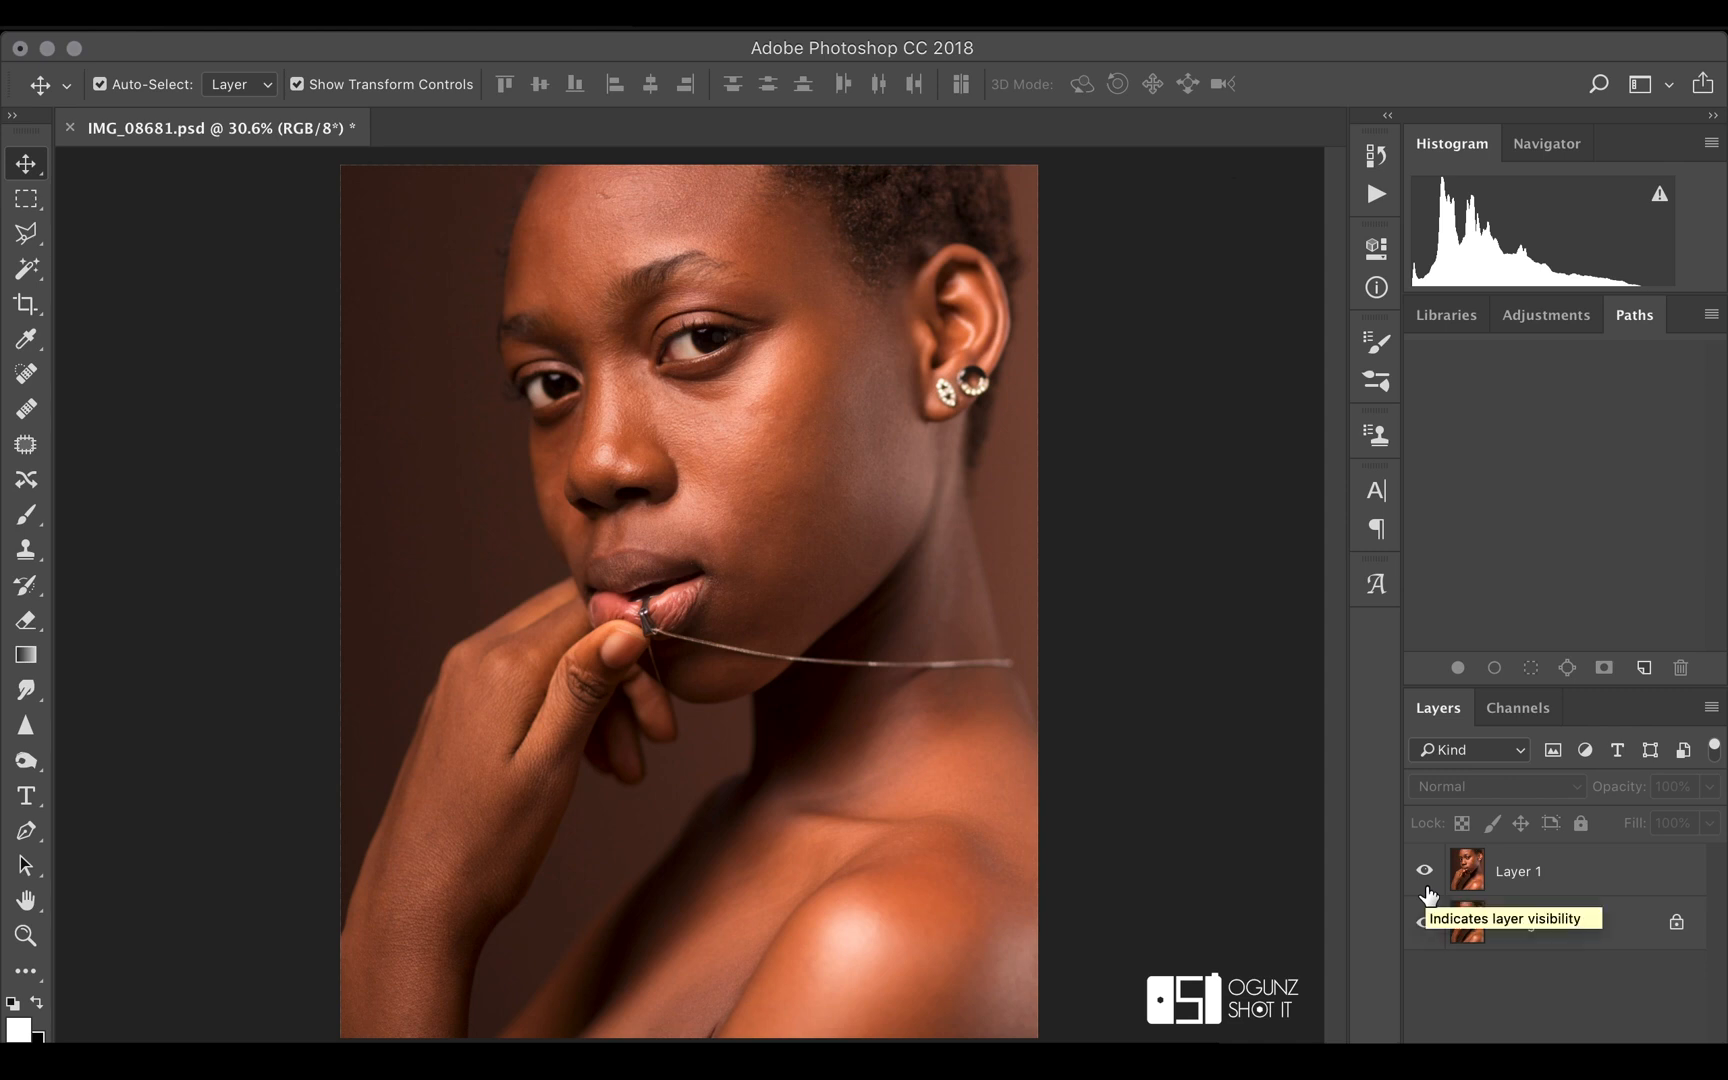
Compare the facial skin in Layer 1 with the Background by toggling Layer 1's visibility, leaving Layer 1 visible and selected
{"action": "left_click", "coordinate": [1520, 872]}
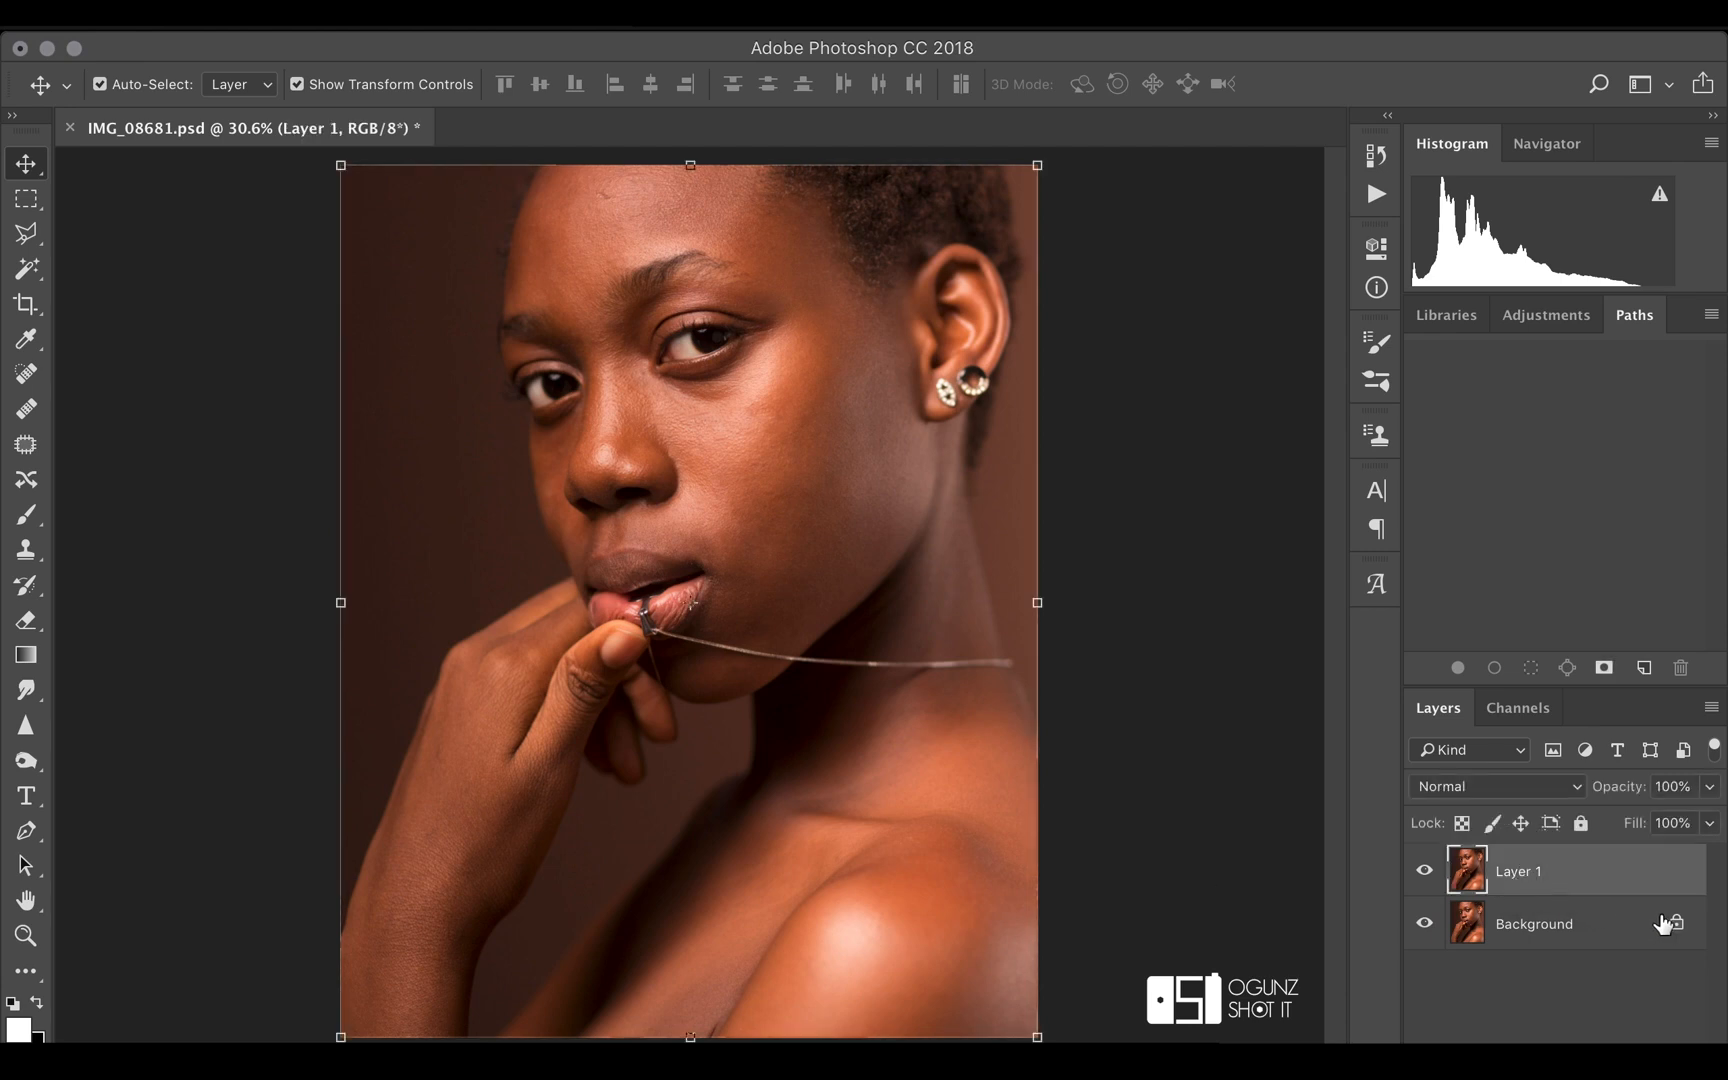
{"action": "left_click", "coordinate": [1163, 750]}
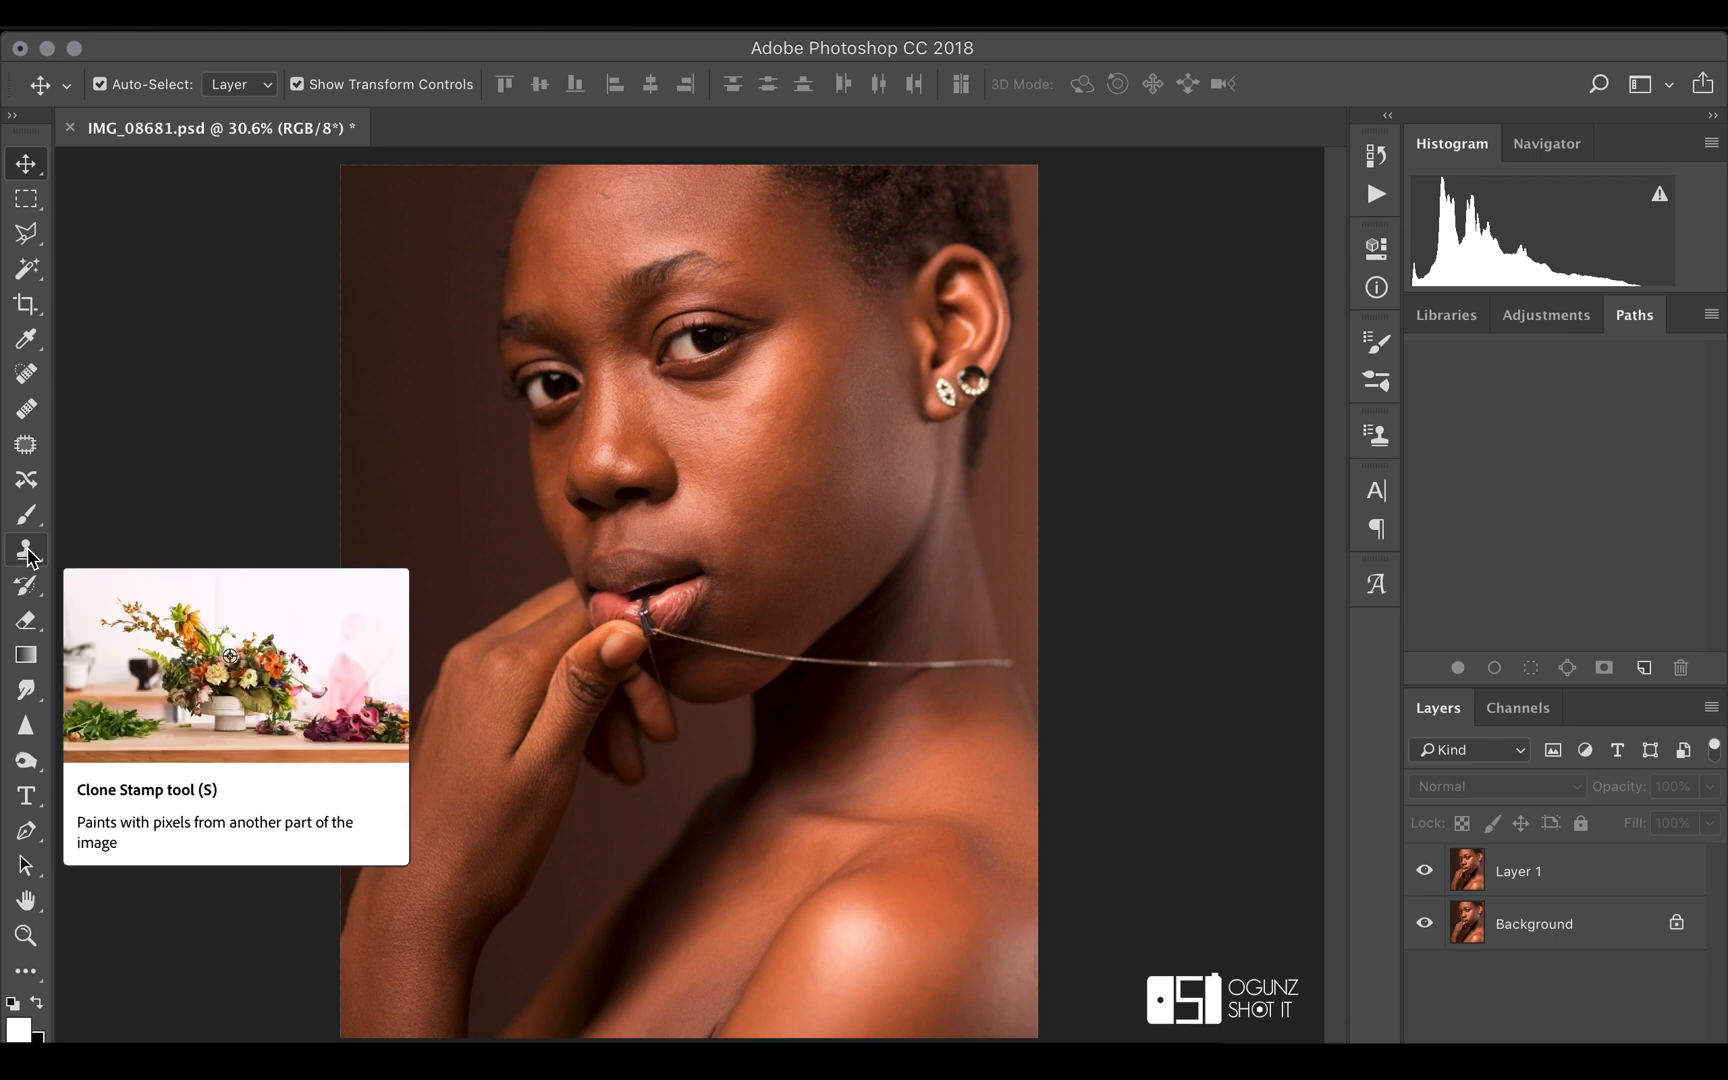
{"action": "left_click", "coordinate": [1424, 872]}
{"action": "scroll", "coordinate": [898, 512], "scroll_direction": "up", "scroll_amount": 3}
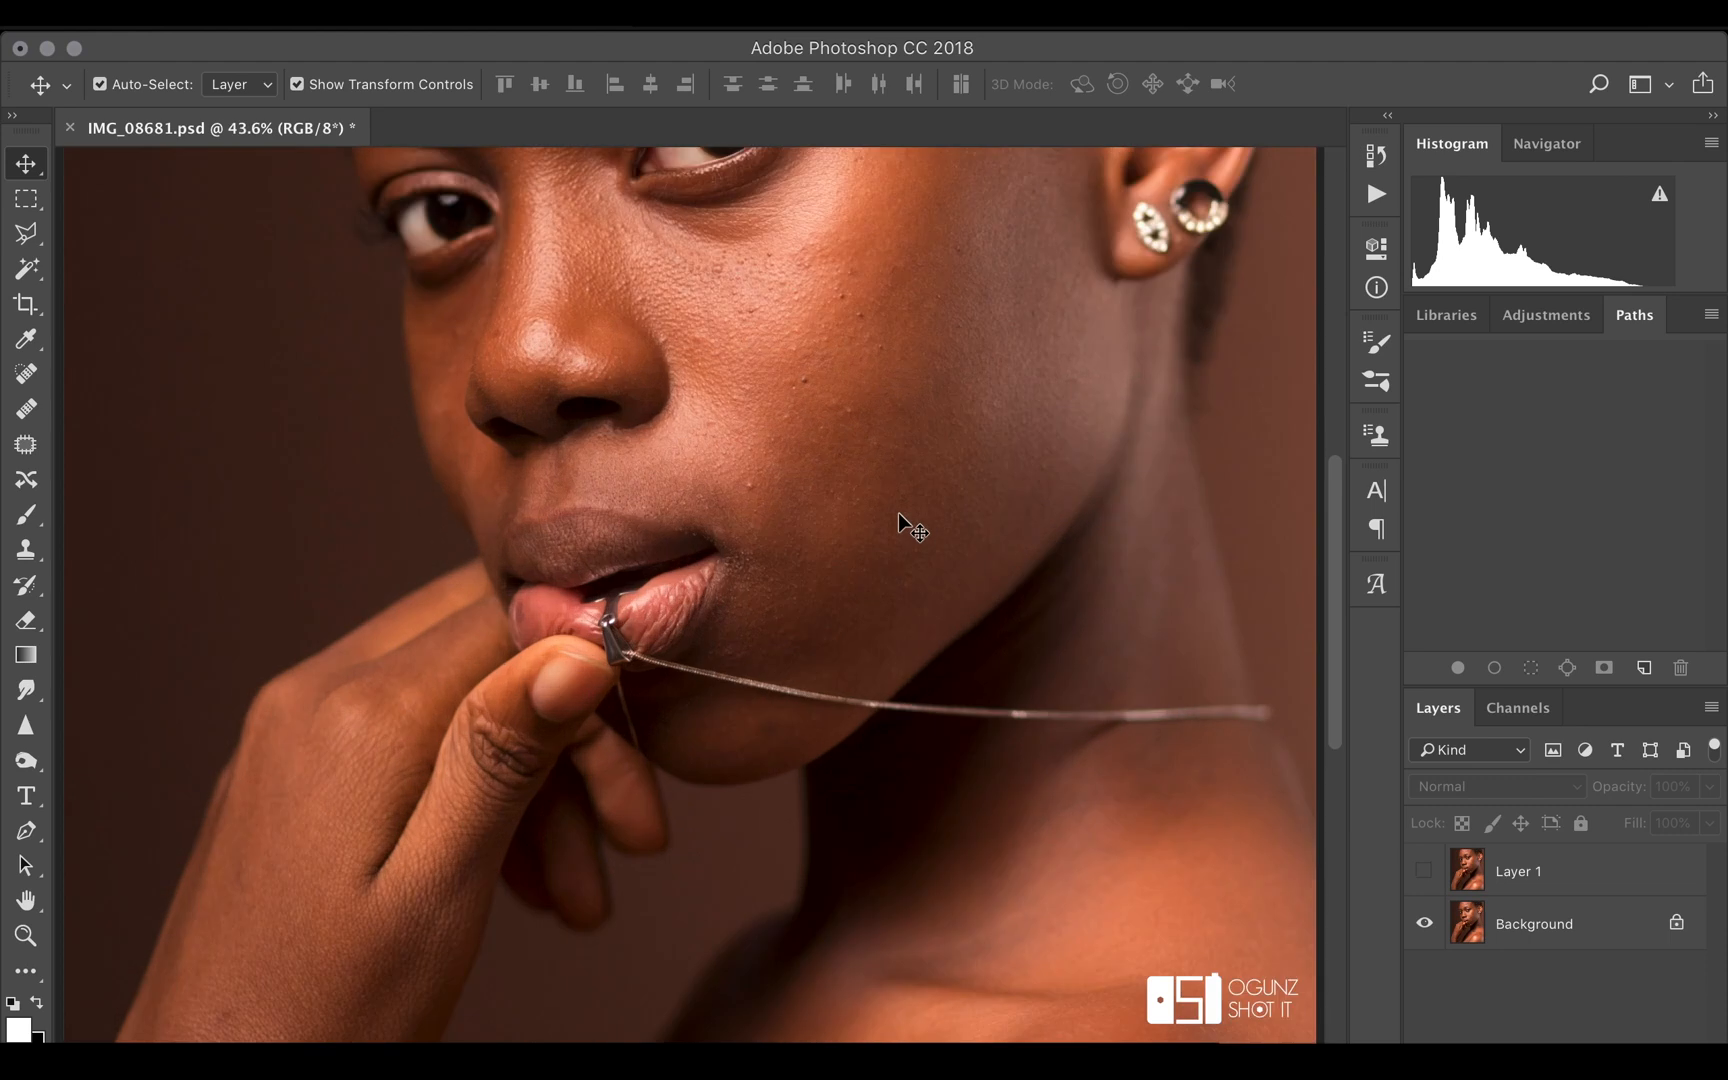
{"action": "scroll", "coordinate": [898, 512], "scroll_direction": "up", "scroll_amount": 4}
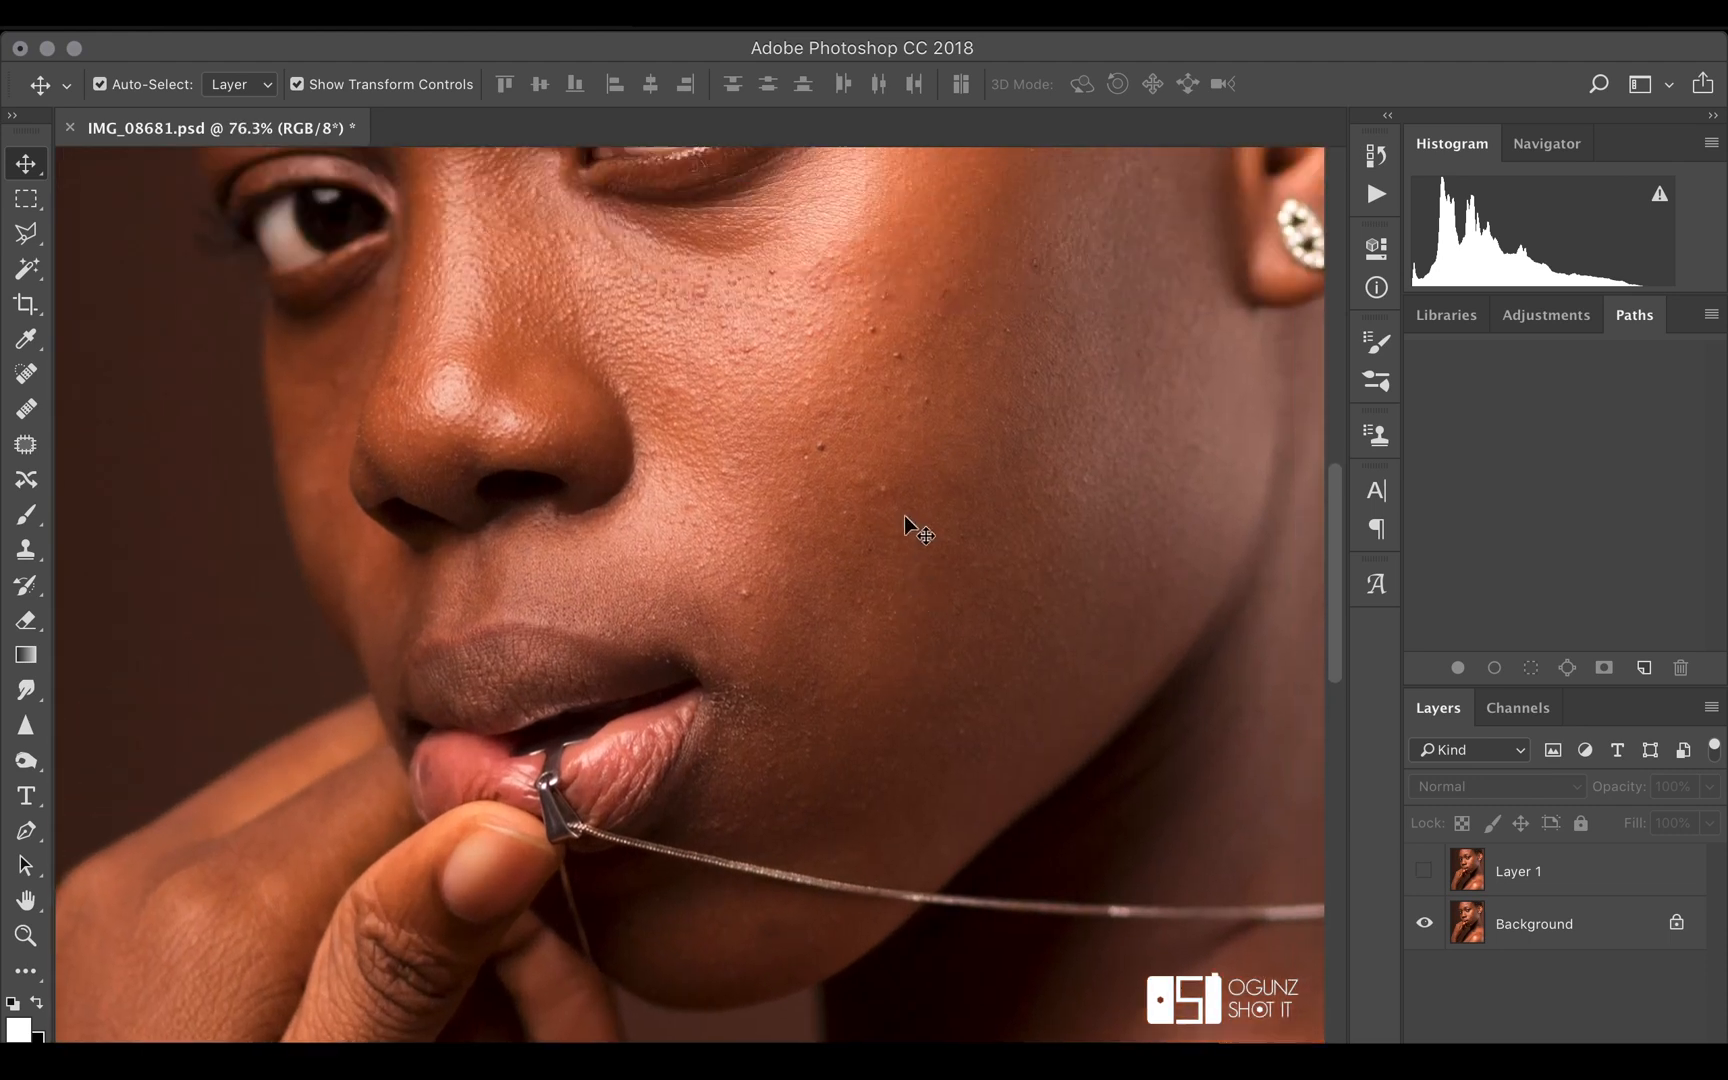
{"action": "scroll", "coordinate": [905, 514], "scroll_direction": "up", "scroll_amount": 5}
{"action": "left_click", "coordinate": [1424, 872]}
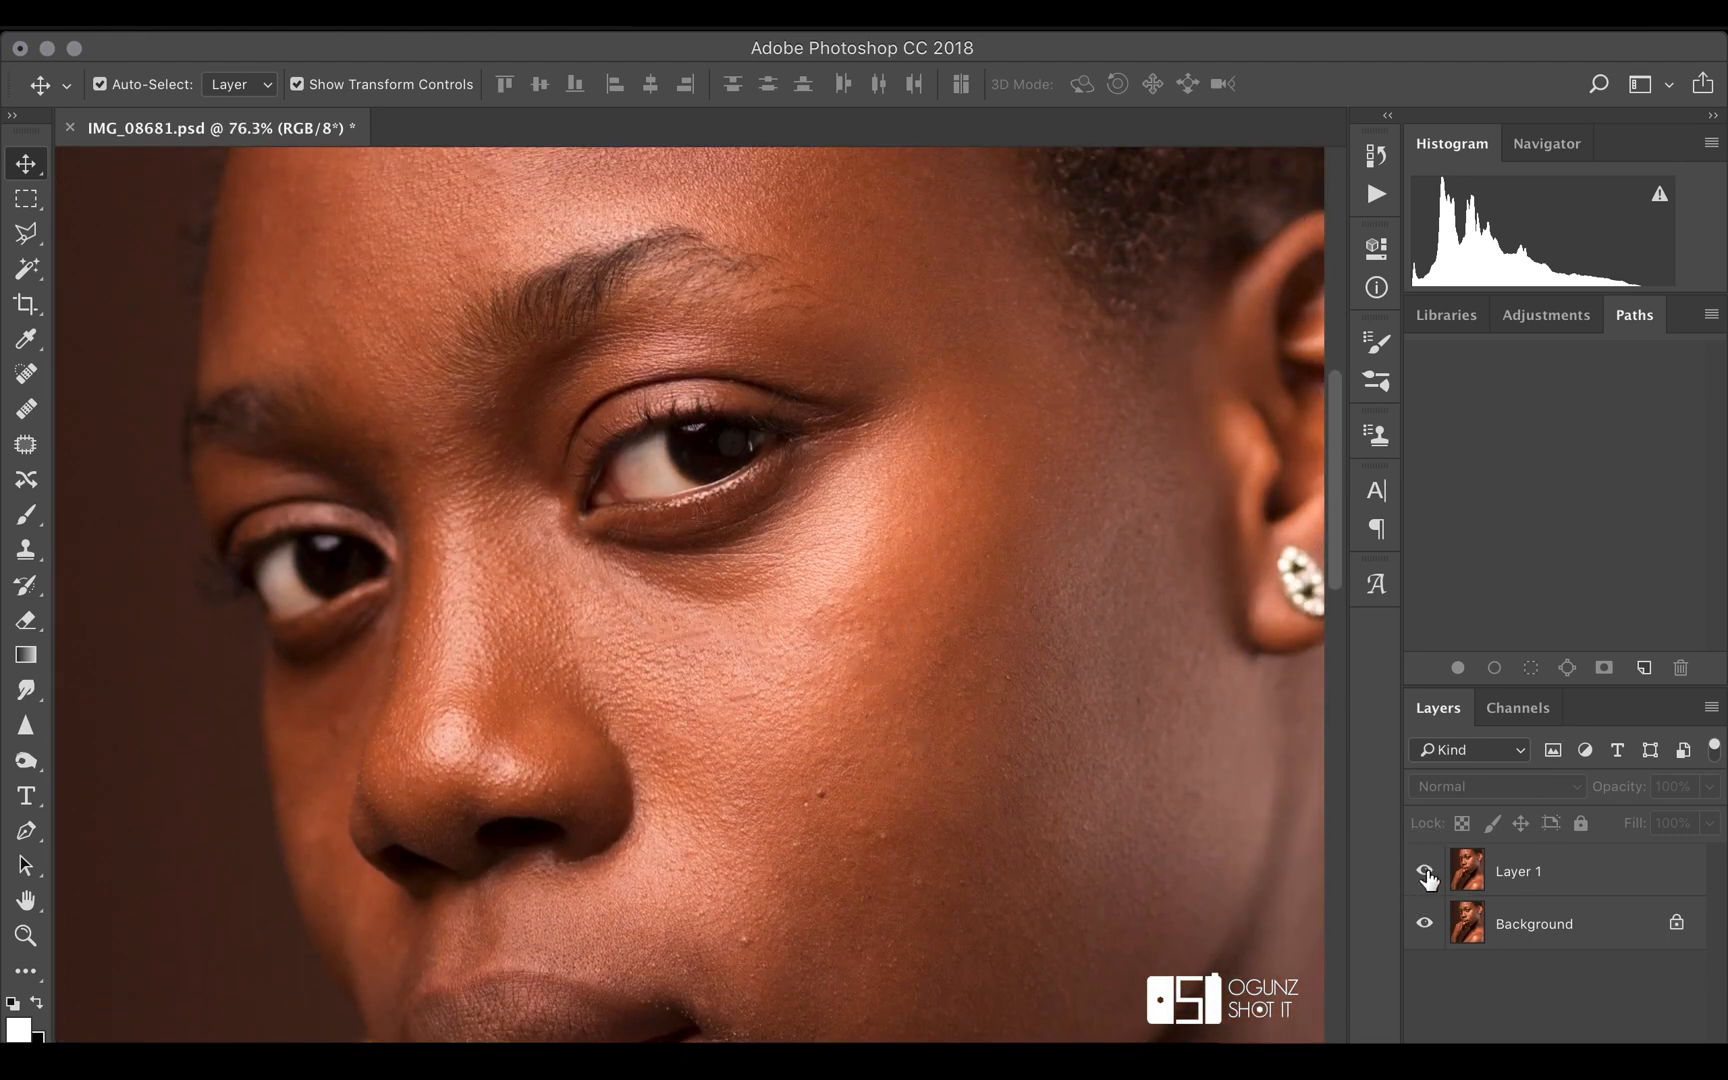
{"action": "left_click", "coordinate": [1425, 873]}
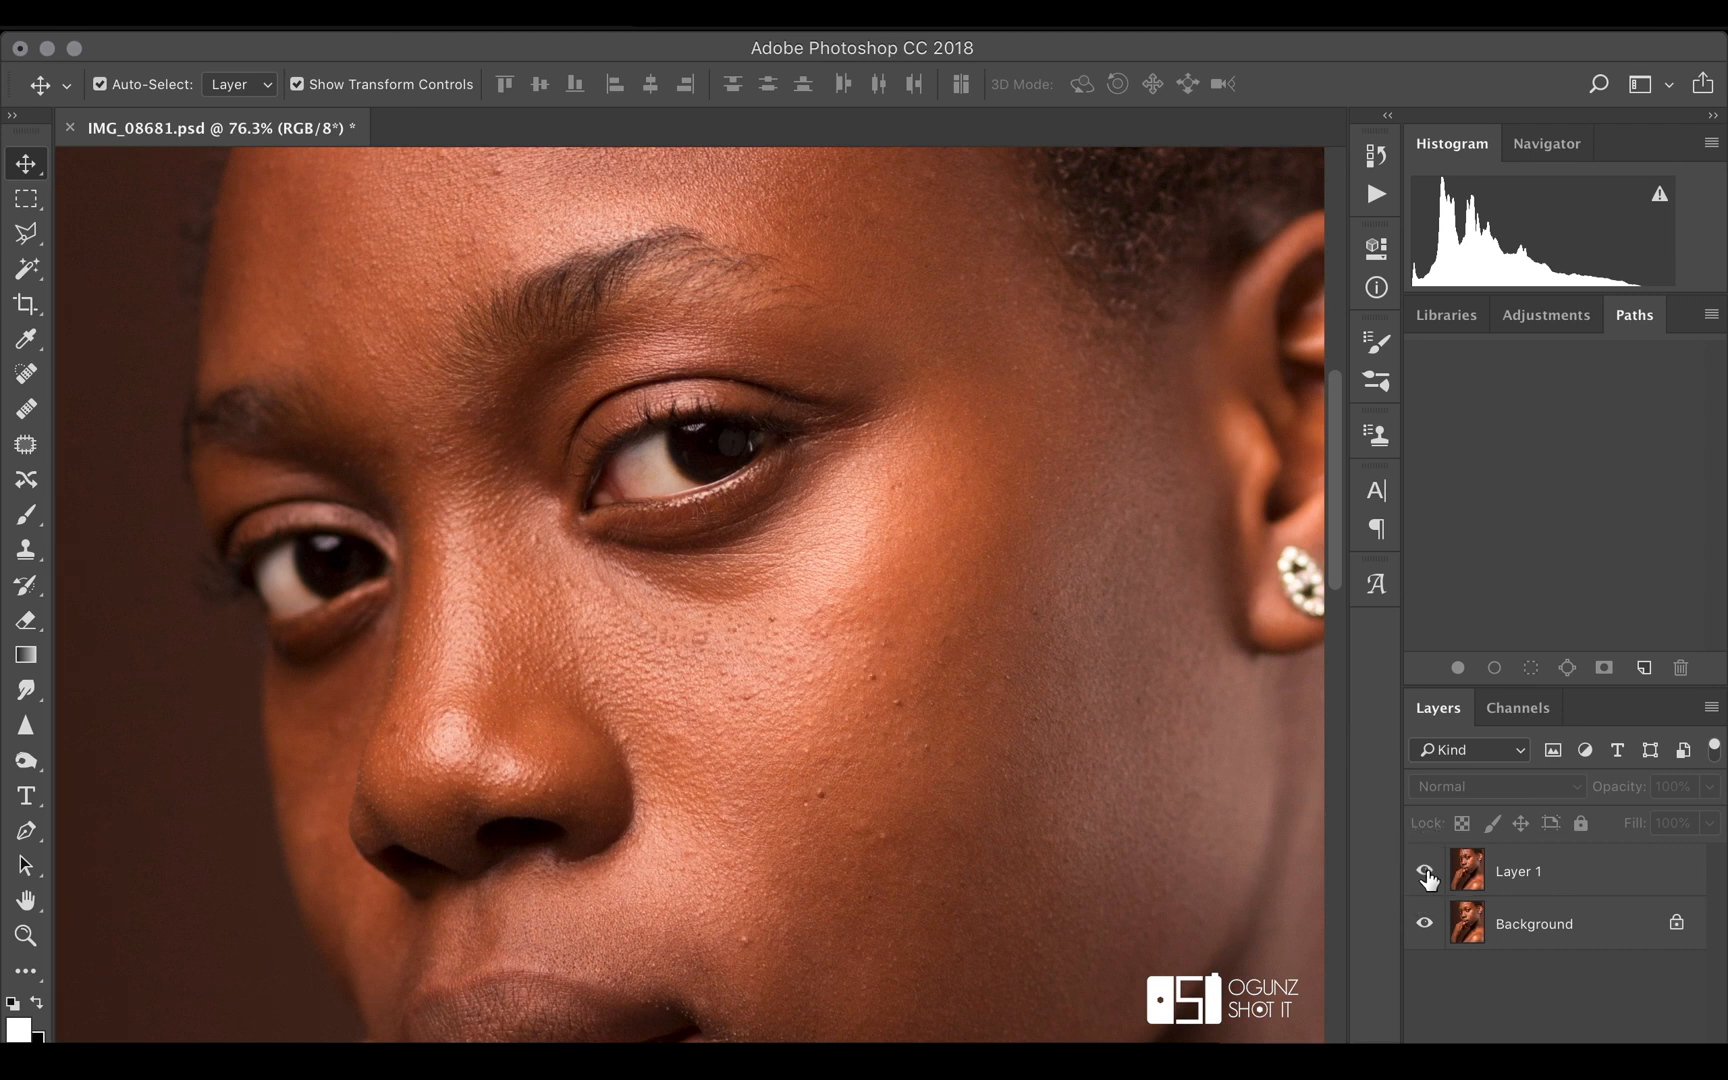
{"action": "left_click", "coordinate": [1425, 872]}
{"action": "left_click", "coordinate": [1425, 872]}
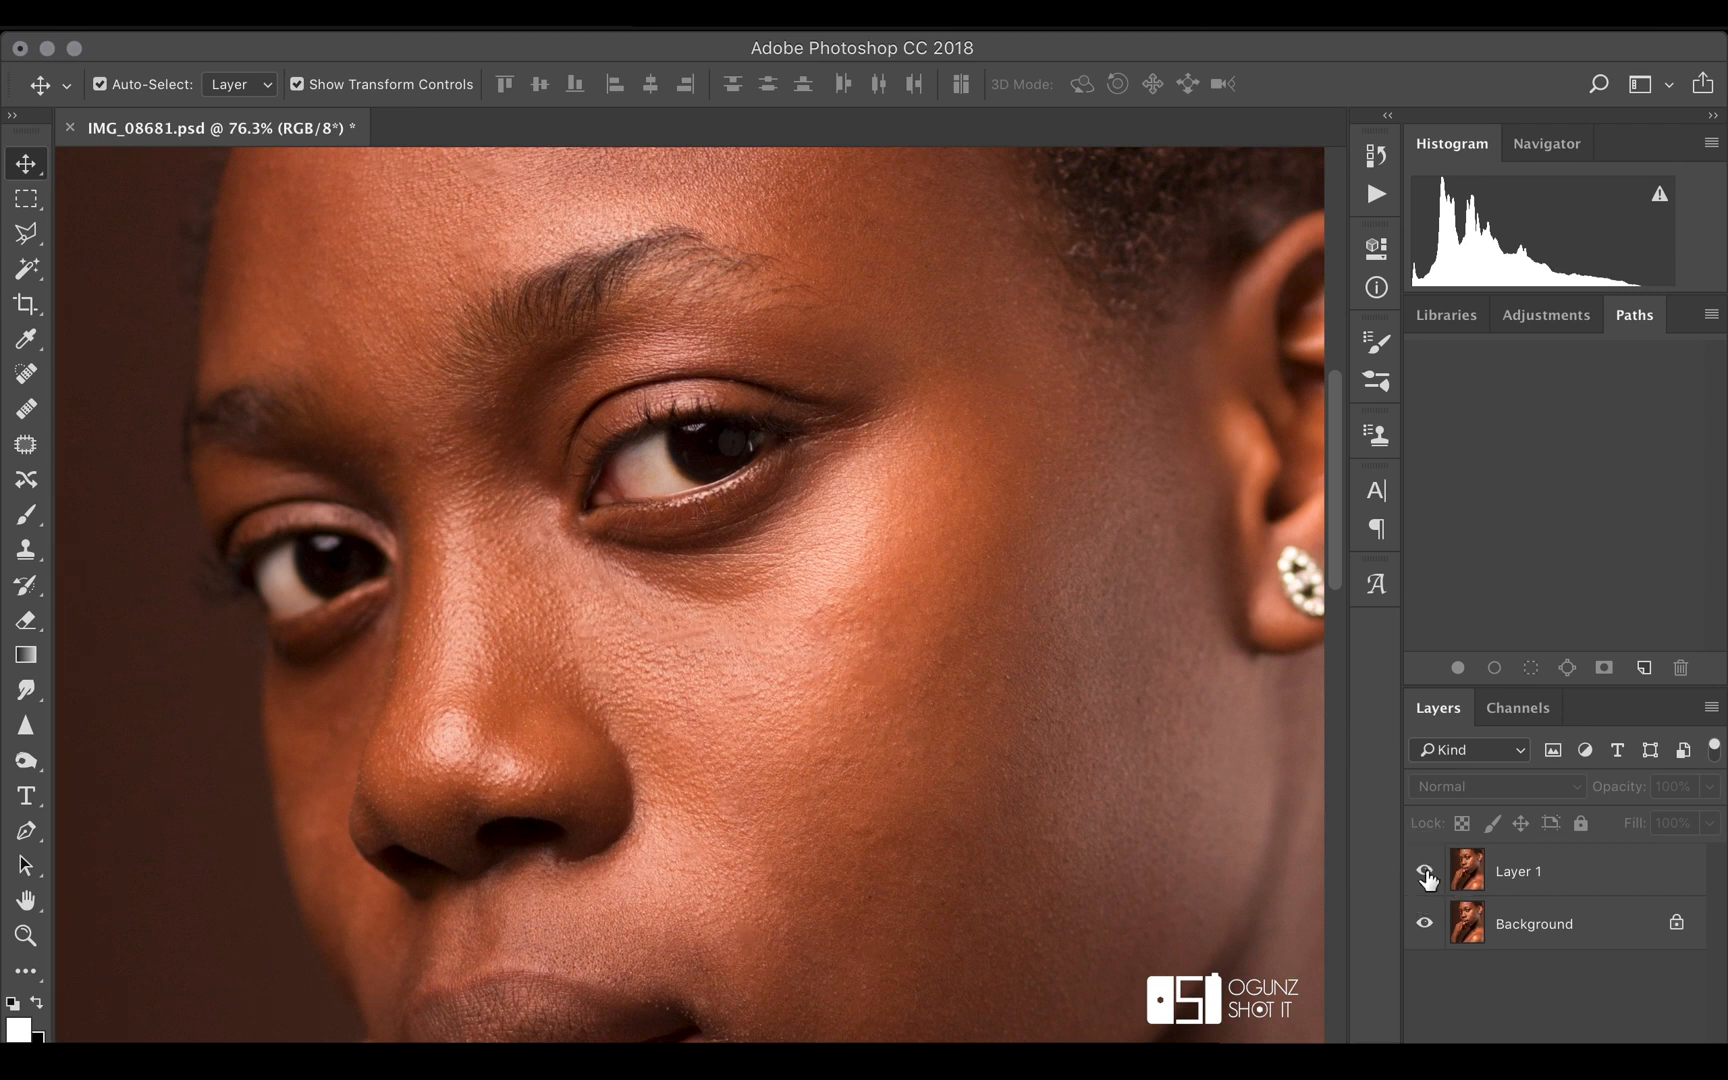
{"action": "scroll", "coordinate": [861, 653], "scroll_direction": "down", "scroll_amount": 4}
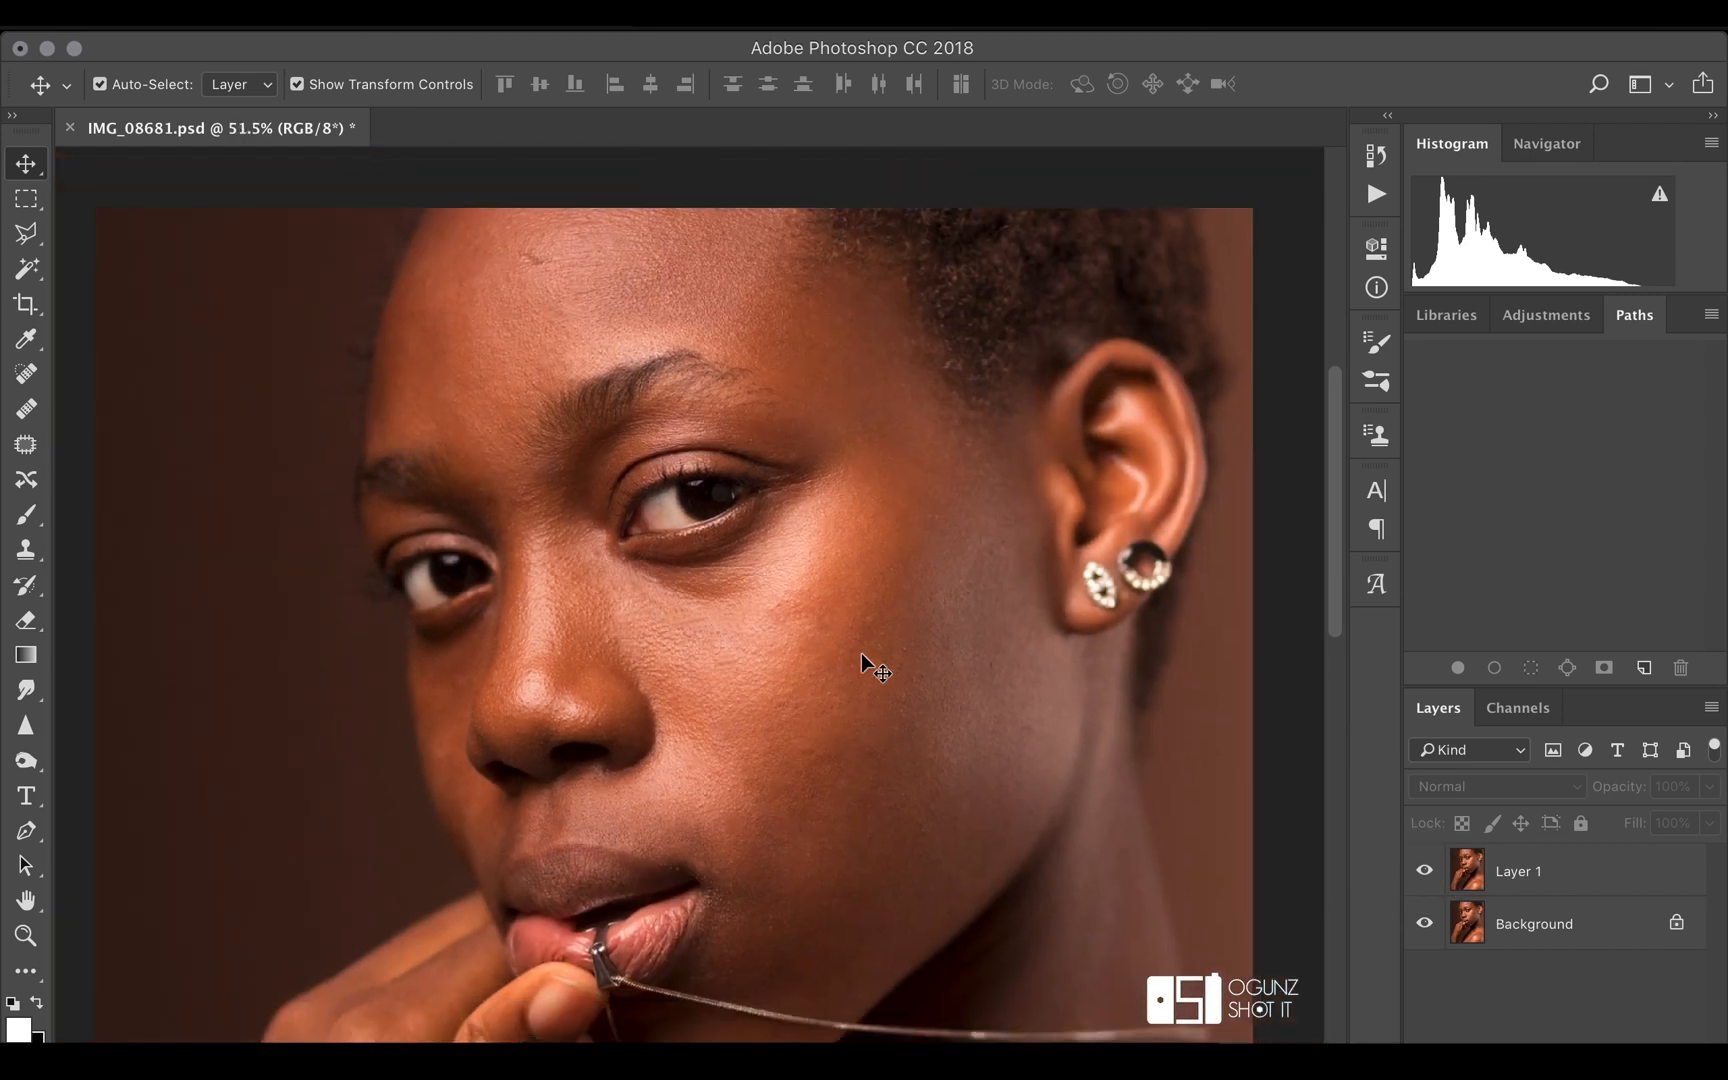
{"action": "scroll", "coordinate": [861, 653], "scroll_direction": "down", "scroll_amount": 2}
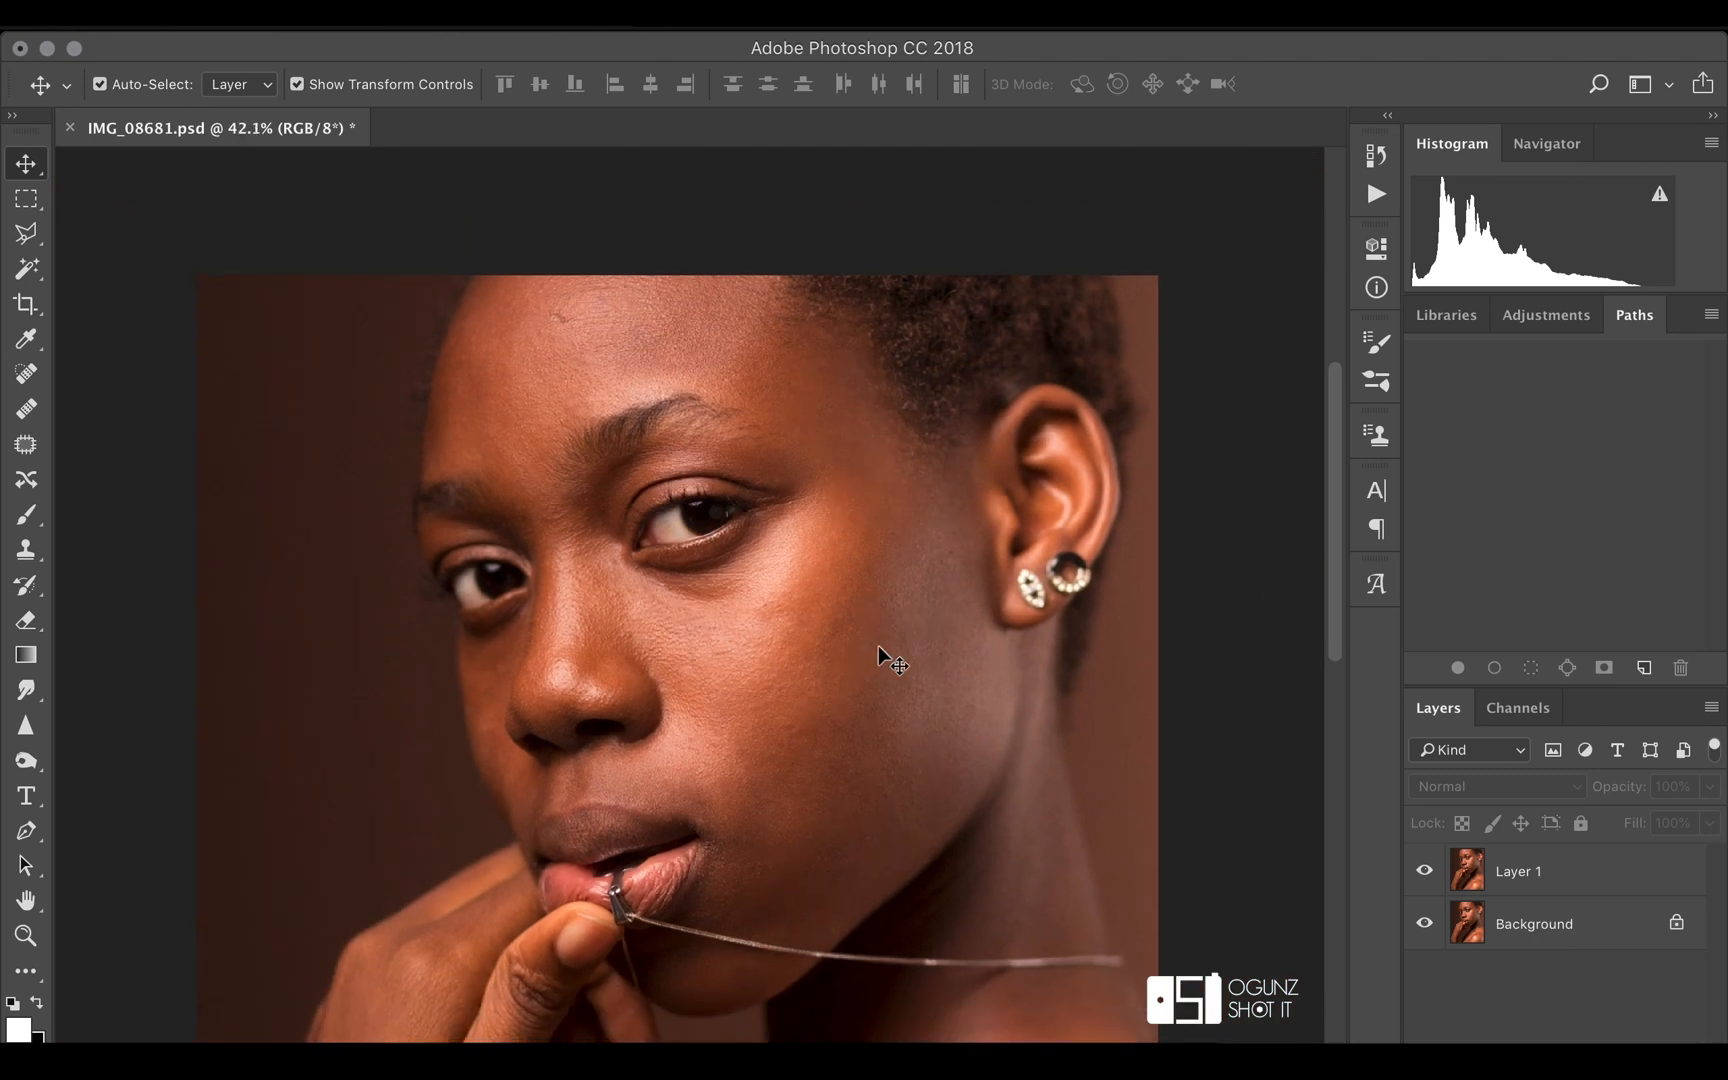
{"action": "scroll", "coordinate": [886, 647], "scroll_direction": "down", "scroll_amount": 3}
{"action": "scroll", "coordinate": [886, 647], "scroll_direction": "down", "scroll_amount": 1}
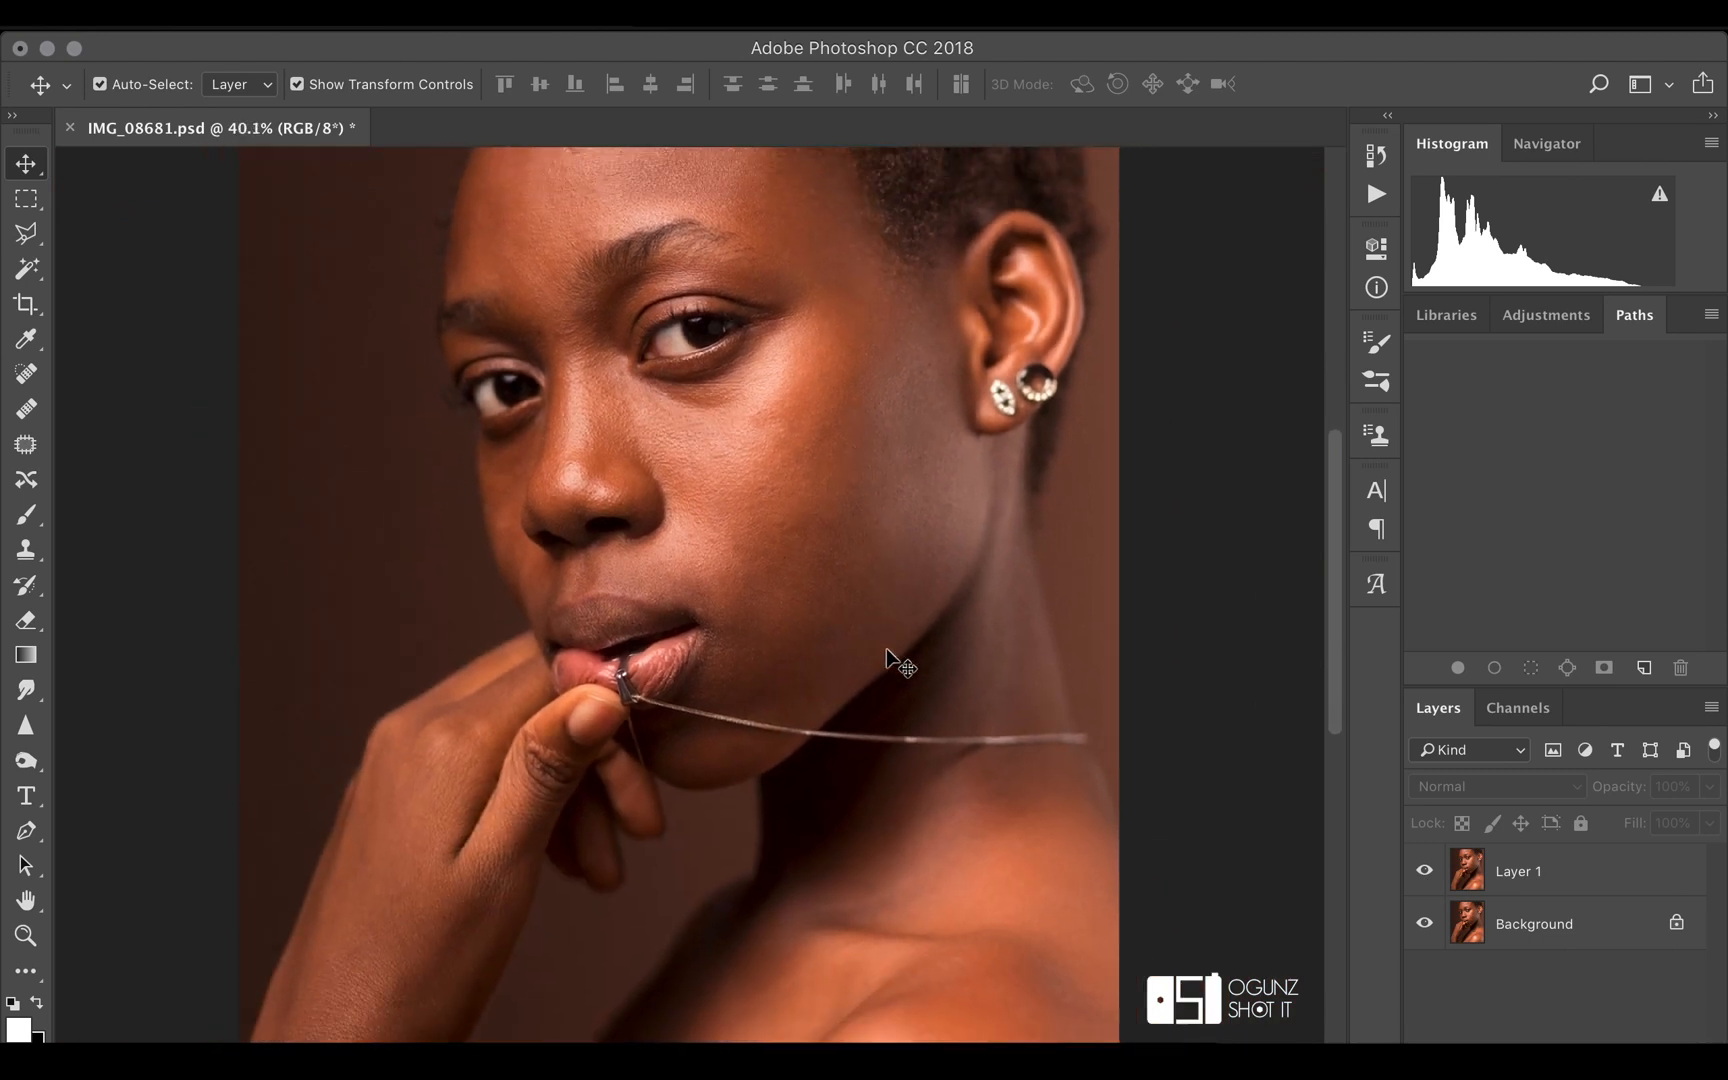
{"action": "scroll", "coordinate": [886, 648], "scroll_direction": "down", "scroll_amount": 2}
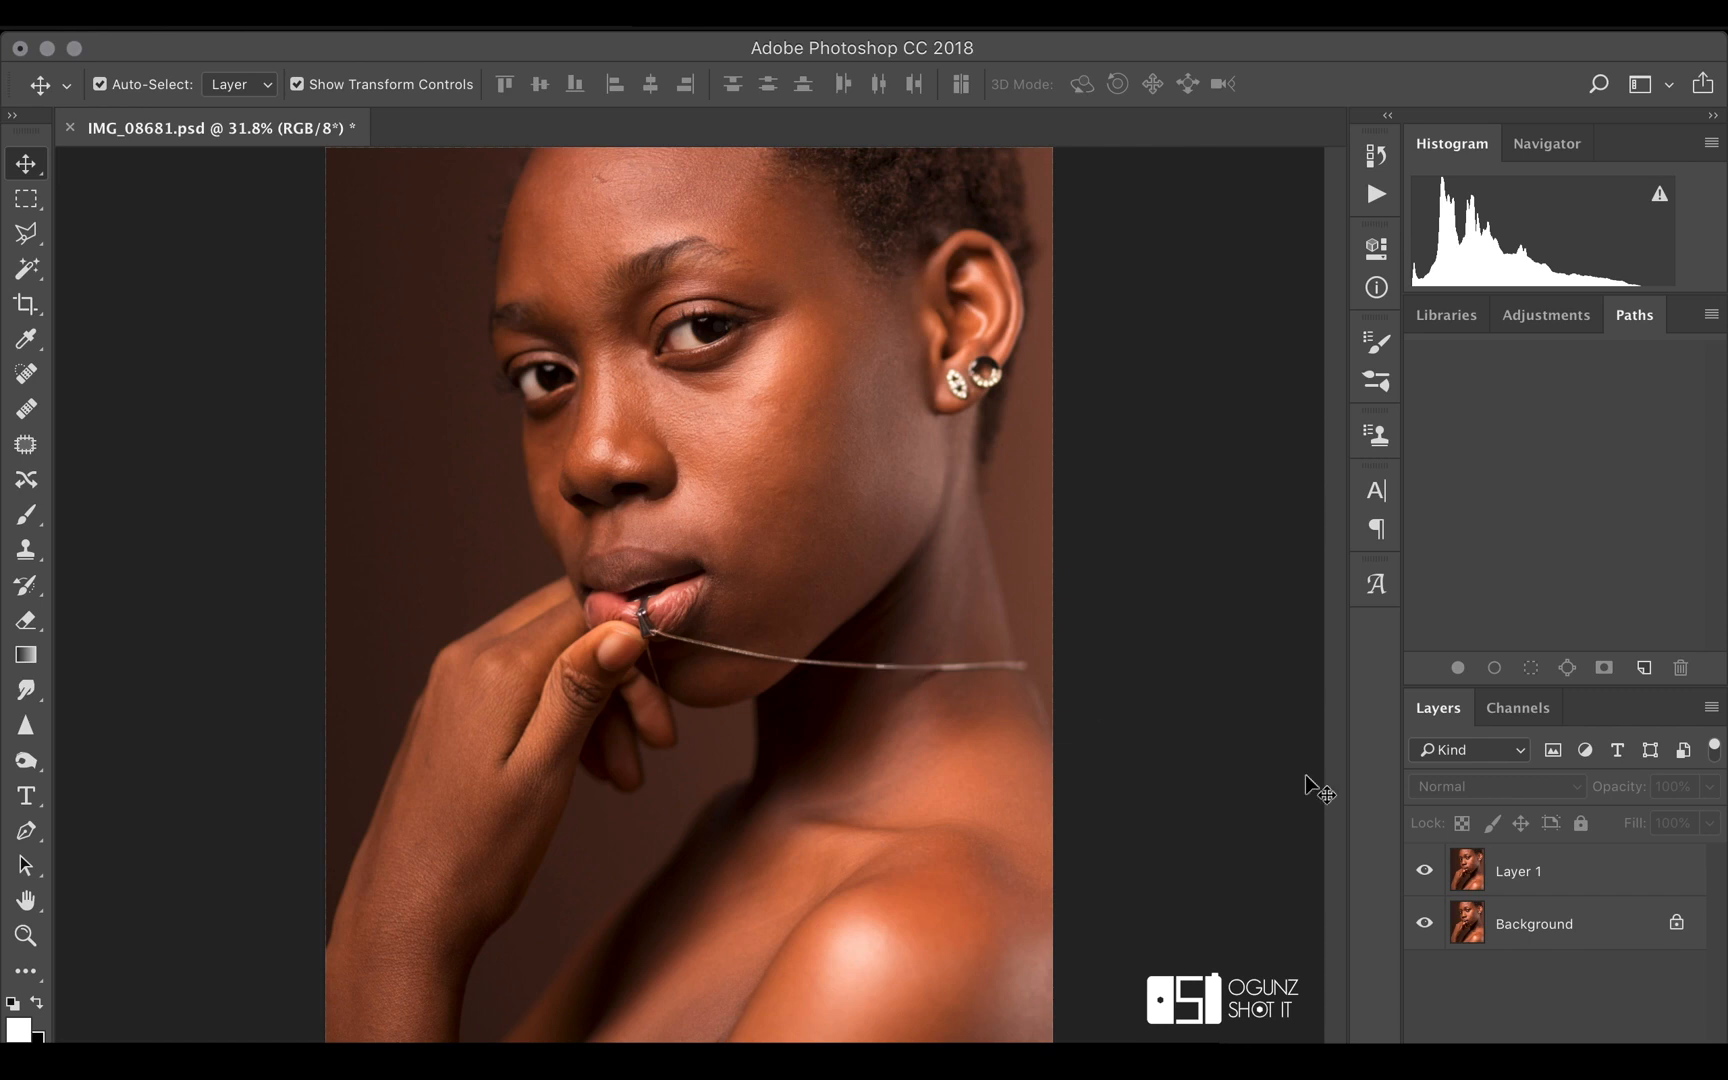
{"action": "left_click", "coordinate": [1619, 888]}
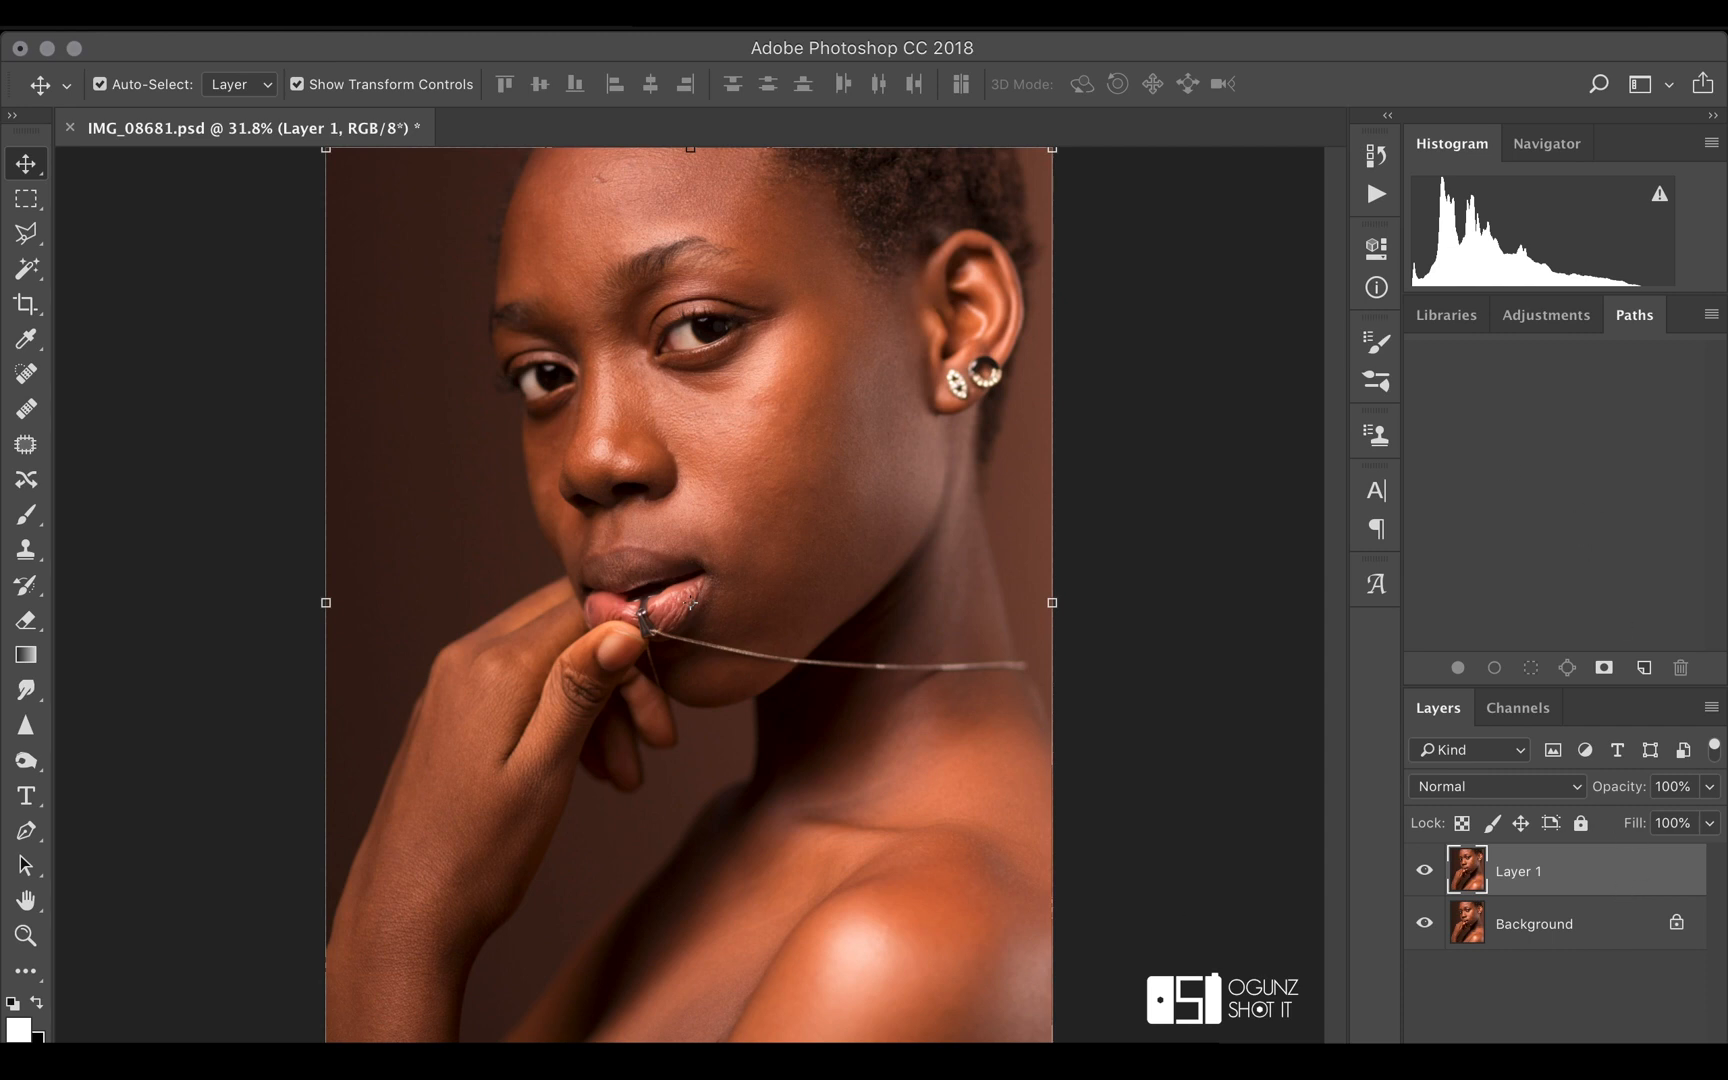
{"action": "left_click", "coordinate": [656, 24]}
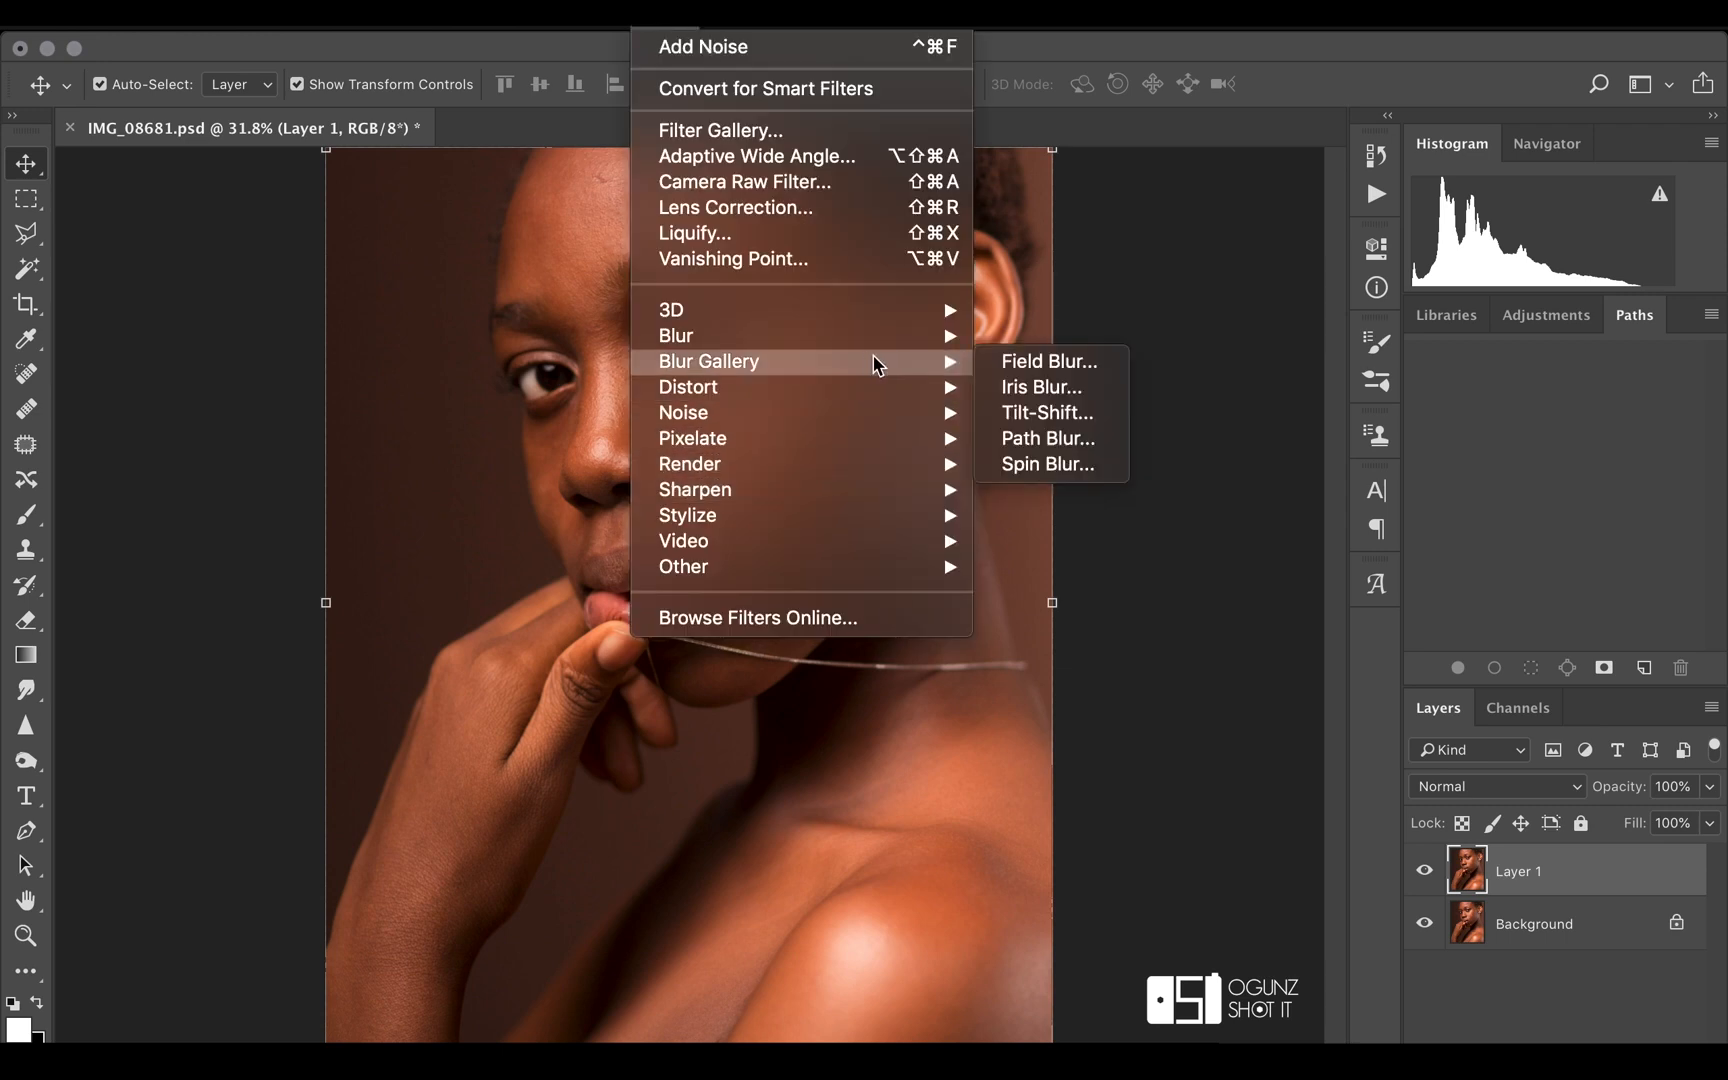
{"action": "mouse_move", "coordinate": [905, 418]}
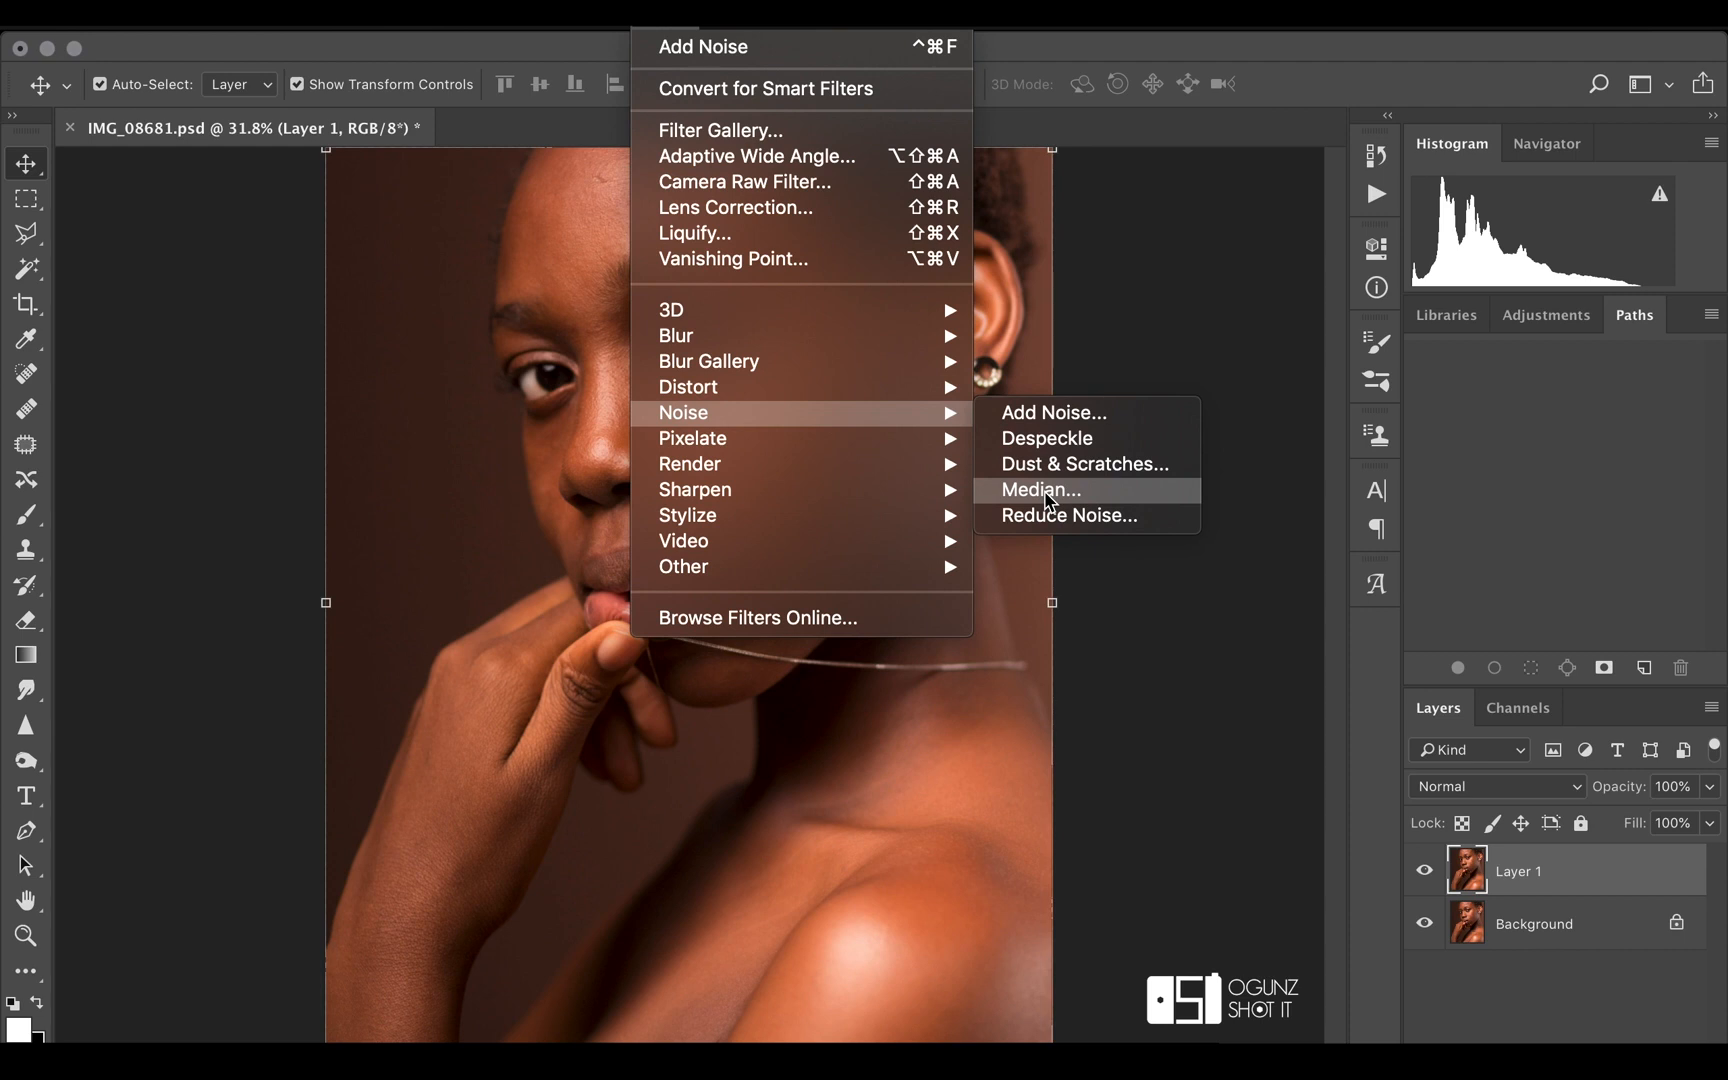
{"action": "left_click", "coordinate": [1104, 388]}
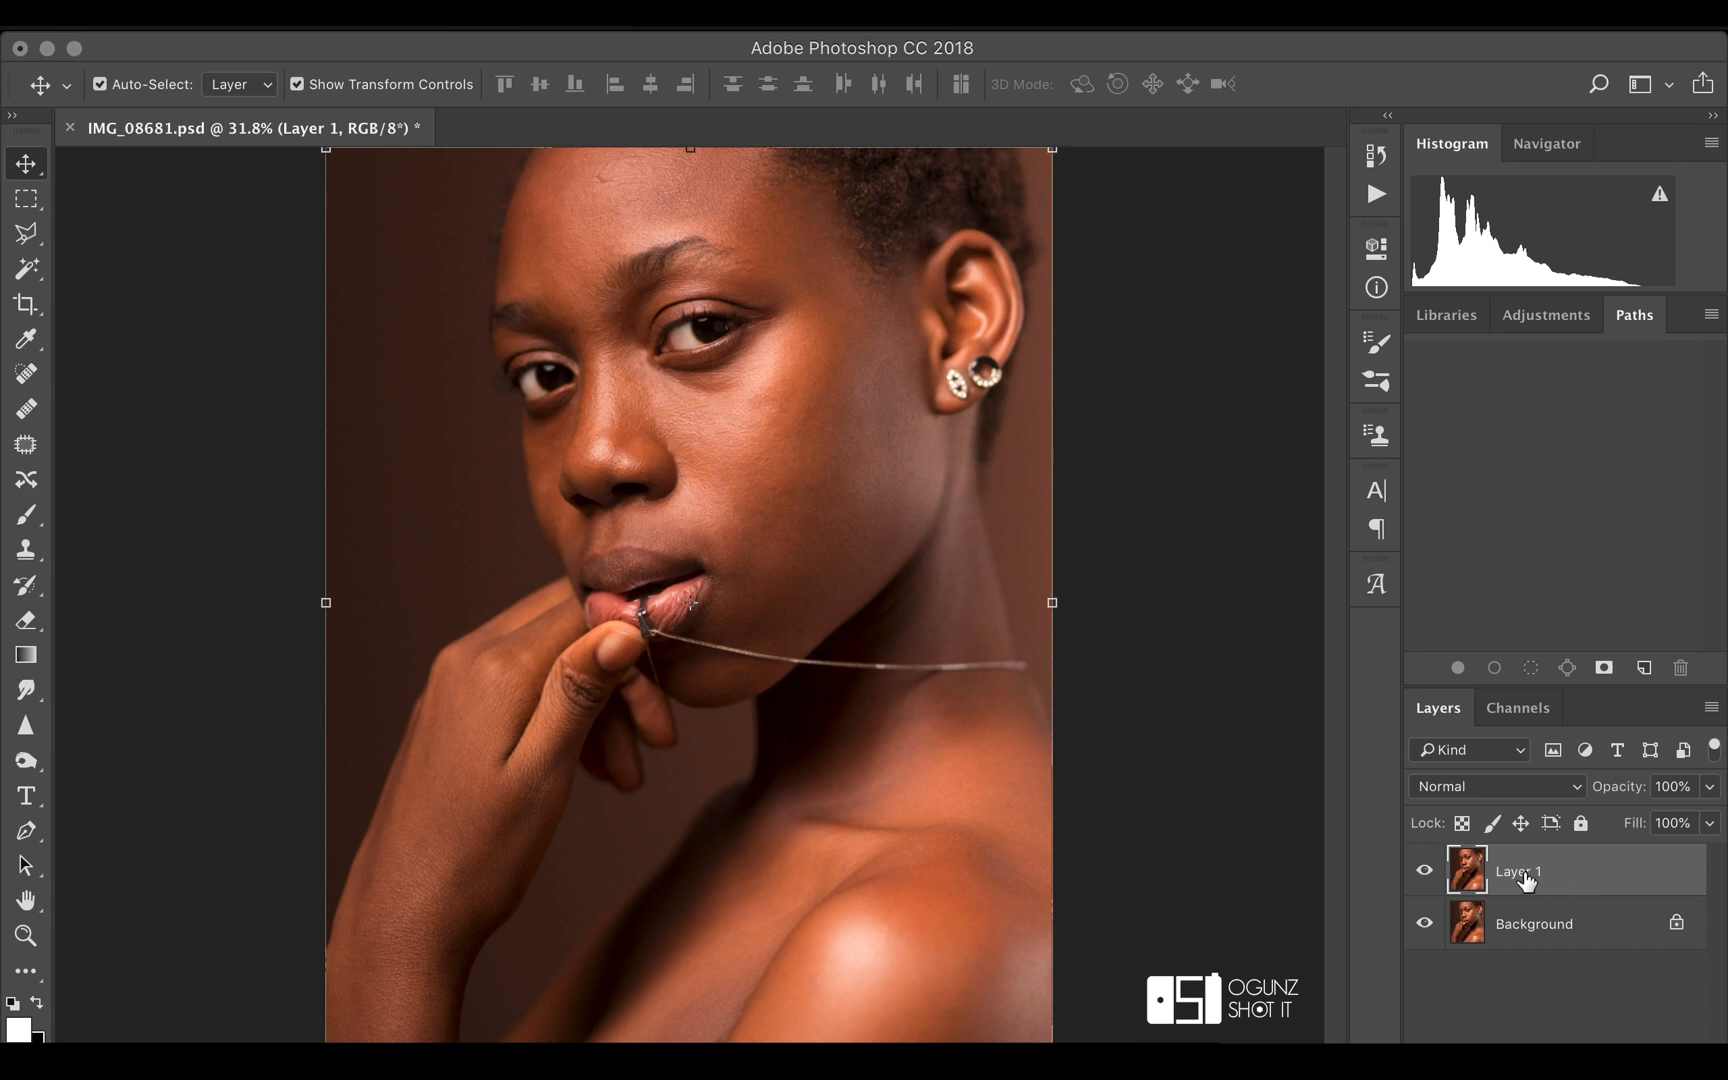
Duplicate Layer 1 twice and rename the lower copy "low freq"
{"action": "key", "text": "super+j"}
{"action": "key", "text": "super+j"}
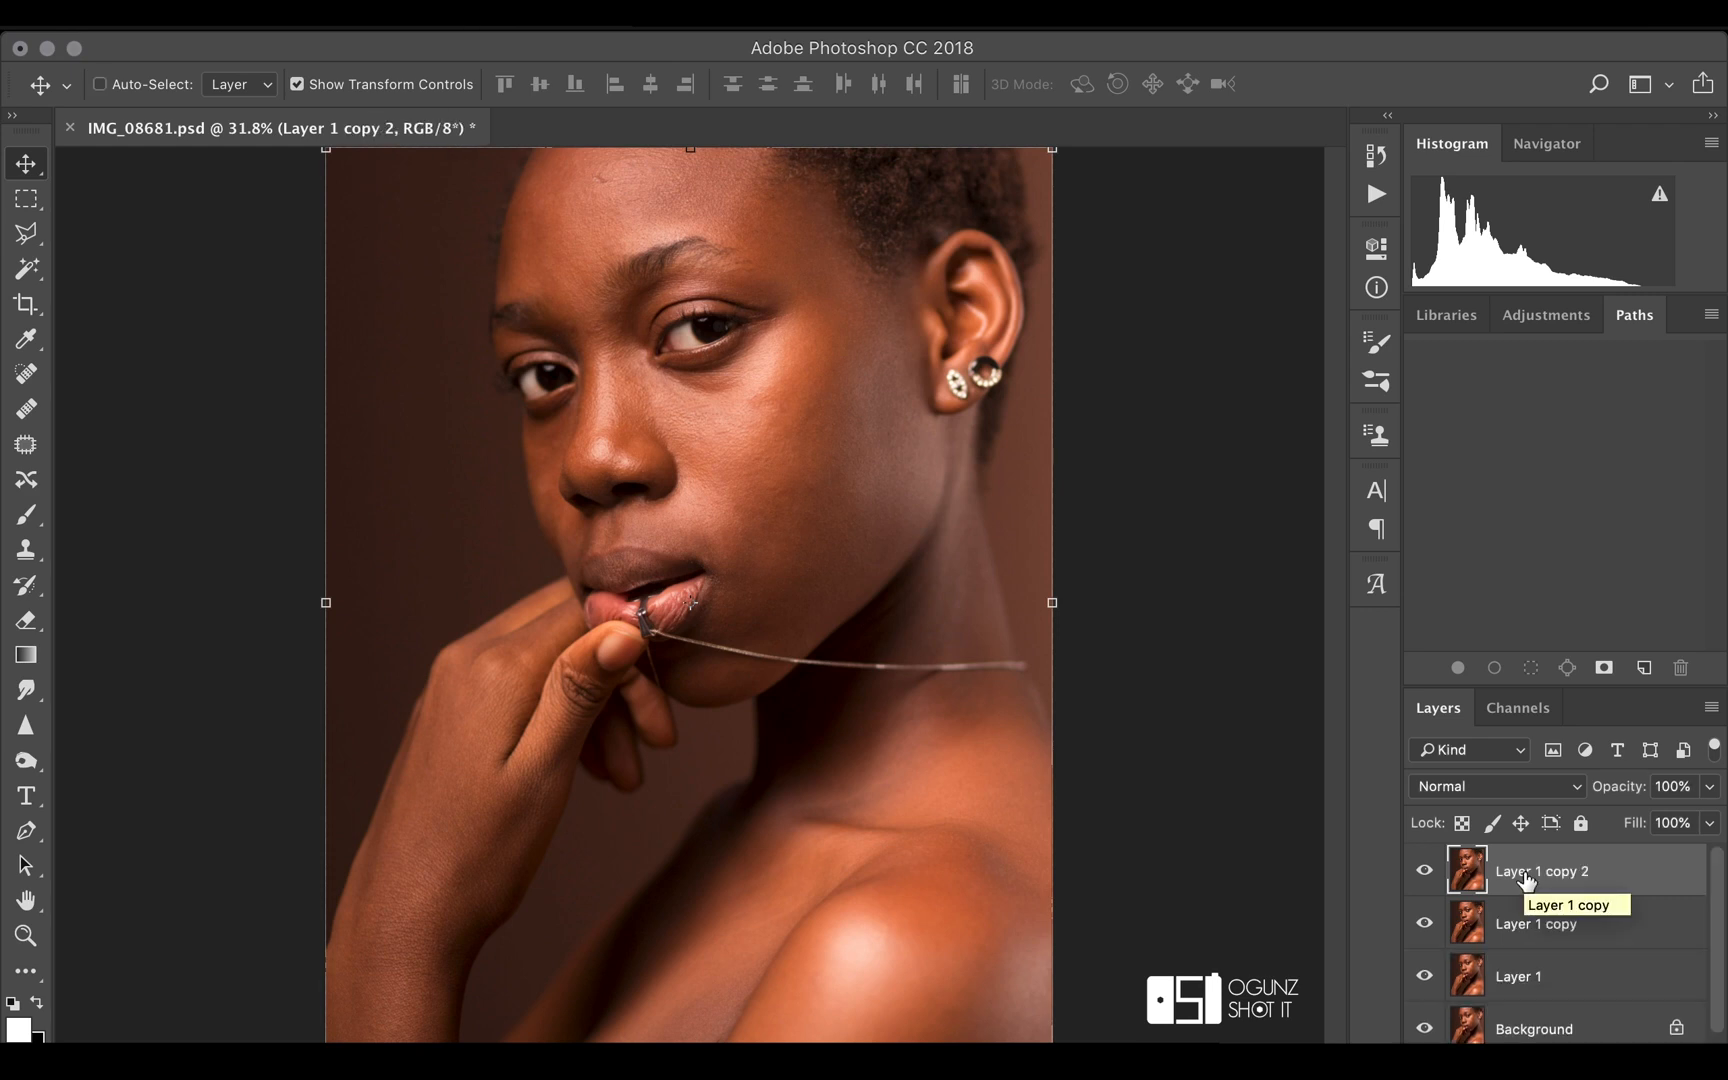
{"action": "double_click", "coordinate": [1530, 928]}
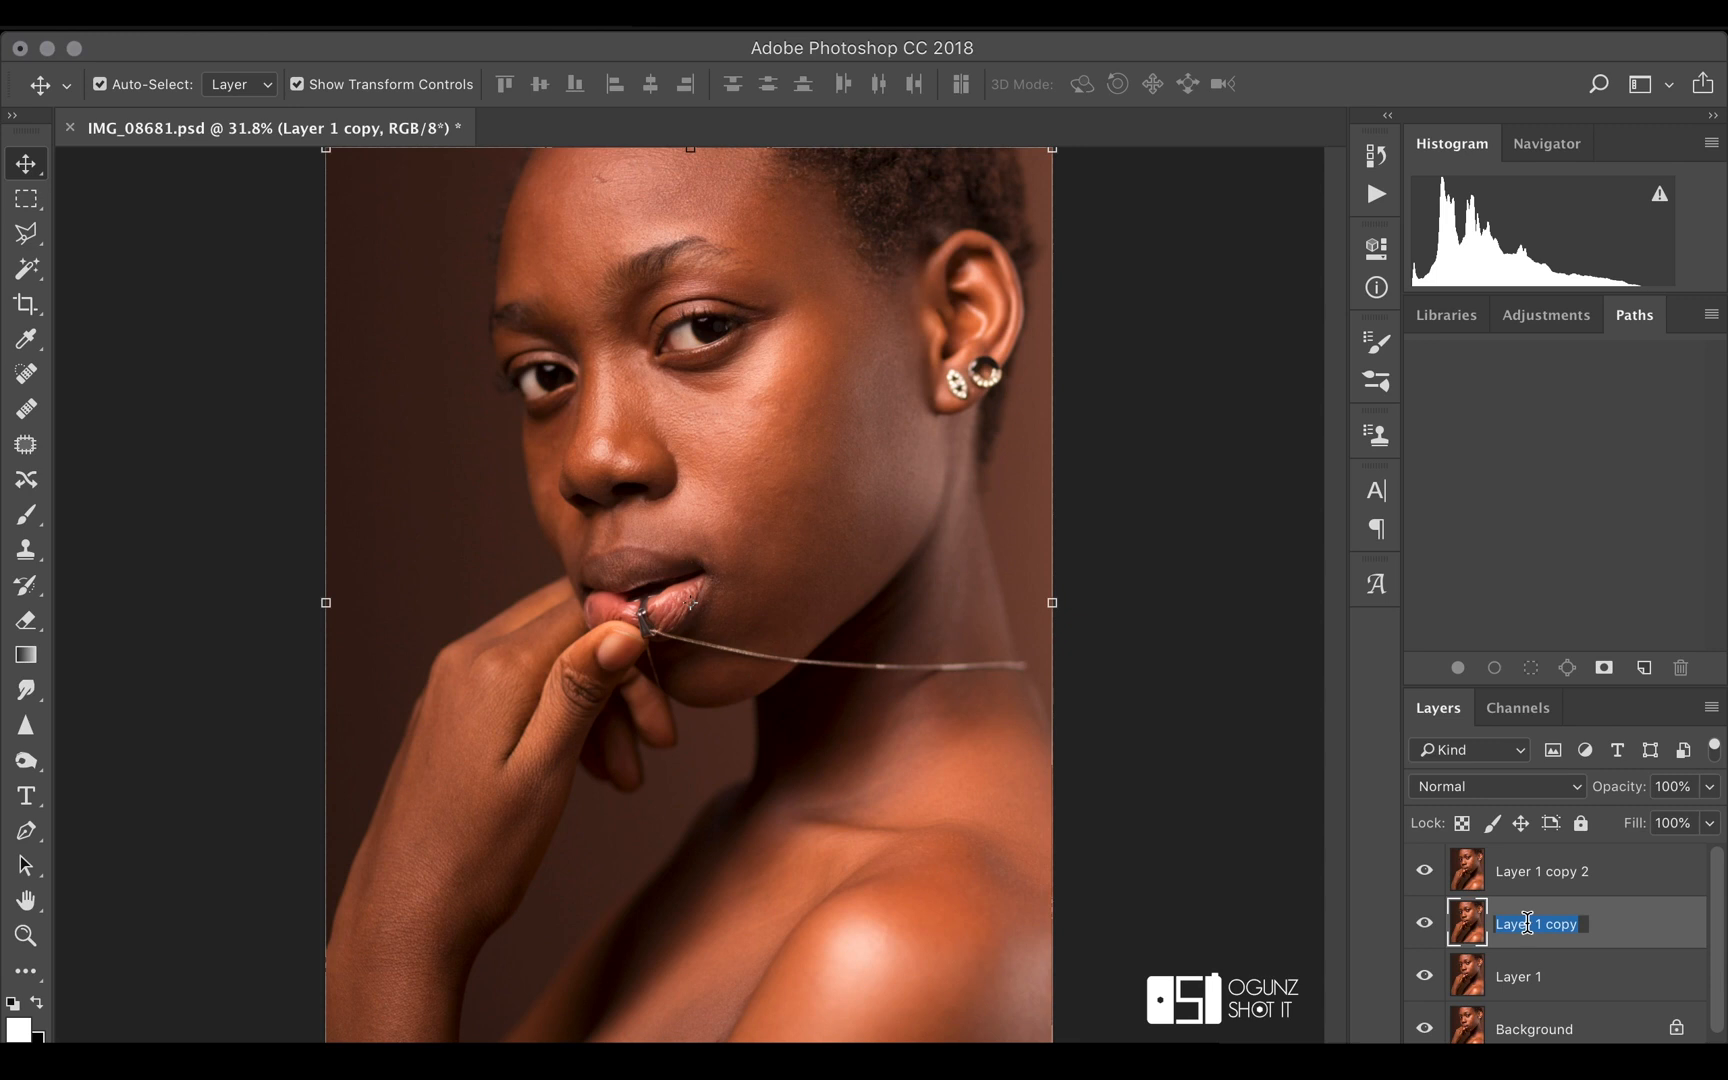
{"action": "type", "text": "low freq"}
{"action": "key", "text": "Return"}
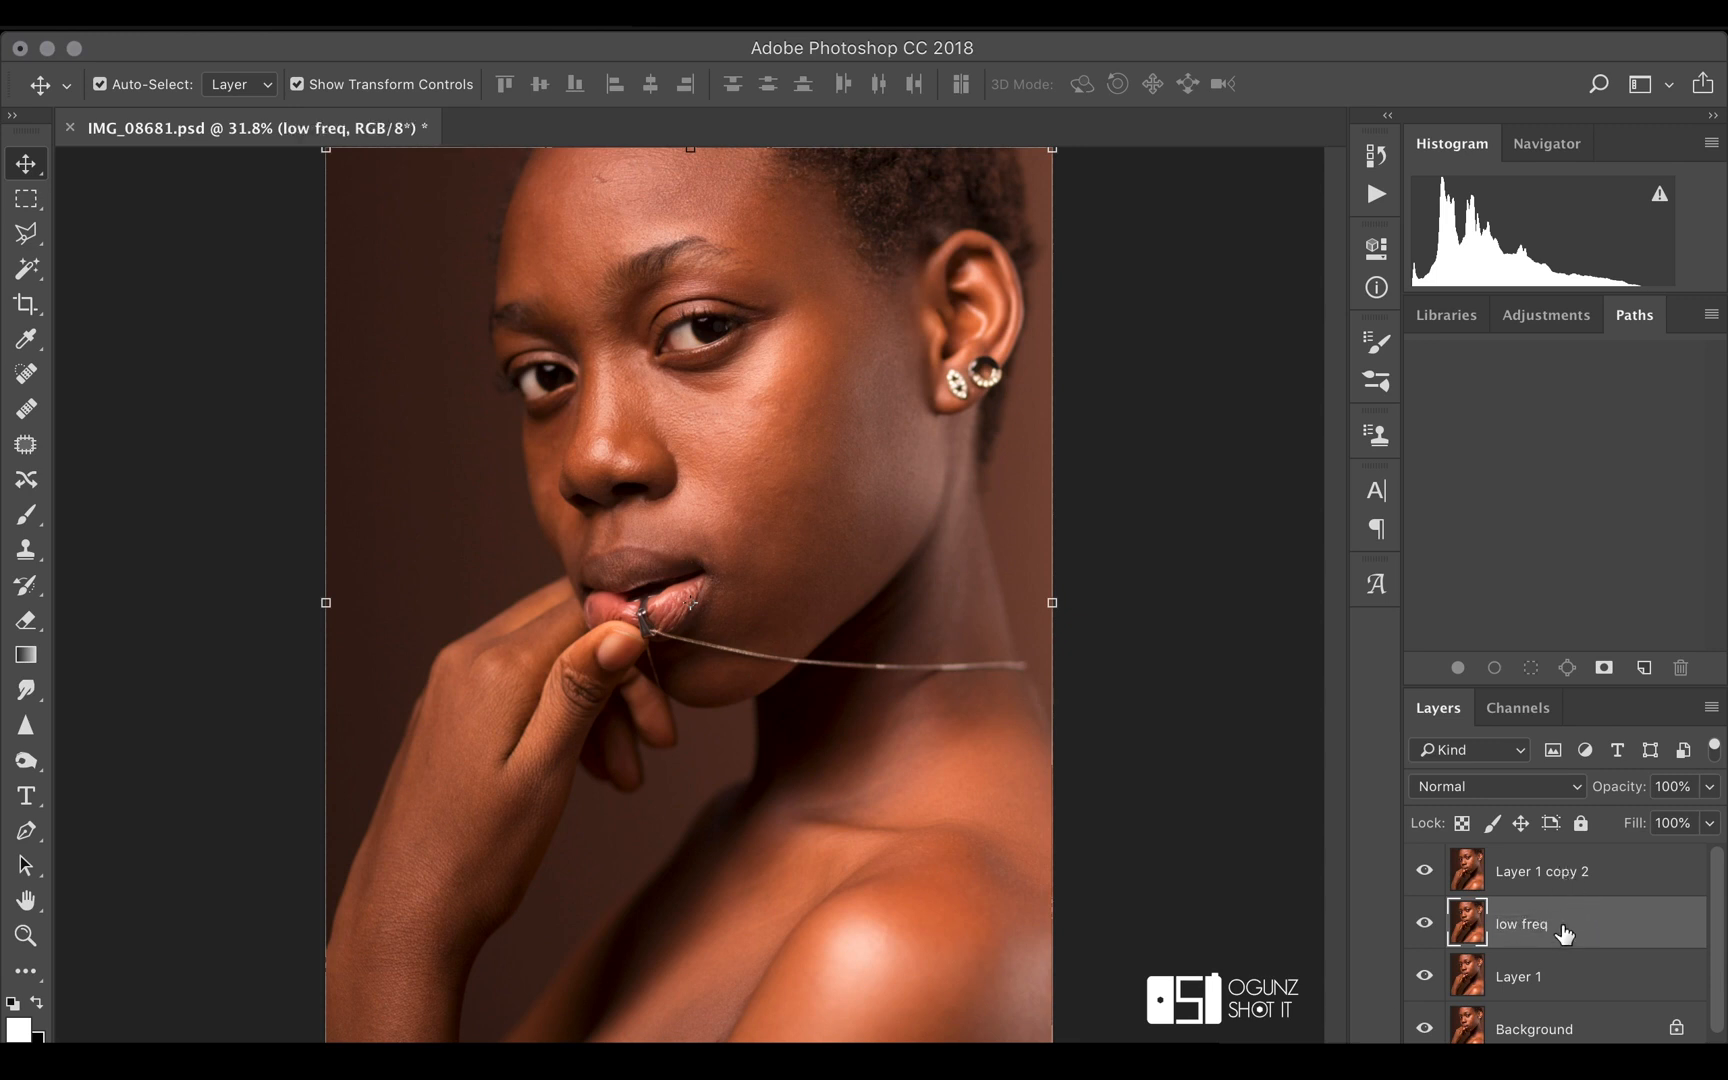
Rename the topmost copy of Layer 1 "high freq"
{"action": "double_click", "coordinate": [1561, 872]}
{"action": "type", "text": "high"}
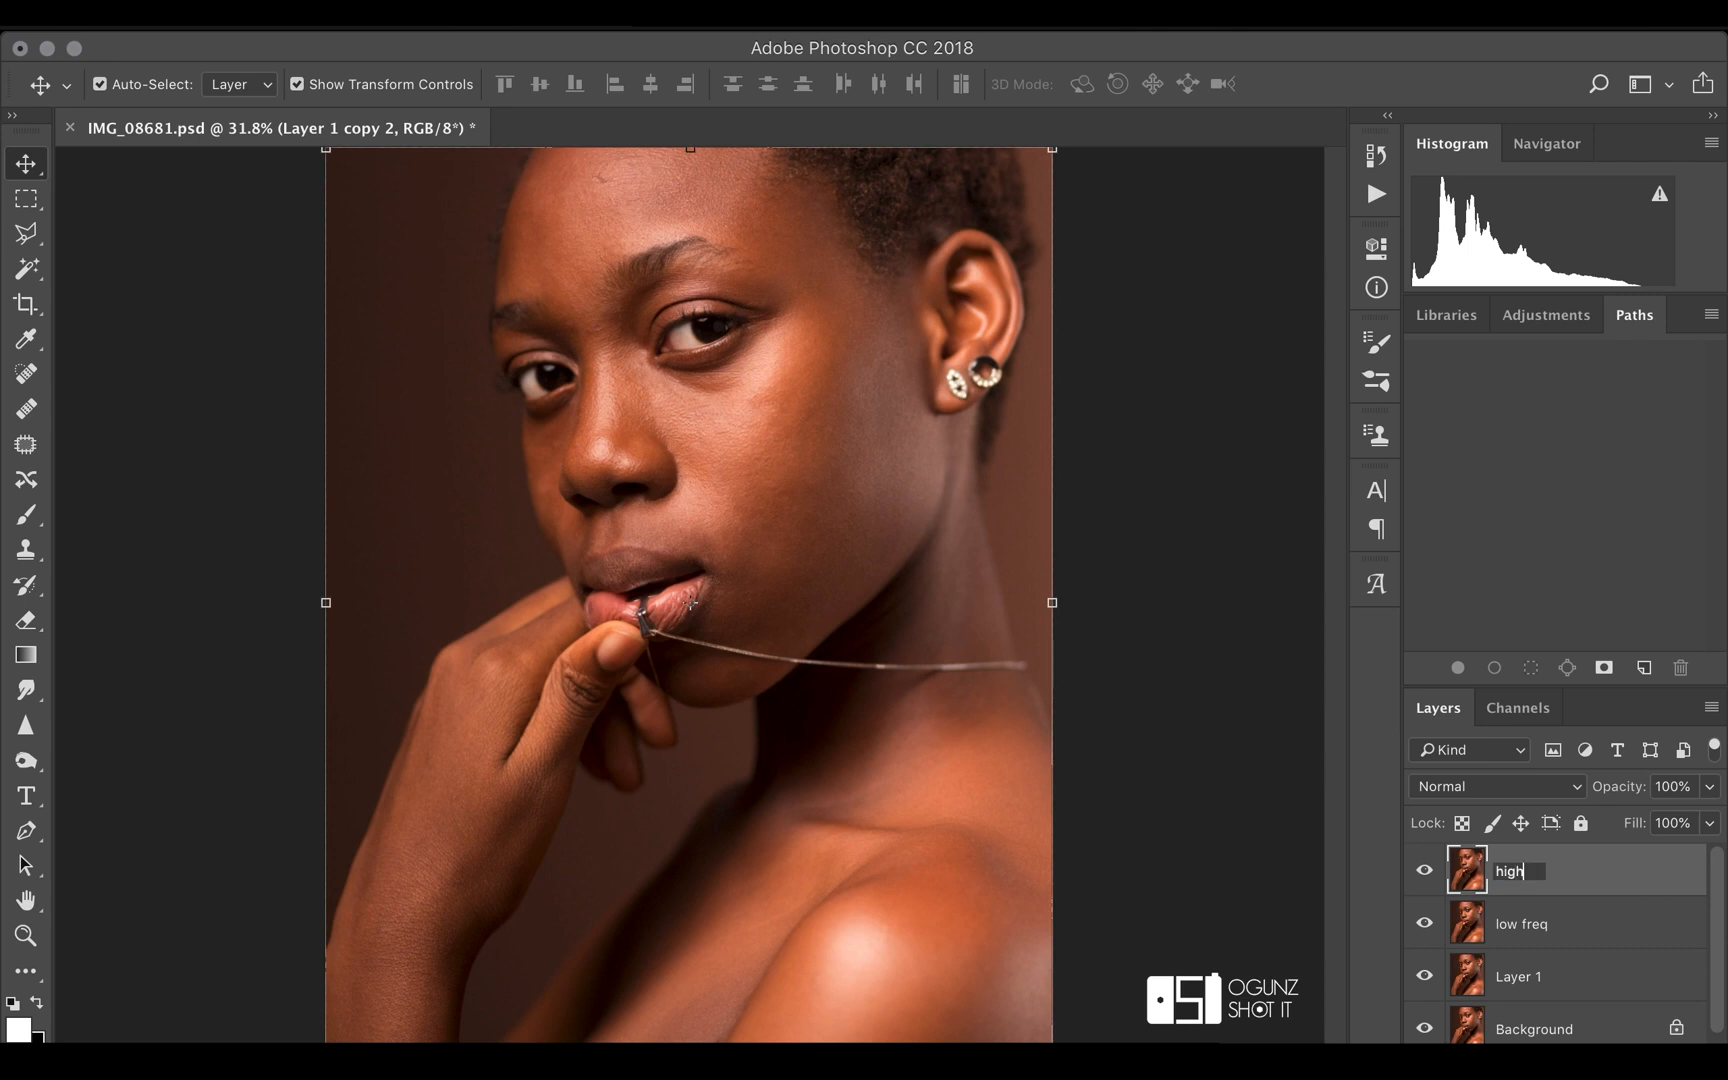
{"action": "type", "text": " freq"}
{"action": "key", "text": "Return"}
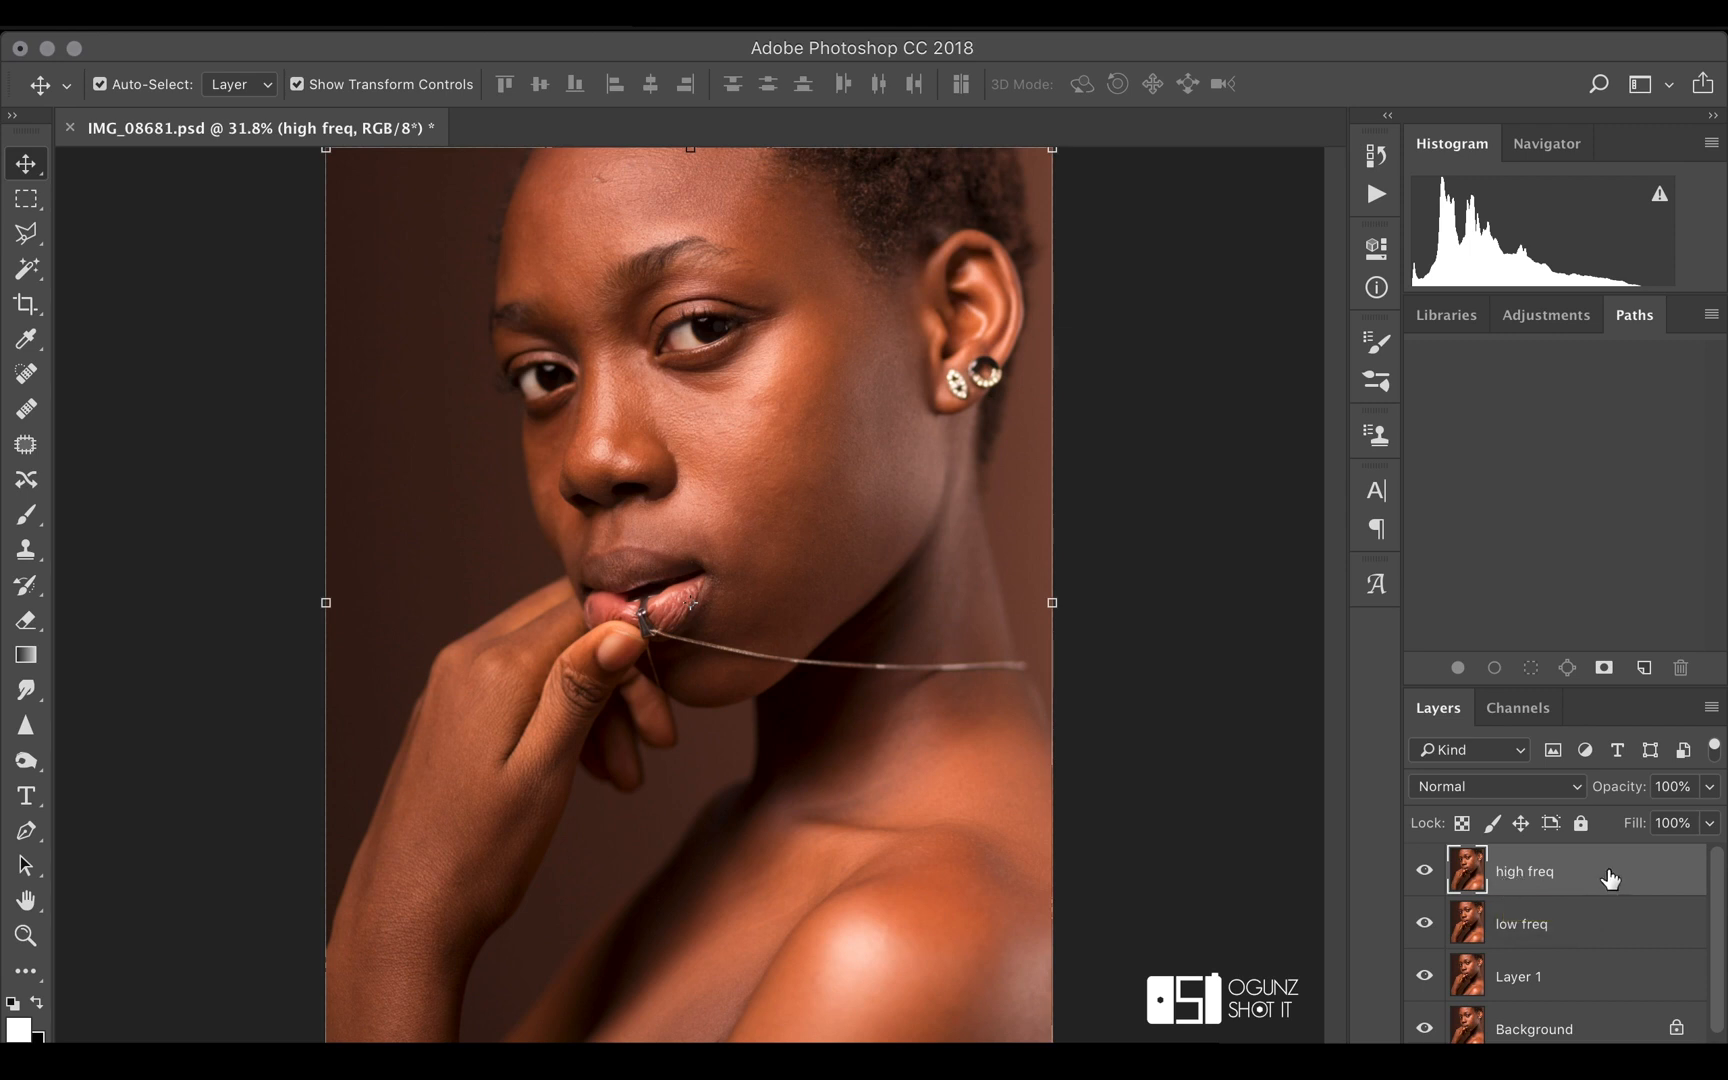
Hide the high freq layer and apply a Gaussian Blur with a 10-pixel radius to the low freq layer
{"action": "left_click", "coordinate": [1425, 872]}
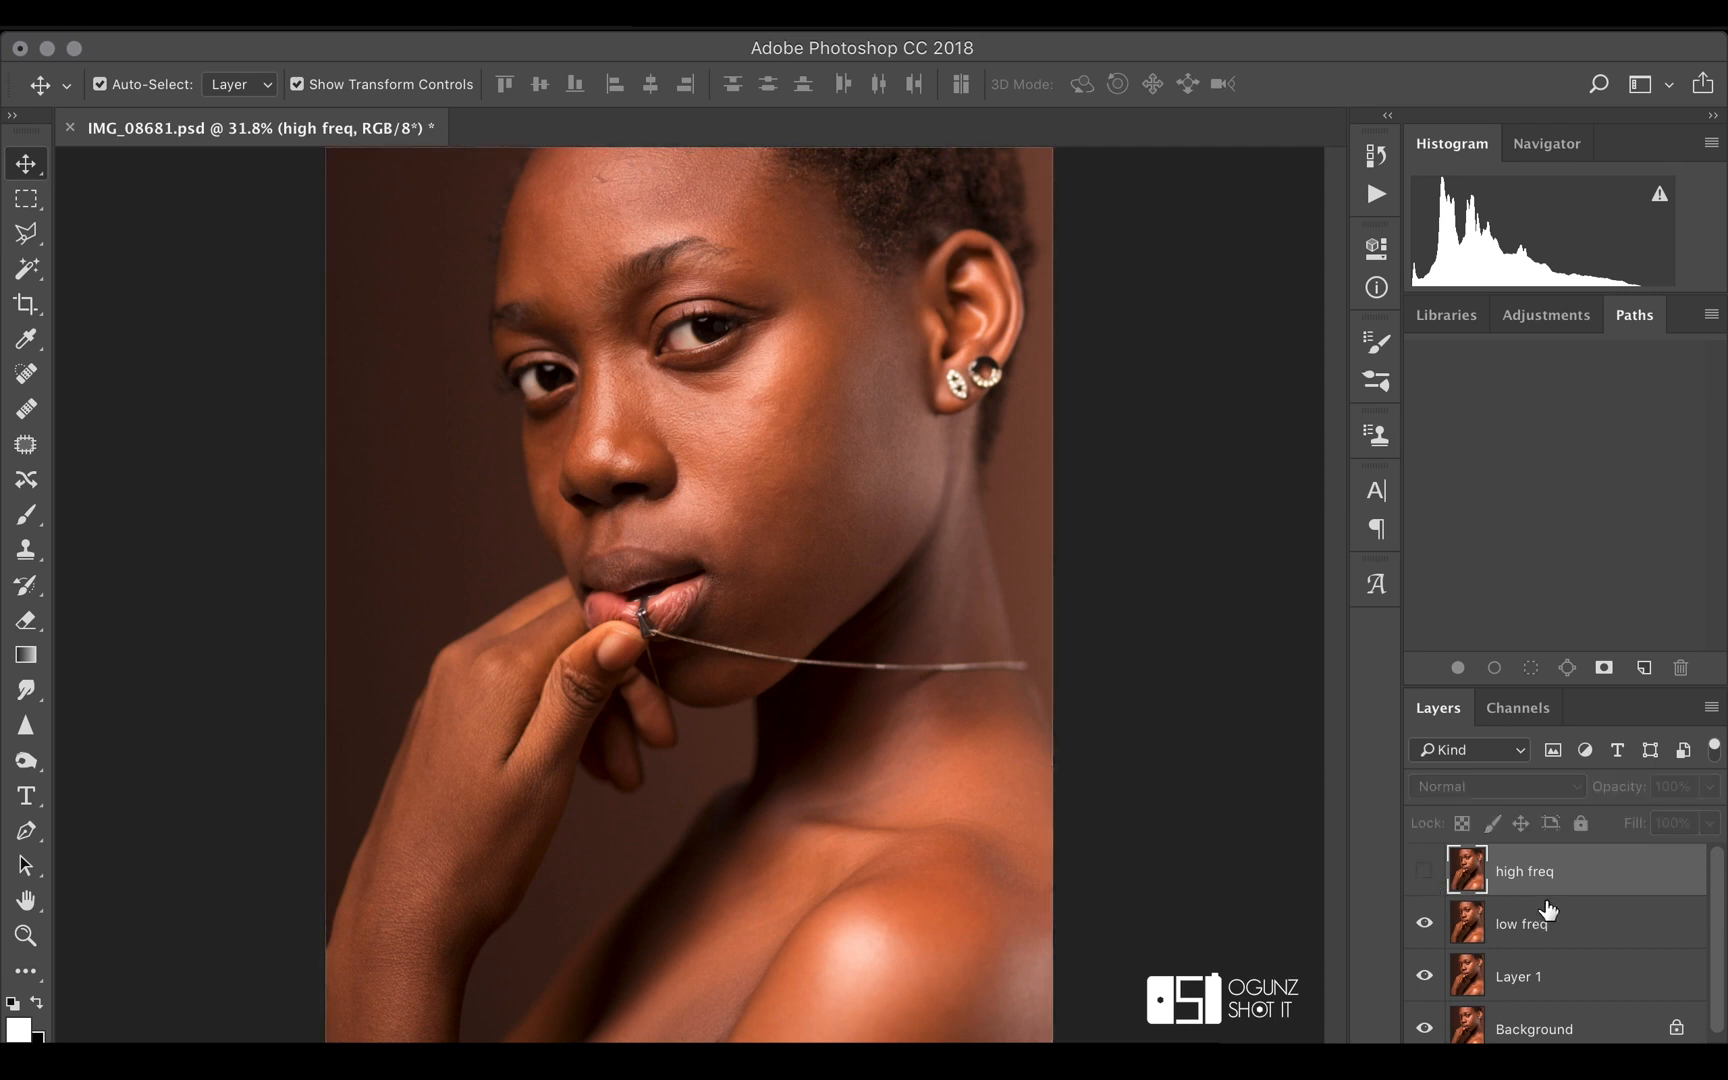
{"action": "left_click", "coordinate": [1576, 926]}
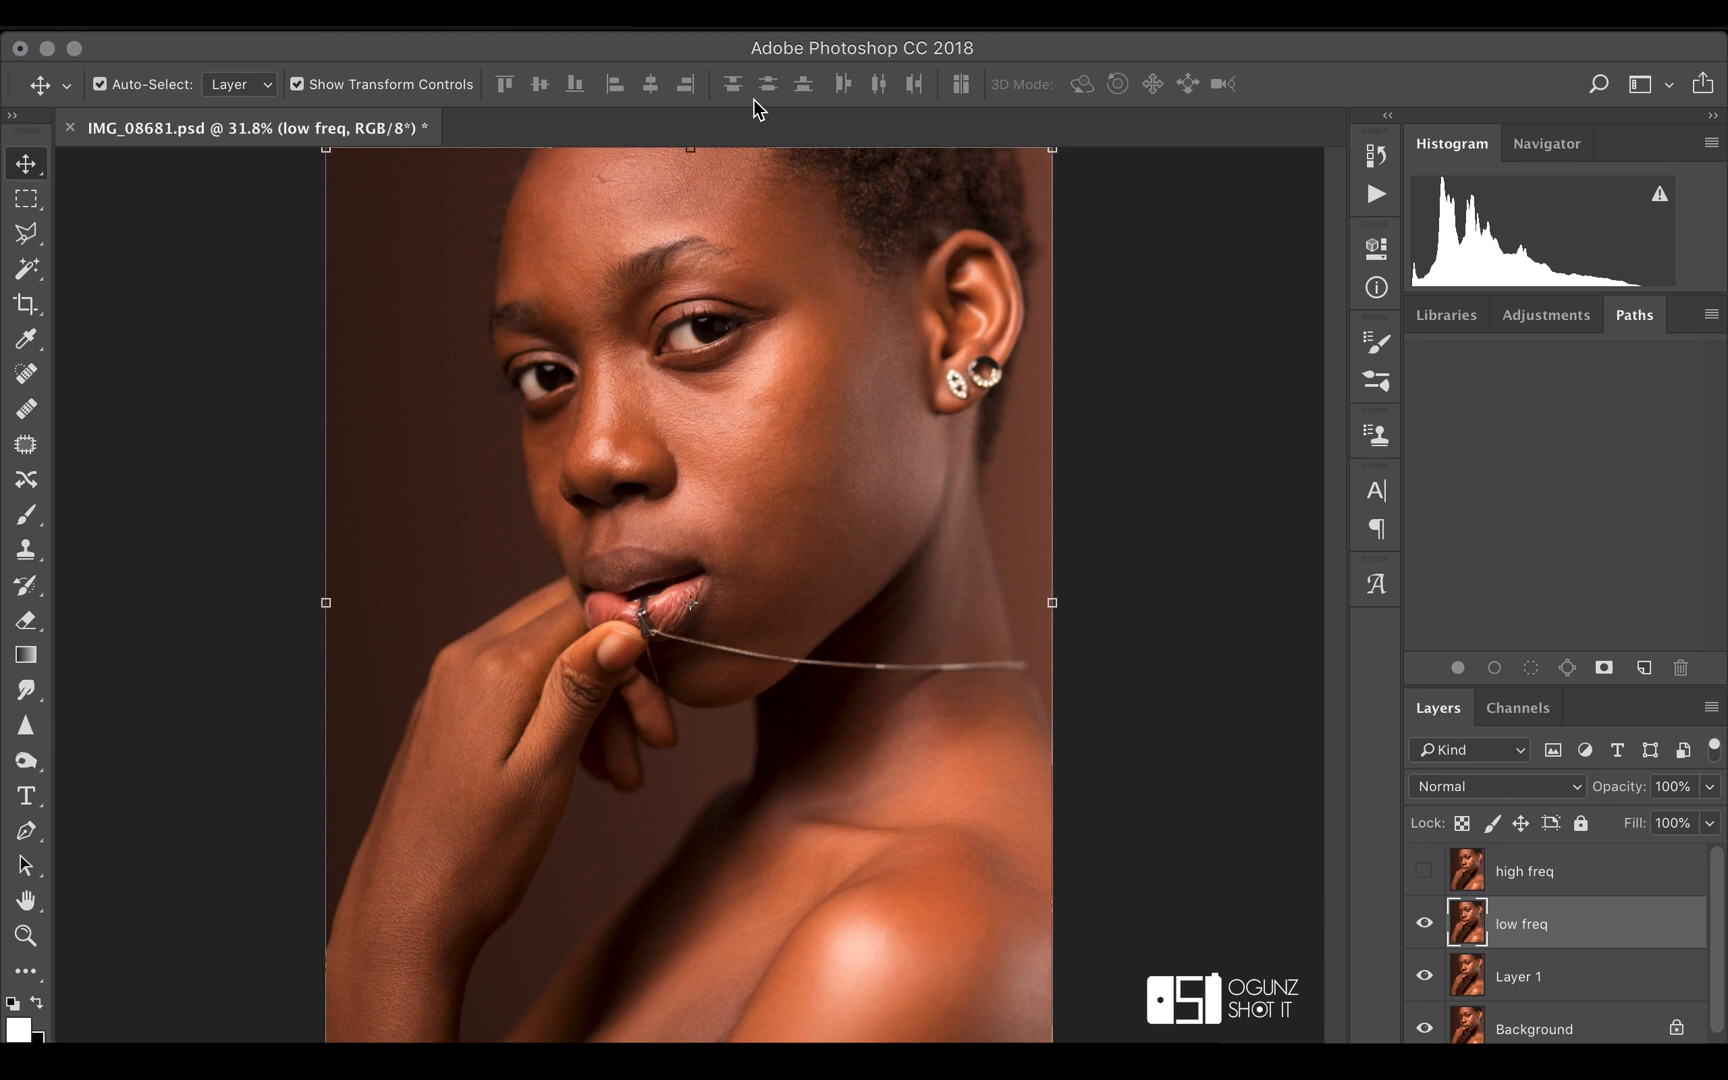
{"action": "left_click", "coordinate": [662, 14]}
{"action": "mouse_move", "coordinate": [830, 380]}
{"action": "mouse_move", "coordinate": [843, 342]}
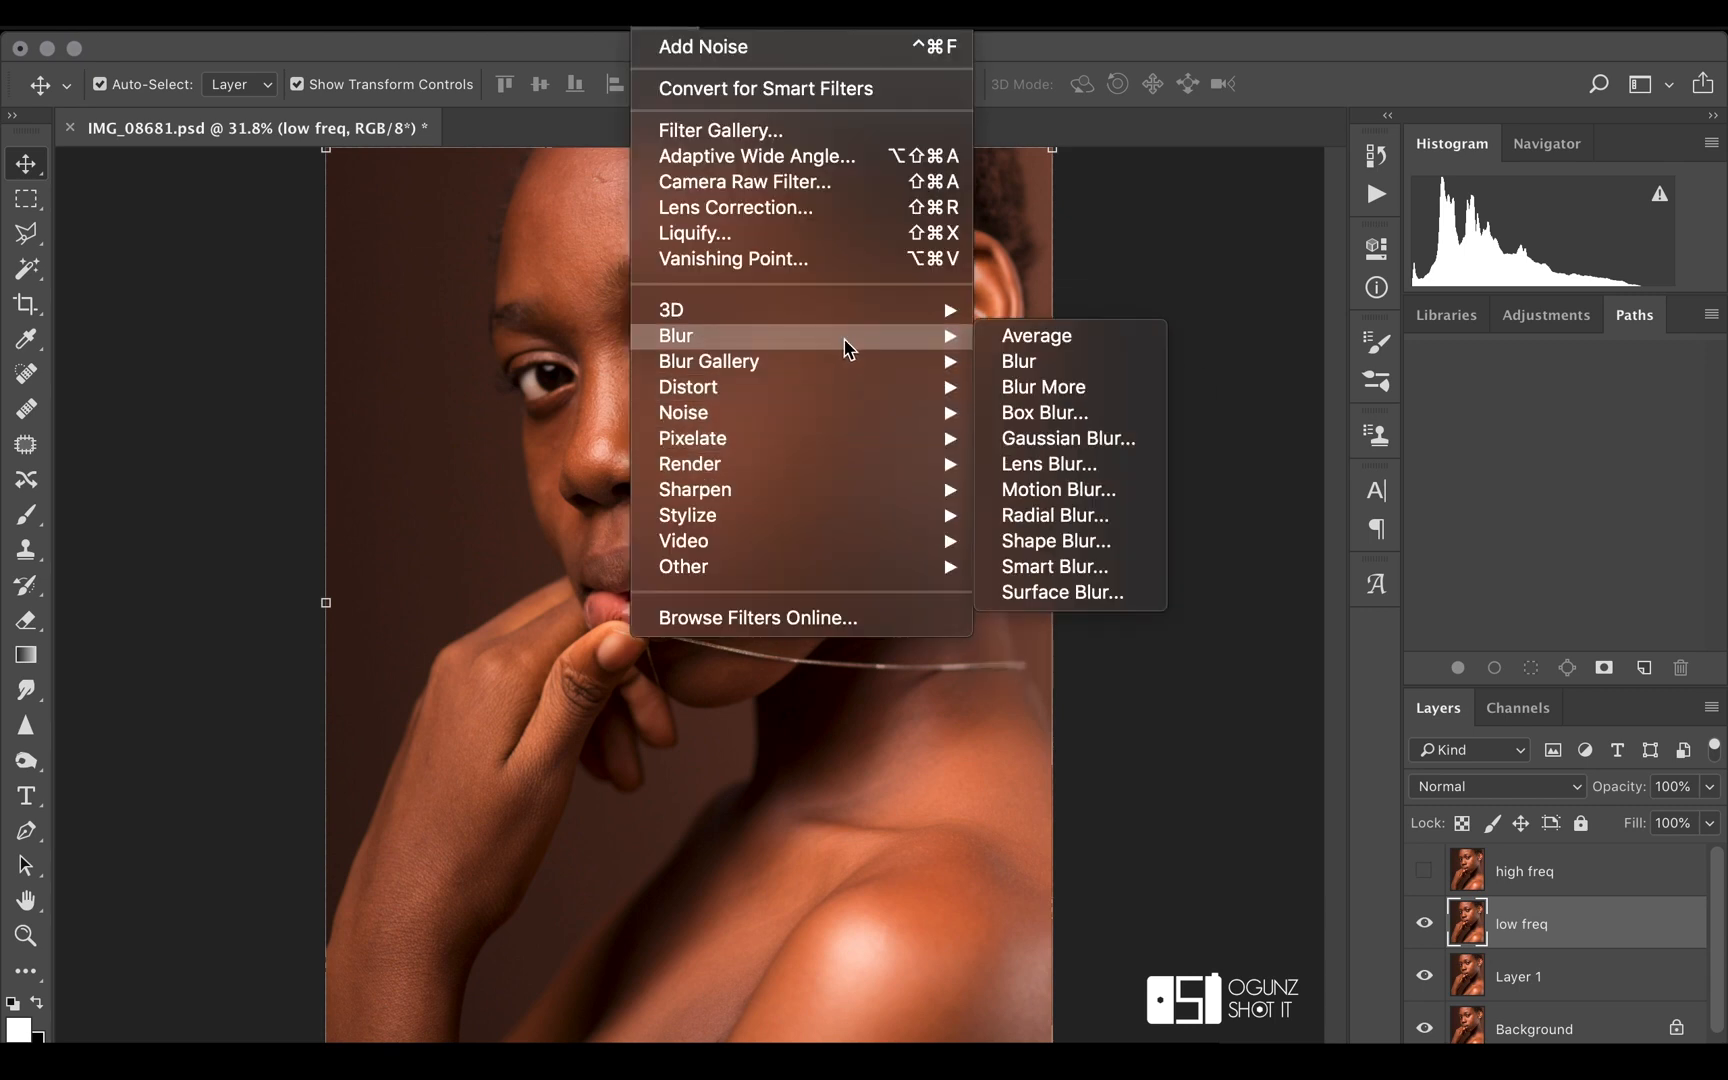
{"action": "left_click", "coordinate": [1029, 445]}
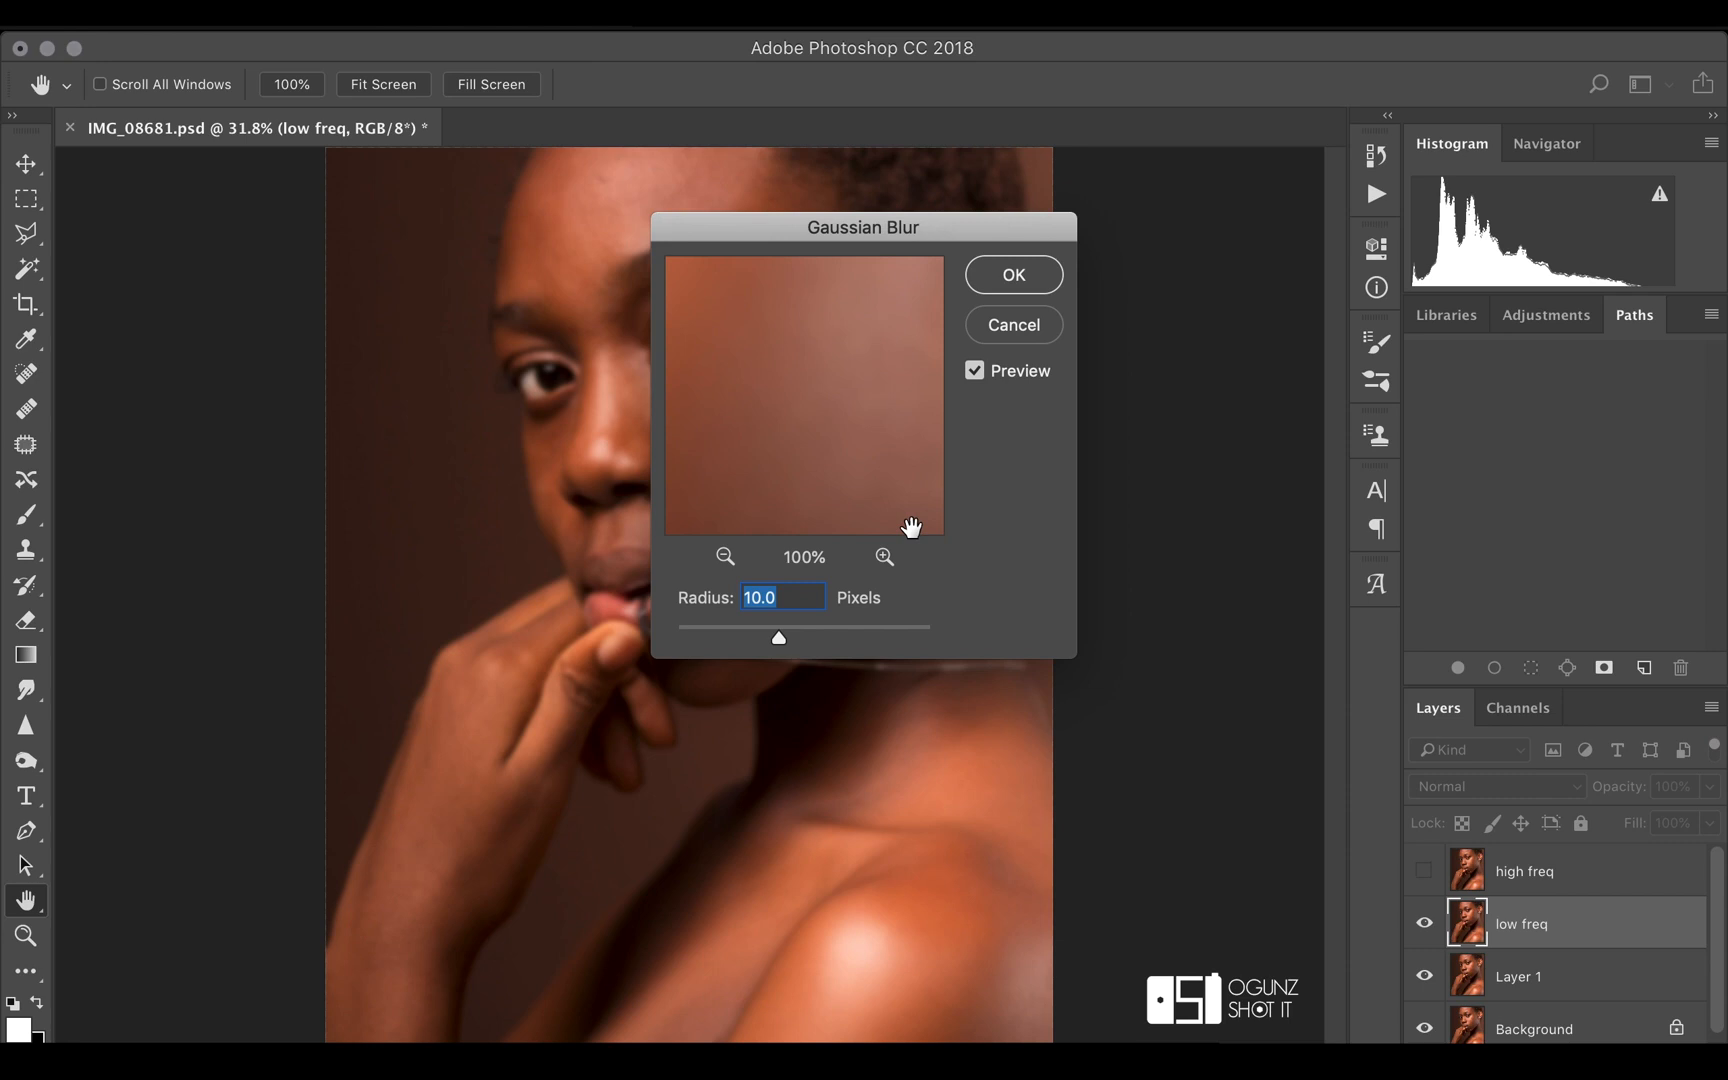
{"action": "left_click_drag", "start_coordinate": [721, 230], "coordinate": [1115, 226]}
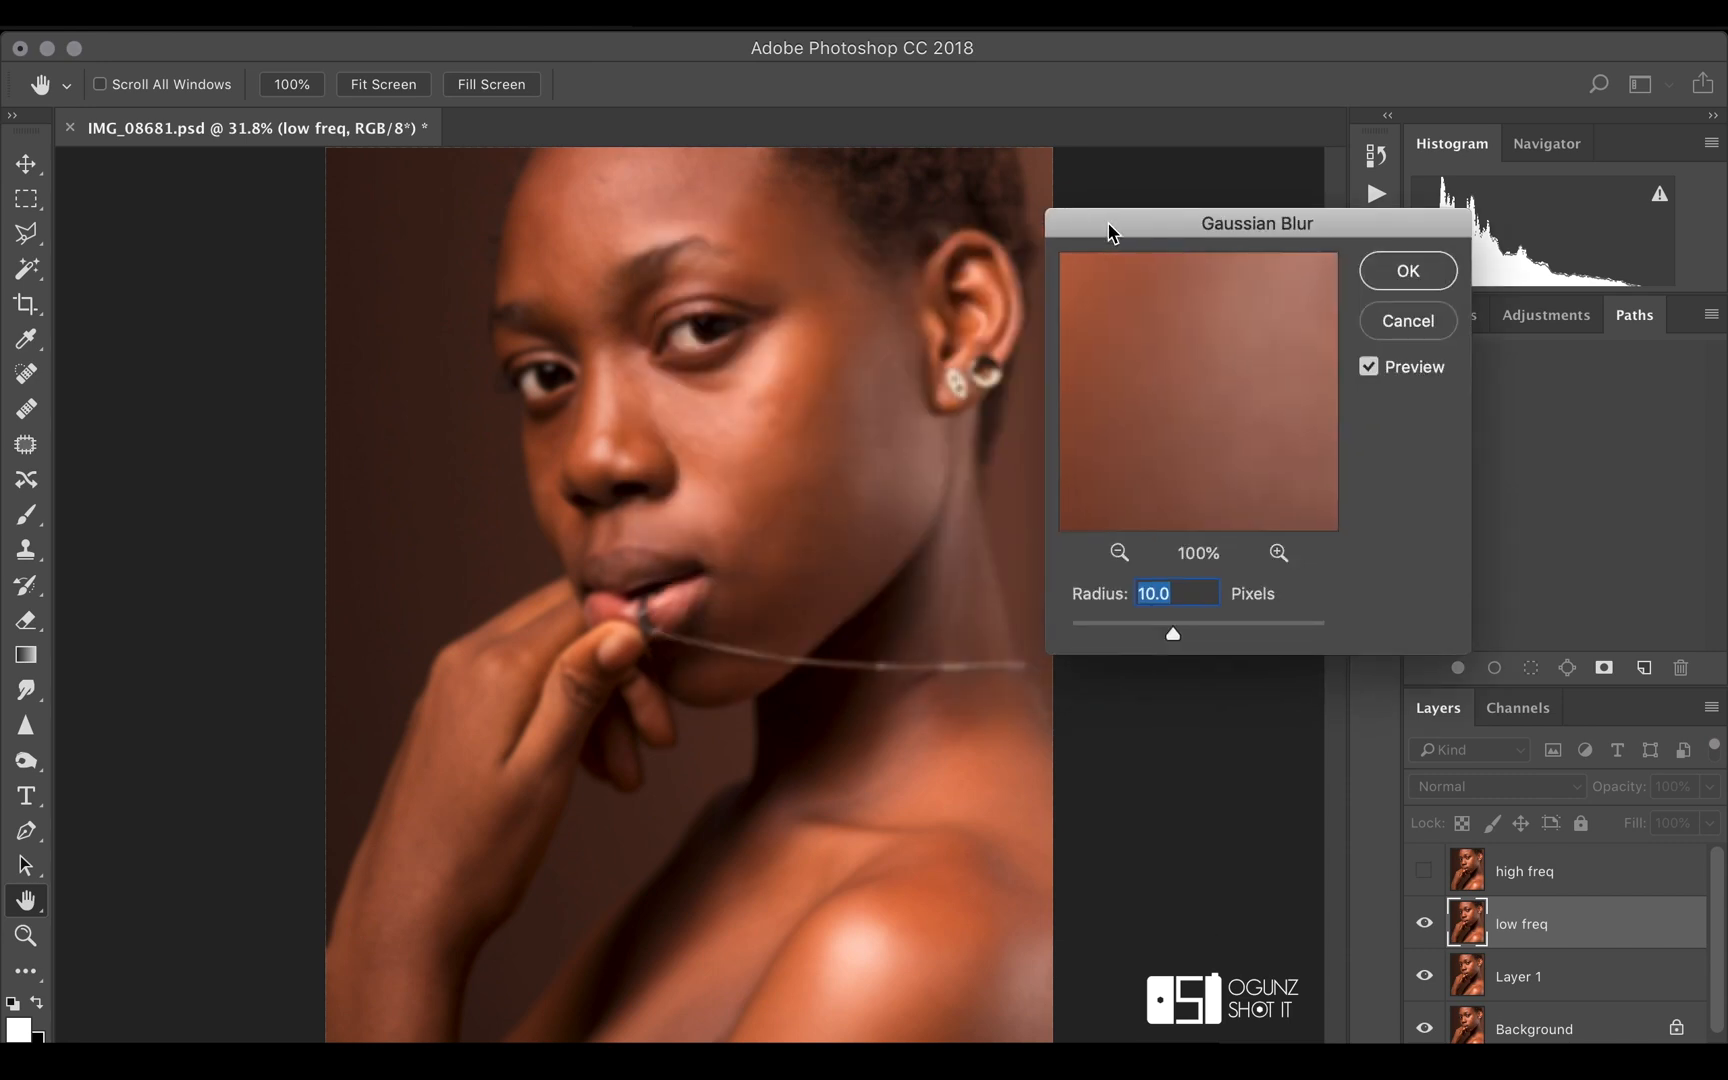
{"action": "left_click", "coordinate": [1430, 277]}
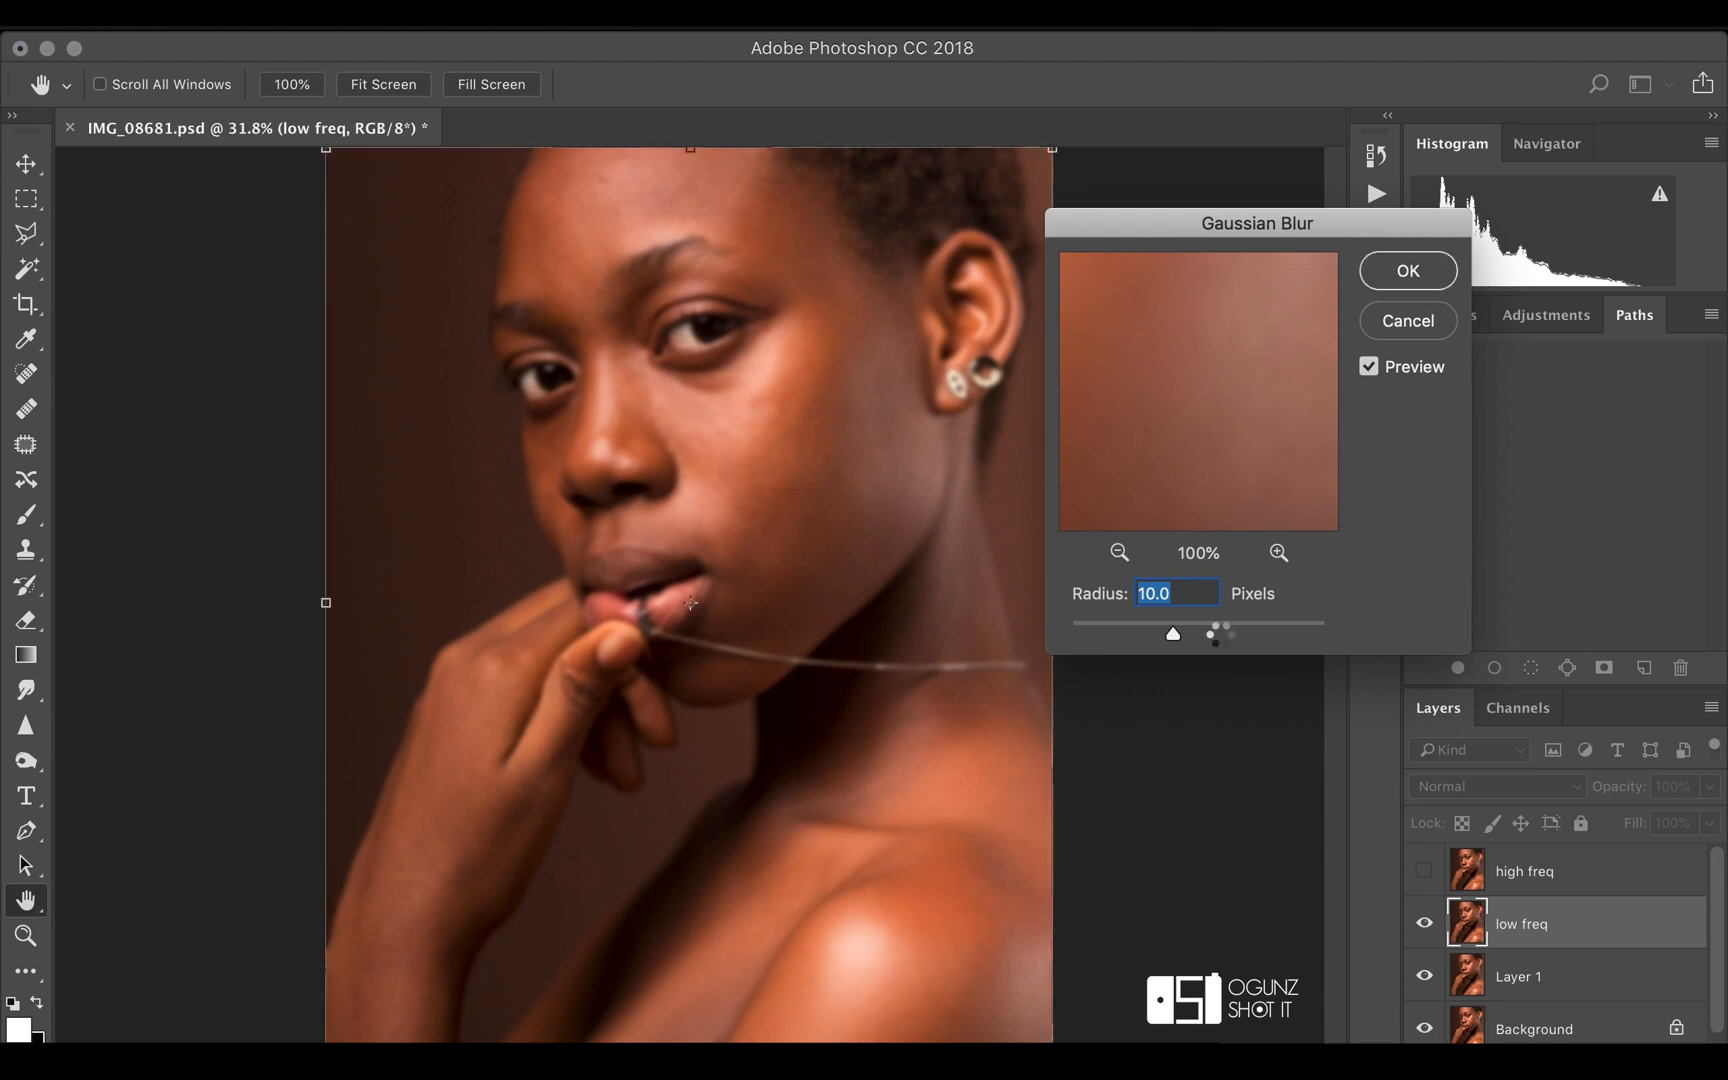
{"action": "key", "text": "v"}
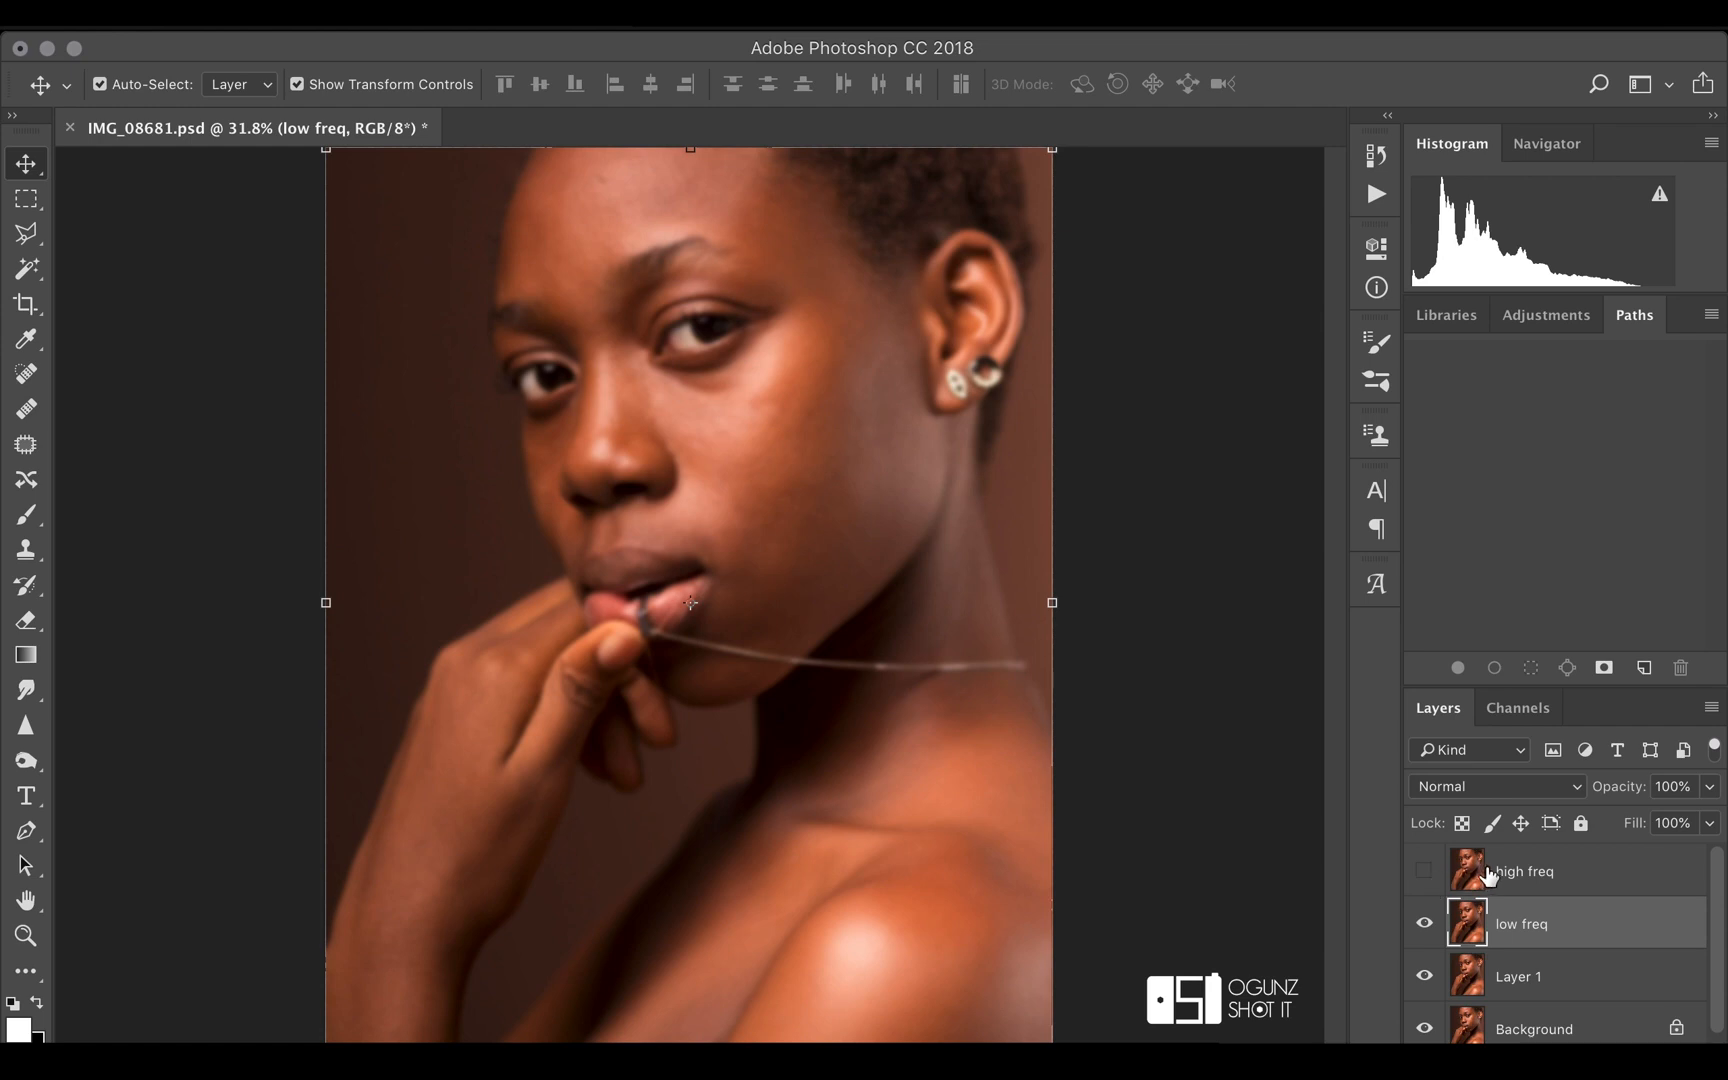
Show the high freq layer and run Apply Image on it with source layer low freq, channel RGB, Subtract blending, opacity 100%, scale 2, offset 128
{"action": "left_click", "coordinate": [1421, 872]}
{"action": "left_click", "coordinate": [1555, 875]}
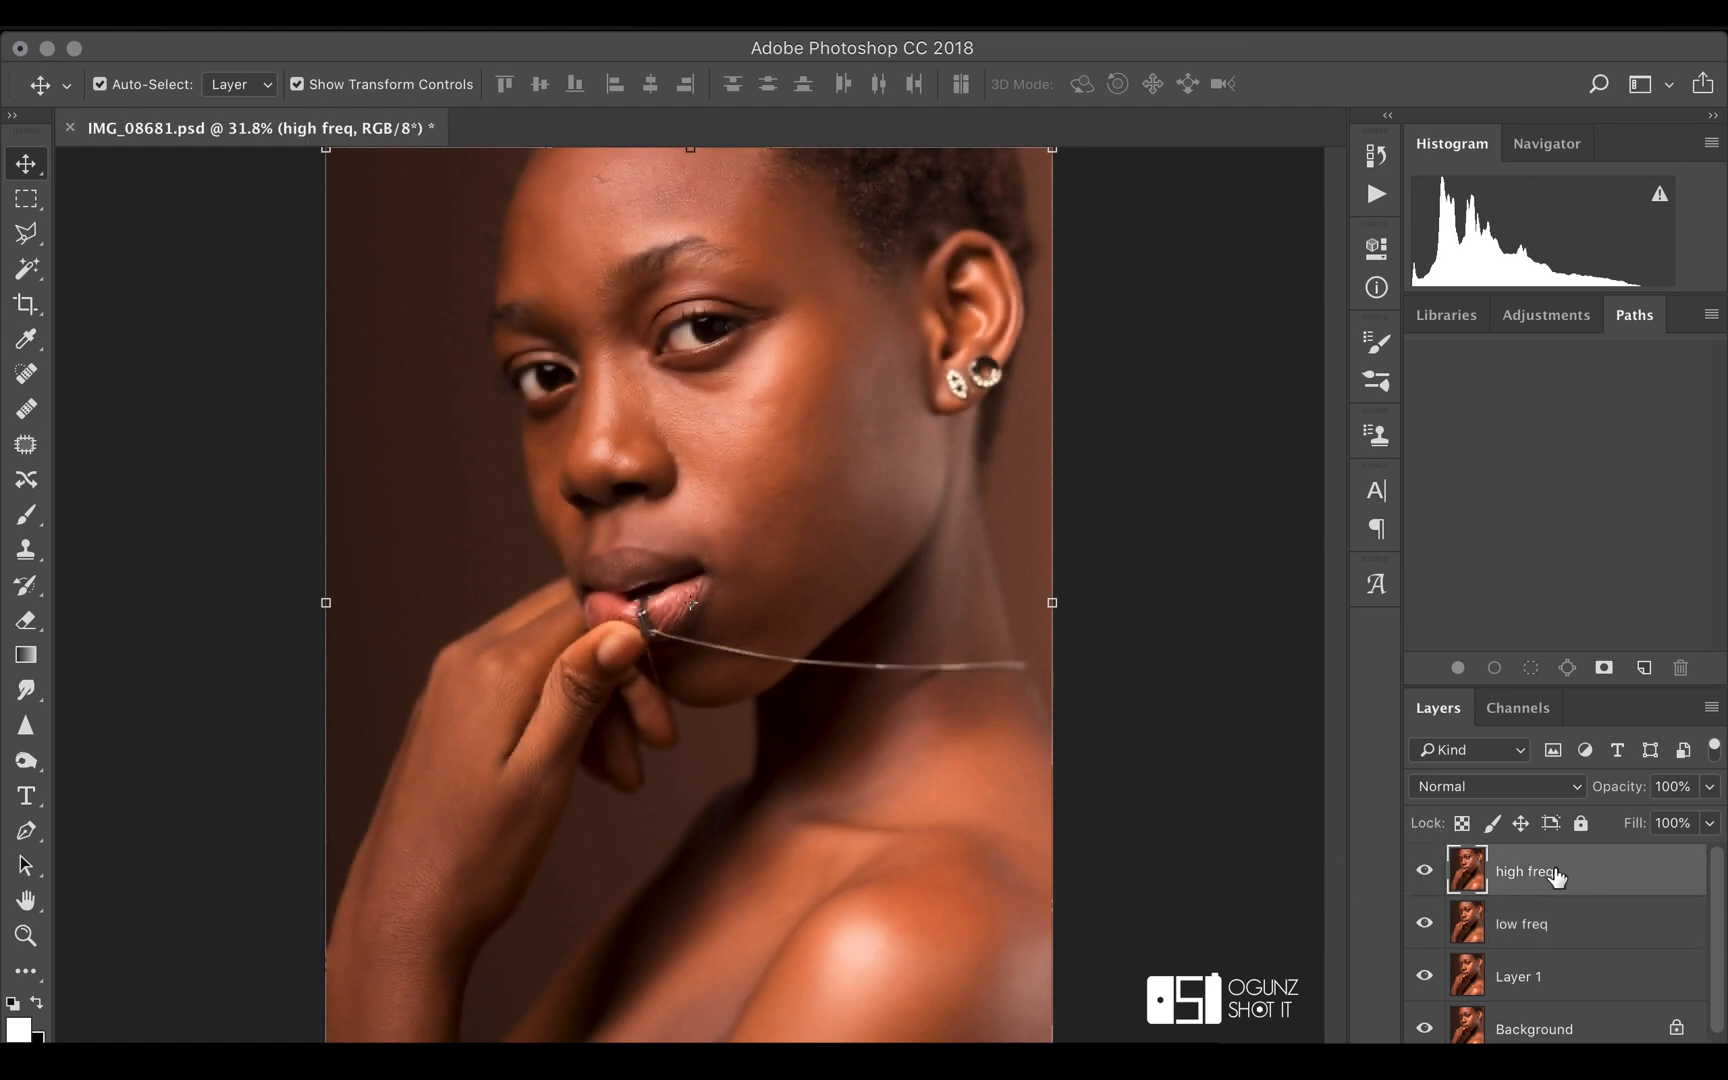
{"action": "left_click", "coordinate": [382, 24]}
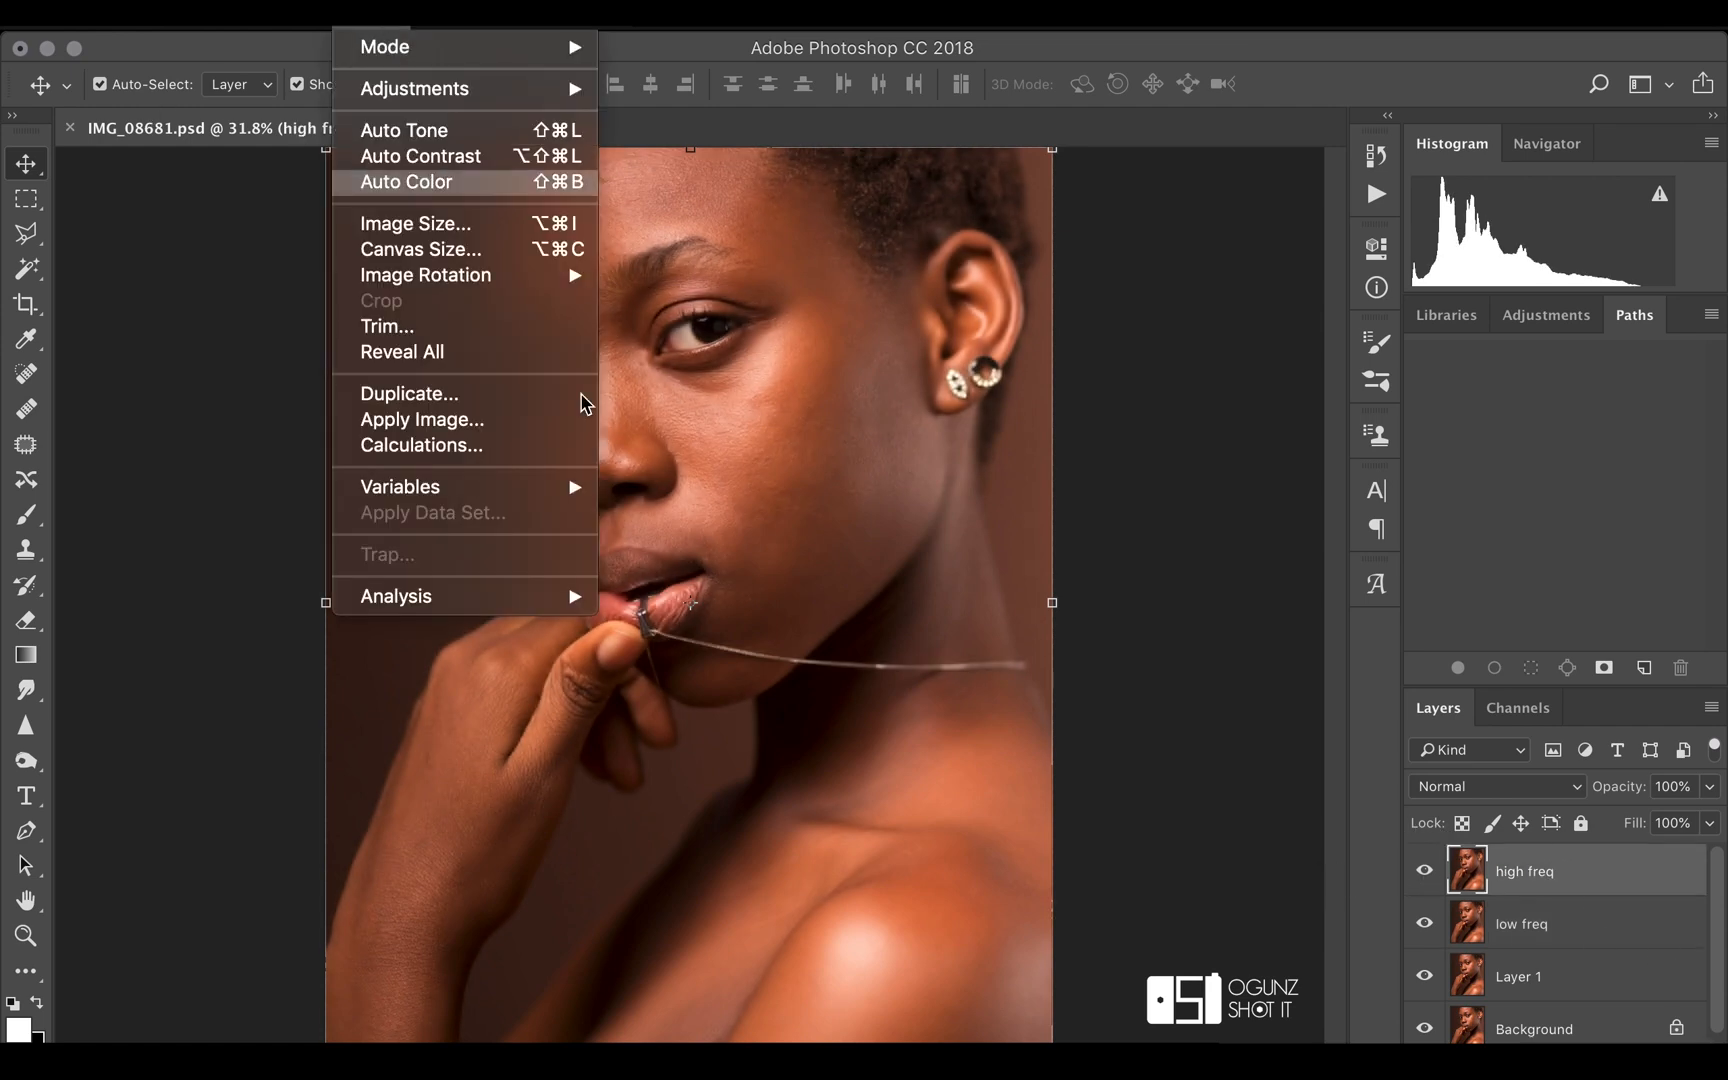
{"action": "left_click", "coordinate": [466, 421]}
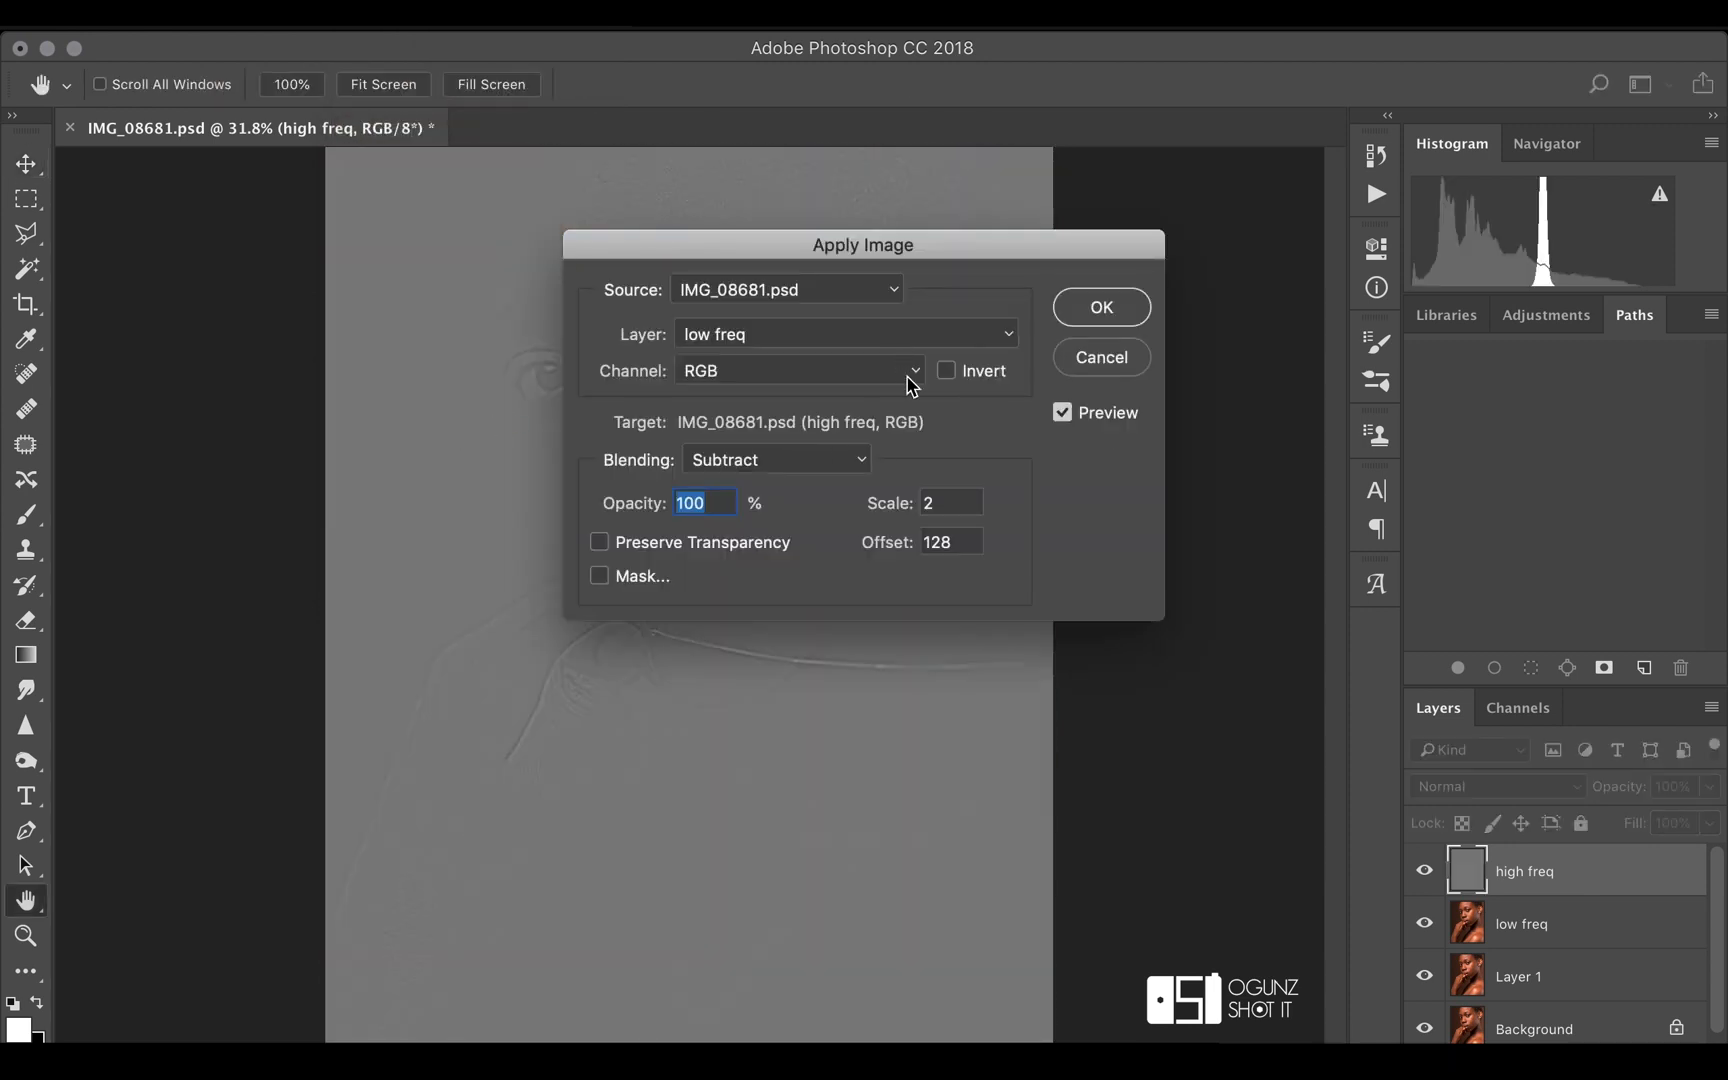
{"action": "left_click", "coordinate": [766, 340]}
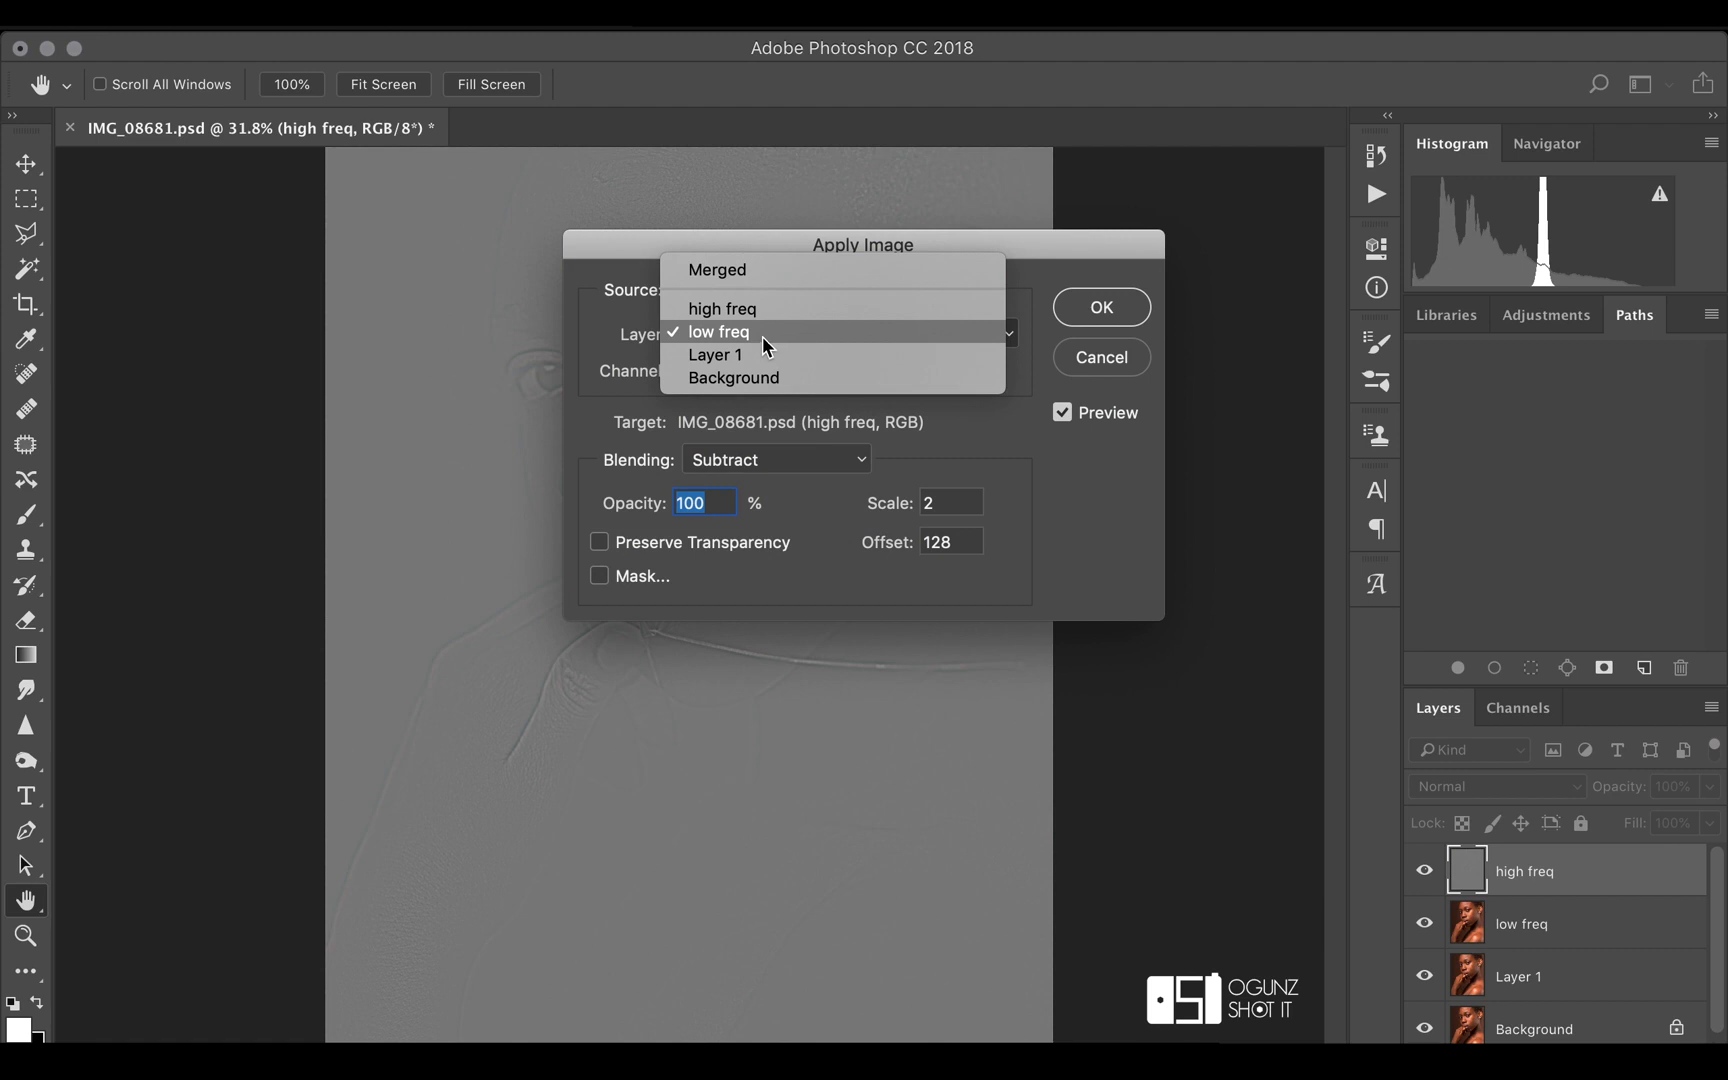
{"action": "left_click", "coordinate": [763, 333]}
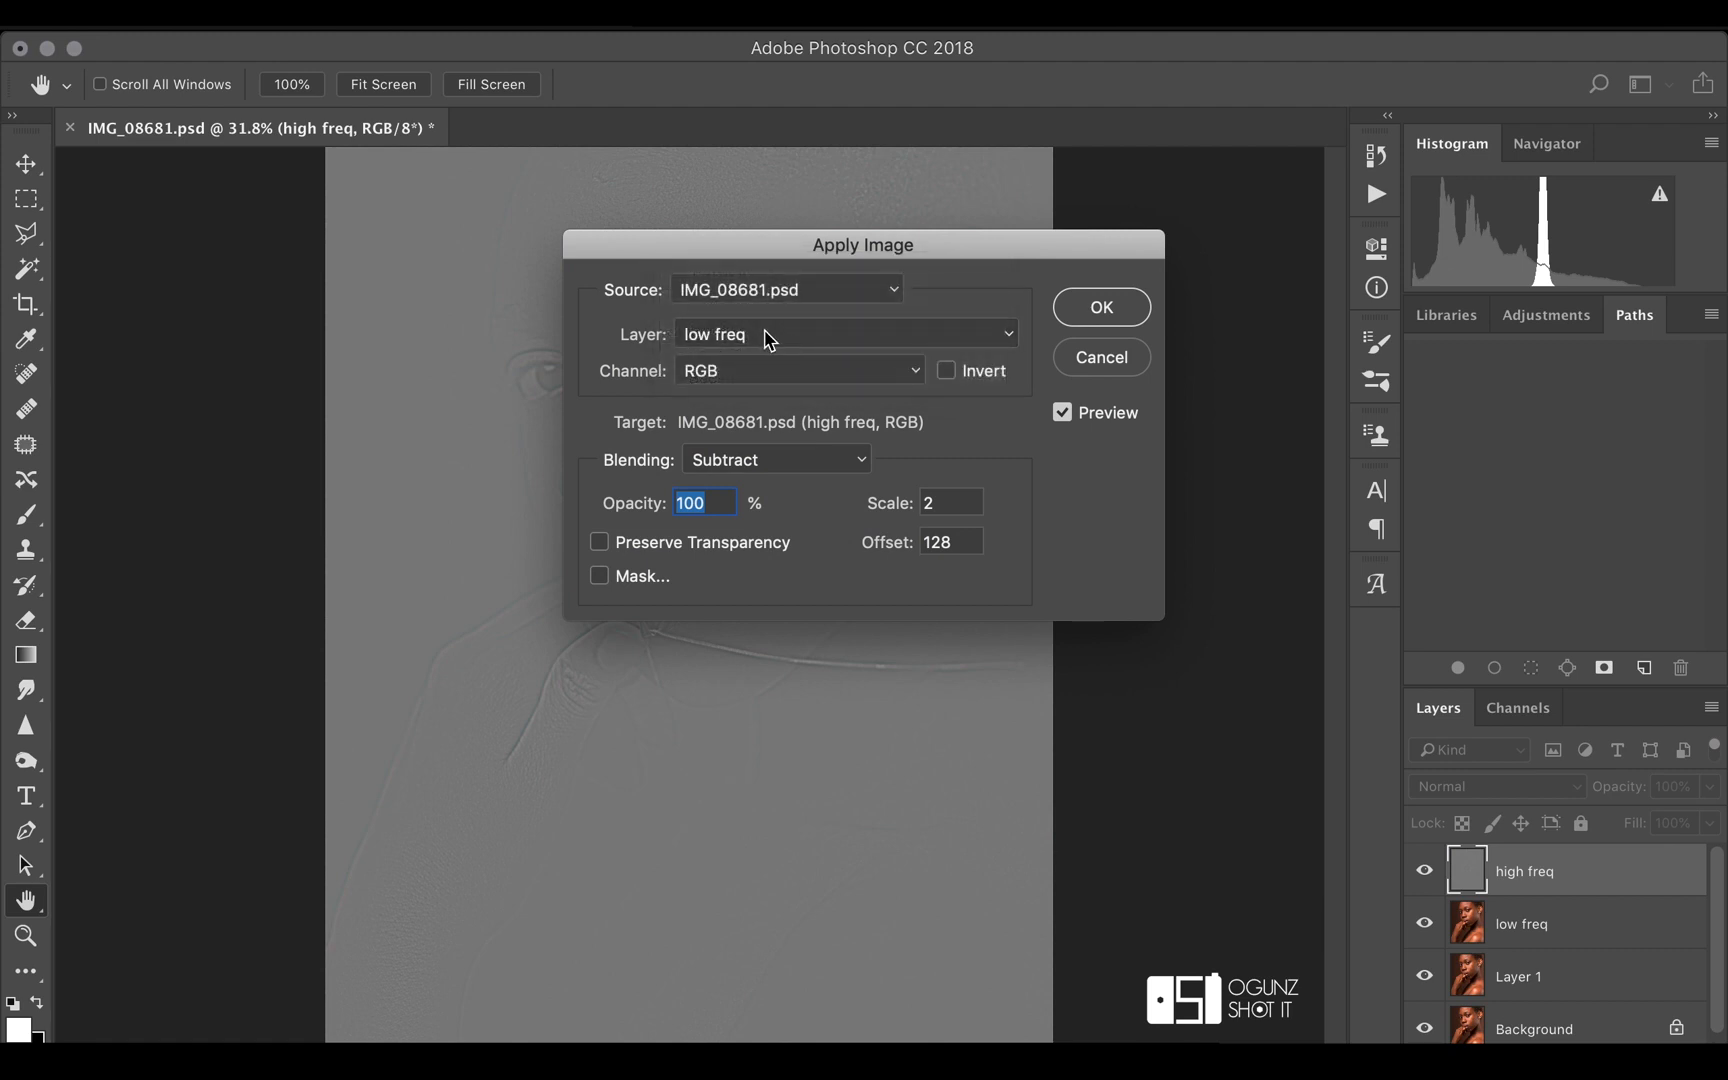
{"action": "left_click_drag", "start_coordinate": [760, 250], "coordinate": [1138, 257]}
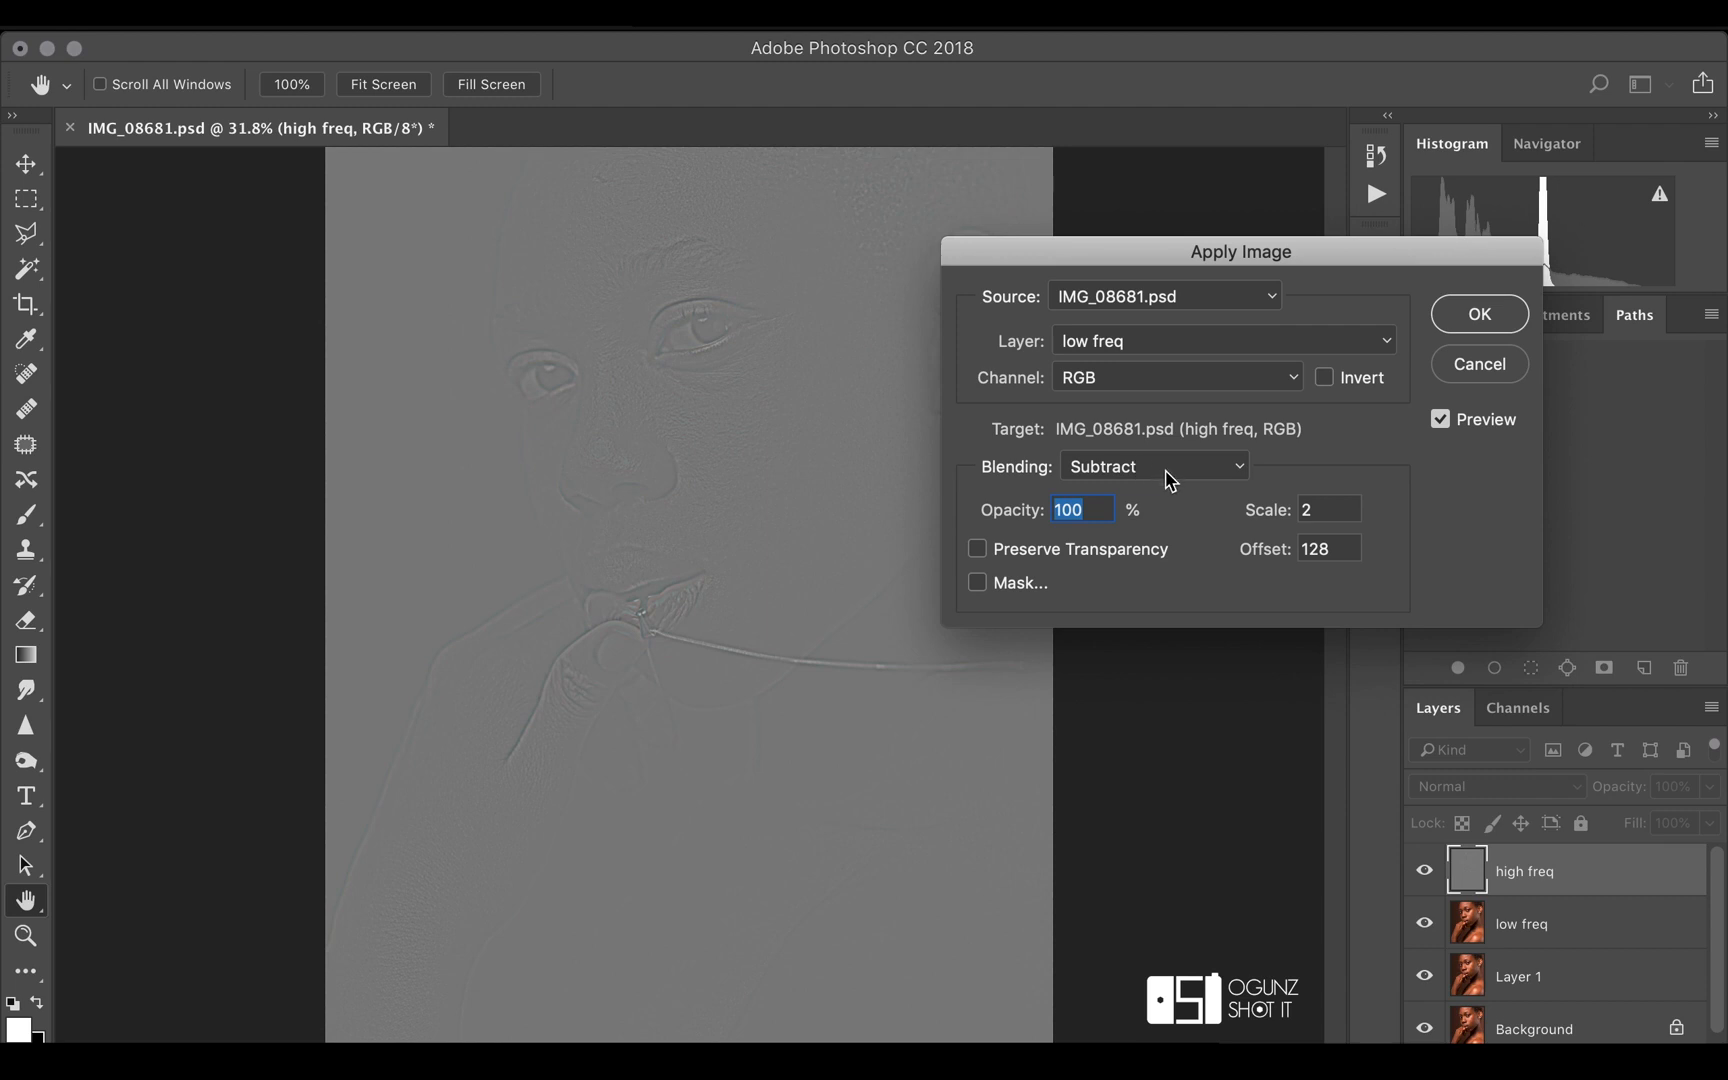
{"action": "left_click", "coordinate": [1475, 314]}
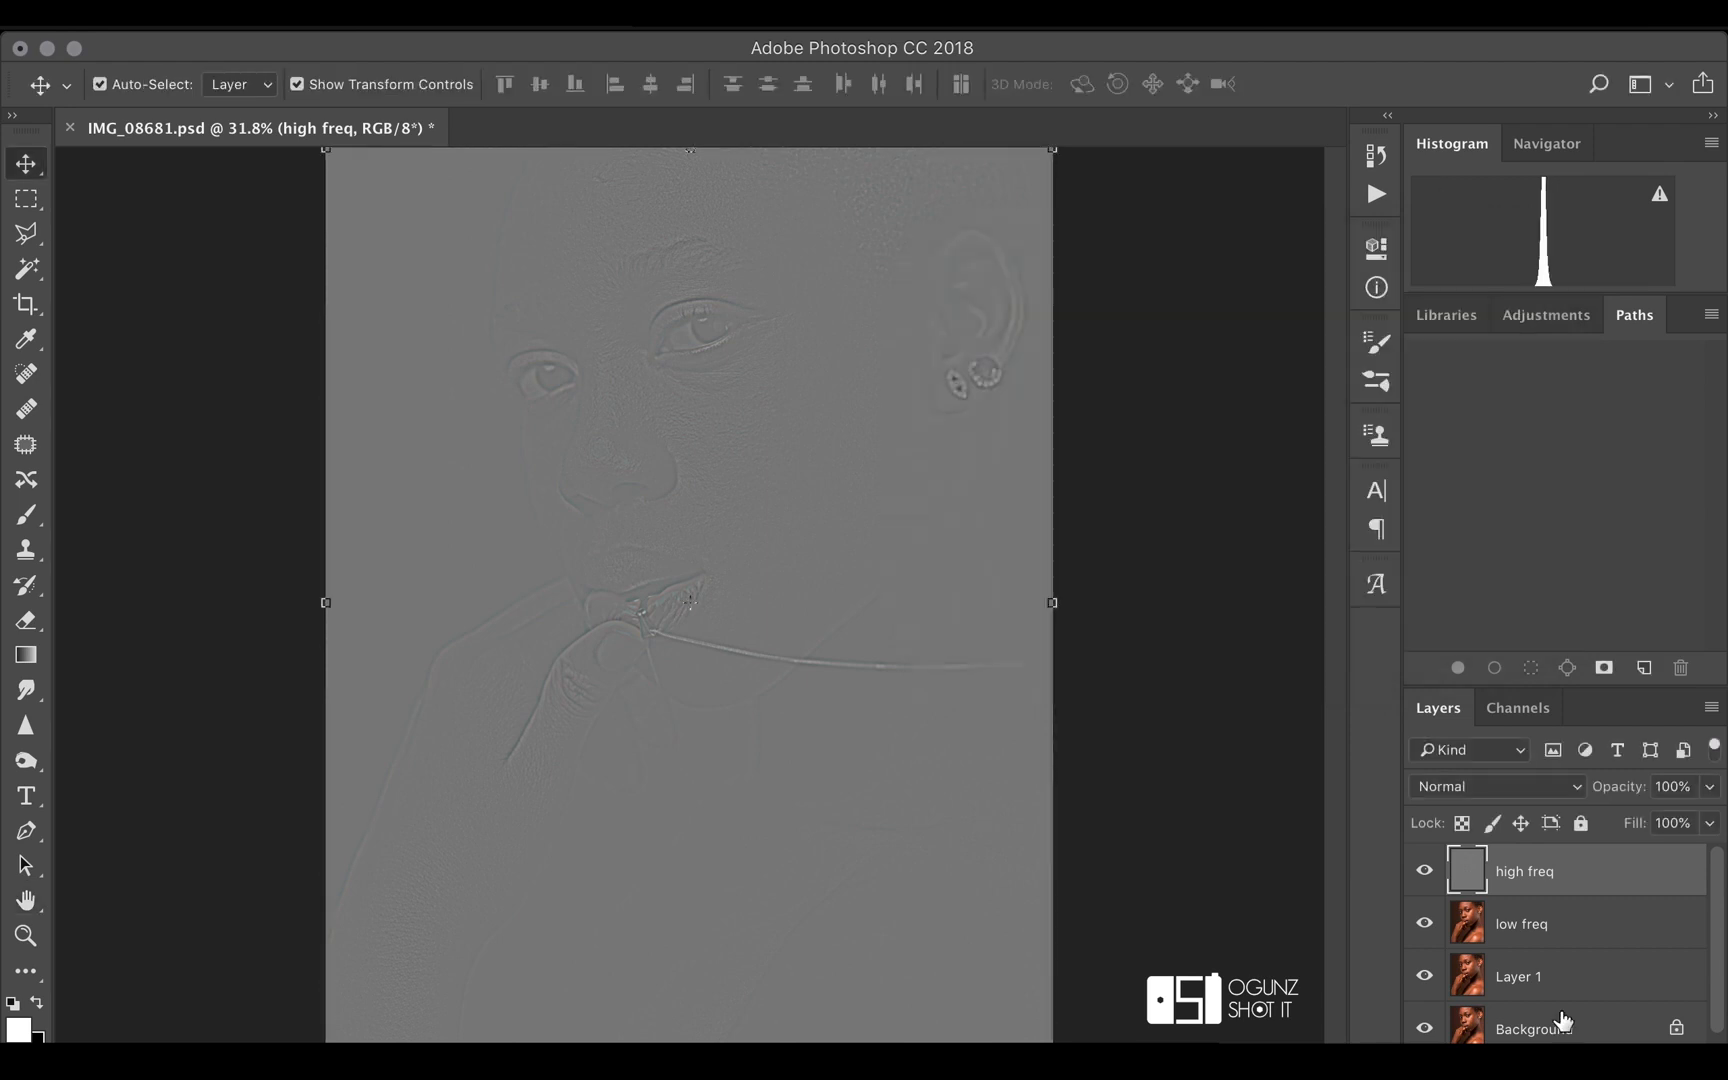
Enlarge the layer list's area so that all four layers fit without scrolling
{"action": "scroll", "coordinate": [1545, 925], "scroll_direction": "down", "scroll_amount": 1}
{"action": "scroll", "coordinate": [1546, 922], "scroll_direction": "up", "scroll_amount": 1}
{"action": "left_click_drag", "start_coordinate": [1572, 688], "coordinate": [1550, 520]}
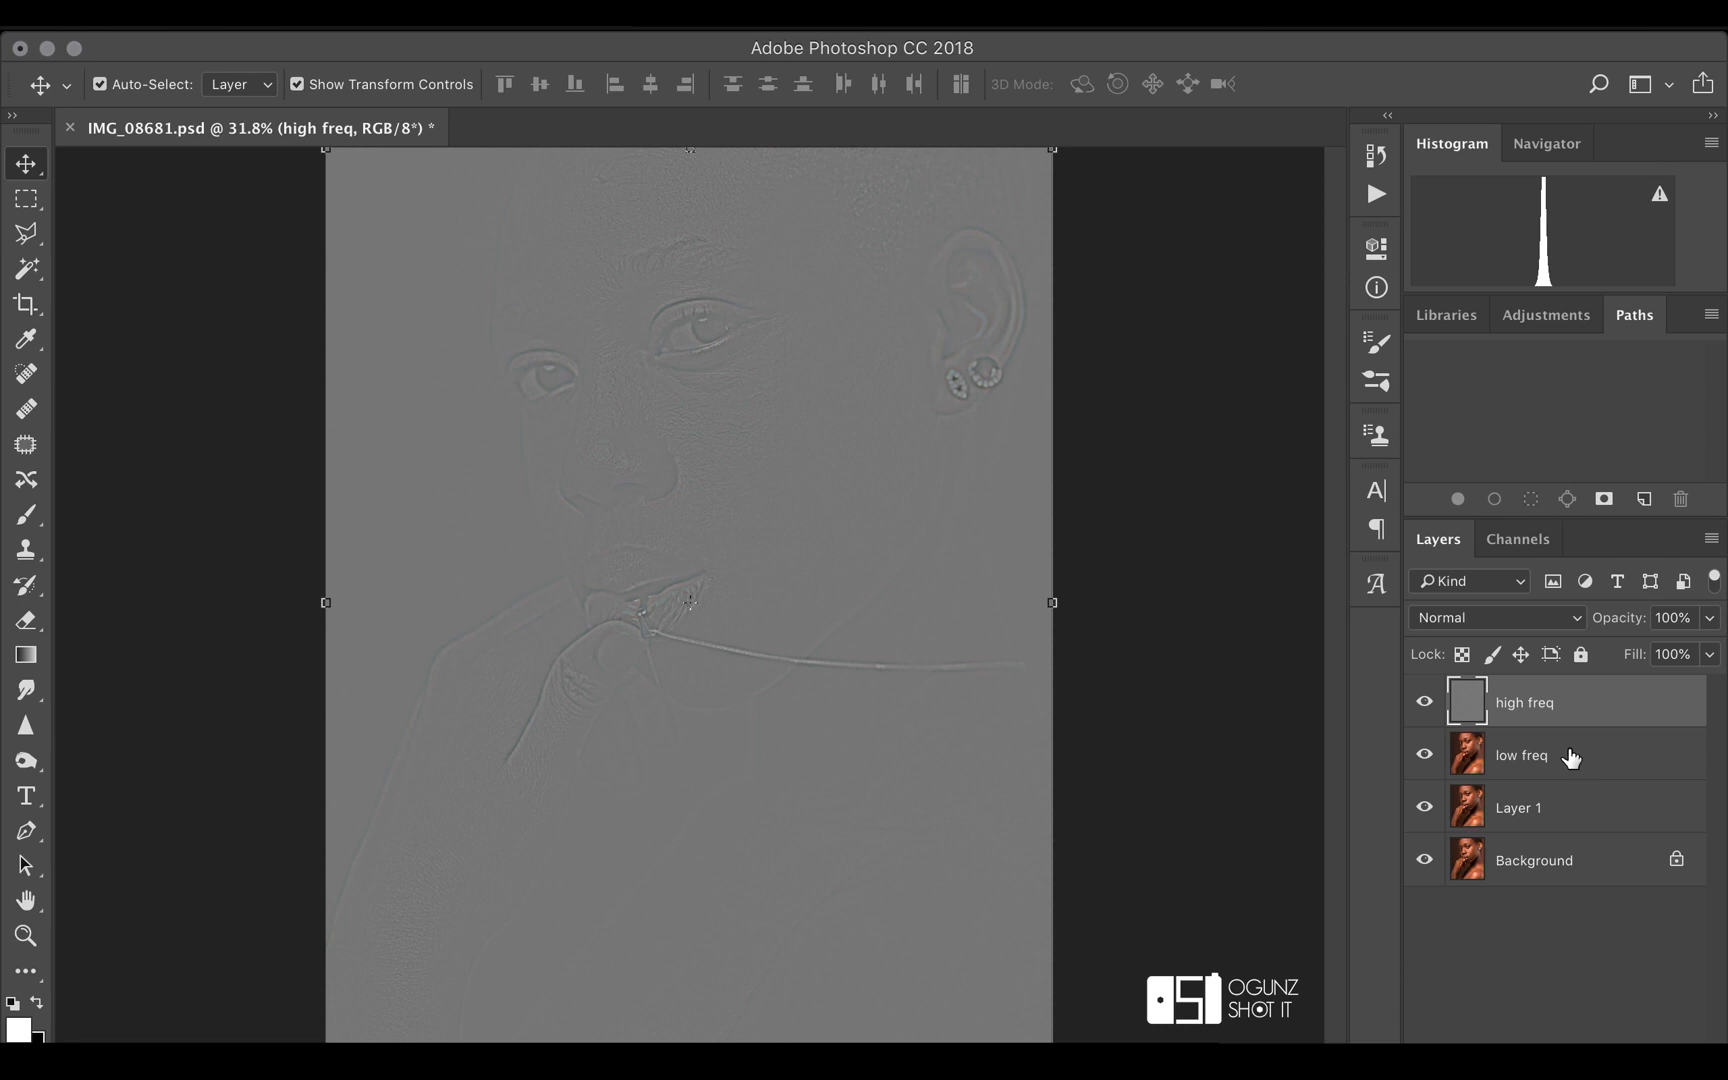
Duplicate the high freq and low freq layers and clip each copy to its original layer
{"action": "key", "text": "super+j"}
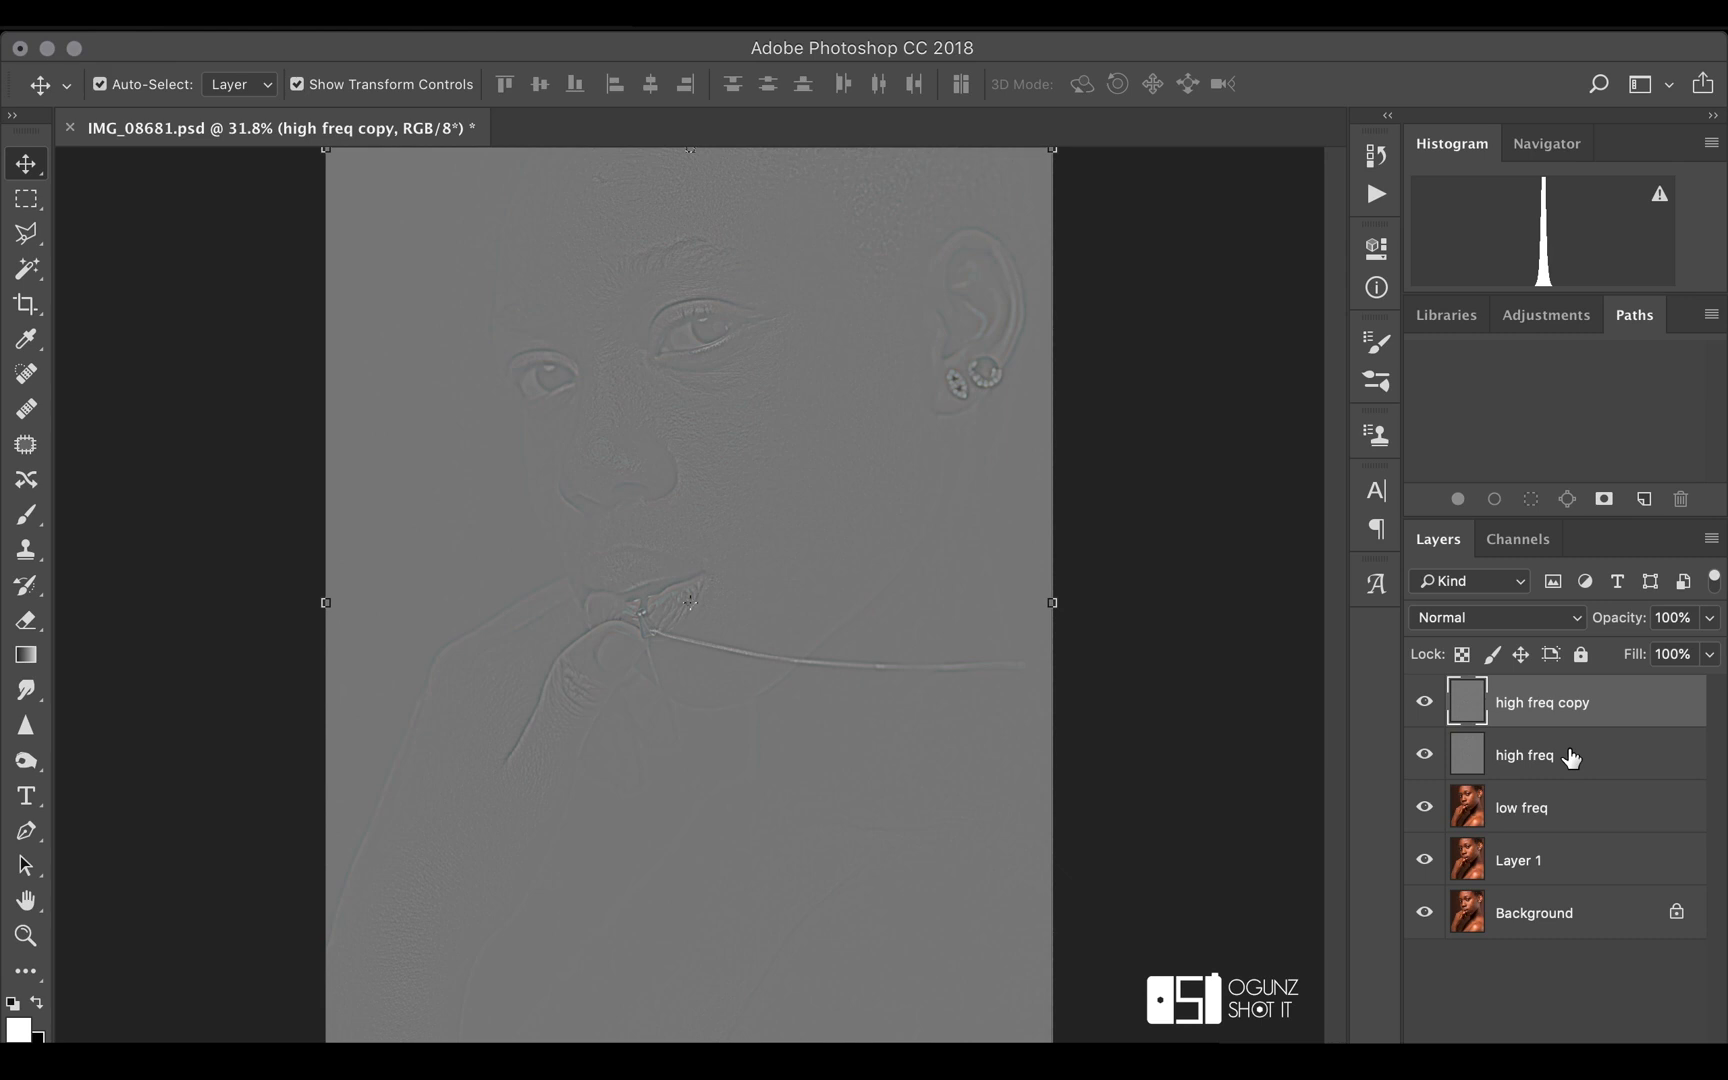
{"action": "left_click", "coordinate": [1530, 805]}
{"action": "key", "text": "super+j"}
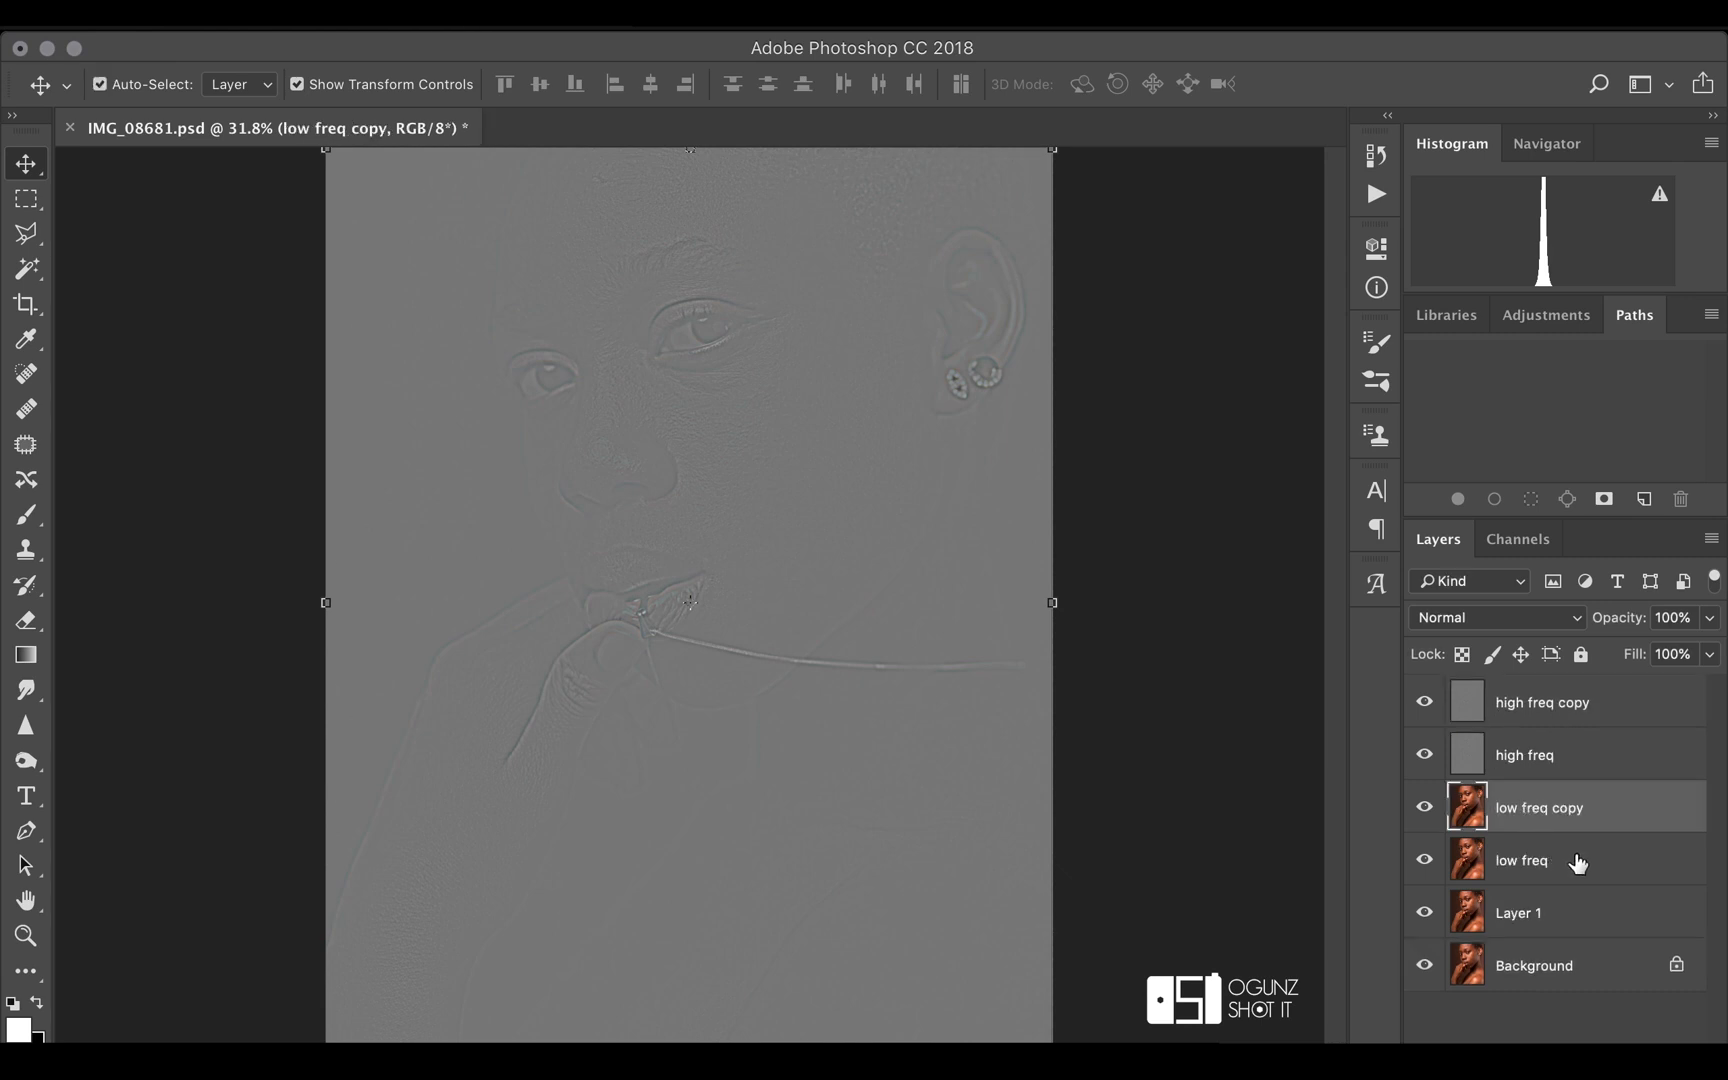
{"action": "left_click", "coordinate": [1556, 726], "text": "alt"}
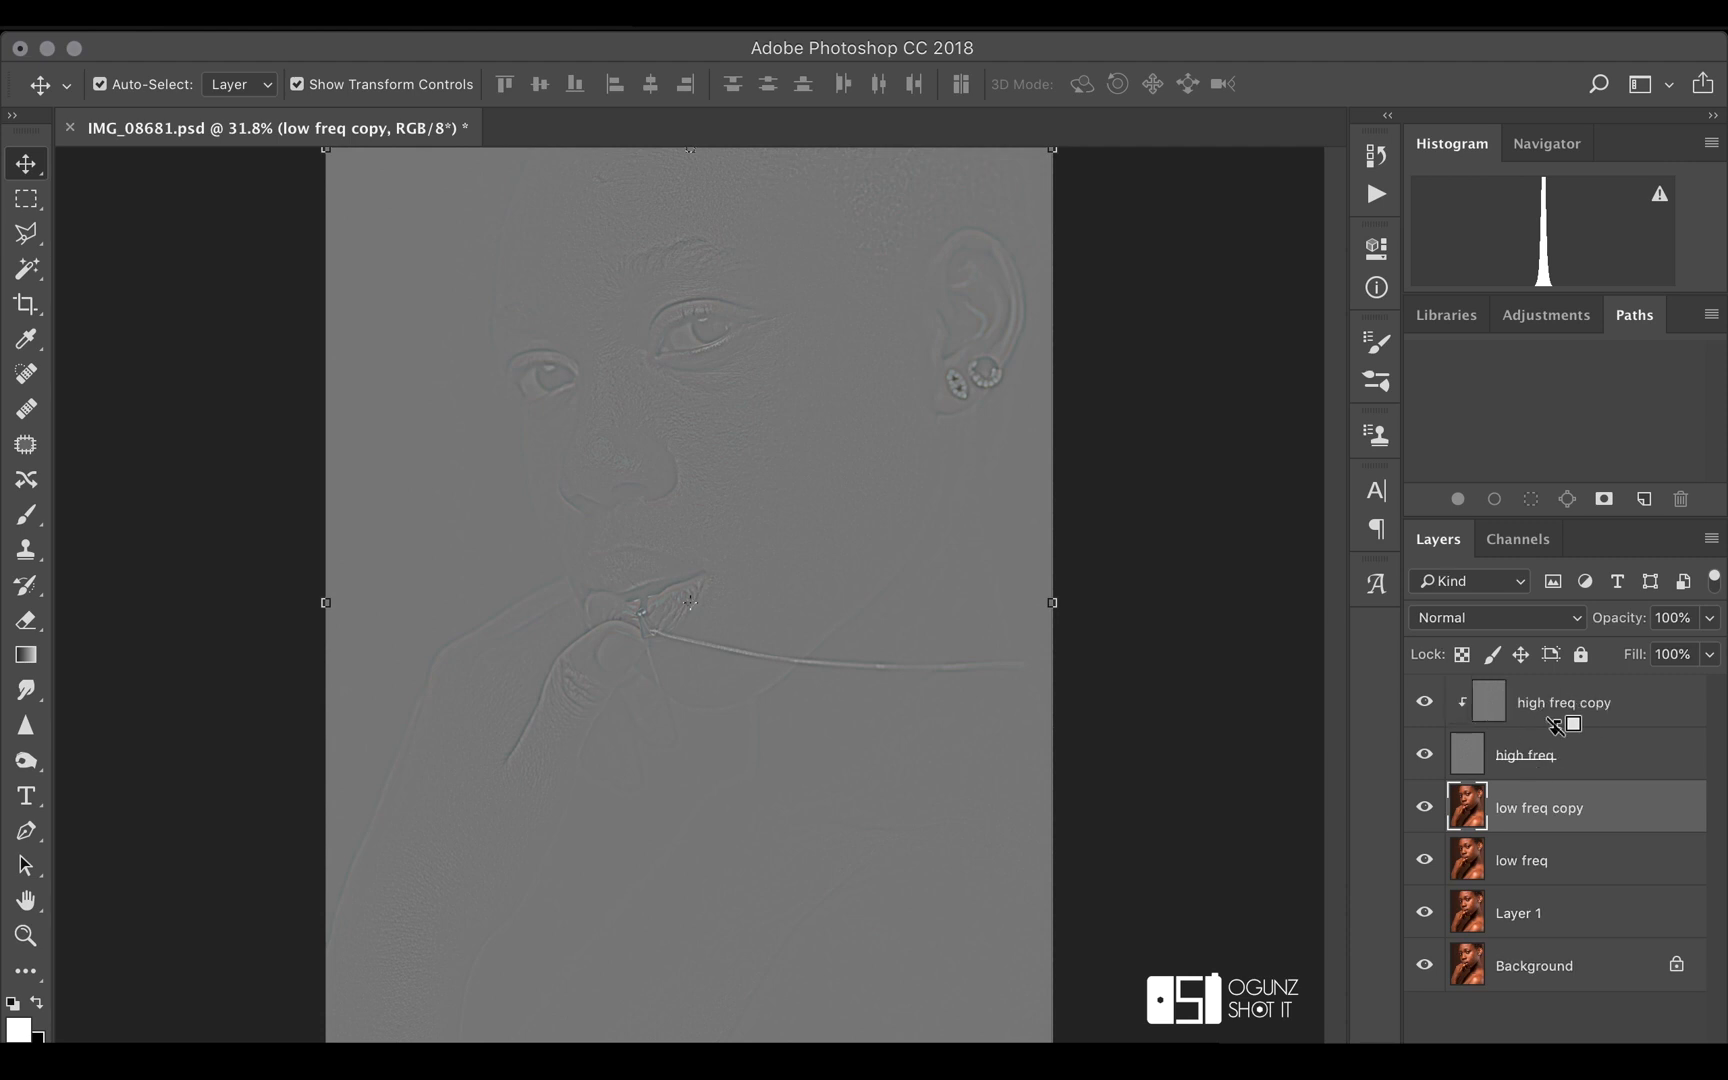
{"action": "left_click", "coordinate": [1575, 832], "text": "alt"}
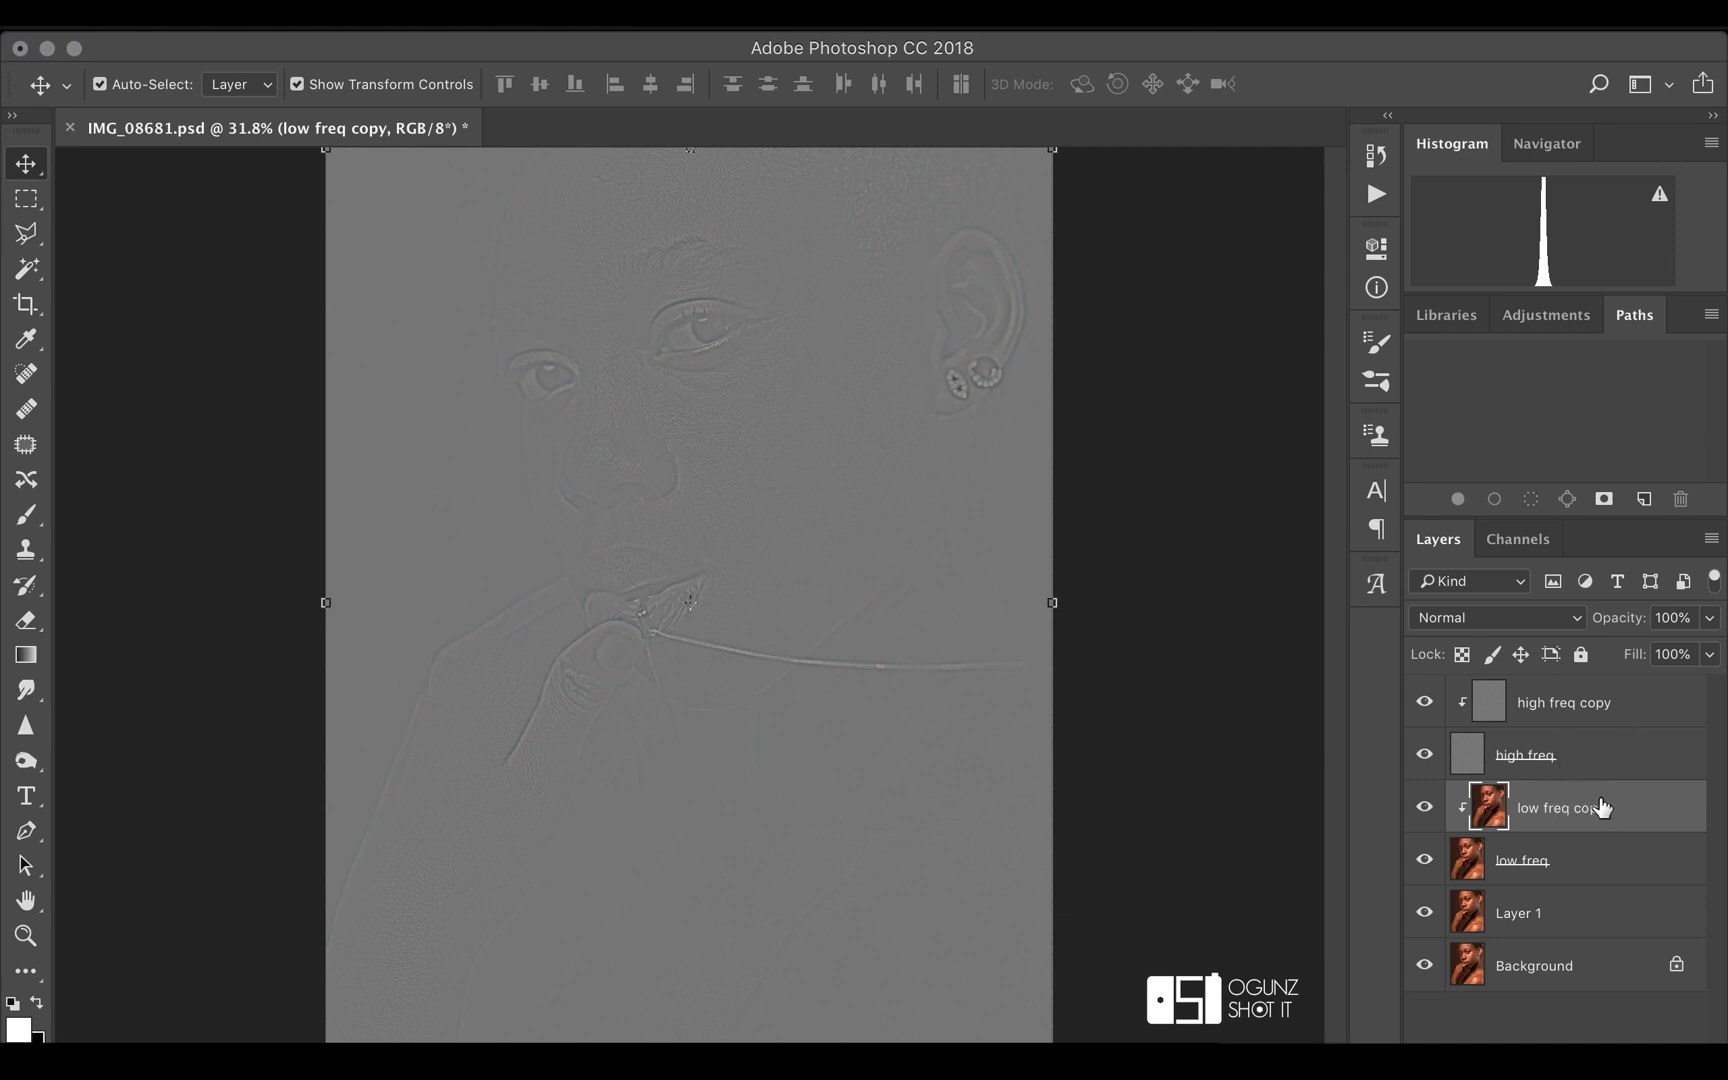
Group the high freq and low freq layers with their copies and name the group "FREQ SEPARATION"
{"action": "left_click", "coordinate": [1666, 718]}
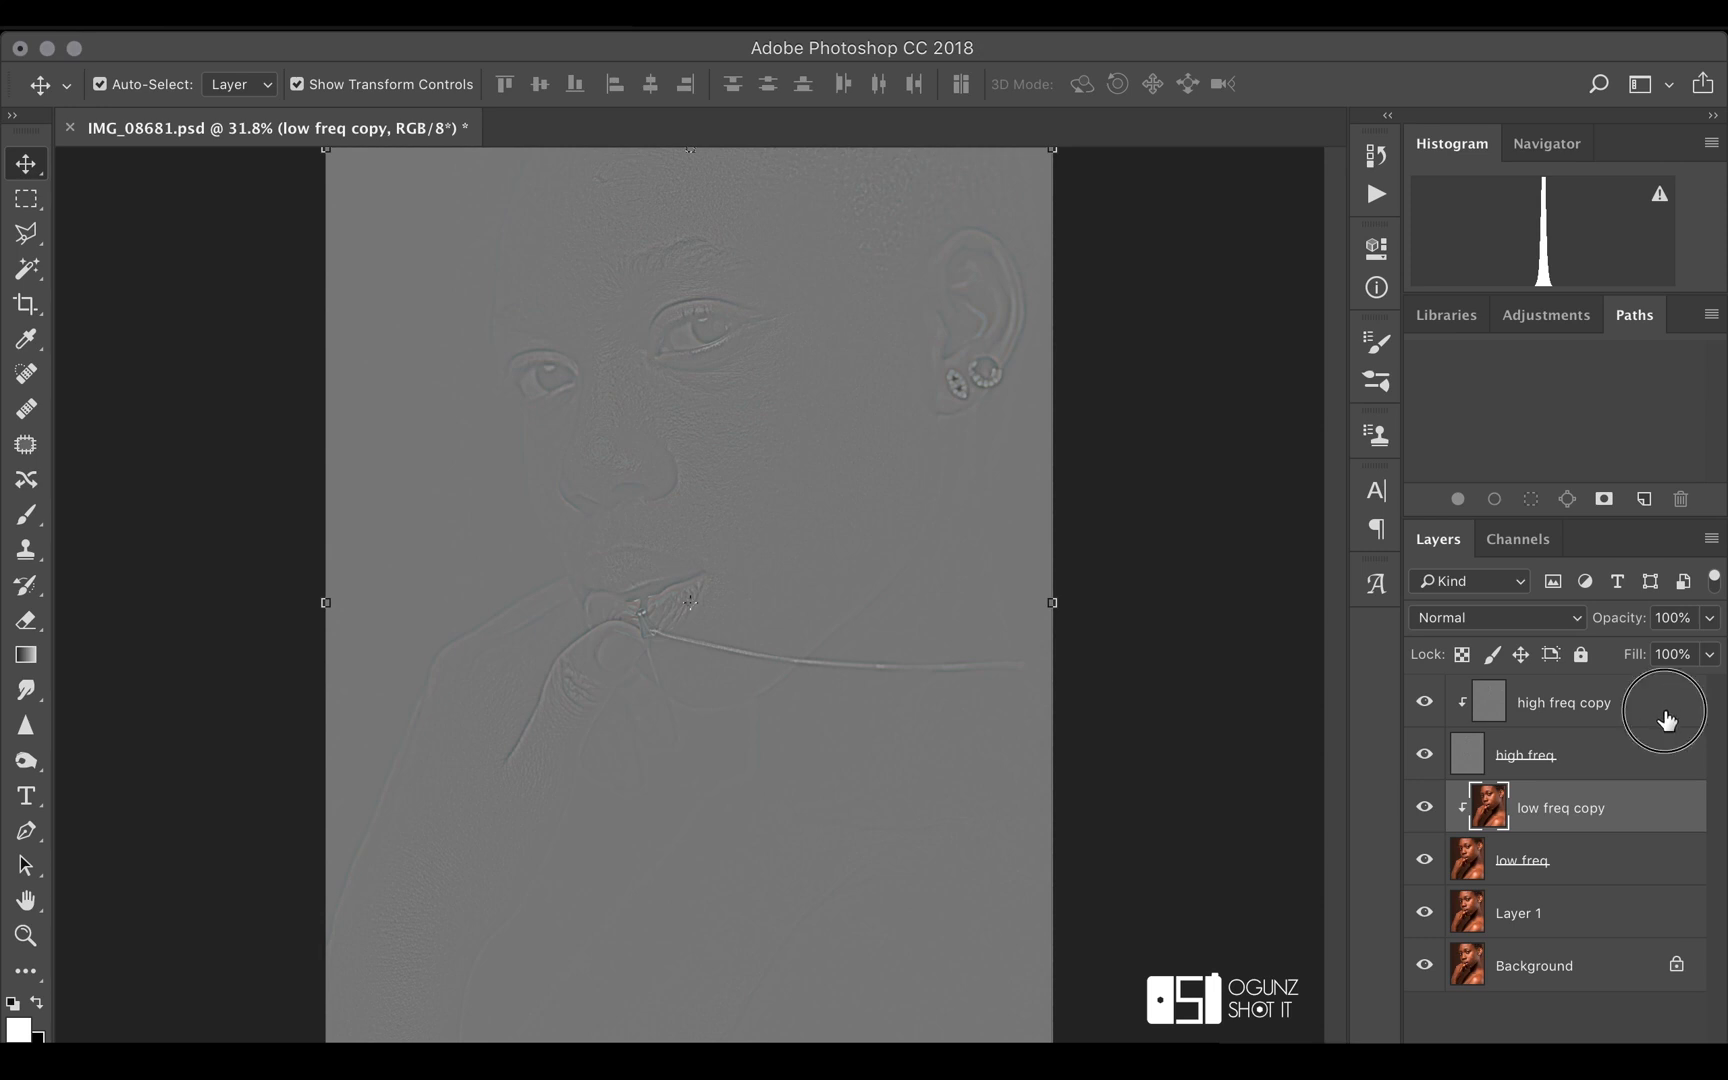
{"action": "left_click", "coordinate": [1667, 776], "text": "shift"}
{"action": "left_click", "coordinate": [1666, 820], "text": "shift"}
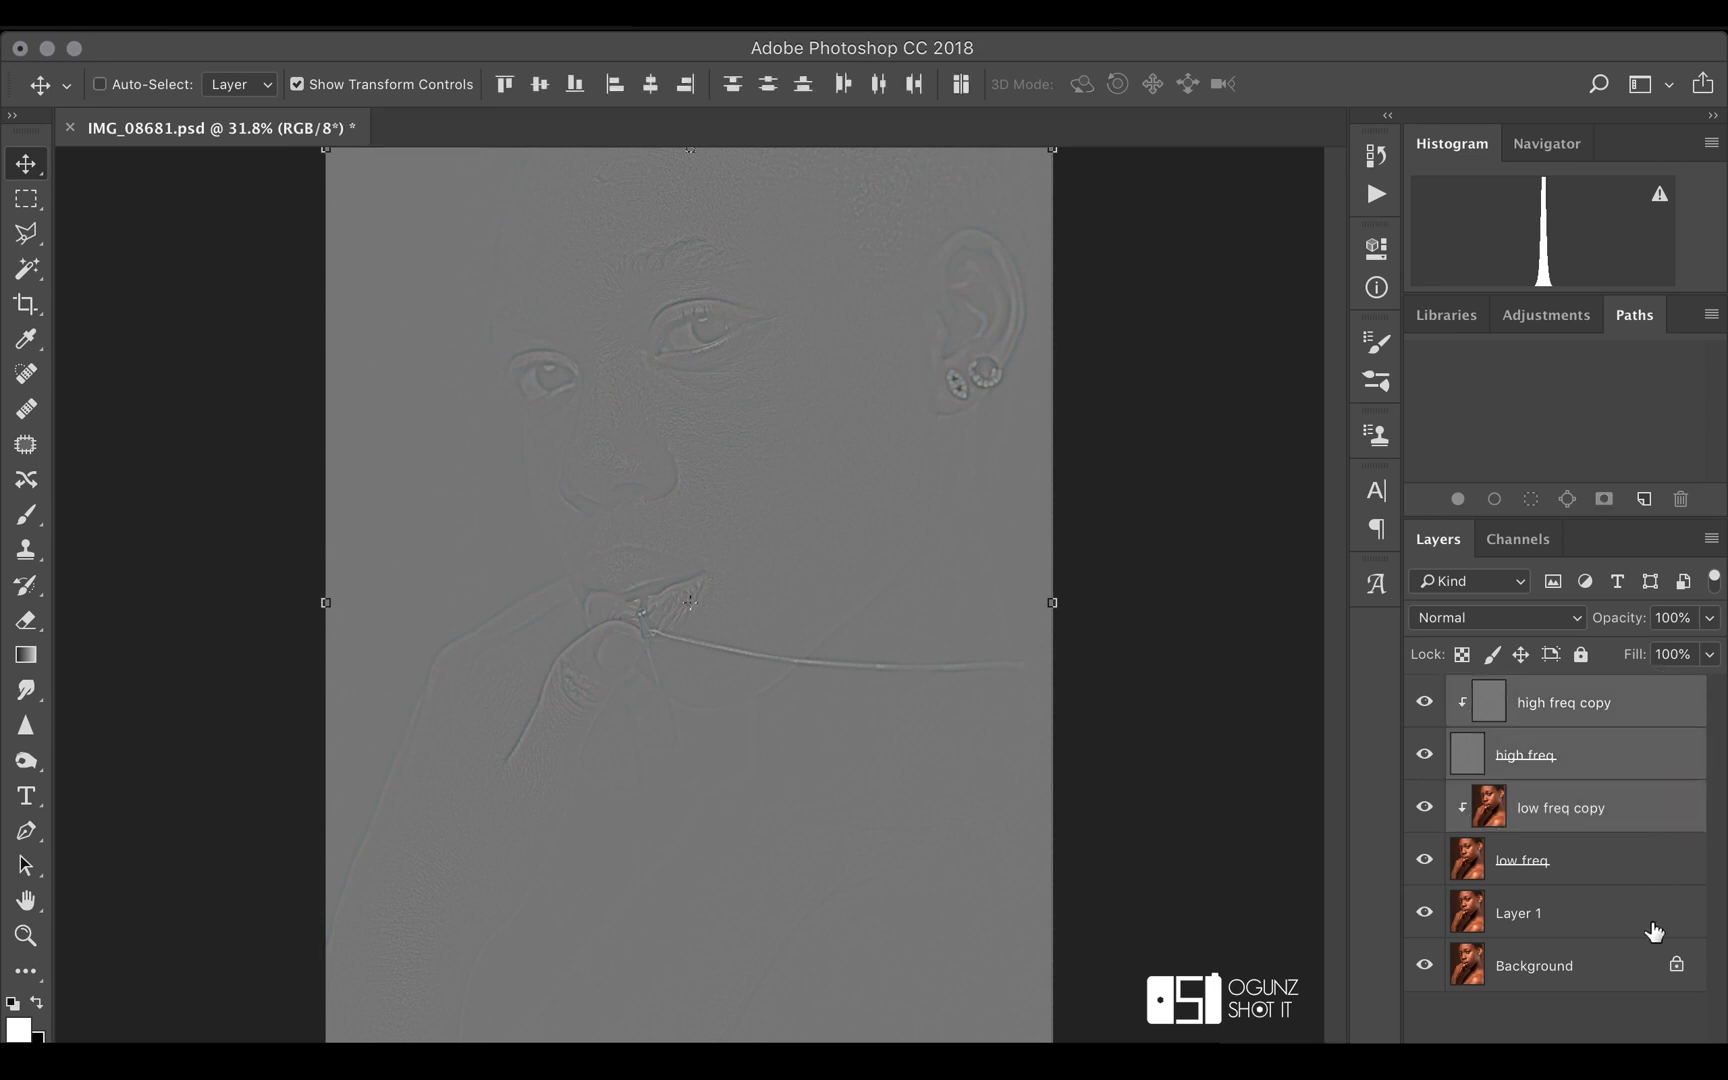
{"action": "left_click", "coordinate": [1660, 877], "text": "shift"}
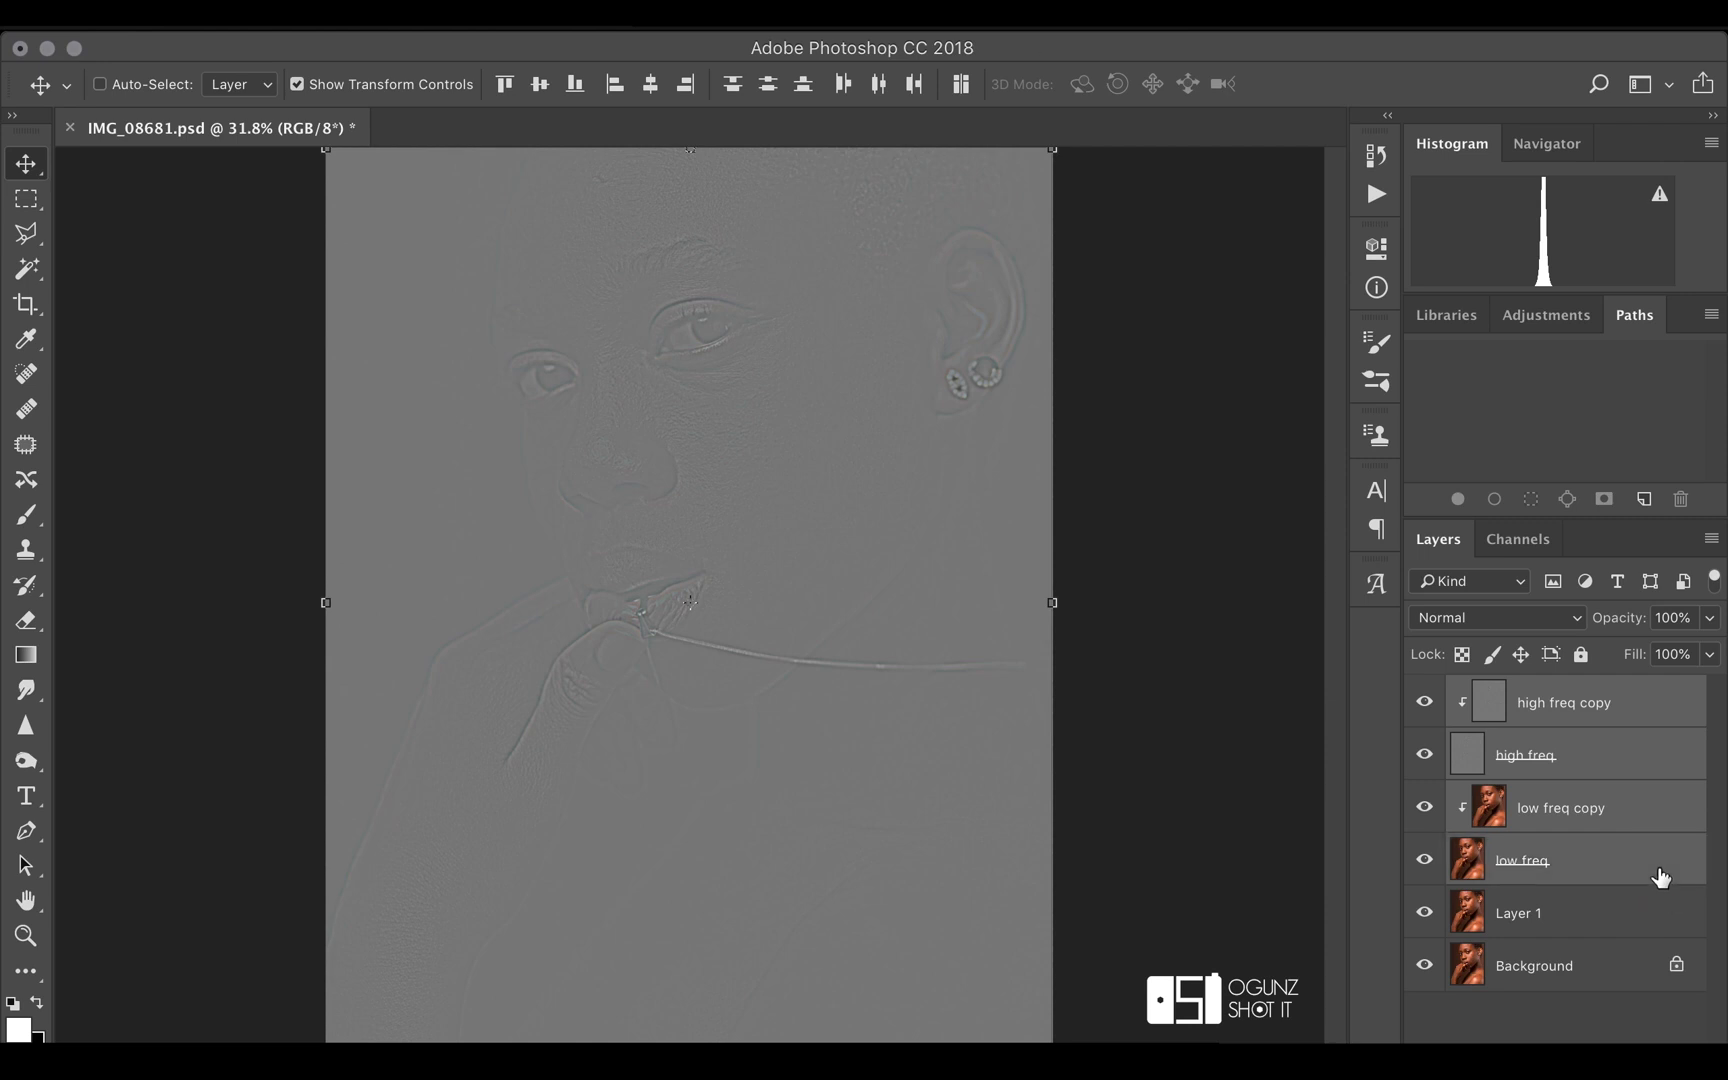
{"action": "key", "text": "super+g"}
{"action": "double_click", "coordinate": [1530, 693]}
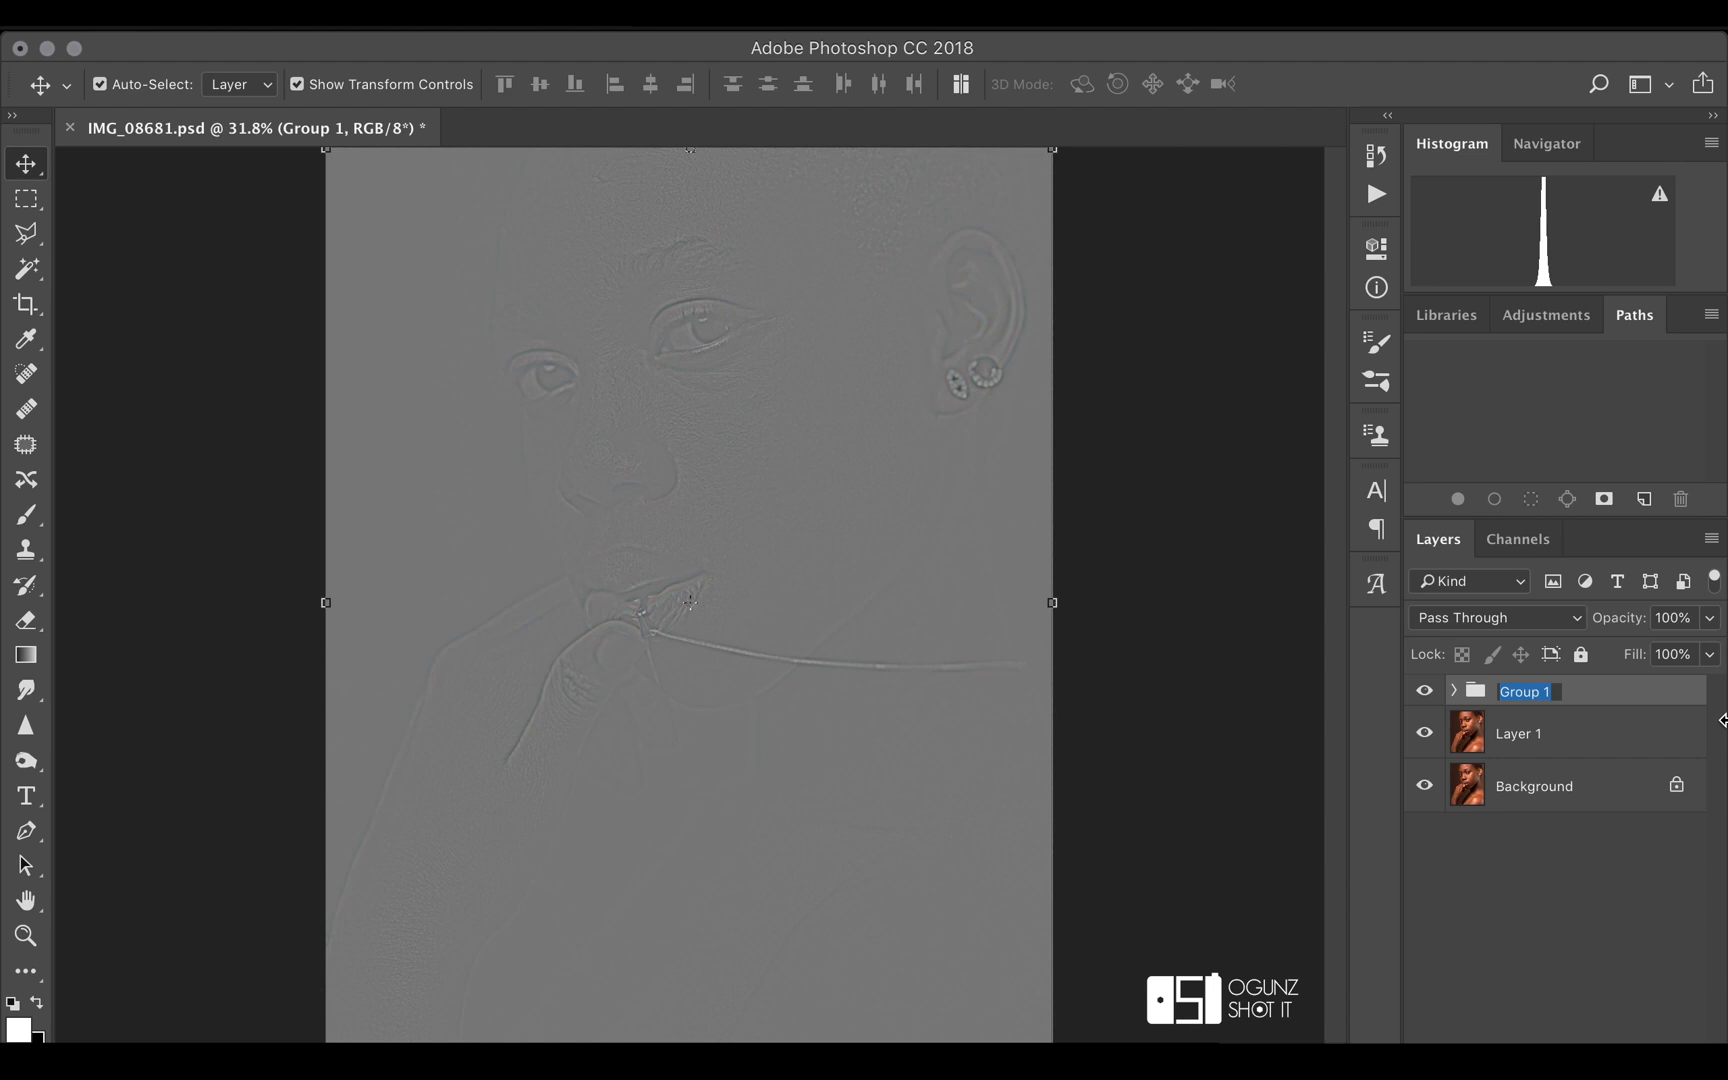
{"action": "type", "text": "FREQ SEPARATION"}
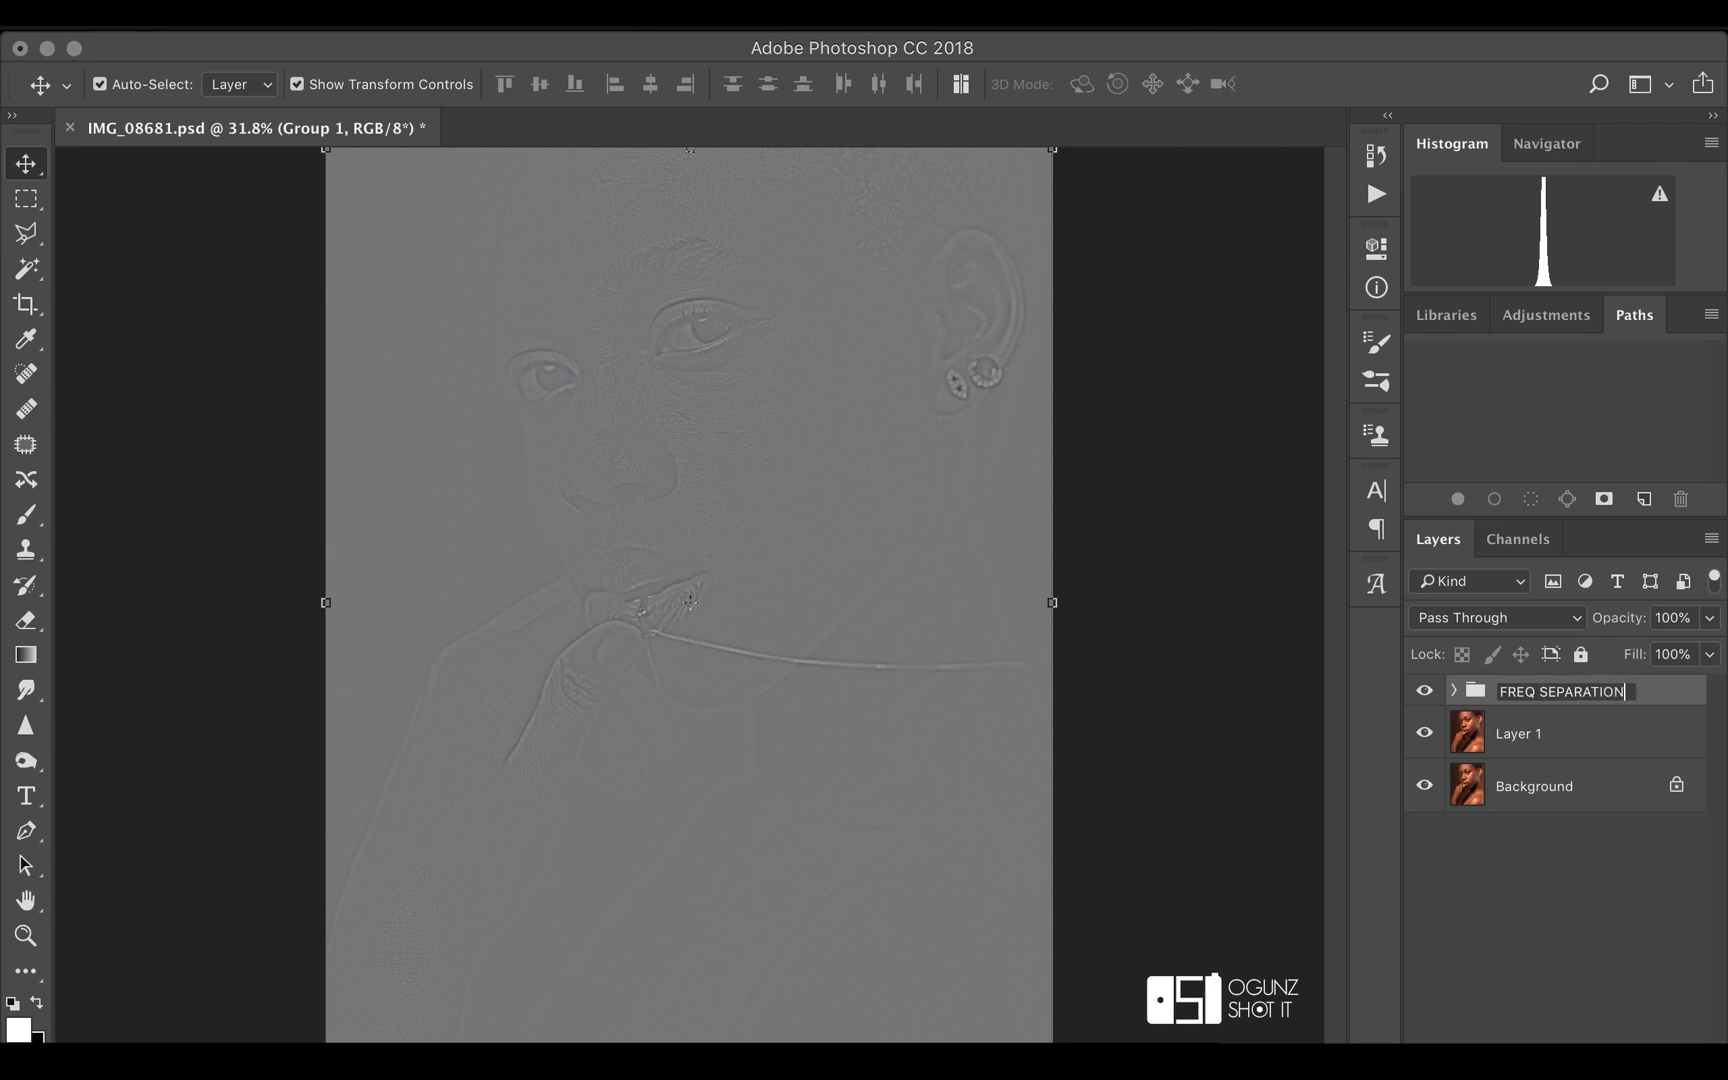
{"action": "key", "text": "Return"}
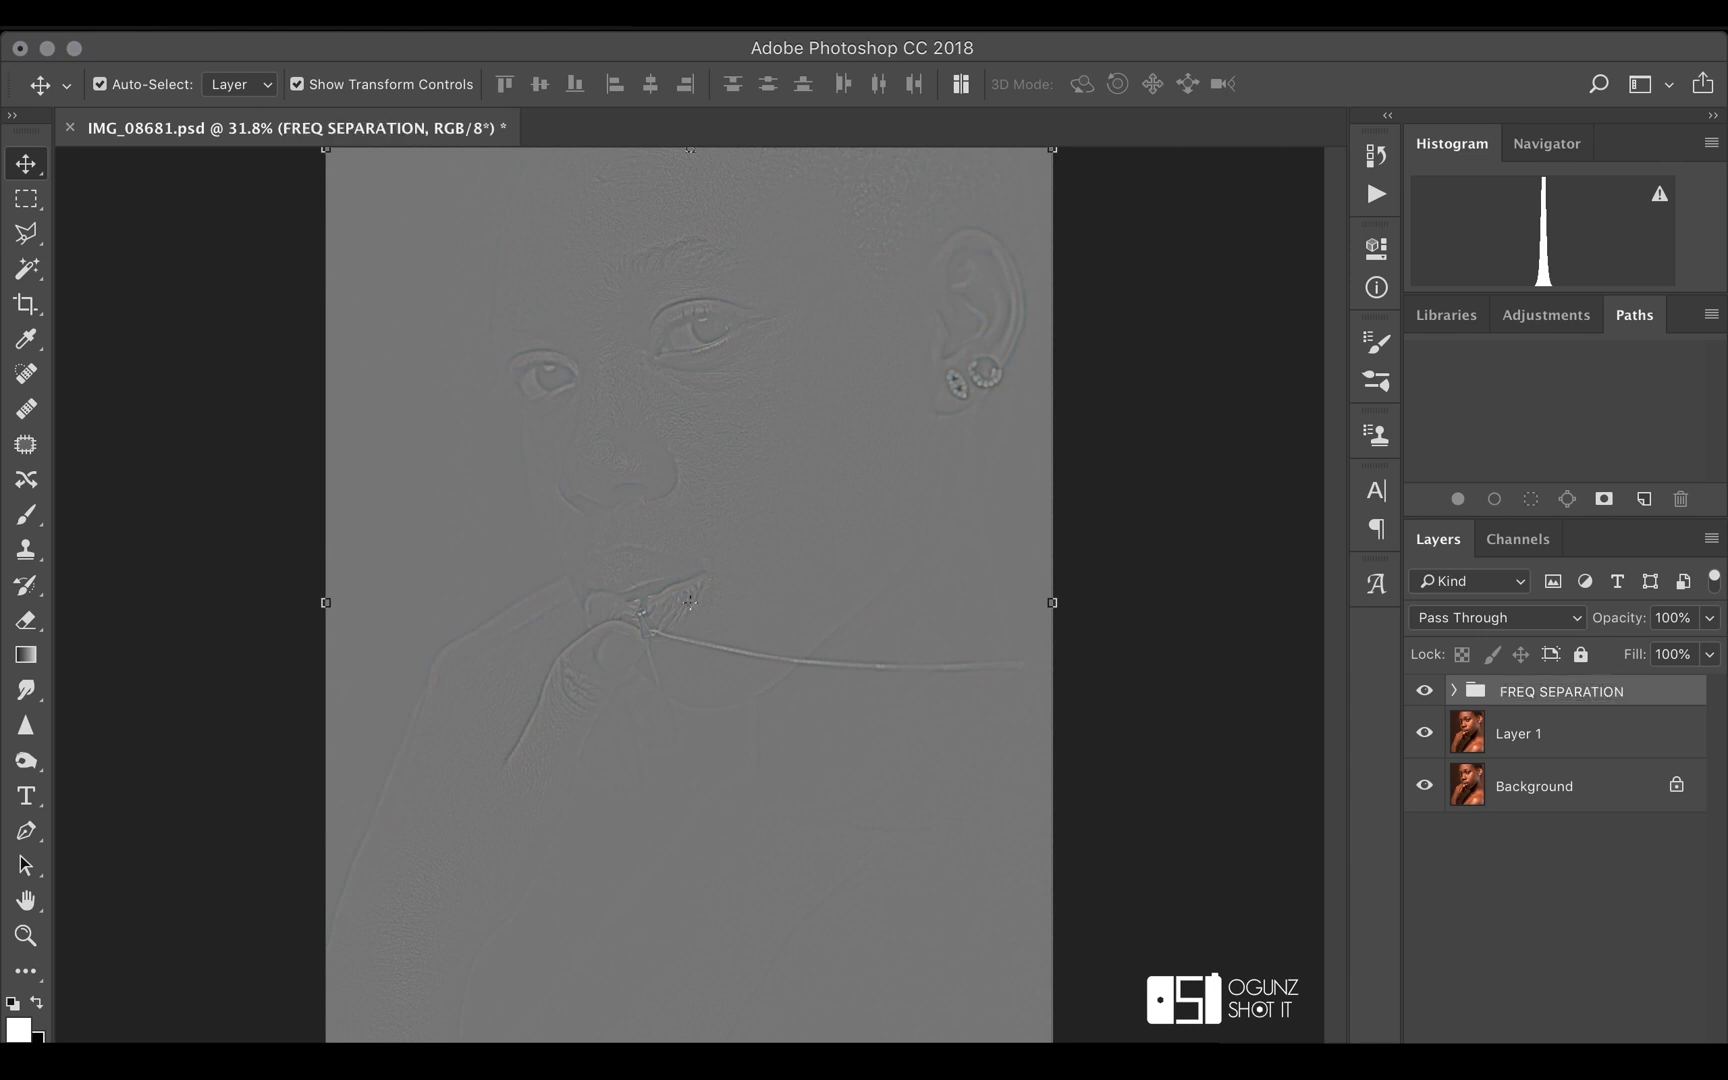
Set the high freq layer's blend mode to Linear Light and compare the portrait with the FREQ SEPARATION group hidden and shown
{"action": "left_click", "coordinate": [1454, 690]}
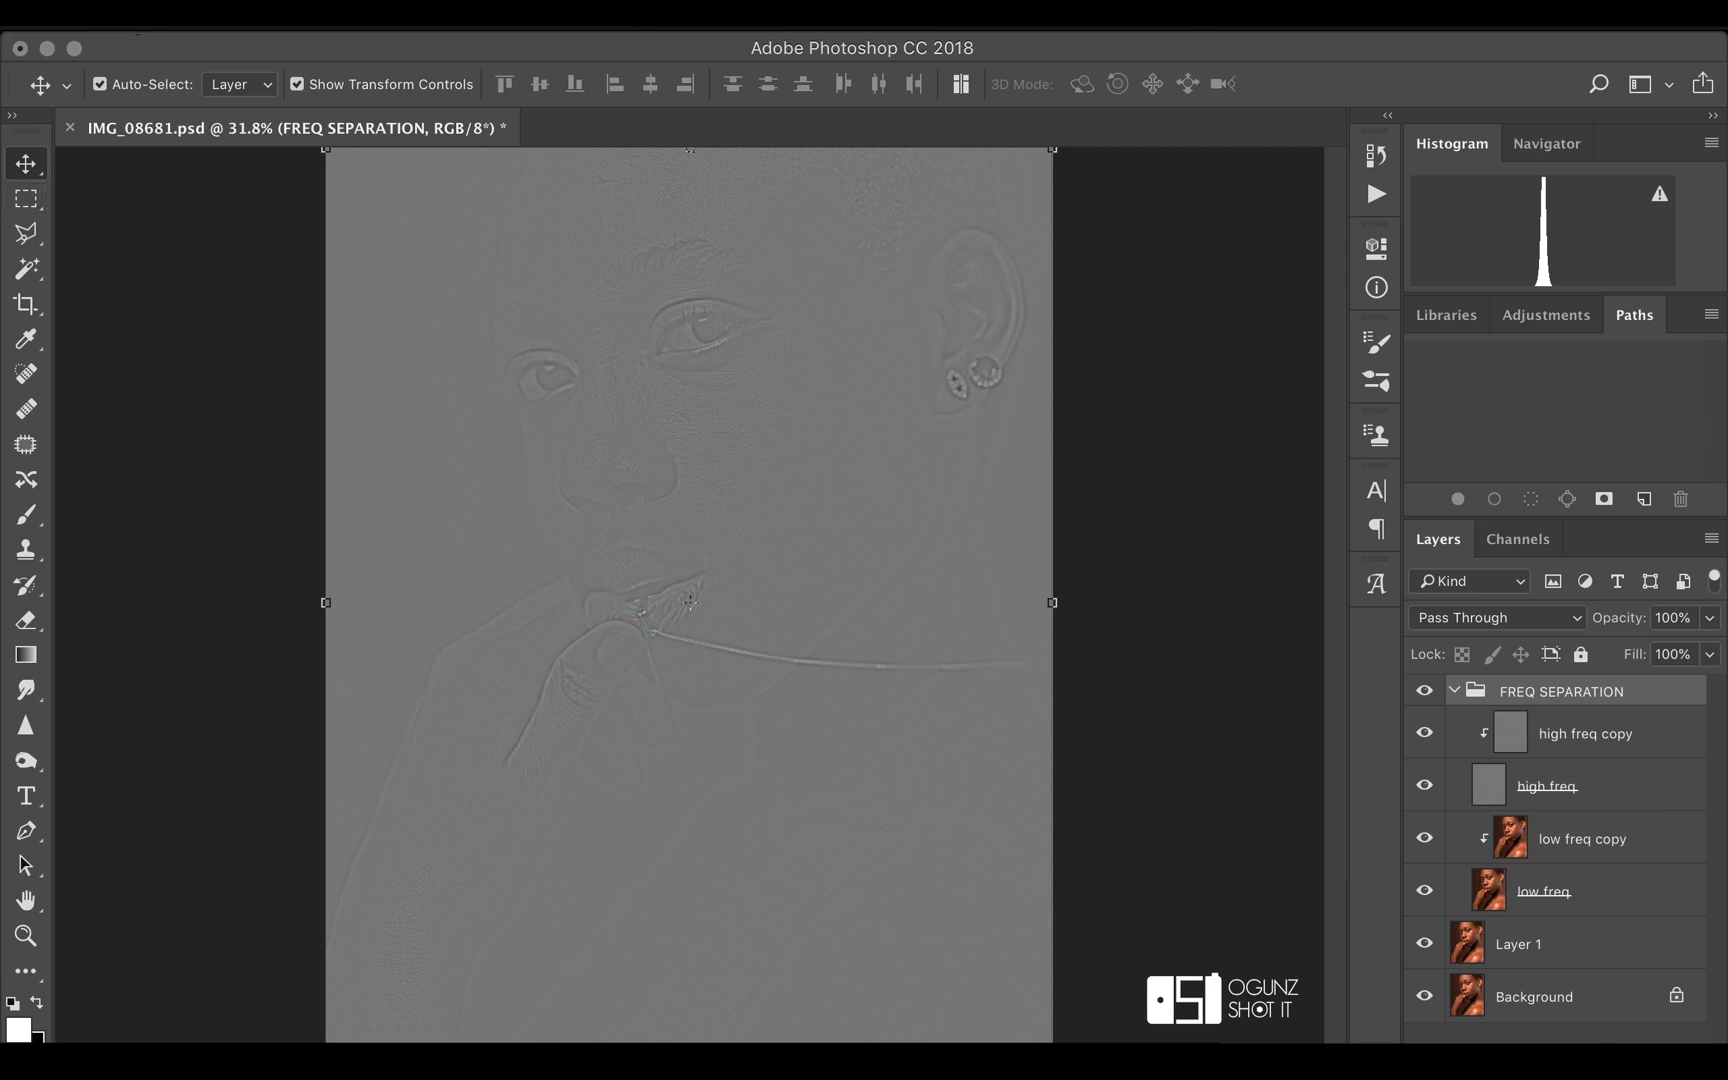
{"action": "left_click", "coordinate": [1641, 796]}
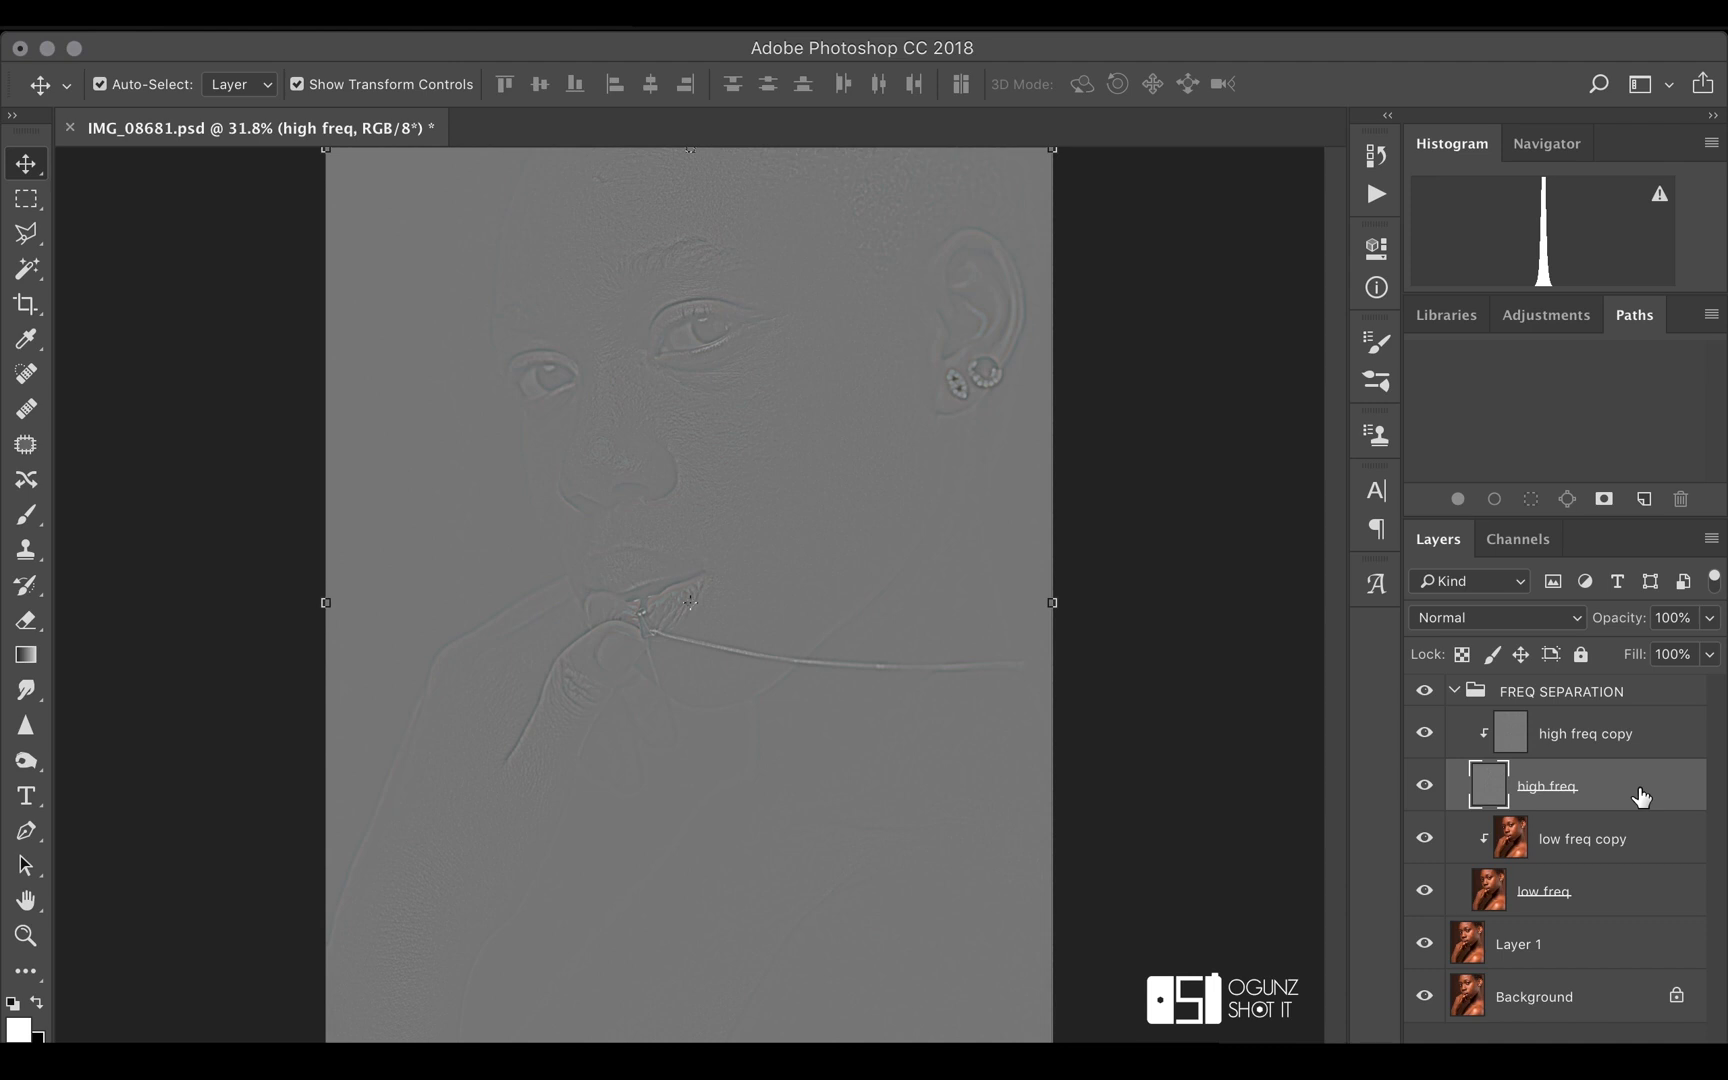
{"action": "left_click", "coordinate": [1576, 624]}
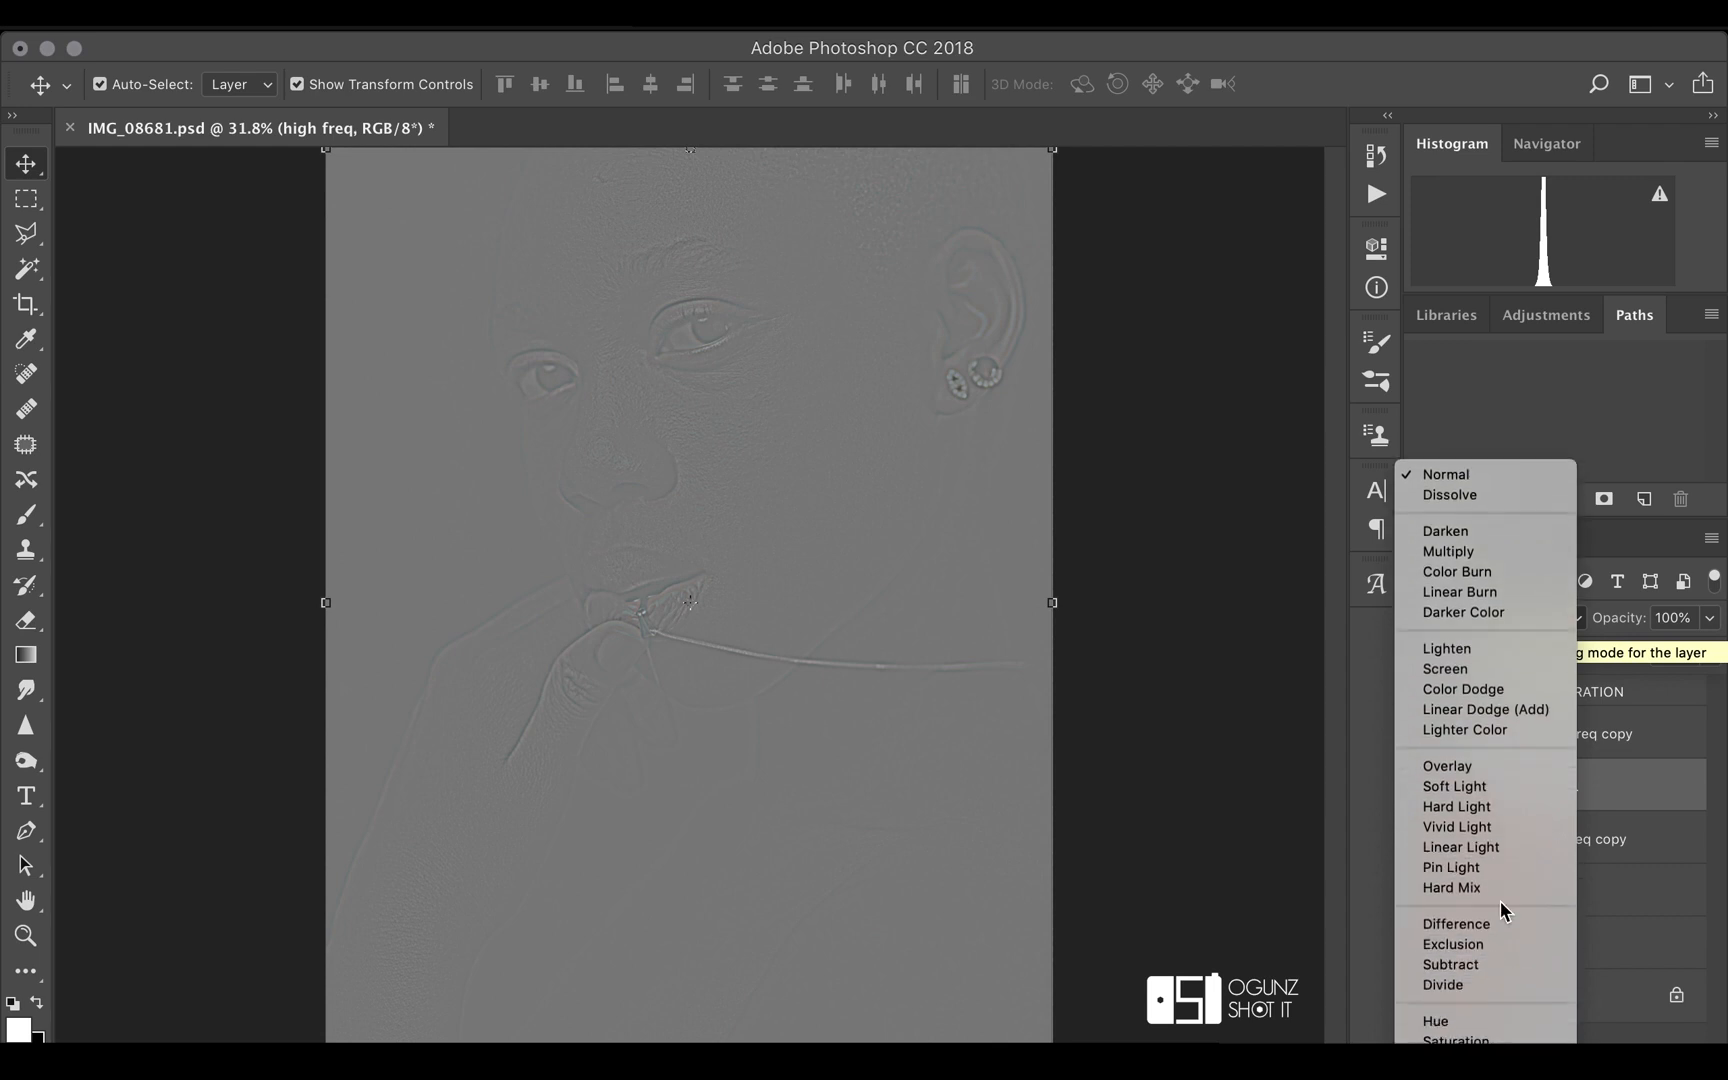
{"action": "left_click", "coordinate": [1502, 847]}
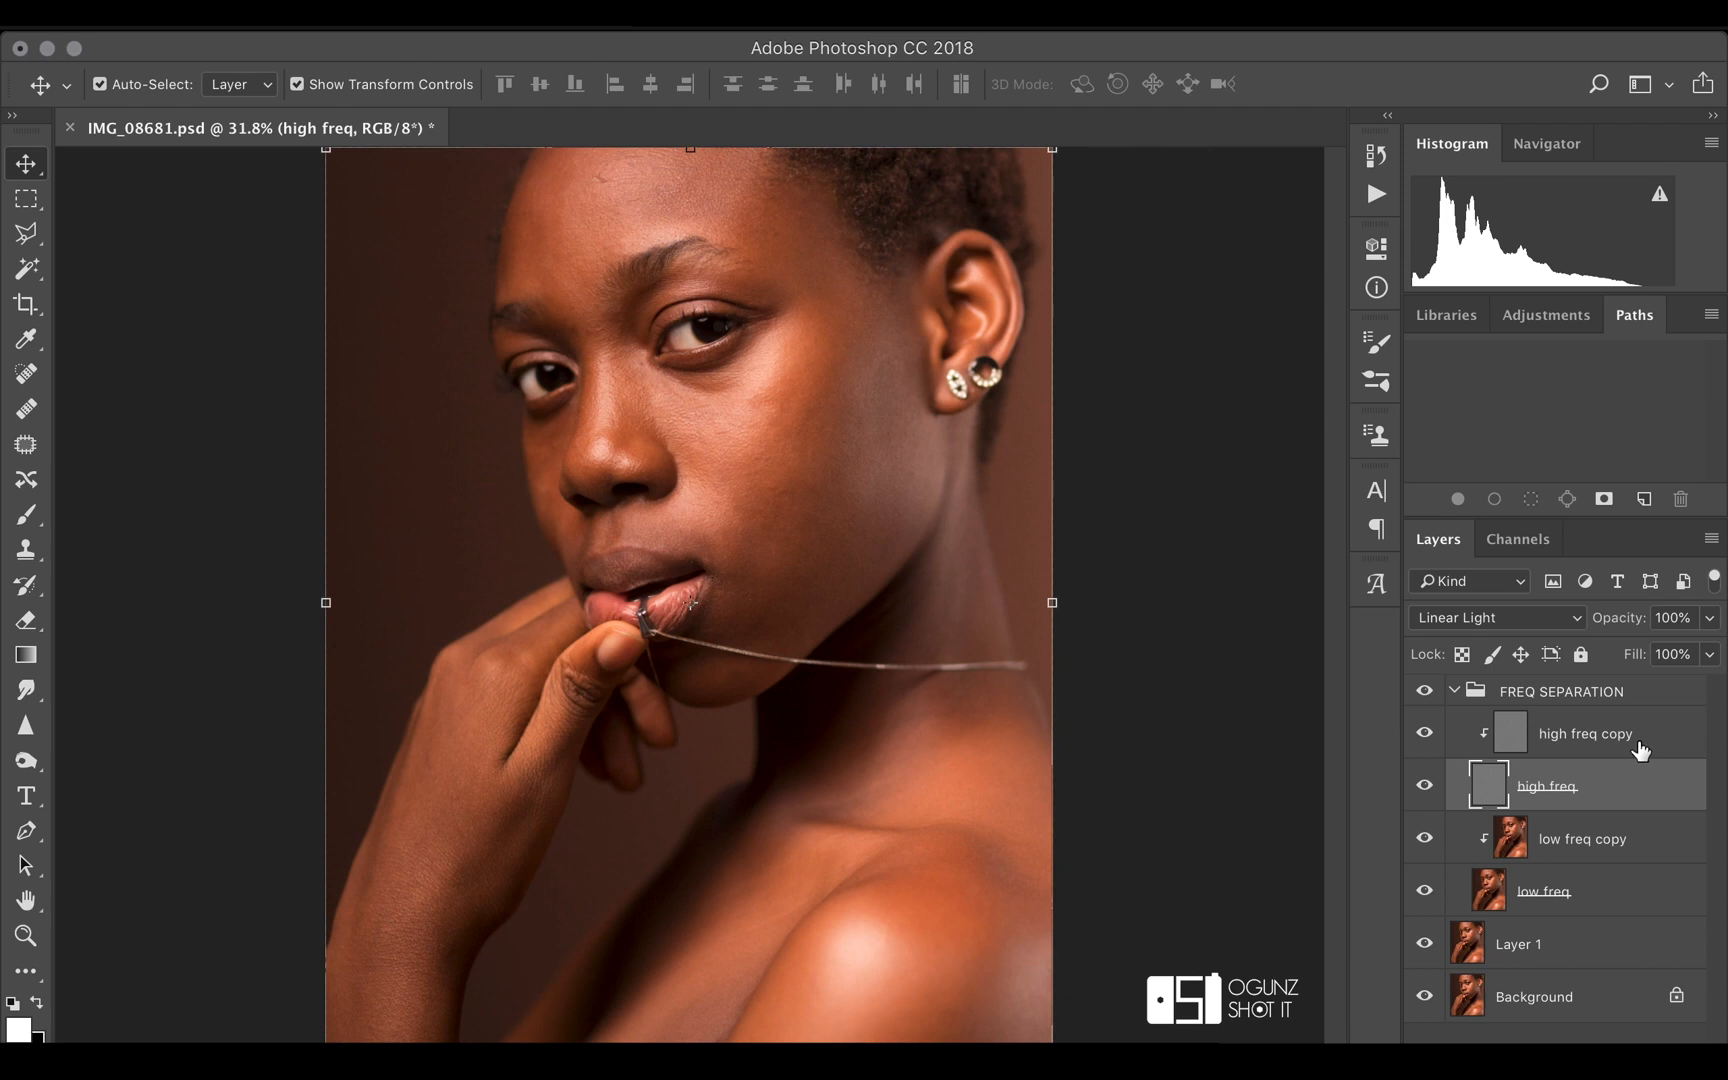
{"action": "left_click", "coordinate": [1425, 692]}
{"action": "left_click", "coordinate": [1425, 692]}
Smooth the forehead tones on the low freq copy layer with a 300-pixel Mixer Brush and compare with that layer hidden and shown
{"action": "left_click", "coordinate": [1618, 848]}
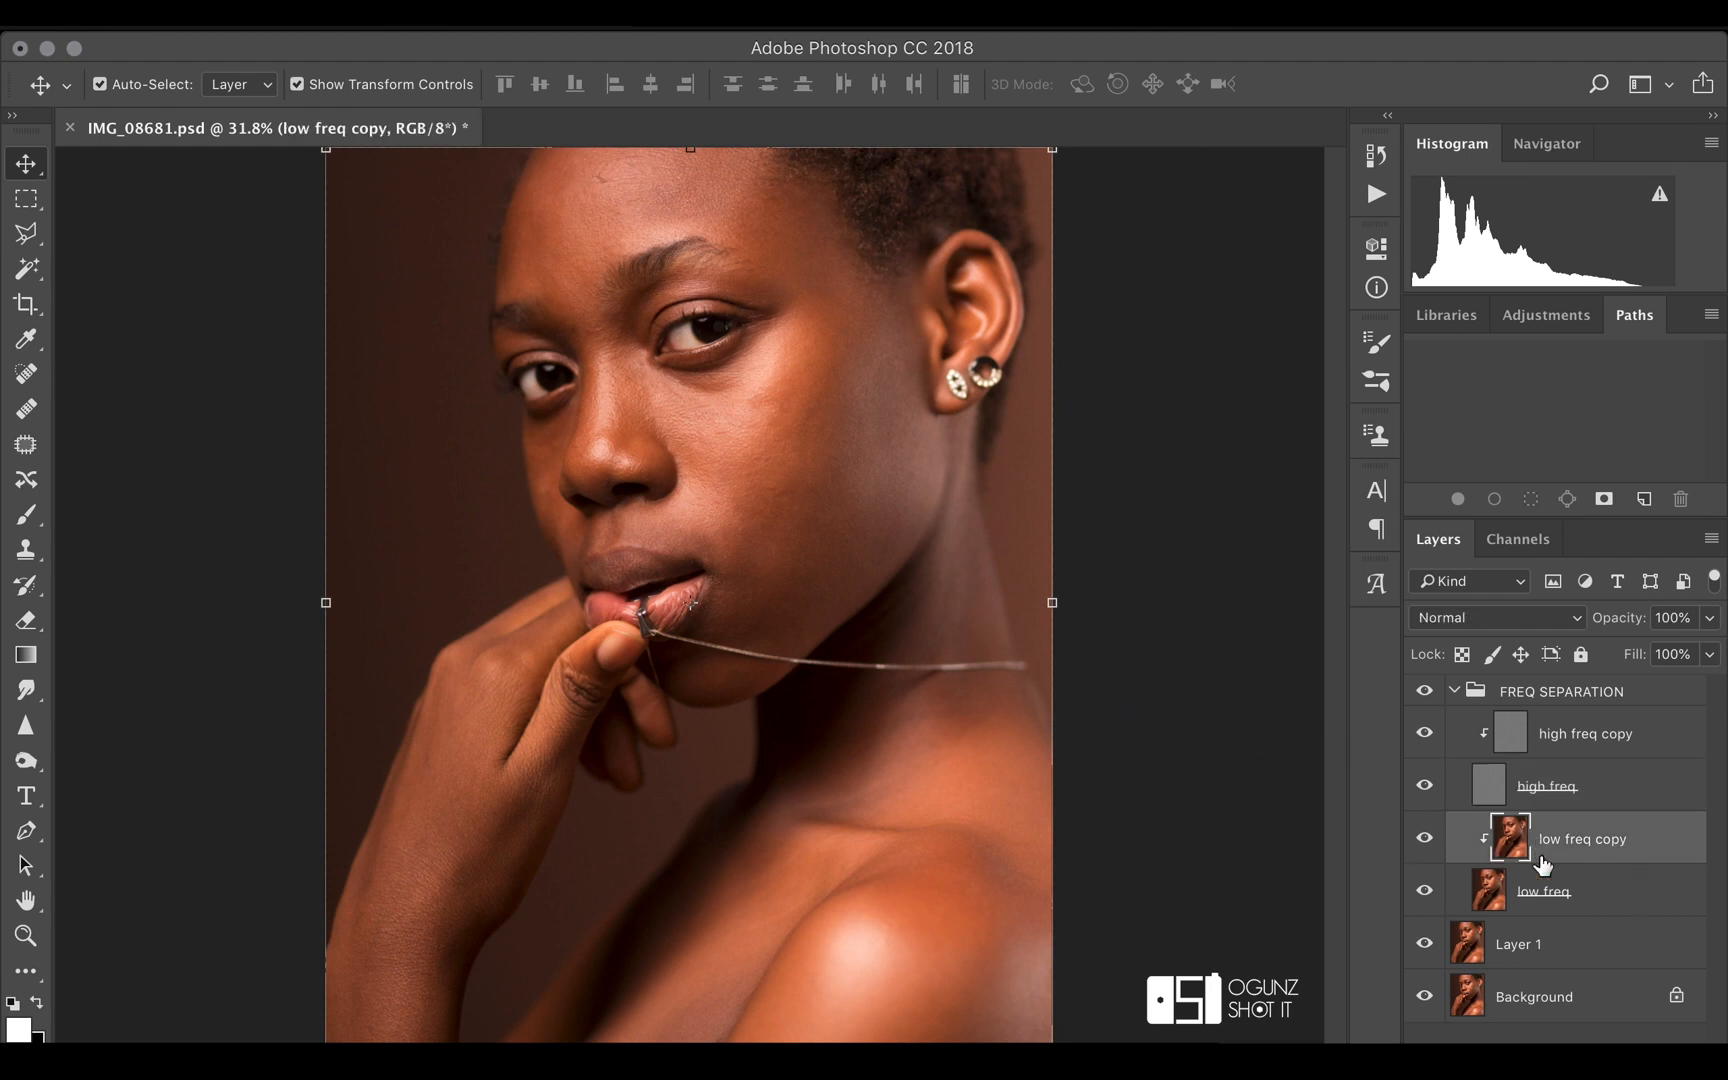
{"action": "left_click", "coordinate": [20, 971]}
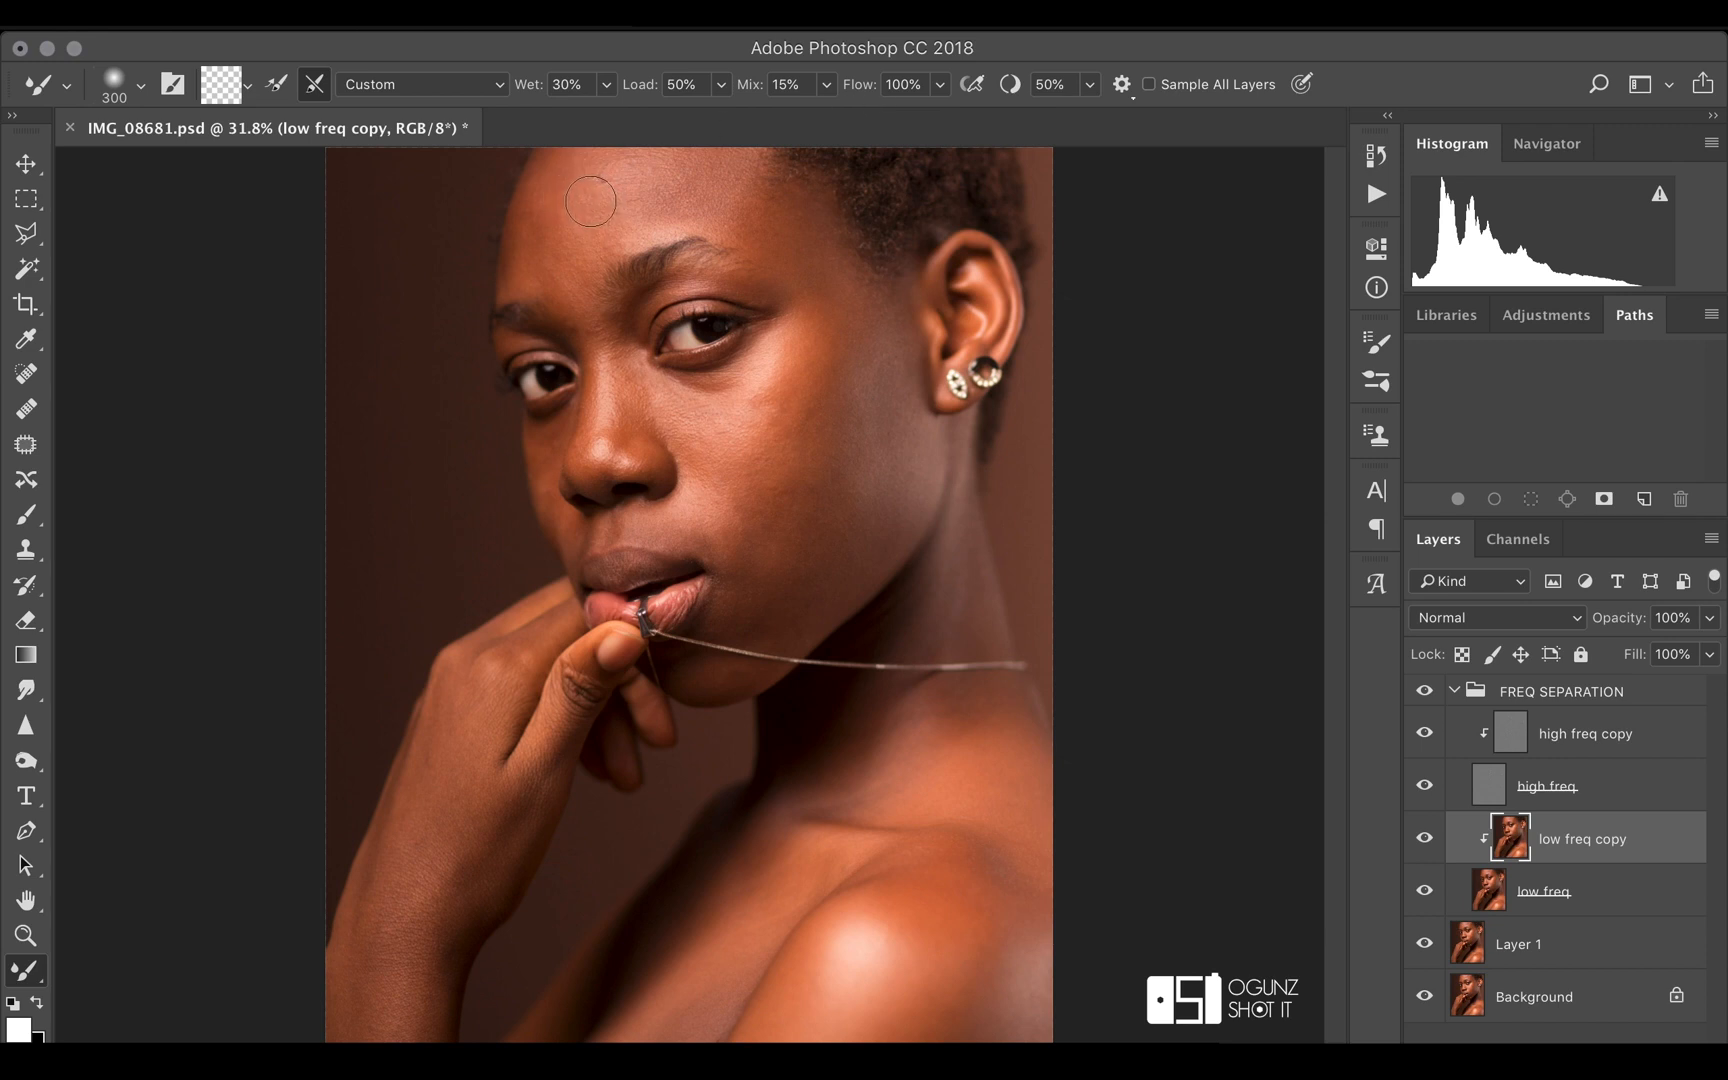
{"action": "mouse_move", "coordinate": [564, 179]}
{"action": "left_mouse_down"}
{"action": "mouse_move", "coordinate": [568, 257]}
{"action": "mouse_move", "coordinate": [549, 270]}
{"action": "mouse_move", "coordinate": [572, 206]}
{"action": "left_mouse_up"}
{"action": "mouse_move", "coordinate": [574, 203]}
{"action": "left_mouse_down"}
{"action": "mouse_move", "coordinate": [583, 150]}
{"action": "mouse_move", "coordinate": [563, 211]}
{"action": "mouse_move", "coordinate": [585, 204]}
{"action": "mouse_move", "coordinate": [532, 233]}
{"action": "left_mouse_up"}
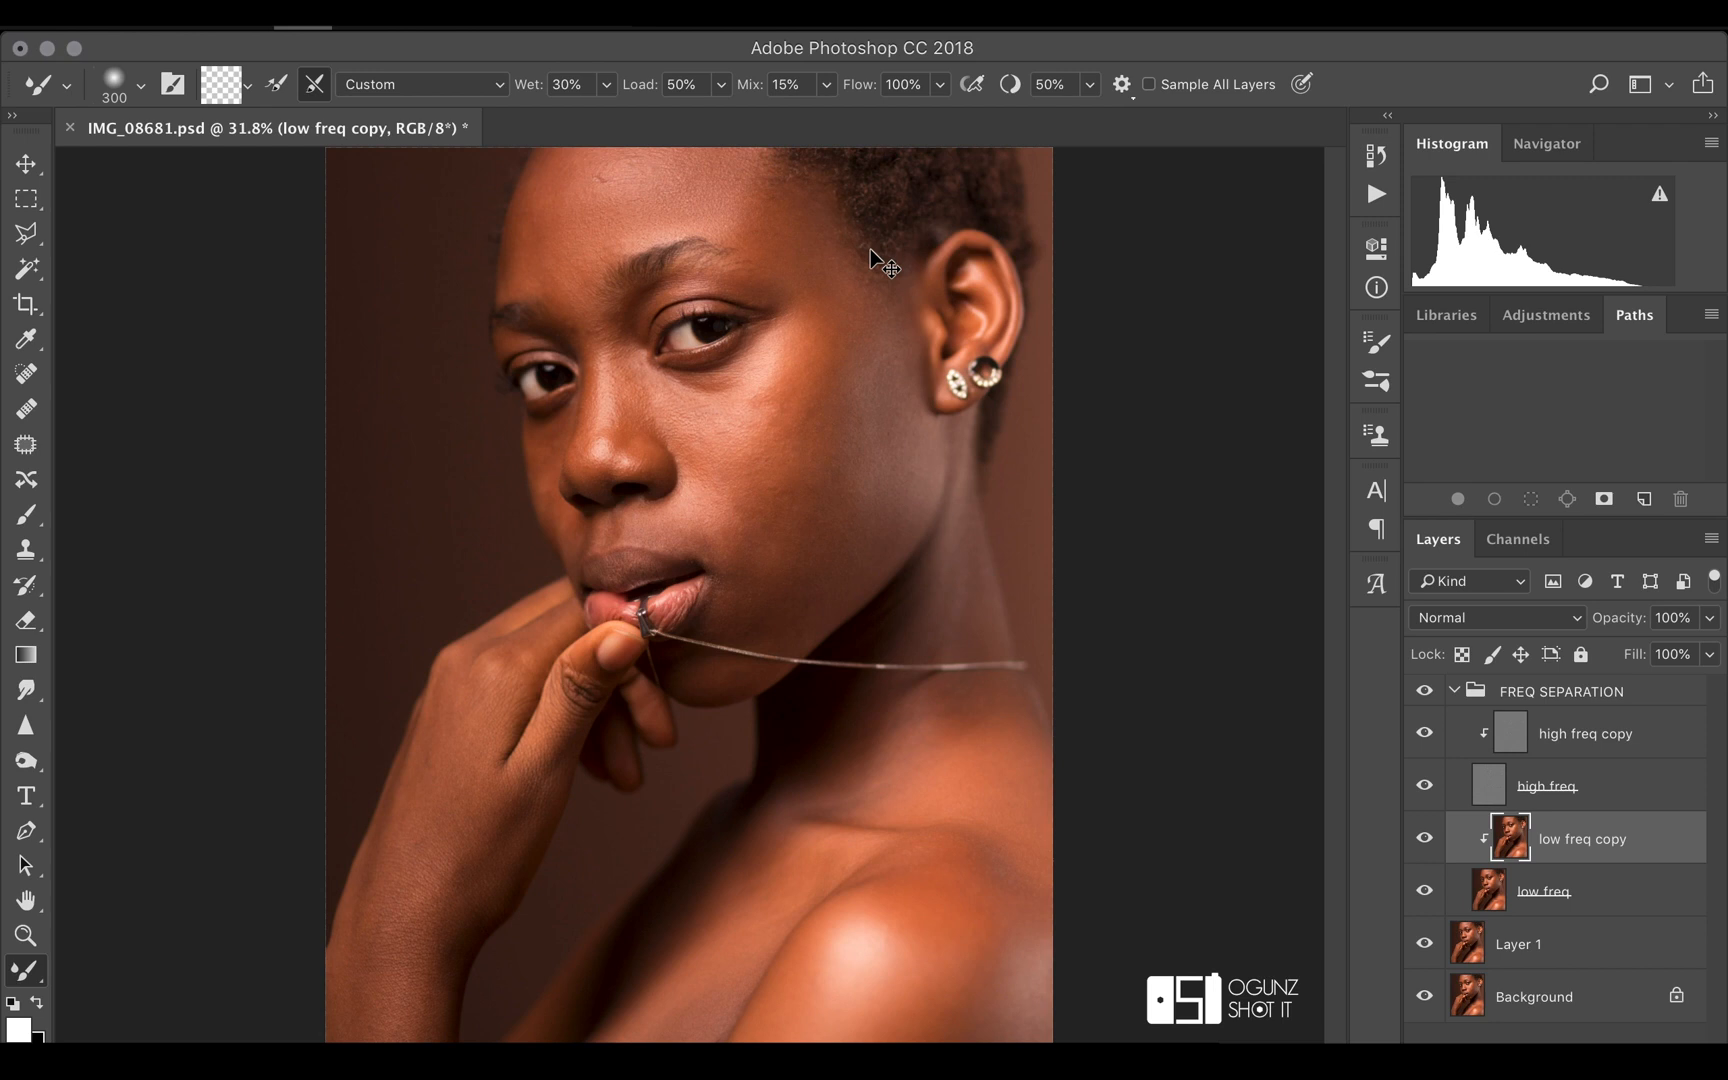
{"action": "mouse_move", "coordinate": [560, 217]}
{"action": "left_mouse_down"}
{"action": "mouse_move", "coordinate": [578, 256]}
{"action": "mouse_move", "coordinate": [604, 220]}
{"action": "mouse_move", "coordinate": [558, 192]}
{"action": "mouse_move", "coordinate": [573, 184]}
{"action": "mouse_move", "coordinate": [523, 254]}
{"action": "mouse_move", "coordinate": [552, 288]}
{"action": "left_mouse_up"}
{"action": "mouse_move", "coordinate": [602, 312]}
{"action": "left_mouse_down"}
{"action": "mouse_move", "coordinate": [619, 322]}
{"action": "mouse_move", "coordinate": [619, 213]}
{"action": "mouse_move", "coordinate": [616, 228]}
{"action": "mouse_move", "coordinate": [667, 190]}
{"action": "mouse_move", "coordinate": [633, 148]}
{"action": "mouse_move", "coordinate": [568, 174]}
{"action": "mouse_move", "coordinate": [521, 271]}
{"action": "mouse_move", "coordinate": [555, 328]}
{"action": "mouse_move", "coordinate": [598, 320]}
{"action": "left_mouse_up"}
{"action": "mouse_move", "coordinate": [633, 225]}
{"action": "left_mouse_down"}
{"action": "mouse_move", "coordinate": [687, 195]}
{"action": "mouse_move", "coordinate": [694, 208]}
{"action": "mouse_move", "coordinate": [675, 168]}
{"action": "mouse_move", "coordinate": [679, 210]}
{"action": "mouse_move", "coordinate": [713, 148]}
{"action": "mouse_move", "coordinate": [692, 222]}
{"action": "mouse_move", "coordinate": [712, 228]}
{"action": "mouse_move", "coordinate": [701, 172]}
{"action": "mouse_move", "coordinate": [666, 200]}
{"action": "mouse_move", "coordinate": [661, 171]}
{"action": "mouse_move", "coordinate": [668, 195]}
{"action": "mouse_move", "coordinate": [719, 184]}
{"action": "mouse_move", "coordinate": [738, 216]}
{"action": "mouse_move", "coordinate": [761, 196]}
{"action": "mouse_move", "coordinate": [743, 201]}
{"action": "mouse_move", "coordinate": [767, 254]}
{"action": "mouse_move", "coordinate": [793, 237]}
{"action": "mouse_move", "coordinate": [825, 334]}
{"action": "mouse_move", "coordinate": [745, 214]}
{"action": "mouse_move", "coordinate": [732, 242]}
{"action": "mouse_move", "coordinate": [742, 198]}
{"action": "mouse_move", "coordinate": [751, 215]}
{"action": "mouse_move", "coordinate": [651, 217]}
{"action": "mouse_move", "coordinate": [598, 262]}
{"action": "mouse_move", "coordinate": [593, 305]}
{"action": "left_mouse_up"}
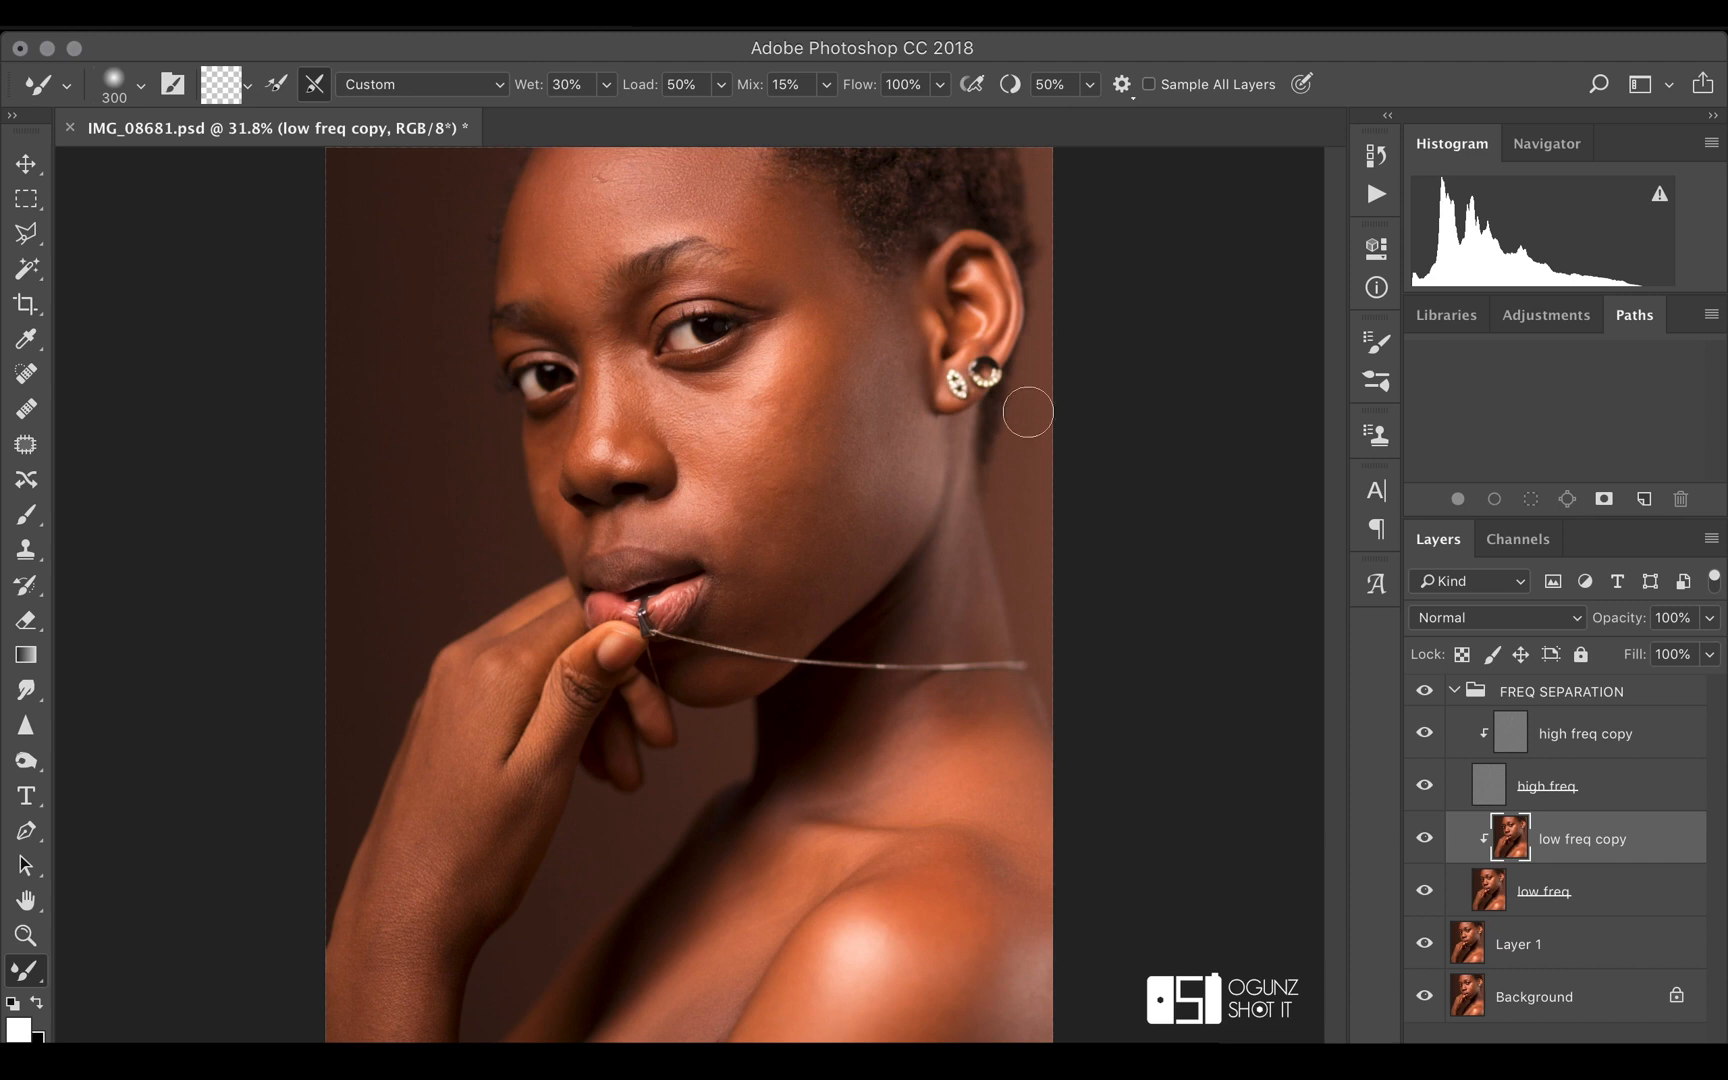
{"action": "mouse_move", "coordinate": [607, 211]}
{"action": "left_mouse_down"}
{"action": "mouse_move", "coordinate": [620, 240]}
{"action": "mouse_move", "coordinate": [579, 188]}
{"action": "mouse_move", "coordinate": [645, 188]}
{"action": "mouse_move", "coordinate": [524, 240]}
{"action": "mouse_move", "coordinate": [577, 184]}
{"action": "mouse_move", "coordinate": [558, 188]}
{"action": "left_mouse_up"}
{"action": "left_click_drag", "start_coordinate": [563, 258], "coordinate": [577, 303]}
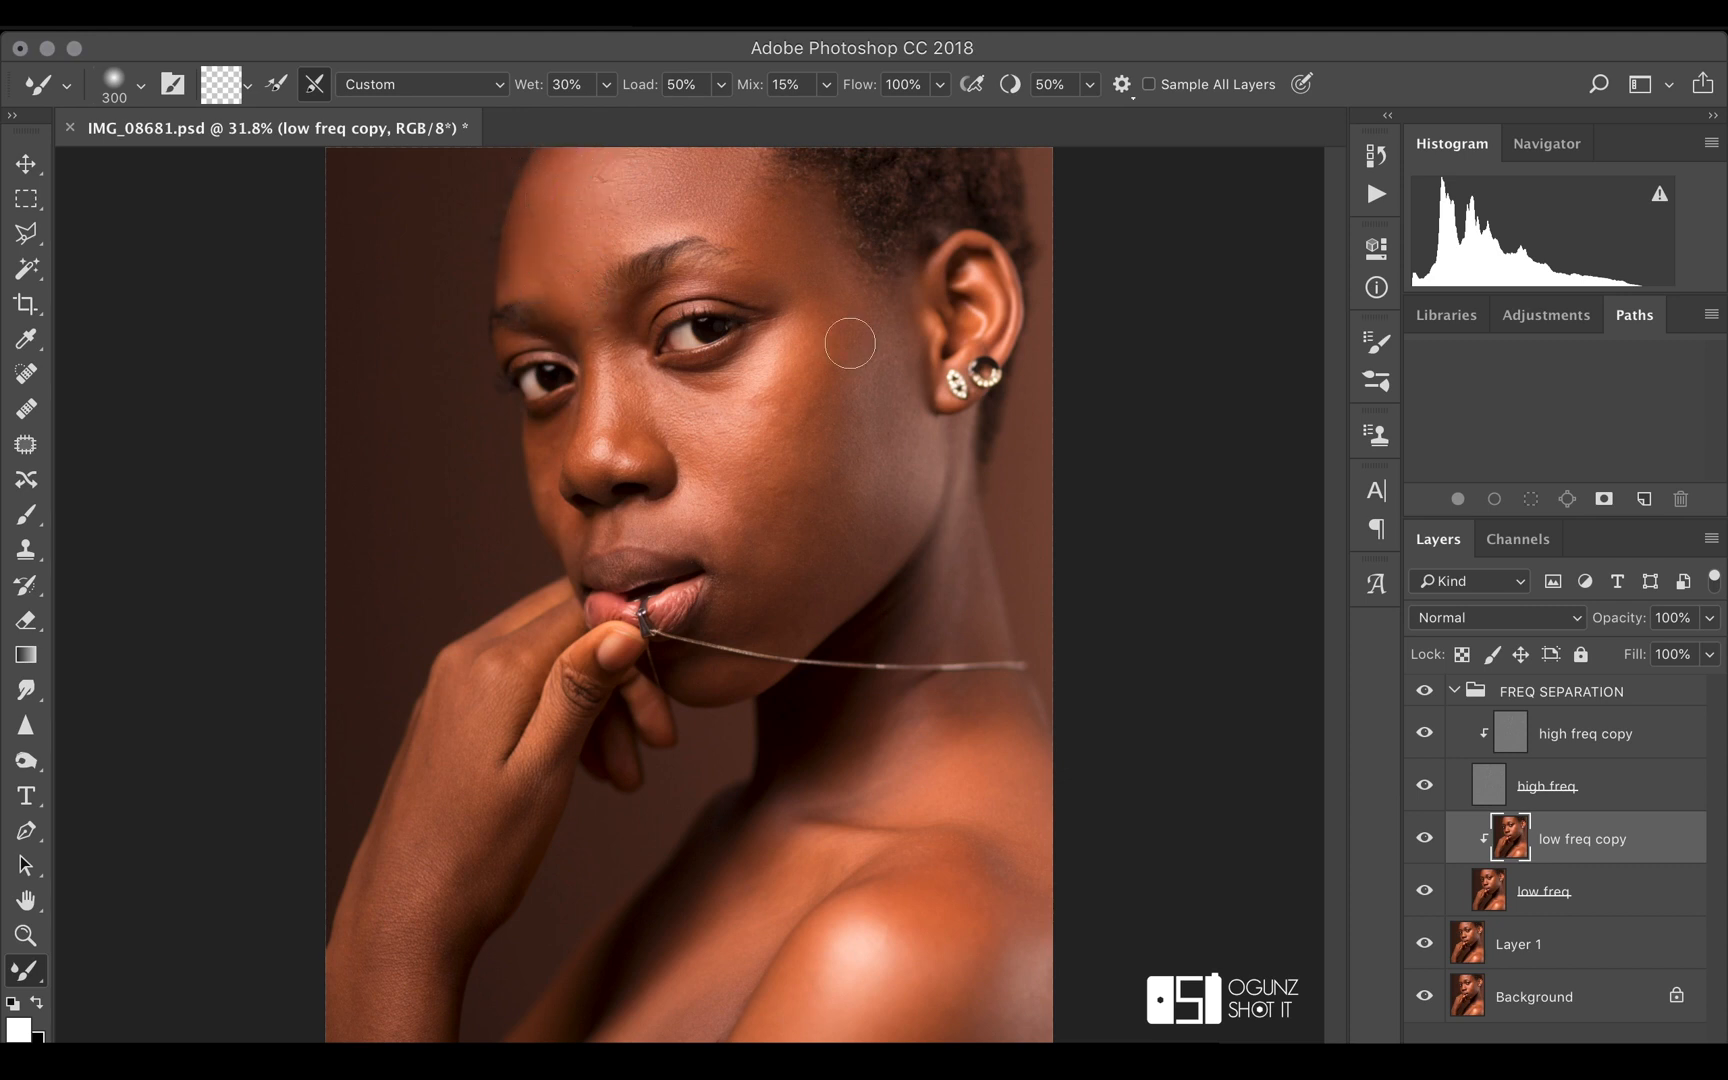
{"action": "left_click", "coordinate": [1424, 840]}
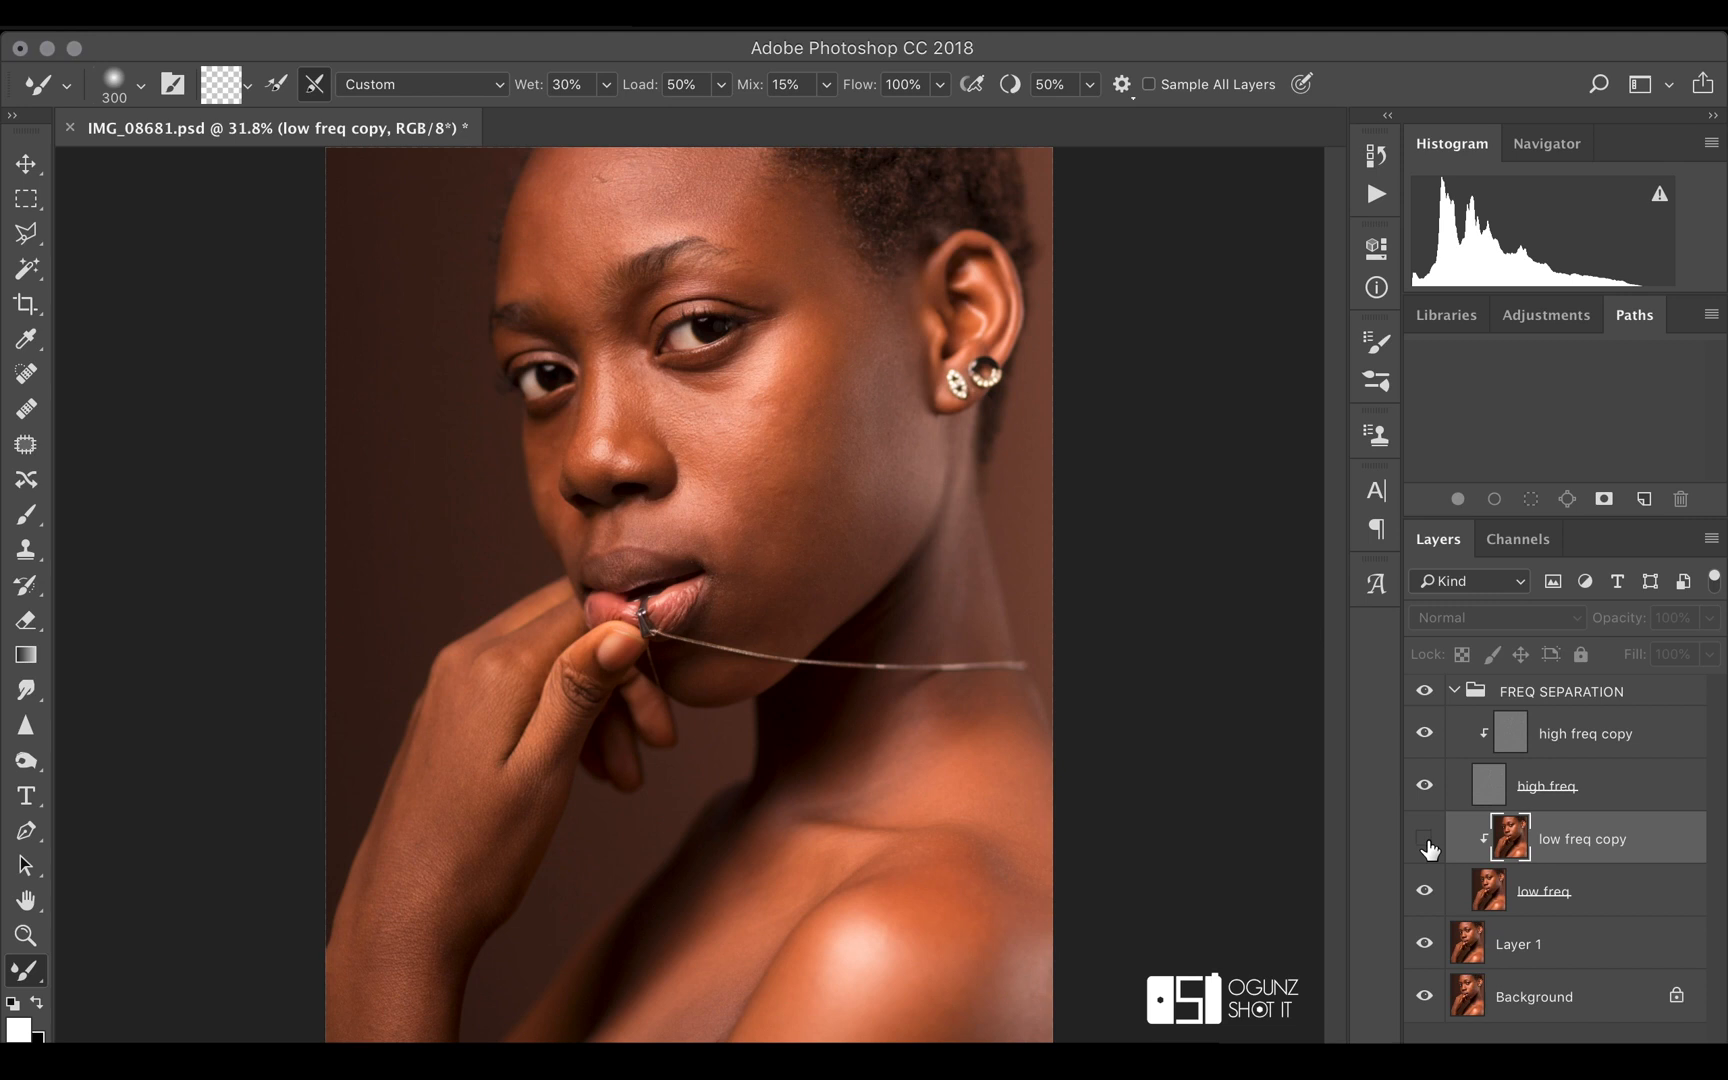
{"action": "left_click", "coordinate": [1424, 840]}
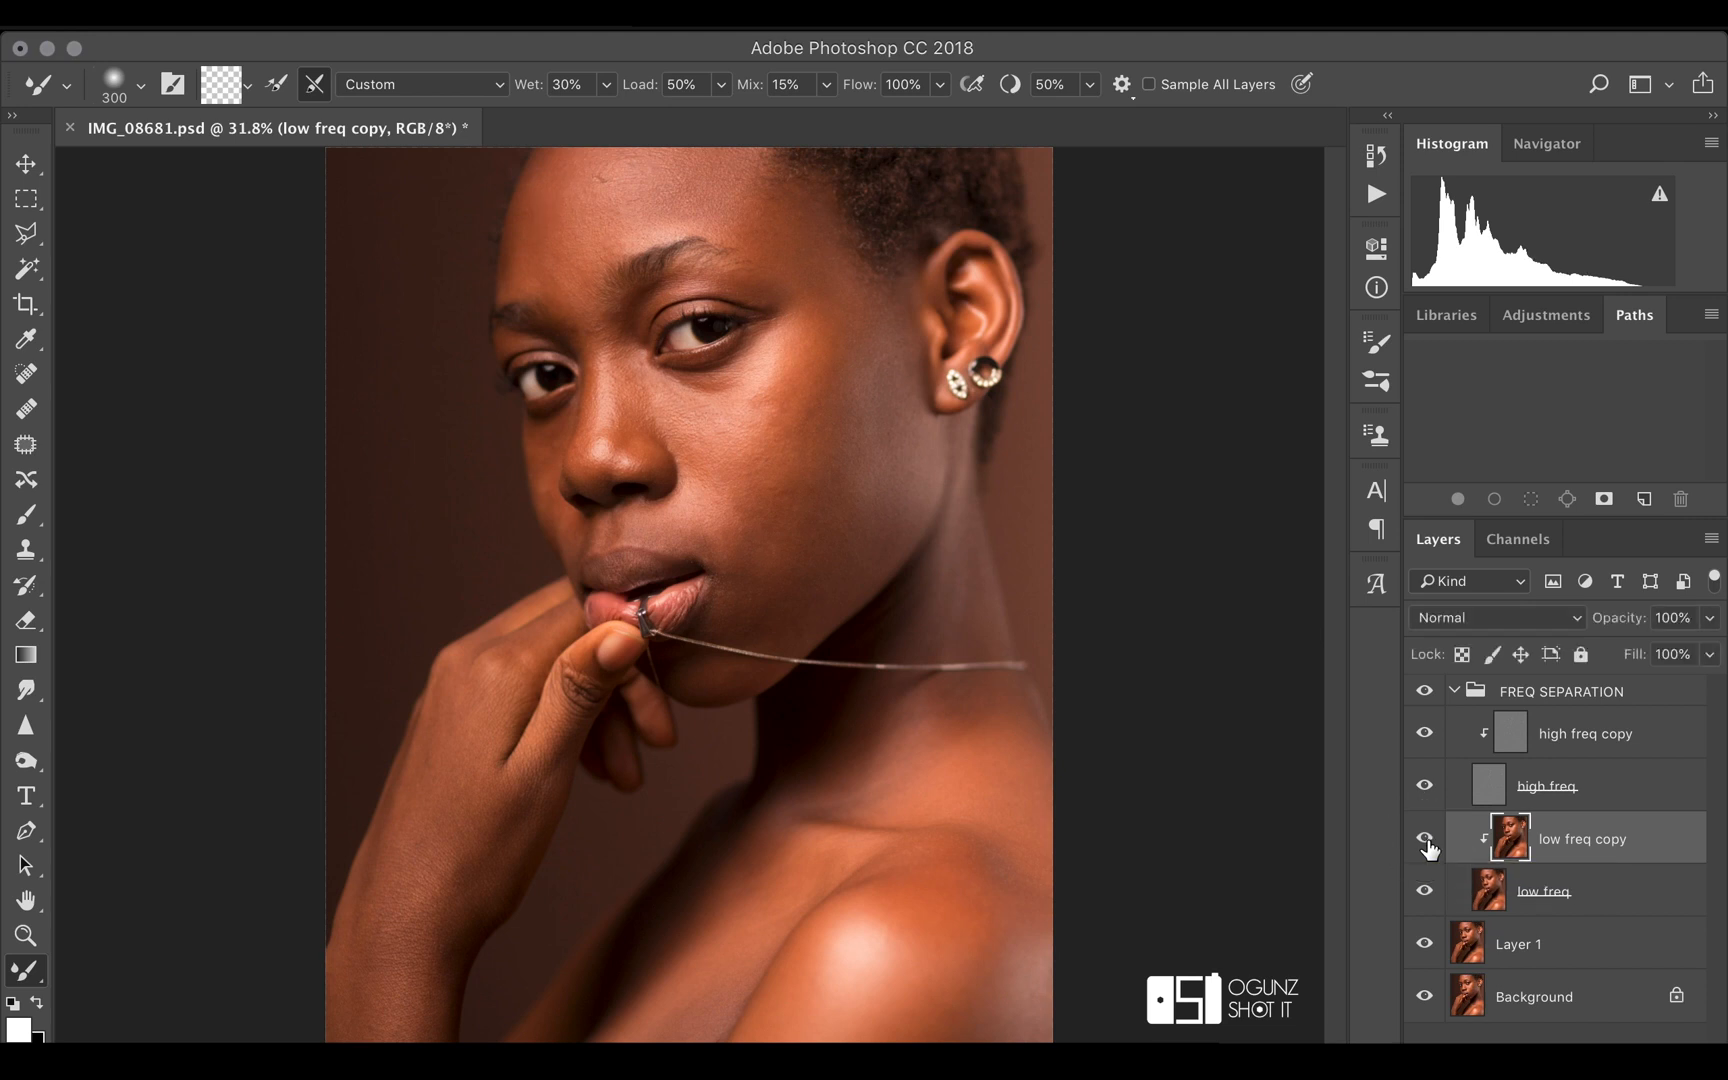
{"action": "left_click", "coordinate": [1428, 847]}
Smooth the near cheek and jaw tones on the low freq copy layer with the Mixer Brush, adapting its size to each area
{"action": "key", "text": "bracketleft"}
{"action": "key", "text": "bracketright"}
{"action": "key", "text": "bracketright"}
{"action": "key", "text": "bracketright"}
{"action": "key", "text": "bracketleft"}
{"action": "key", "text": "bracketleft"}
{"action": "key", "text": "bracketleft"}
{"action": "key", "text": "bracketleft"}
{"action": "key", "text": "bracketleft"}
{"action": "key", "text": "bracketleft"}
{"action": "key", "text": "bracketleft"}
{"action": "key", "text": "bracketleft"}
{"action": "key", "text": "bracketright"}
{"action": "key", "text": "bracketright"}
{"action": "key", "text": "bracketleft"}
{"action": "key", "text": "bracketleft"}
{"action": "key", "text": "bracketleft"}
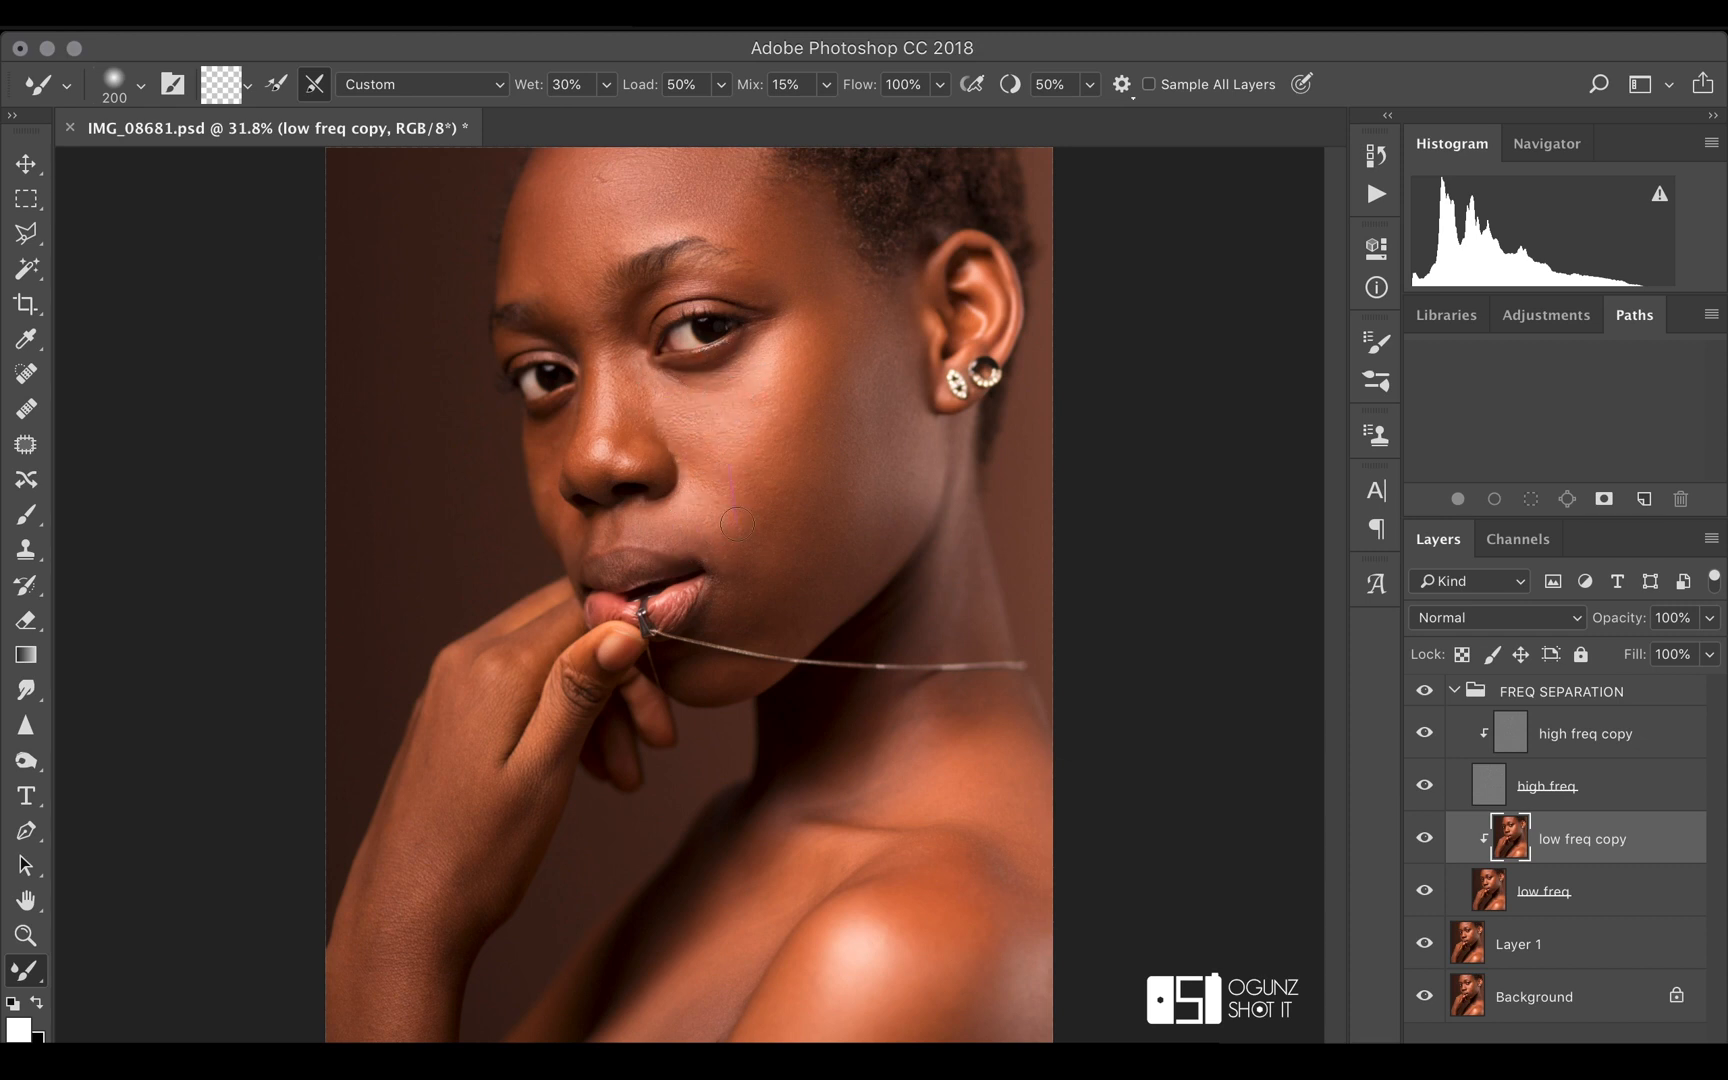
{"action": "scroll", "coordinate": [790, 500], "scroll_direction": "down", "scroll_amount": 2}
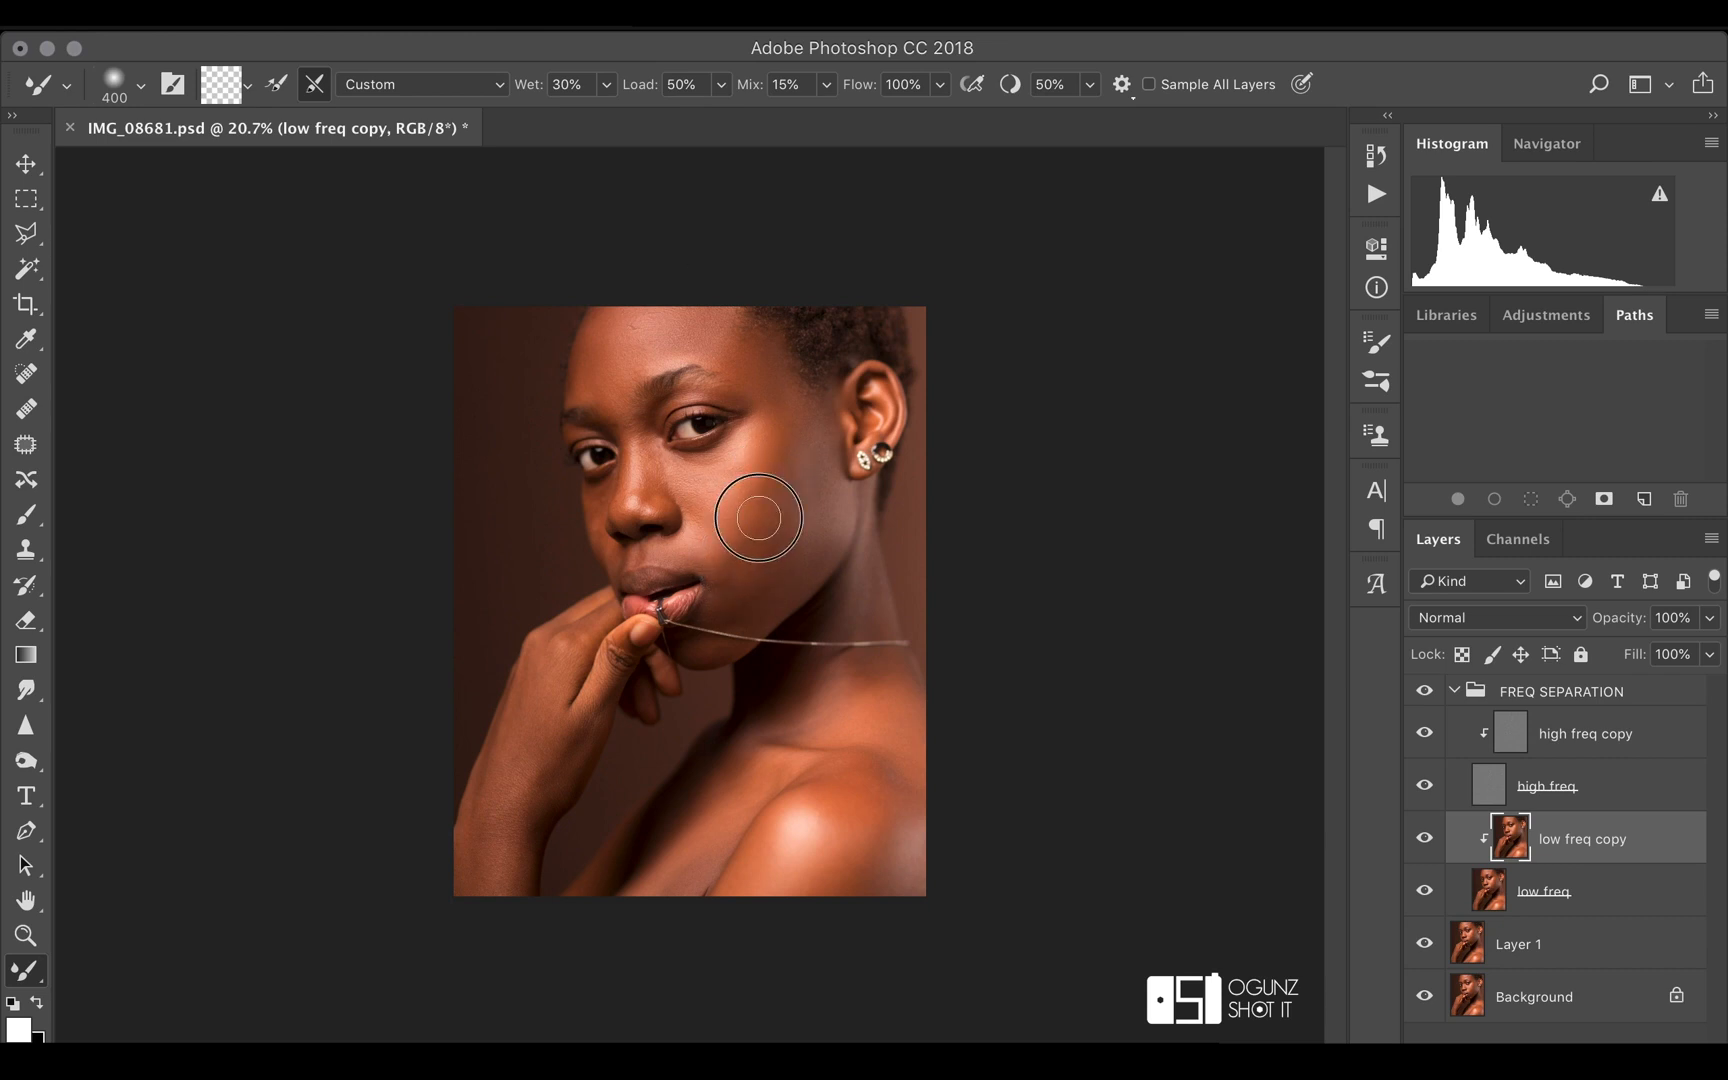
{"action": "key", "text": "bracketleft"}
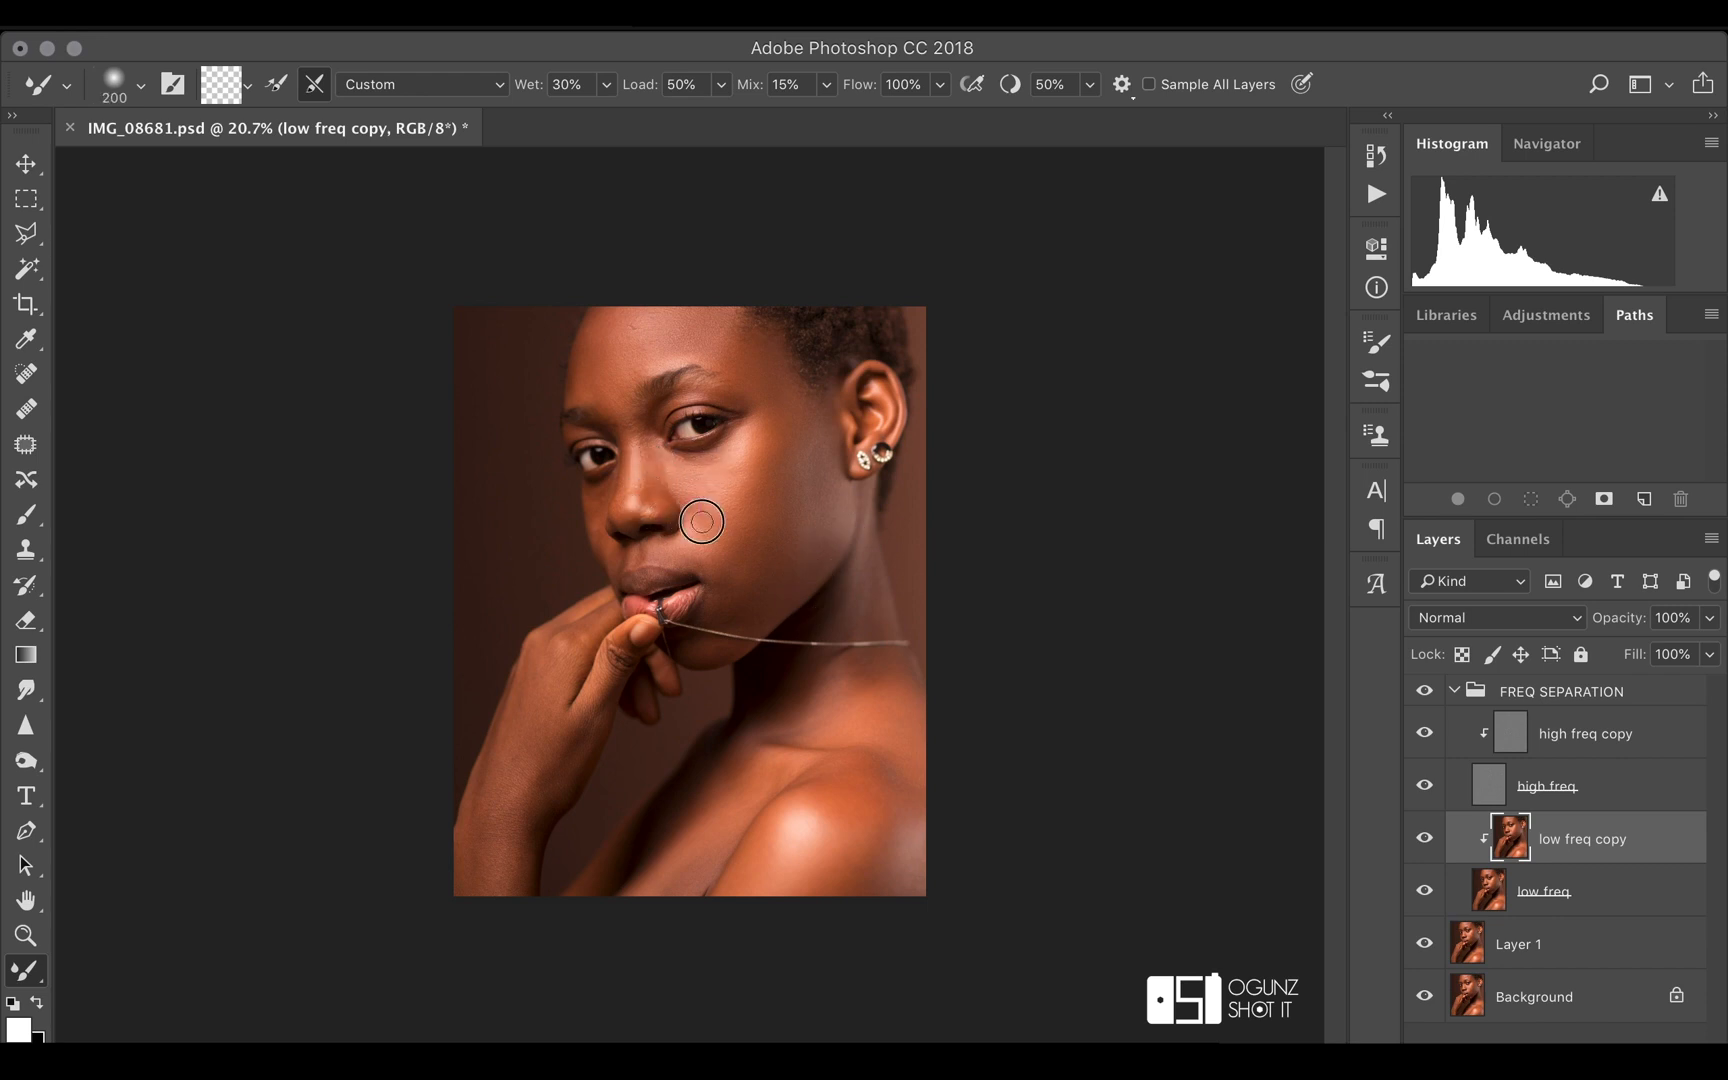
{"action": "left_click_drag", "start_coordinate": [733, 438], "coordinate": [757, 451]}
{"action": "key", "text": "bracketright"}
{"action": "key", "text": "bracketright"}
{"action": "key", "text": "bracketright"}
{"action": "mouse_move", "coordinate": [698, 511]}
{"action": "left_mouse_down"}
{"action": "mouse_move", "coordinate": [737, 575]}
{"action": "mouse_move", "coordinate": [798, 551]}
{"action": "left_mouse_up"}
{"action": "mouse_move", "coordinate": [841, 487]}
{"action": "left_mouse_down"}
{"action": "mouse_move", "coordinate": [814, 467]}
{"action": "mouse_move", "coordinate": [825, 479]}
{"action": "left_mouse_up"}
Smooth the far cheek and the chin with the Mixer Brush, resizing it as needed, and compare with the FREQ SEPARATION group hidden and shown
{"action": "key", "text": "bracketleft"}
{"action": "key", "text": "bracketleft"}
{"action": "key", "text": "bracketright"}
{"action": "key", "text": "bracketright"}
{"action": "key", "text": "bracketright"}
{"action": "key", "text": "bracketright"}
{"action": "key", "text": "bracketleft"}
{"action": "key", "text": "bracketleft"}
{"action": "key", "text": "bracketright"}
{"action": "key", "text": "bracketright"}
{"action": "key", "text": "bracketright"}
{"action": "key", "text": "bracketright"}
{"action": "key", "text": "bracketright"}
{"action": "key", "text": "bracketright"}
{"action": "key", "text": "bracketleft"}
{"action": "mouse_move", "coordinate": [593, 521]}
{"action": "left_mouse_down"}
{"action": "mouse_move", "coordinate": [597, 493]}
{"action": "mouse_move", "coordinate": [602, 540]}
{"action": "mouse_move", "coordinate": [613, 472]}
{"action": "left_mouse_up"}
{"action": "key", "text": "bracketright"}
{"action": "mouse_move", "coordinate": [700, 650]}
{"action": "left_mouse_down"}
{"action": "mouse_move", "coordinate": [777, 626]}
{"action": "mouse_move", "coordinate": [820, 560]}
{"action": "mouse_move", "coordinate": [791, 607]}
{"action": "mouse_move", "coordinate": [742, 628]}
{"action": "left_mouse_up"}
{"action": "key", "text": "bracketright"}
{"action": "key", "text": "bracketright"}
{"action": "key", "text": "bracketright"}
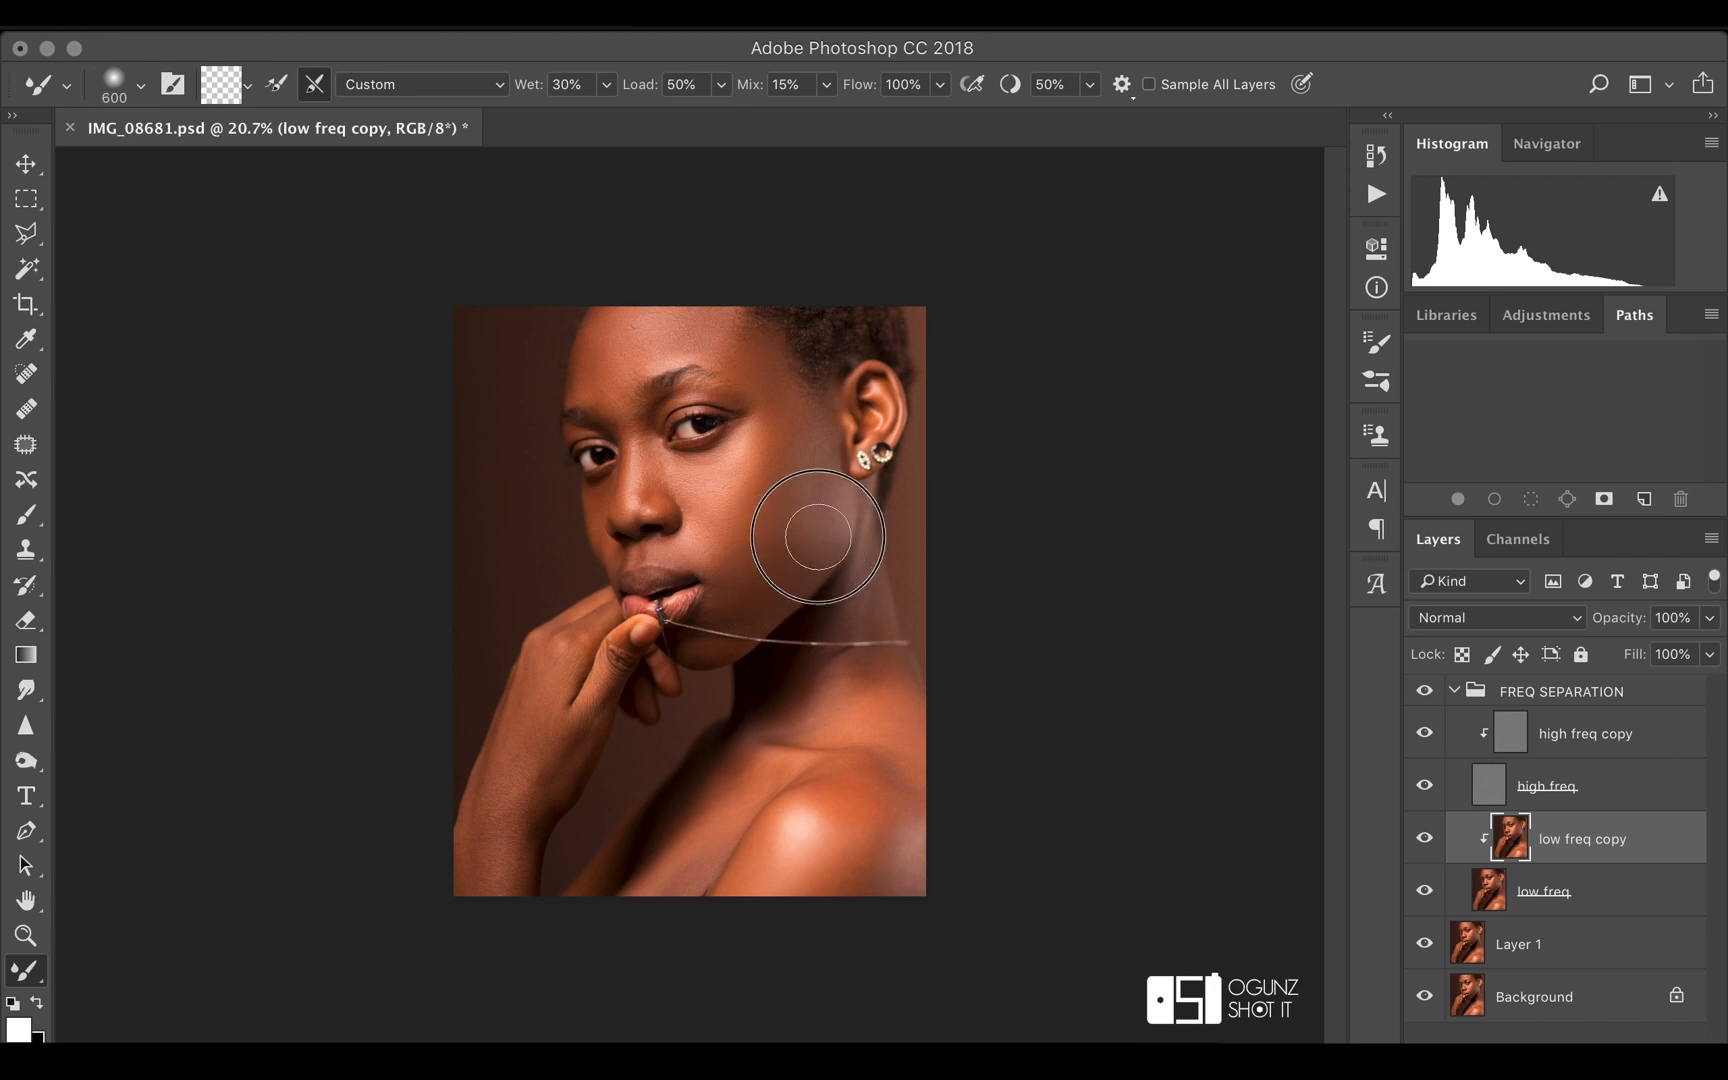
{"action": "key", "text": "bracketleft"}
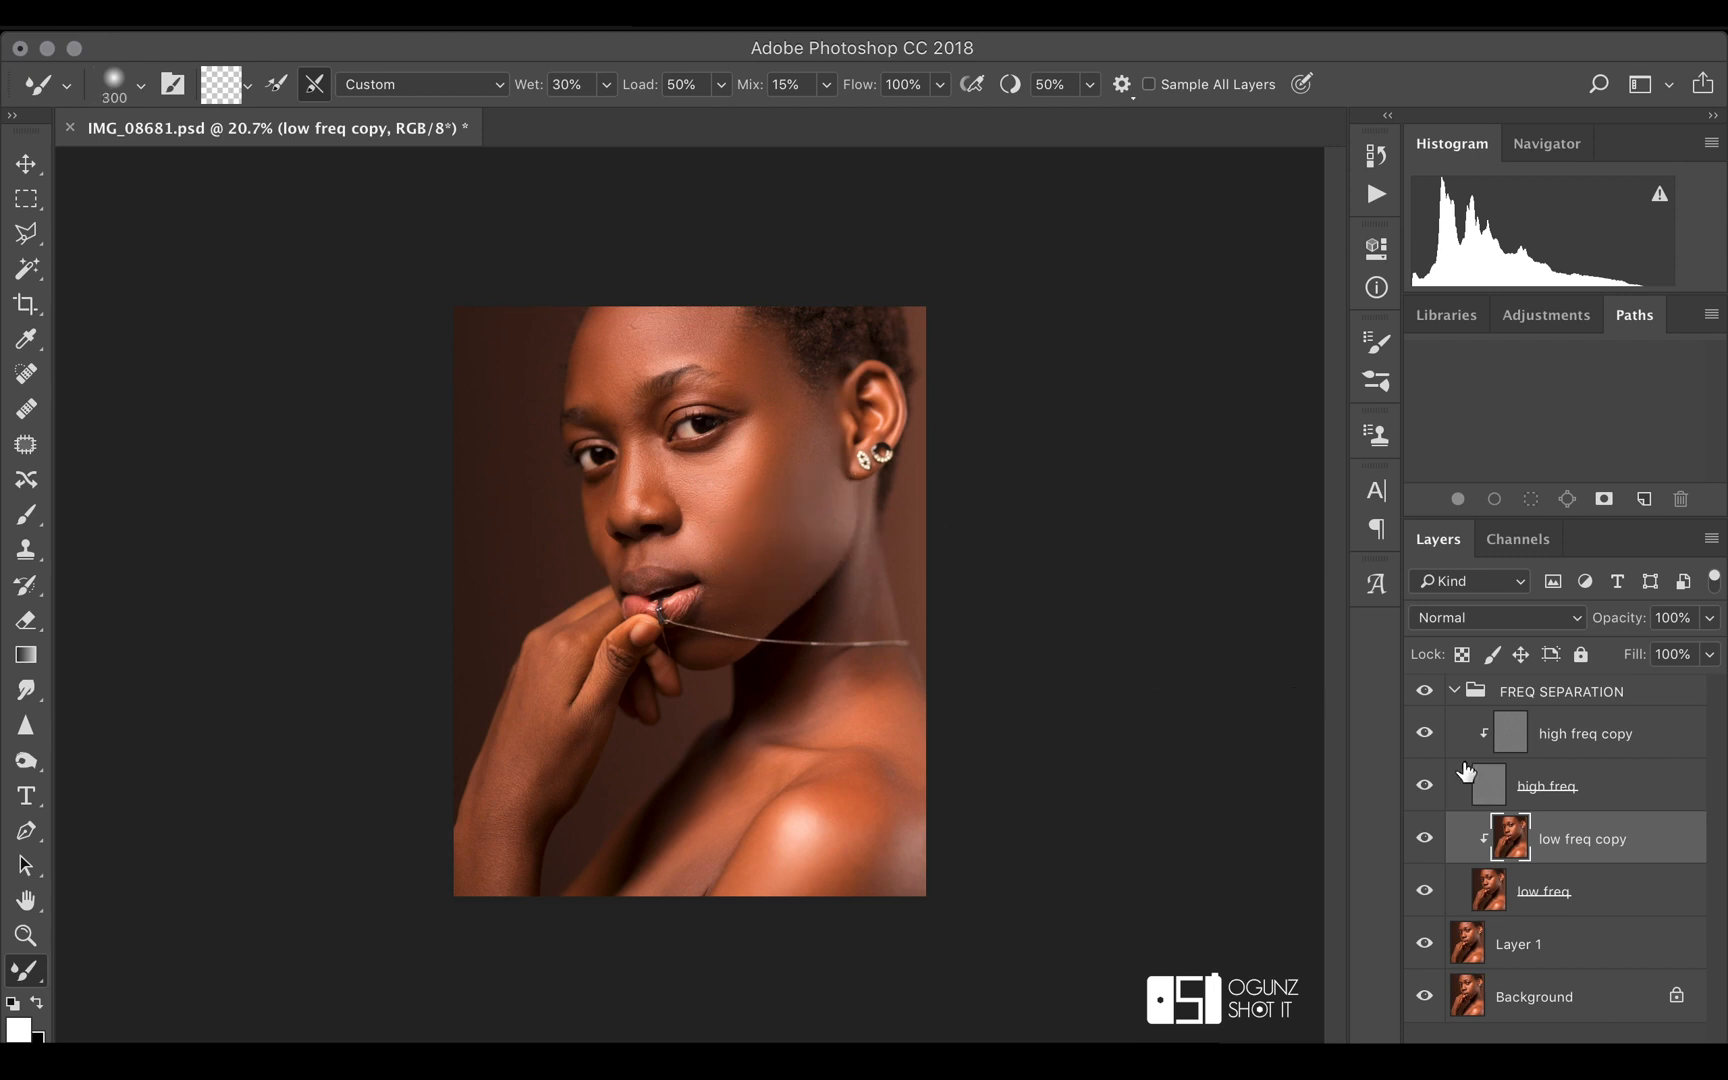
{"action": "left_click", "coordinate": [1427, 690]}
{"action": "left_click", "coordinate": [1427, 690]}
{"action": "left_click", "coordinate": [1427, 690]}
{"action": "left_click", "coordinate": [1427, 690]}
{"action": "left_click", "coordinate": [1427, 690]}
{"action": "left_click", "coordinate": [1427, 690]}
Refine the tones of the near cheek, the forehead and the jaw edge with further Mixer Brush strokes
{"action": "mouse_move", "coordinate": [728, 488]}
{"action": "left_mouse_down"}
{"action": "mouse_move", "coordinate": [702, 482]}
{"action": "mouse_move", "coordinate": [703, 502]}
{"action": "mouse_move", "coordinate": [643, 434]}
{"action": "mouse_move", "coordinate": [658, 508]}
{"action": "mouse_move", "coordinate": [698, 447]}
{"action": "mouse_move", "coordinate": [747, 494]}
{"action": "mouse_move", "coordinate": [754, 568]}
{"action": "left_mouse_up"}
{"action": "left_click_drag", "start_coordinate": [611, 357], "coordinate": [620, 352]}
{"action": "key", "text": "bracketright"}
{"action": "key", "text": "bracketright"}
{"action": "left_click_drag", "start_coordinate": [822, 482], "coordinate": [846, 537]}
Smooth the skin tones along the hand and forearm with the Mixer Brush, reducing its size for the smaller areas
{"action": "key", "text": "bracketright"}
{"action": "mouse_move", "coordinate": [566, 661]}
{"action": "left_mouse_down"}
{"action": "mouse_move", "coordinate": [493, 902]}
{"action": "mouse_move", "coordinate": [527, 755]}
{"action": "mouse_move", "coordinate": [488, 881]}
{"action": "mouse_move", "coordinate": [513, 710]}
{"action": "mouse_move", "coordinate": [456, 920]}
{"action": "left_mouse_up"}
{"action": "left_click_drag", "start_coordinate": [590, 733], "coordinate": [514, 917]}
{"action": "key", "text": "bracketleft"}
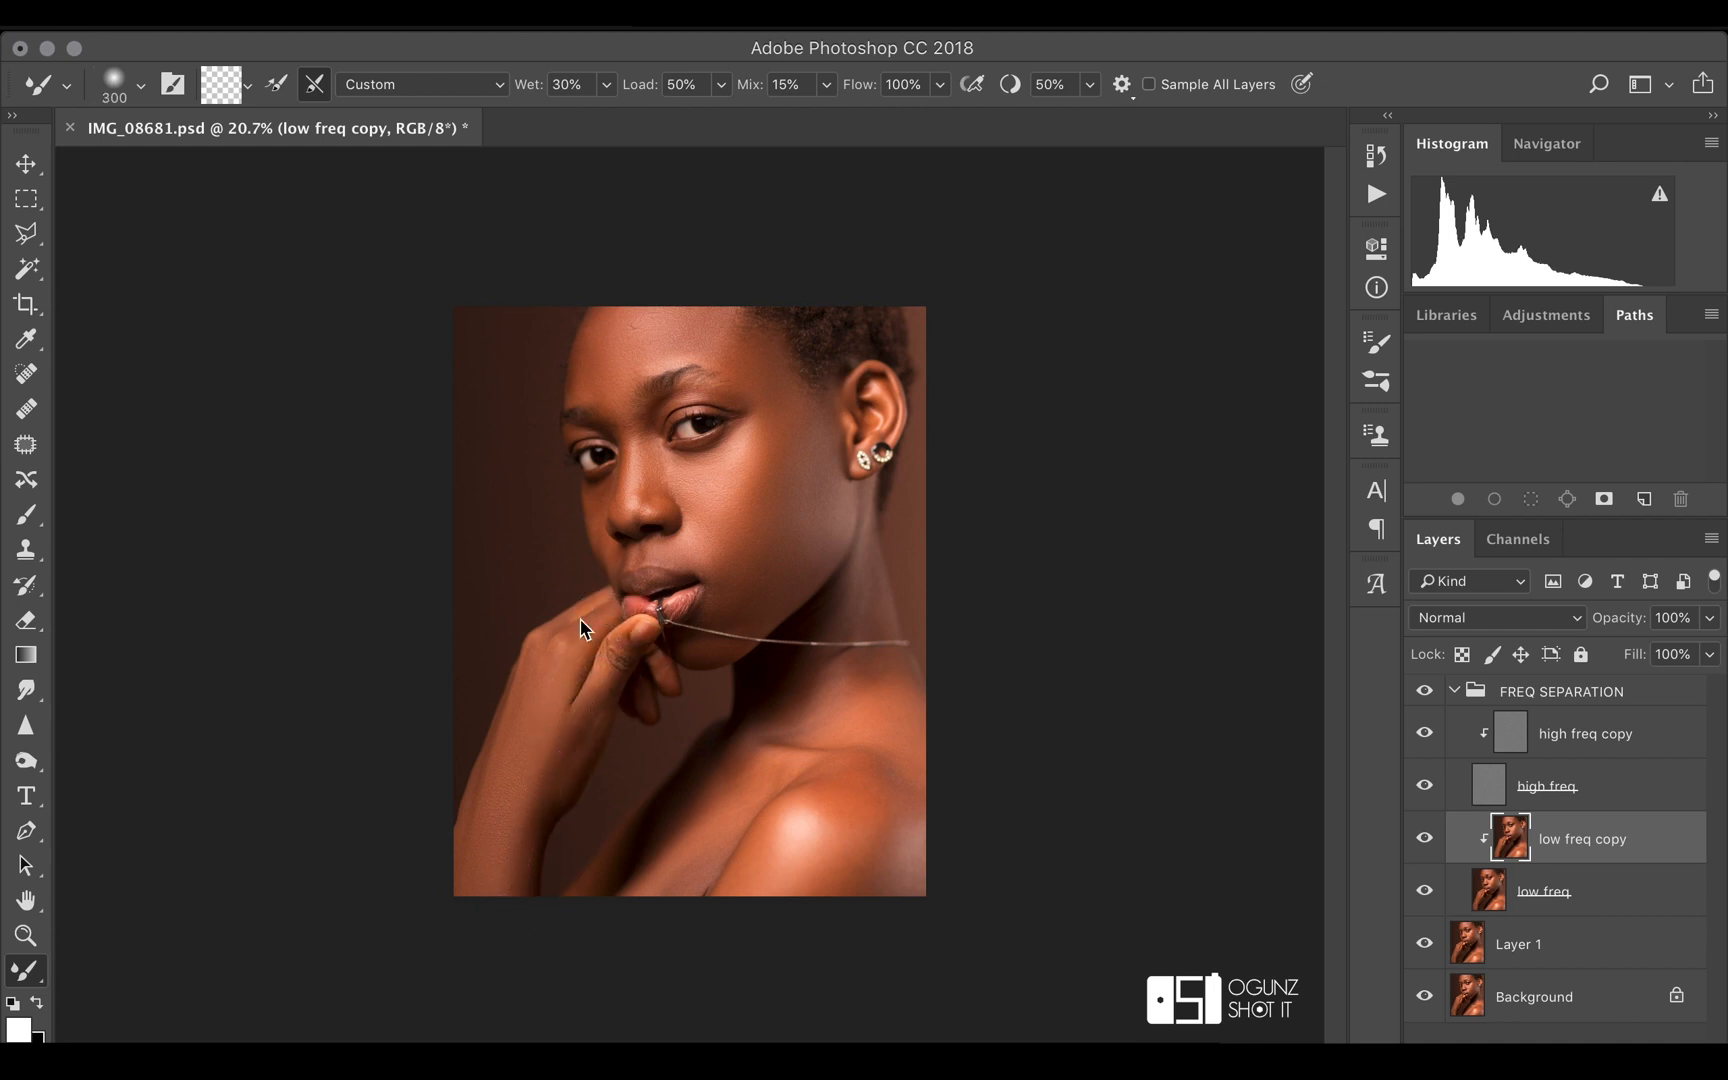
{"action": "key", "text": "bracketleft"}
{"action": "key", "text": "bracketleft"}
{"action": "key", "text": "bracketleft"}
{"action": "key", "text": "bracketleft"}
{"action": "key", "text": "bracketleft"}
{"action": "key", "text": "bracketleft"}
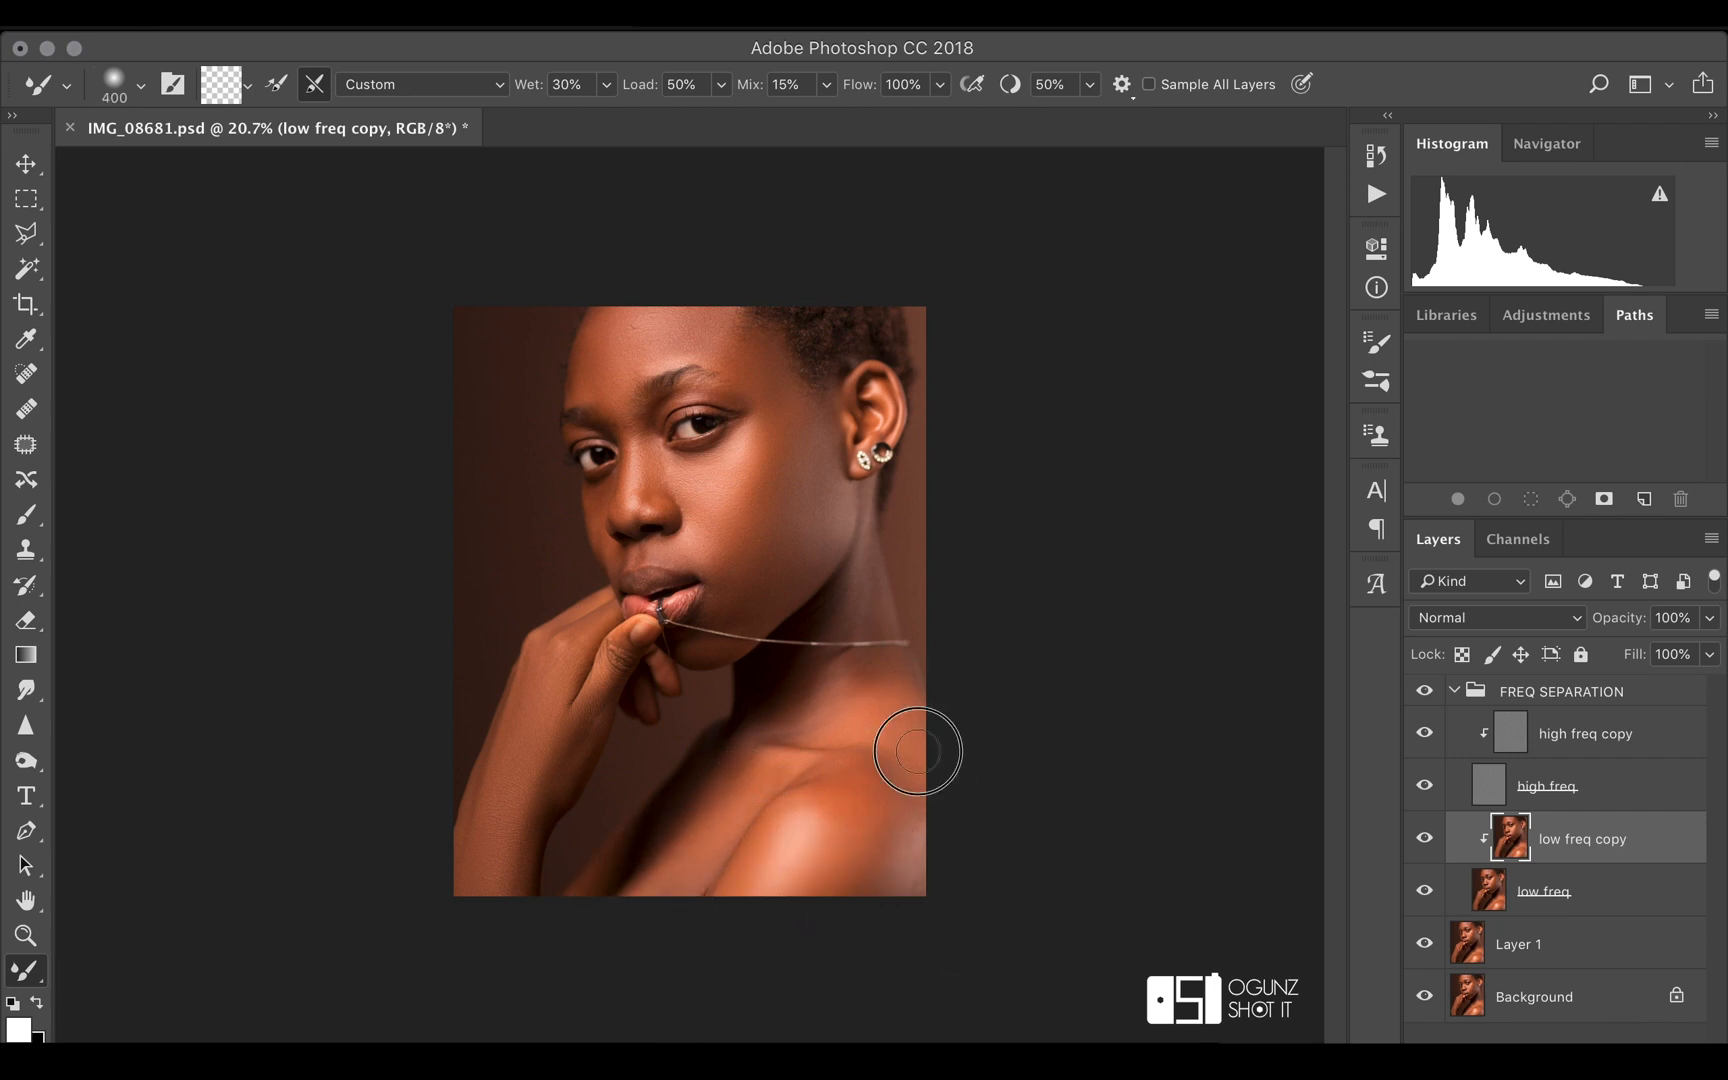
Smooth the shoulder and neck with a 400-pixel Mixer Brush and compare with the FREQ SEPARATION group hidden and shown
{"action": "mouse_move", "coordinate": [813, 690]}
{"action": "left_mouse_down"}
{"action": "mouse_move", "coordinate": [895, 730]}
{"action": "mouse_move", "coordinate": [920, 770]}
{"action": "left_mouse_up"}
{"action": "left_click_drag", "start_coordinate": [904, 774], "coordinate": [900, 768]}
{"action": "left_click_drag", "start_coordinate": [875, 567], "coordinate": [860, 595]}
{"action": "mouse_move", "coordinate": [850, 625]}
{"action": "left_mouse_down"}
{"action": "mouse_move", "coordinate": [896, 644]}
{"action": "mouse_move", "coordinate": [902, 765]}
{"action": "left_mouse_up"}
{"action": "left_click_drag", "start_coordinate": [859, 680], "coordinate": [881, 671]}
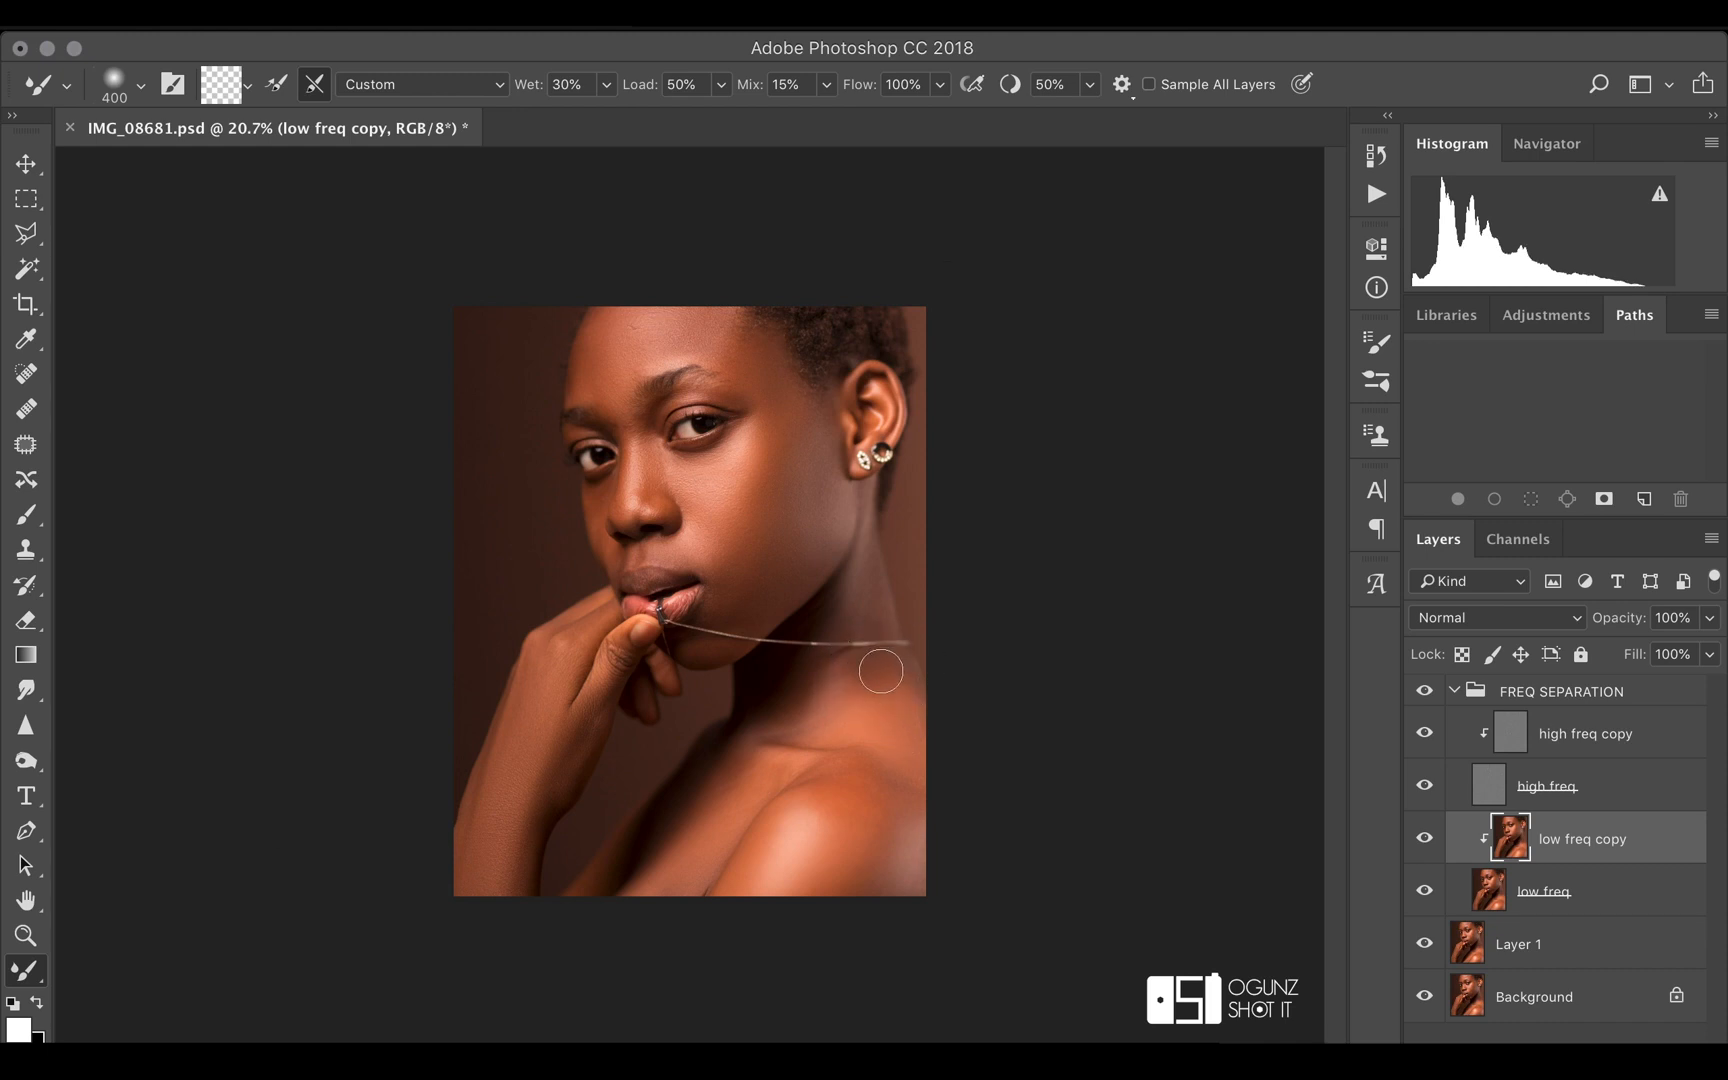
{"action": "key", "text": "bracketleft"}
{"action": "left_click", "coordinate": [1424, 691]}
{"action": "left_click", "coordinate": [1424, 691]}
Blend the tones around the nose, under the eye and across the near cheek with a smaller Mixer Brush
{"action": "key", "text": "bracketleft"}
{"action": "key", "text": "bracketleft"}
{"action": "mouse_move", "coordinate": [624, 512]}
{"action": "left_mouse_down"}
{"action": "mouse_move", "coordinate": [637, 529]}
{"action": "mouse_move", "coordinate": [658, 516]}
{"action": "mouse_move", "coordinate": [671, 454]}
{"action": "left_mouse_up"}
{"action": "mouse_move", "coordinate": [680, 479]}
{"action": "left_mouse_down"}
{"action": "mouse_move", "coordinate": [719, 489]}
{"action": "mouse_move", "coordinate": [703, 538]}
{"action": "left_mouse_up"}
{"action": "key", "text": "bracketright"}
{"action": "mouse_move", "coordinate": [732, 457]}
{"action": "left_mouse_down"}
{"action": "mouse_move", "coordinate": [767, 436]}
{"action": "mouse_move", "coordinate": [742, 481]}
{"action": "mouse_move", "coordinate": [765, 527]}
{"action": "left_mouse_up"}
{"action": "left_click_drag", "start_coordinate": [808, 466], "coordinate": [804, 479]}
{"action": "mouse_move", "coordinate": [700, 530]}
{"action": "left_mouse_down"}
{"action": "mouse_move", "coordinate": [708, 466]}
{"action": "mouse_move", "coordinate": [730, 459]}
{"action": "left_mouse_up"}
{"action": "left_click_drag", "start_coordinate": [698, 469], "coordinate": [697, 471]}
{"action": "mouse_move", "coordinate": [678, 484]}
{"action": "left_mouse_down"}
{"action": "mouse_move", "coordinate": [653, 457]}
{"action": "mouse_move", "coordinate": [663, 412]}
{"action": "mouse_move", "coordinate": [667, 428]}
{"action": "mouse_move", "coordinate": [687, 402]}
{"action": "mouse_move", "coordinate": [749, 410]}
{"action": "left_mouse_up"}
{"action": "mouse_move", "coordinate": [751, 412]}
{"action": "left_mouse_down"}
{"action": "mouse_move", "coordinate": [758, 469]}
{"action": "mouse_move", "coordinate": [707, 588]}
{"action": "left_mouse_up"}
Blend the skin tones beside the corner of the mouth with a 175-pixel Mixer Brush
{"action": "left_click", "coordinate": [728, 592], "text": "super"}
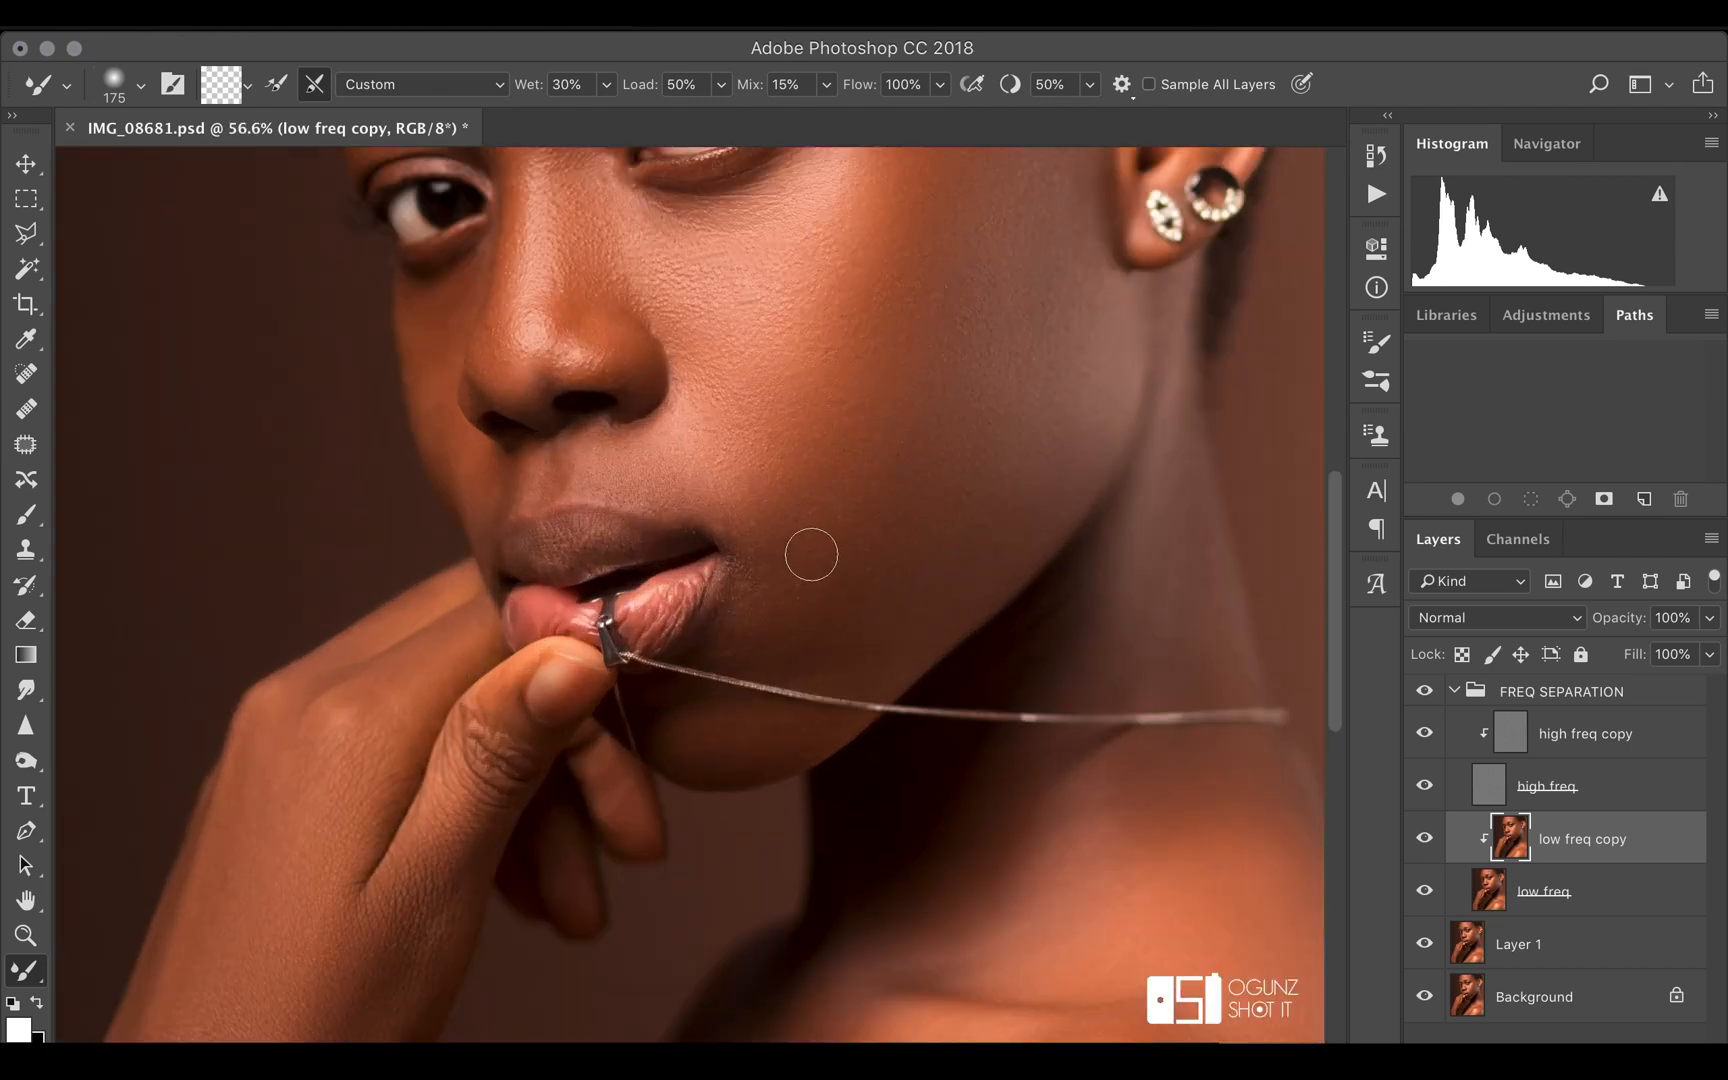
{"action": "left_click_drag", "start_coordinate": [757, 574], "coordinate": [729, 643]}
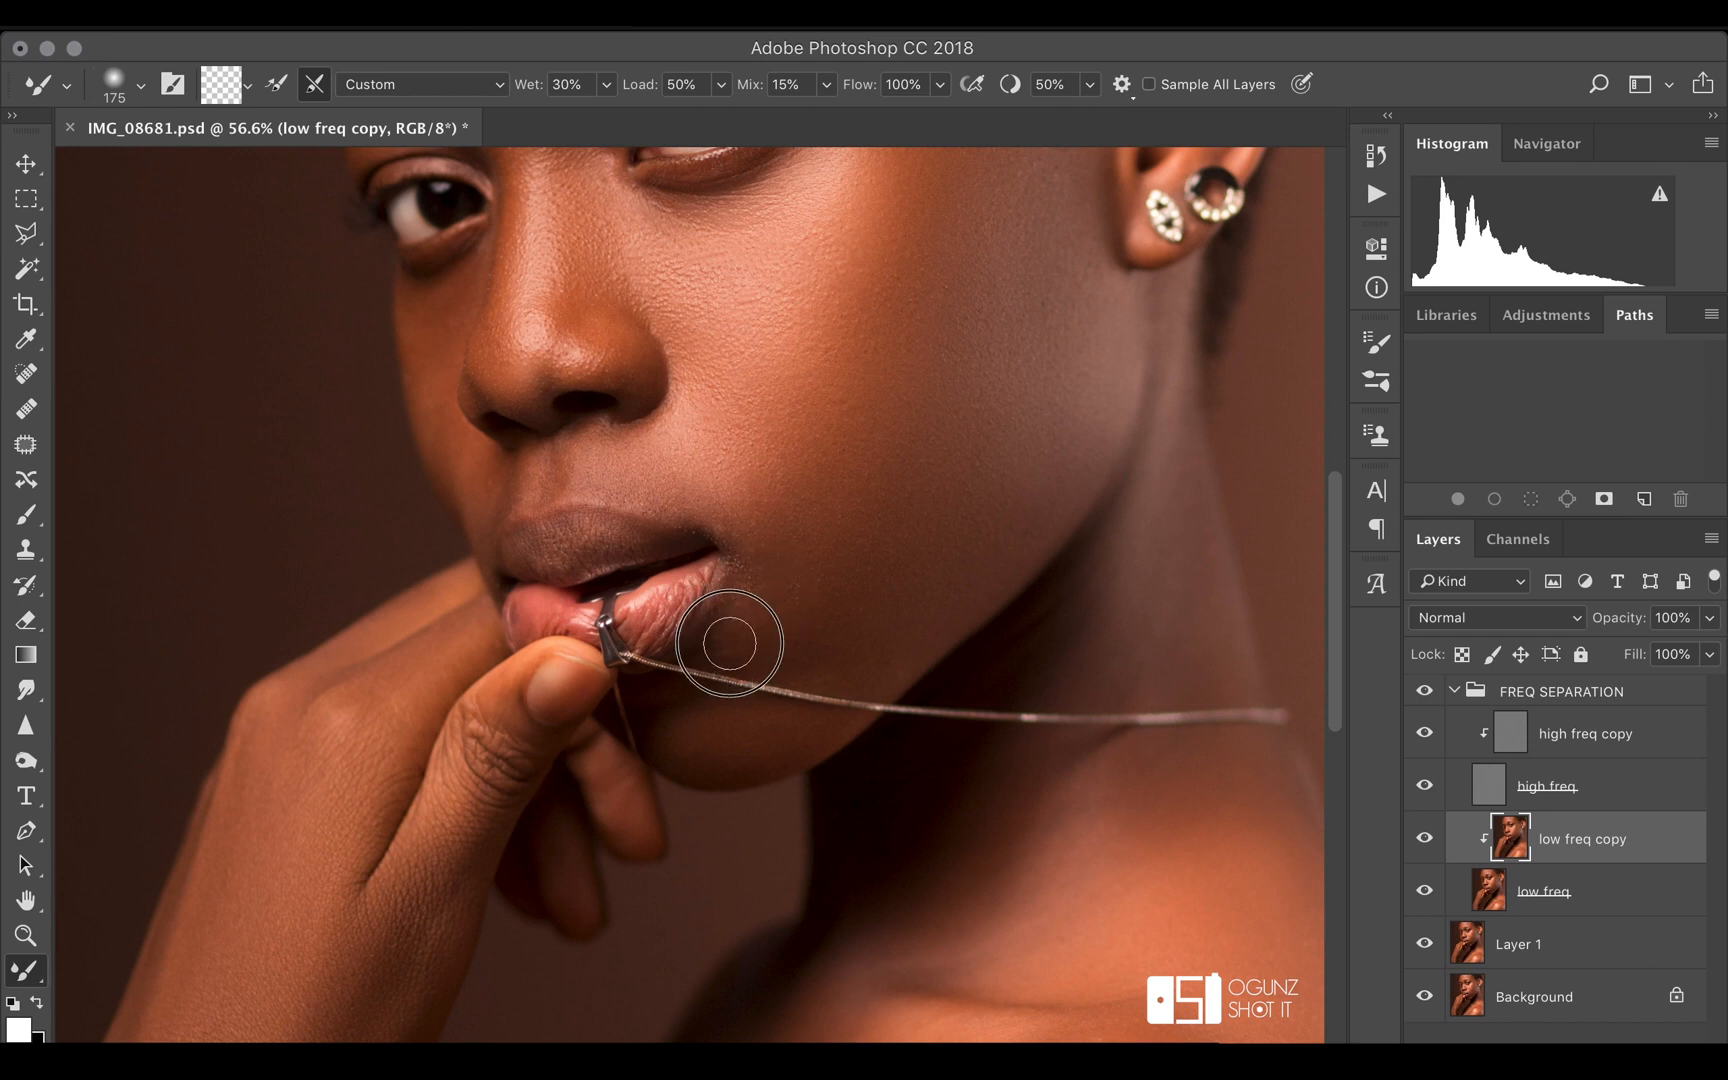
{"action": "left_click_drag", "start_coordinate": [764, 575], "coordinate": [757, 564]}
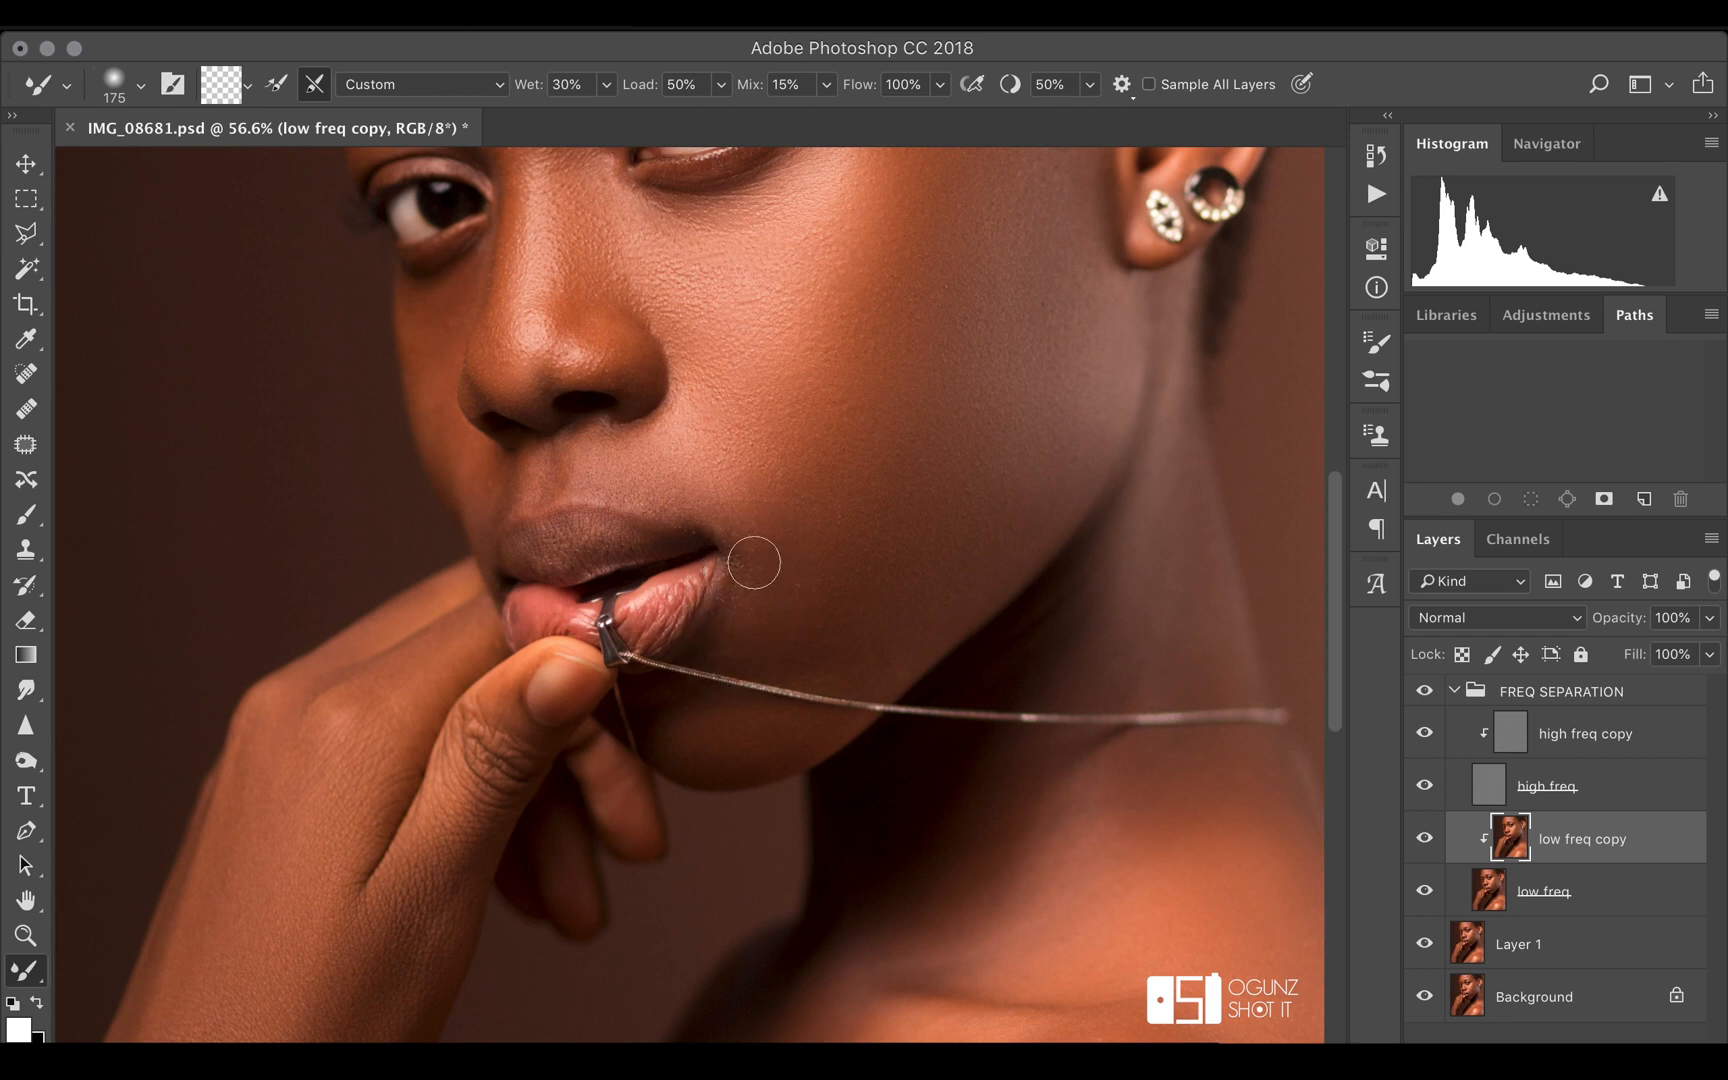
Clone clean skin texture over the flaws beside the mouth and on the near cheek of the high freq copy with a 60-pixel Clone Stamp
{"action": "left_click", "coordinate": [1566, 740]}
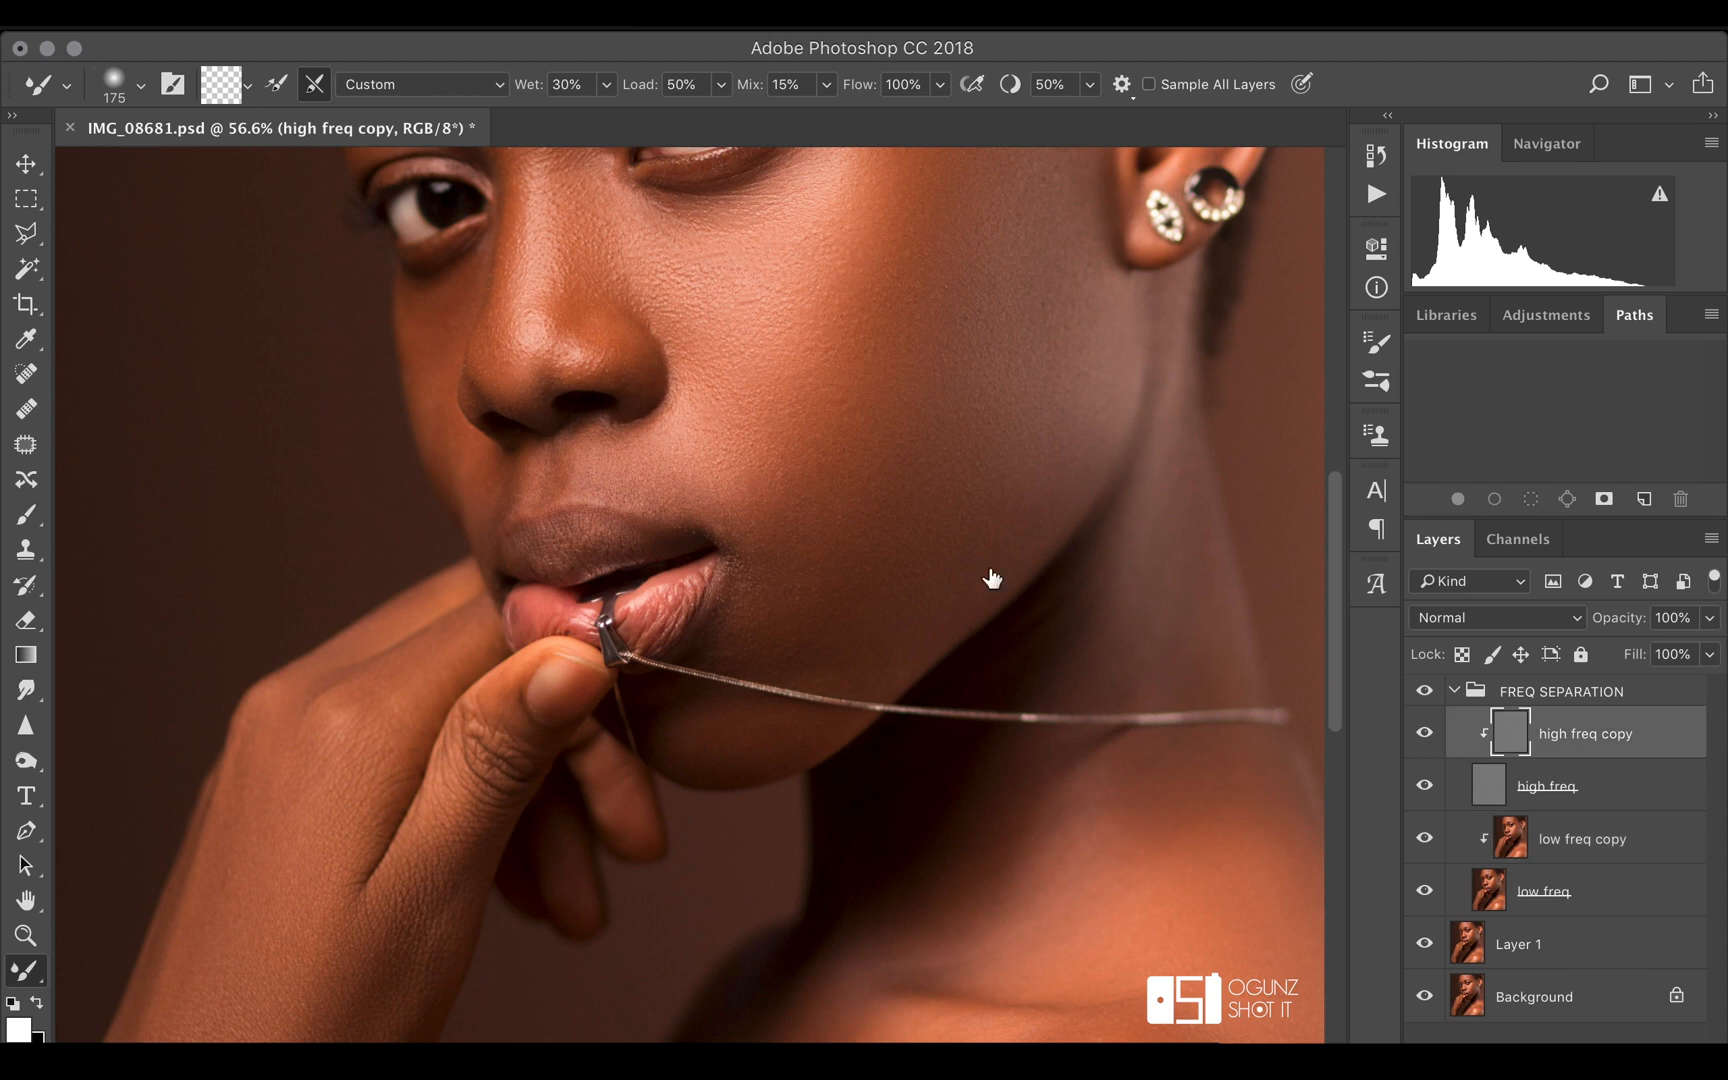
{"action": "key", "text": "bracketleft"}
{"action": "left_click", "coordinate": [26, 549]}
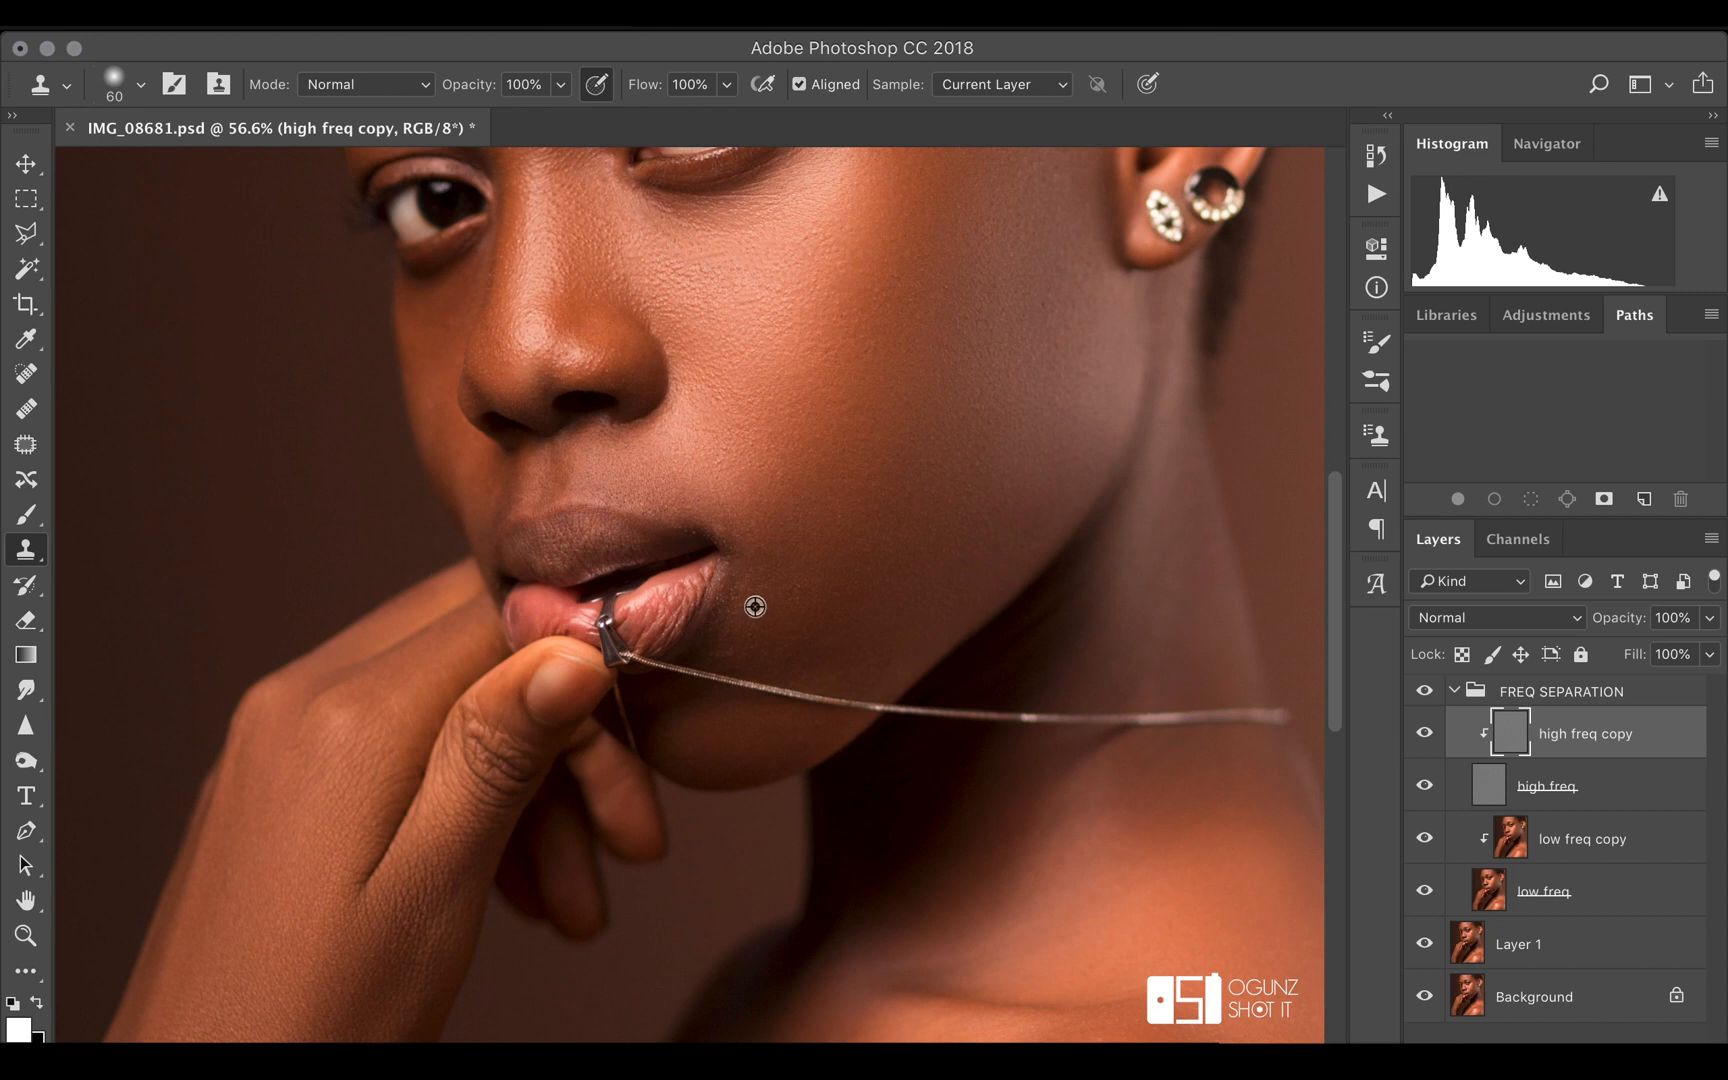
{"action": "left_click", "coordinate": [806, 594], "text": "alt"}
{"action": "left_click", "coordinate": [798, 587]}
{"action": "left_click", "coordinate": [837, 428], "text": "alt"}
{"action": "left_click", "coordinate": [833, 414]}
{"action": "scroll", "coordinate": [960, 466], "scroll_direction": "up", "scroll_amount": 8}
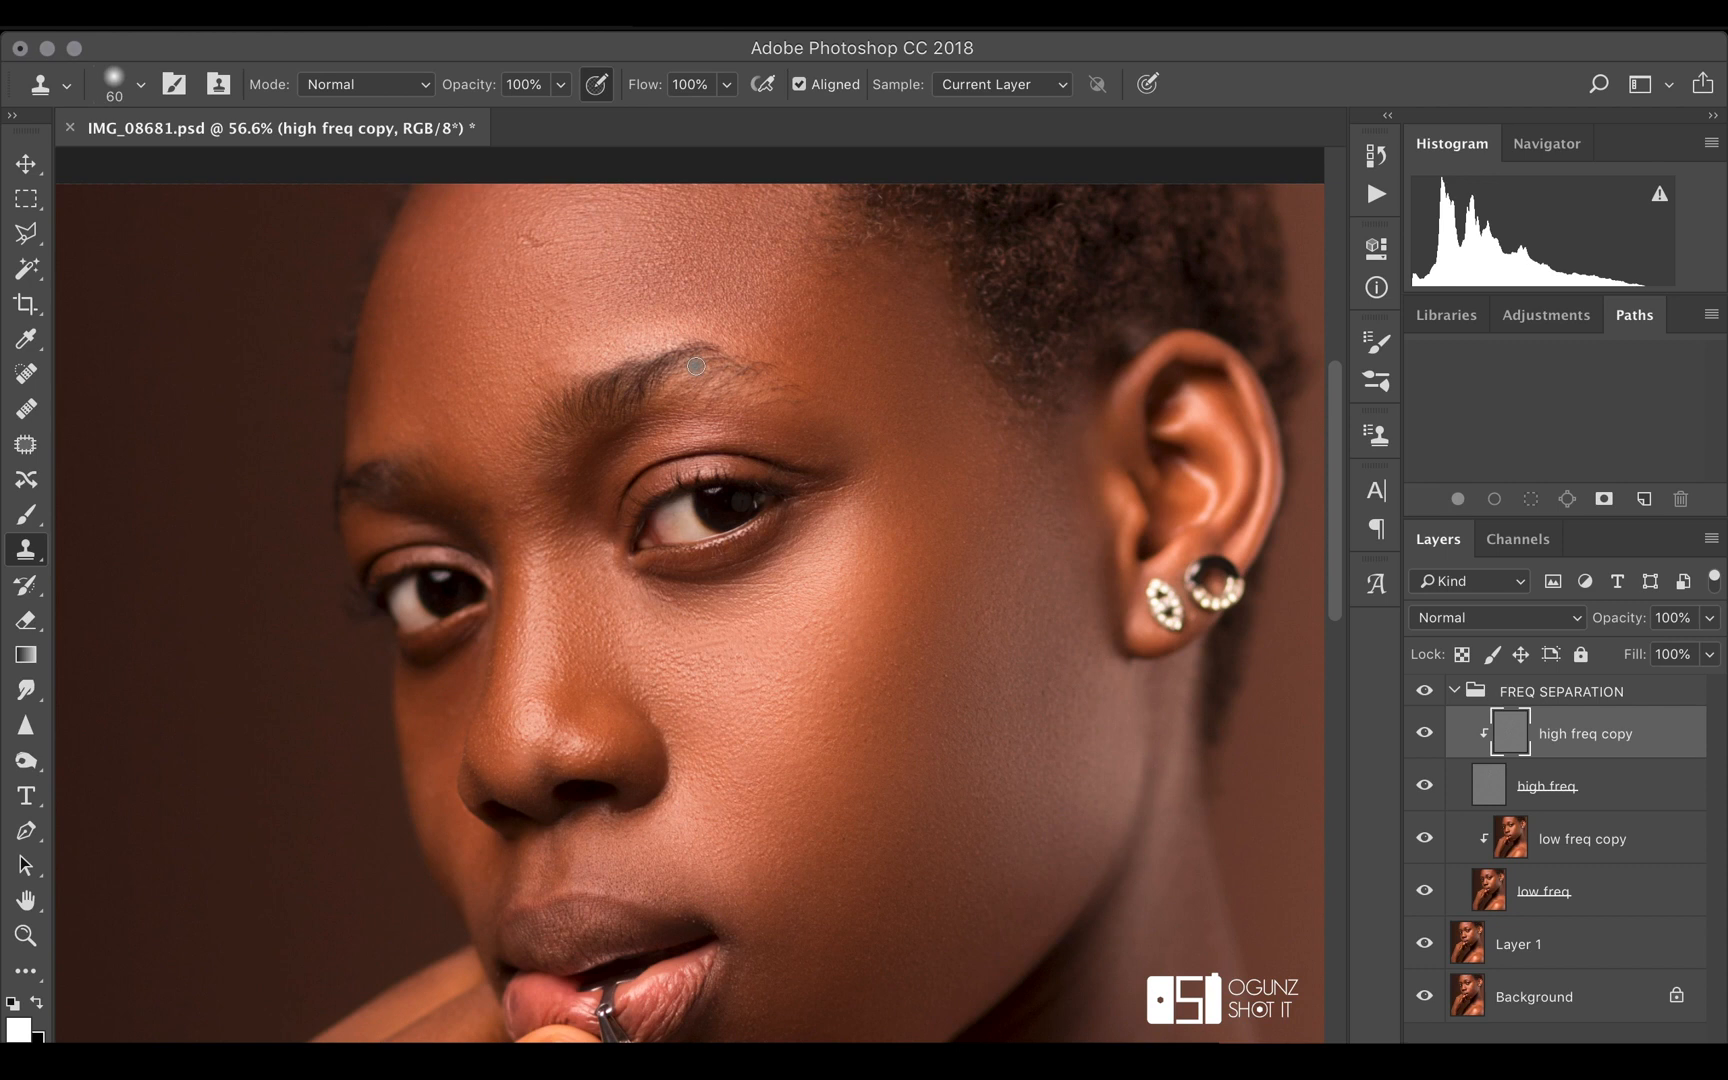
{"action": "scroll", "coordinate": [696, 366], "scroll_direction": "up", "scroll_amount": 3}
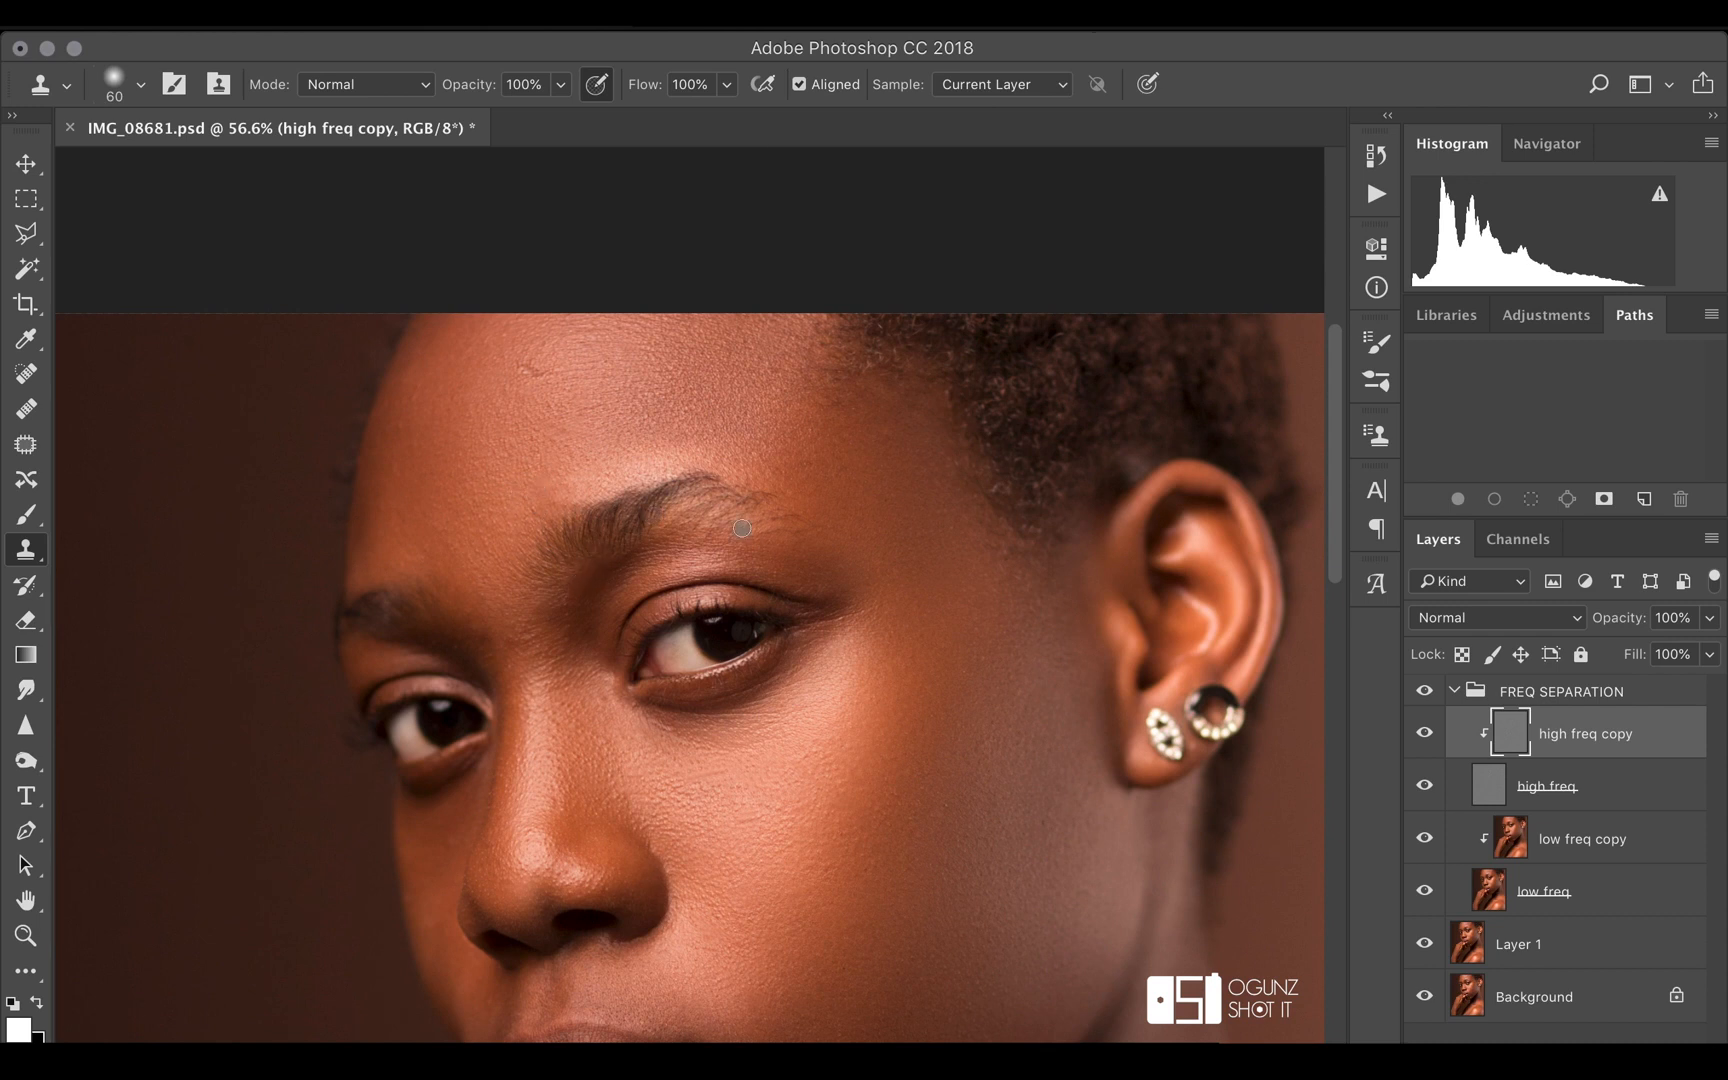
Paint the skin tone along the far side of the face on the low freq copy with a 175-pixel Brush at 2% flow
{"action": "scroll", "coordinate": [742, 528], "scroll_direction": "down", "scroll_amount": 3}
{"action": "scroll", "coordinate": [954, 630], "scroll_direction": "down", "scroll_amount": 5}
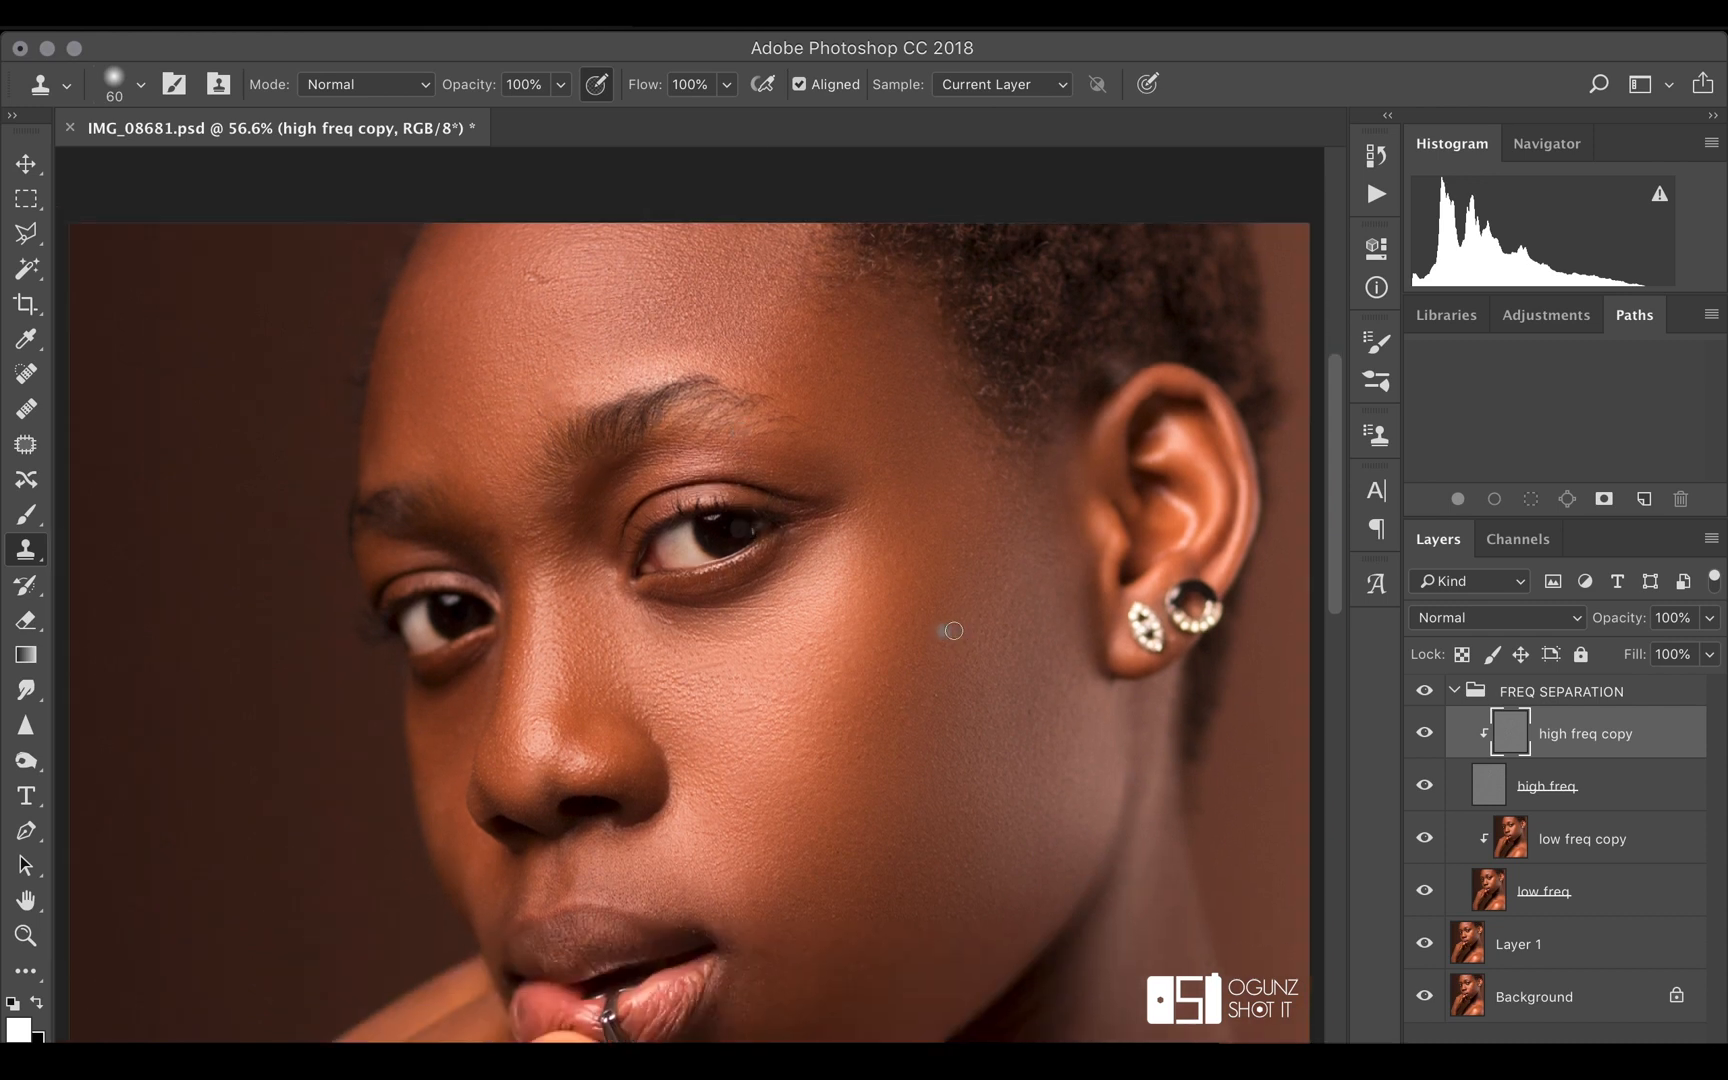
{"action": "left_click", "coordinate": [1580, 850]}
{"action": "left_click", "coordinate": [26, 515]}
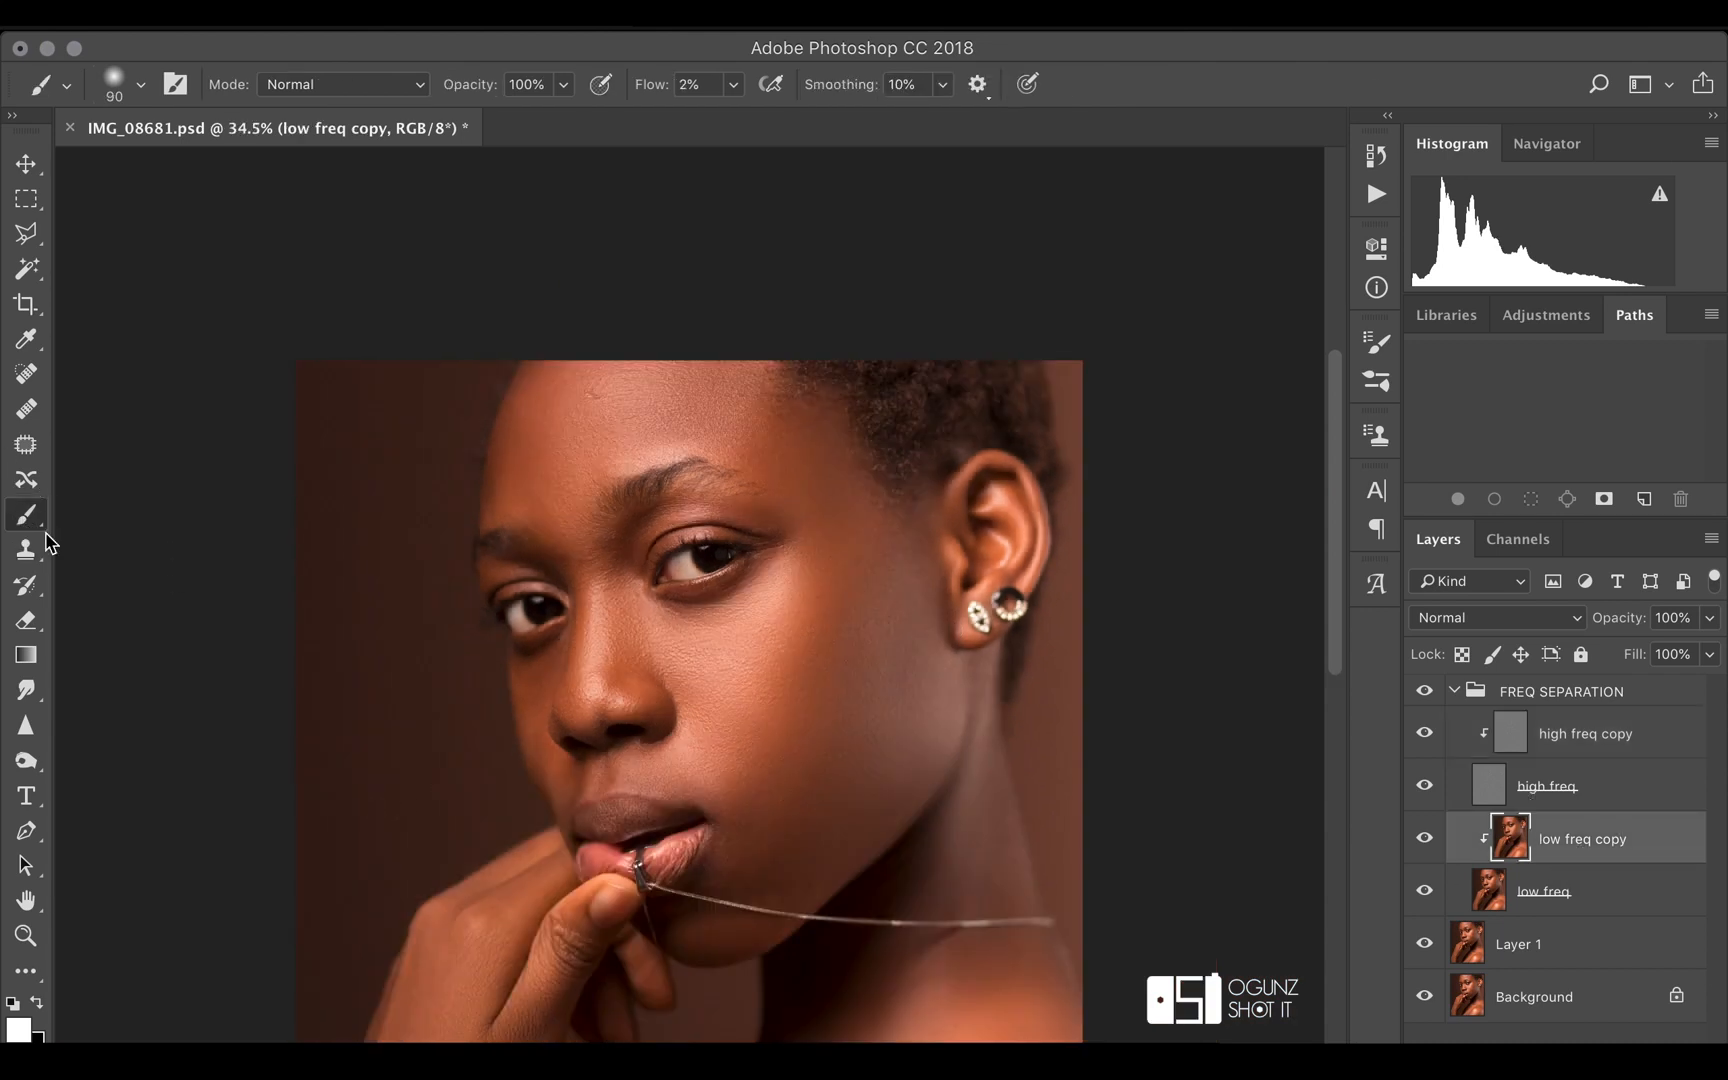
{"action": "key", "text": "bracketright"}
{"action": "left_click_drag", "start_coordinate": [541, 750], "coordinate": [563, 795]}
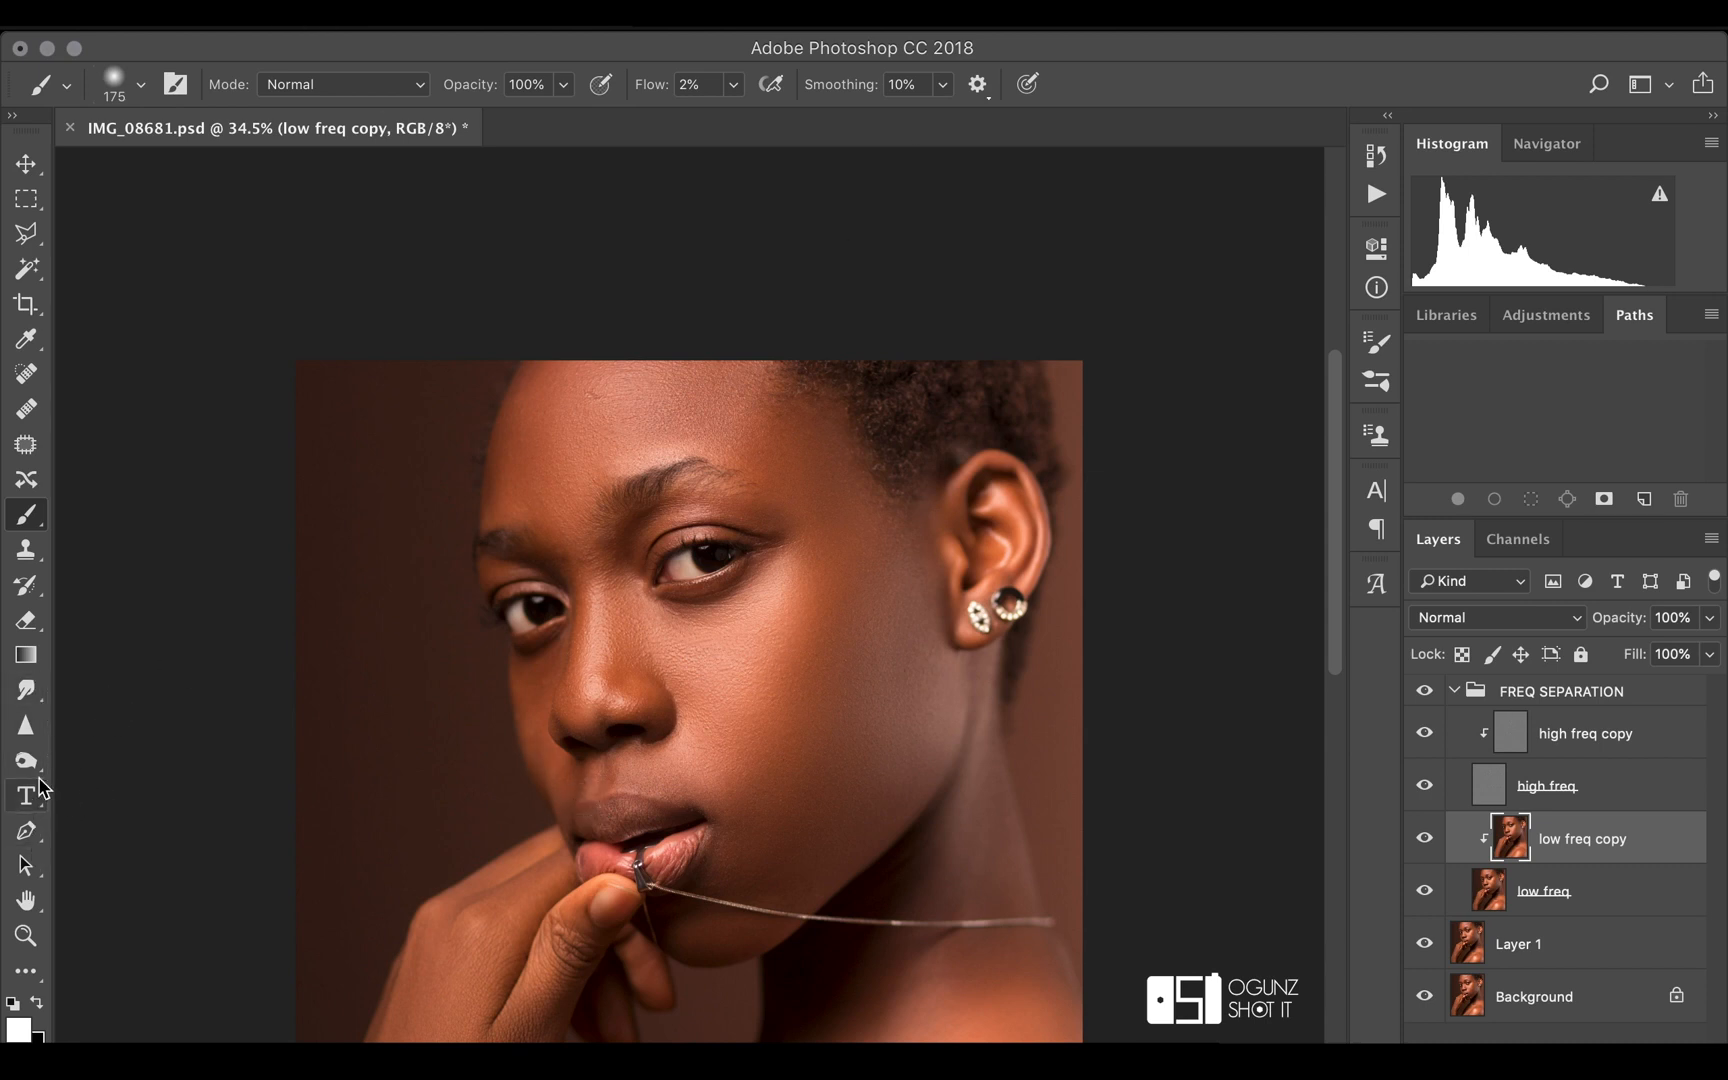
Blend the broad tones of the near cheek on the low freq copy with a 400-pixel Mixer Brush
{"action": "left_click", "coordinate": [25, 973]}
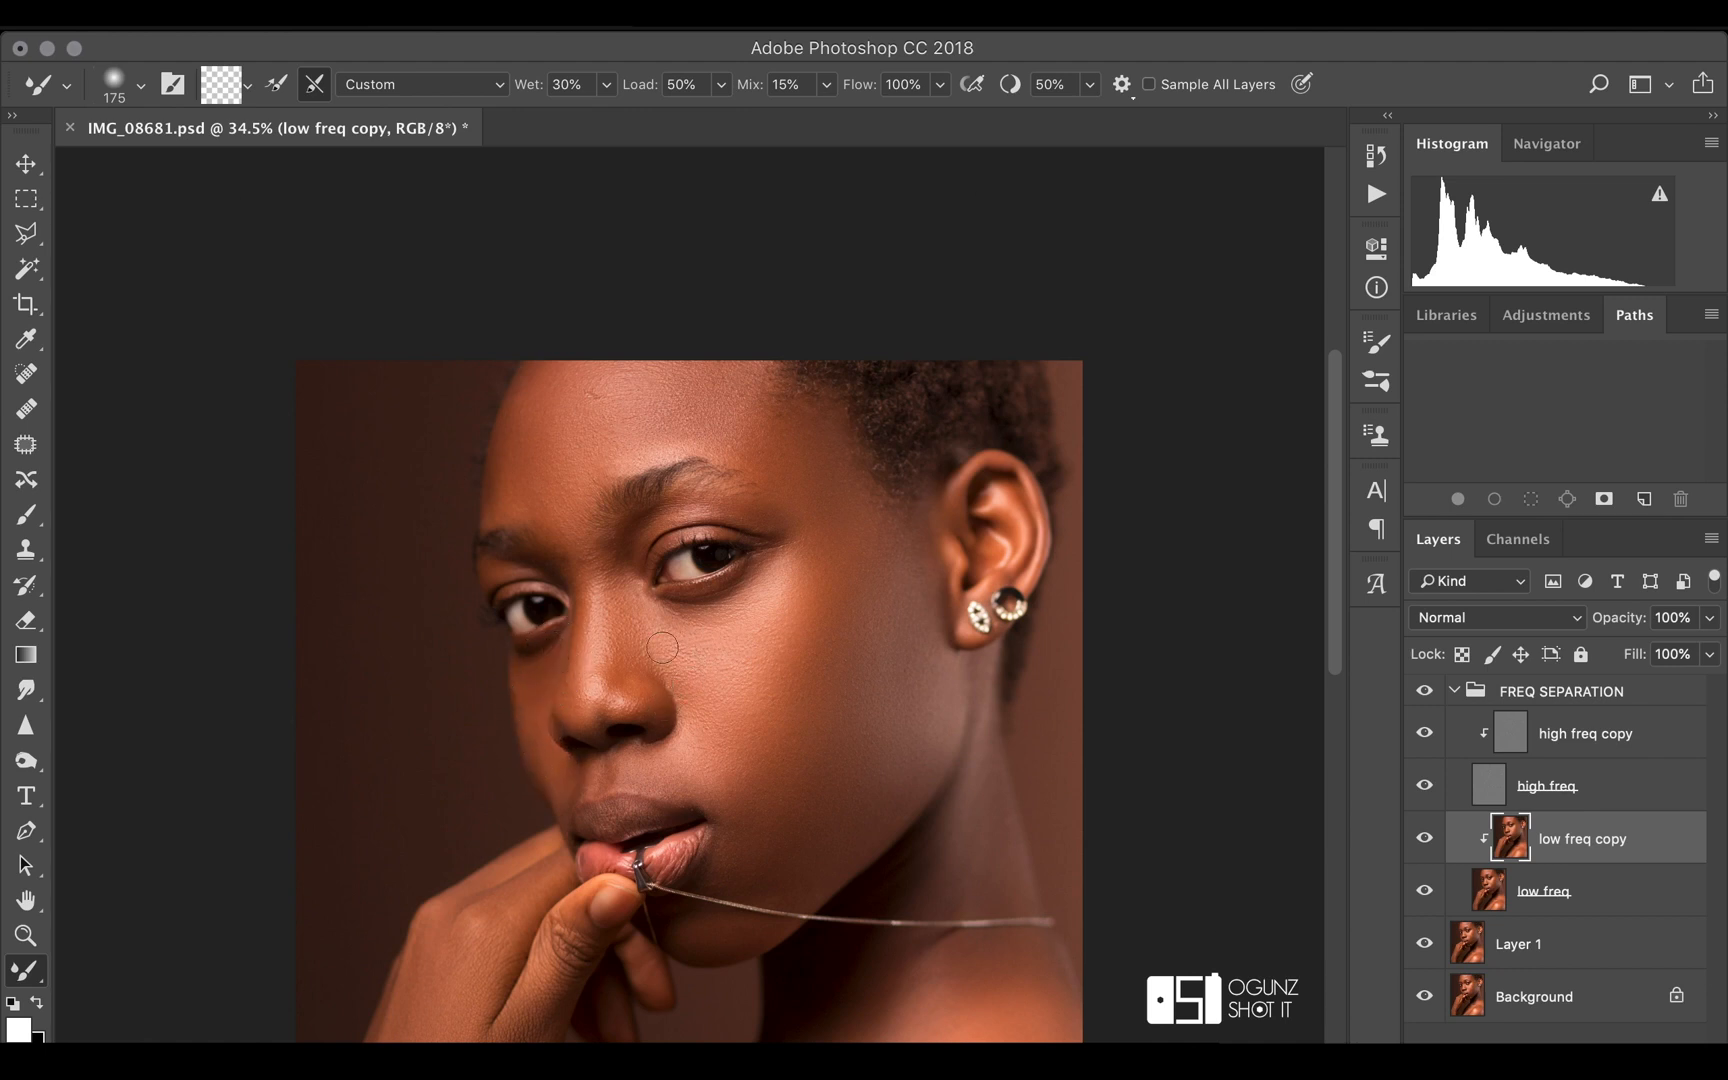
{"action": "key", "text": "bracketleft"}
{"action": "key", "text": "bracketright"}
{"action": "key", "text": "bracketright"}
{"action": "scroll", "coordinate": [798, 624], "scroll_direction": "down", "scroll_amount": 2}
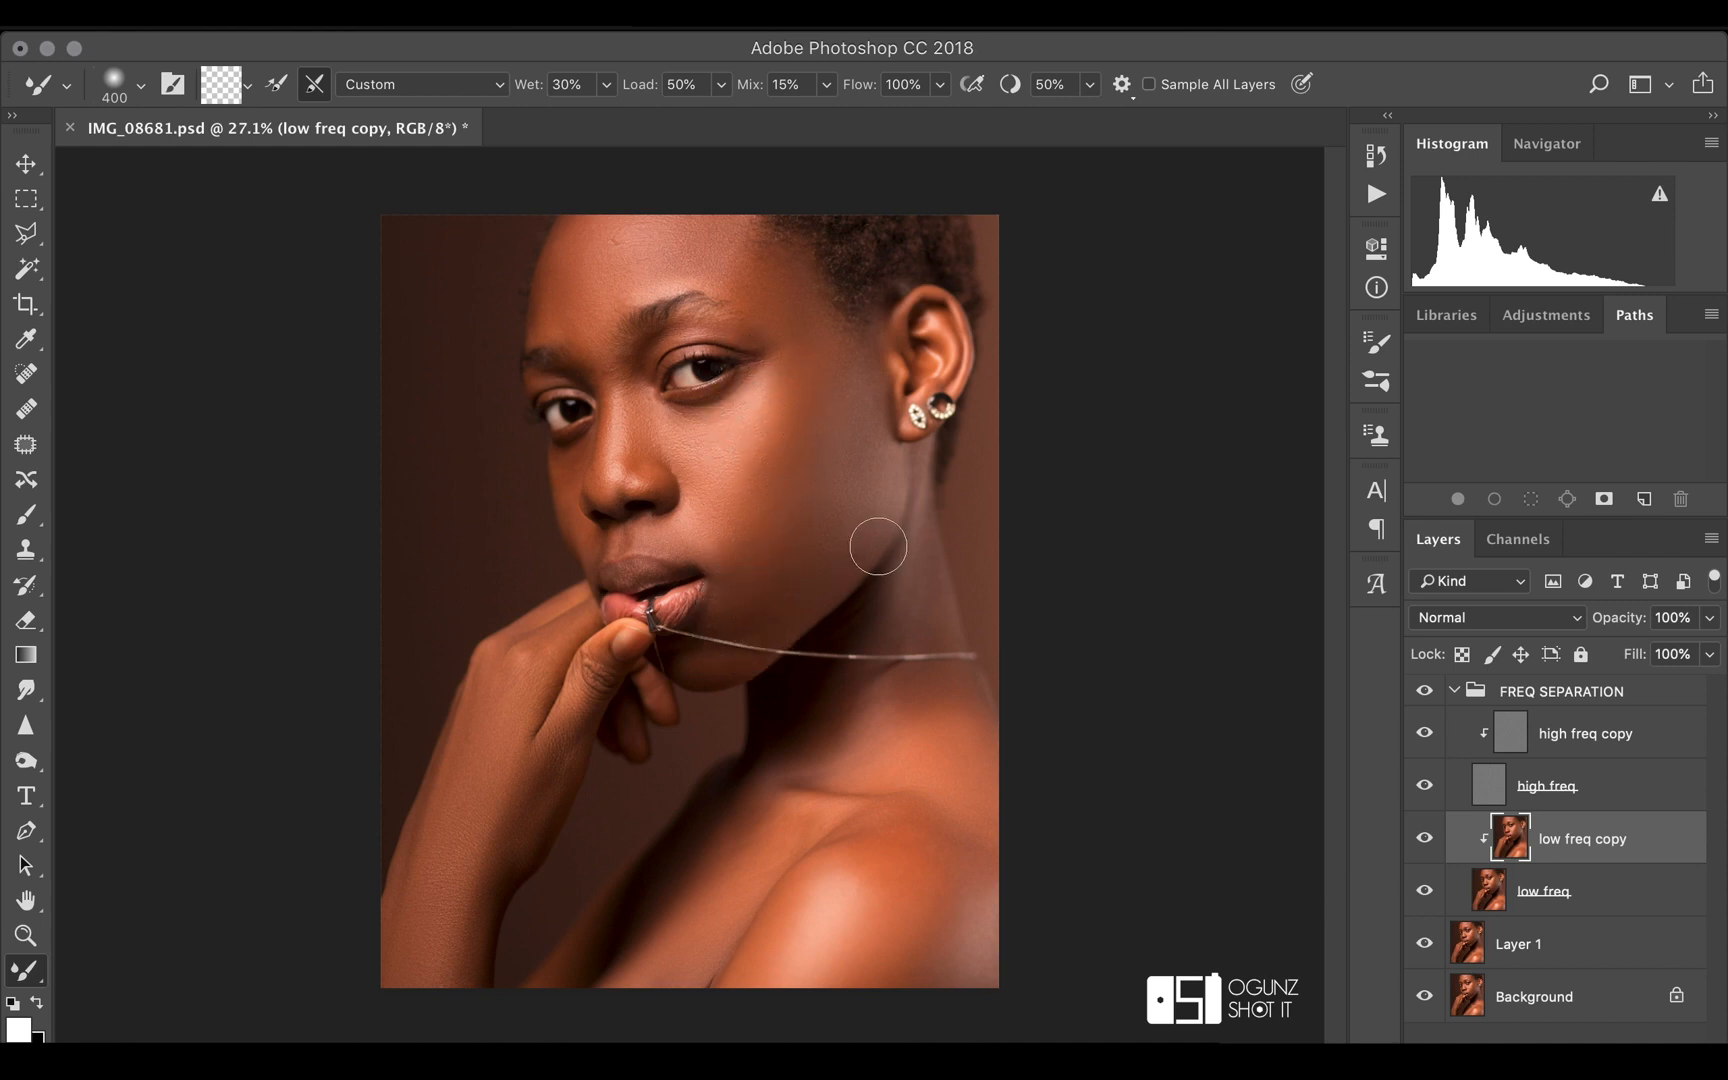
{"action": "scroll", "coordinate": [878, 546], "scroll_direction": "down", "scroll_amount": 1}
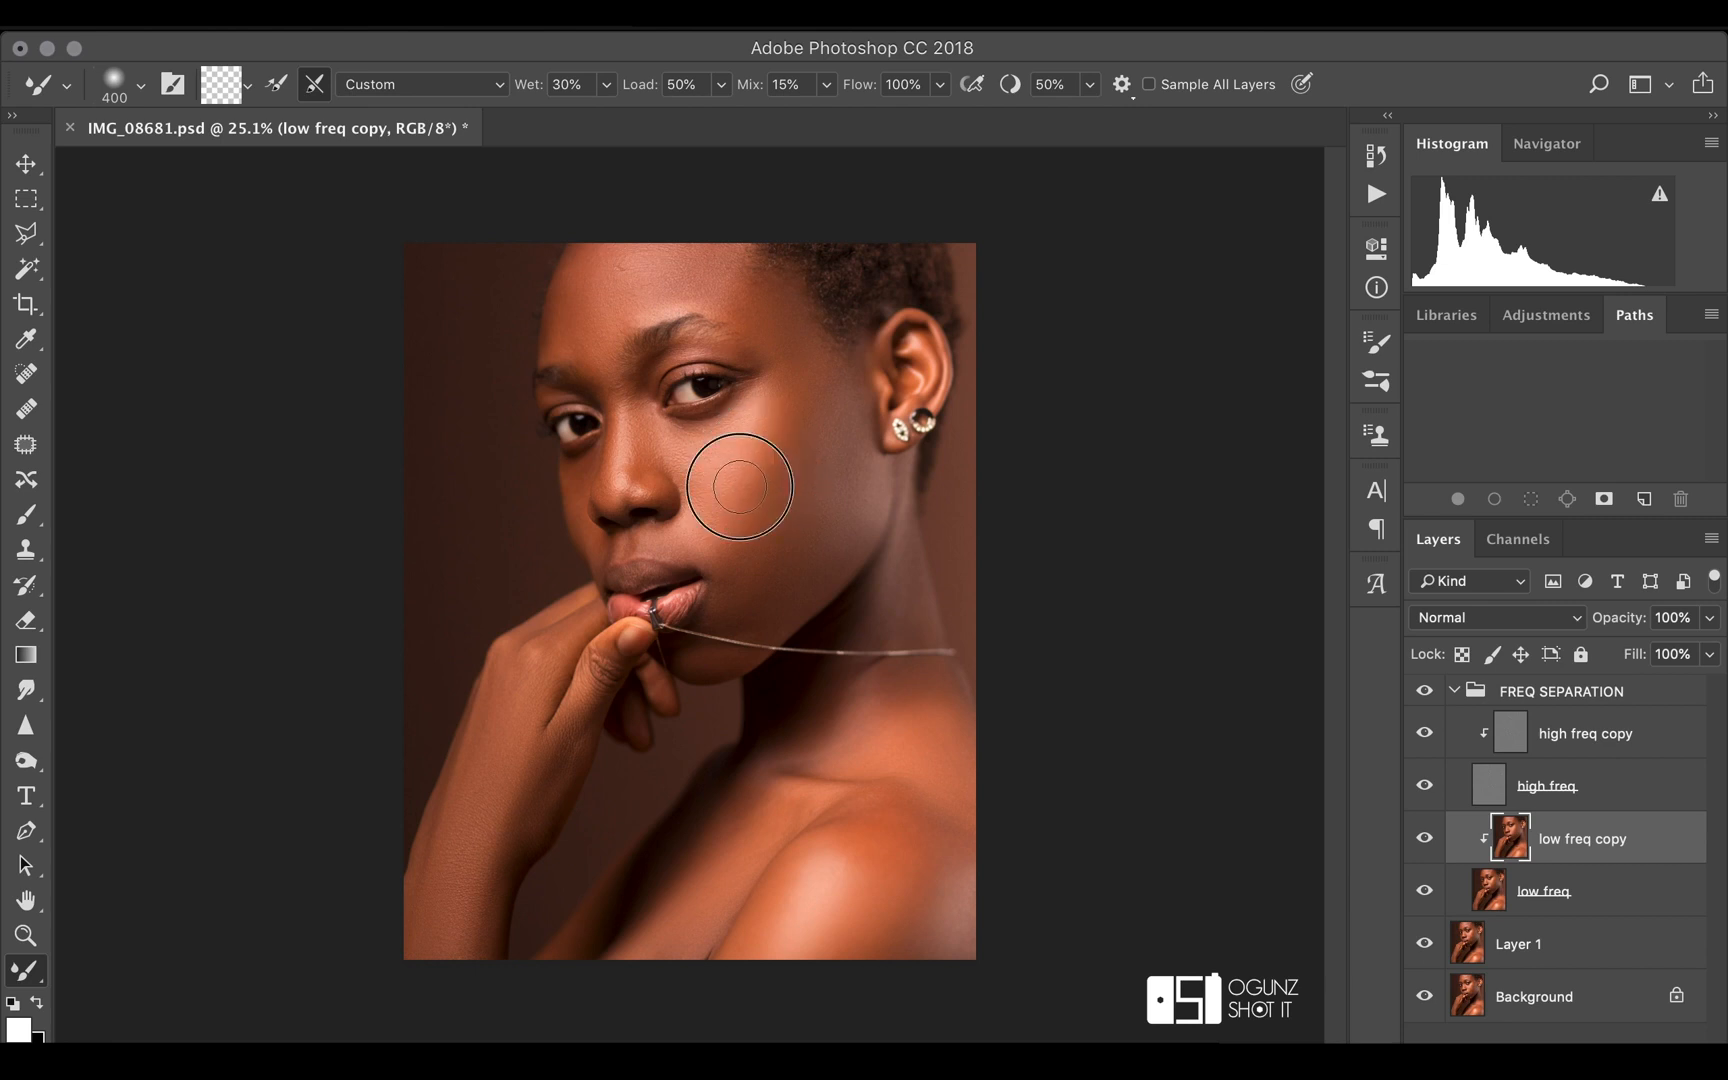
{"action": "mouse_move", "coordinate": [778, 521]}
{"action": "left_mouse_down"}
{"action": "mouse_move", "coordinate": [749, 550]}
{"action": "mouse_move", "coordinate": [752, 533]}
{"action": "mouse_move", "coordinate": [757, 555]}
{"action": "left_mouse_up"}
{"action": "scroll", "coordinate": [860, 560], "scroll_direction": "down", "scroll_amount": 3}
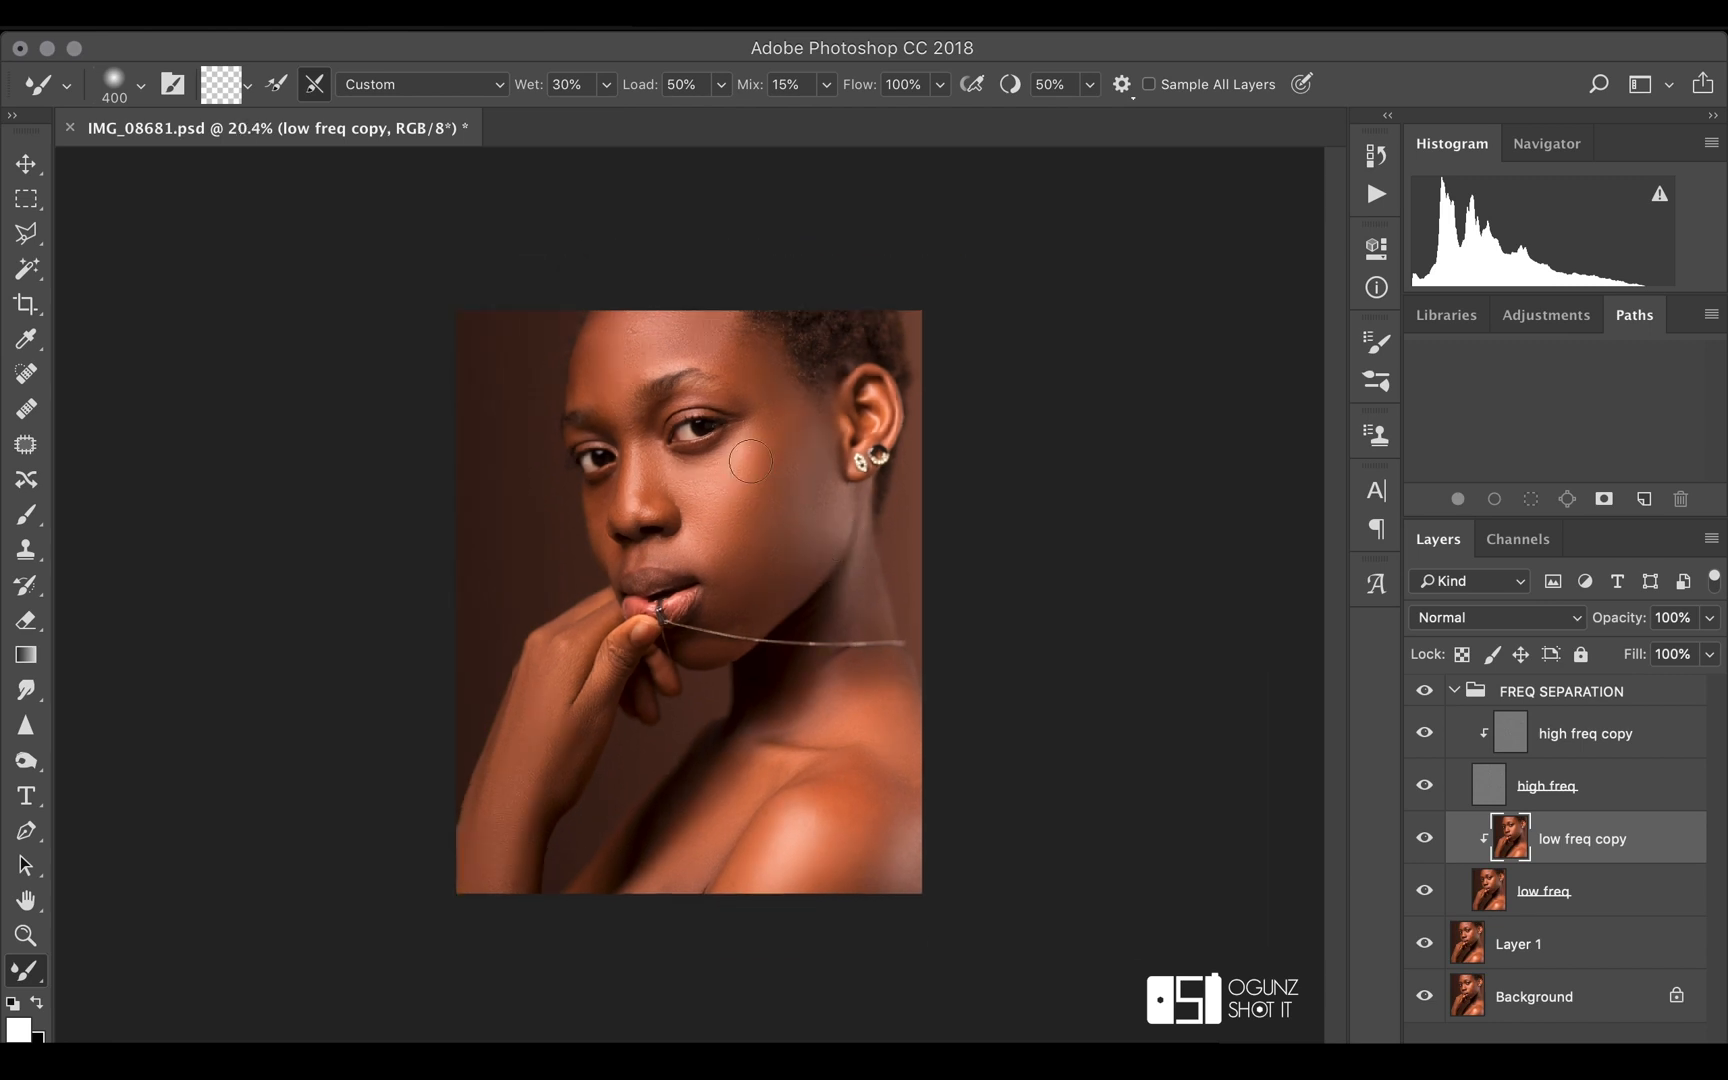
{"action": "left_click_drag", "start_coordinate": [756, 455], "coordinate": [716, 547]}
Collapse the FREQ SEPARATION group and compare the portrait with the group hidden and shown
{"action": "left_click", "coordinate": [1454, 691]}
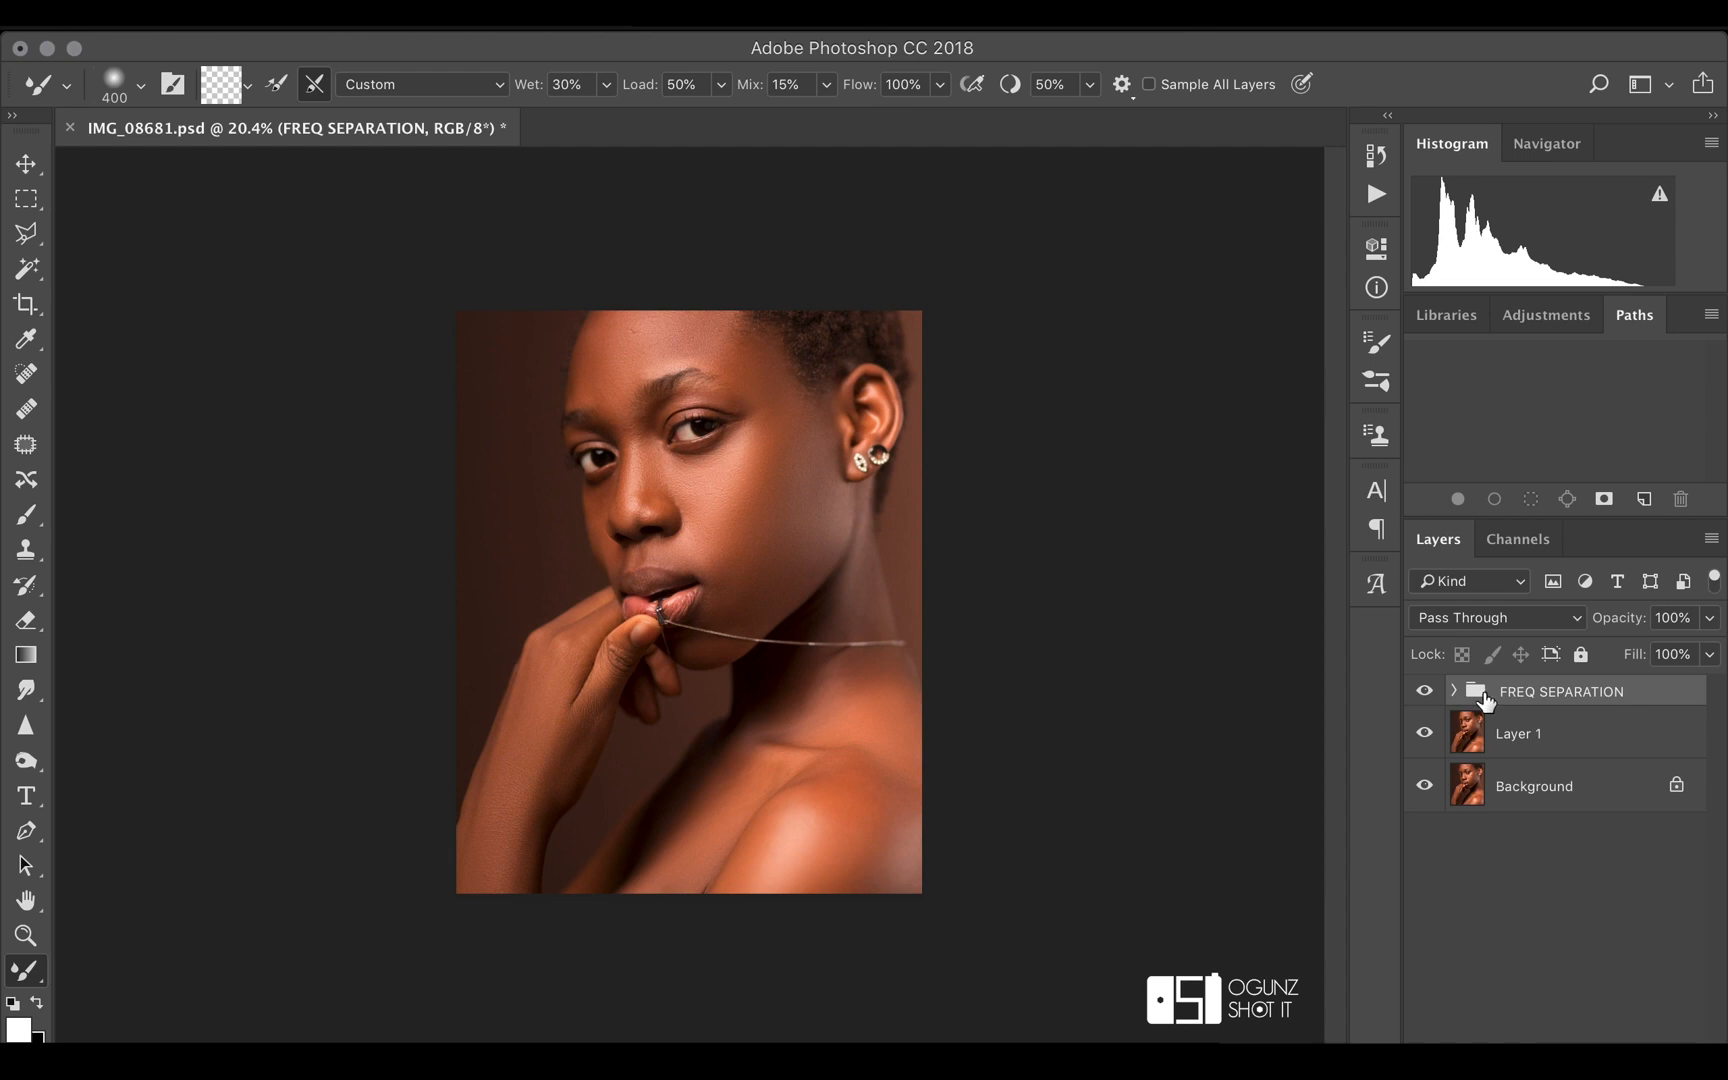
{"action": "left_click", "coordinate": [1438, 689]}
{"action": "left_click", "coordinate": [1438, 689]}
{"action": "left_click", "coordinate": [1438, 690]}
{"action": "left_click", "coordinate": [1438, 690]}
{"action": "left_click", "coordinate": [1438, 690]}
{"action": "left_click", "coordinate": [1438, 690]}
Create a new group above FREQ SEPARATION and name it DNB
{"action": "key", "text": "super+g"}
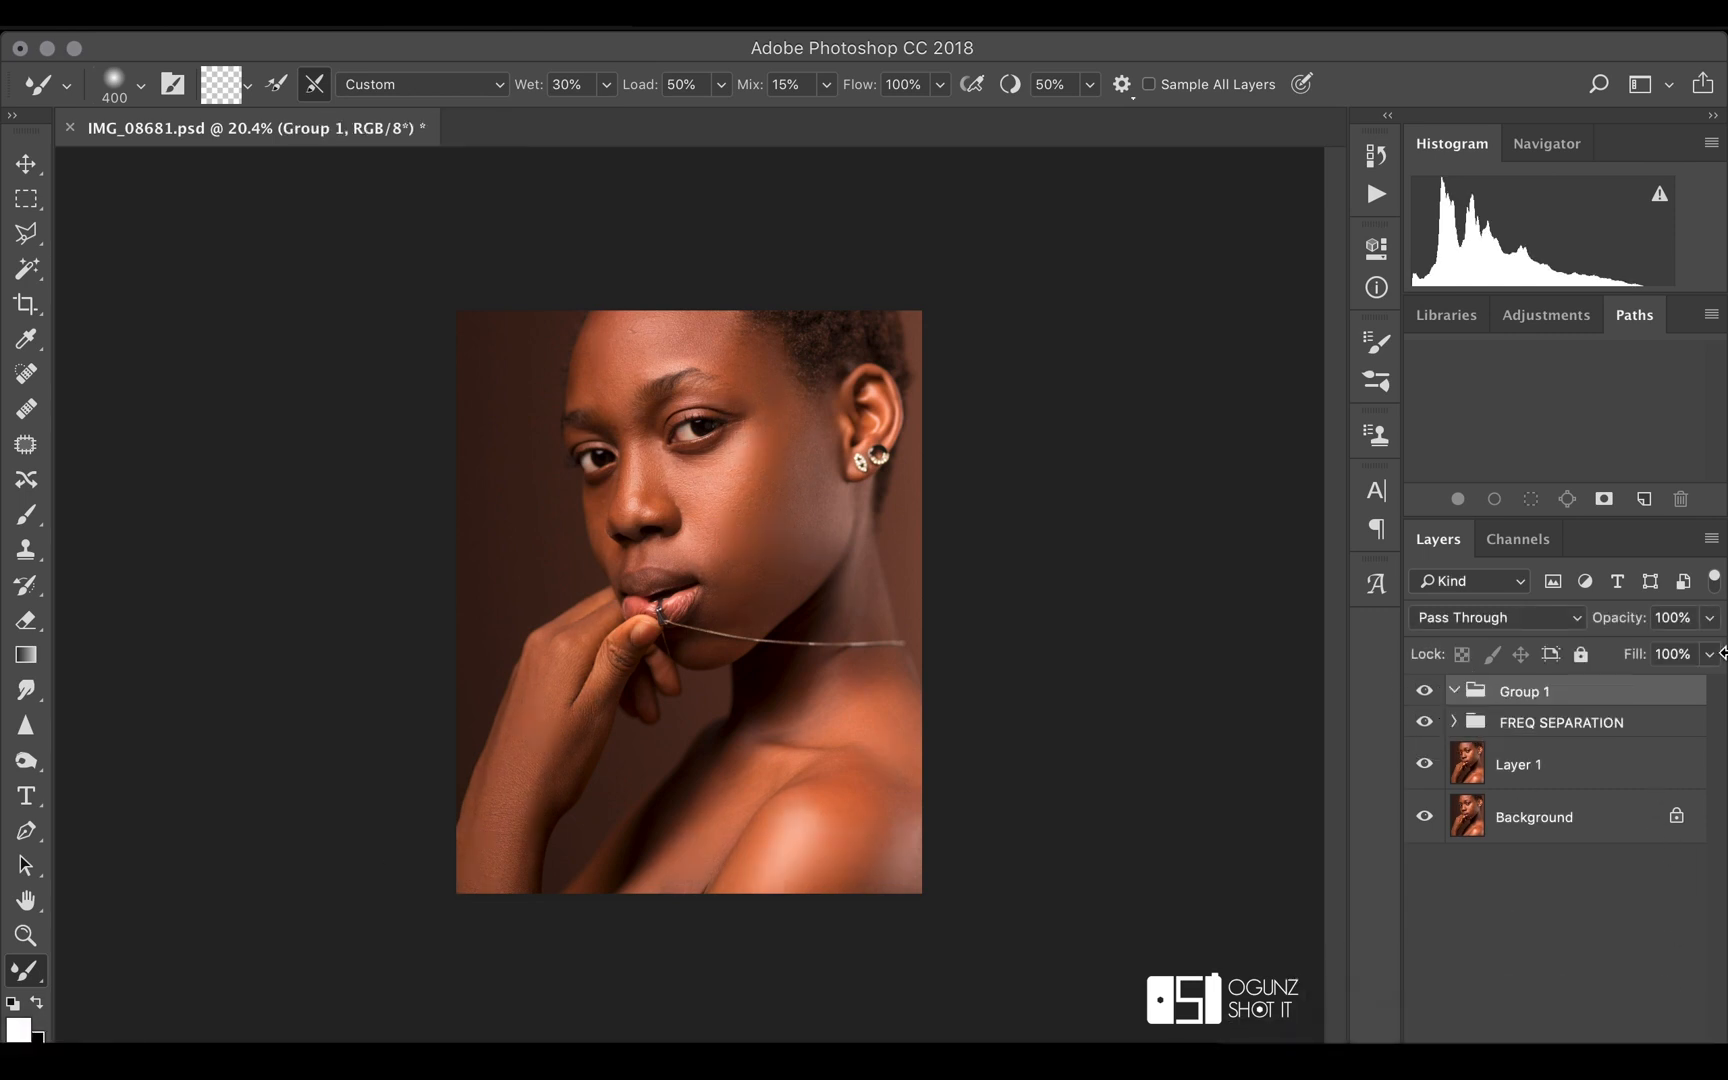
{"action": "double_click", "coordinate": [1524, 691]}
{"action": "type", "text": "D"}
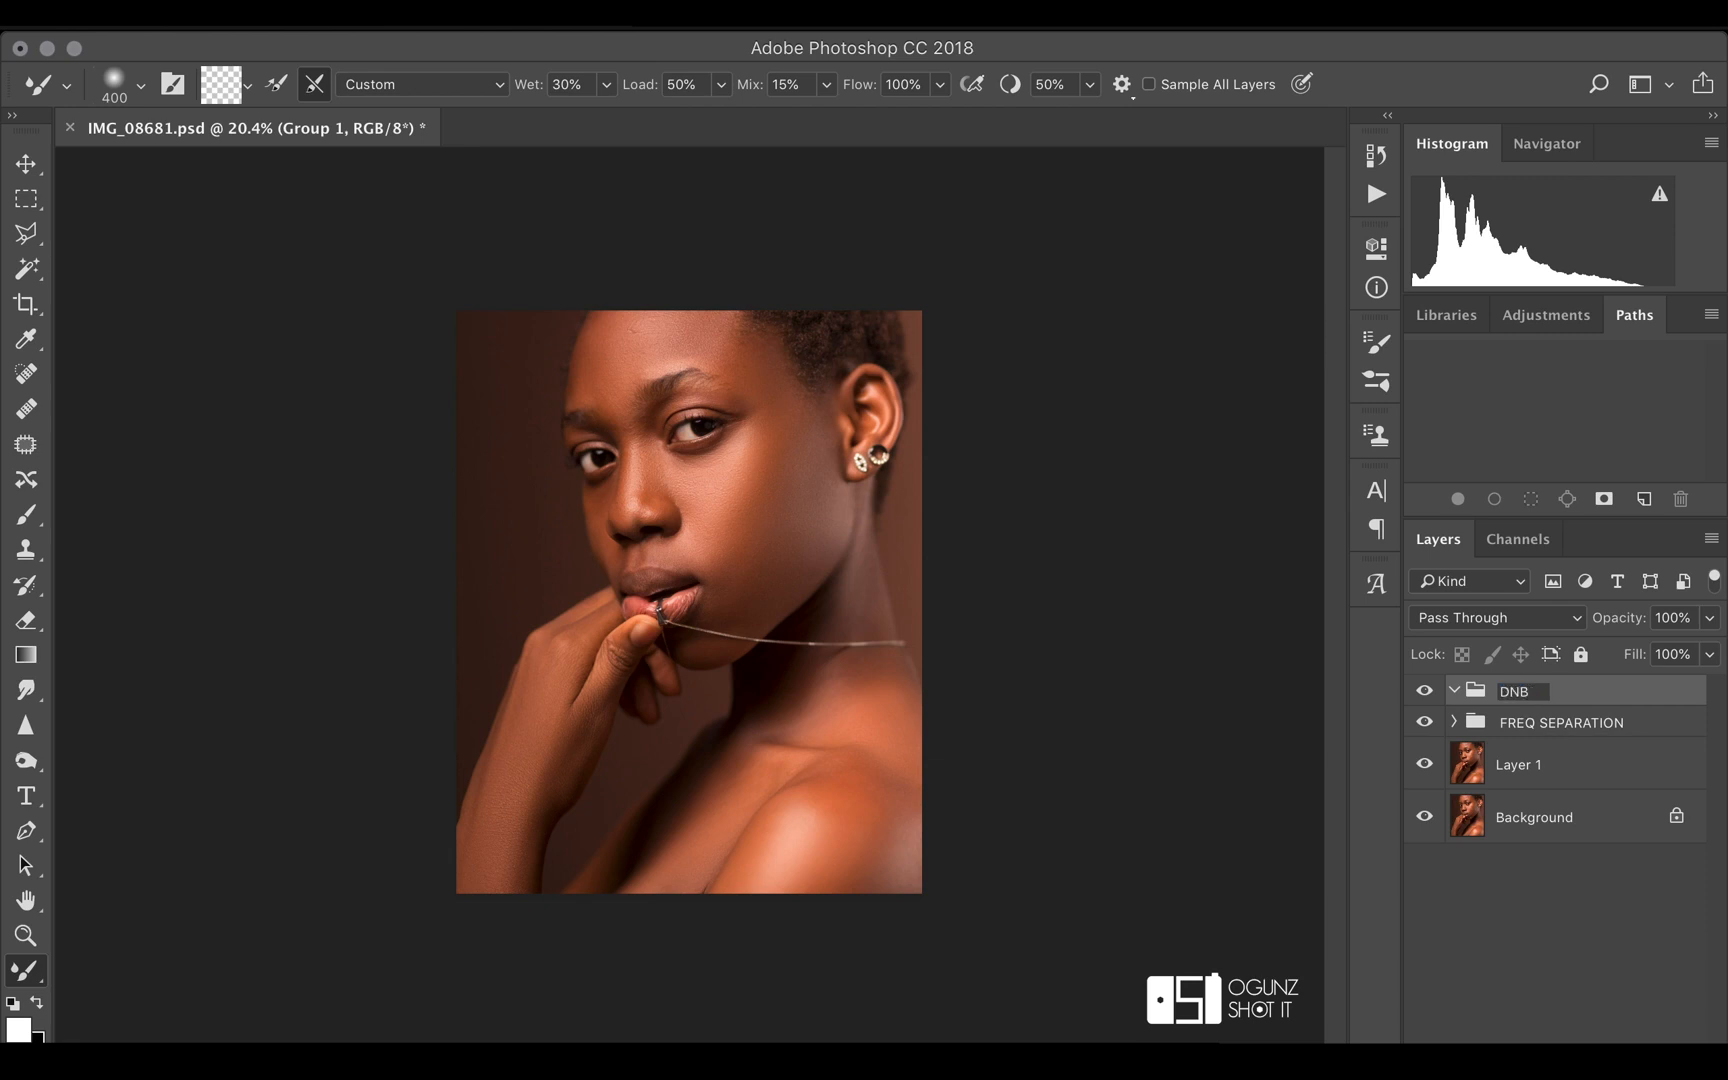
{"action": "type", "text": "NB"}
{"action": "key", "text": "Return"}
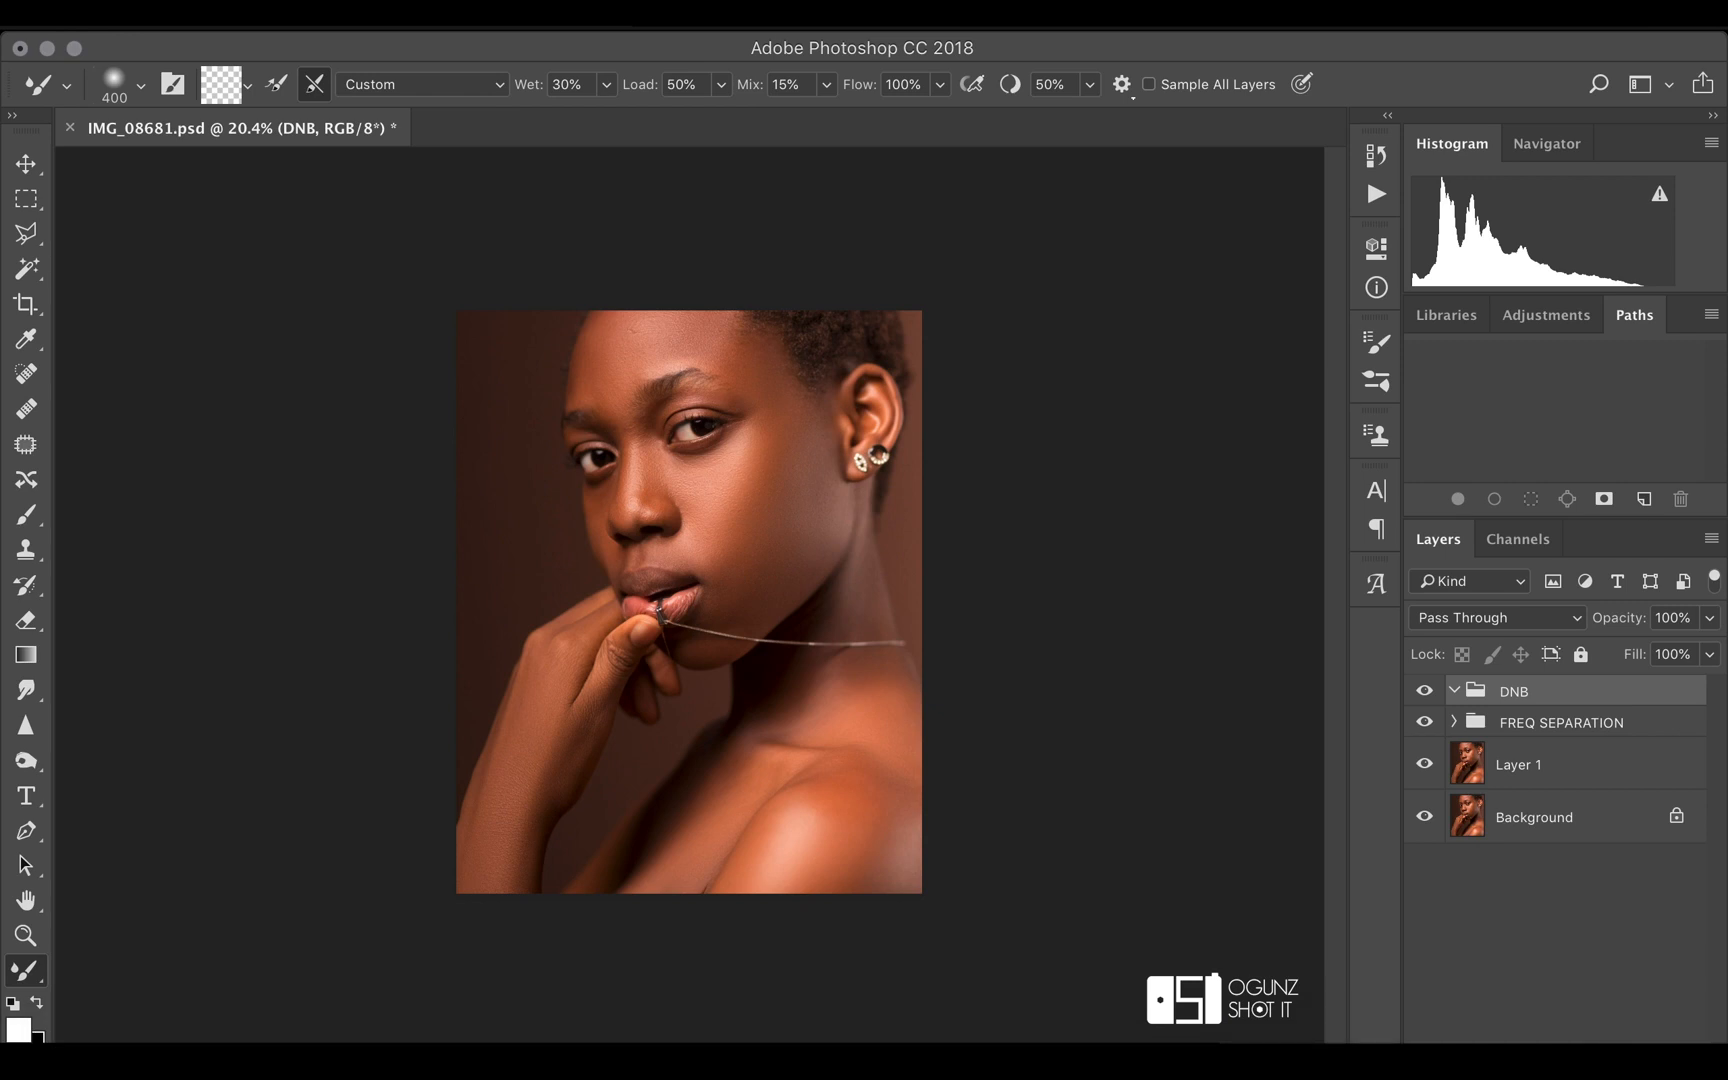
Add a Gradient Map adjustment layer inside the DNB group using the Black, White preset
{"action": "left_click", "coordinate": [1567, 1058]}
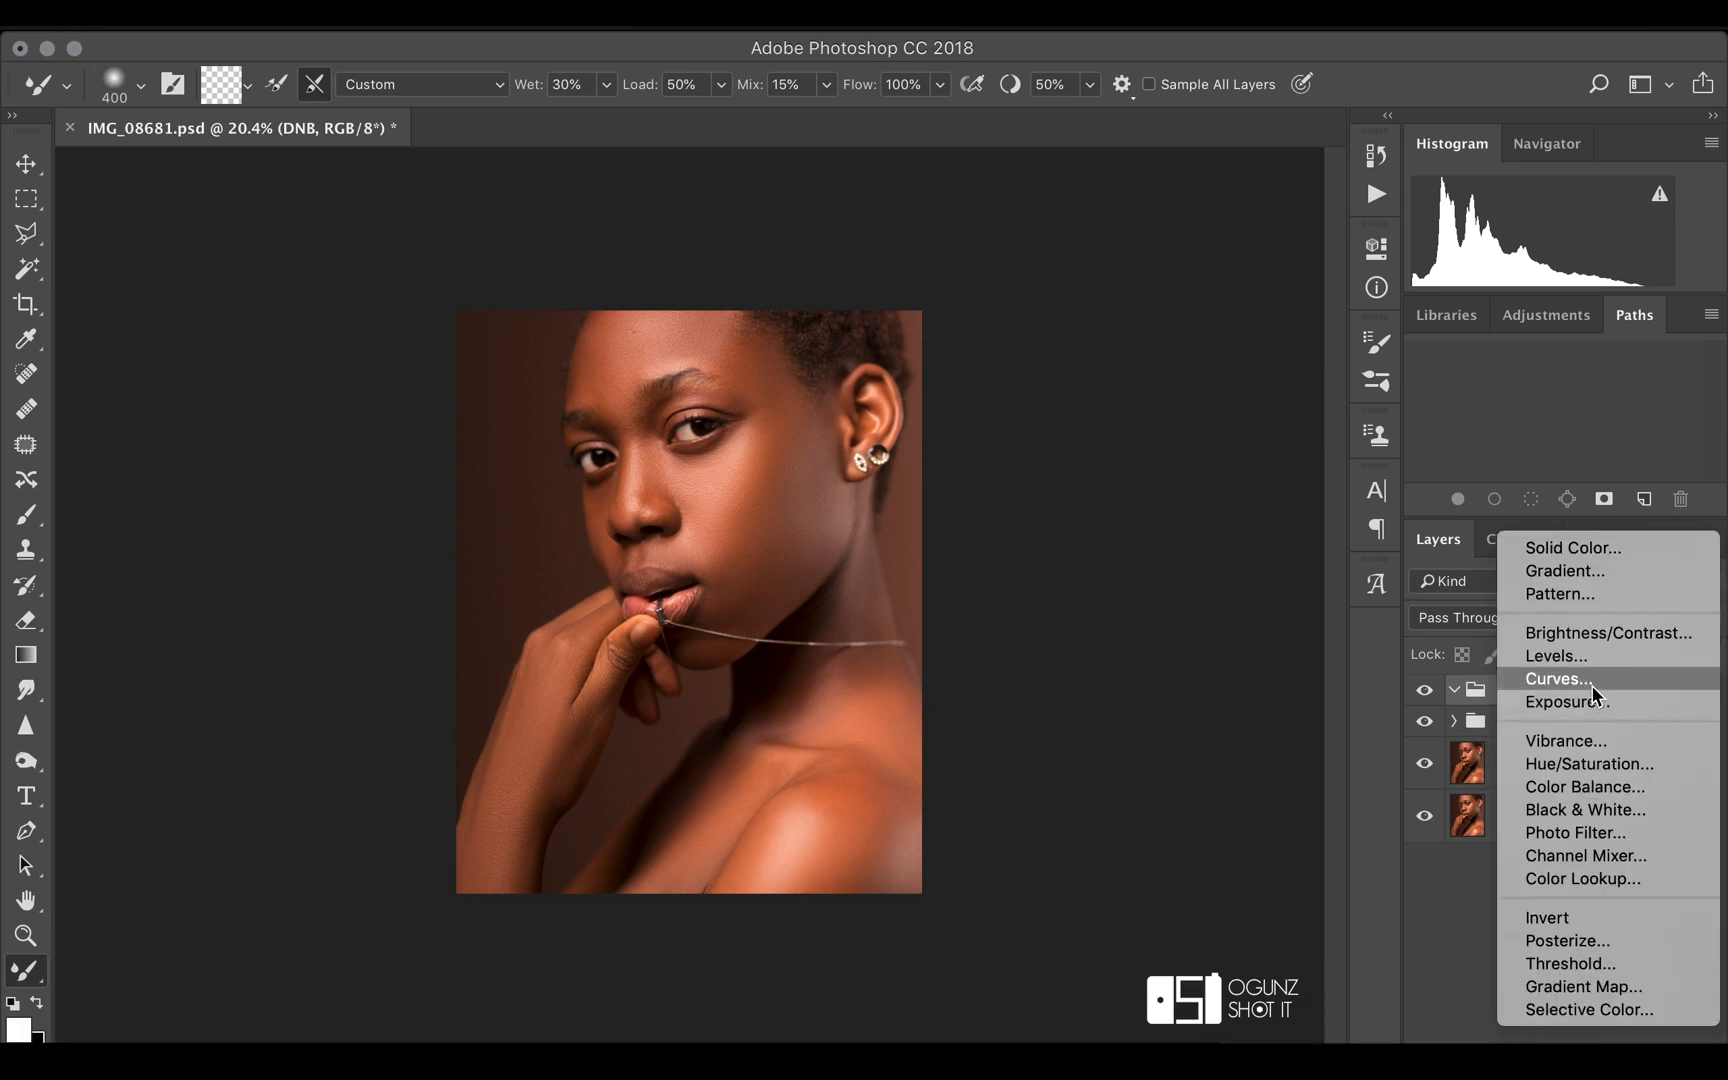
{"action": "left_click", "coordinate": [1469, 856]}
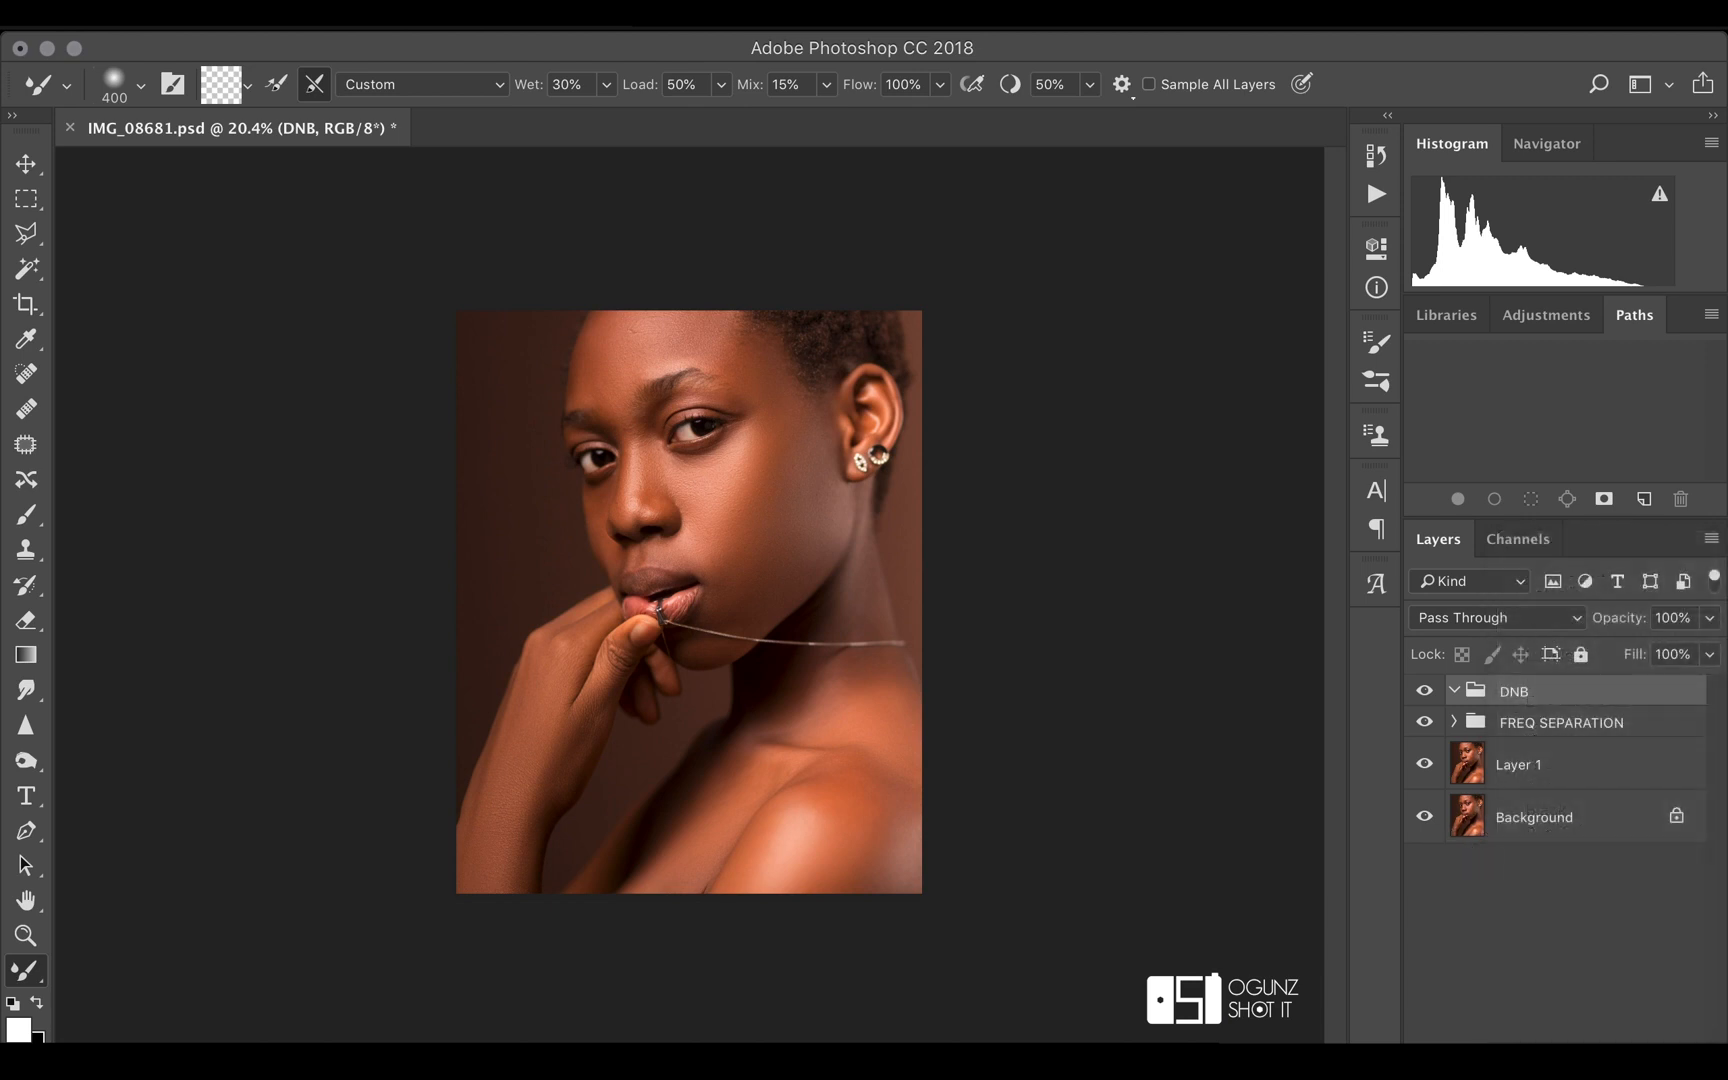
{"action": "left_click", "coordinate": [1570, 1056]}
{"action": "left_click", "coordinate": [1602, 986]}
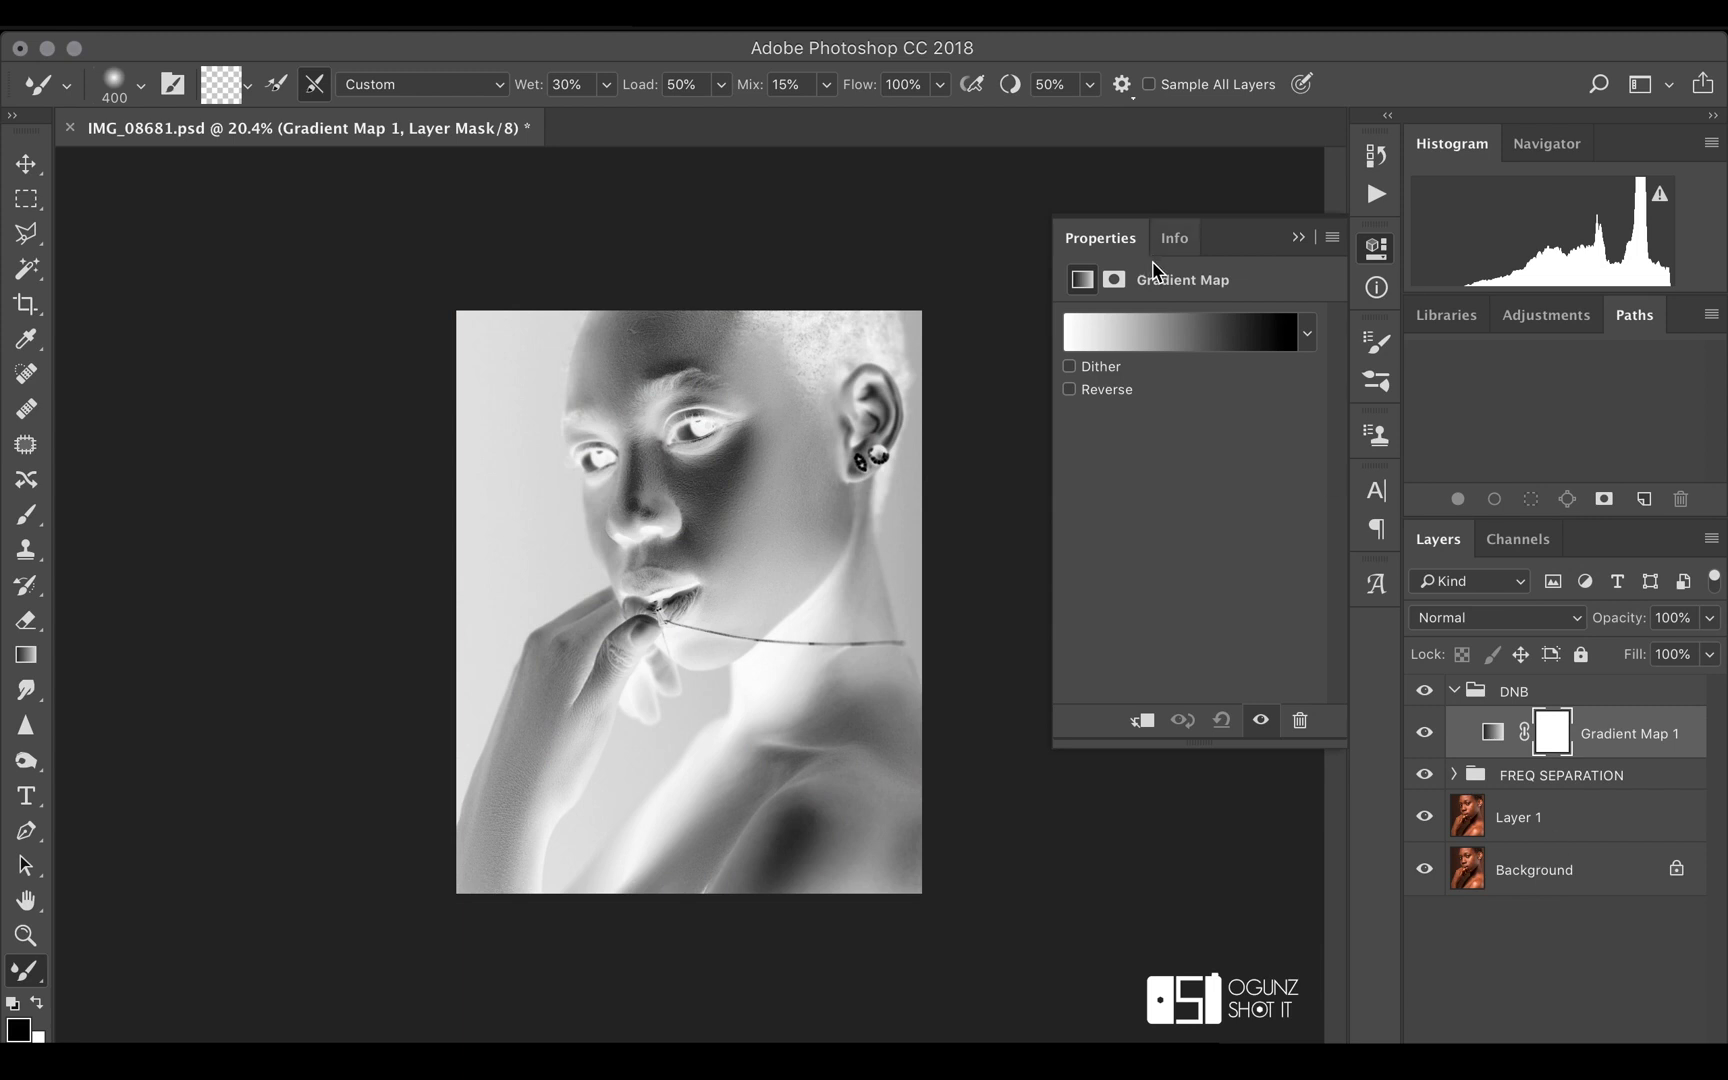
{"action": "left_click", "coordinate": [1157, 320]}
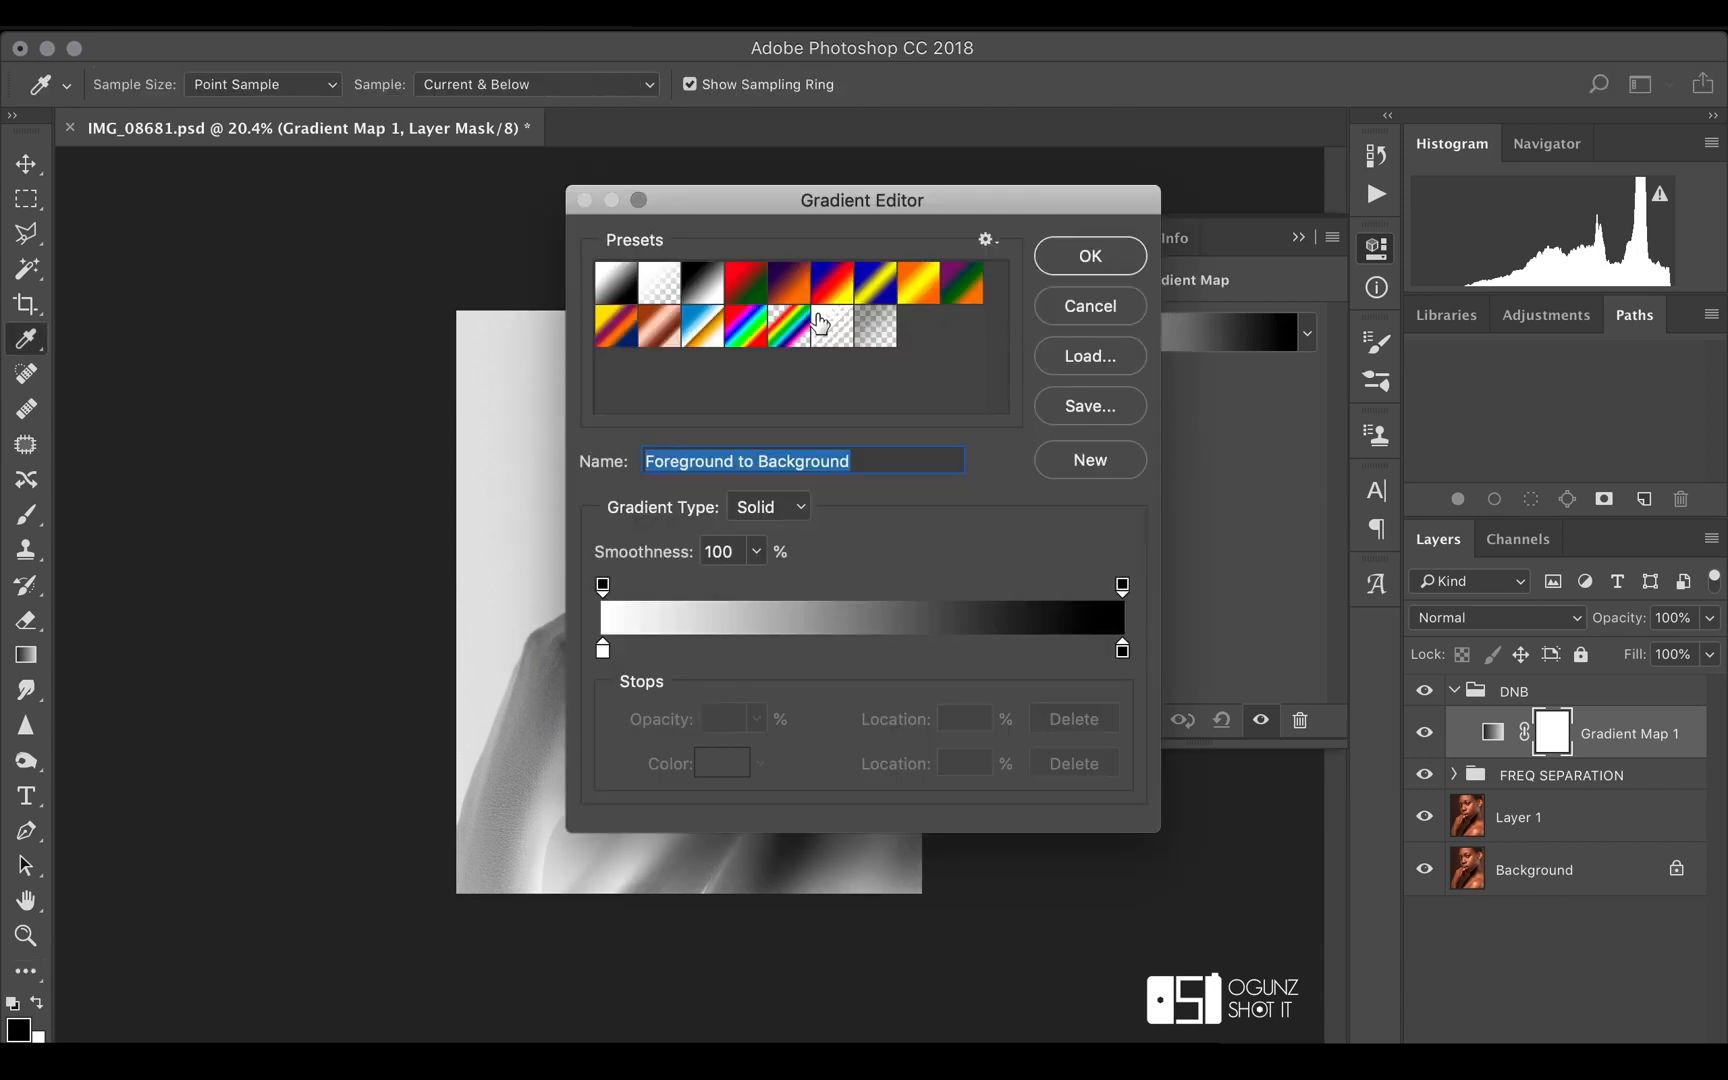
{"action": "left_click", "coordinate": [706, 302]}
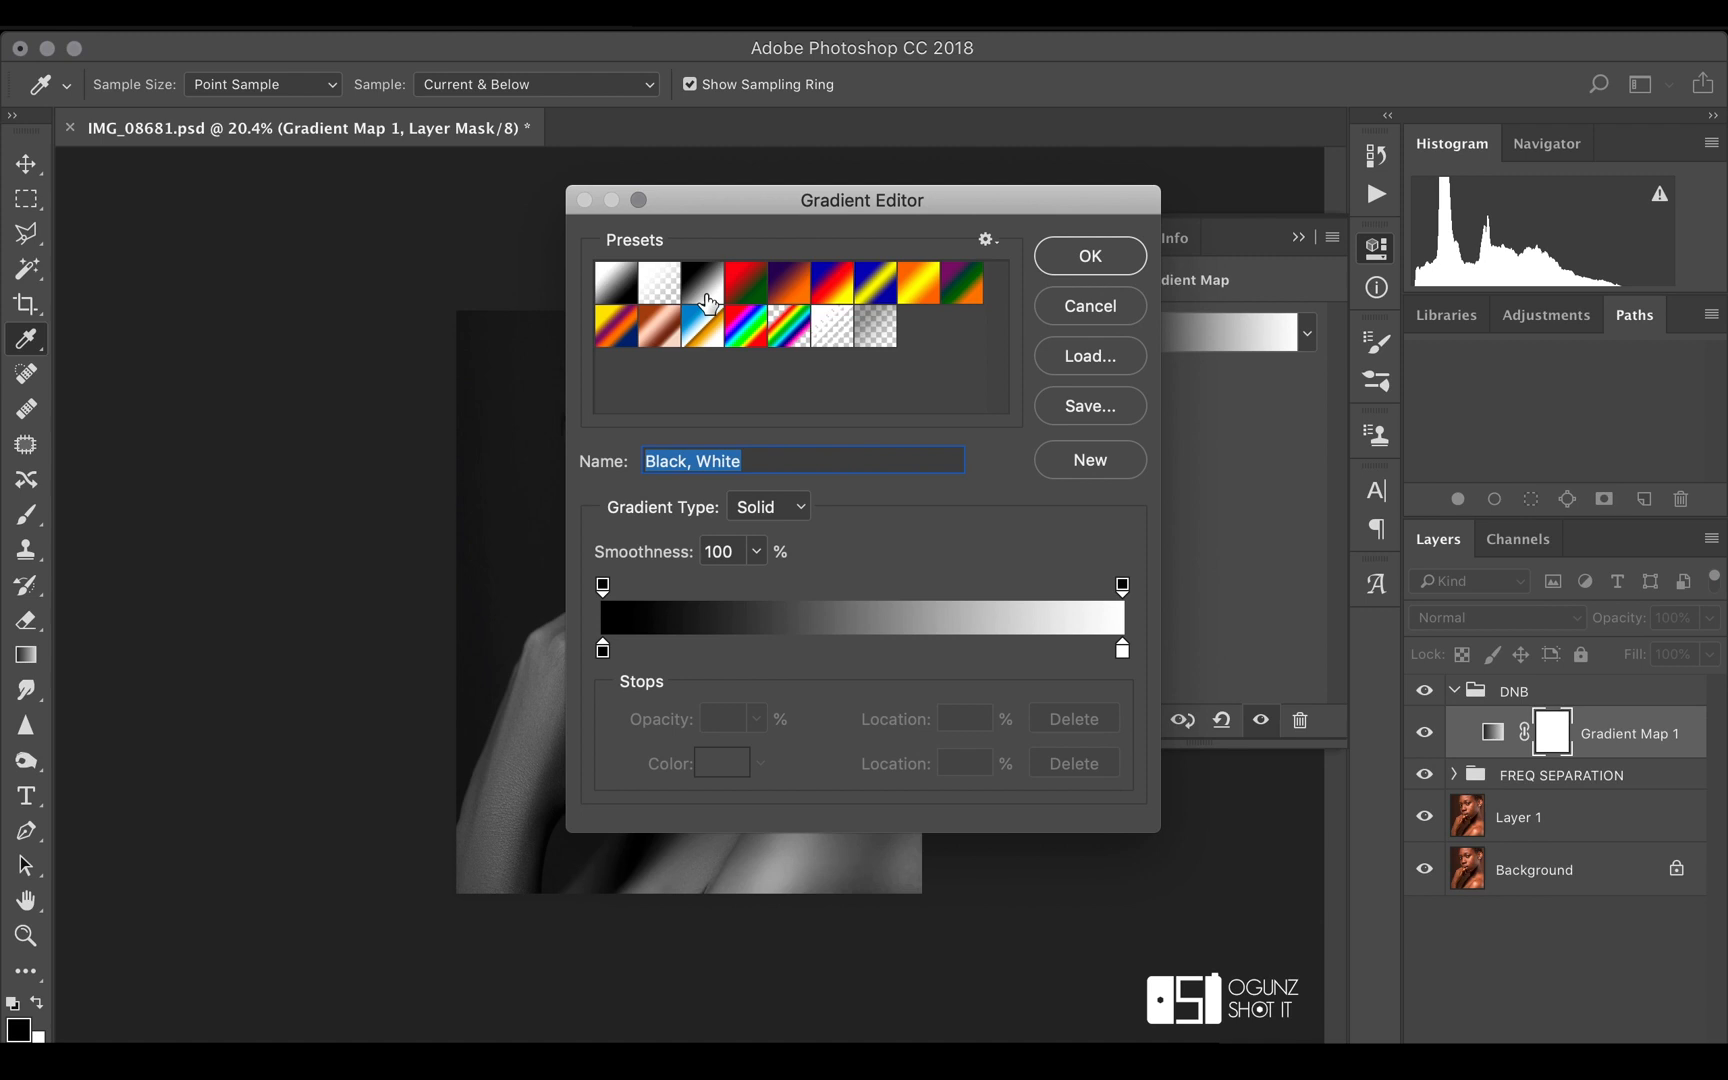
{"action": "left_click", "coordinate": [1116, 263]}
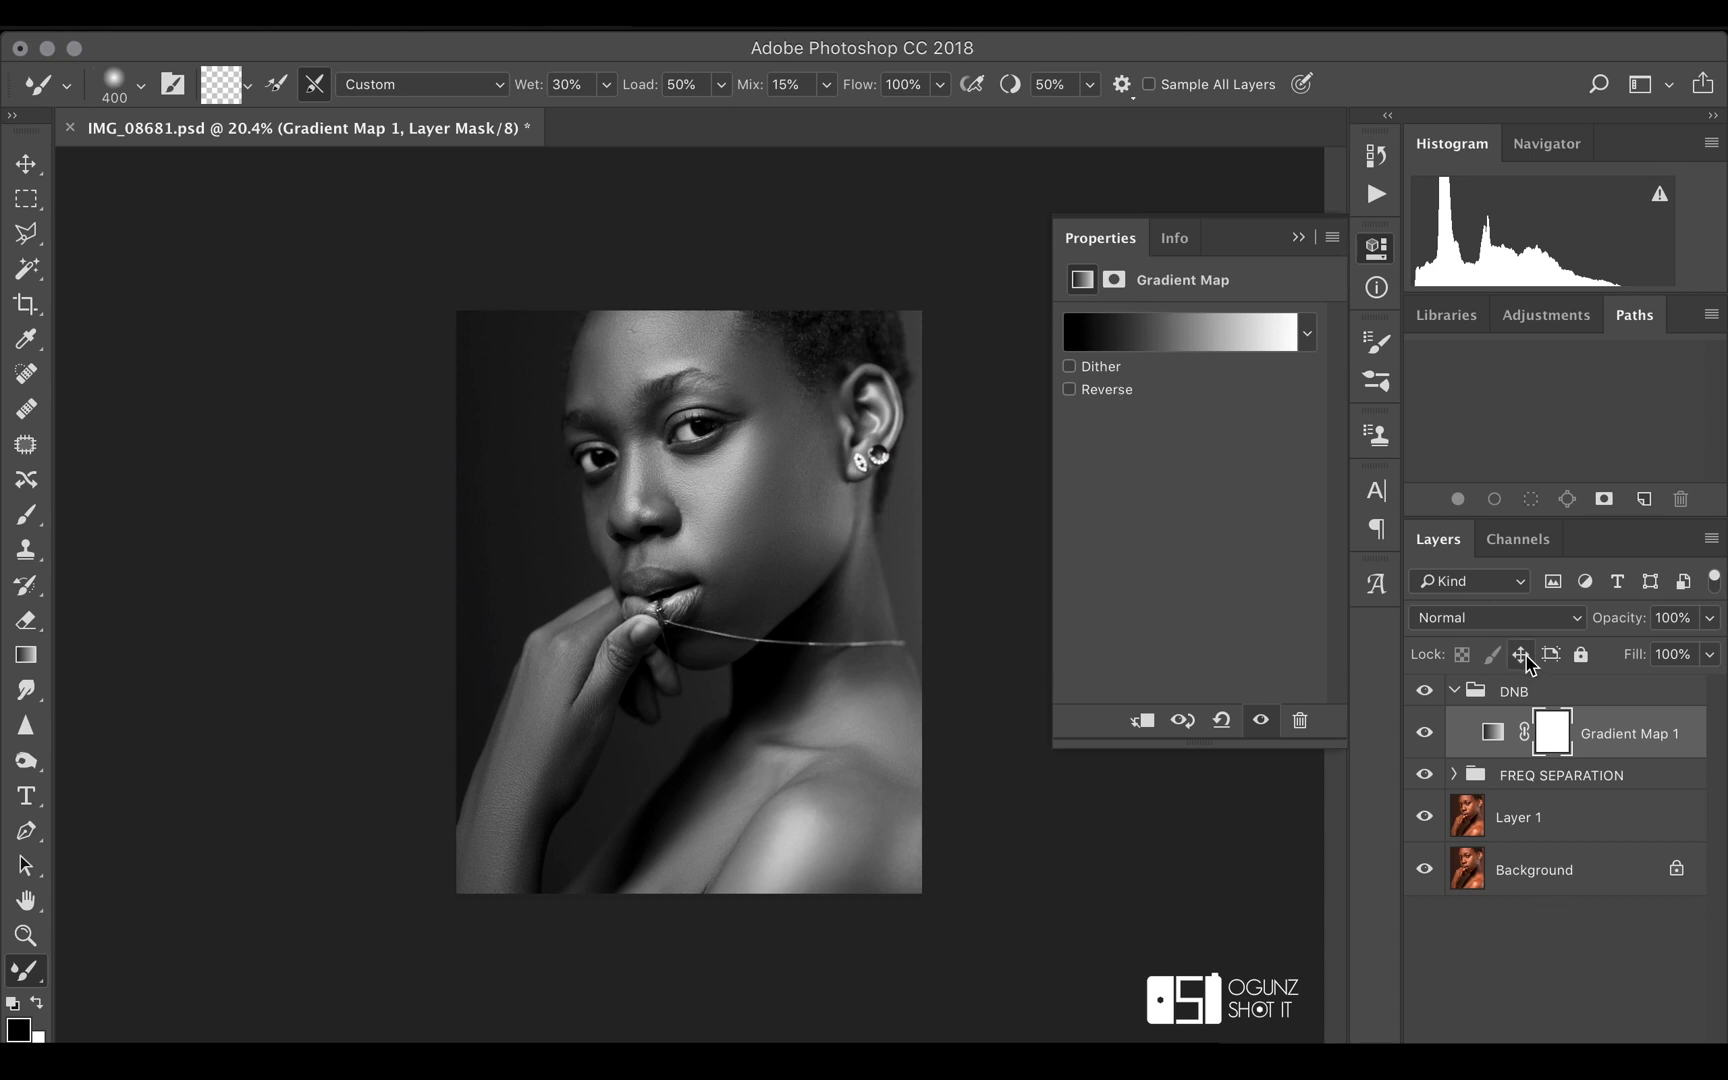
Set the Gradient Map layer's blend mode to Luminosity
{"action": "left_click", "coordinate": [1527, 618]}
{"action": "scroll", "coordinate": [1485, 900], "scroll_direction": "down", "scroll_amount": 5}
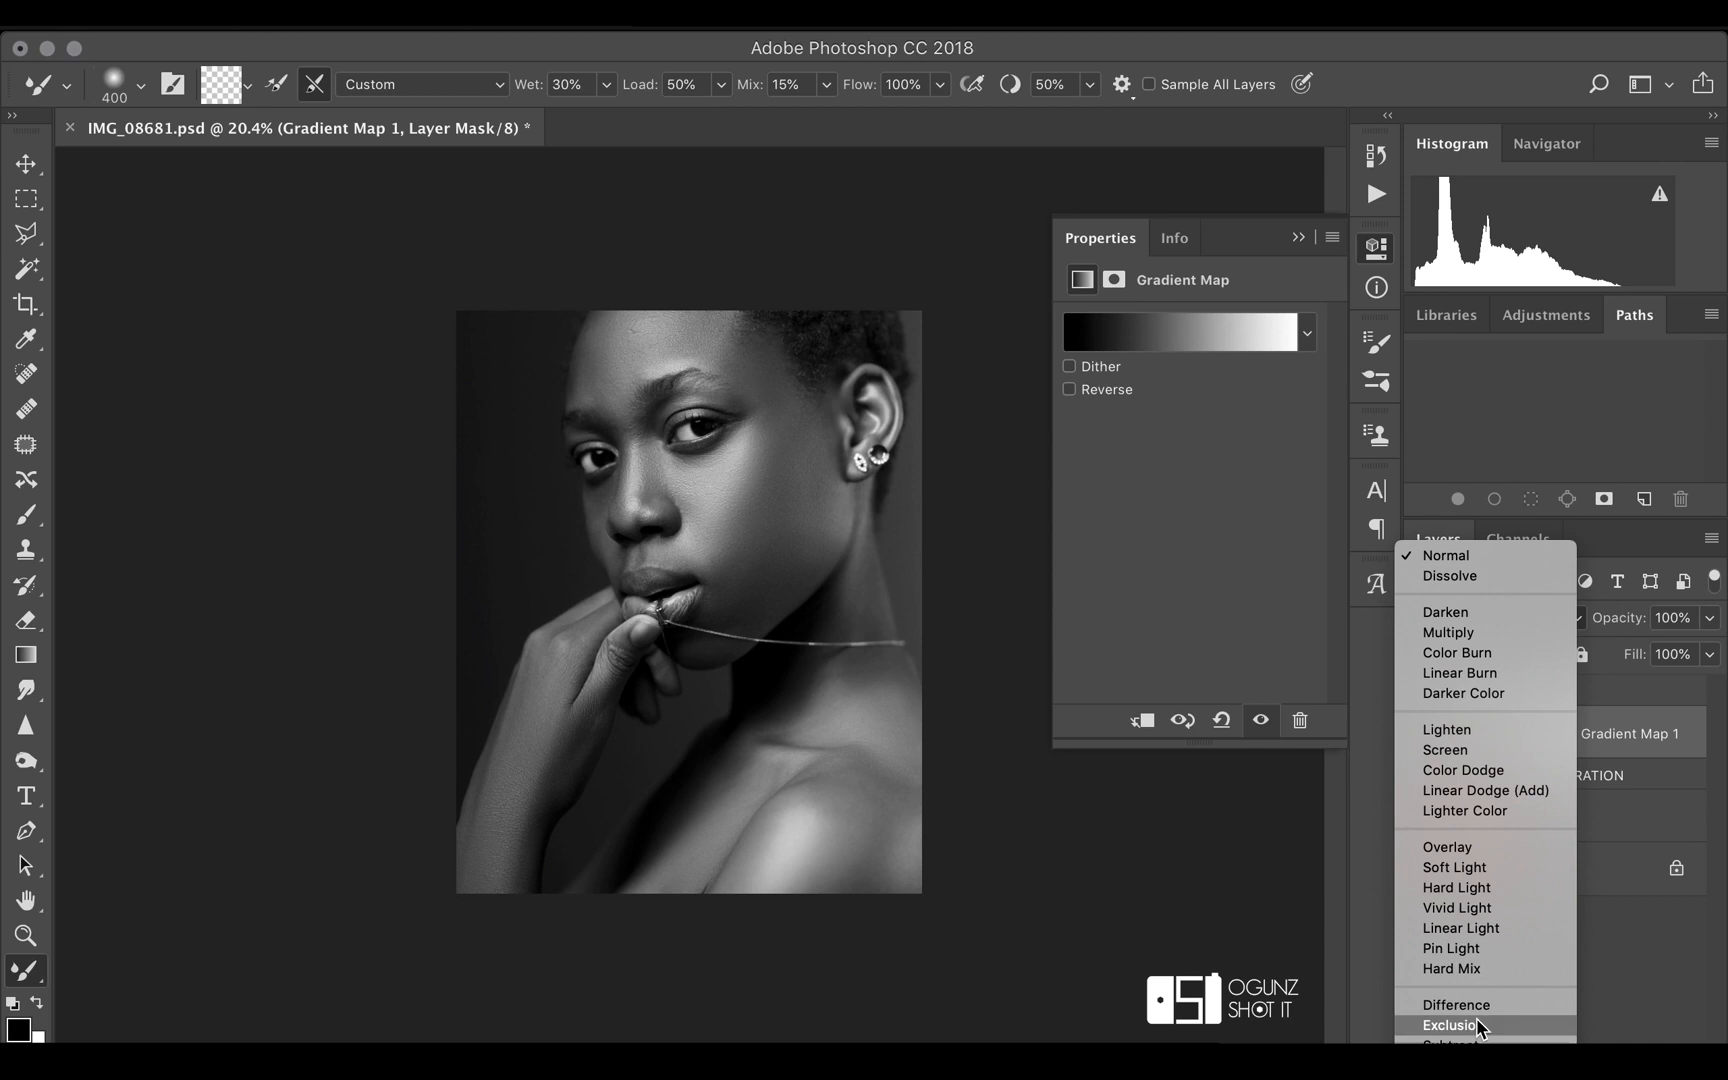
{"action": "left_click", "coordinate": [1459, 1056]}
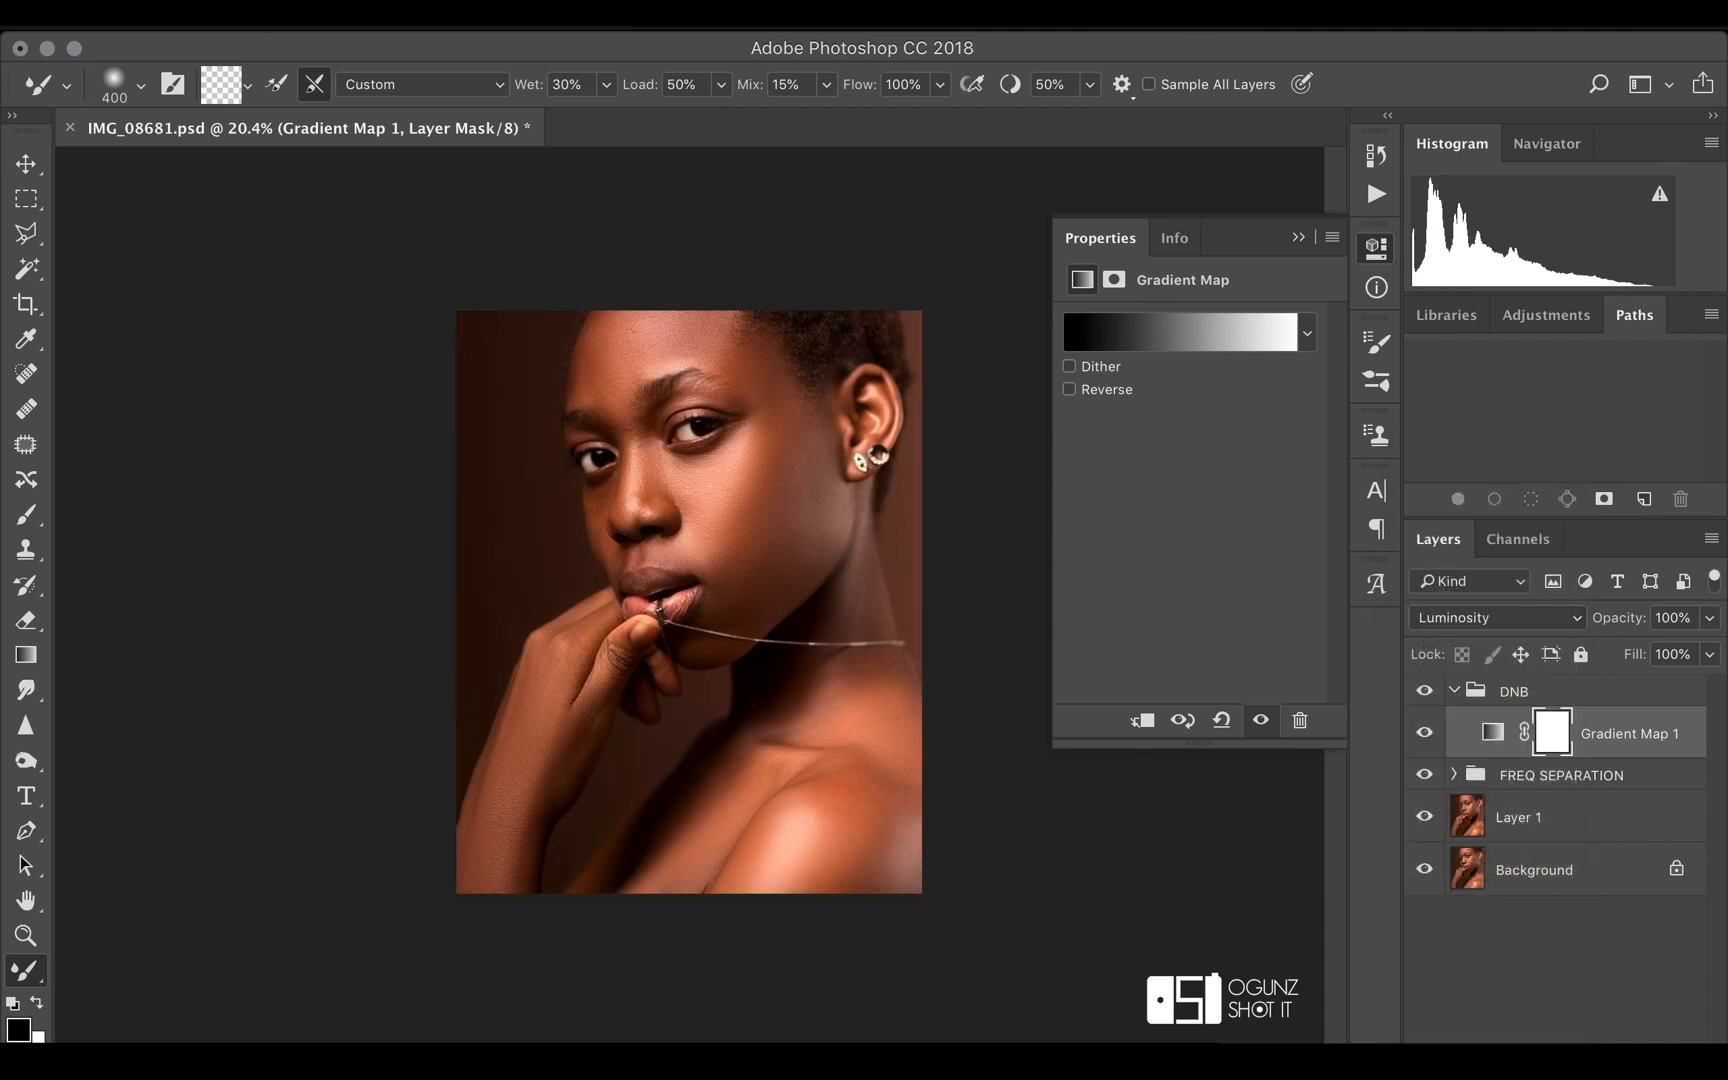
Add a colour stop at 50% of the gradient map's gradient and set its brightness to 50%
{"action": "left_click", "coordinate": [1197, 338]}
{"action": "left_click_drag", "start_coordinate": [786, 210], "coordinate": [1174, 128]}
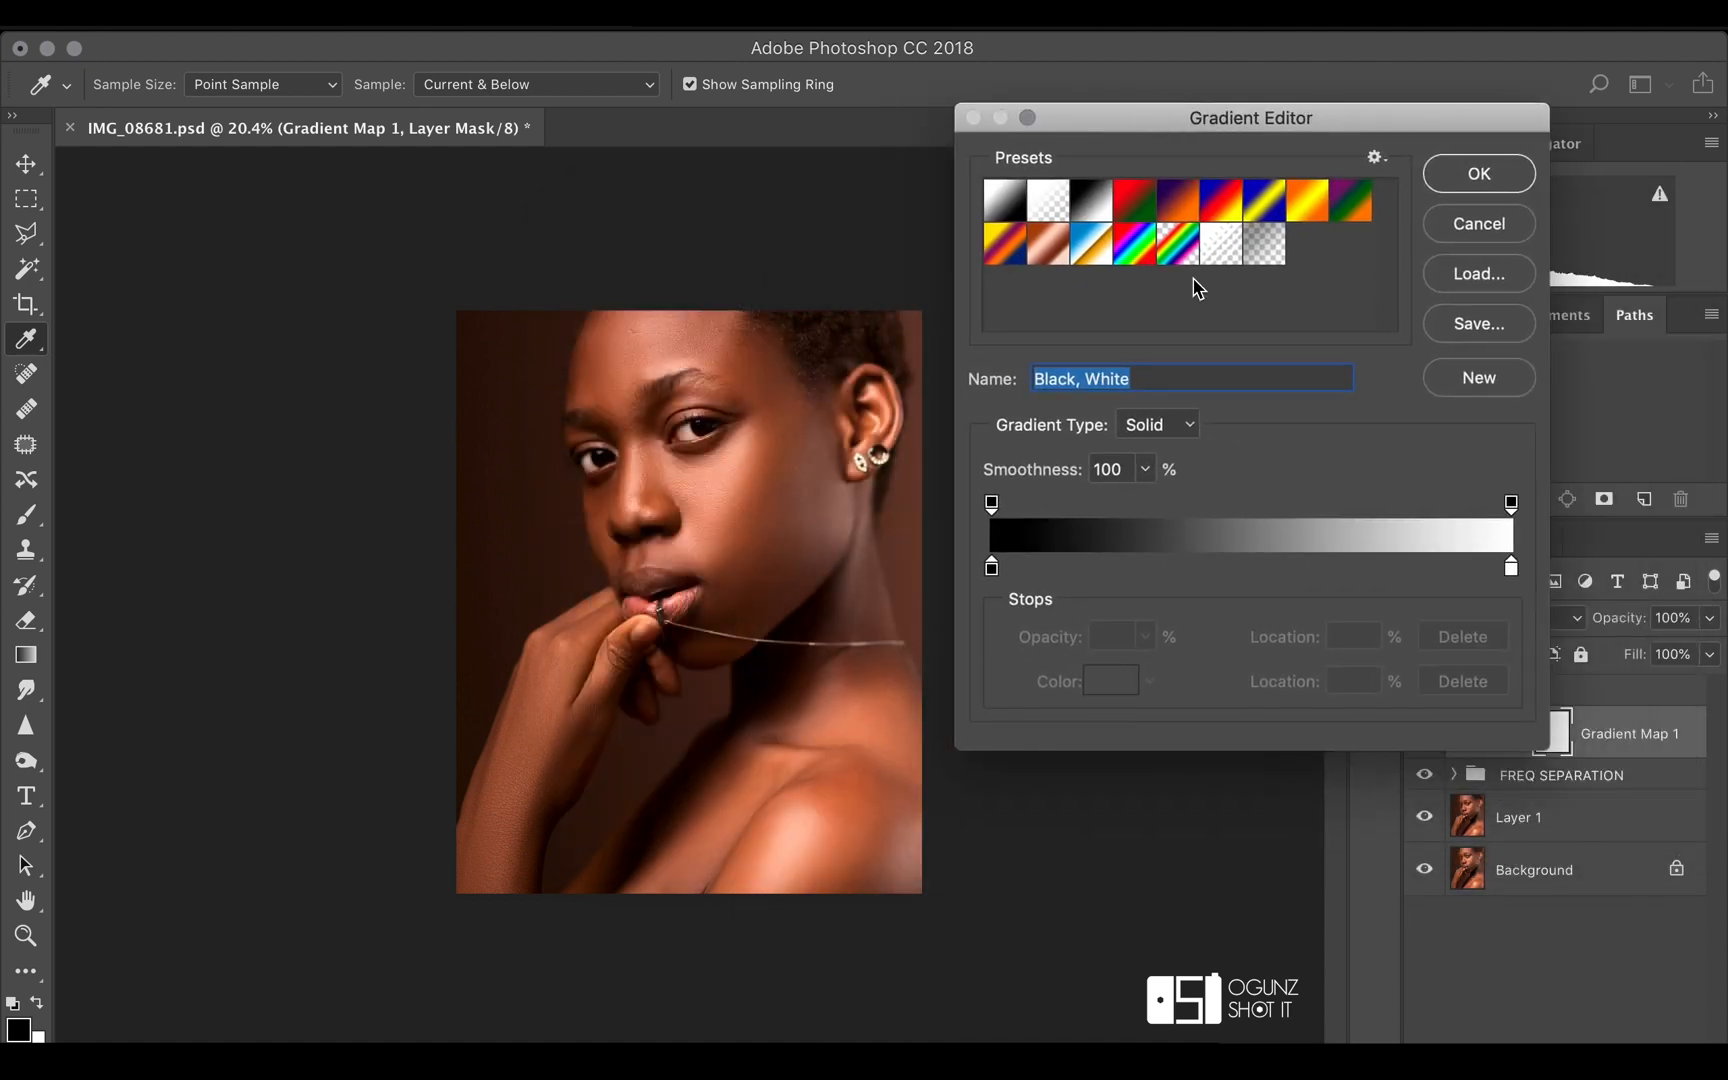
{"action": "left_click", "coordinate": [1250, 568]}
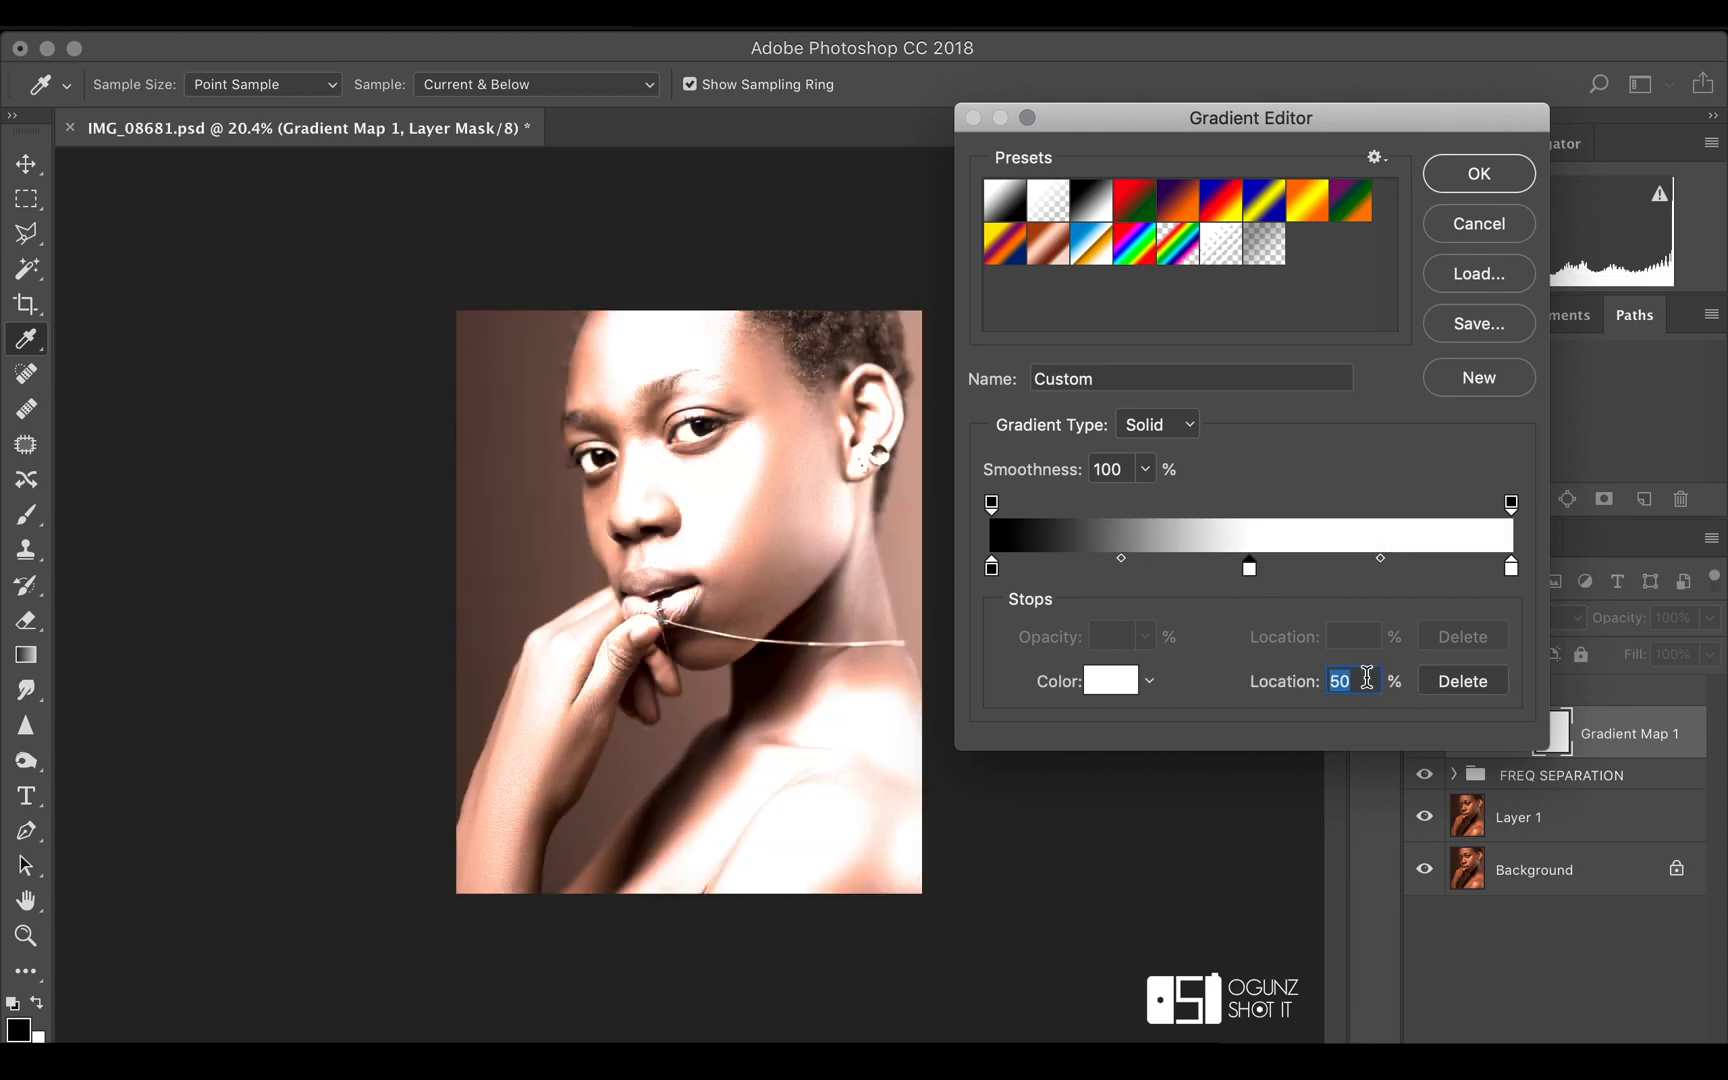
{"action": "left_click", "coordinate": [1131, 684]}
{"action": "left_click_drag", "start_coordinate": [972, 285], "coordinate": [1355, 228]}
{"action": "double_click", "coordinate": [1390, 538]}
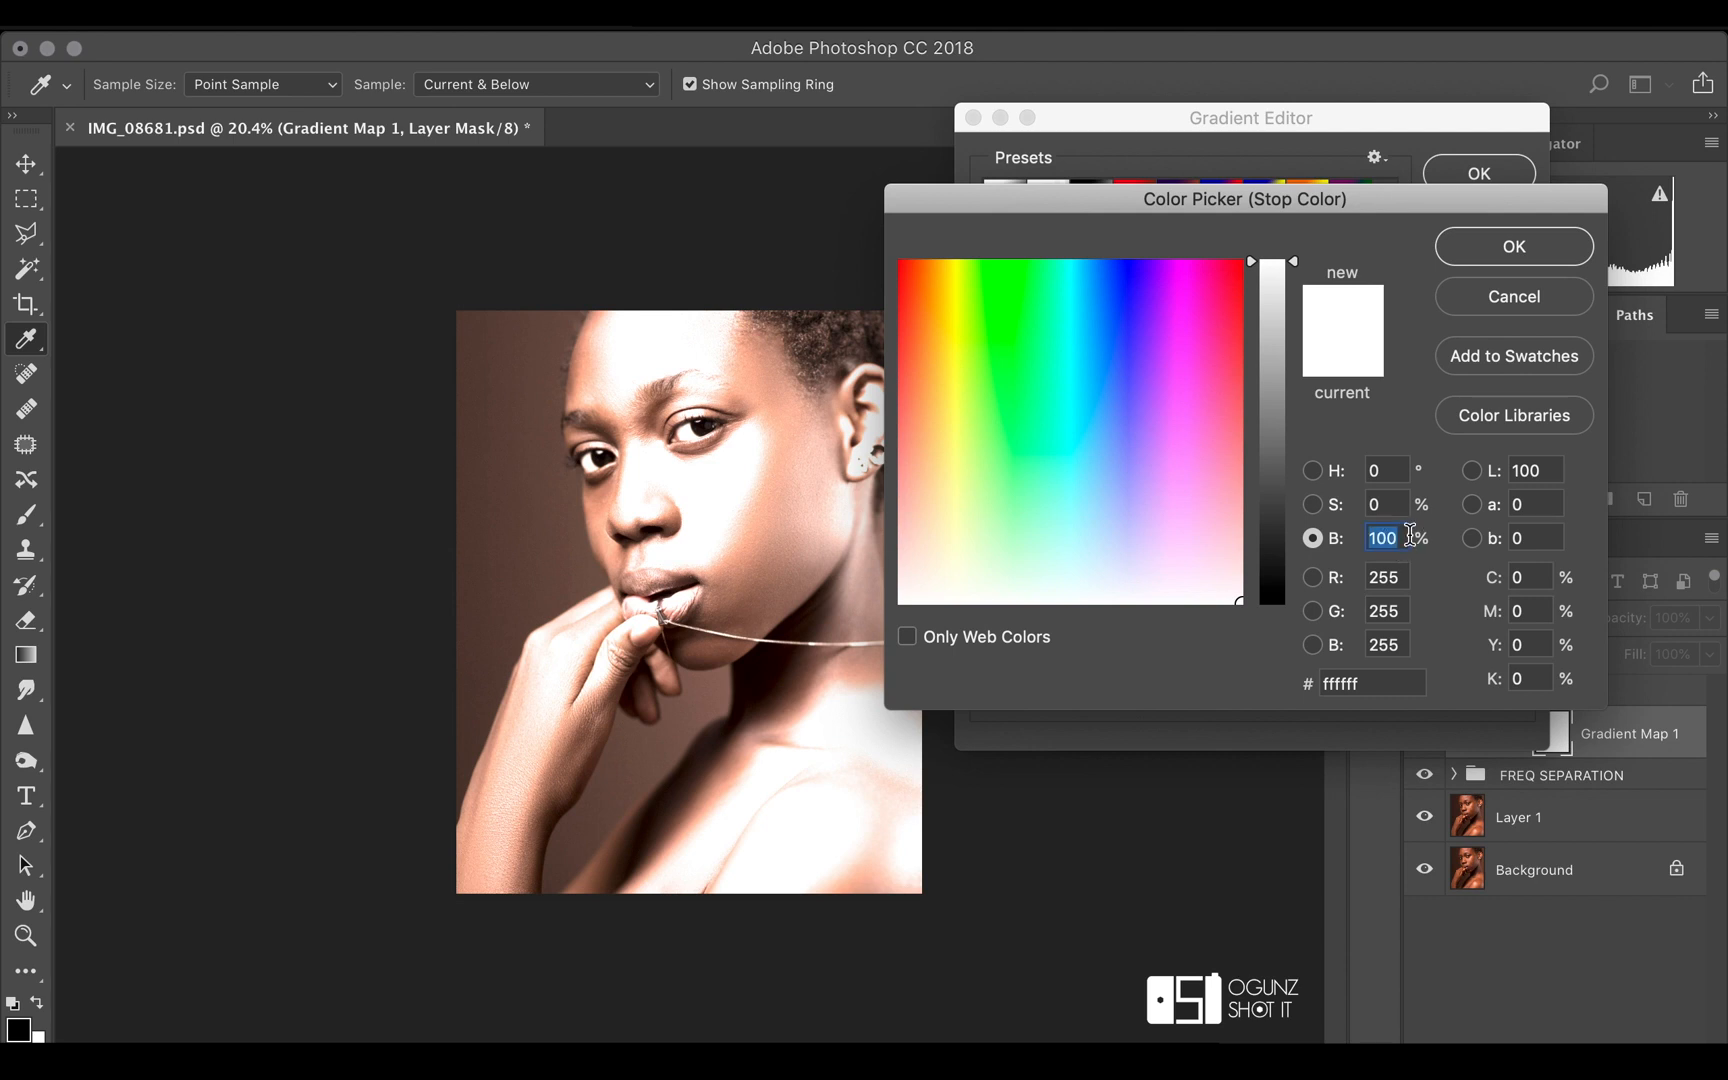
{"action": "type", "text": "50"}
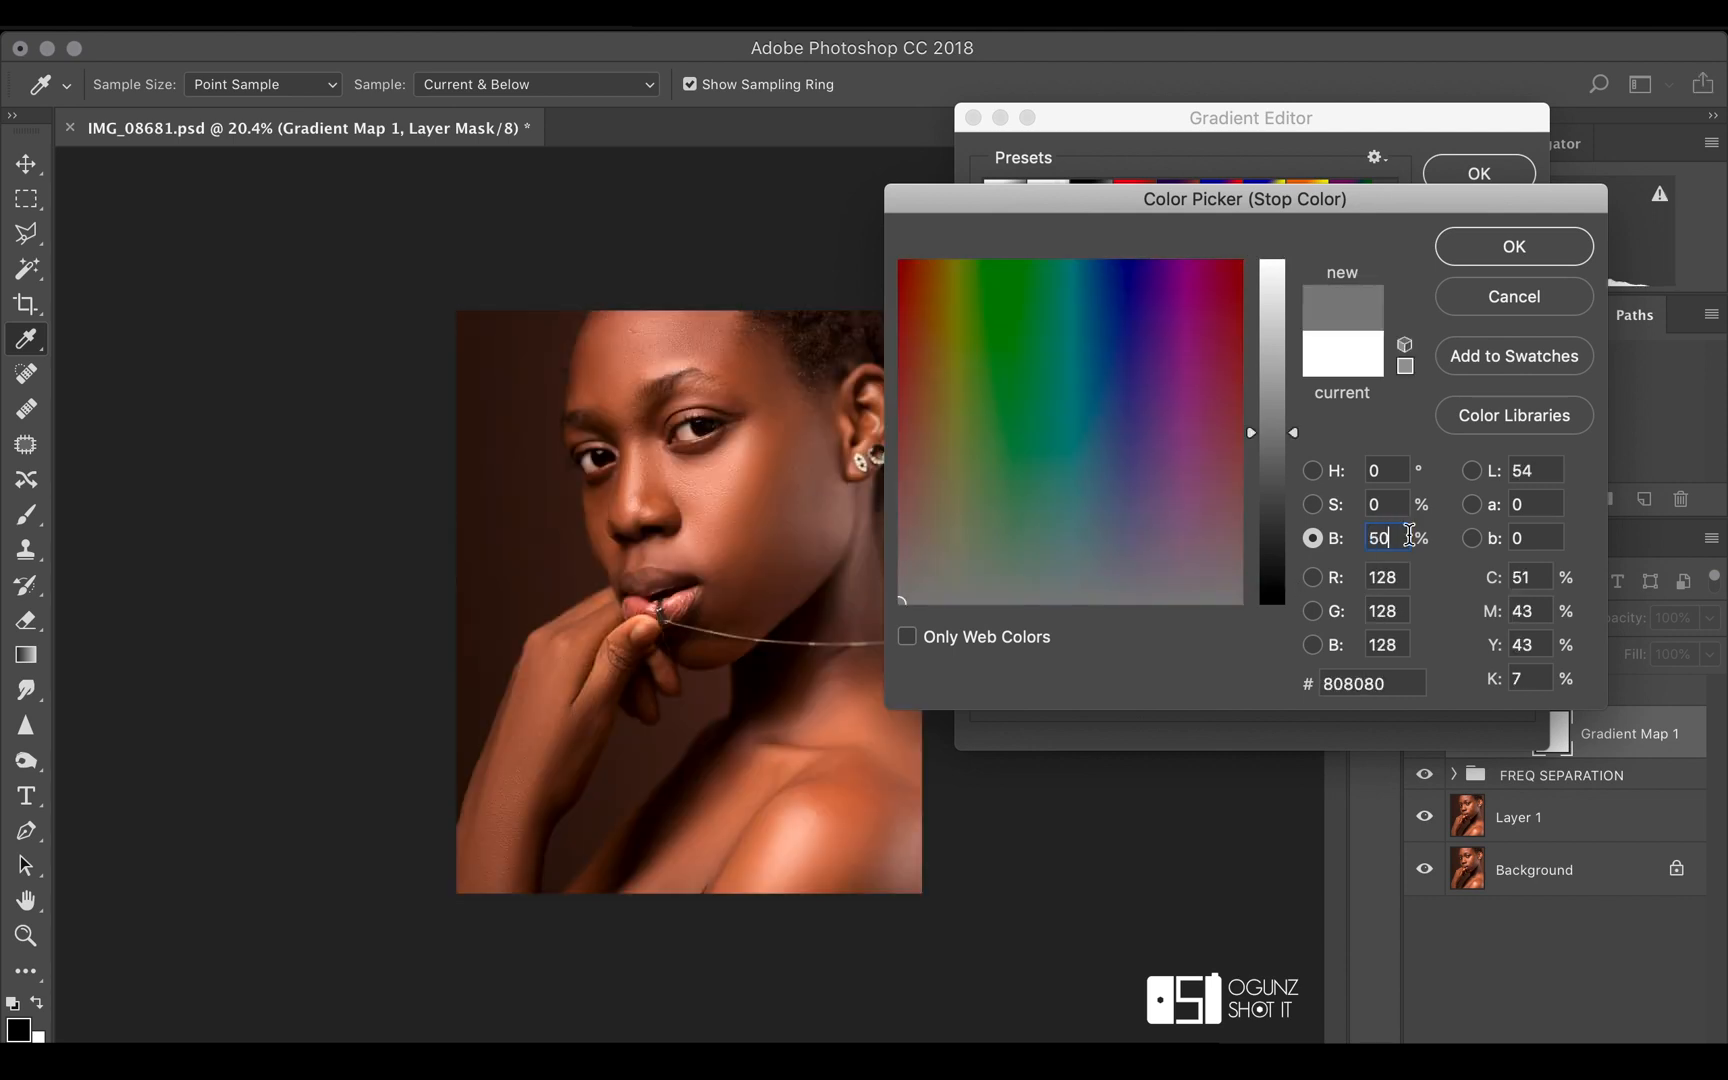
{"action": "left_click", "coordinate": [1471, 263]}
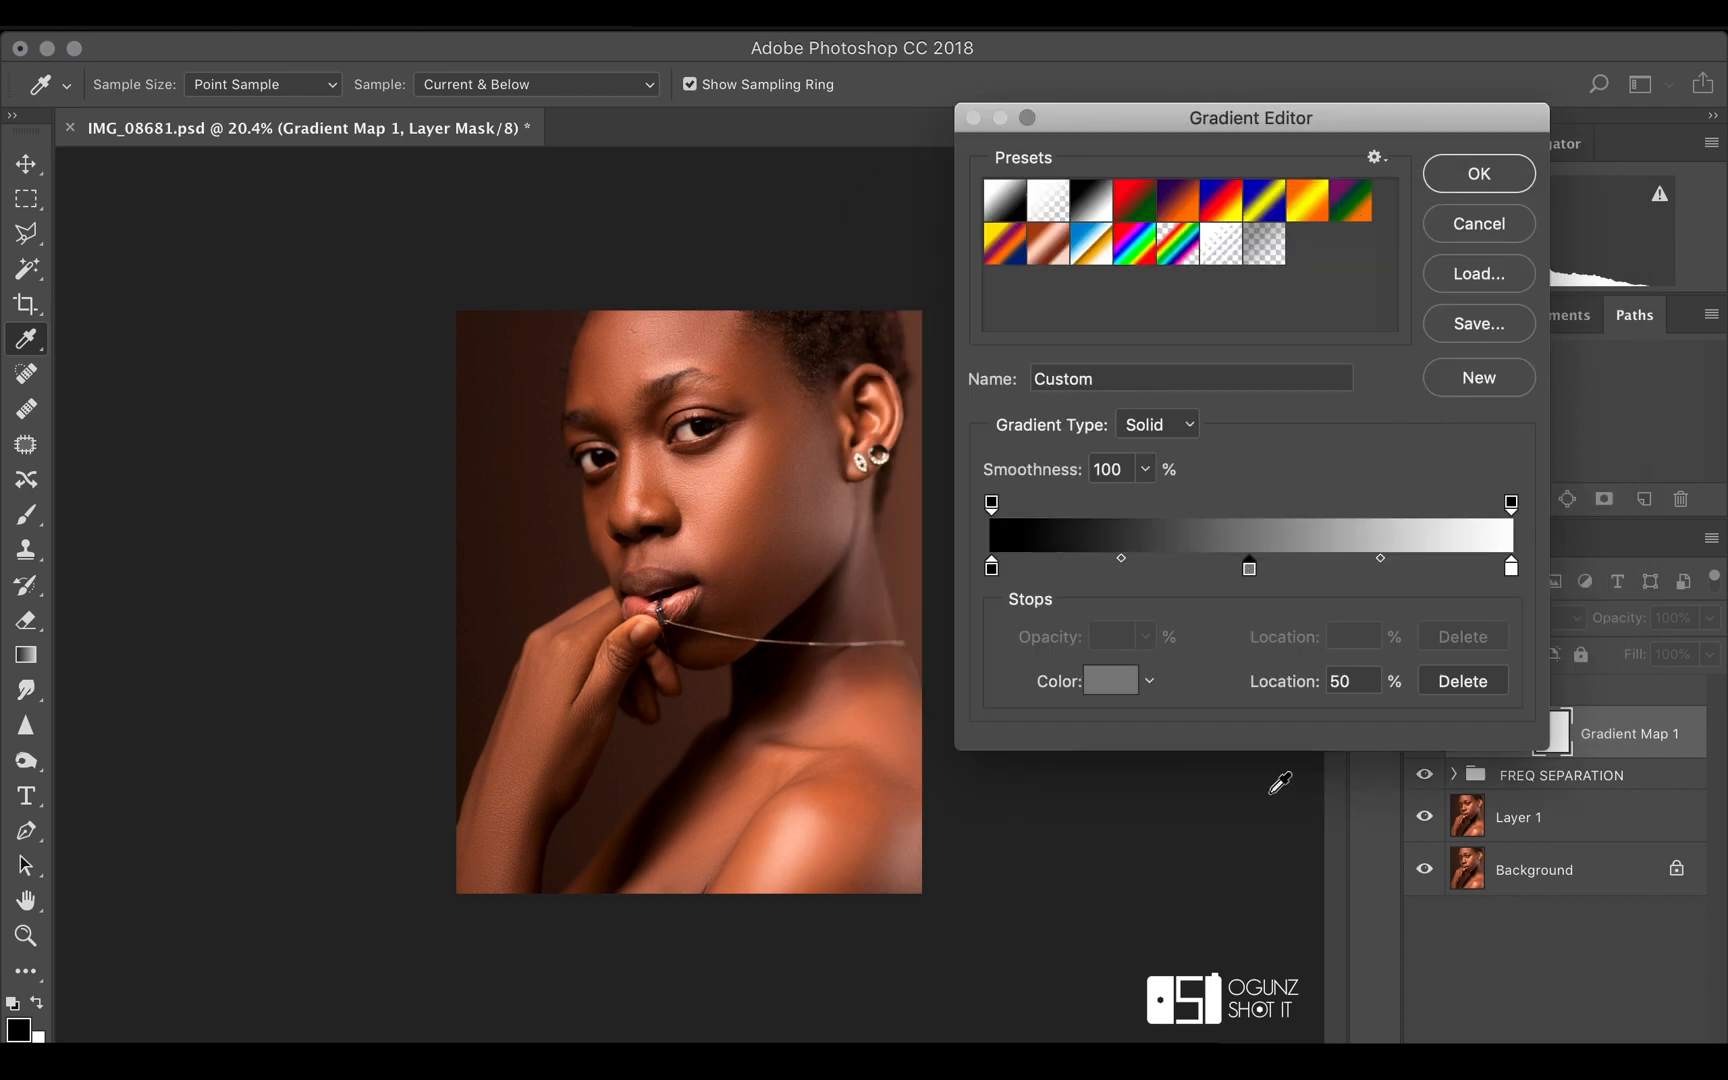
{"action": "left_click", "coordinate": [1108, 680]}
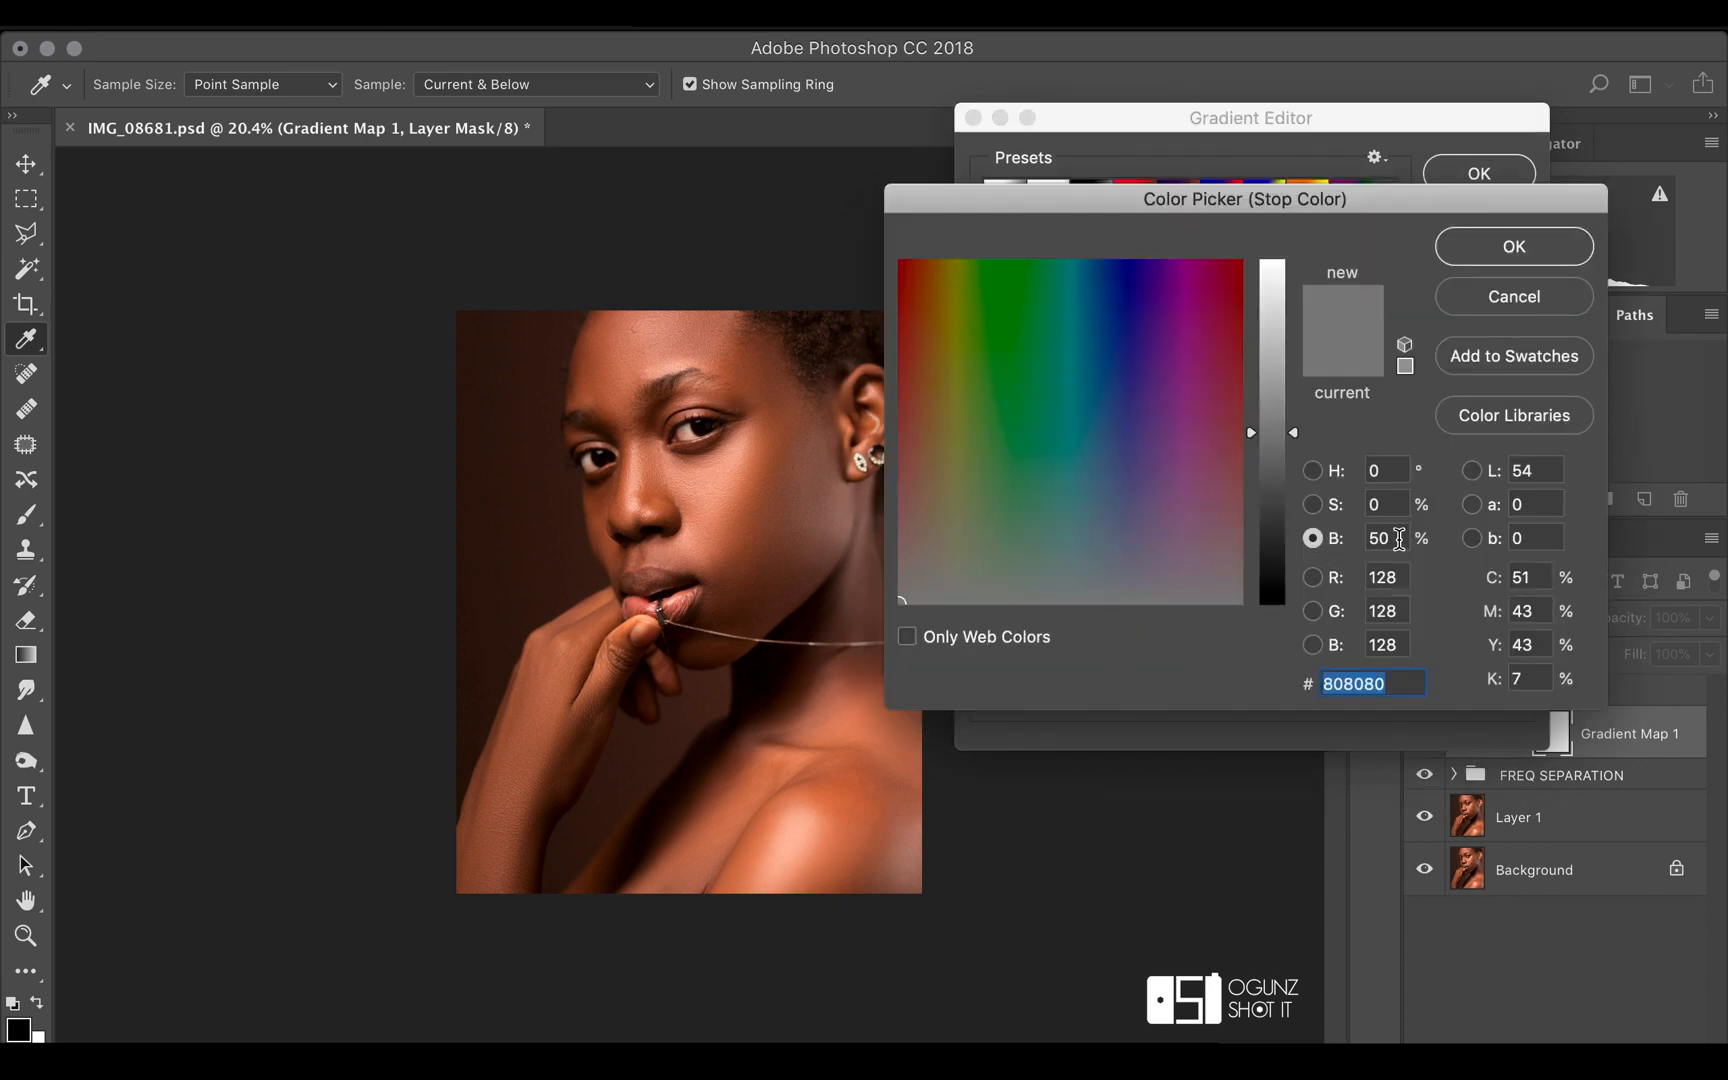
{"action": "left_click", "coordinate": [1512, 262]}
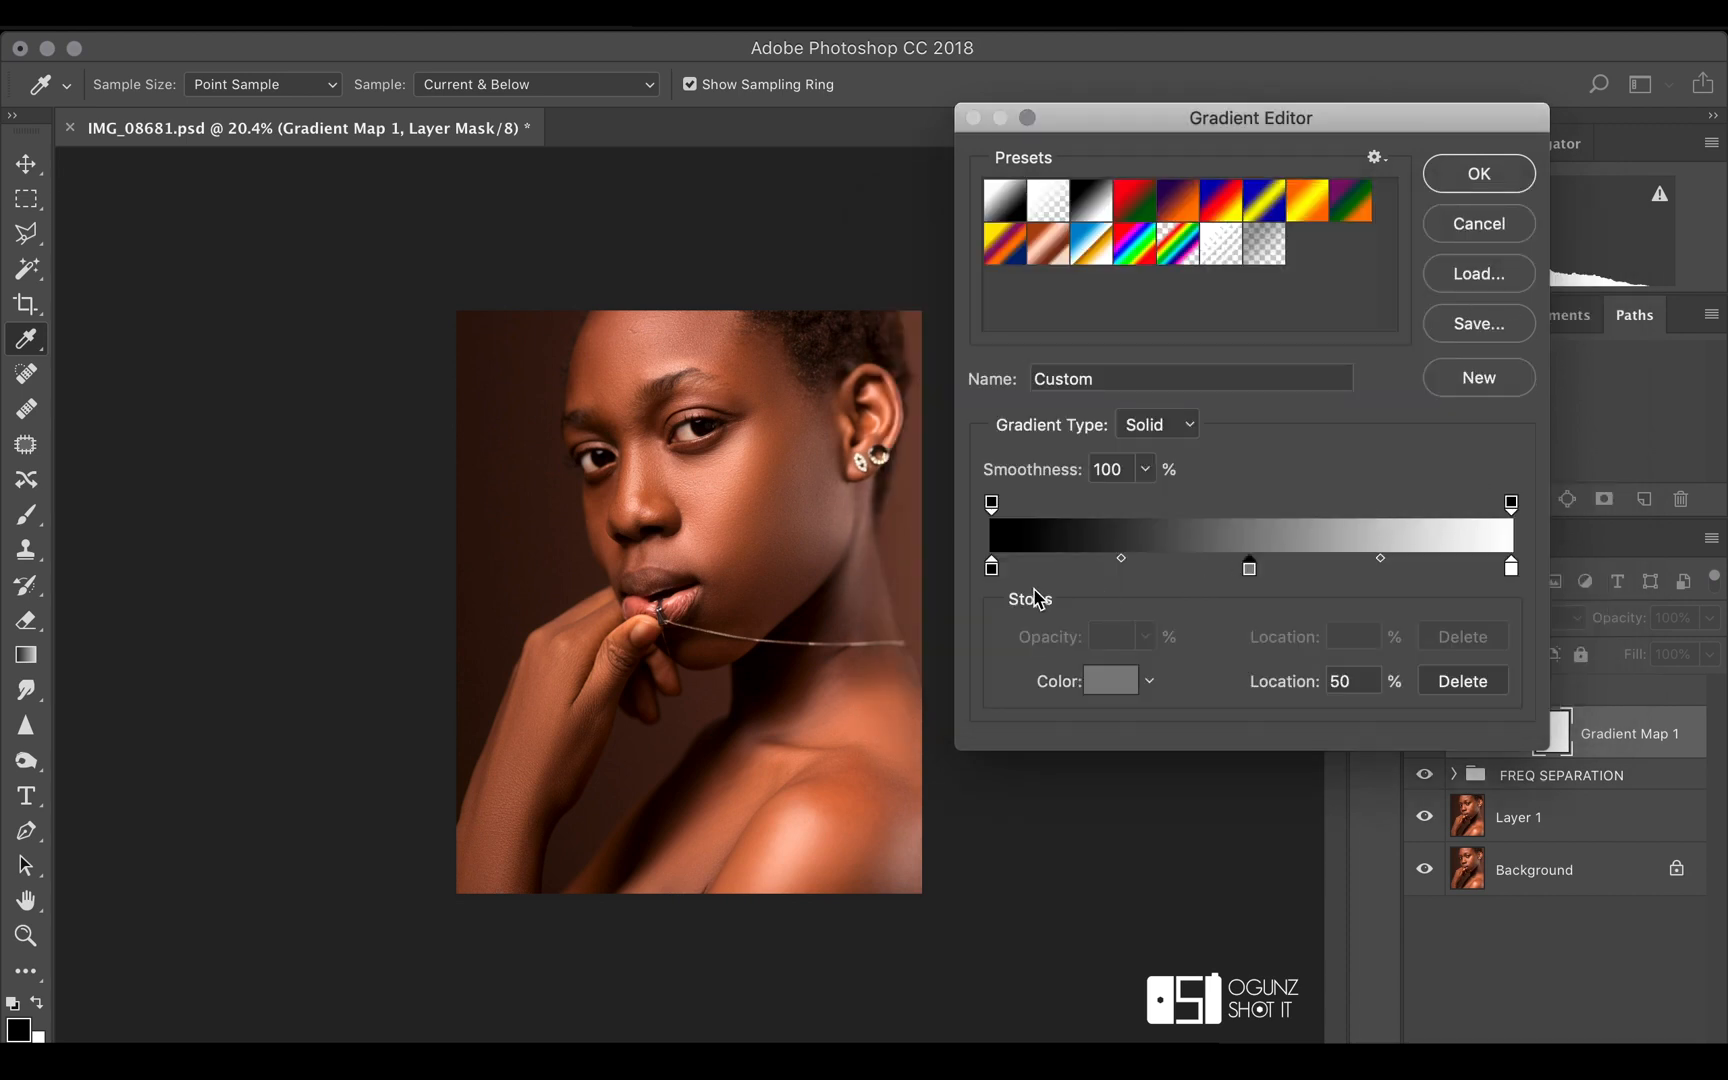
Add another gradient colour stop at location 75% and set its brightness to 75%
{"action": "left_click", "coordinate": [1379, 572]}
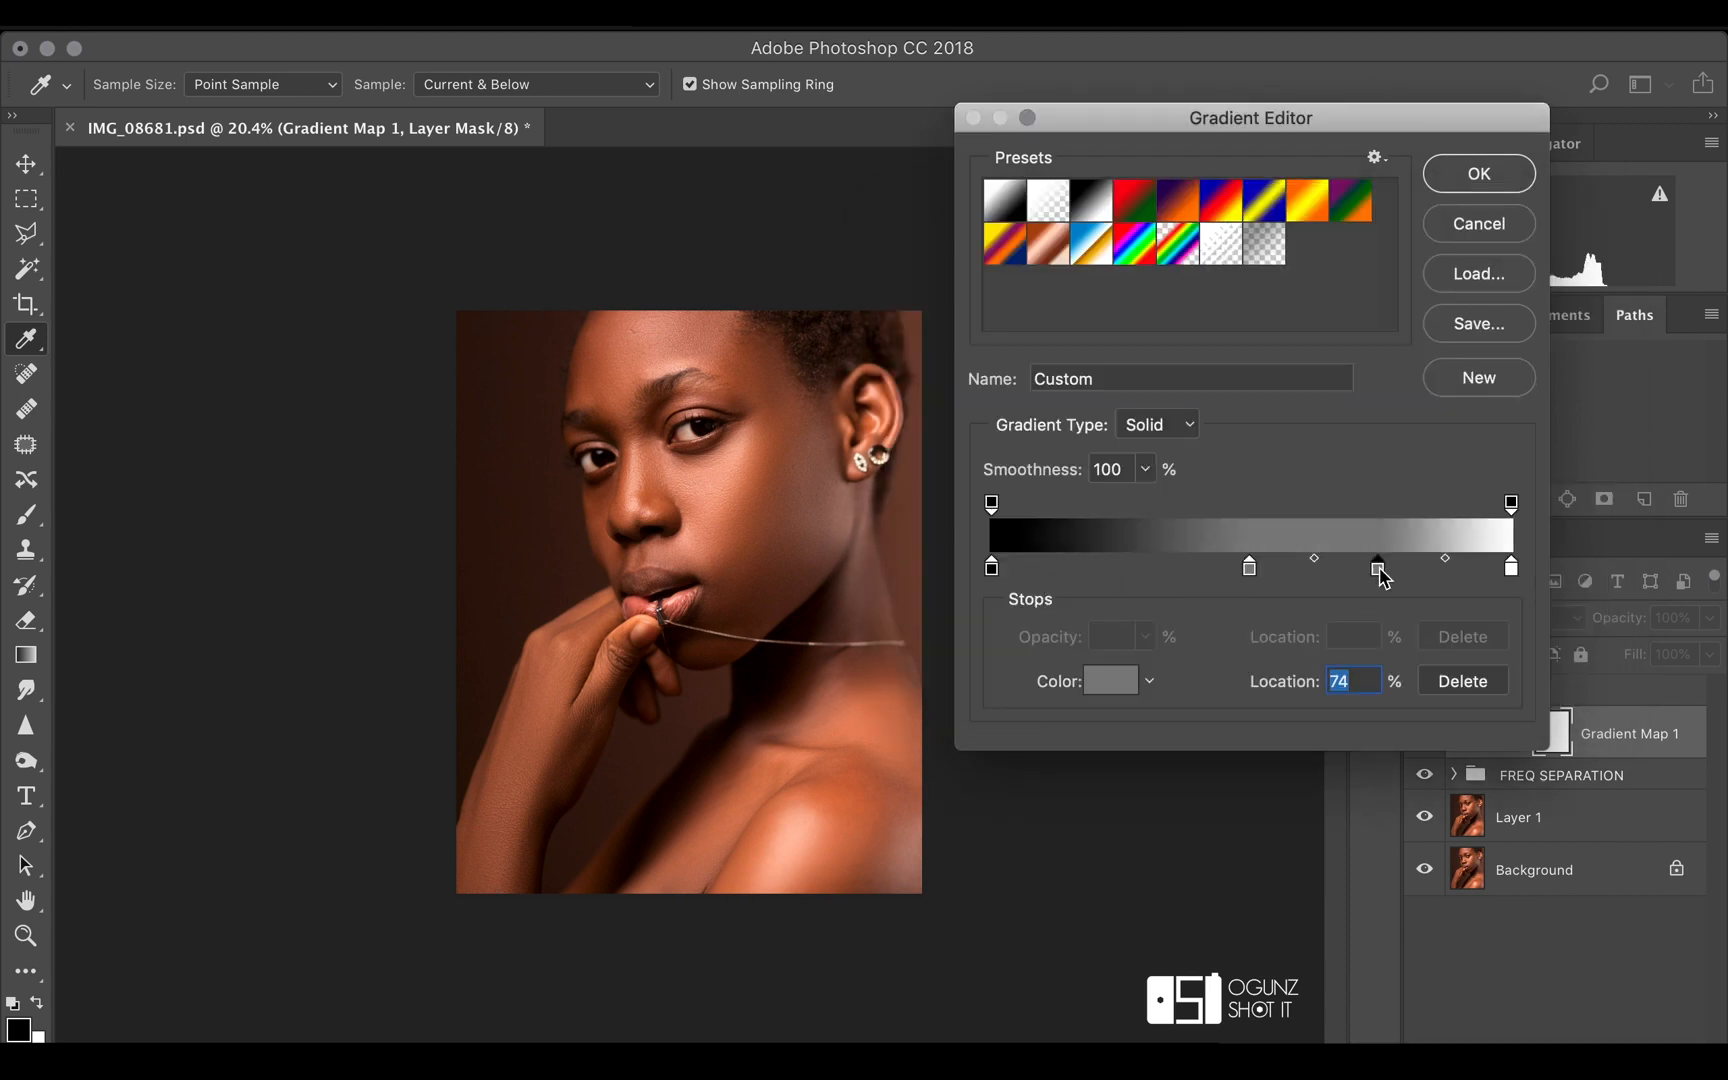
{"action": "type", "text": "75"}
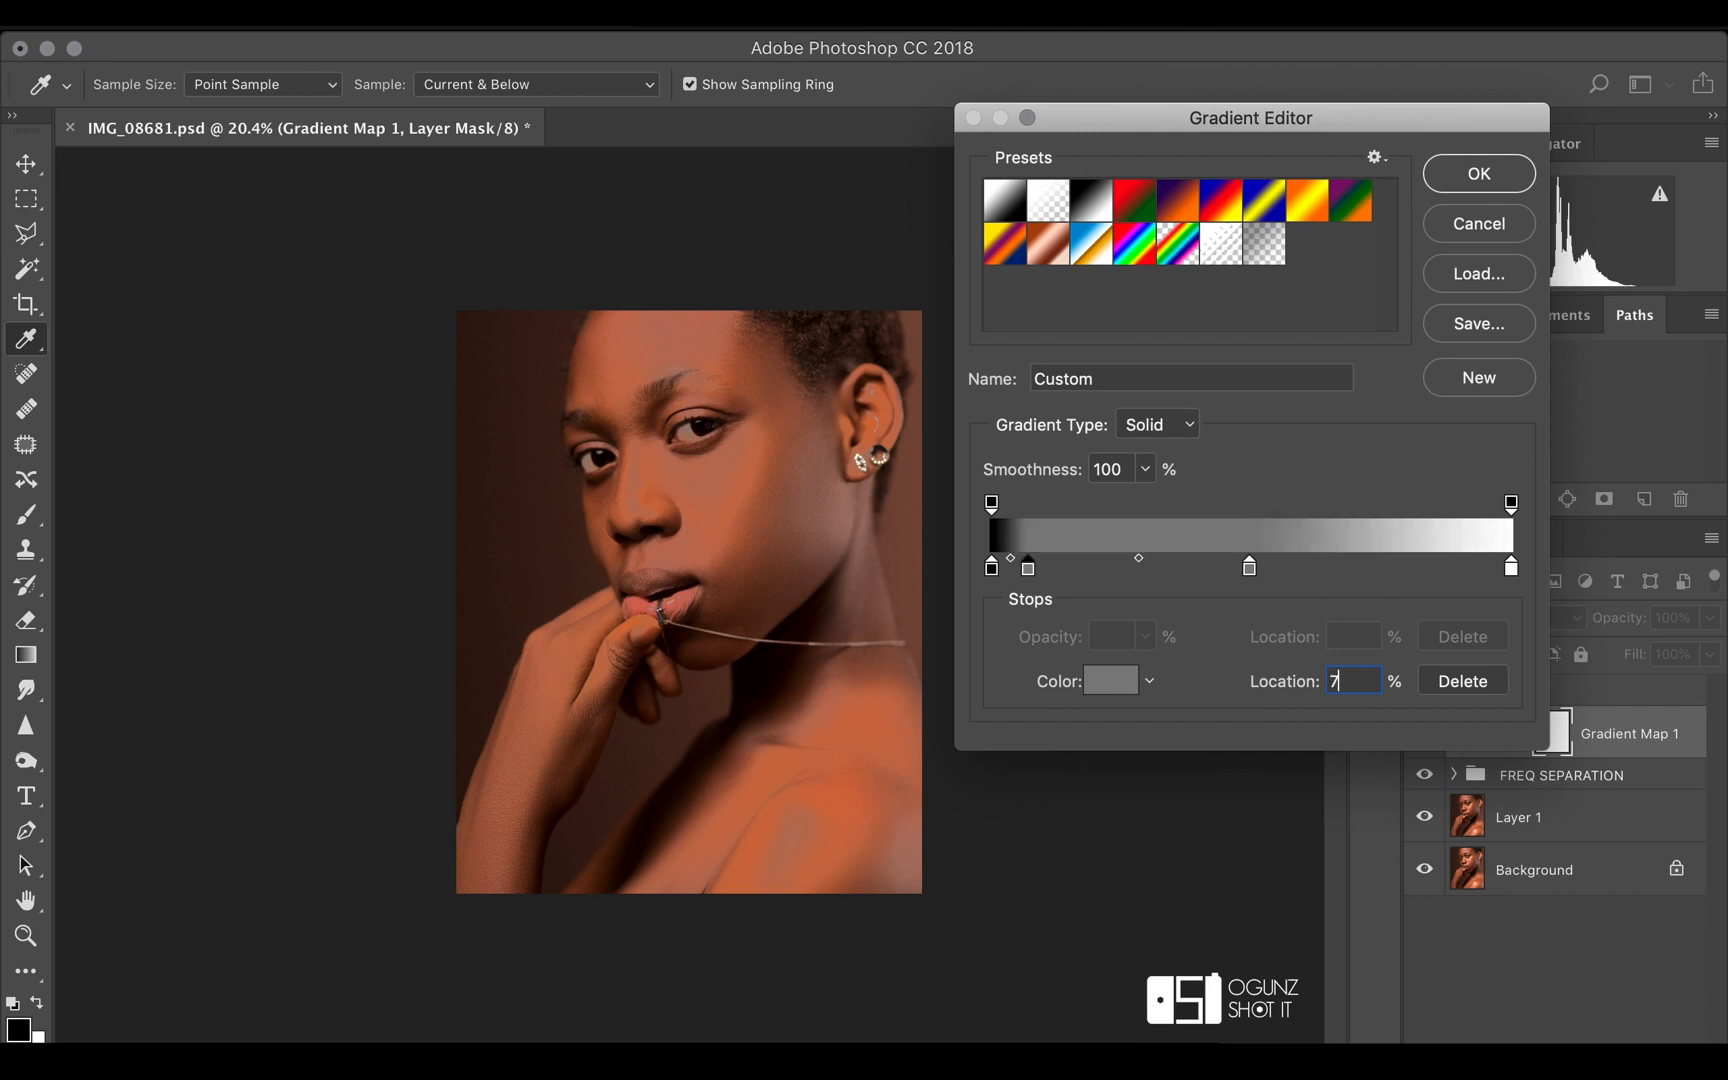
{"action": "left_click", "coordinate": [1100, 680]}
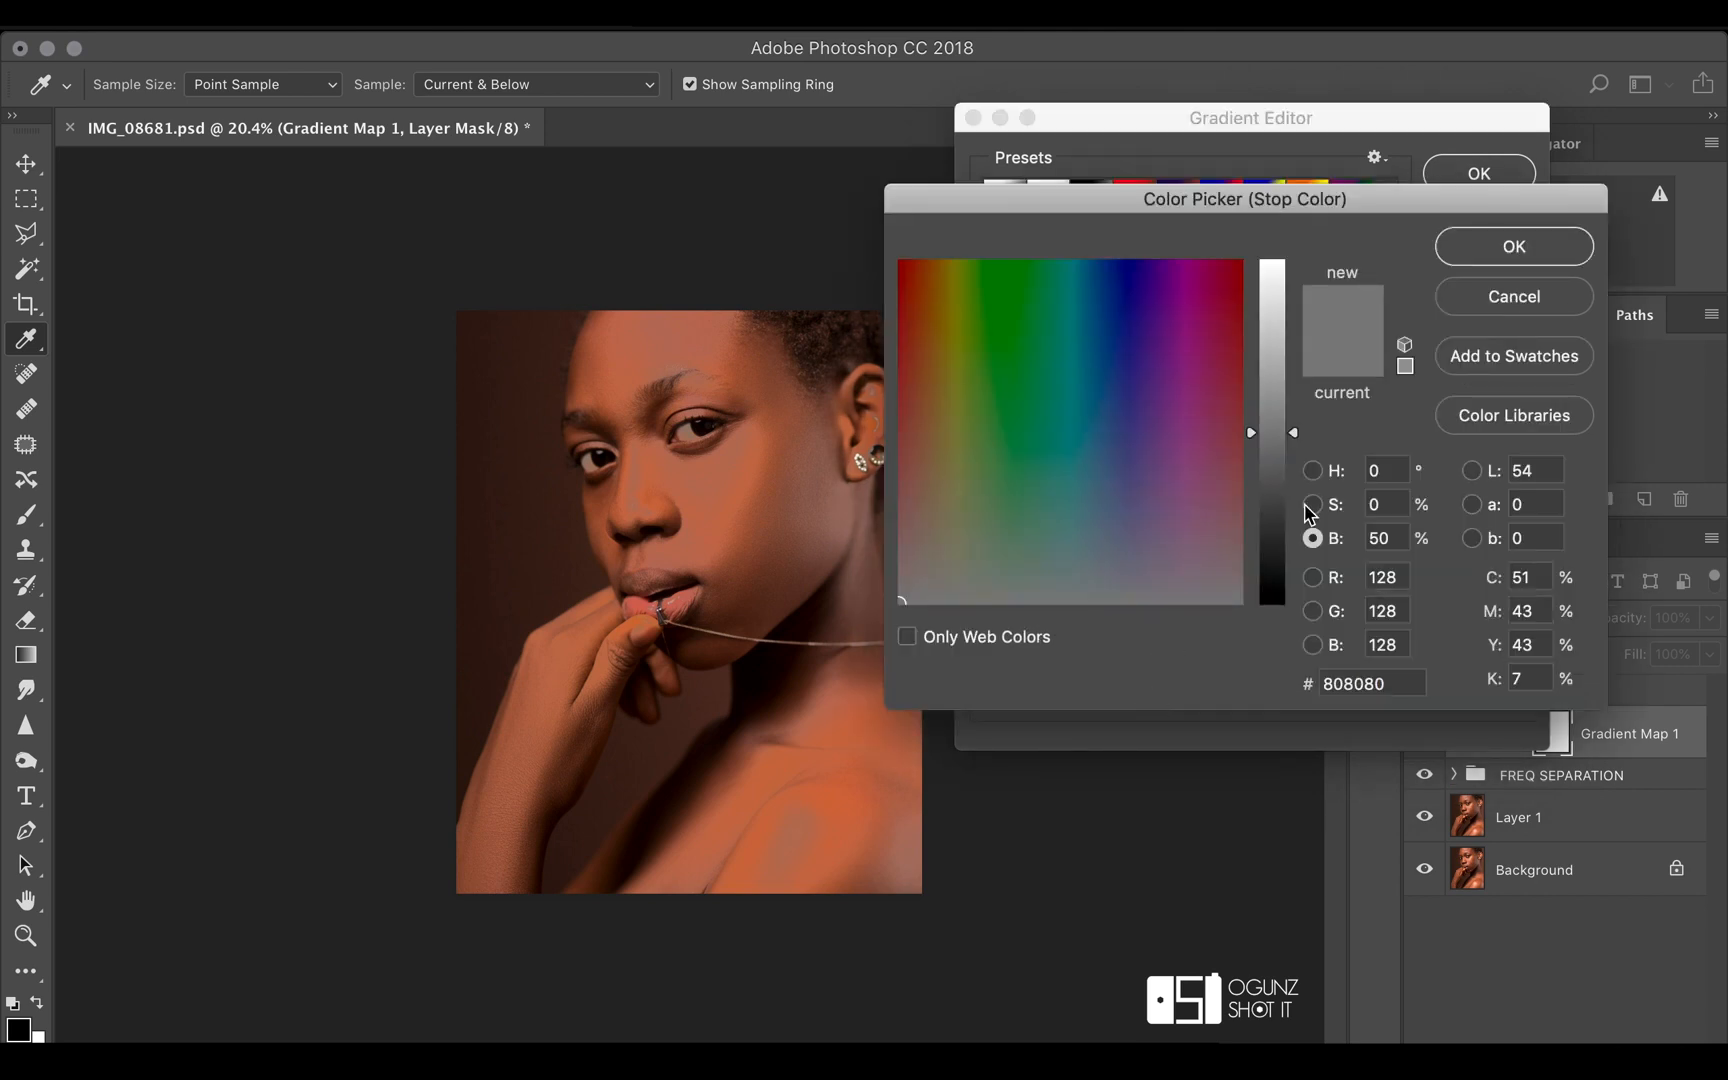
{"action": "double_click", "coordinate": [1405, 539]}
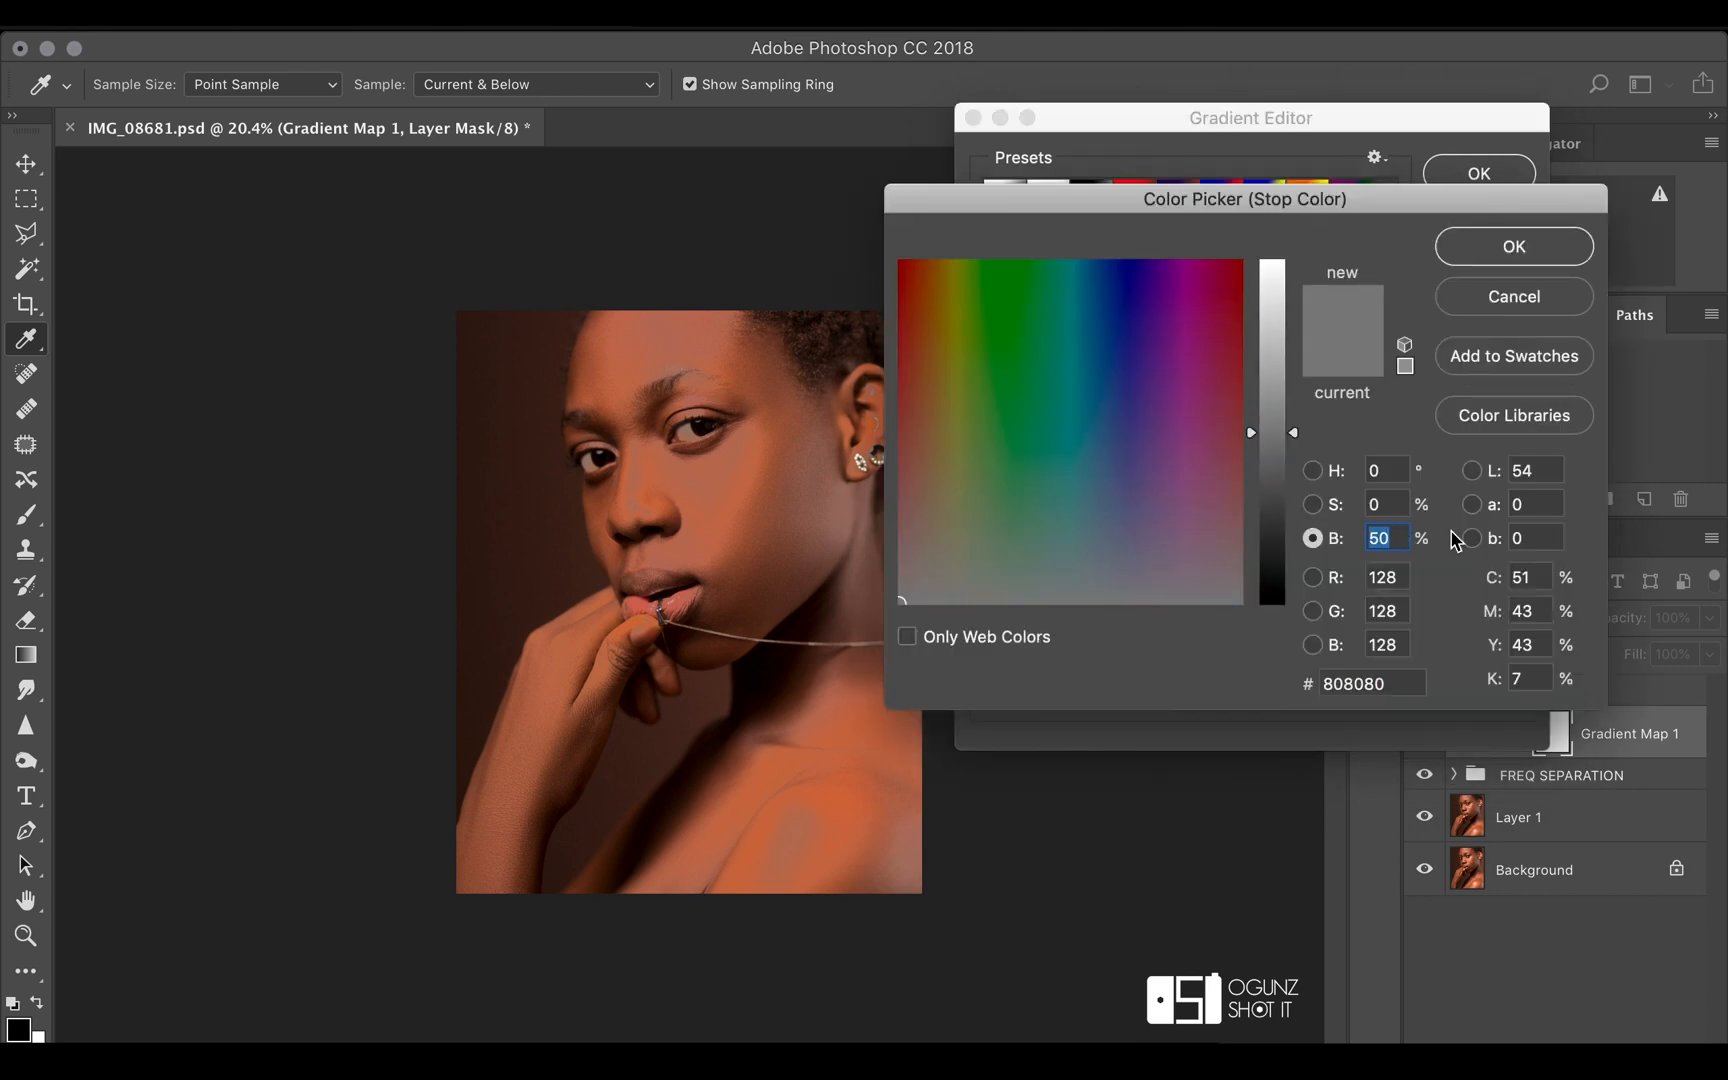
{"action": "type", "text": "75"}
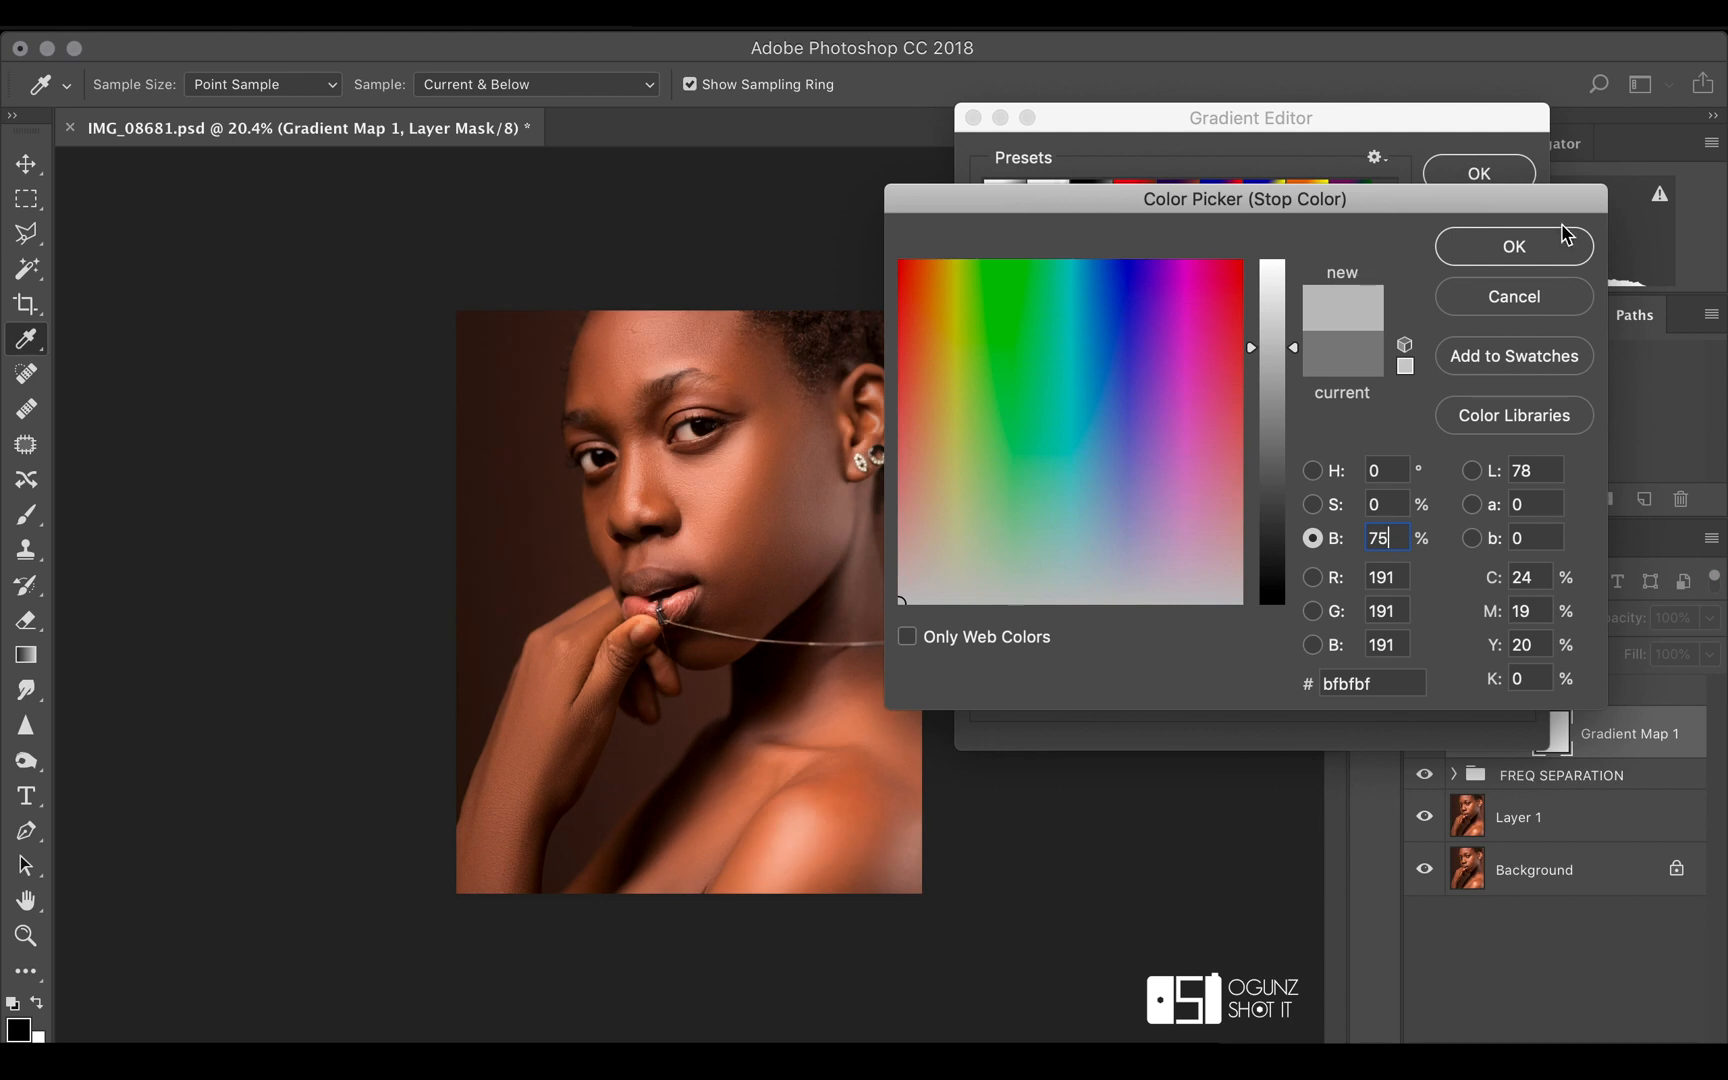
{"action": "left_click", "coordinate": [1531, 247]}
Add another gradient colour stop at location 25% and set its brightness to 25%
{"action": "left_click", "coordinate": [1118, 569]}
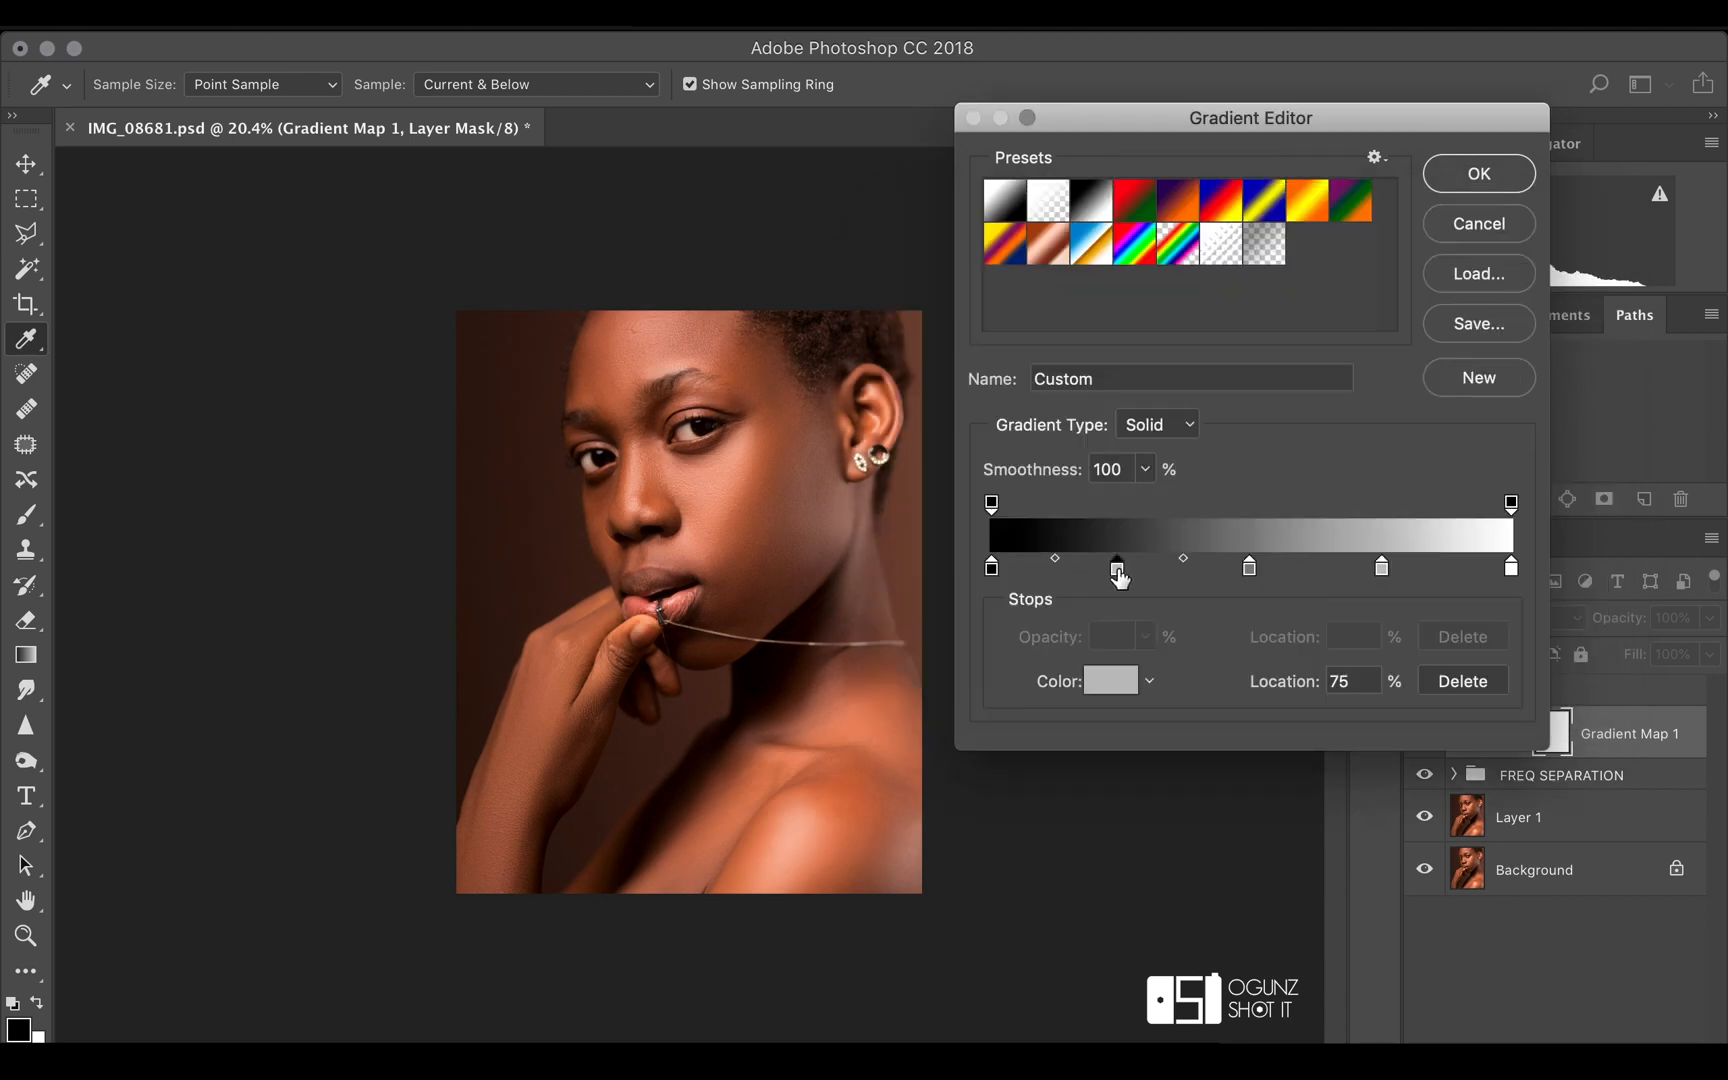
{"action": "type", "text": "25"}
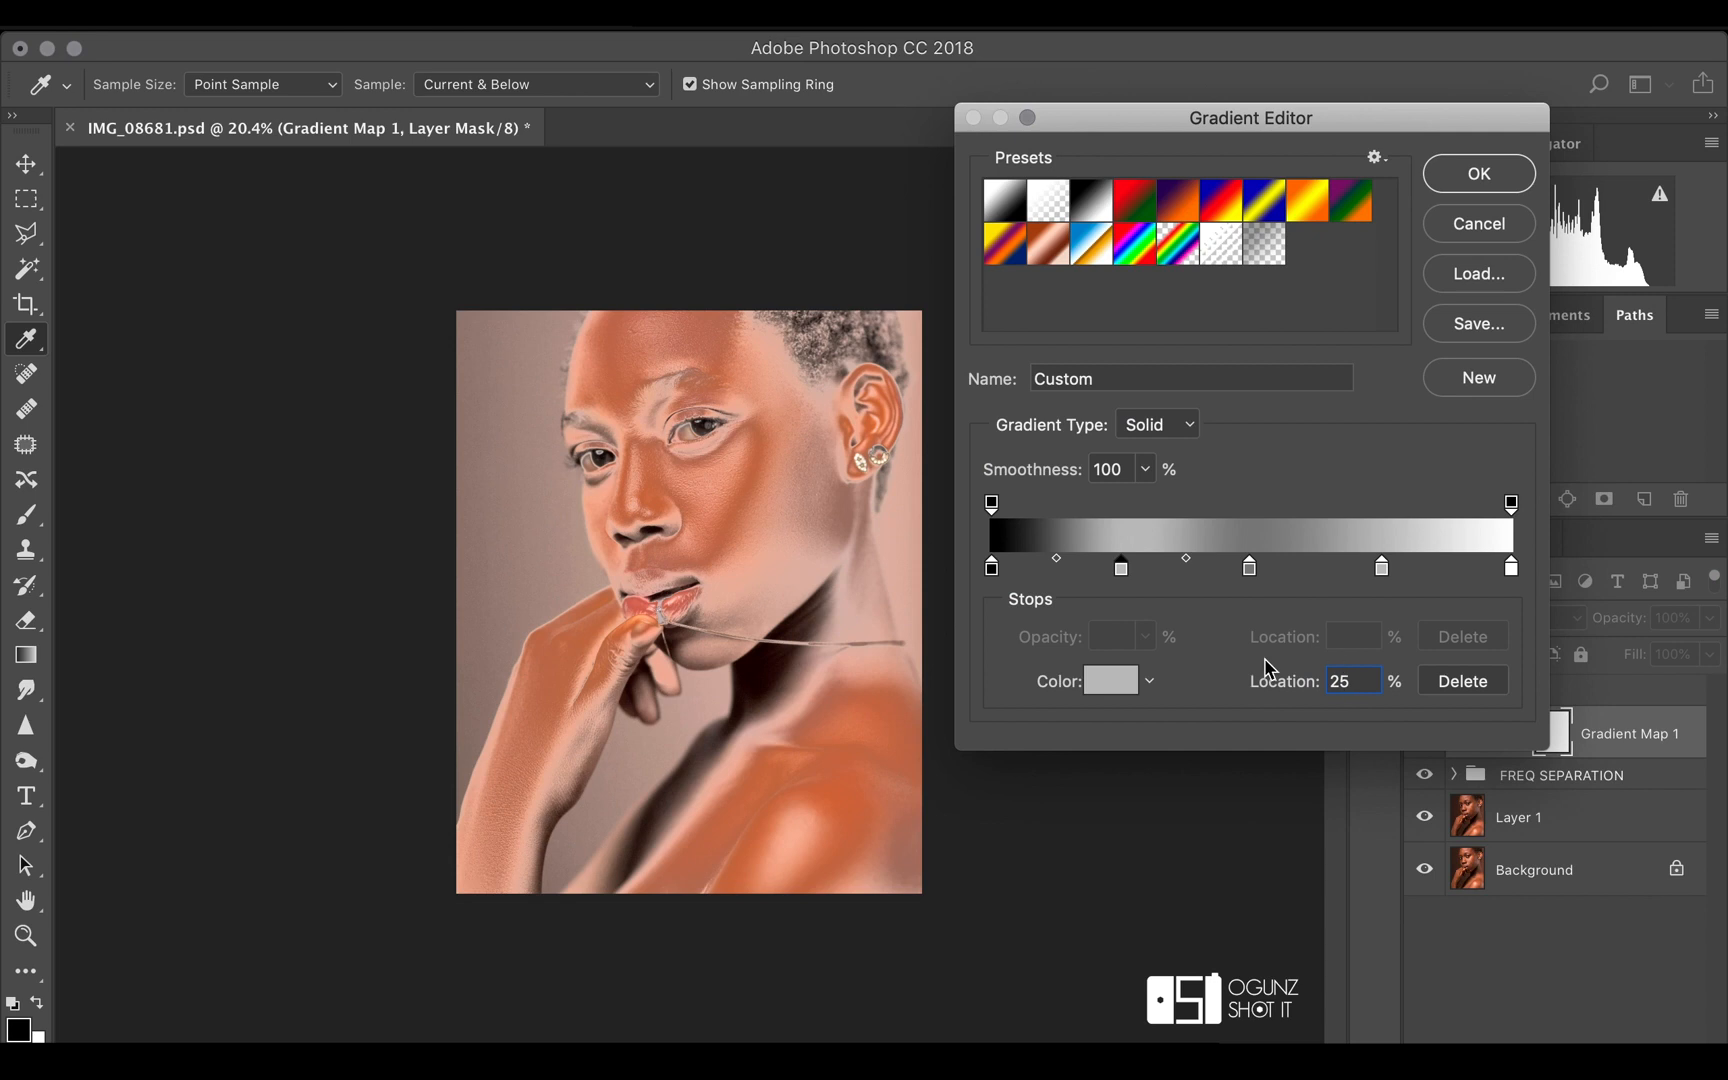
{"action": "left_click", "coordinate": [1102, 683]}
{"action": "double_click", "coordinate": [1400, 545]}
{"action": "type", "text": "25"}
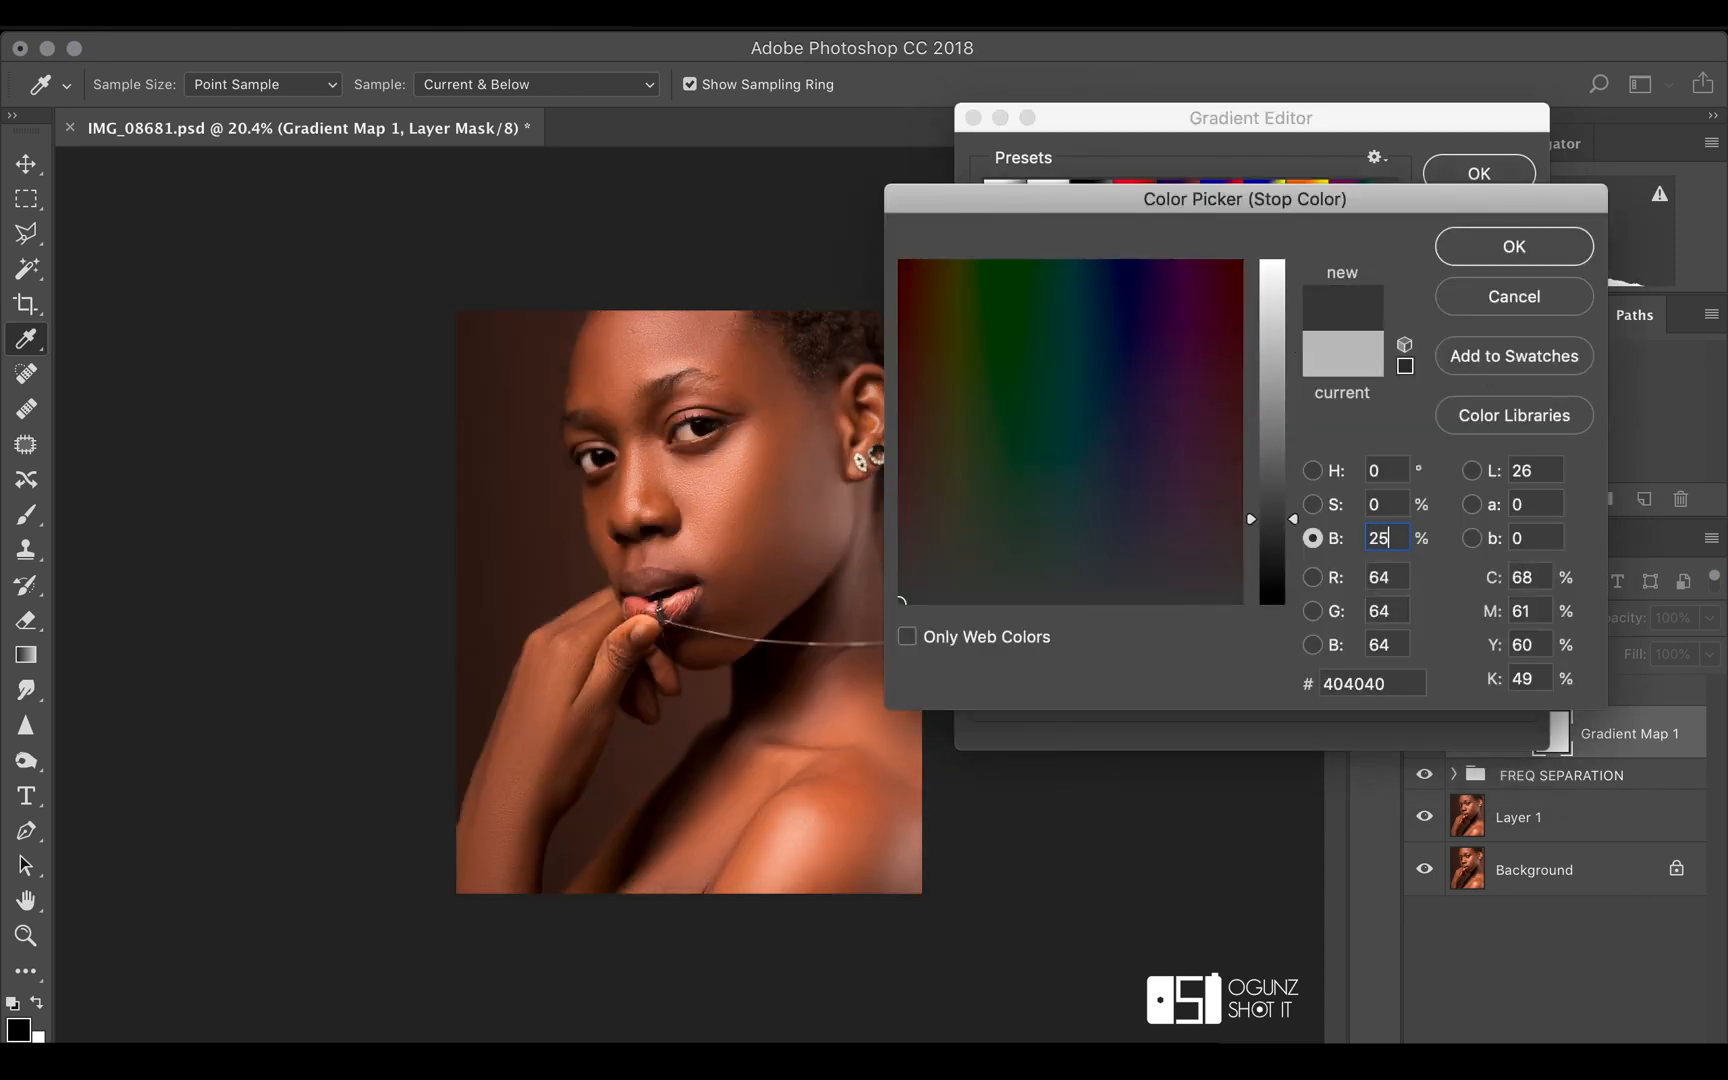
{"action": "key", "text": "Return"}
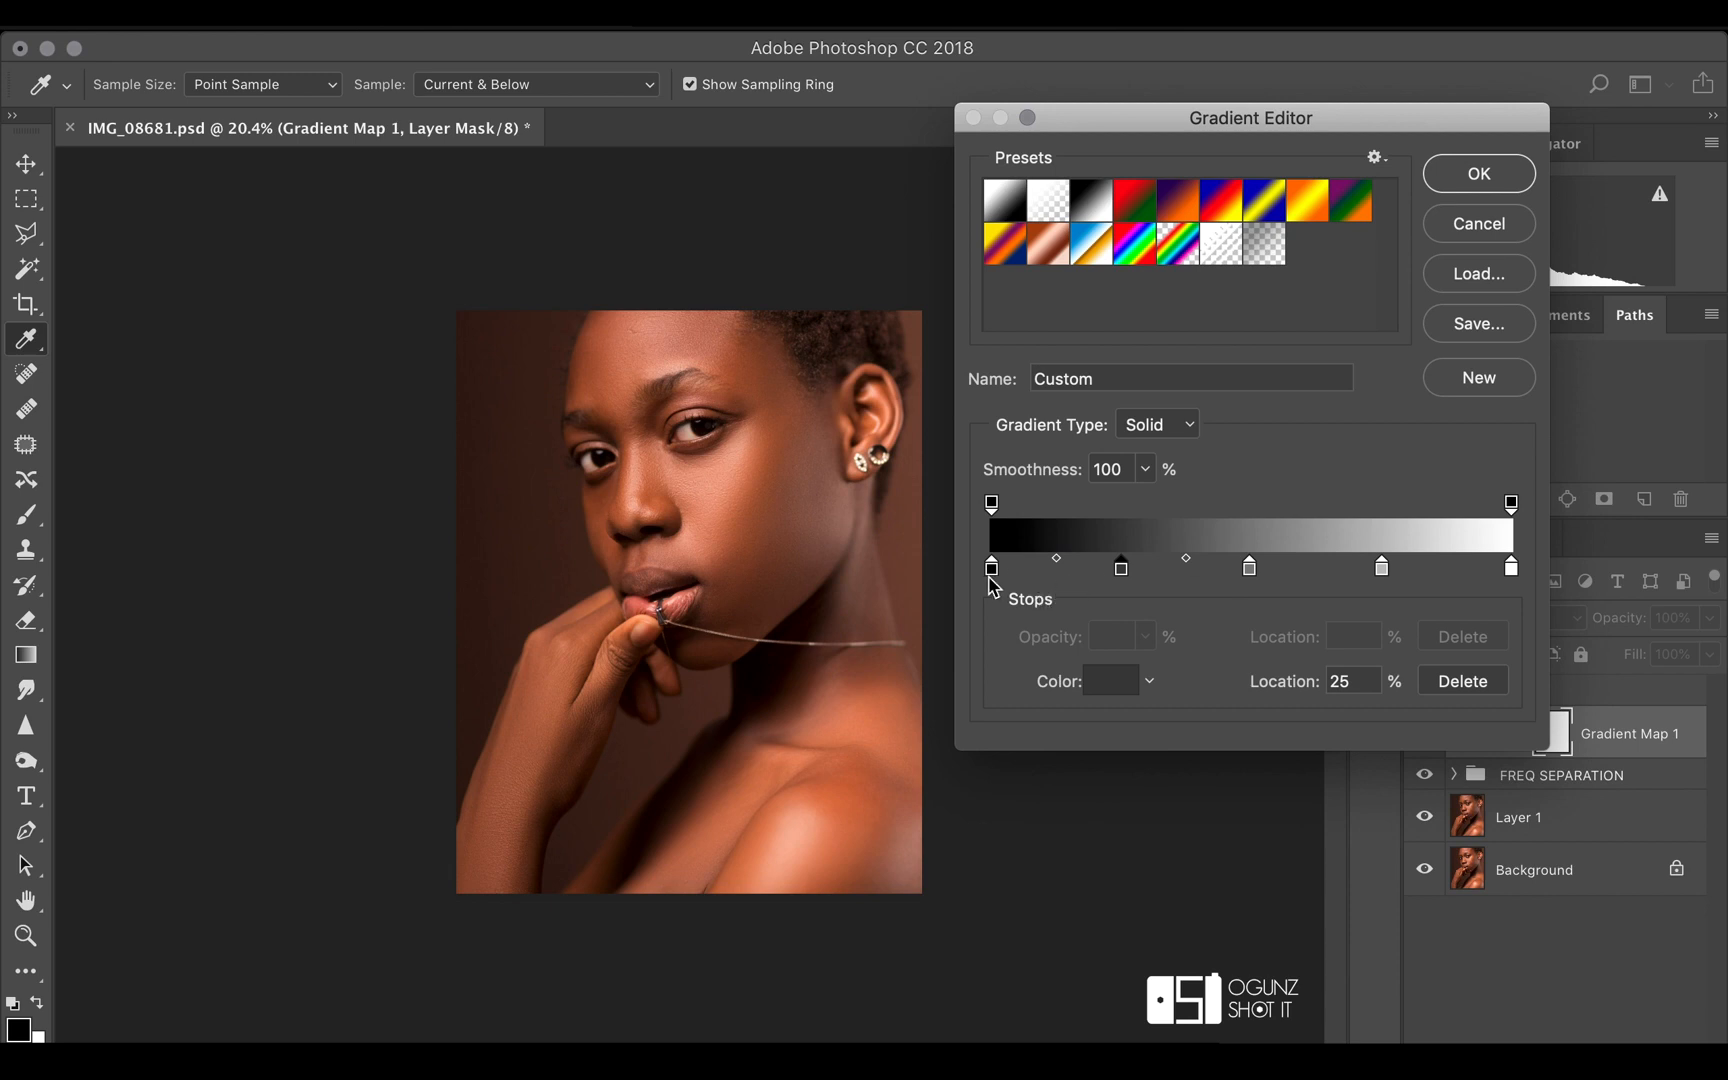
Reposition the gradient stops with black at 2%, dark grey about 27%, mid grey slightly brighter-side, light grey 68% and white 97%, and apply the gradient
{"action": "left_click_drag", "start_coordinate": [991, 572], "coordinate": [1005, 576]}
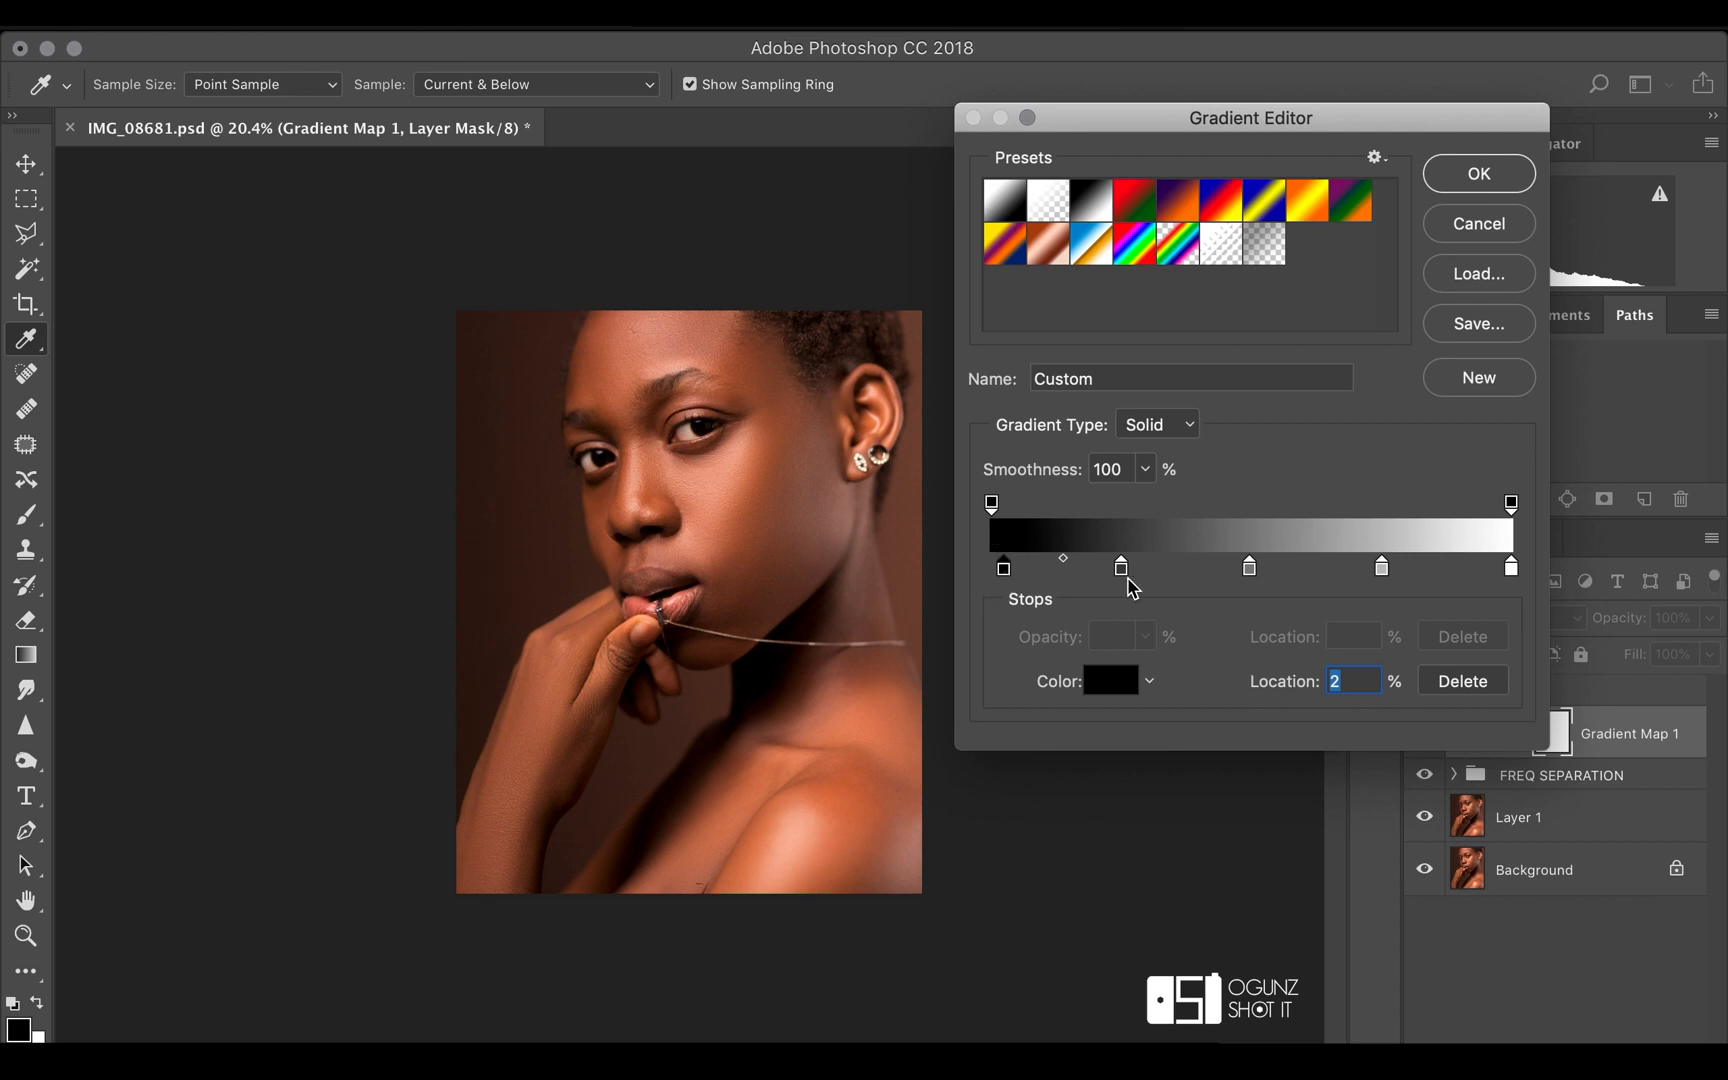
{"action": "left_click_drag", "start_coordinate": [1120, 575], "coordinate": [1128, 565]}
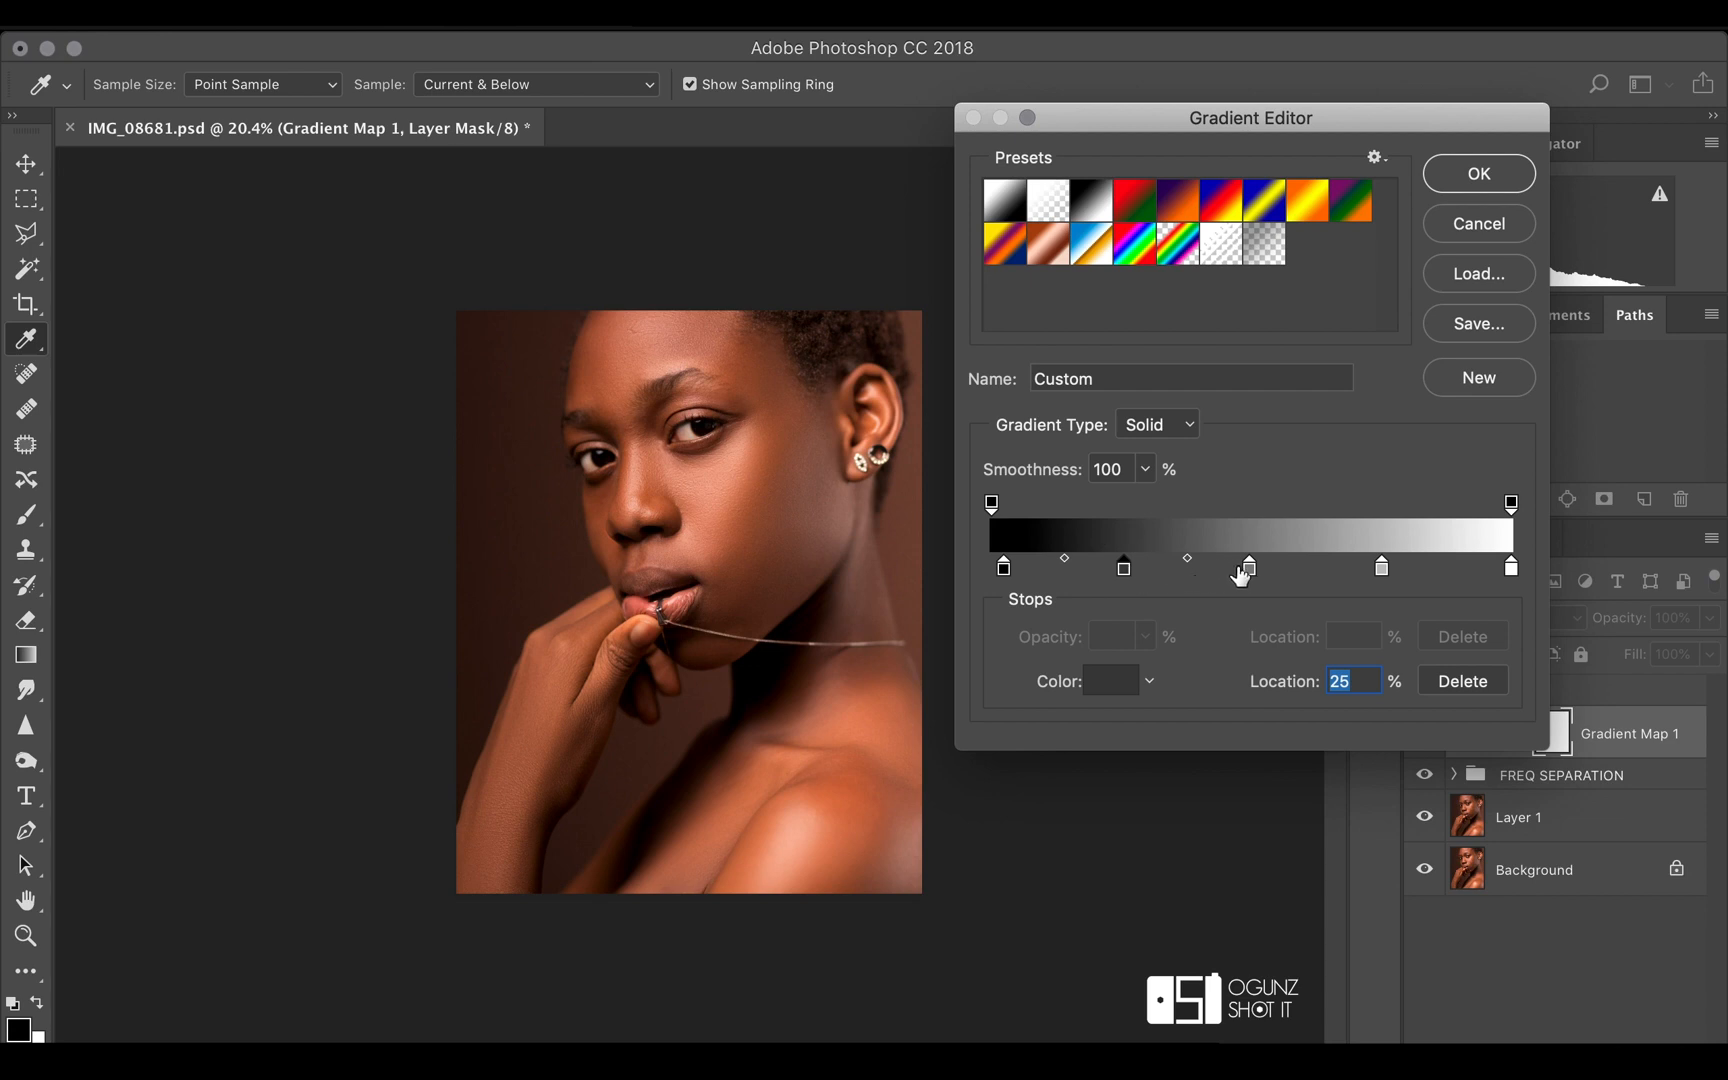
{"action": "left_click_drag", "start_coordinate": [1247, 568], "coordinate": [1250, 568]}
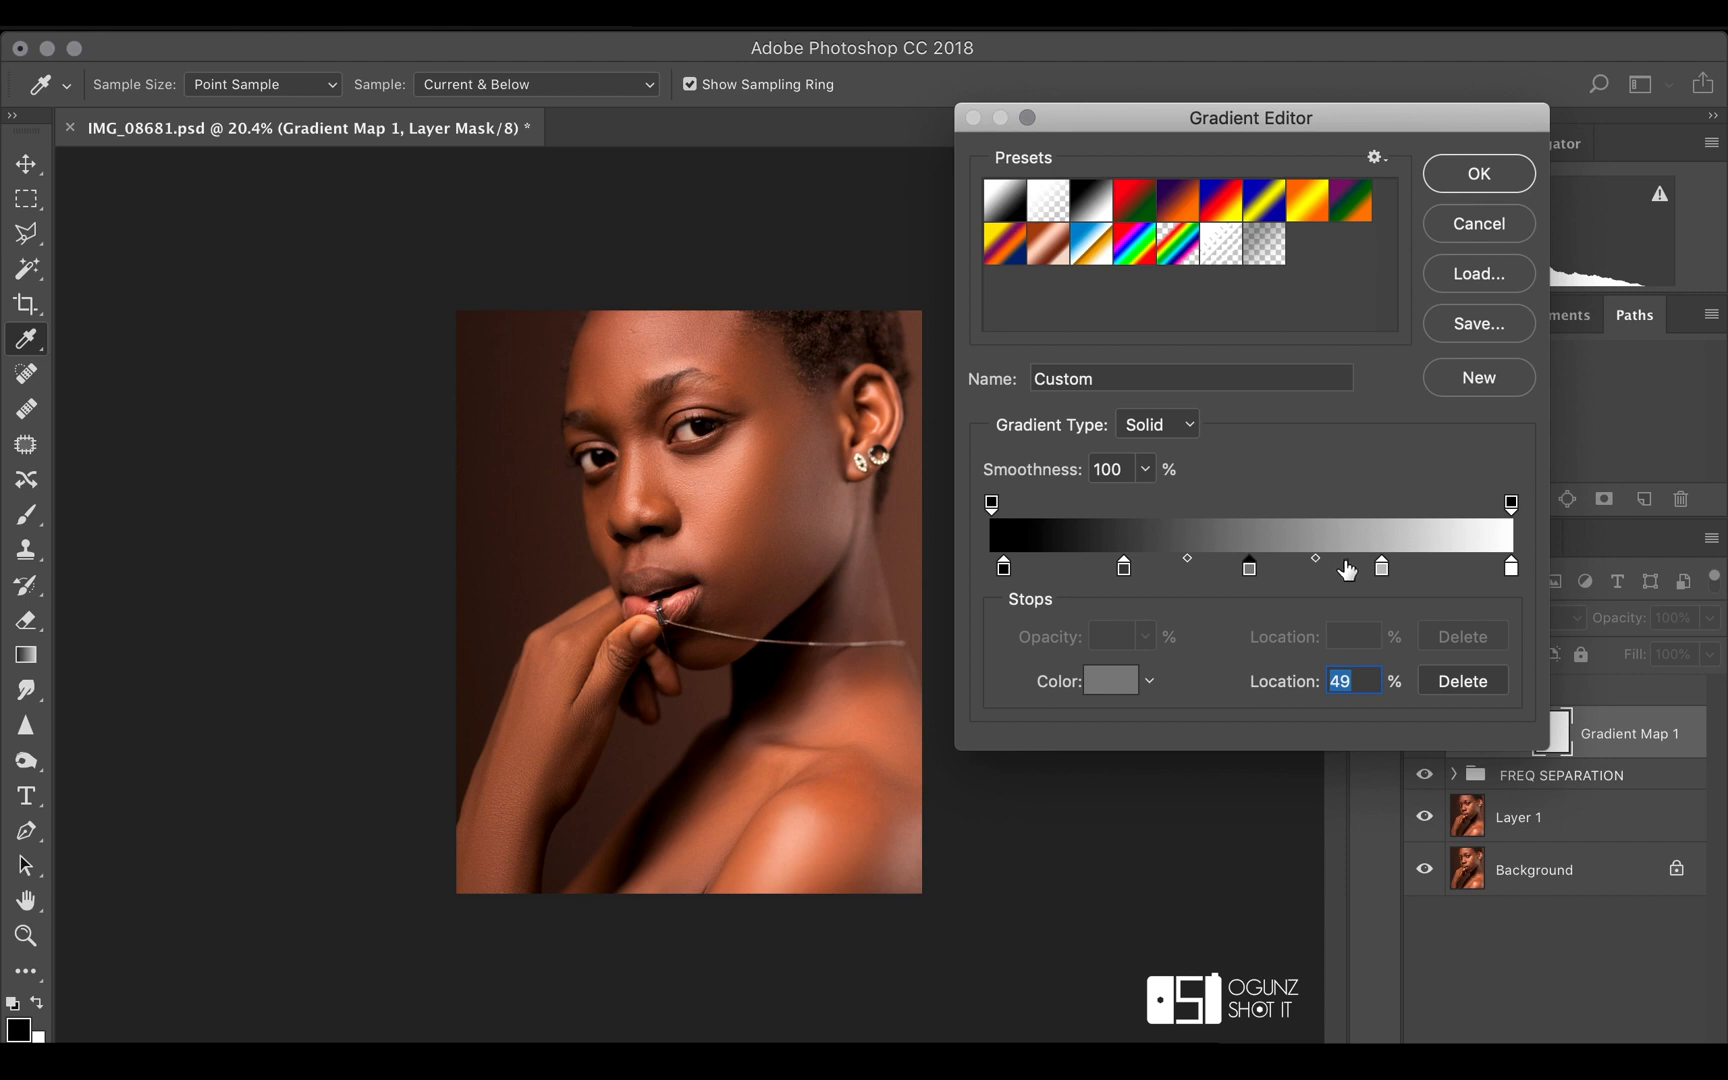
{"action": "left_click_drag", "start_coordinate": [1382, 572], "coordinate": [1362, 574]}
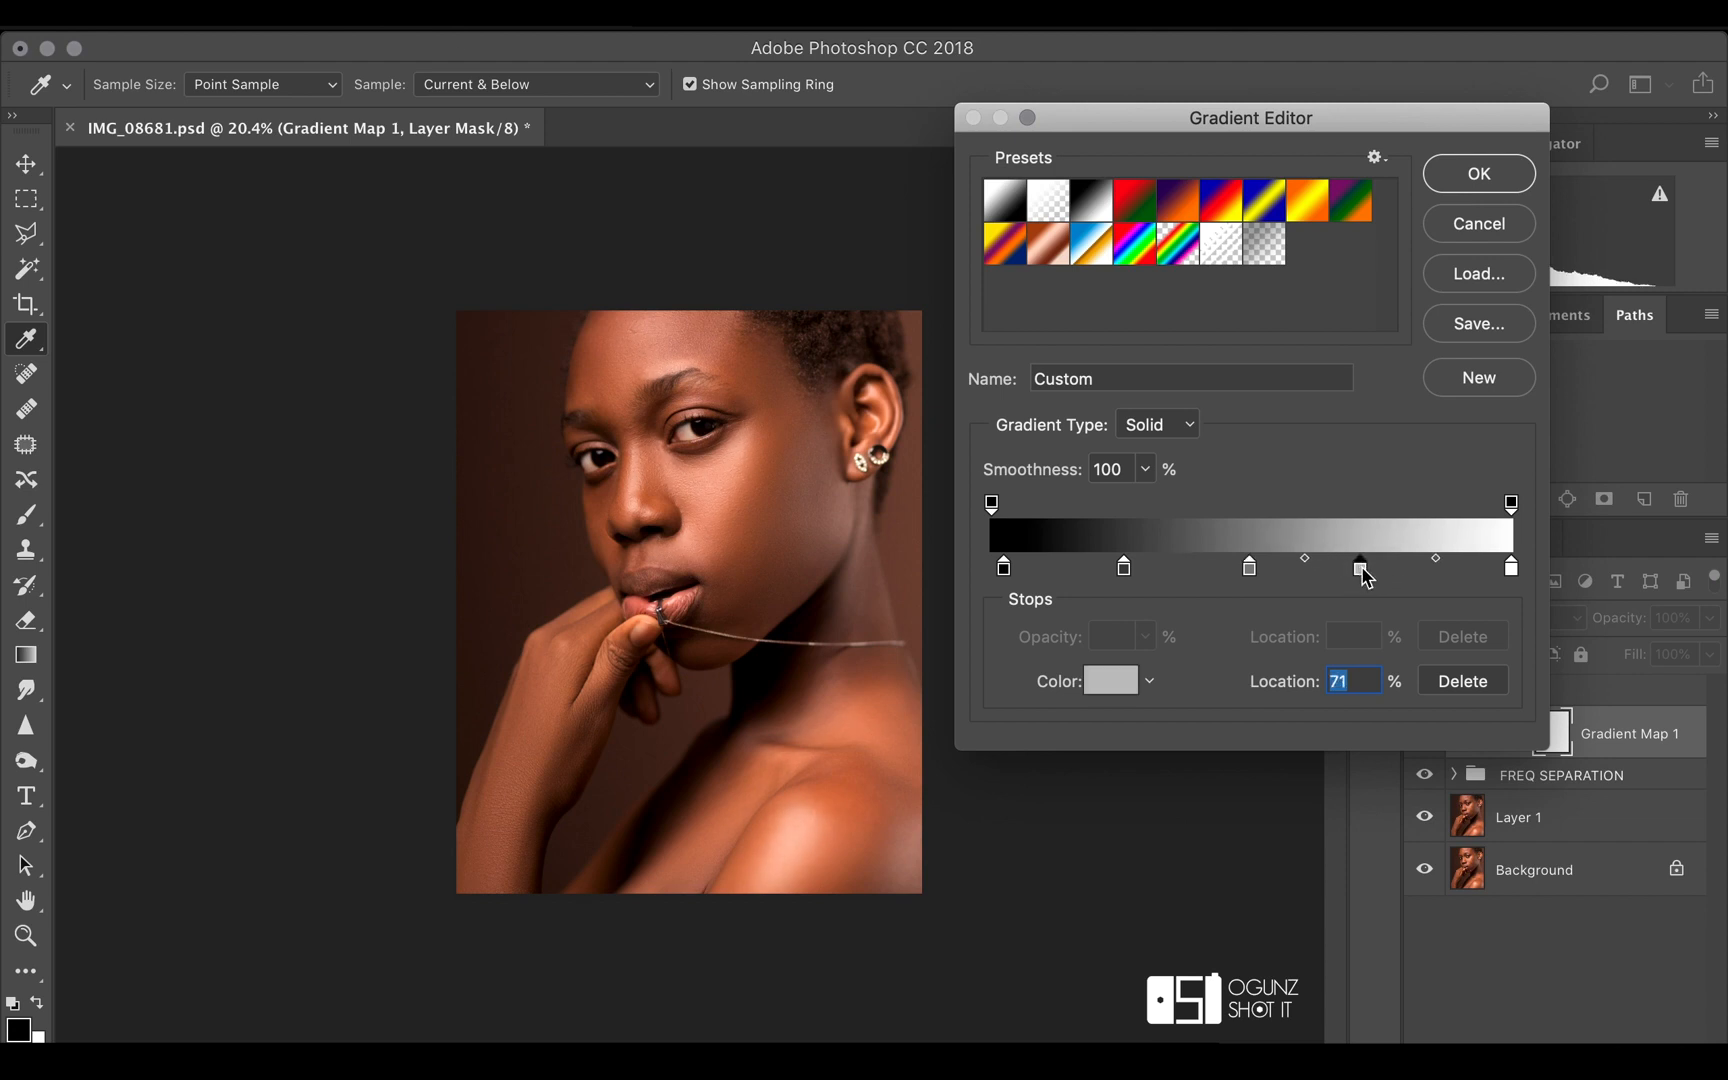
{"action": "left_click_drag", "start_coordinate": [1513, 575], "coordinate": [1502, 581]}
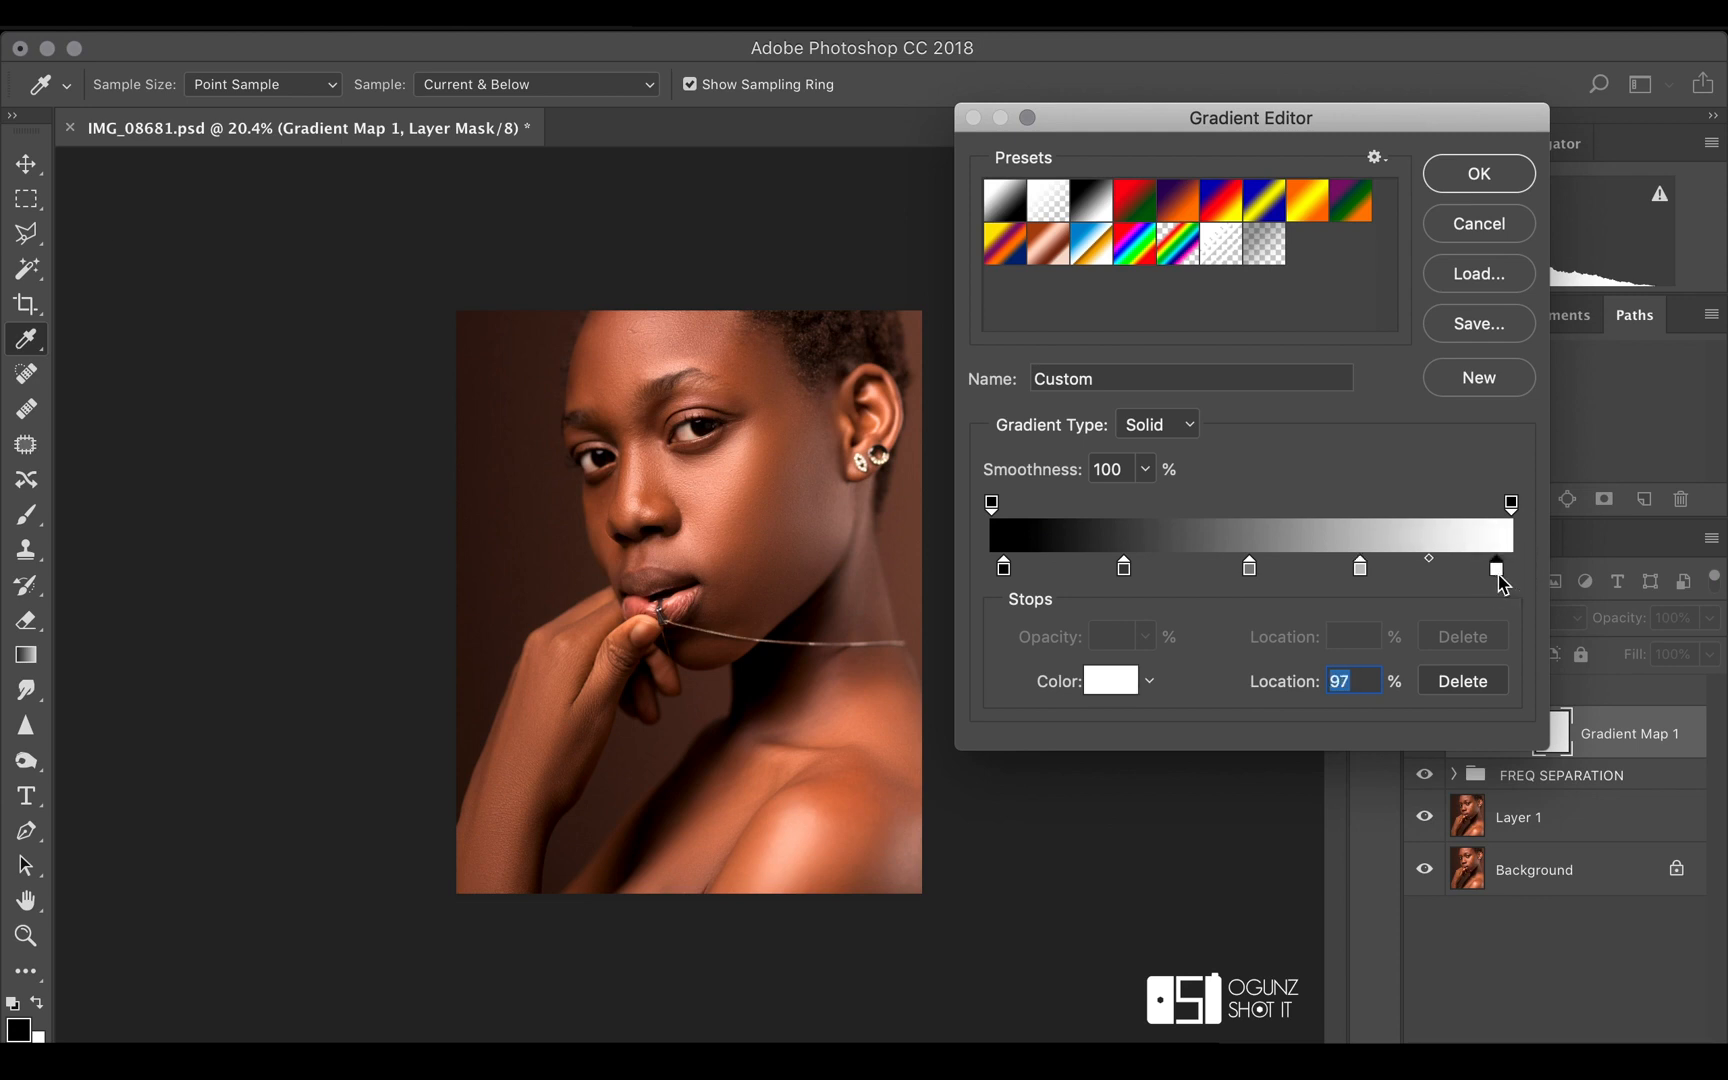
{"action": "left_click", "coordinate": [1125, 570]}
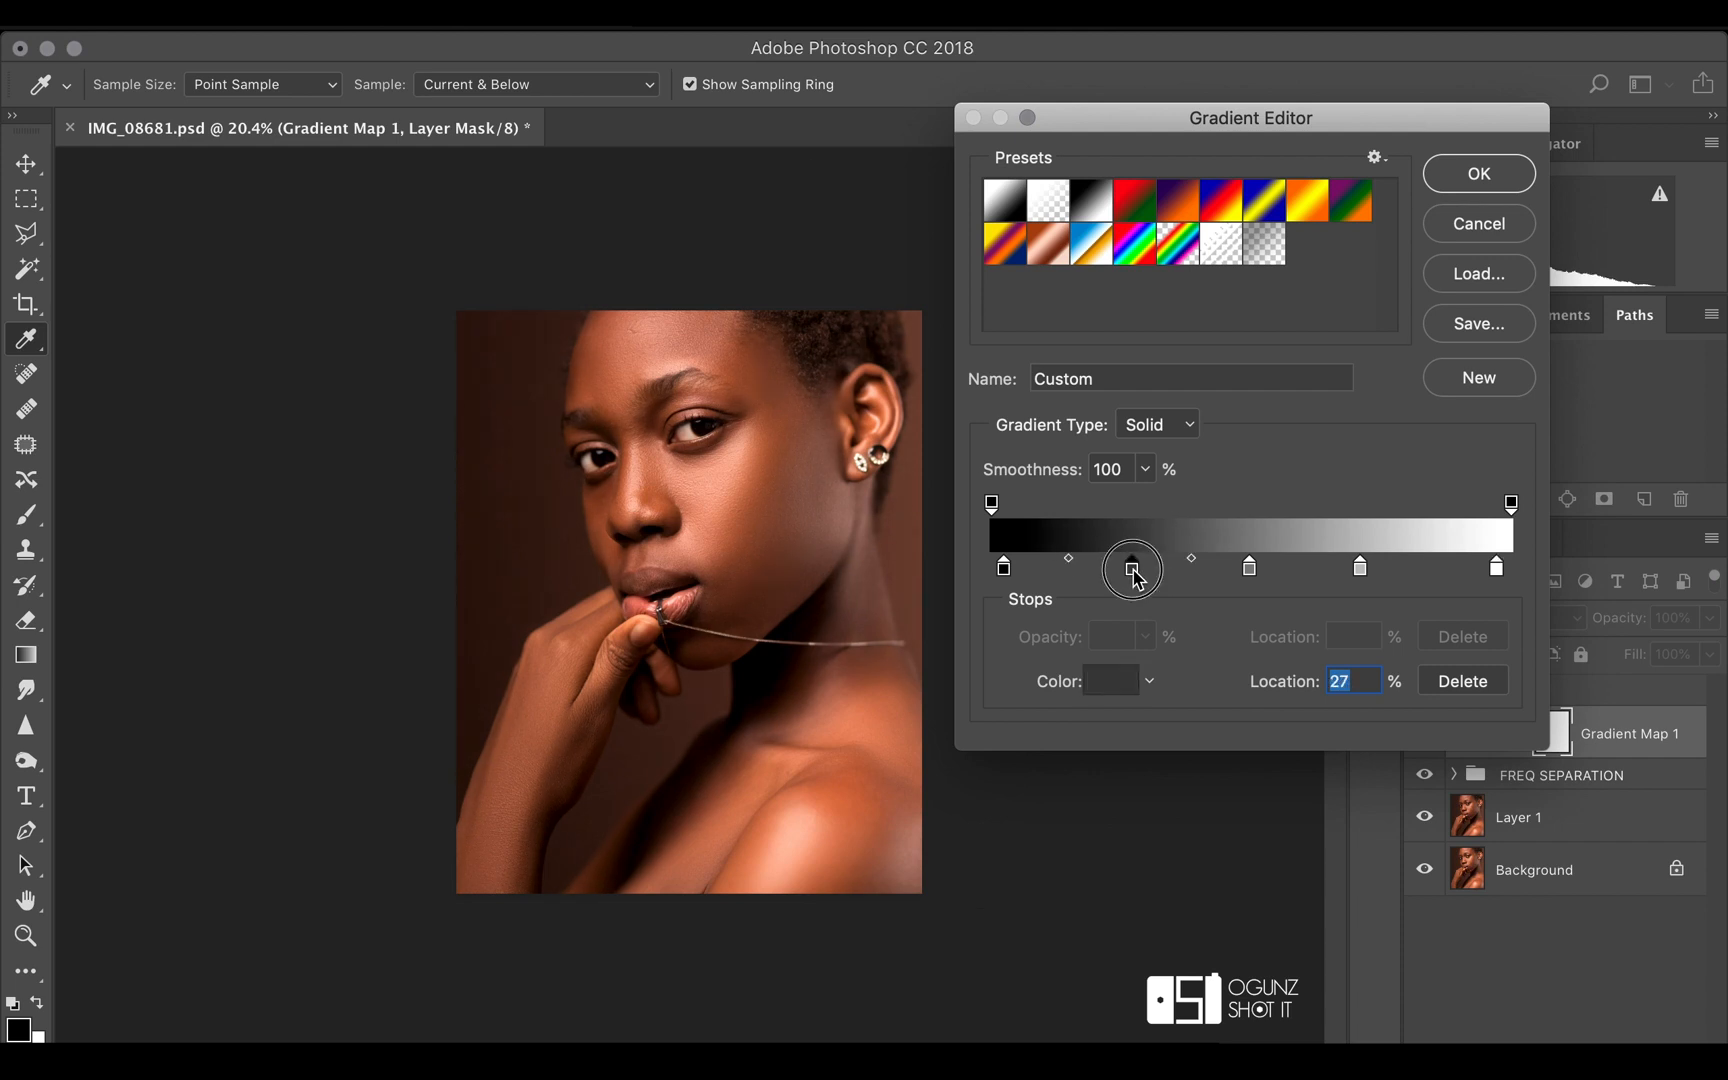
{"action": "left_click_drag", "start_coordinate": [1127, 573], "coordinate": [1131, 572]}
{"action": "left_click_drag", "start_coordinate": [1251, 574], "coordinate": [1348, 572]}
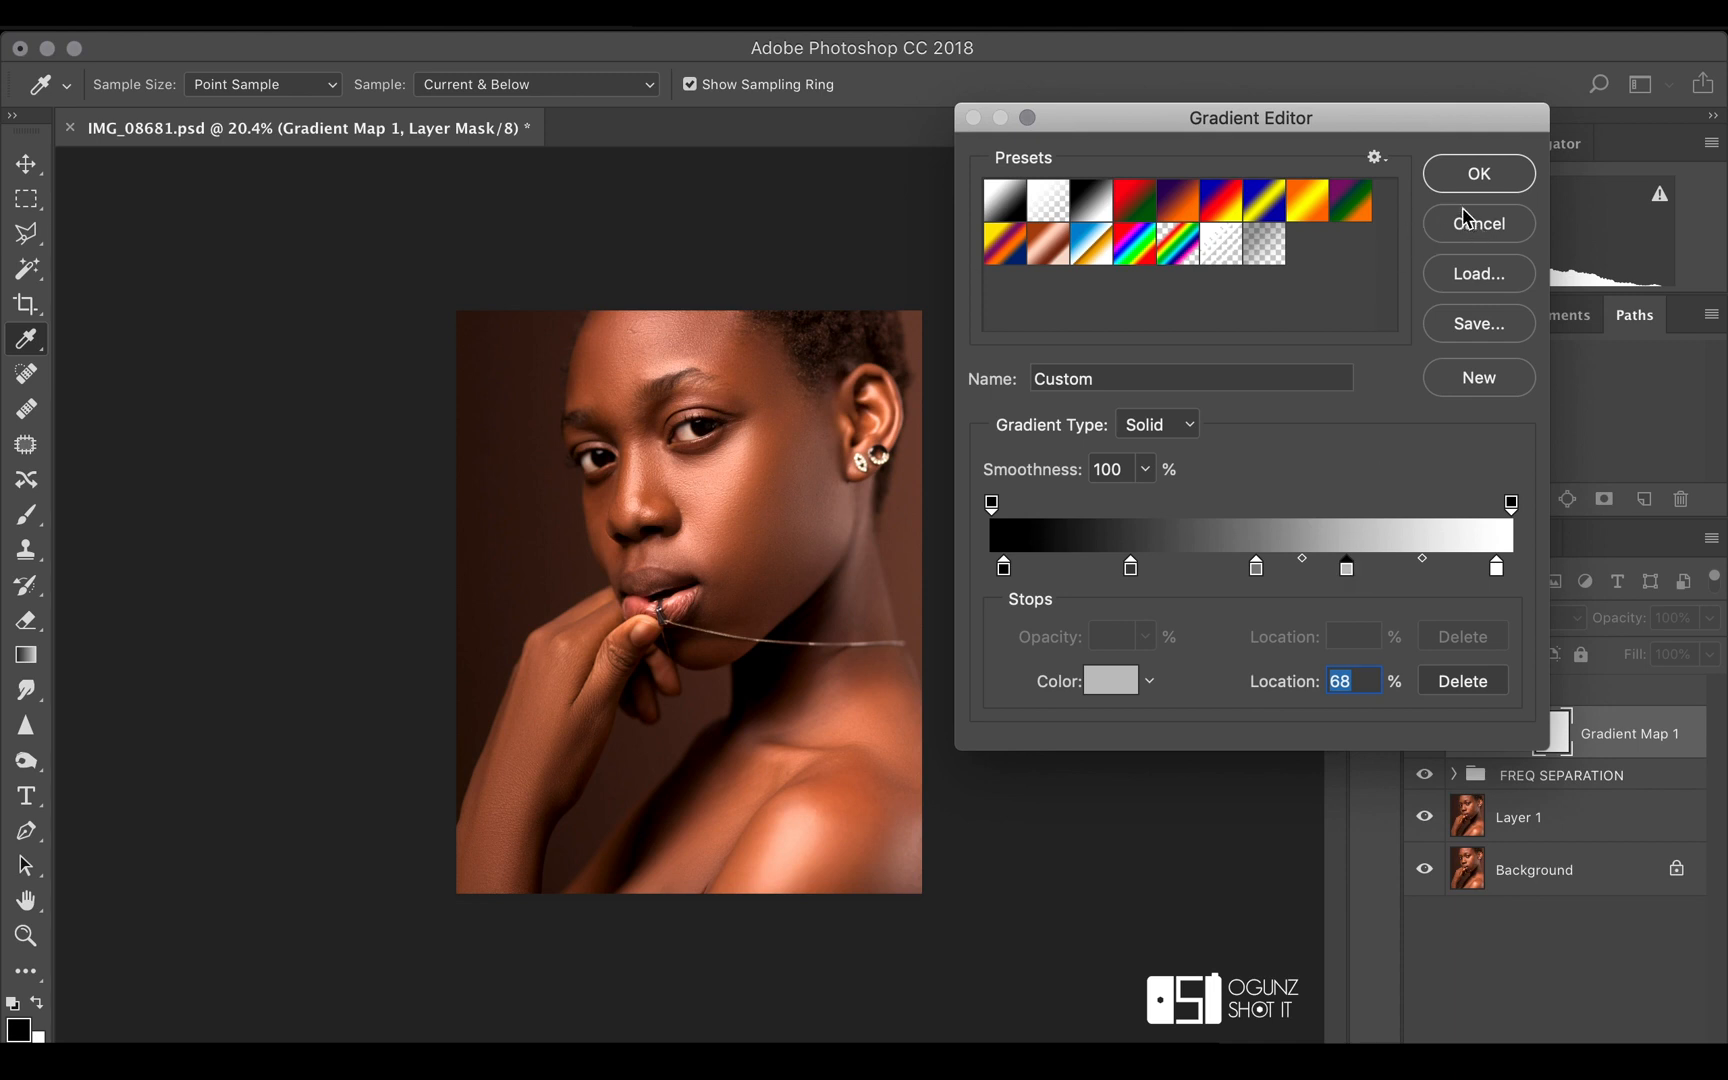
{"action": "left_click", "coordinate": [1479, 174]}
Toggle the Gradient Map layer's visibility repeatedly to compare the portrait with and without the adjustment
{"action": "left_click", "coordinate": [1425, 736]}
{"action": "left_click", "coordinate": [1425, 736]}
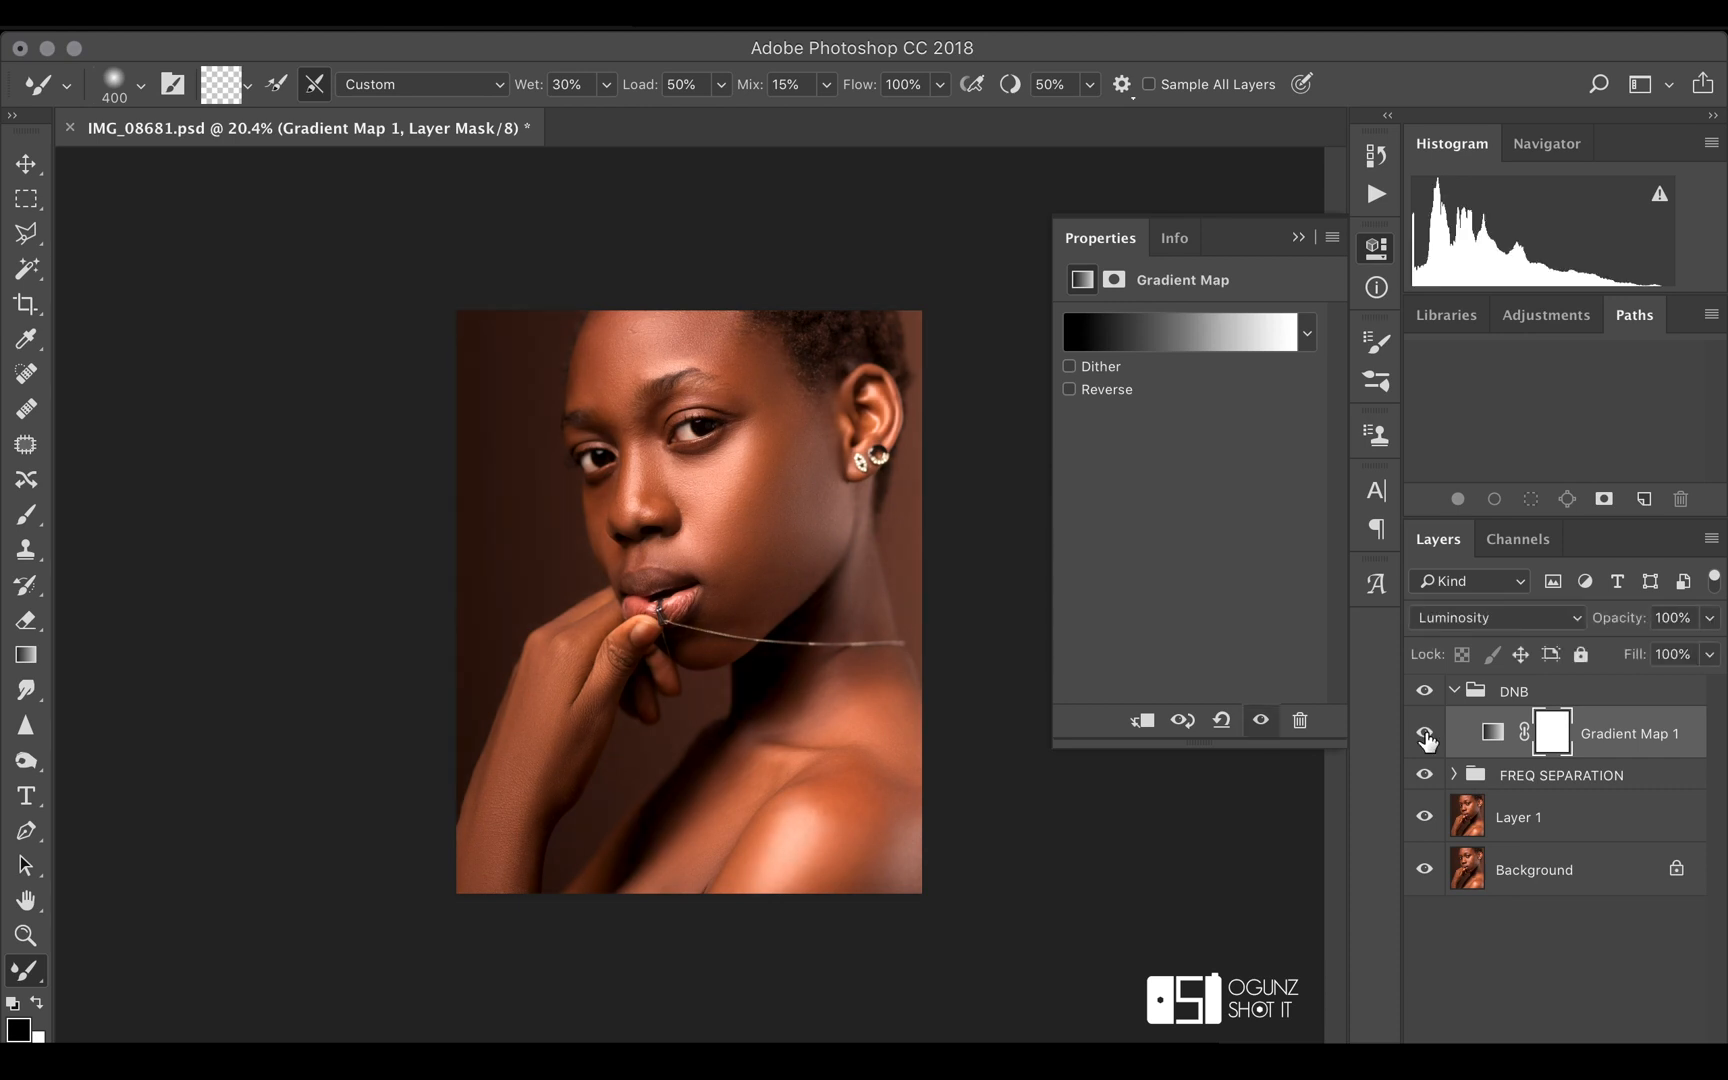
{"action": "left_click", "coordinate": [1425, 736]}
{"action": "left_click", "coordinate": [1425, 736]}
{"action": "left_click", "coordinate": [1425, 736]}
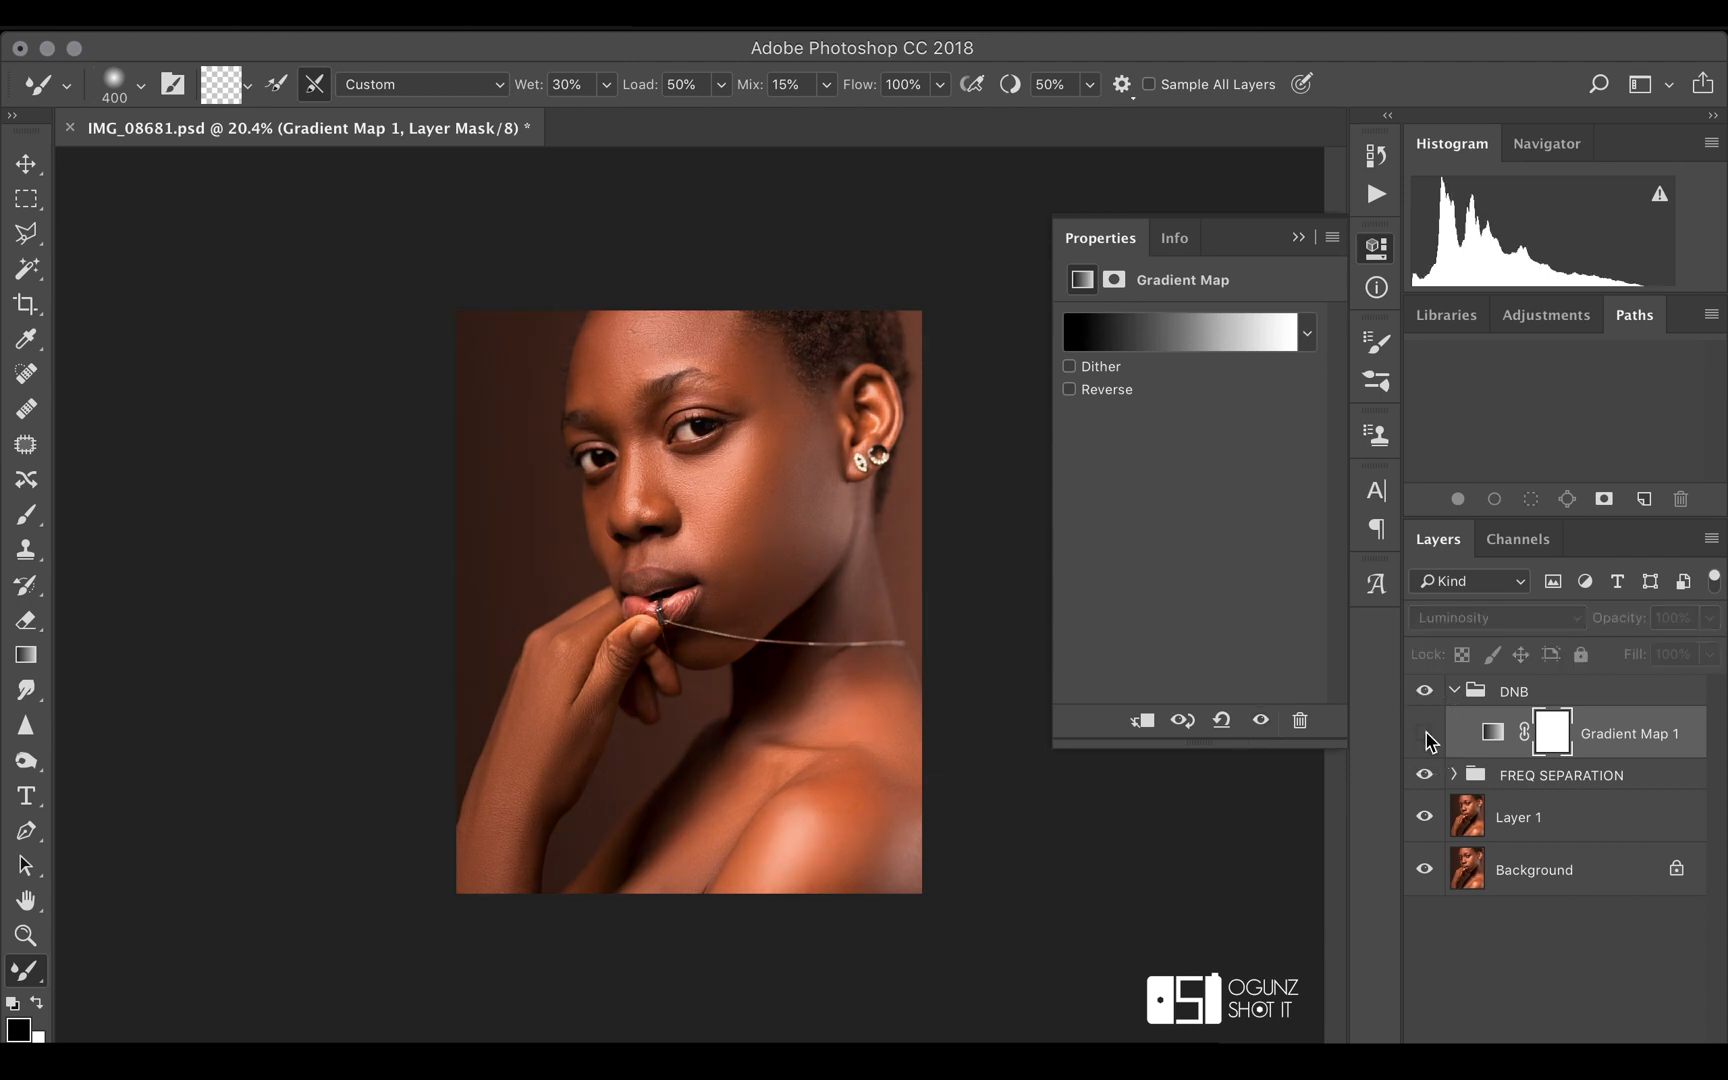
{"action": "left_click", "coordinate": [1425, 736]}
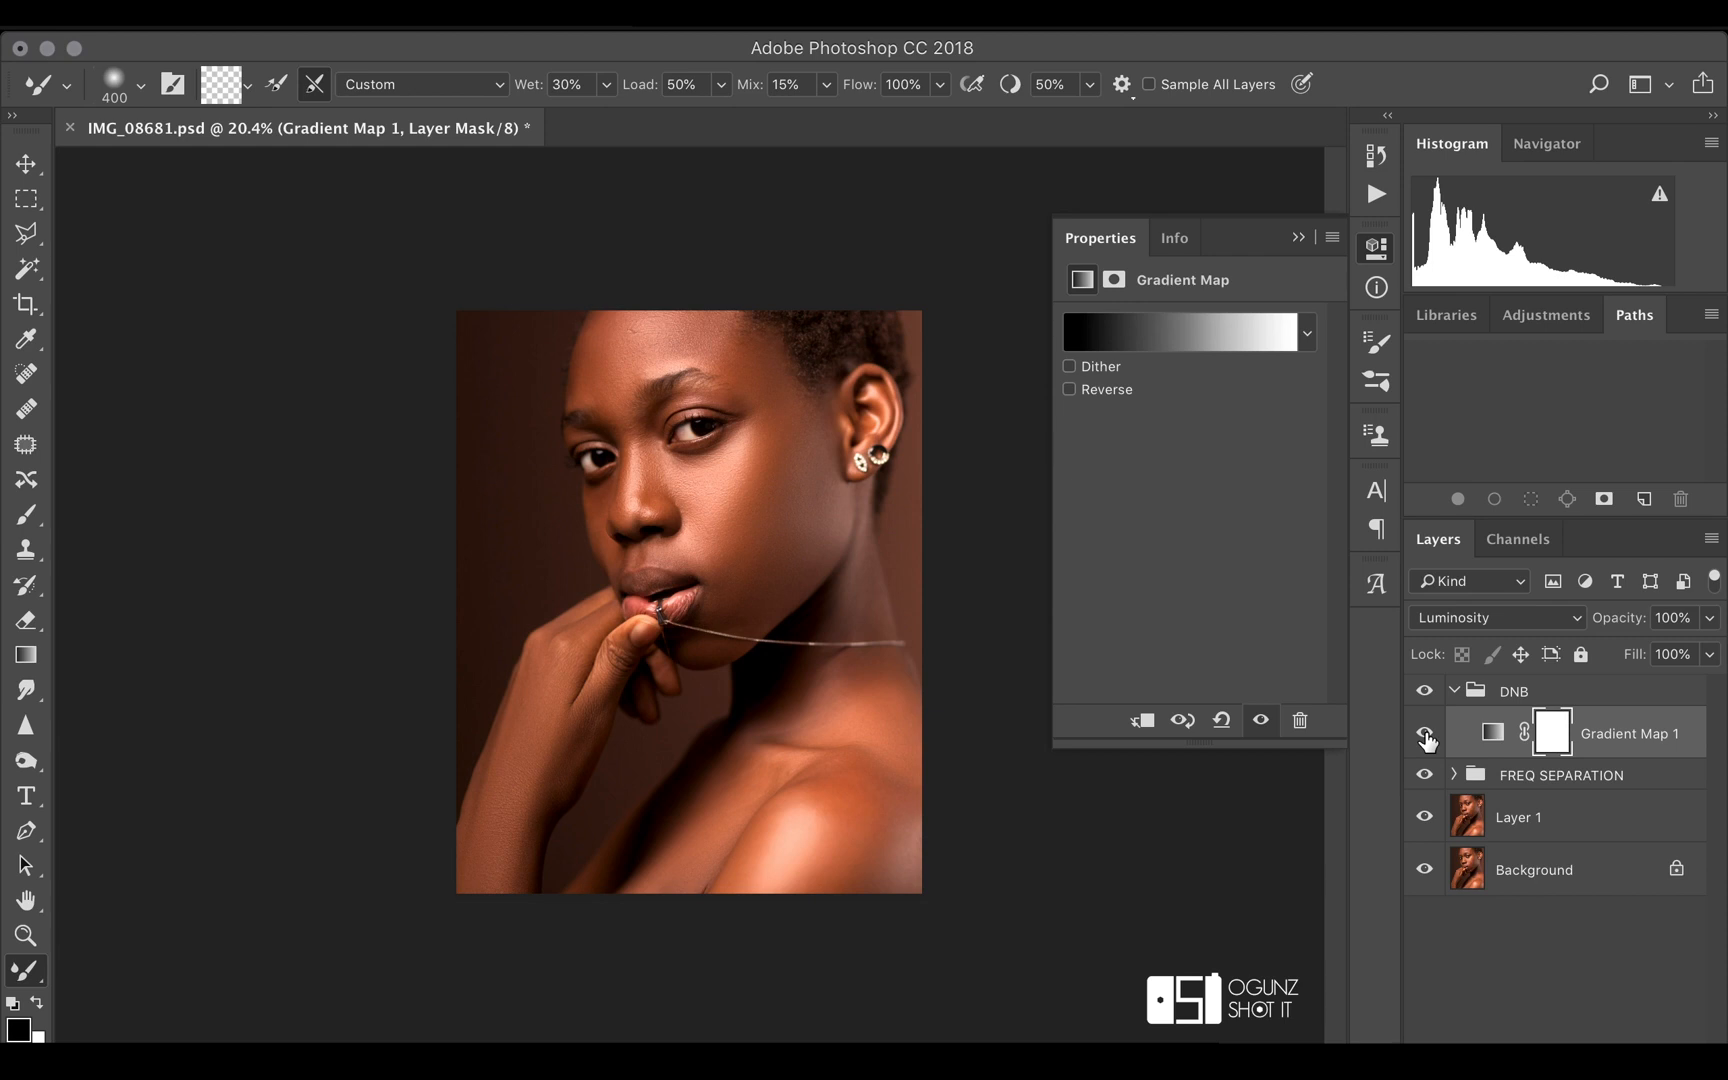
{"action": "left_click", "coordinate": [1425, 736]}
{"action": "left_click", "coordinate": [1425, 736]}
{"action": "left_click", "coordinate": [1425, 736]}
{"action": "left_click", "coordinate": [1425, 736]}
{"action": "left_click", "coordinate": [1425, 736]}
{"action": "left_click", "coordinate": [1425, 736]}
Add a Curves adjustment layer above the Gradient Map in the DNB group and name it burn
{"action": "left_click", "coordinate": [1573, 1050]}
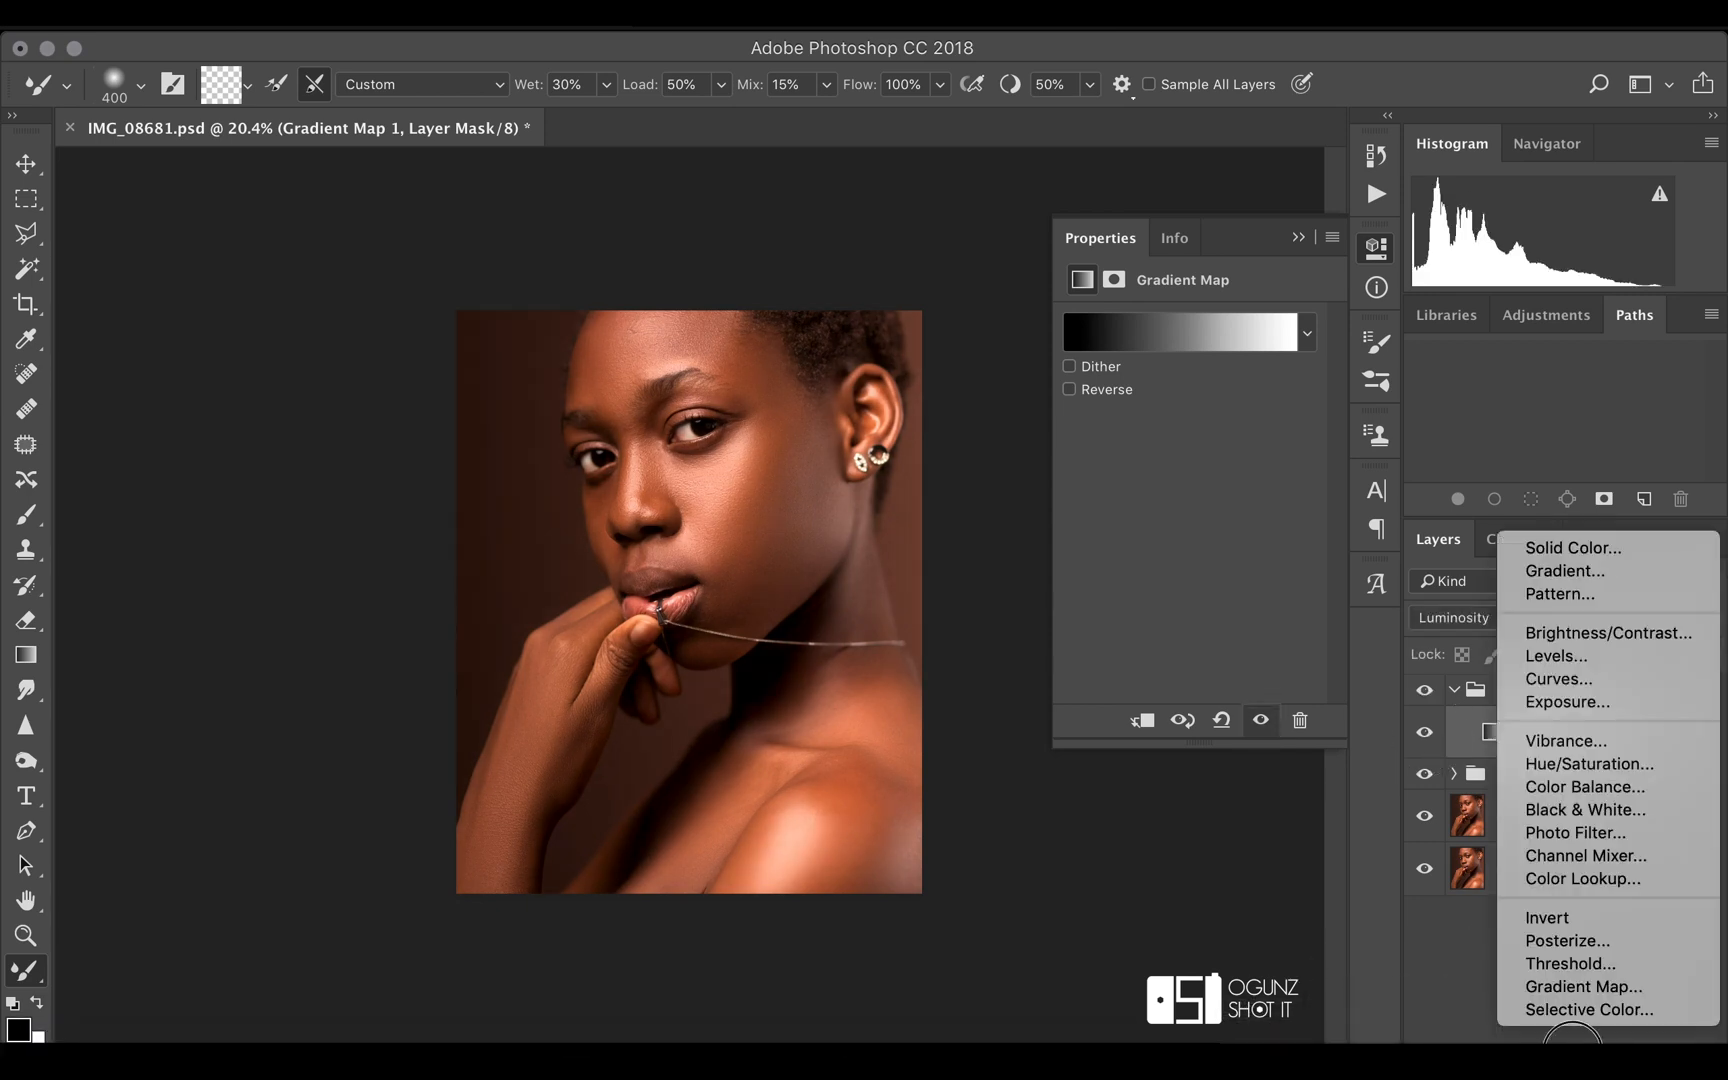
{"action": "left_click", "coordinate": [1578, 680]}
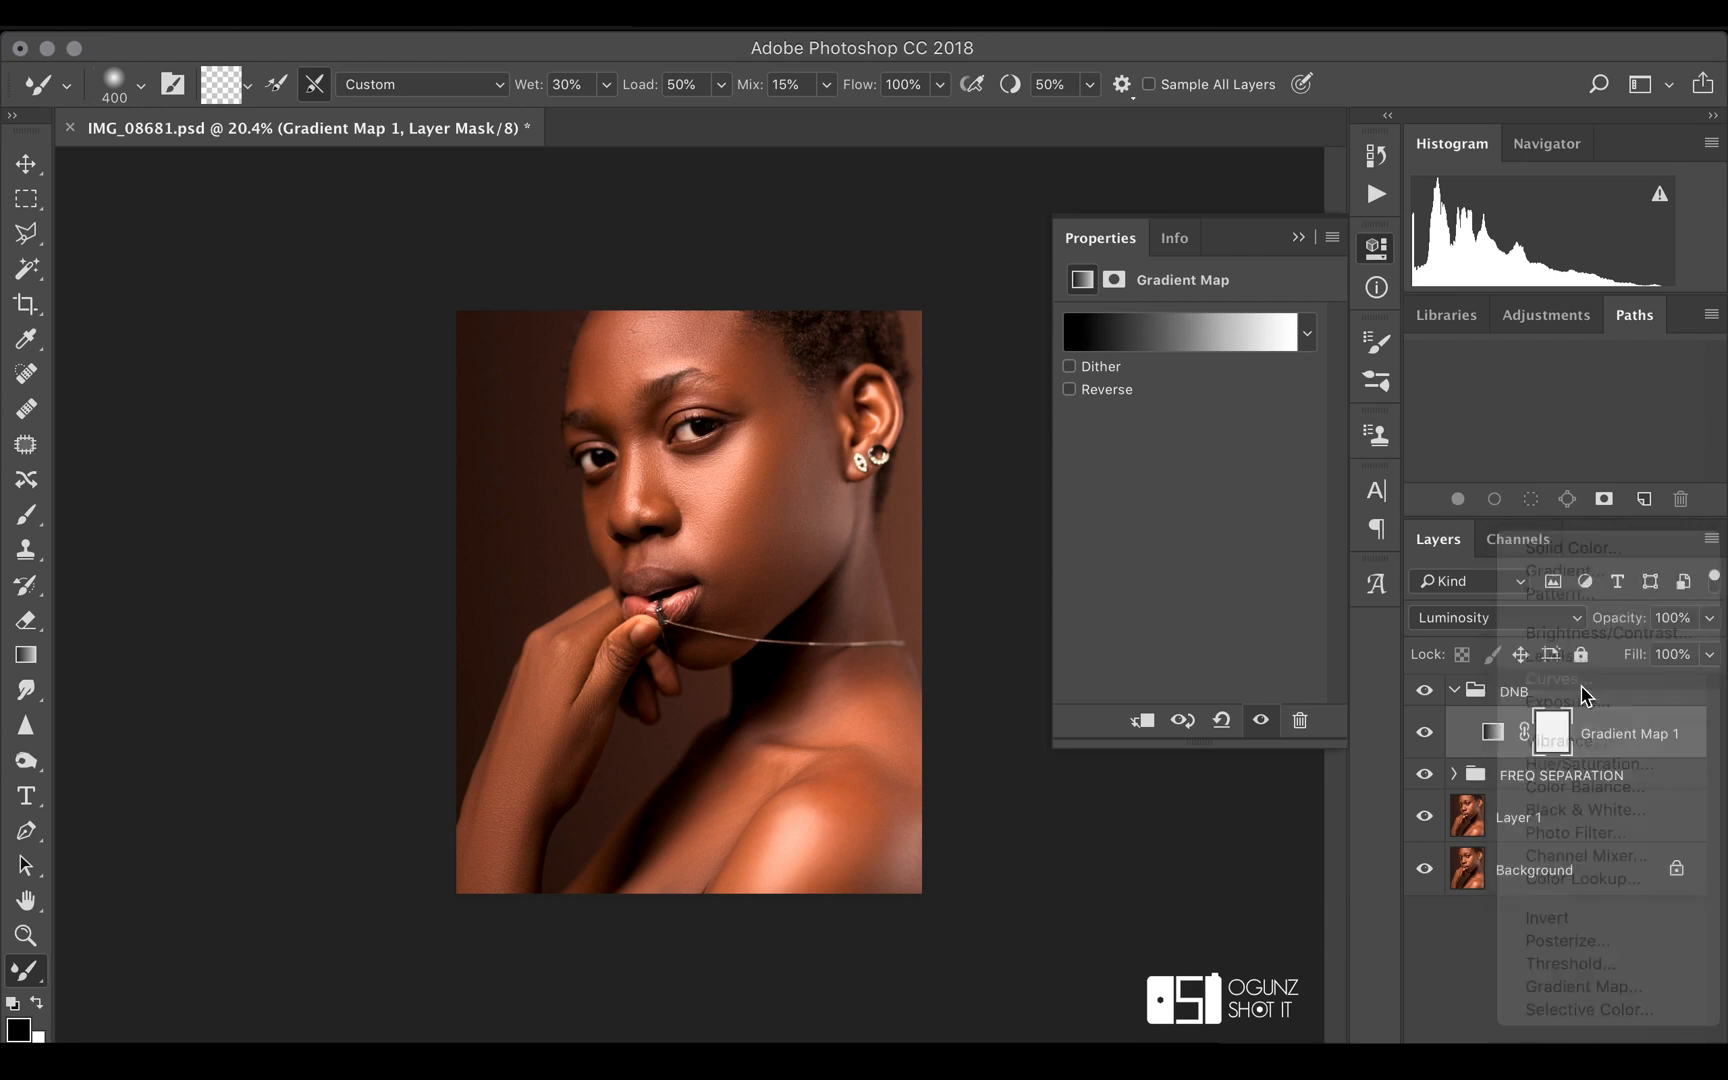
{"action": "double_click", "coordinate": [1610, 735]}
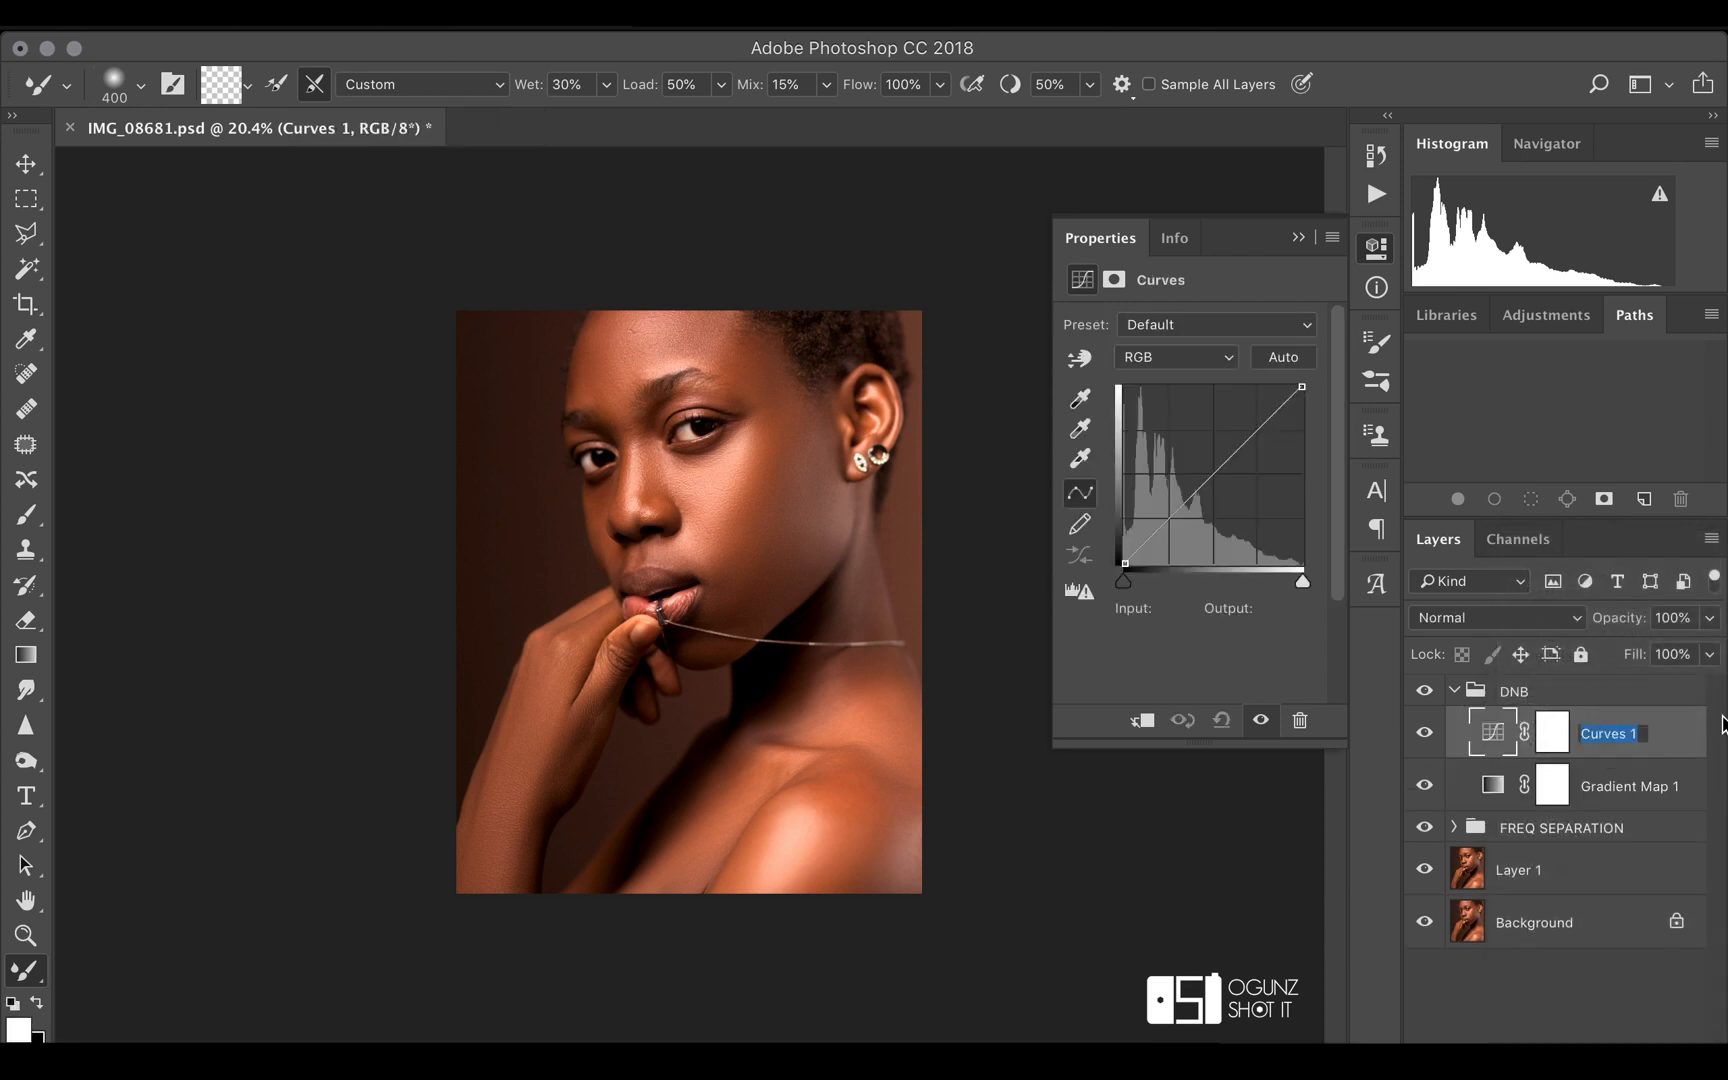
{"action": "type", "text": "burn"}
{"action": "key", "text": "Return"}
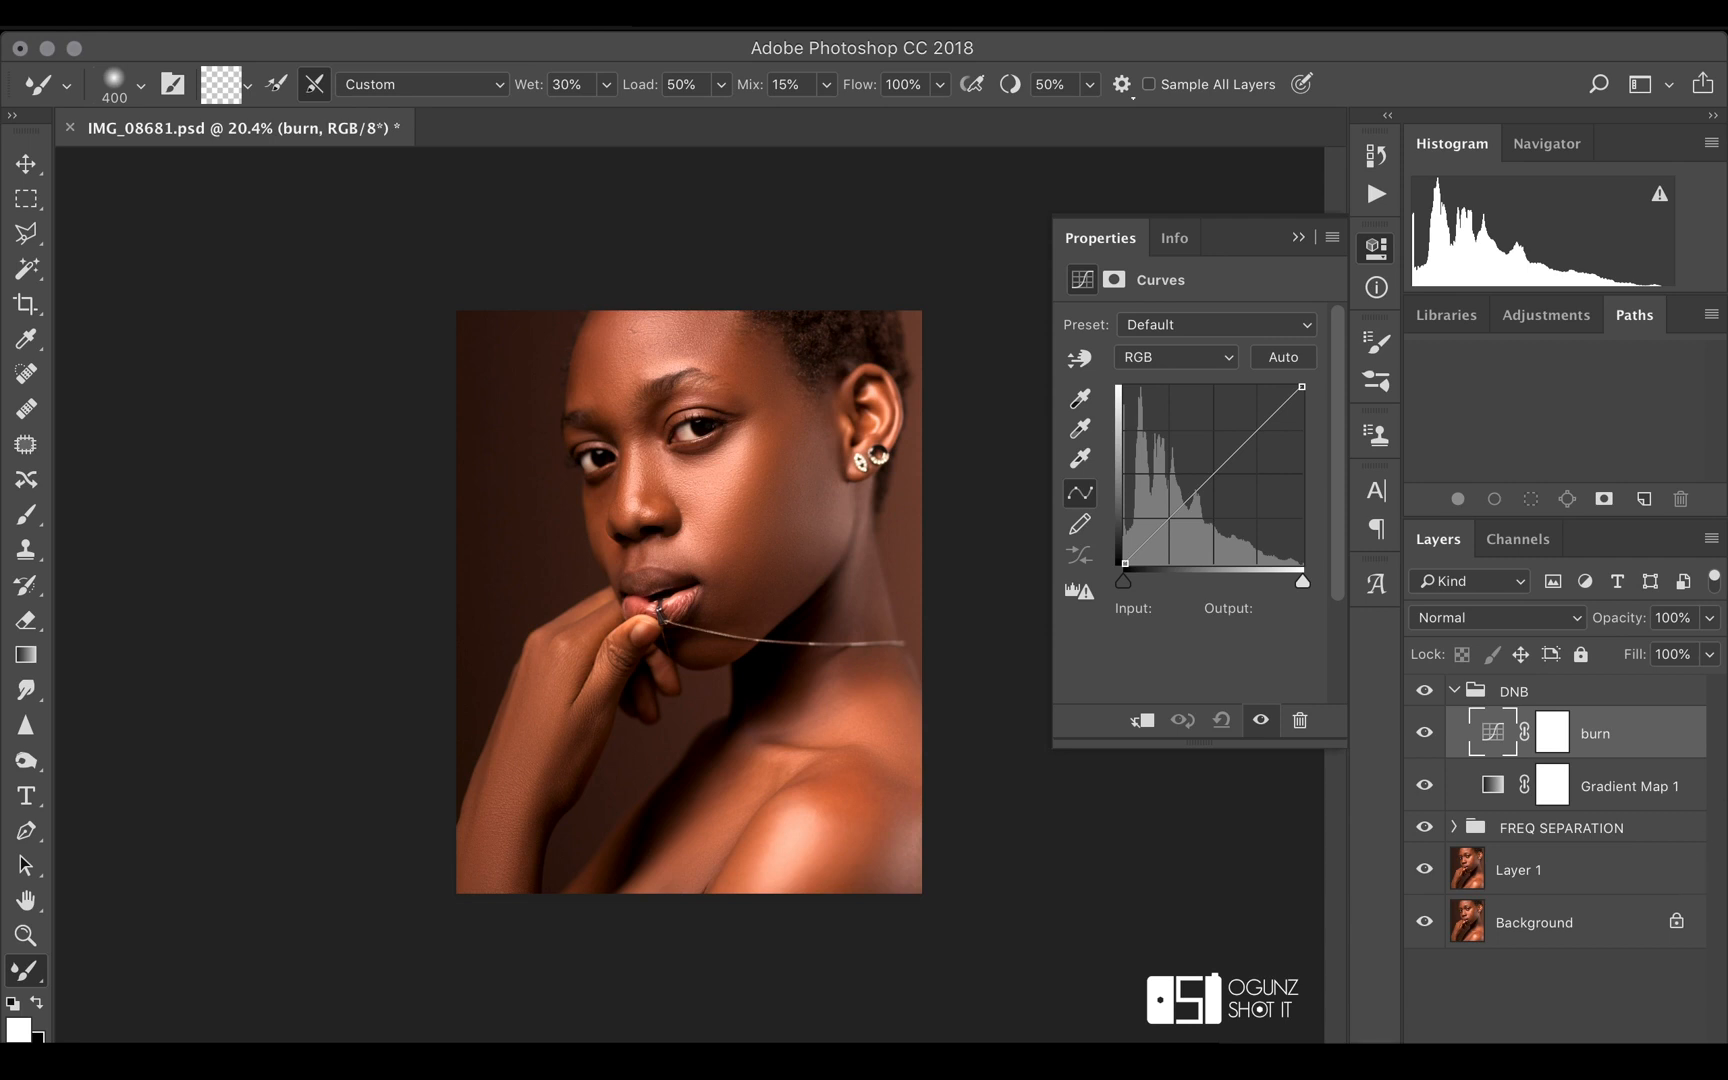
Add a Levels adjustment layer above the burn layer and name it dodge
{"action": "left_click", "coordinate": [1567, 1052]}
{"action": "left_click", "coordinate": [1549, 650]}
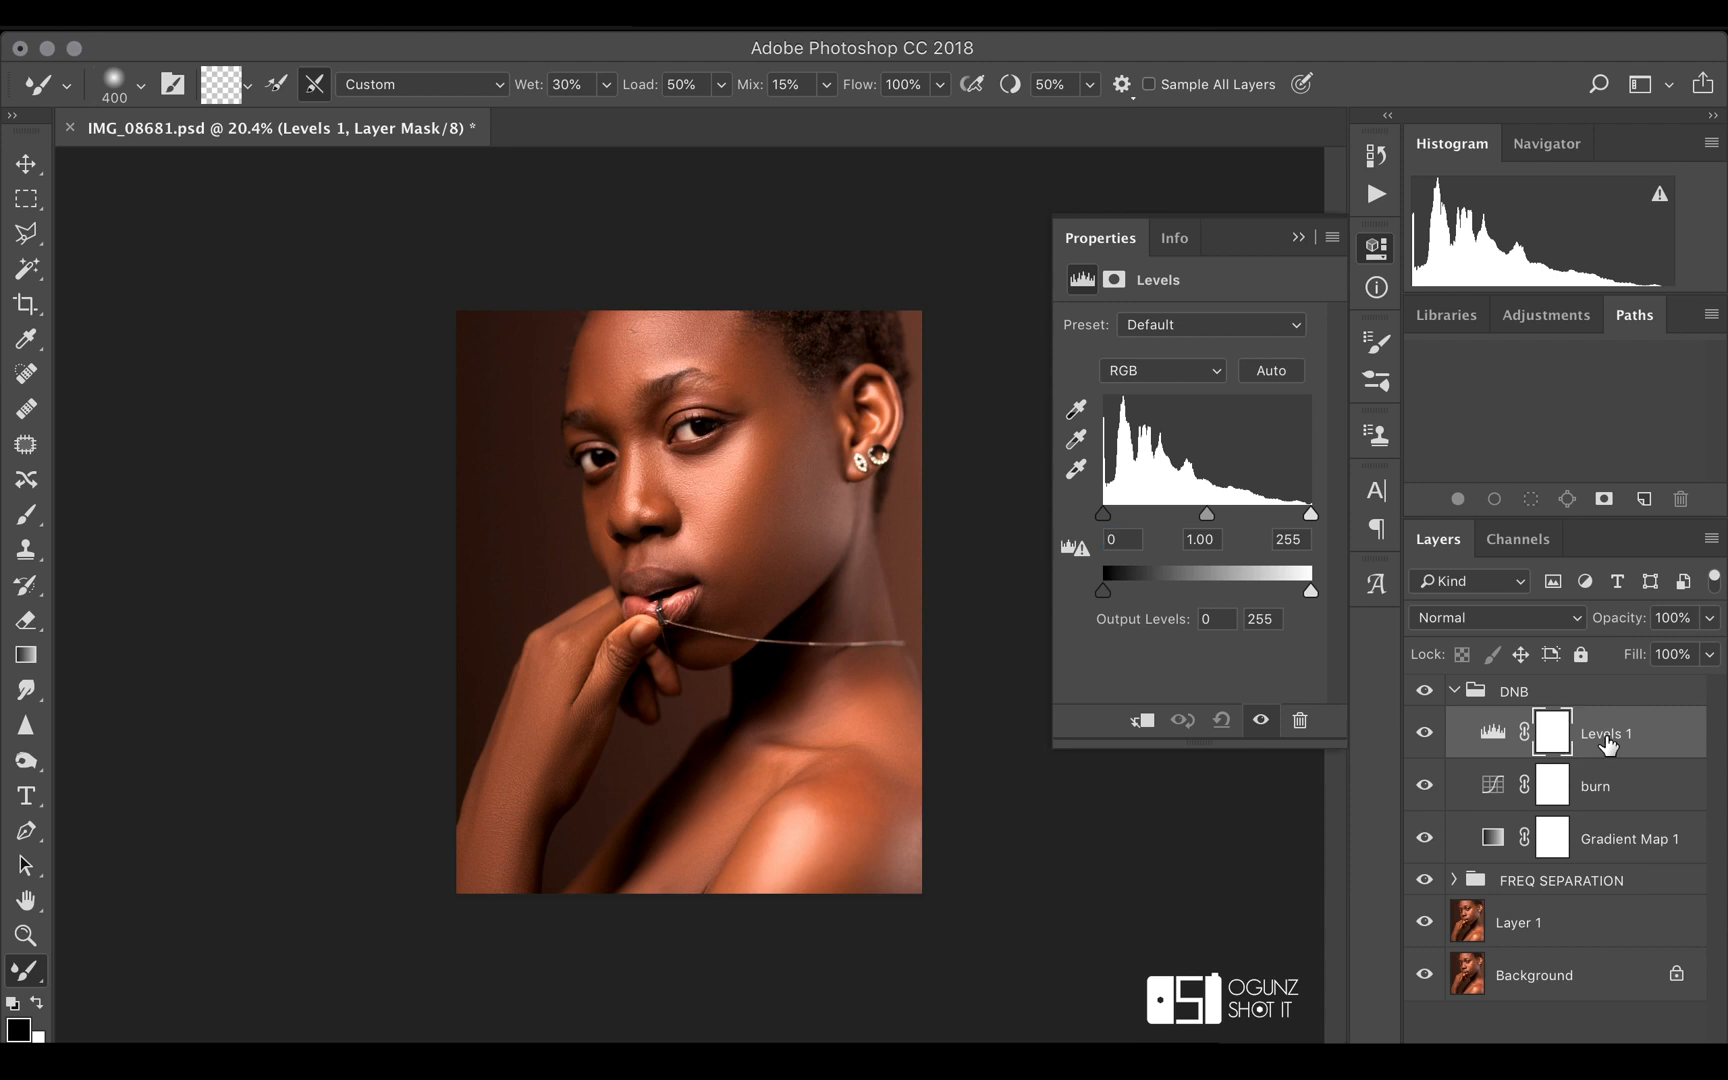
{"action": "double_click", "coordinate": [1606, 737]}
{"action": "type", "text": "dod"}
{"action": "key", "text": "Return"}
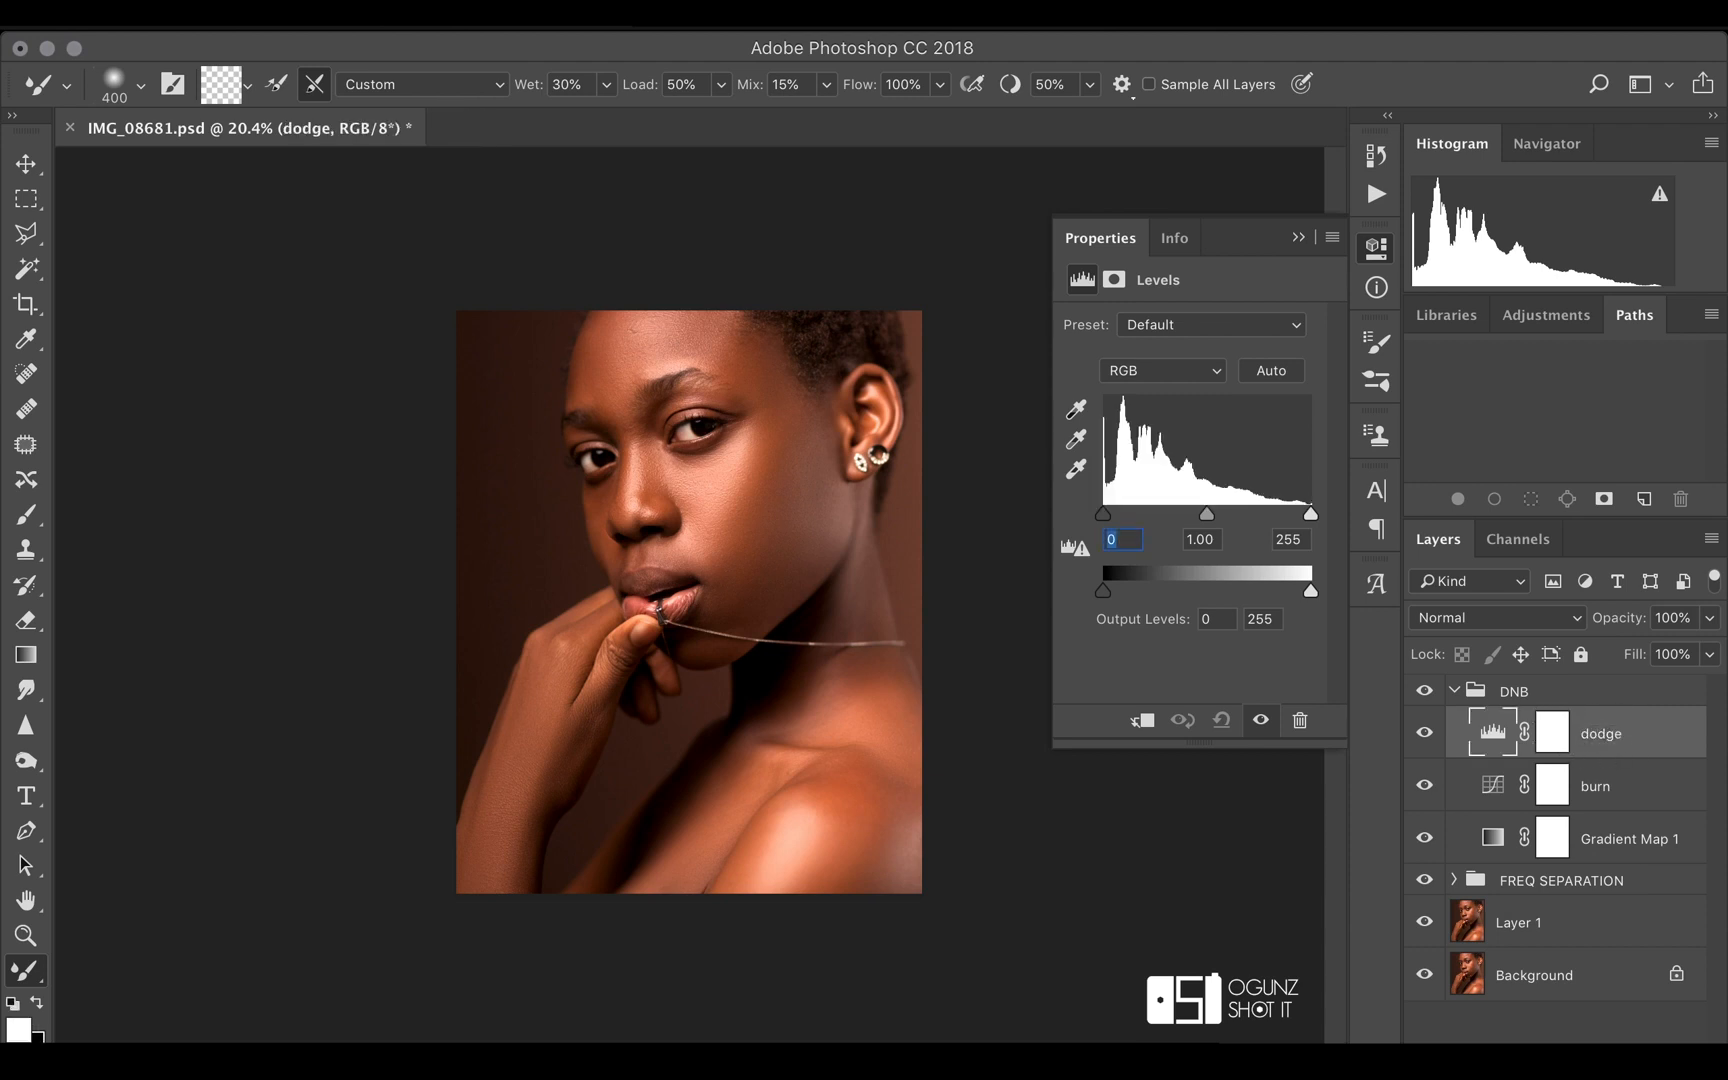
Darken the burn layer's RGB curve with a point at input 170, output 130, and invert its layer mask to black
{"action": "left_click", "coordinate": [1600, 792]}
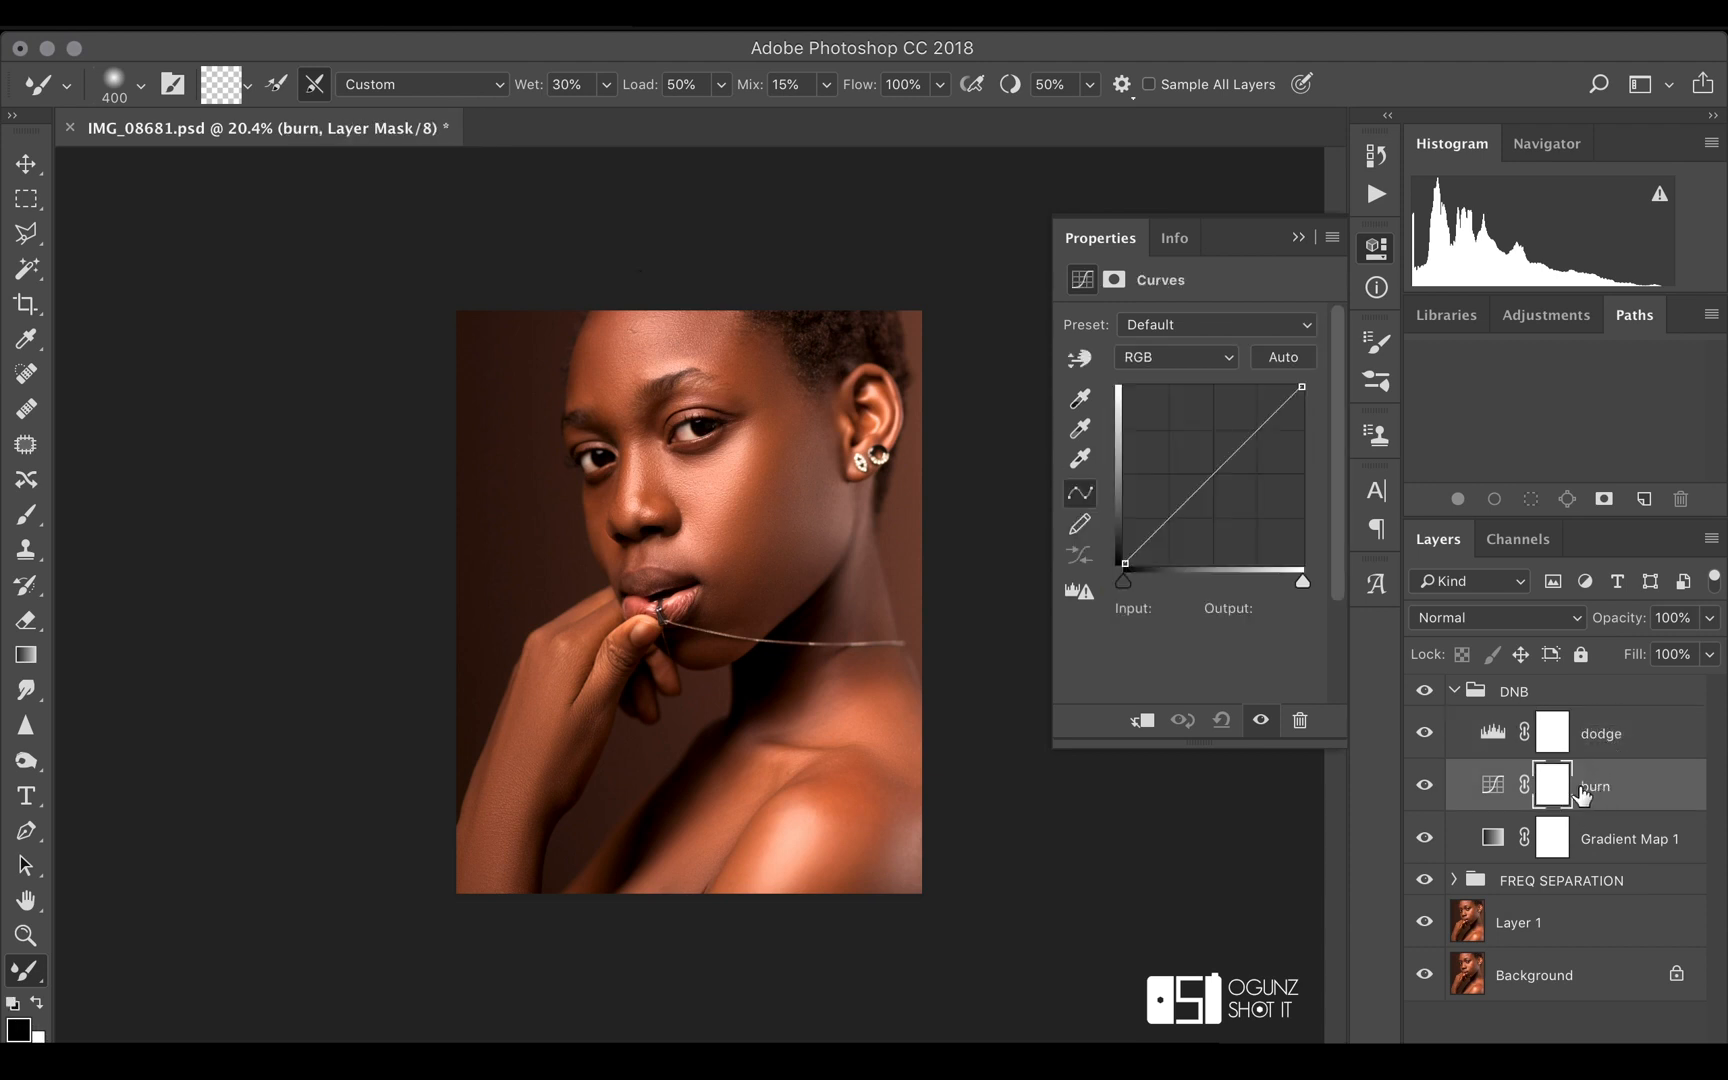
{"action": "left_click", "coordinate": [1500, 790]}
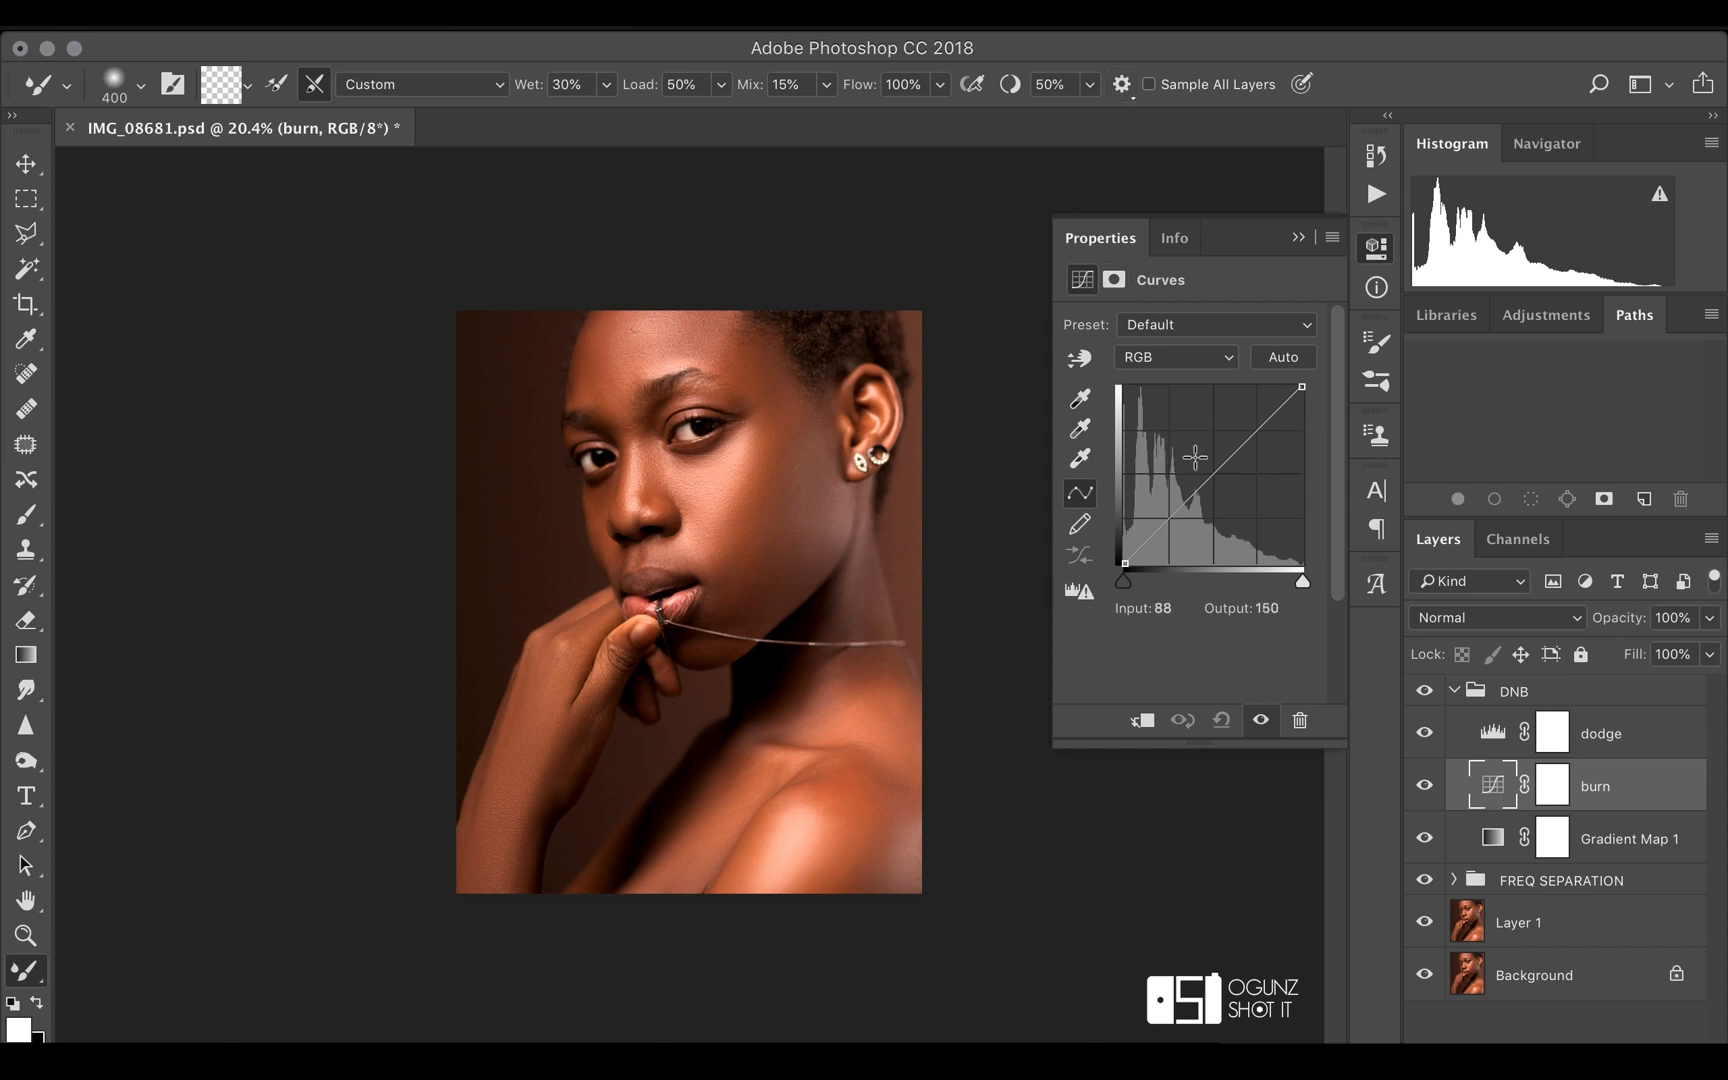
{"action": "left_click_drag", "start_coordinate": [1210, 473], "coordinate": [1242, 473]}
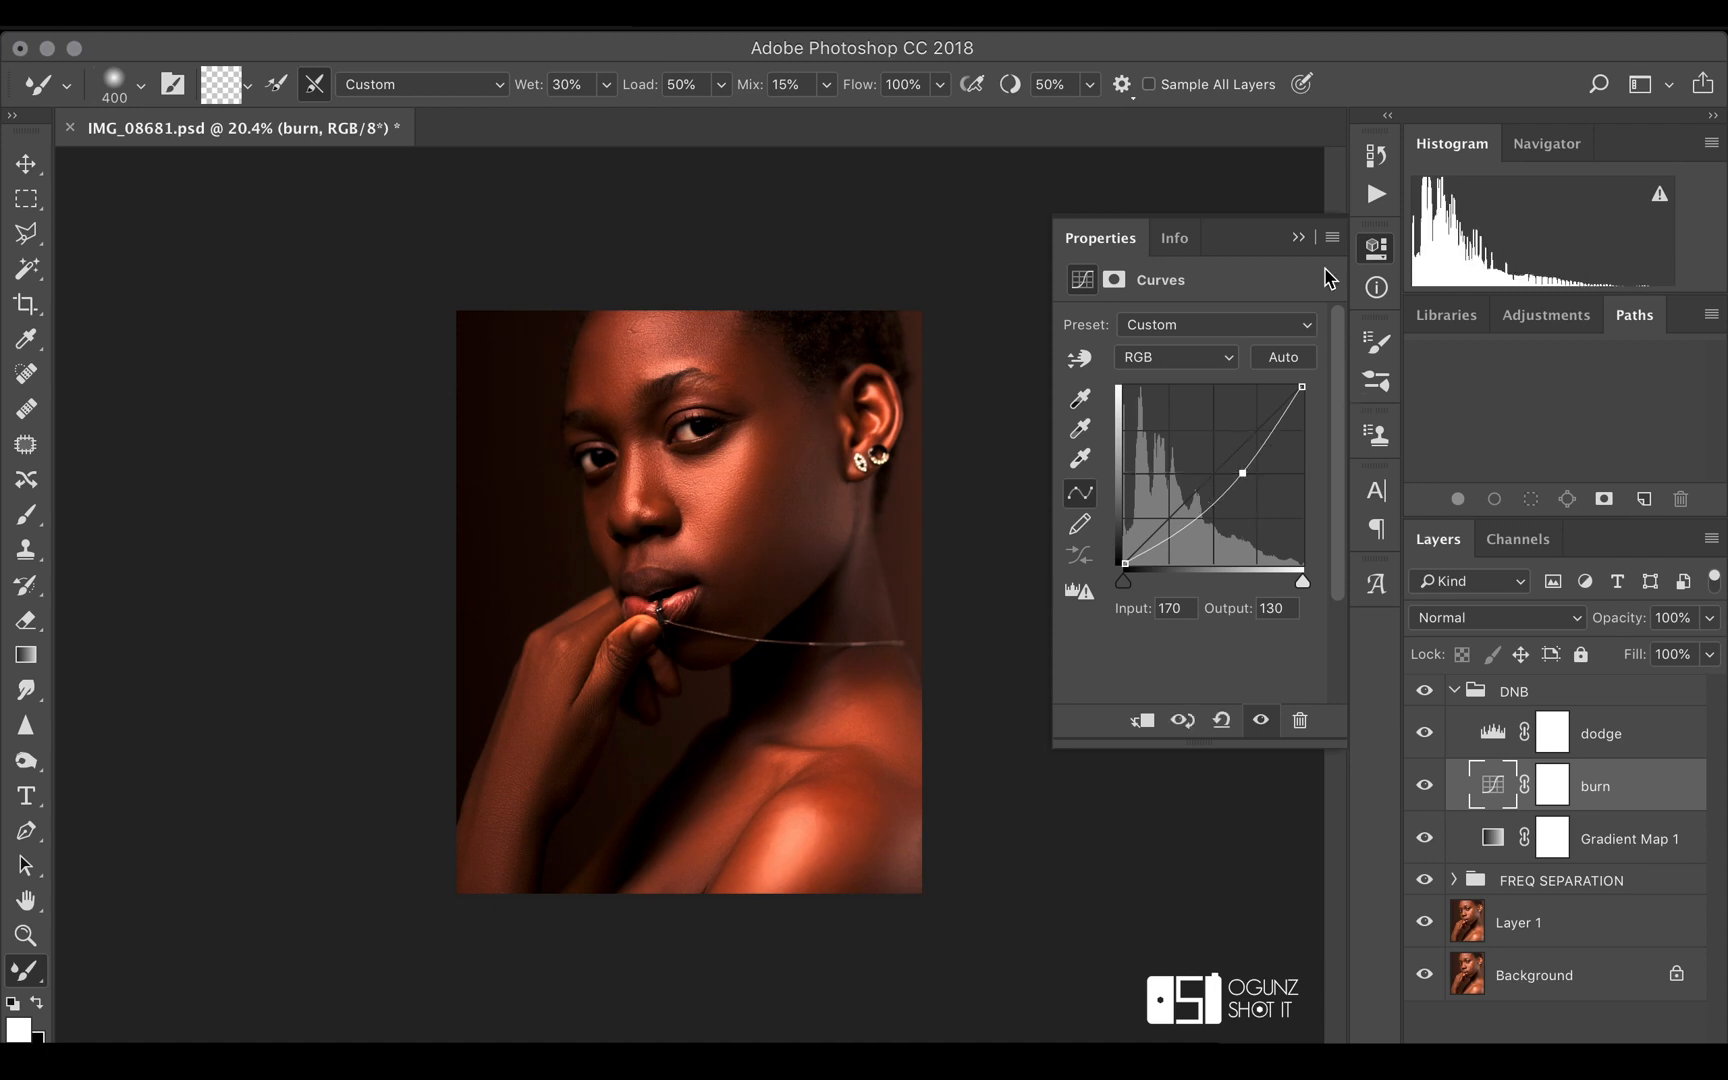
{"action": "left_click", "coordinate": [1423, 303]}
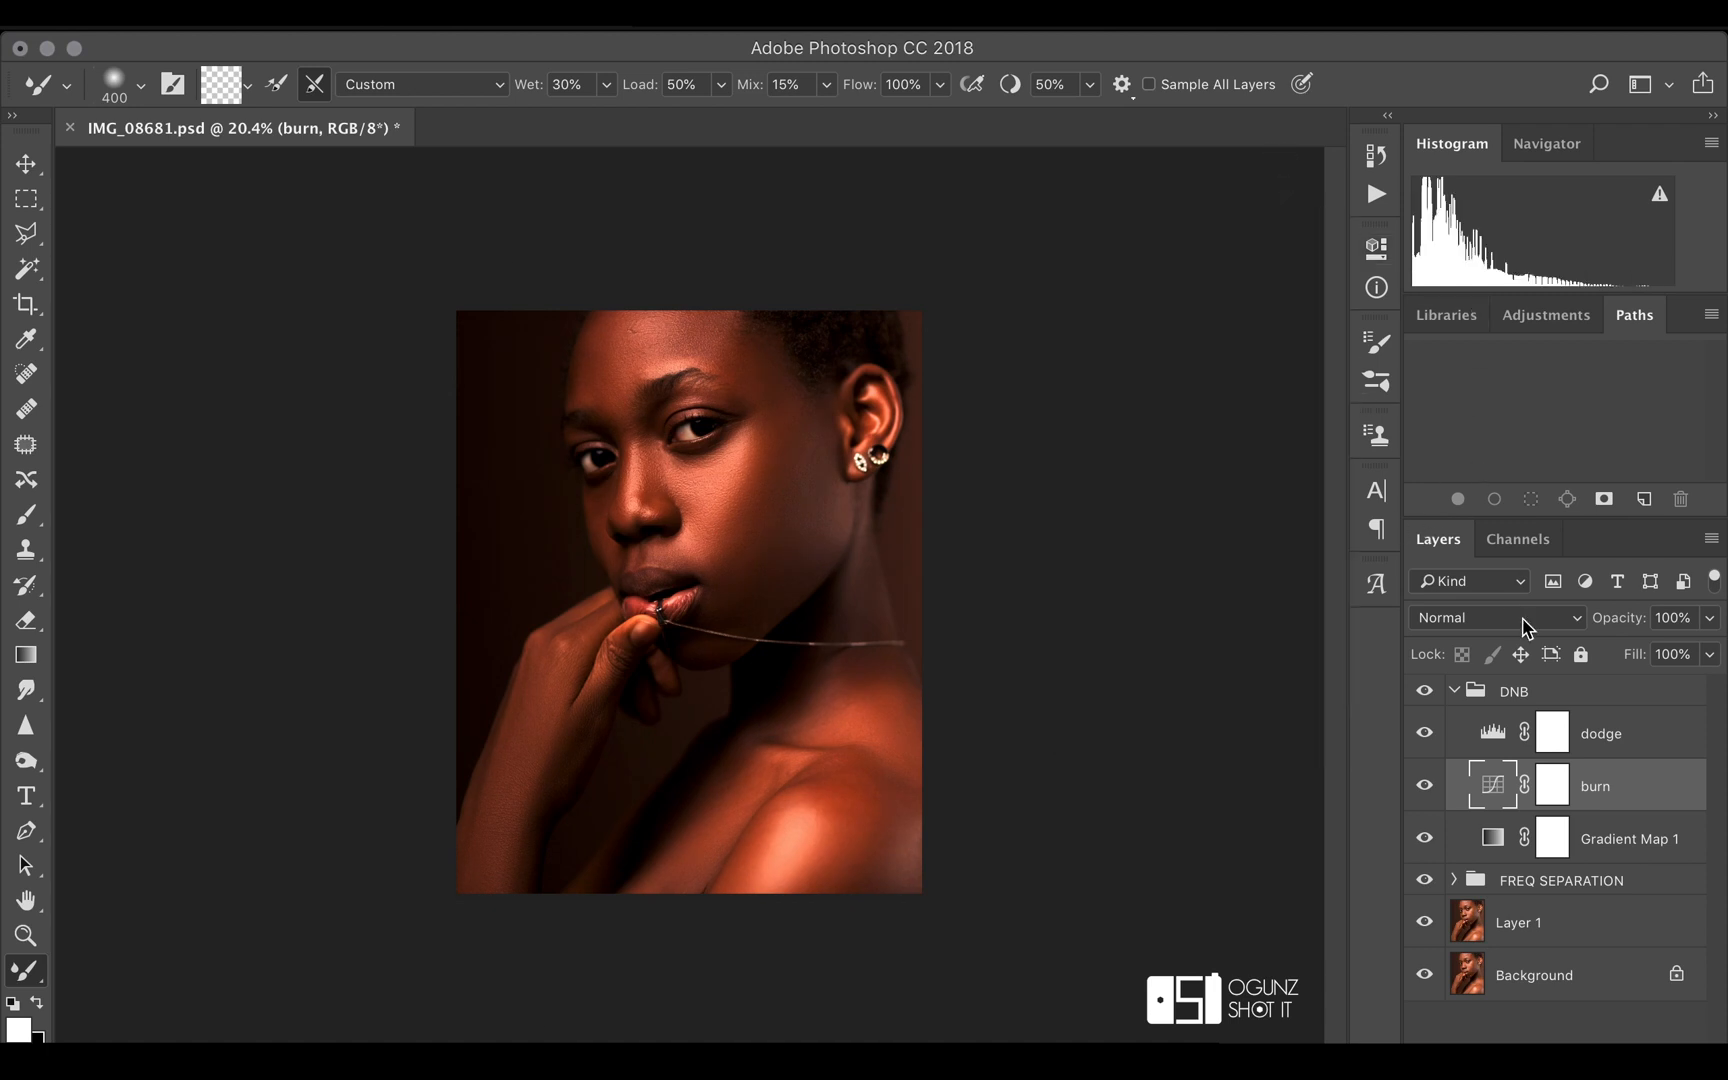
{"action": "left_click", "coordinate": [1558, 788]}
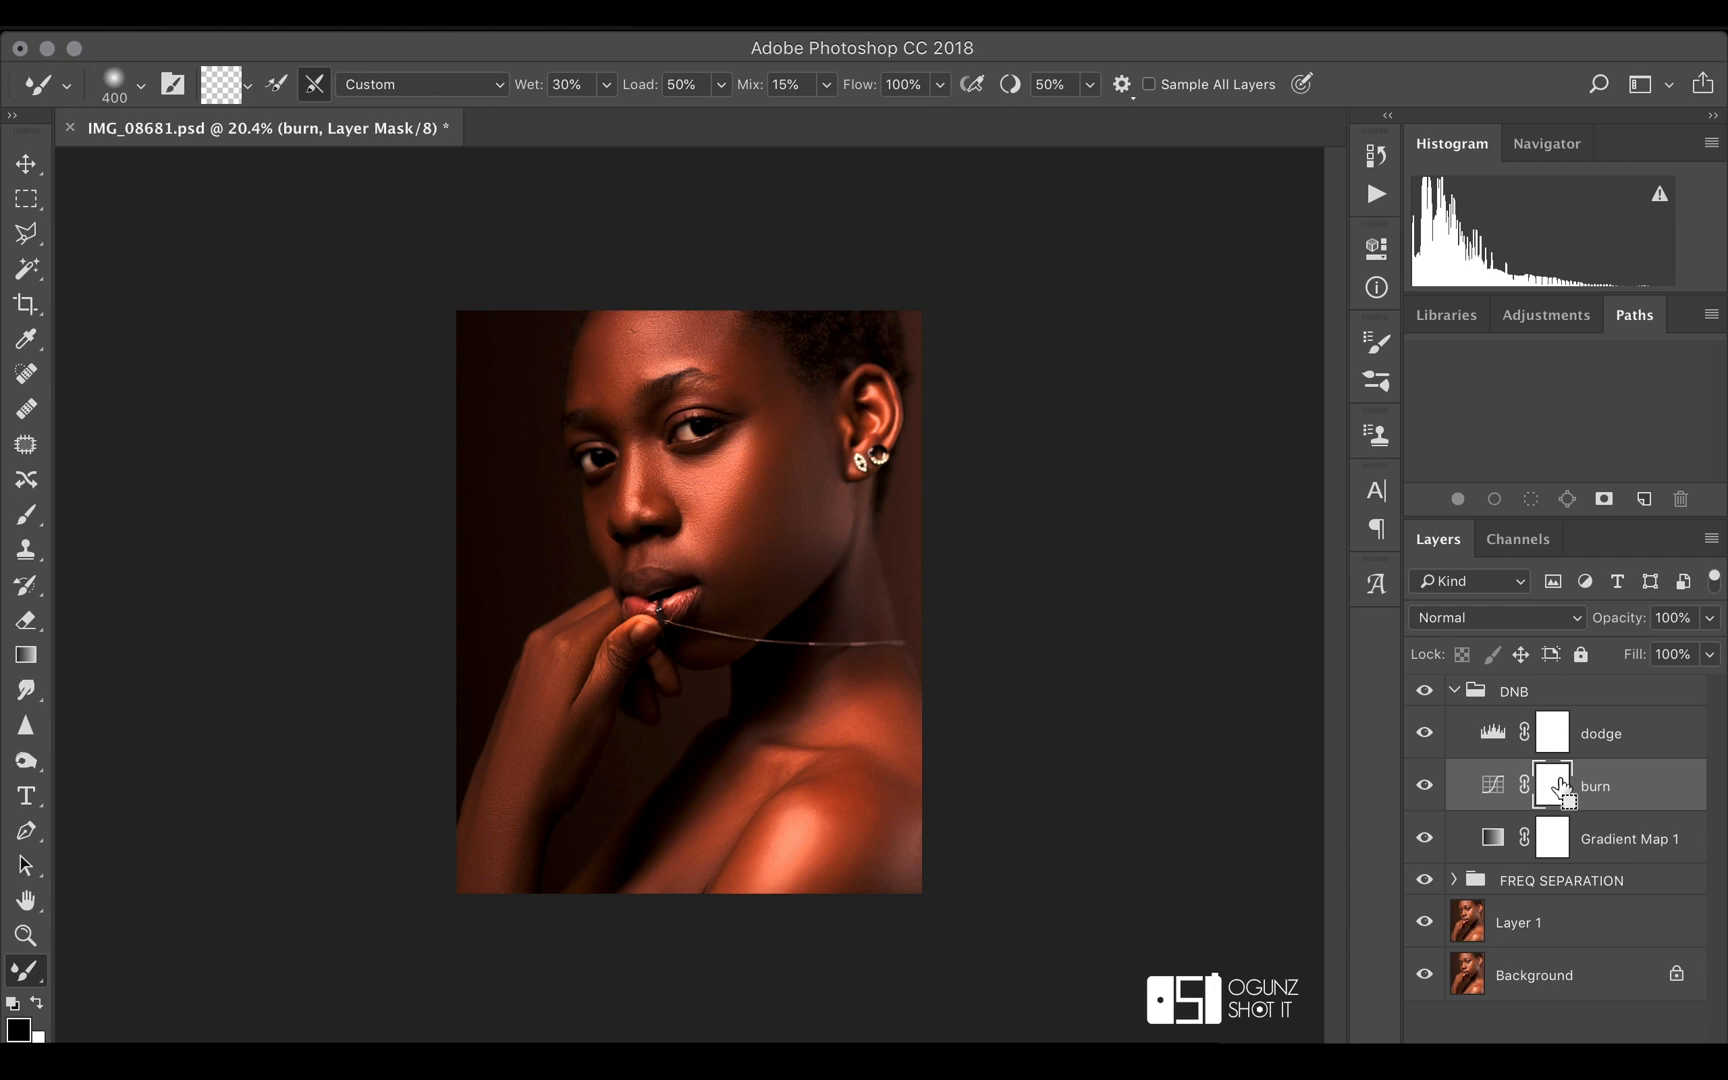
{"action": "key", "text": "super+i"}
Delete the dodge Levels adjustment layer from the DNB group
{"action": "left_click", "coordinate": [1537, 745]}
{"action": "left_click", "coordinate": [1481, 742]}
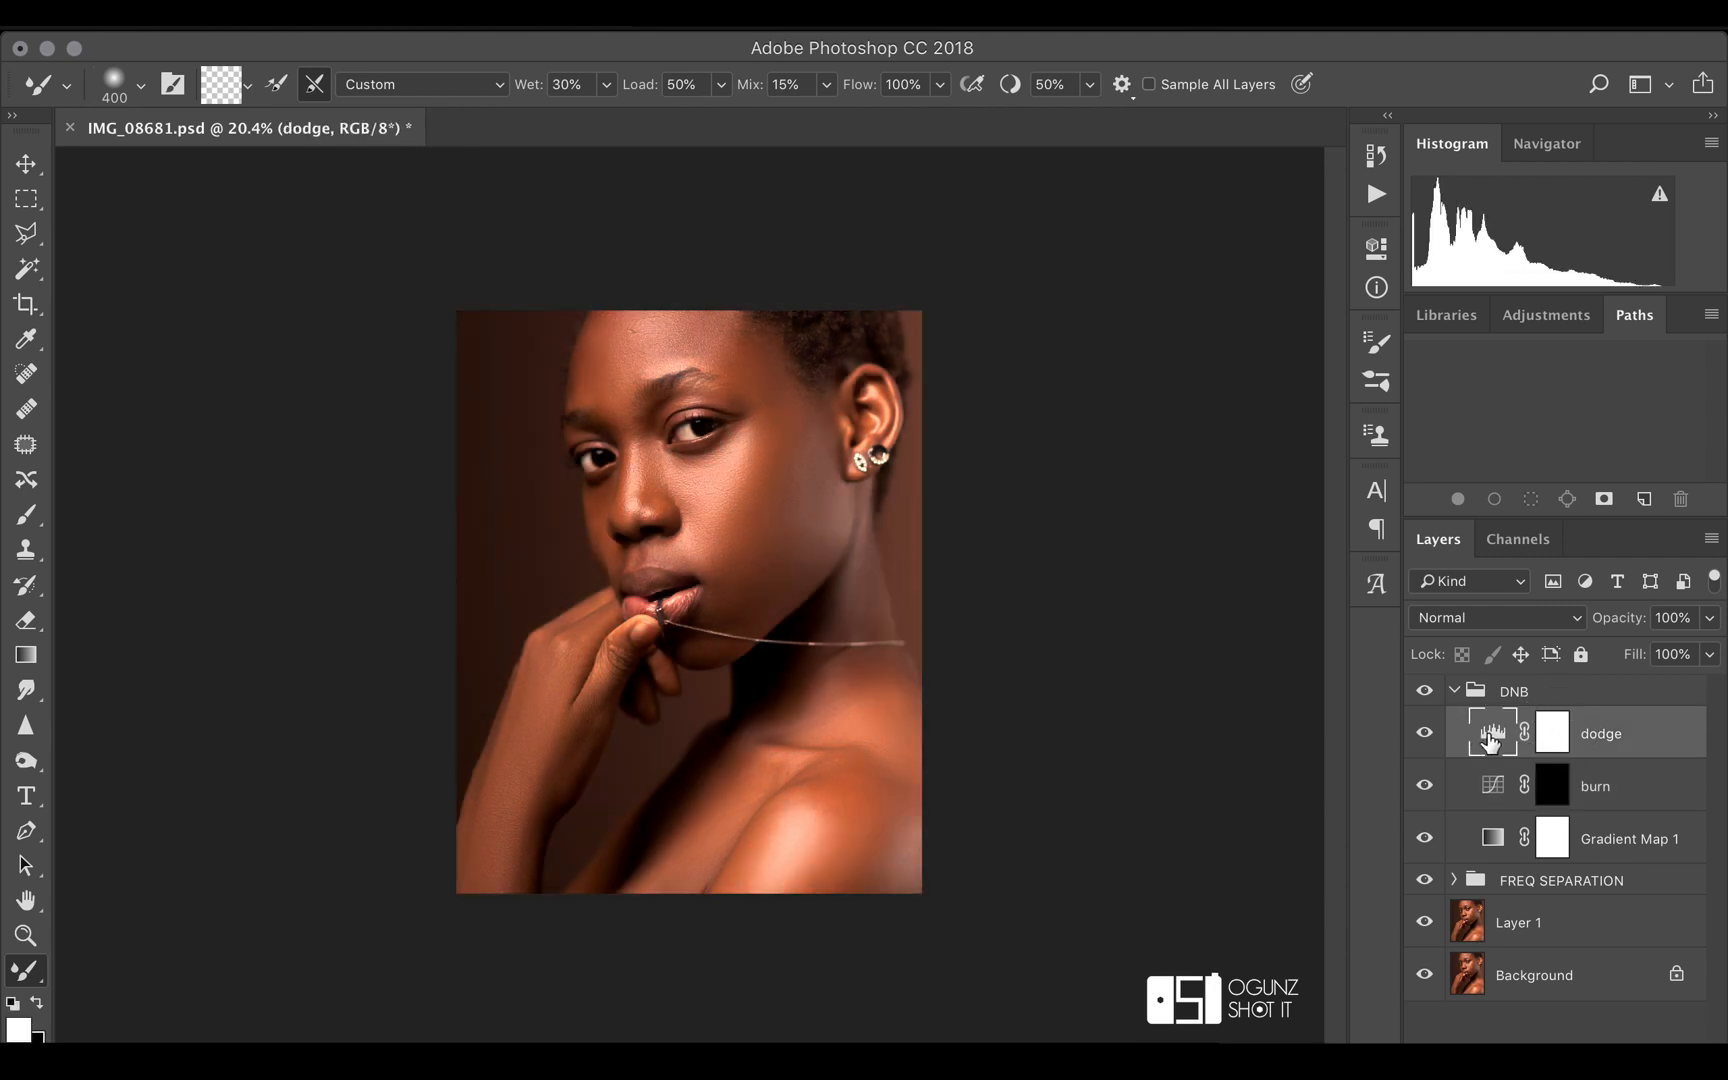
{"action": "double_click", "coordinate": [1491, 740]}
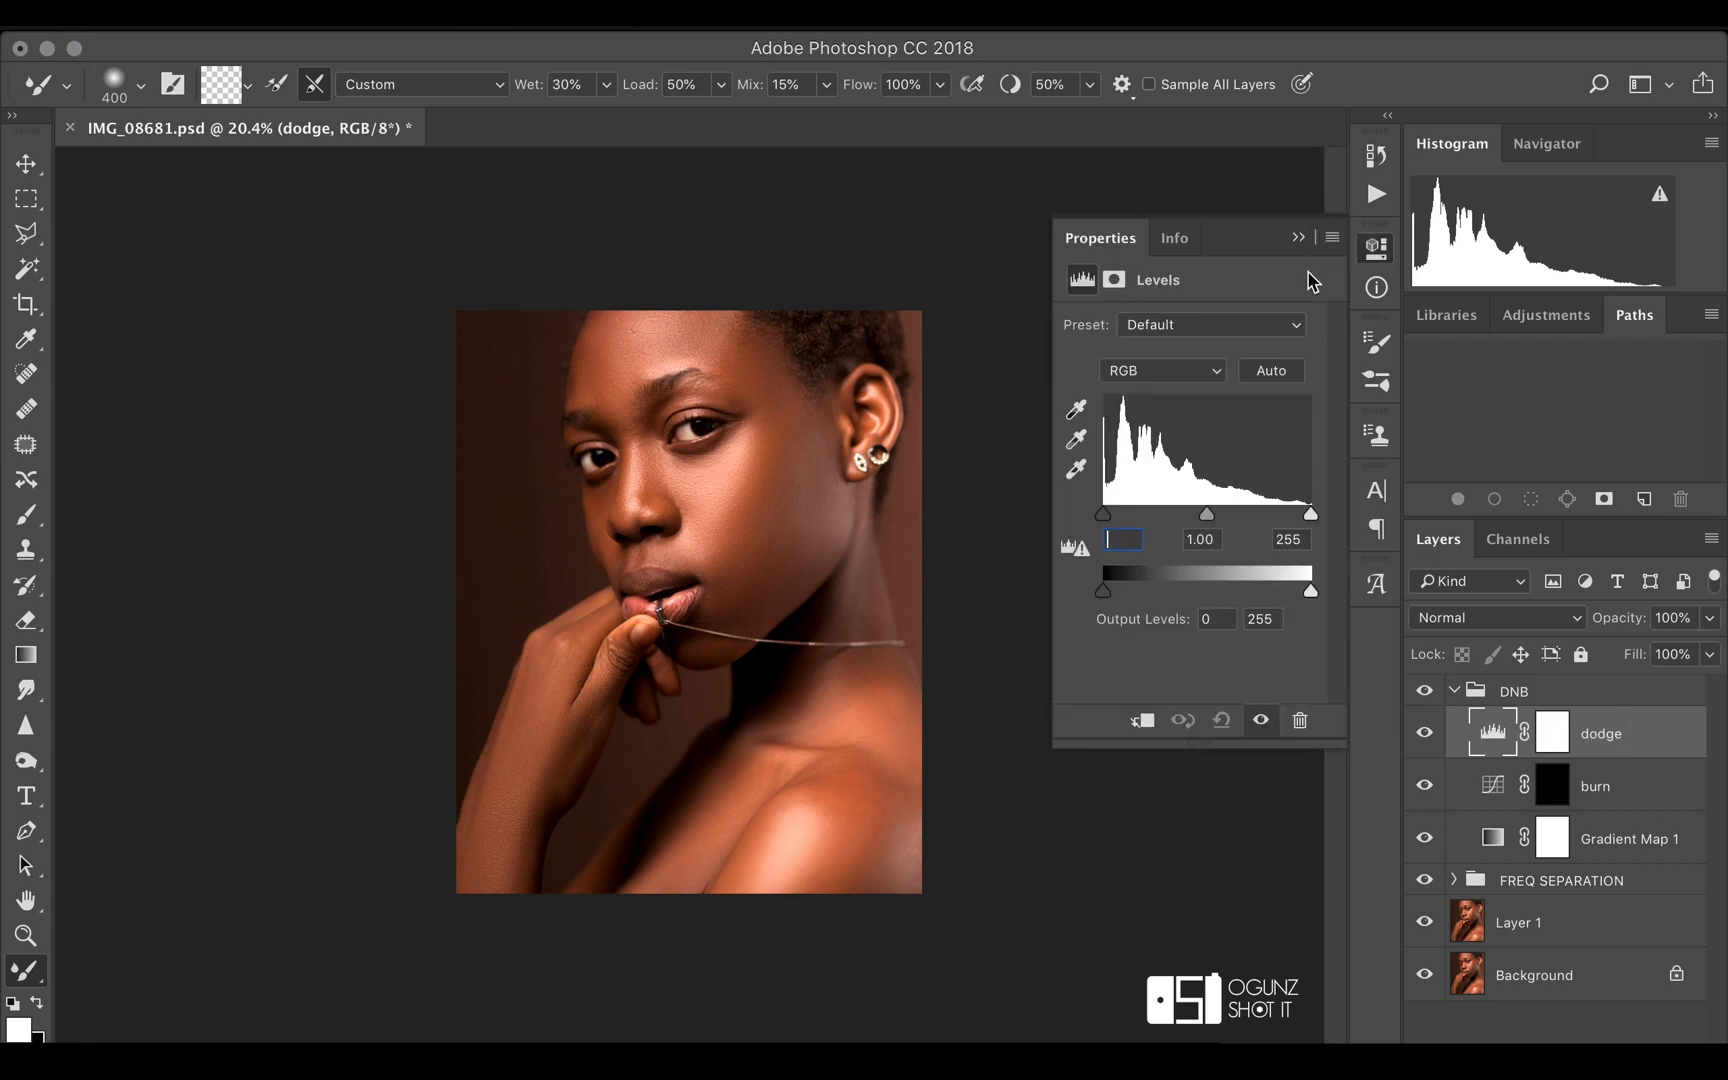
{"action": "left_click", "coordinate": [1299, 239]}
{"action": "key", "text": "Return"}
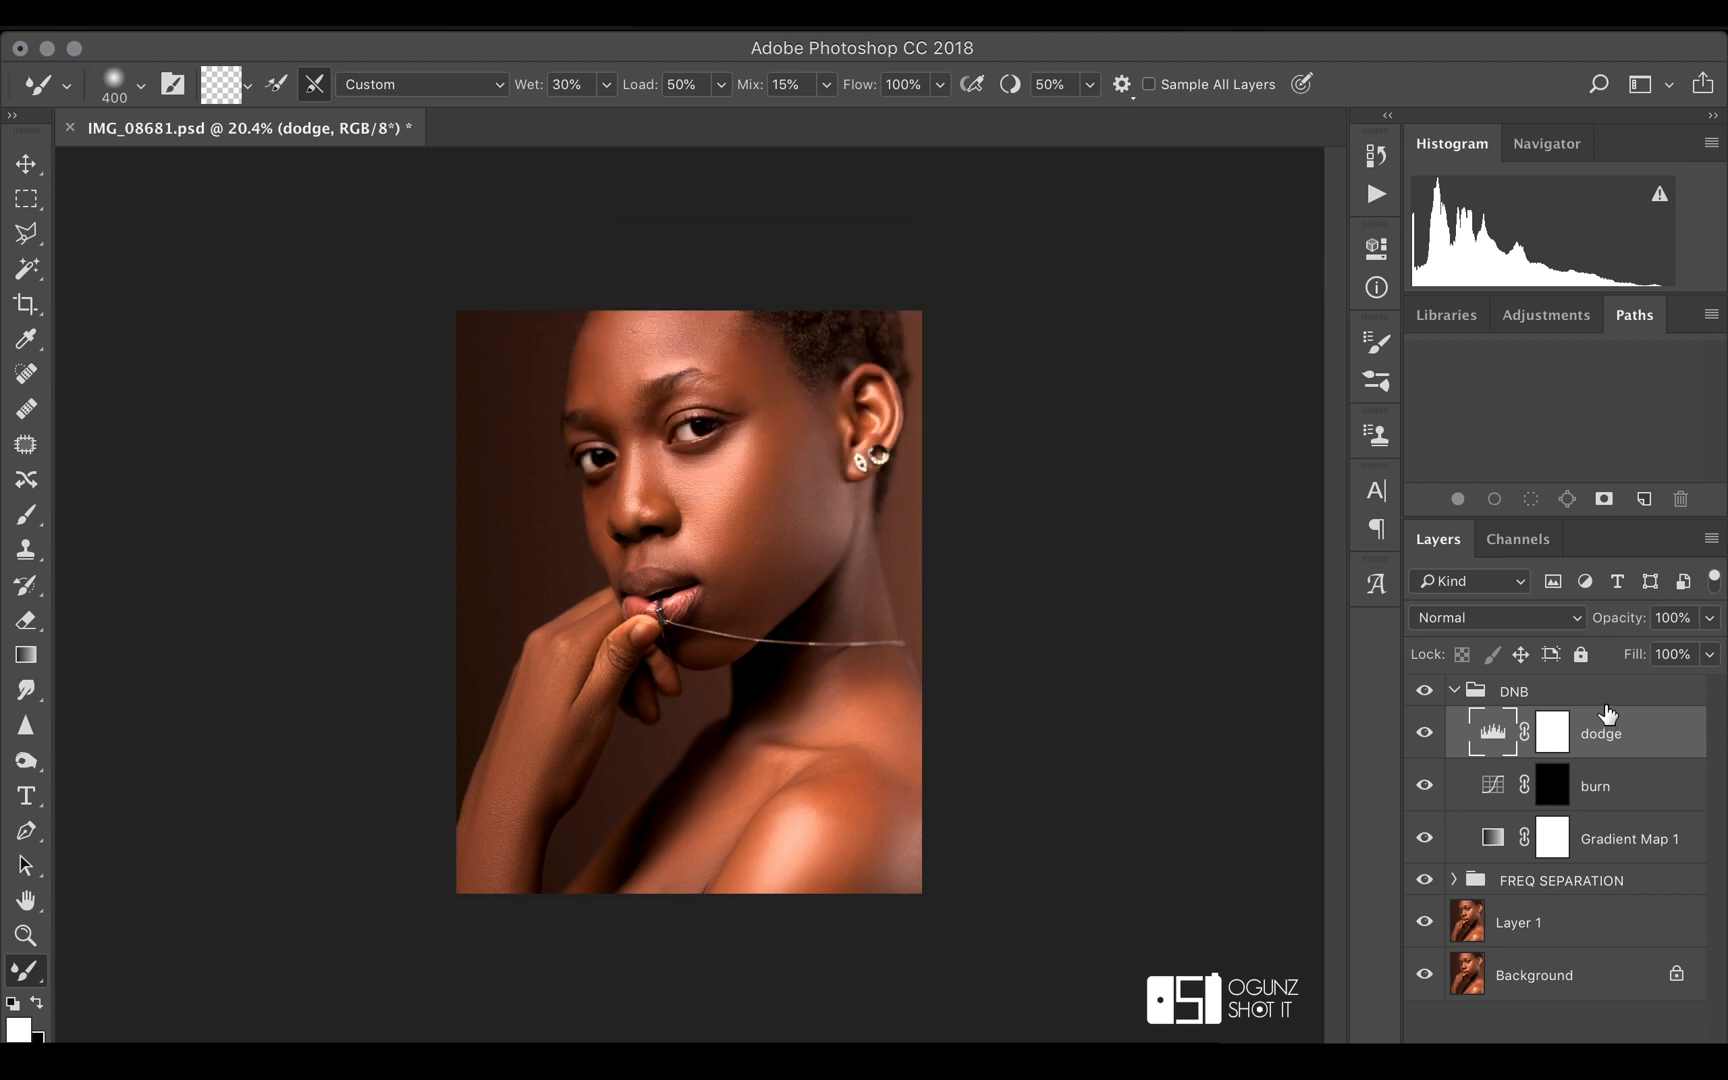
{"action": "right_click", "coordinate": [1609, 721]}
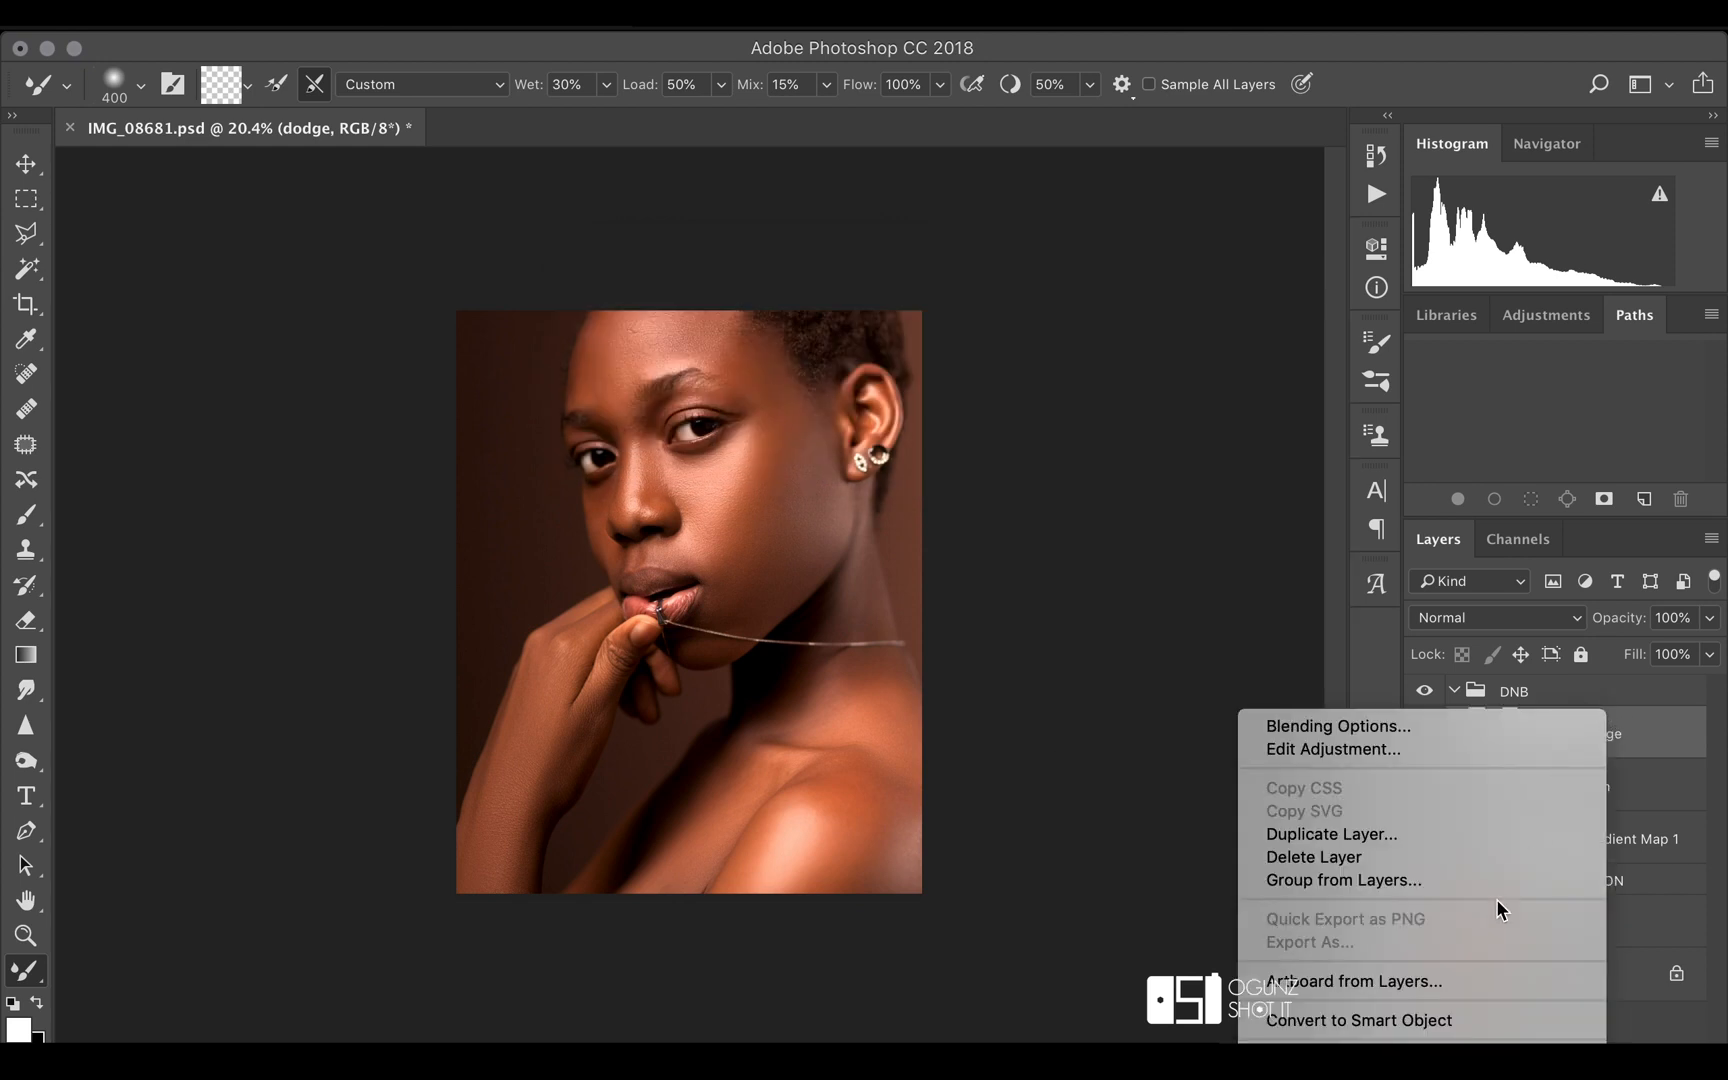
{"action": "left_click", "coordinate": [1500, 859]}
{"action": "left_click", "coordinate": [1095, 414]}
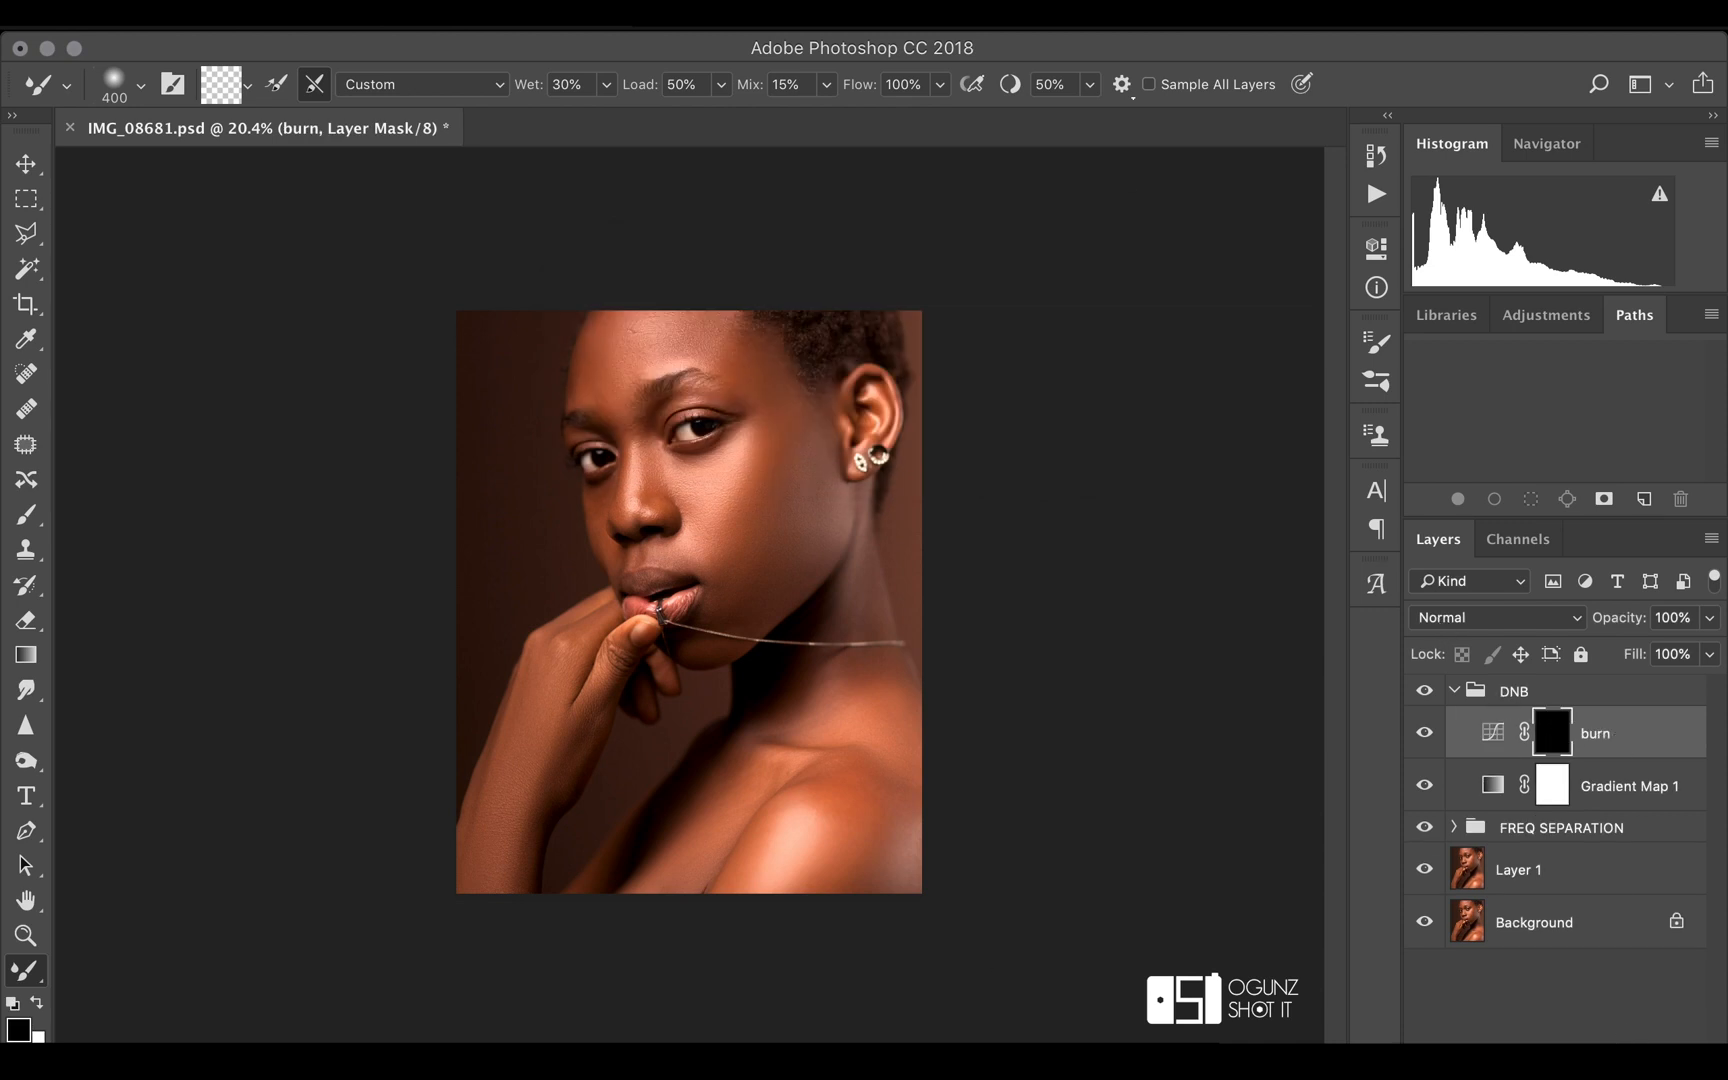
Add a Curves adjustment layer named dodge above burn and brighten its RGB curve with a point at about input 125, output 165
{"action": "left_click", "coordinate": [1567, 1054]}
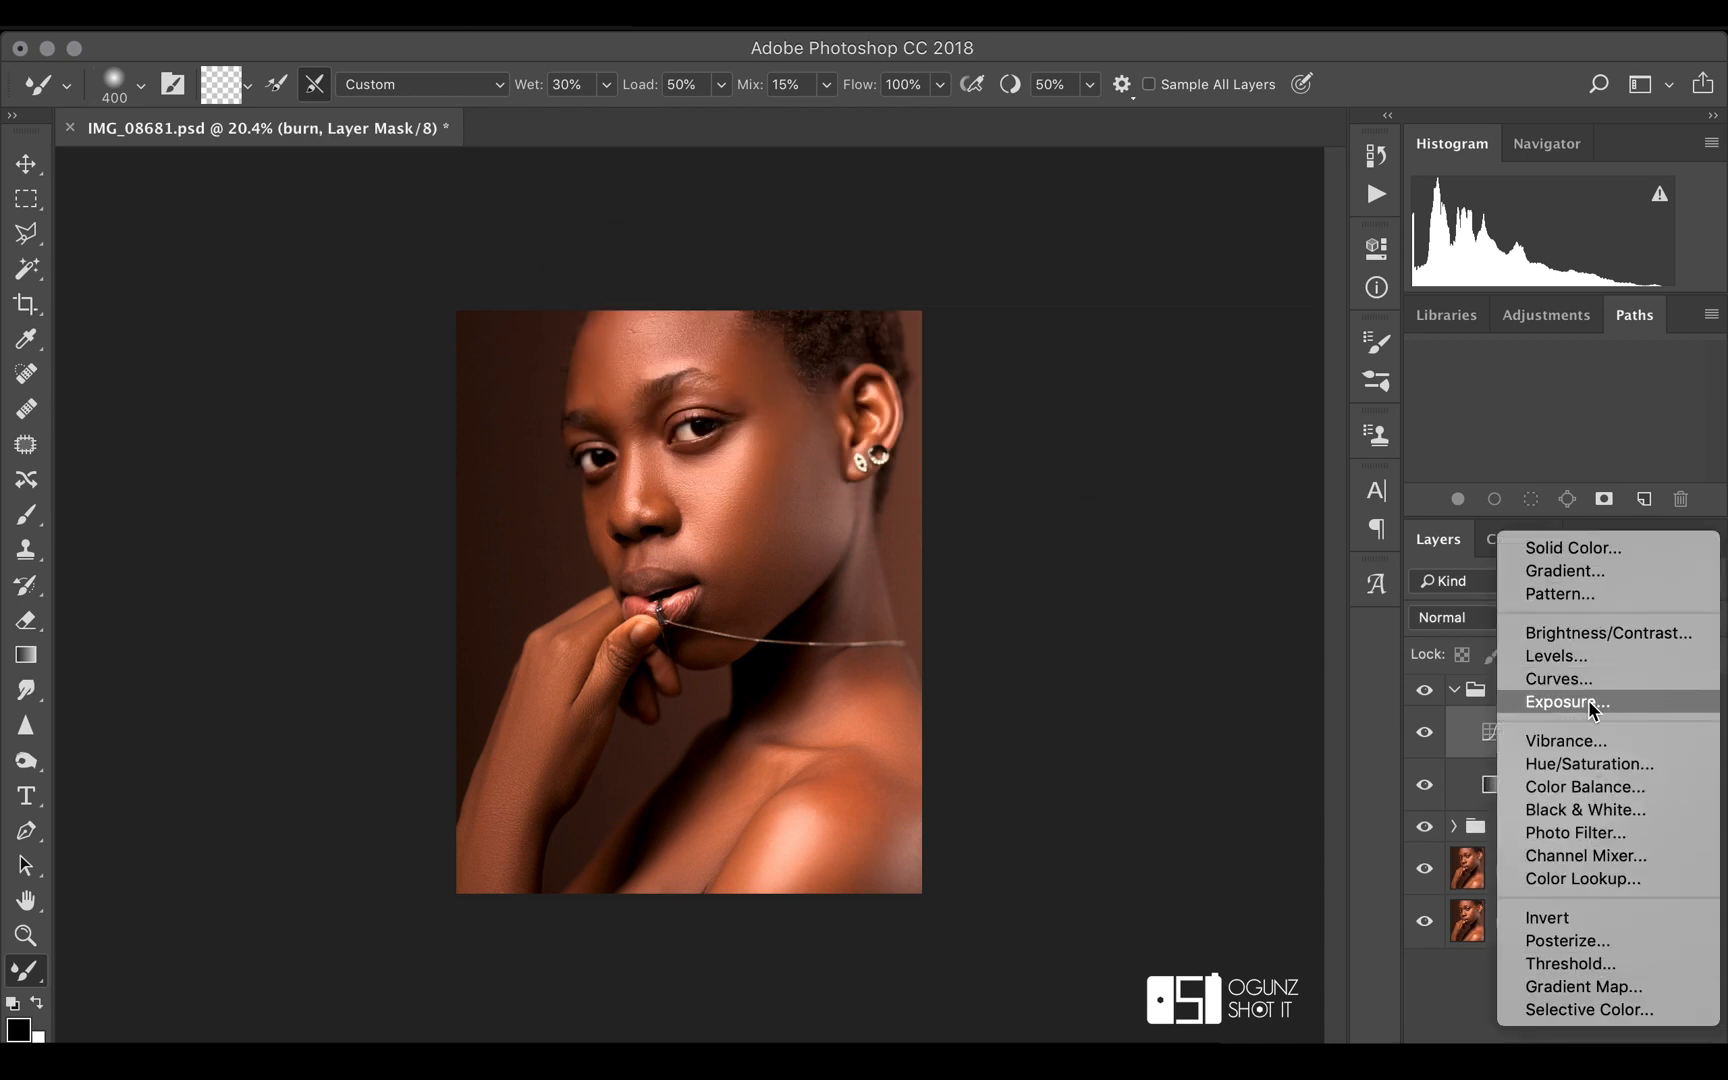
{"action": "left_click", "coordinate": [1560, 680]}
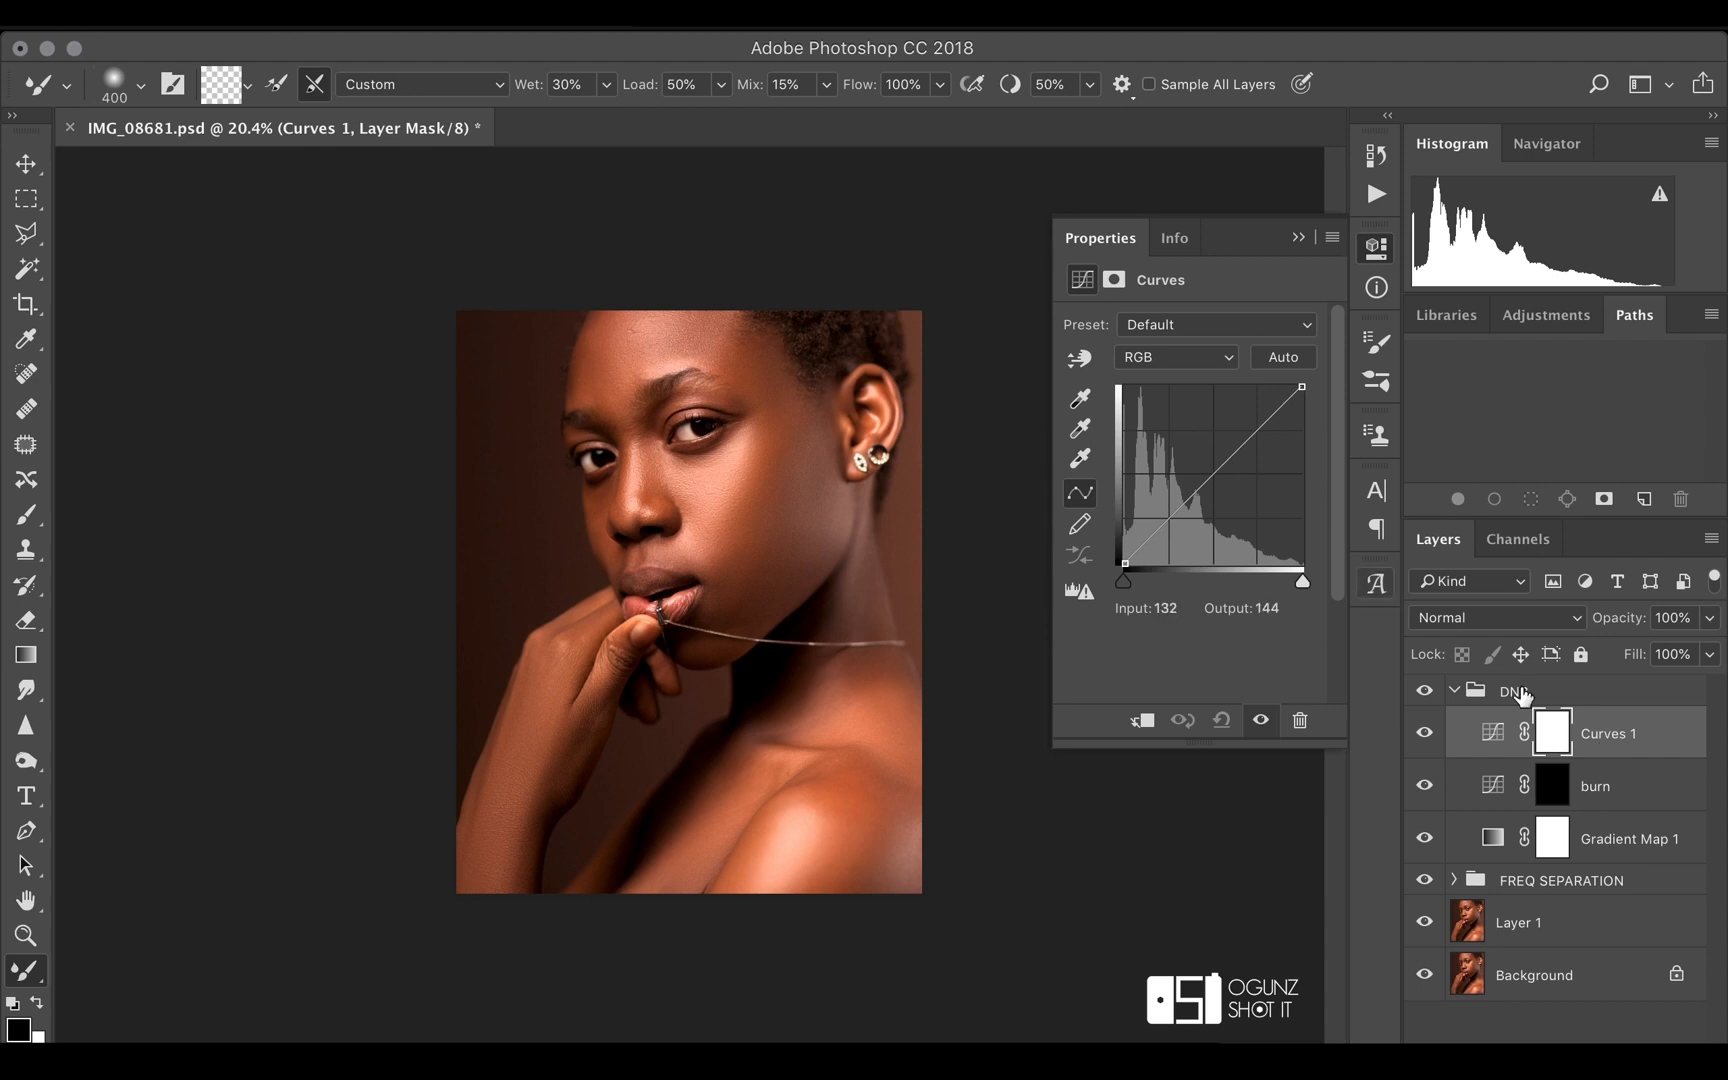
{"action": "double_click", "coordinate": [1608, 733]}
{"action": "type", "text": "dodge"}
{"action": "key", "text": "Return"}
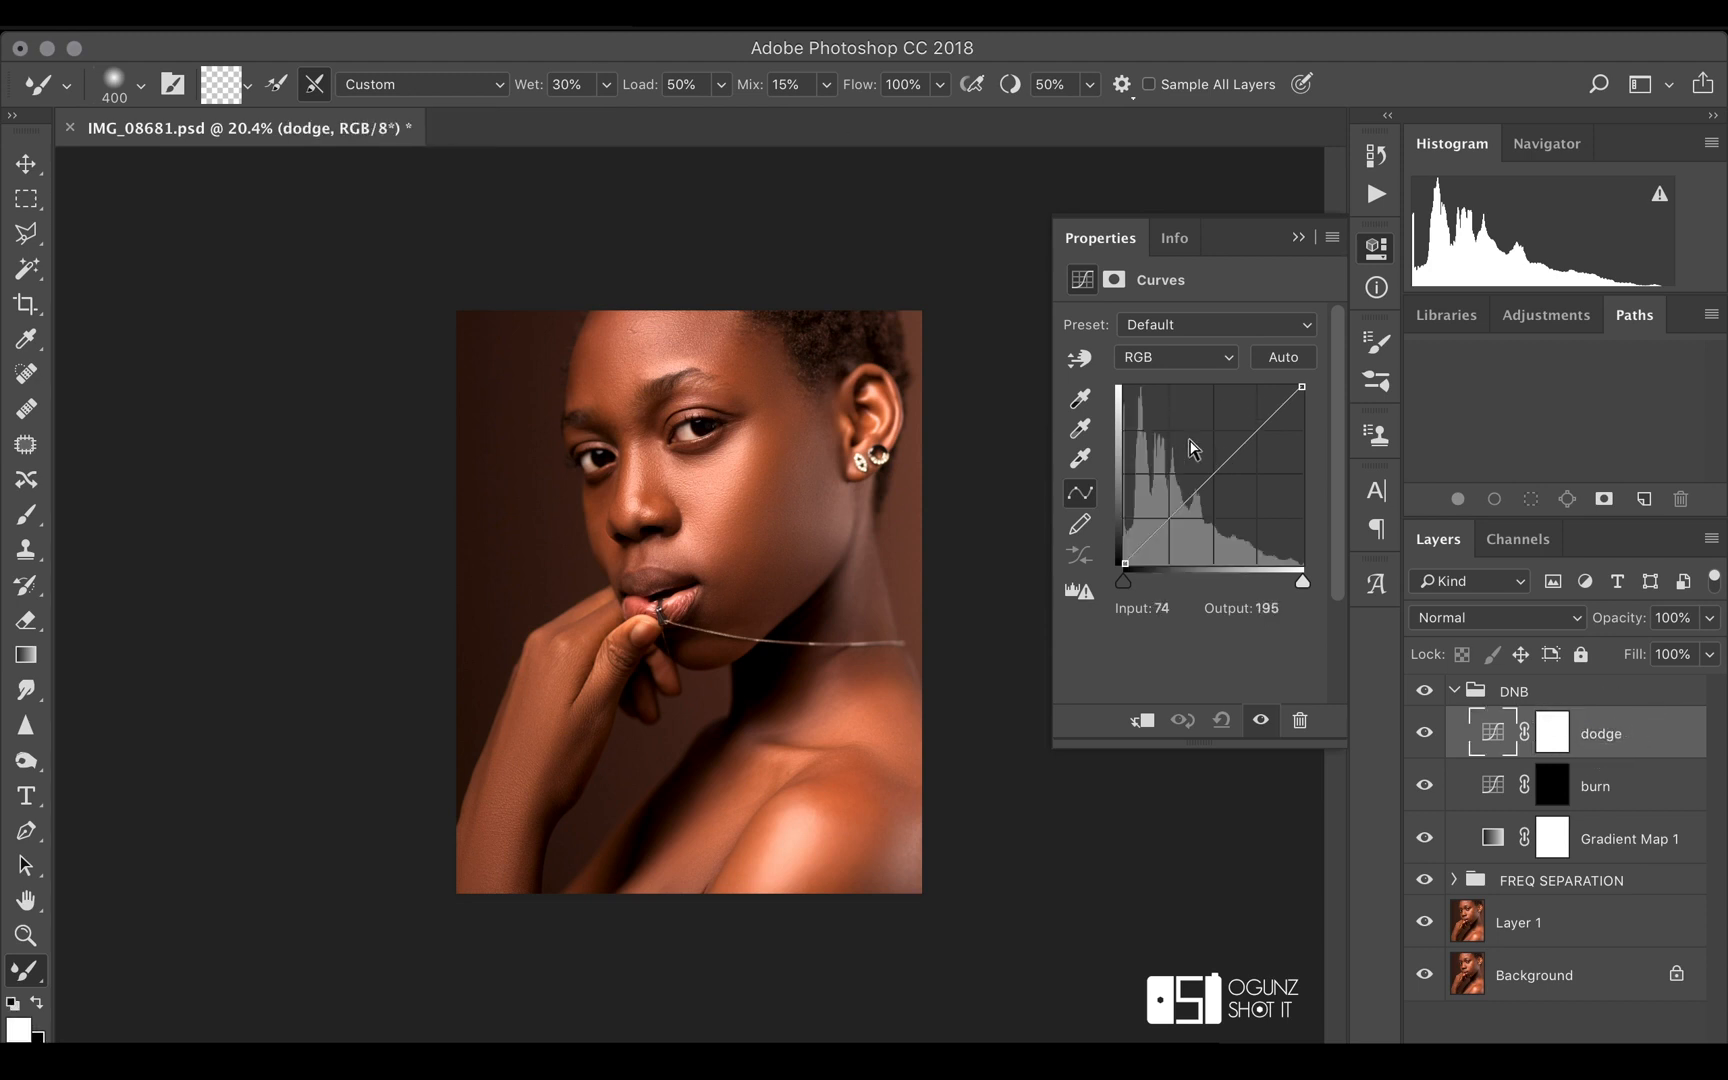
{"action": "left_click_drag", "start_coordinate": [1212, 476], "coordinate": [1211, 449]}
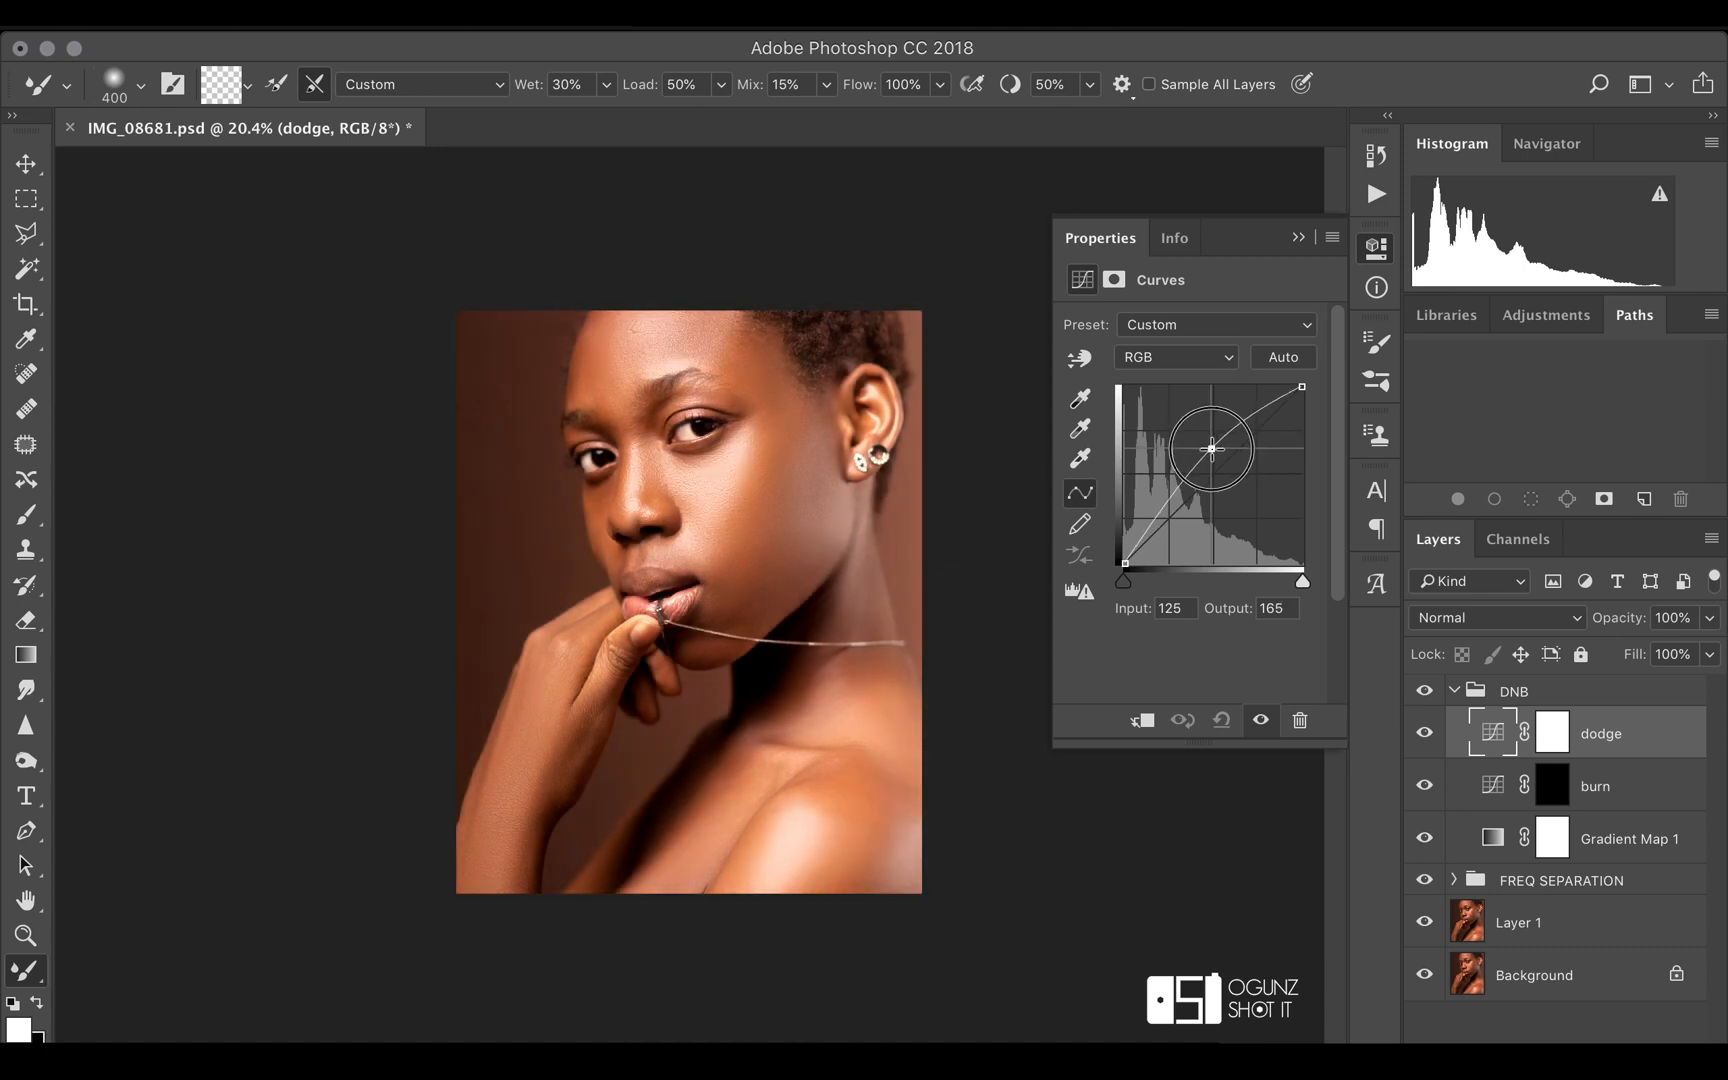
{"action": "left_click", "coordinate": [1299, 238]}
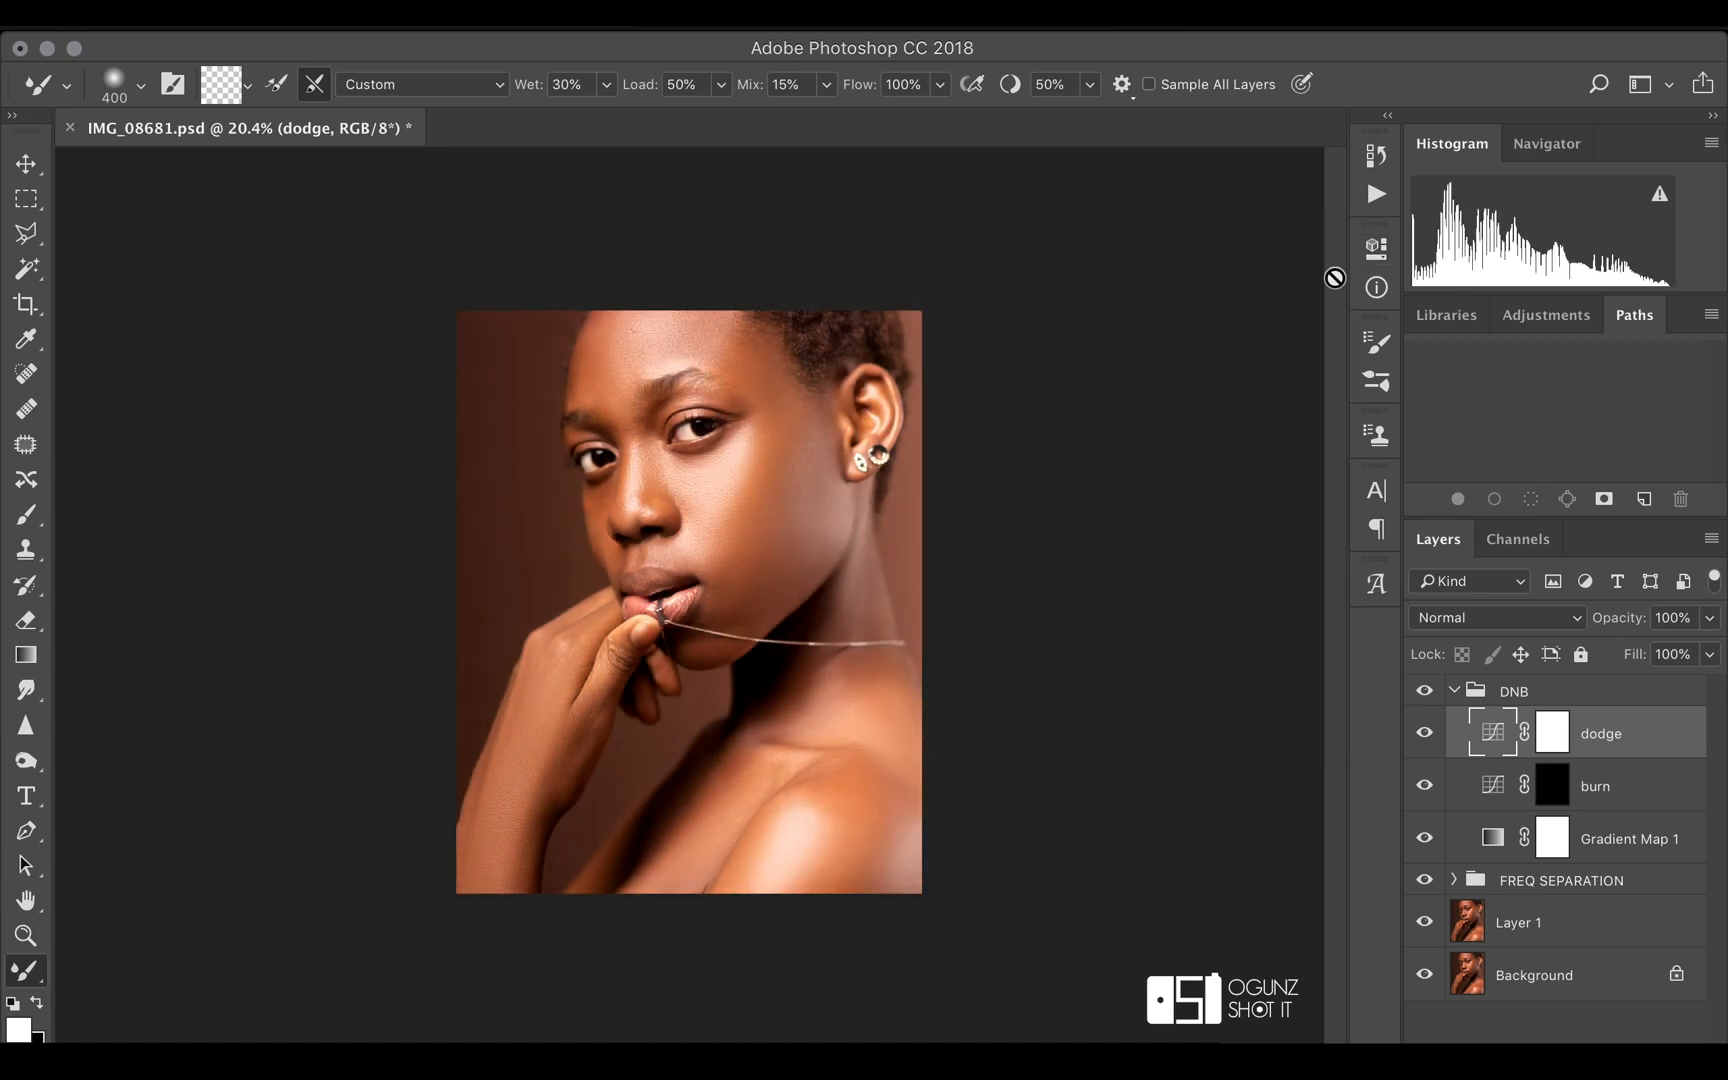
Invert the dodge layer's mask to black and make the burn layer's mask active
{"action": "left_click", "coordinate": [1552, 735]}
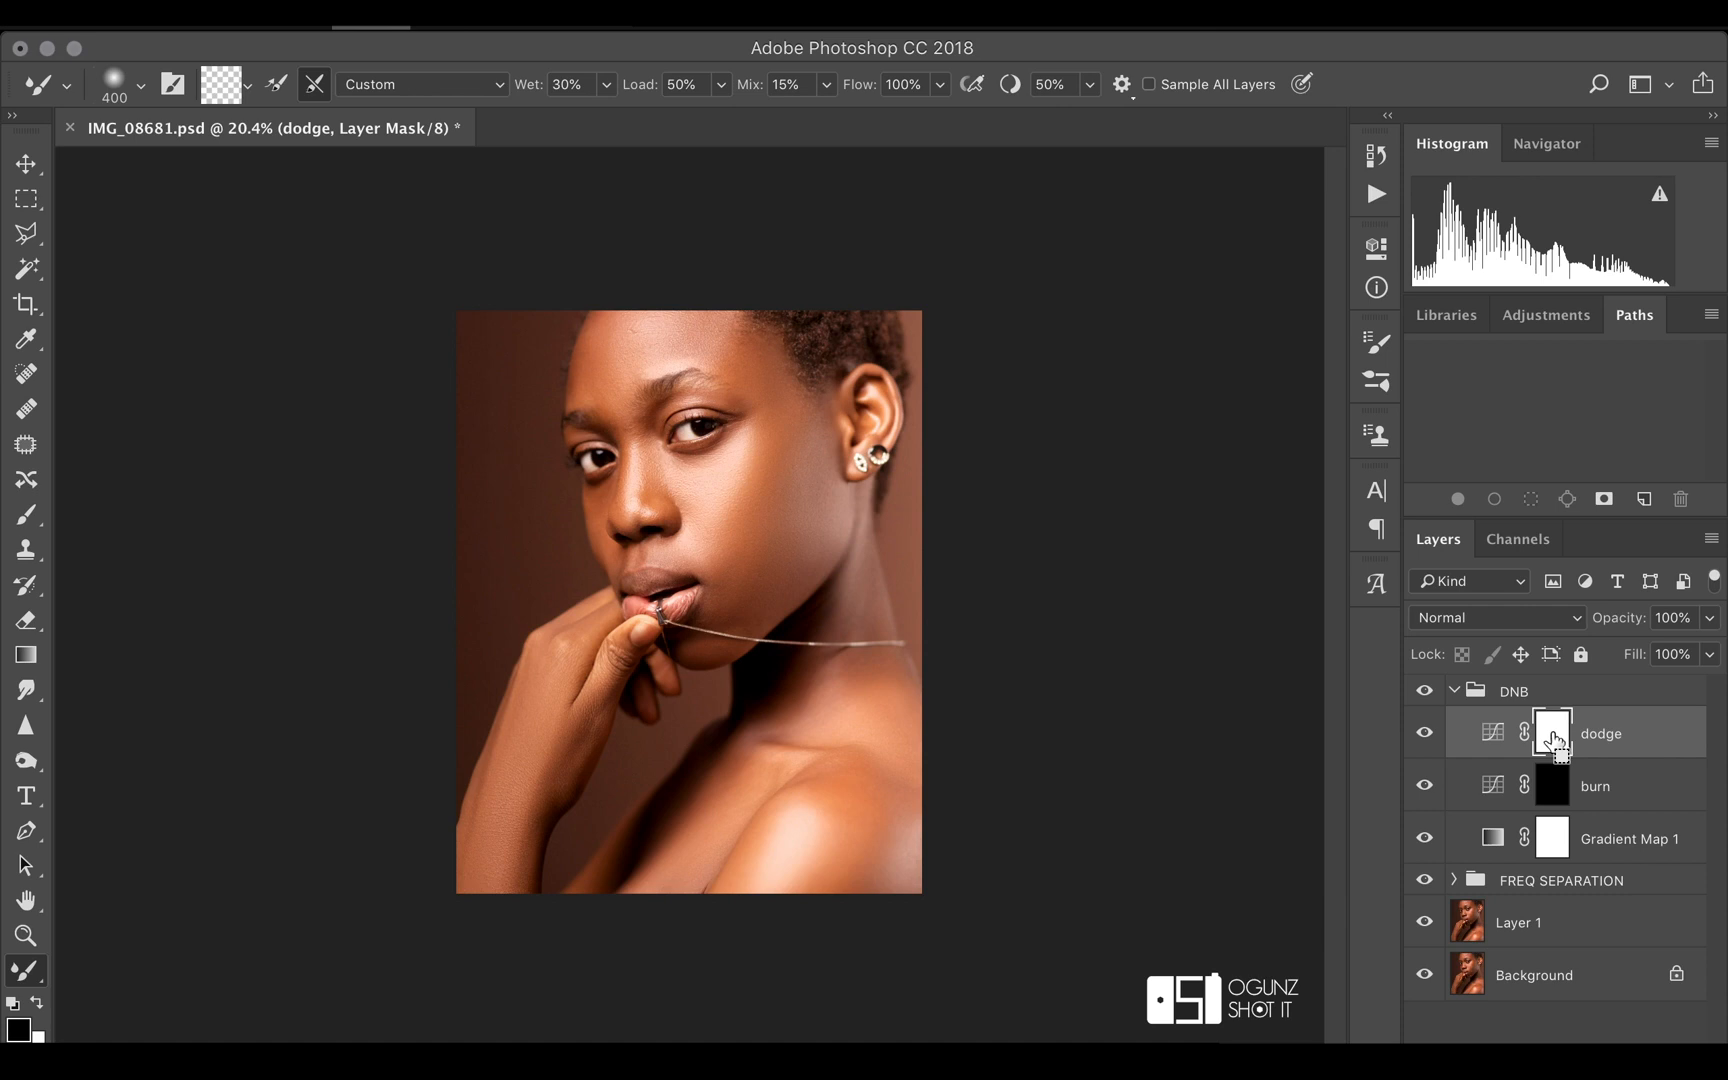
{"action": "key", "text": "super+i"}
{"action": "left_click", "coordinate": [1552, 785]}
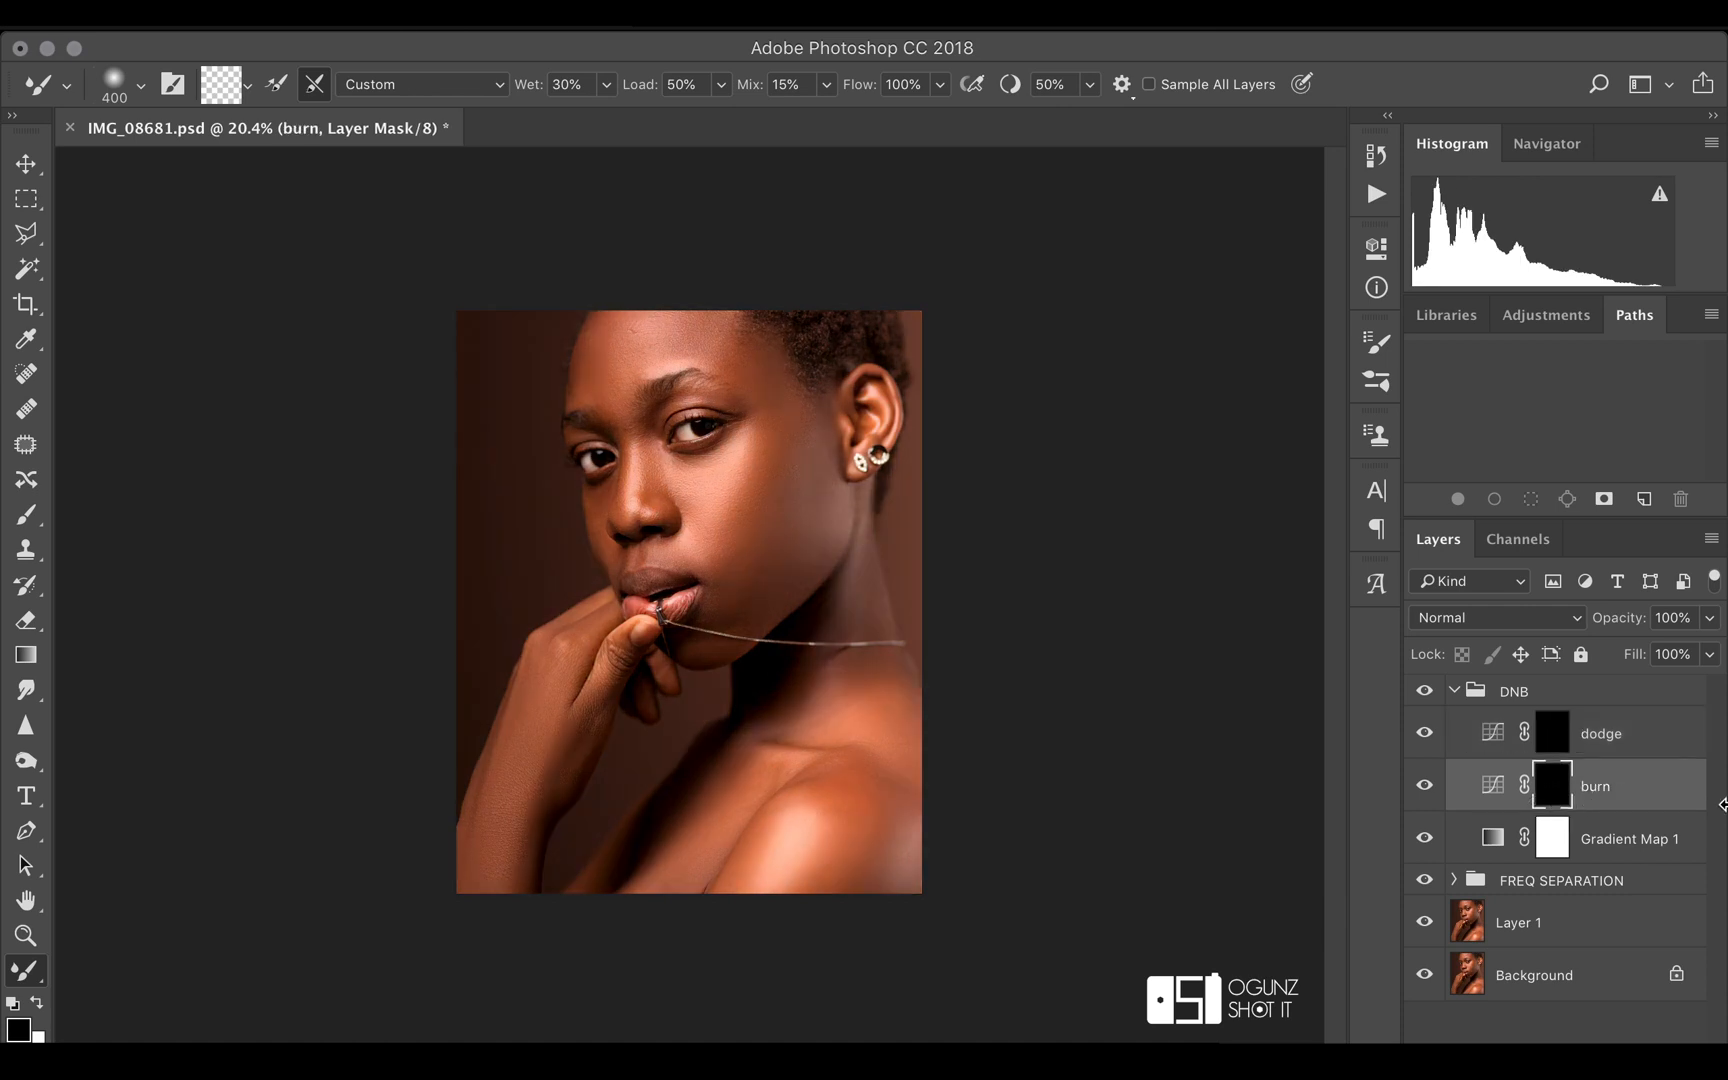
Prepare a soft Brush at 600 px with its hardness at the minimum for painting on the burn mask
{"action": "left_click", "coordinate": [26, 514]}
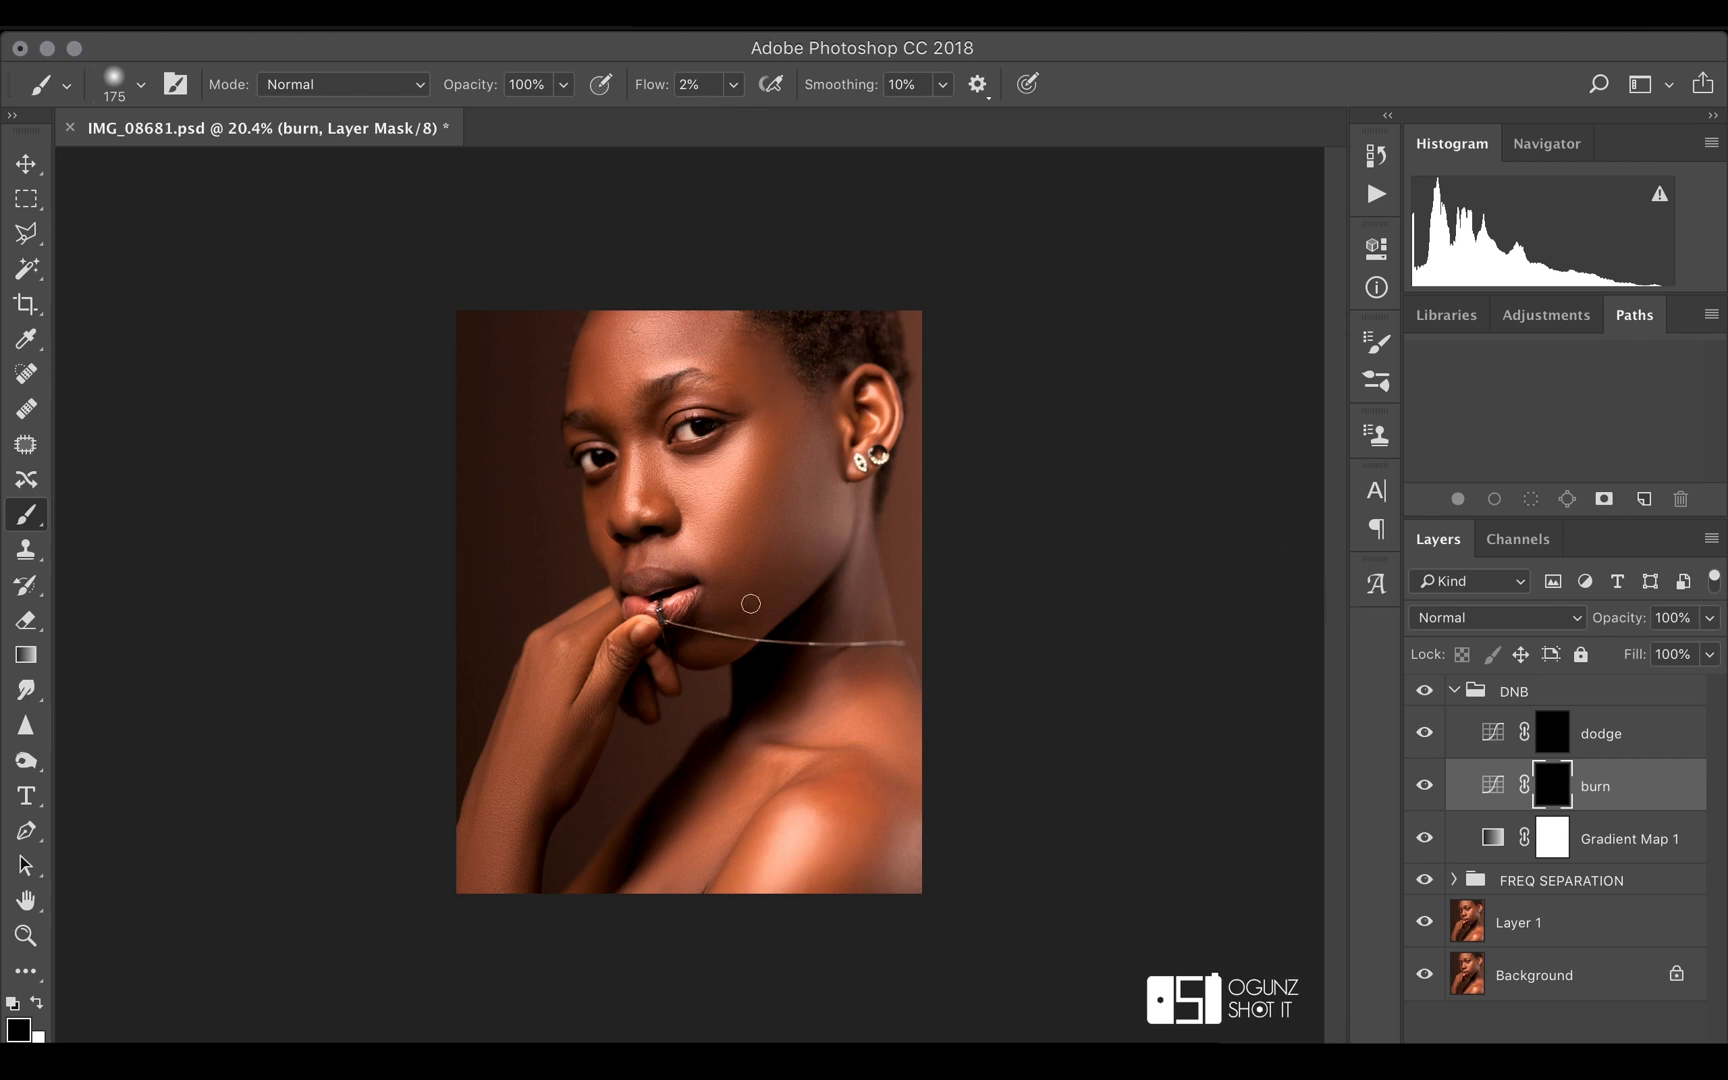
{"action": "key", "text": "bracketright"}
{"action": "key", "text": "bracketright"}
{"action": "key", "text": "bracketright"}
{"action": "key", "text": "bracketright"}
{"action": "key", "text": "bracketright"}
{"action": "left_click", "coordinate": [141, 85]}
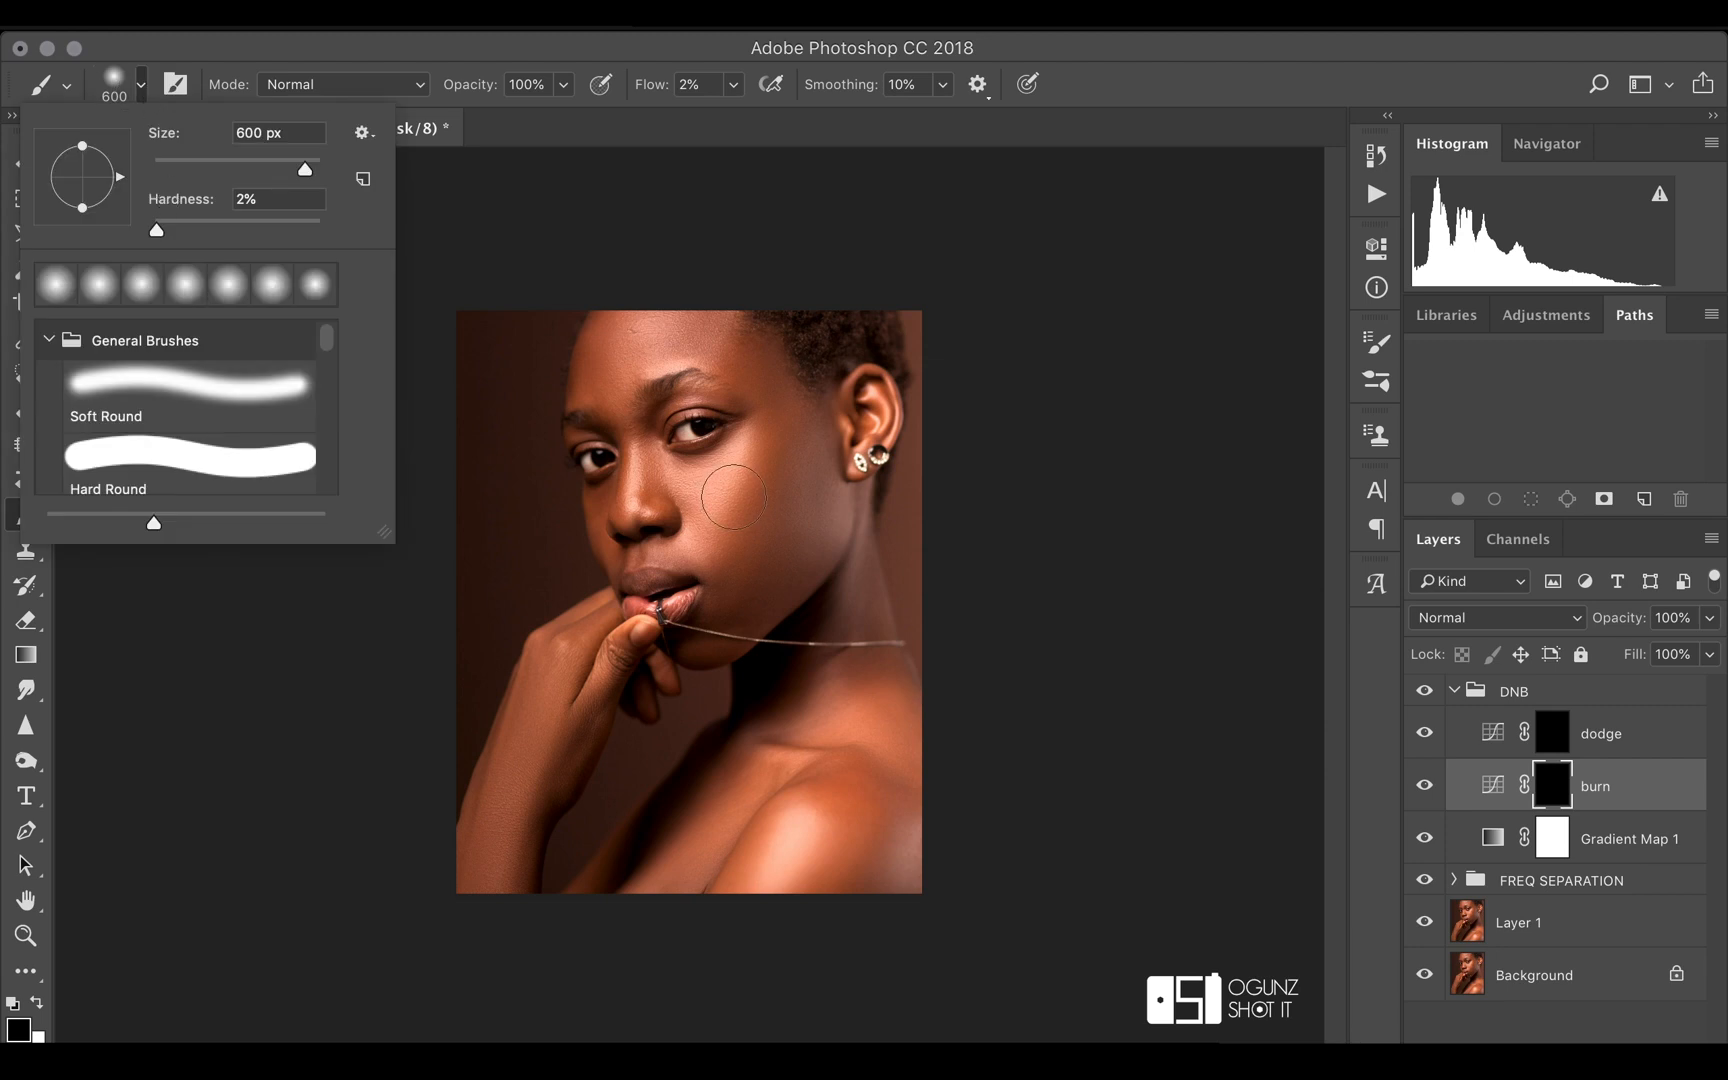
{"action": "left_click_drag", "start_coordinate": [157, 238], "coordinate": [152, 236]}
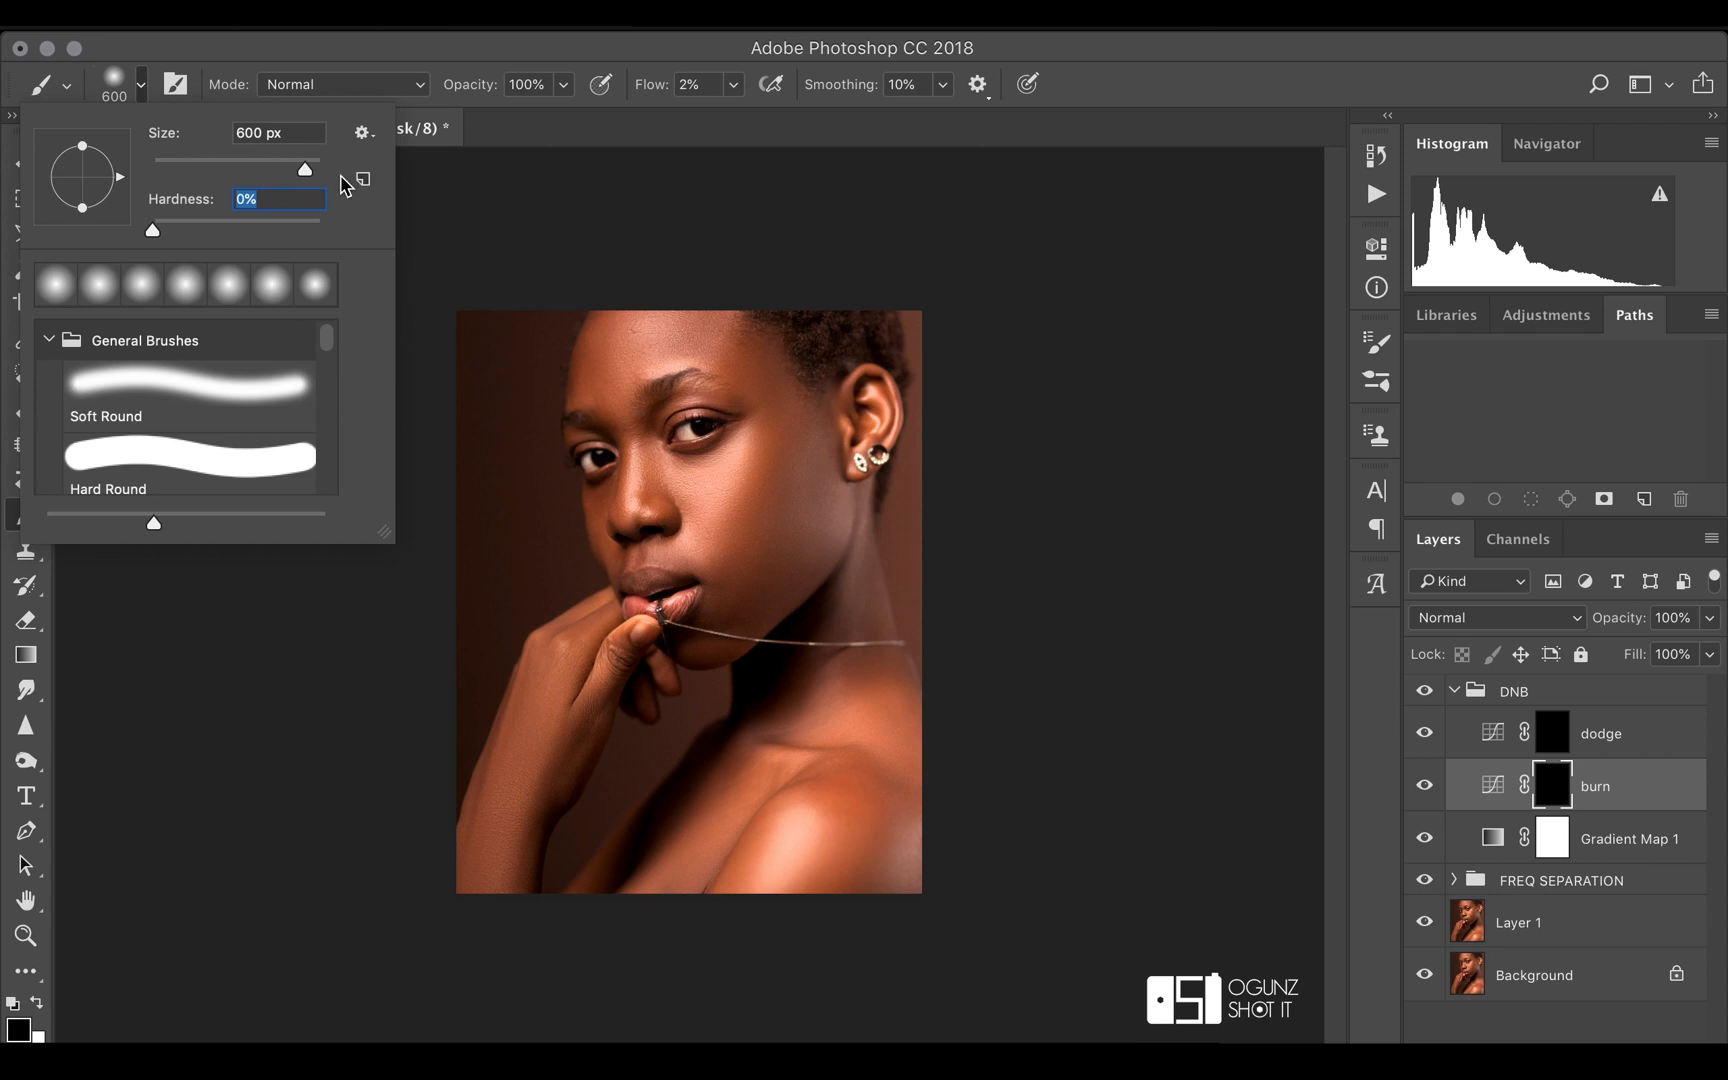
{"action": "left_click", "coordinate": [800, 464]}
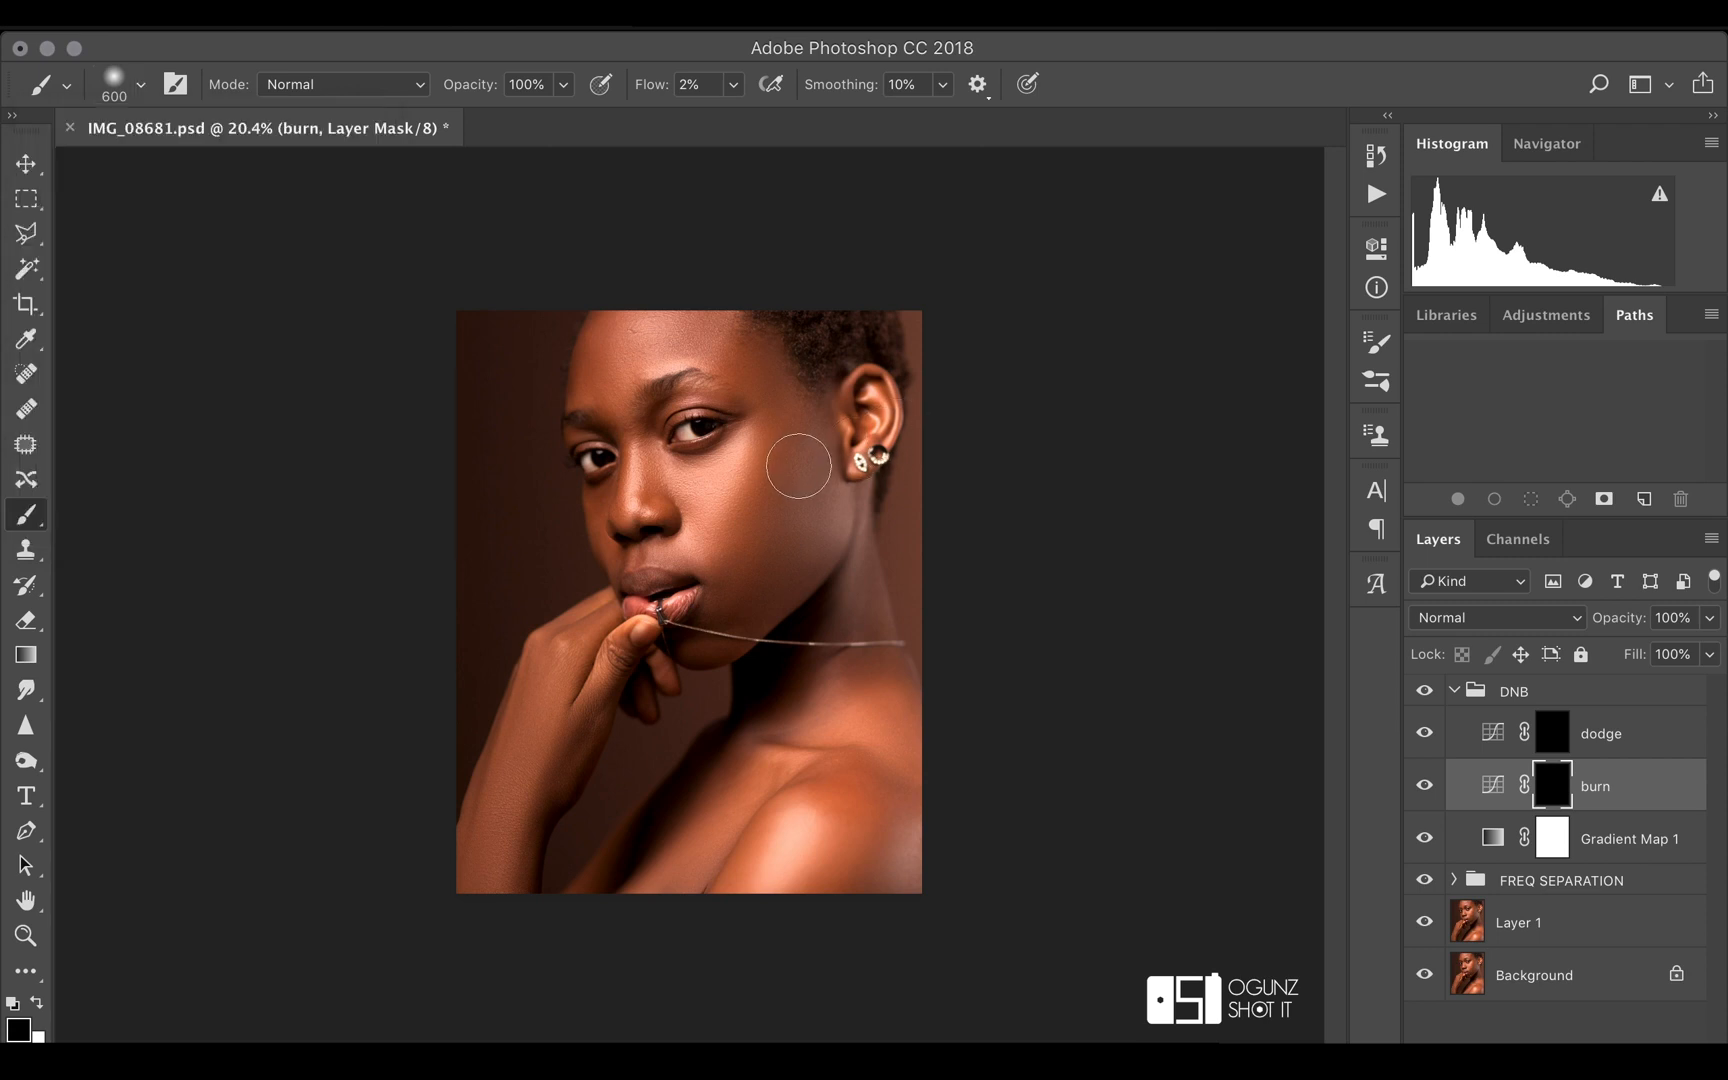
{"action": "left_click", "coordinate": [141, 84]}
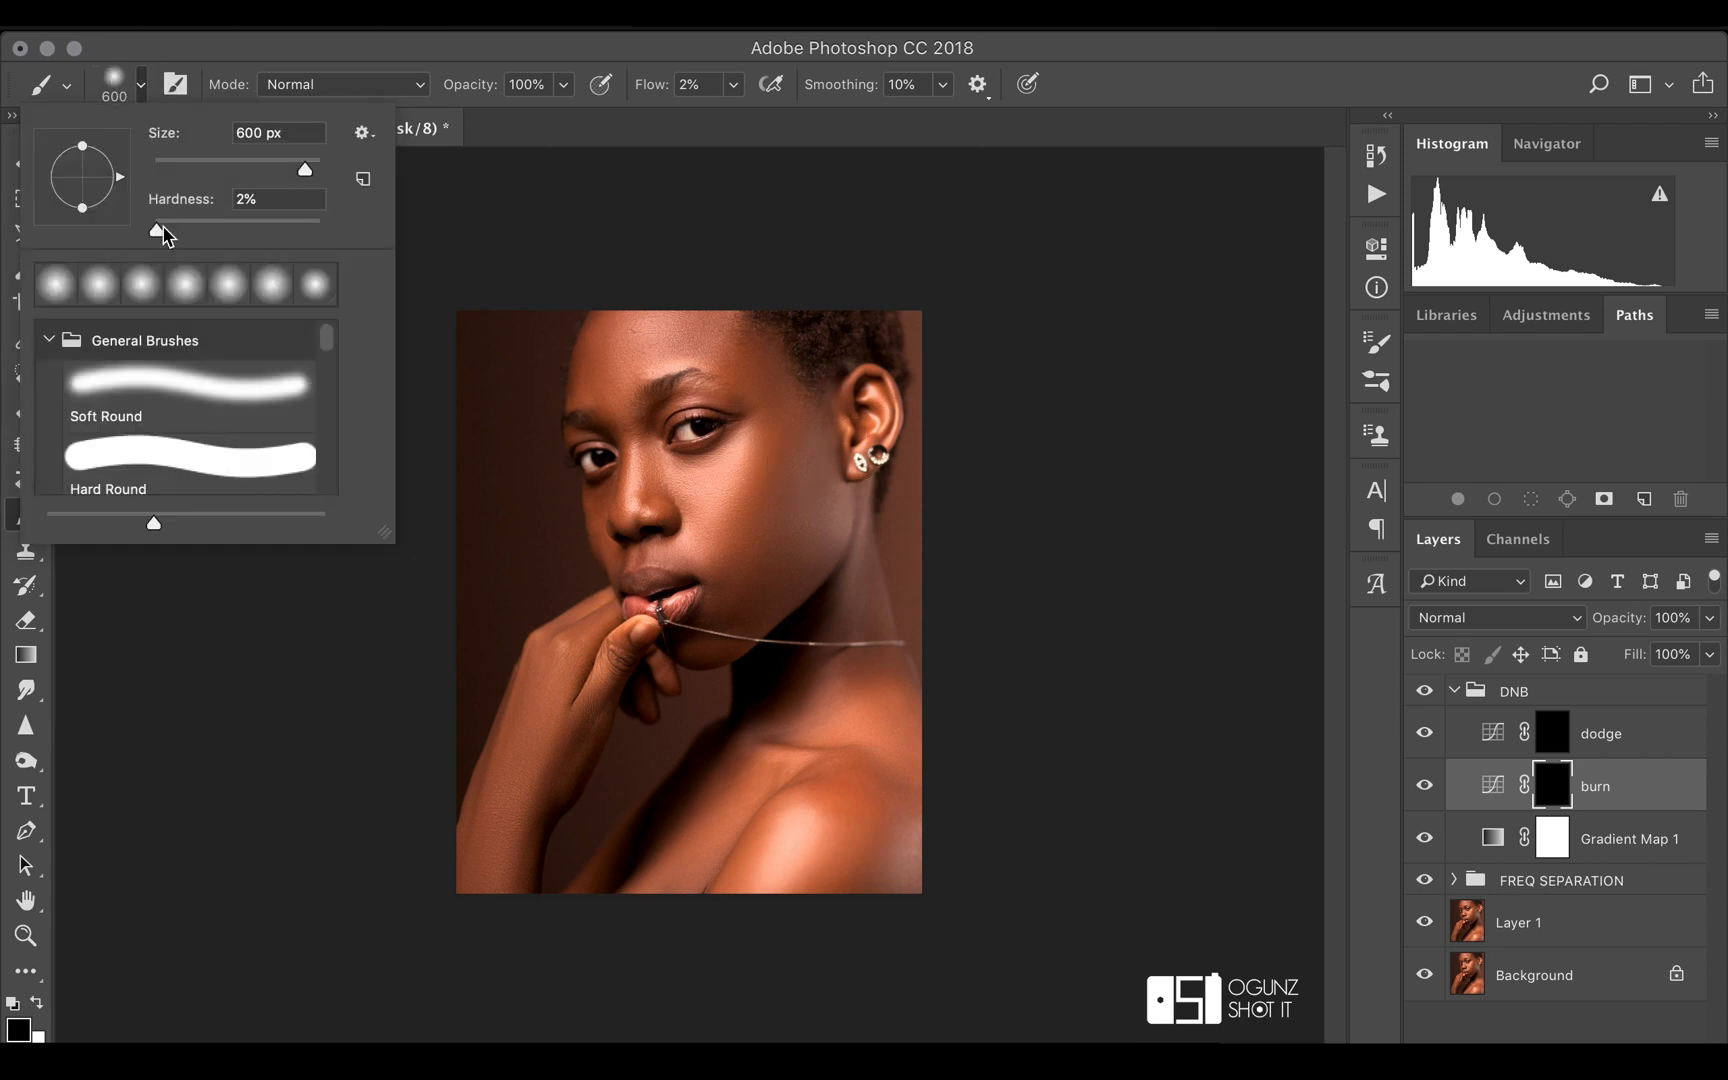
{"action": "left_click_drag", "start_coordinate": [154, 228], "coordinate": [137, 234]}
{"action": "key", "text": "Return"}
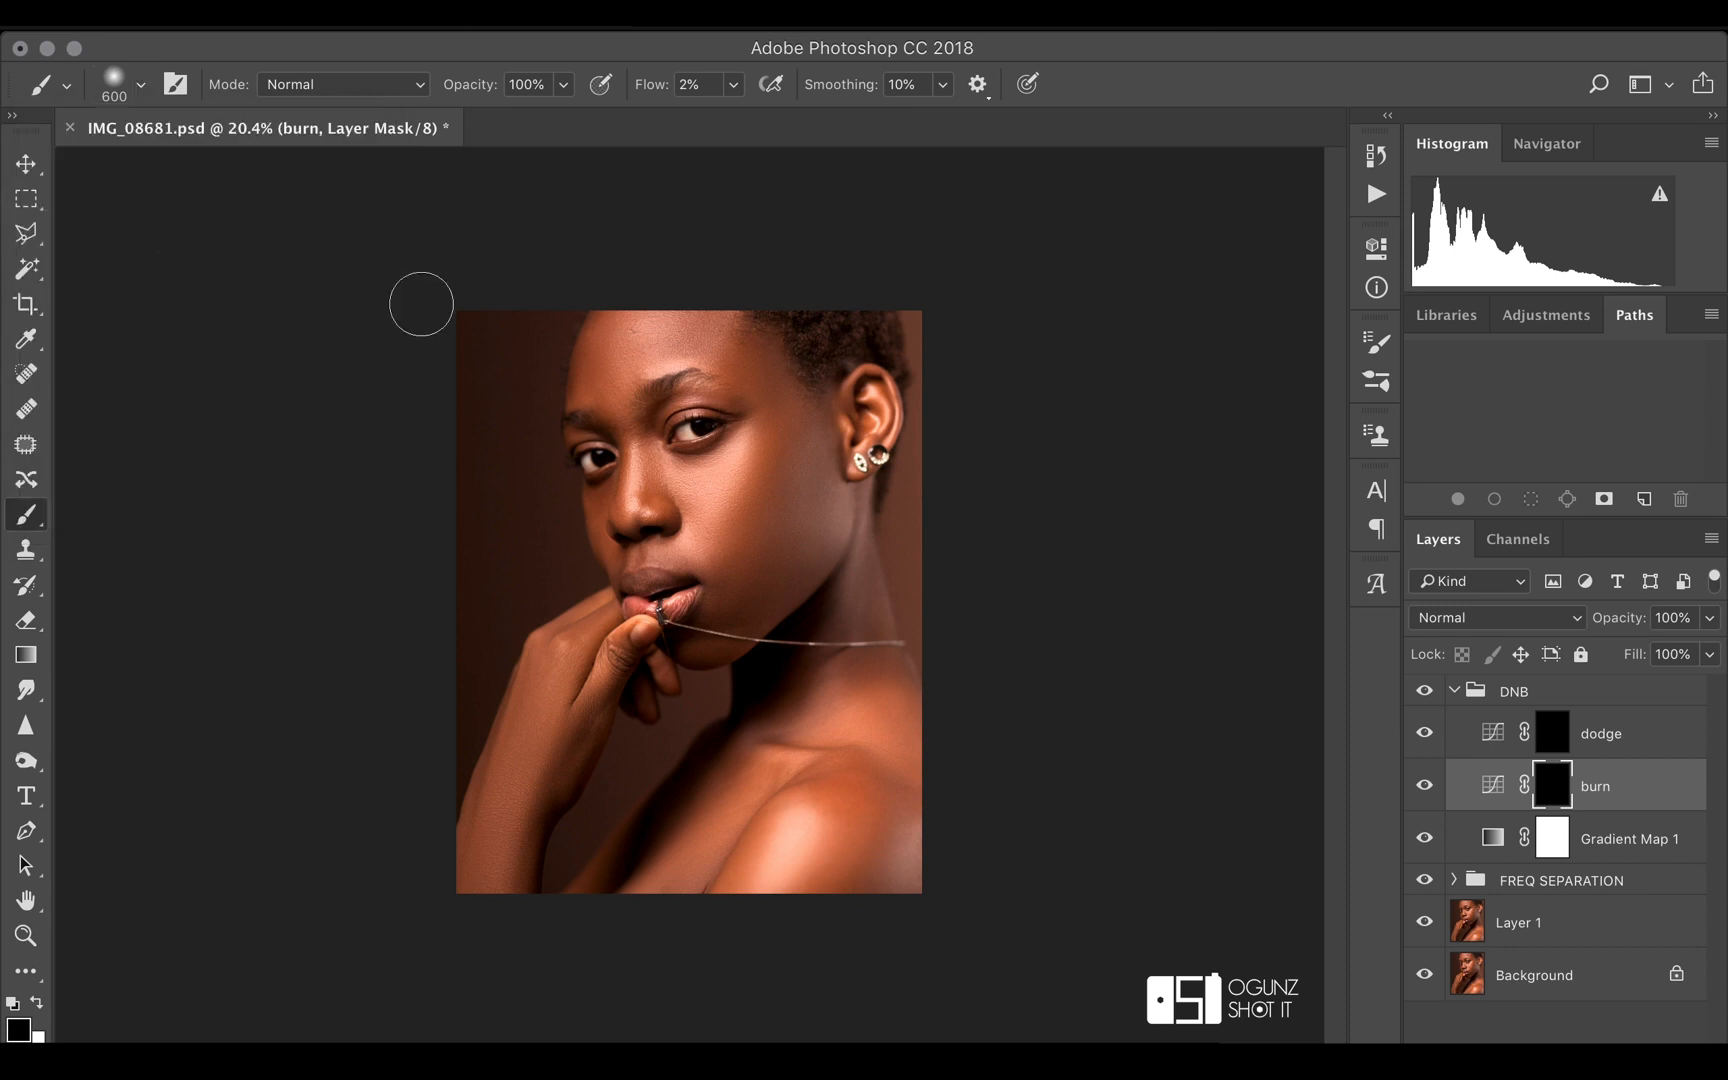
{"action": "key", "text": "bracketleft"}
{"action": "key", "text": "bracketright"}
Paint white on the burn mask over the outer cheek down to the jaw, and compare with the burn layer off and on
{"action": "mouse_move", "coordinate": [783, 450]}
{"action": "left_mouse_down"}
{"action": "mouse_move", "coordinate": [761, 544]}
{"action": "mouse_move", "coordinate": [741, 577]}
{"action": "mouse_move", "coordinate": [780, 435]}
{"action": "mouse_move", "coordinate": [769, 511]}
{"action": "mouse_move", "coordinate": [719, 579]}
{"action": "left_mouse_up"}
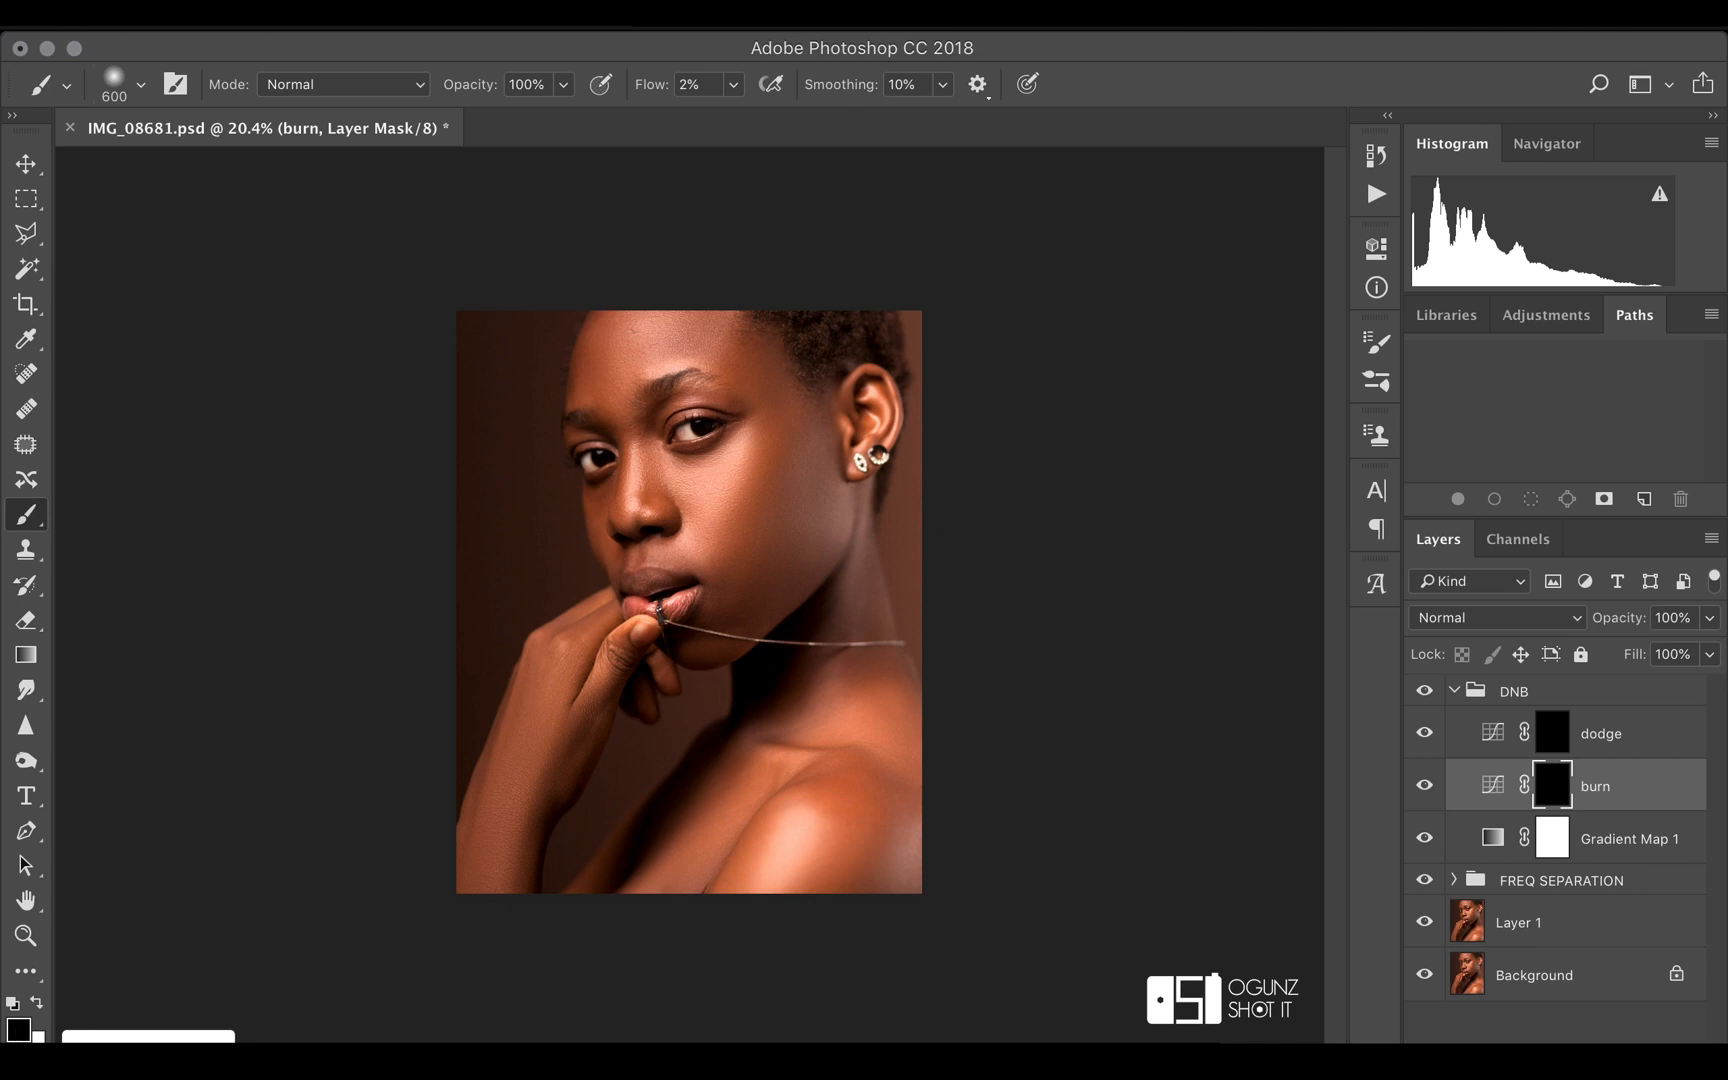
{"action": "key", "text": "x"}
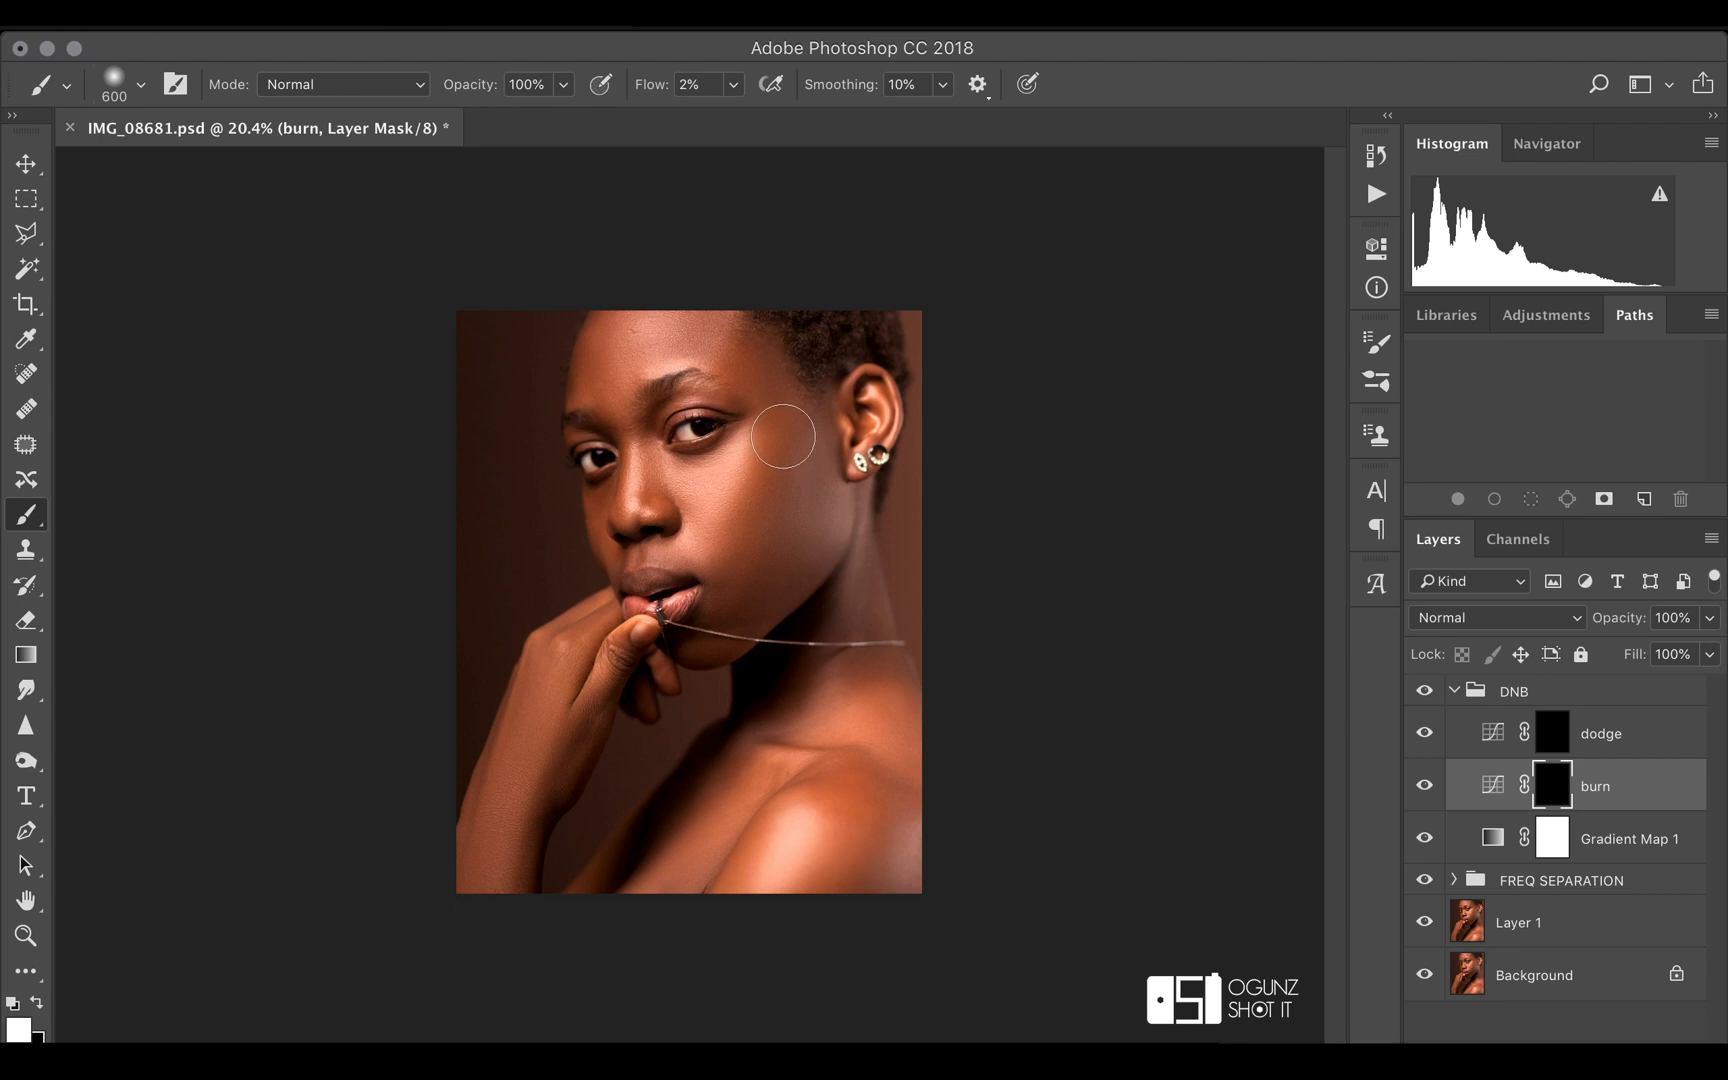
{"action": "mouse_move", "coordinate": [776, 432]}
{"action": "left_mouse_down"}
{"action": "mouse_move", "coordinate": [773, 525]}
{"action": "mouse_move", "coordinate": [734, 575]}
{"action": "mouse_move", "coordinate": [782, 402]}
{"action": "mouse_move", "coordinate": [787, 514]}
{"action": "mouse_move", "coordinate": [755, 605]}
{"action": "mouse_move", "coordinate": [799, 603]}
{"action": "left_mouse_up"}
{"action": "left_click", "coordinate": [1426, 787]}
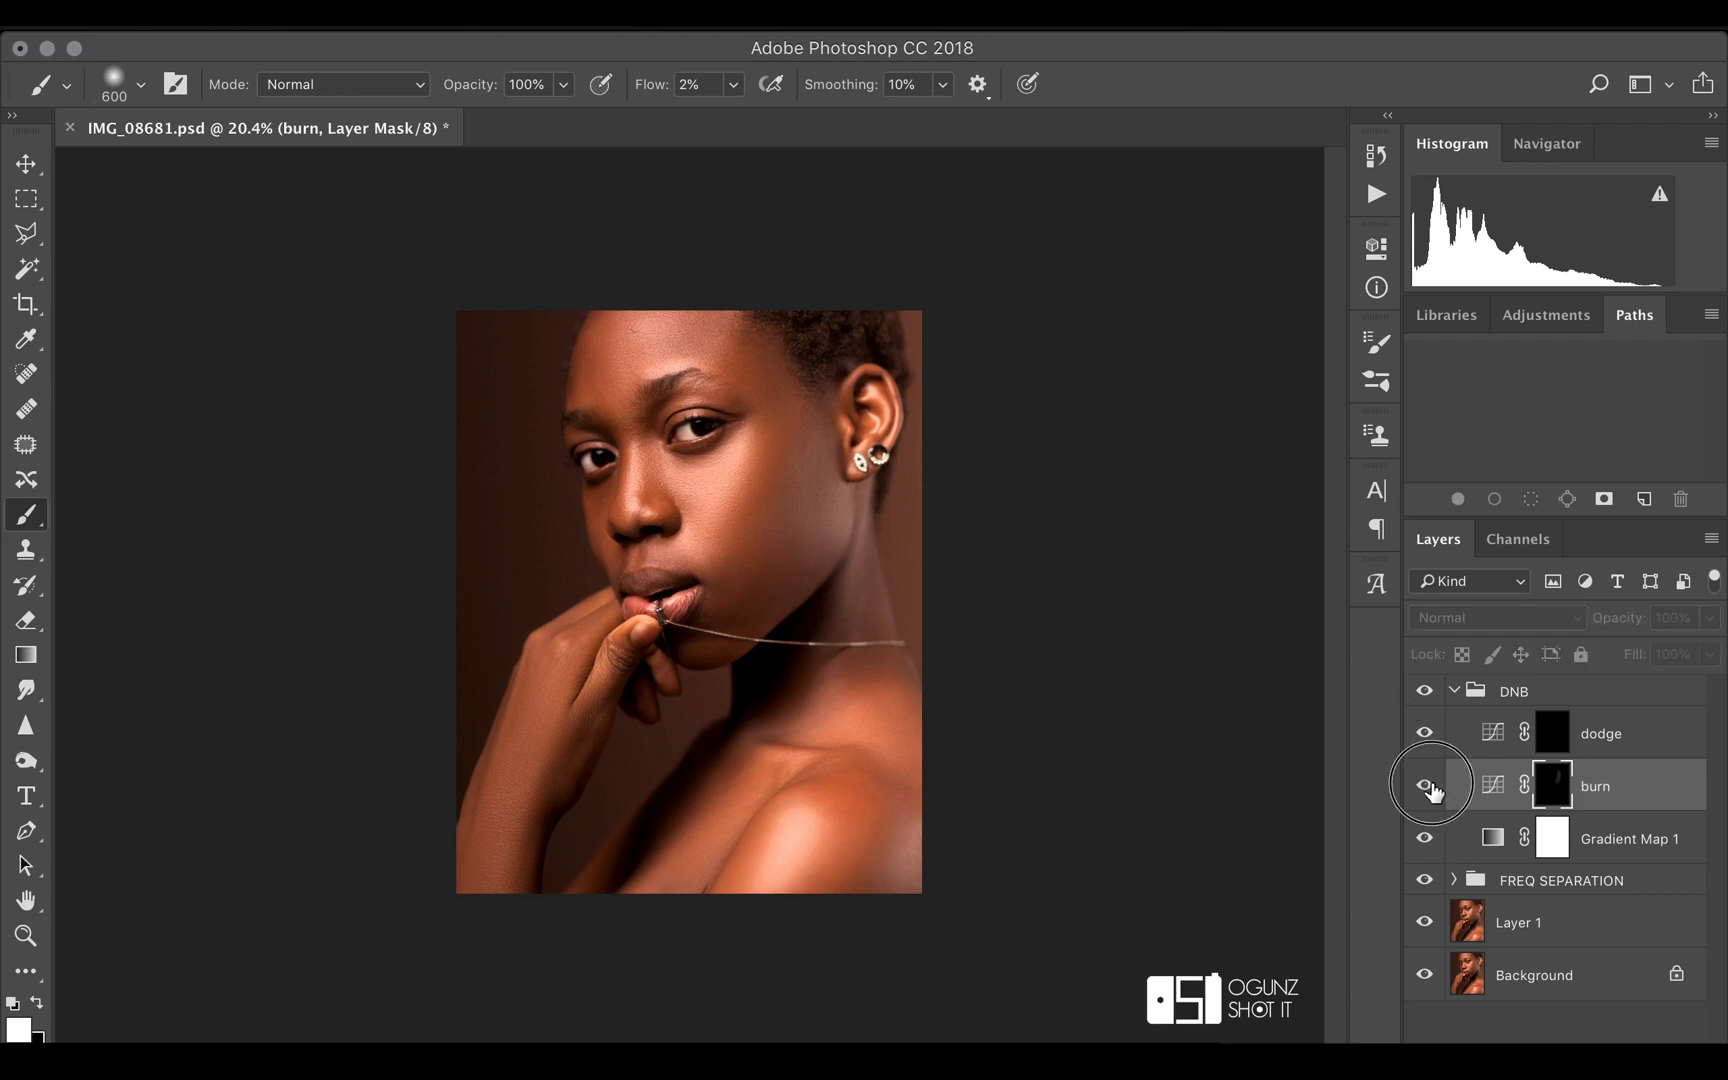
{"action": "left_click", "coordinate": [1426, 787]}
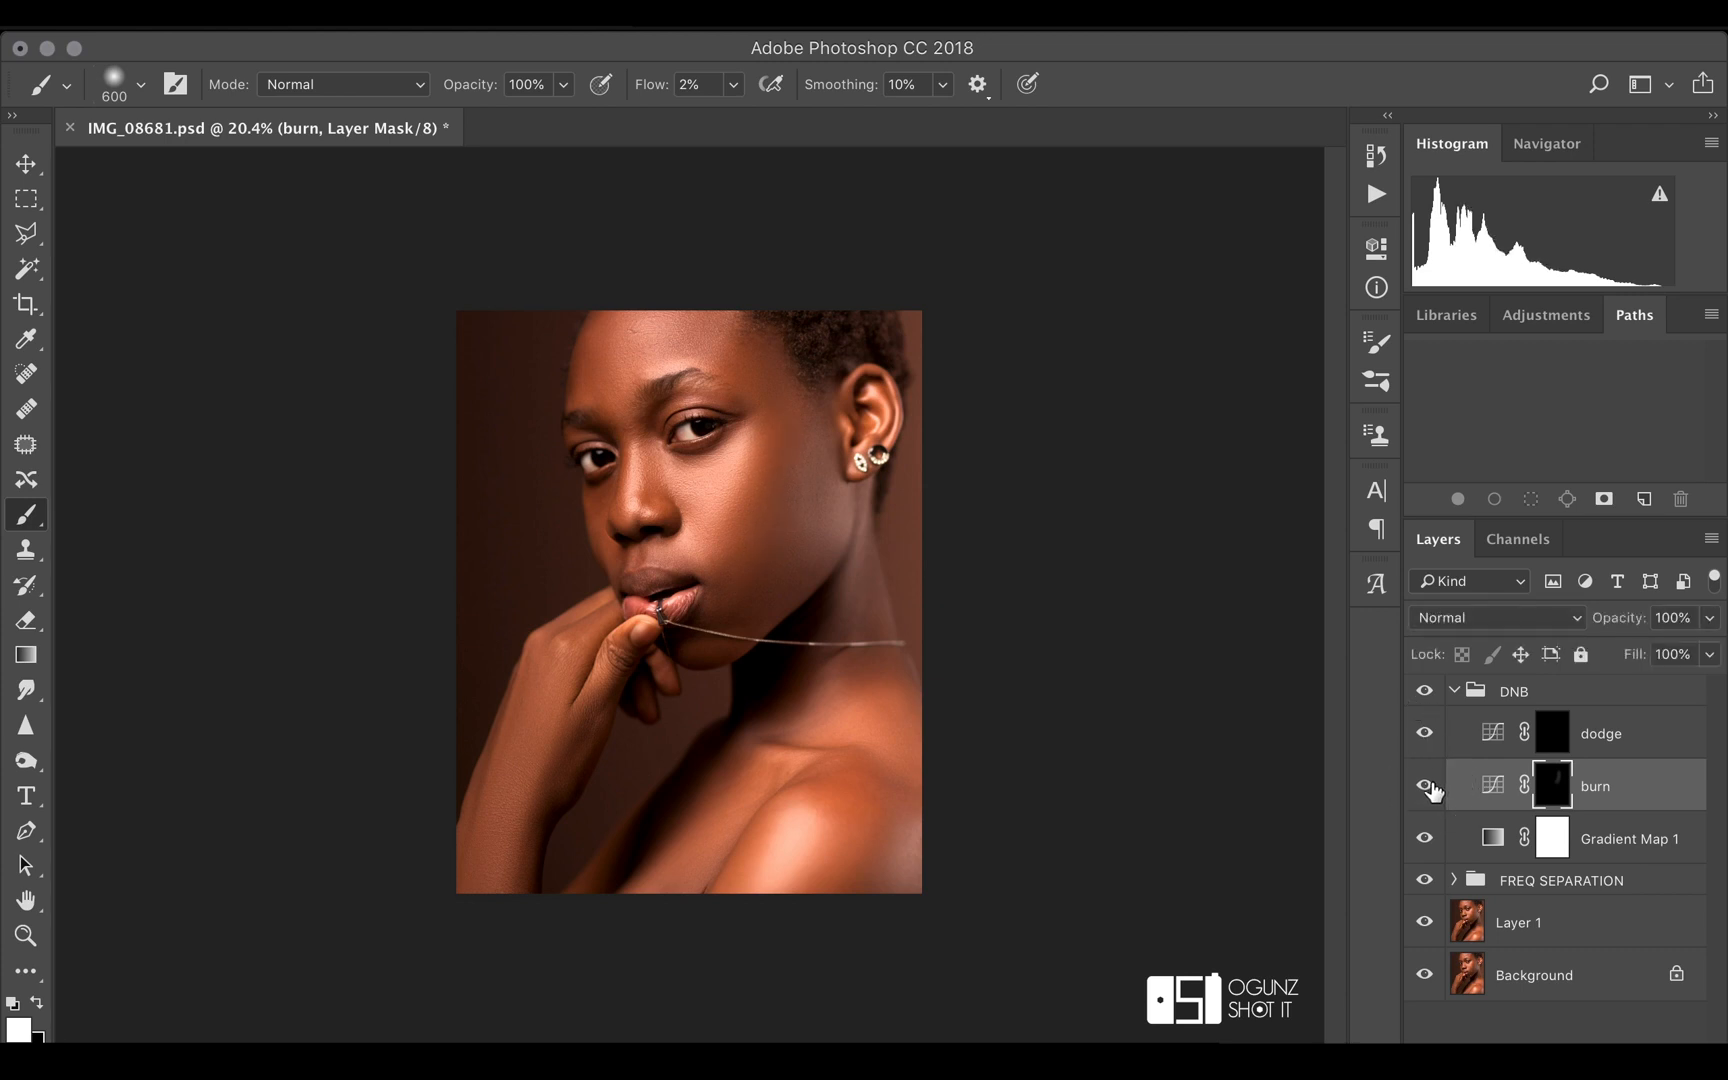
{"action": "left_click", "coordinate": [1426, 787]}
{"action": "left_click", "coordinate": [1426, 787]}
Burn the forehead edges, brow area and temple with a smaller 400 px brush, and compare the burn layer off and on
{"action": "key", "text": "bracketleft"}
{"action": "key", "text": "bracketleft"}
{"action": "left_click_drag", "start_coordinate": [574, 342], "coordinate": [608, 327]}
{"action": "mouse_move", "coordinate": [594, 392]}
{"action": "left_mouse_down"}
{"action": "mouse_move", "coordinate": [601, 323]}
{"action": "mouse_move", "coordinate": [580, 377]}
{"action": "mouse_move", "coordinate": [607, 406]}
{"action": "left_mouse_up"}
{"action": "mouse_move", "coordinate": [722, 329]}
{"action": "left_mouse_down"}
{"action": "mouse_move", "coordinate": [760, 373]}
{"action": "mouse_move", "coordinate": [724, 309]}
{"action": "mouse_move", "coordinate": [714, 334]}
{"action": "mouse_move", "coordinate": [818, 392]}
{"action": "mouse_move", "coordinate": [824, 460]}
{"action": "left_mouse_up"}
{"action": "left_click", "coordinate": [1424, 787]}
{"action": "left_click", "coordinate": [1423, 797]}
{"action": "left_click", "coordinate": [1423, 797]}
{"action": "left_click", "coordinate": [1423, 797]}
Paint white on the burn mask over the outer cheek, nose, side of the face, collarbone, shoulder and hand
{"action": "left_click_drag", "start_coordinate": [804, 438], "coordinate": [758, 568]}
{"action": "mouse_move", "coordinate": [651, 441]}
{"action": "left_mouse_down"}
{"action": "mouse_move", "coordinate": [640, 511]}
{"action": "mouse_move", "coordinate": [649, 448]}
{"action": "left_mouse_up"}
{"action": "mouse_move", "coordinate": [588, 487]}
{"action": "left_mouse_down"}
{"action": "mouse_move", "coordinate": [679, 452]}
{"action": "mouse_move", "coordinate": [702, 418]}
{"action": "mouse_move", "coordinate": [722, 442]}
{"action": "mouse_move", "coordinate": [655, 425]}
{"action": "mouse_move", "coordinate": [690, 372]}
{"action": "mouse_move", "coordinate": [640, 445]}
{"action": "mouse_move", "coordinate": [660, 430]}
{"action": "mouse_move", "coordinate": [598, 443]}
{"action": "mouse_move", "coordinate": [579, 405]}
{"action": "mouse_move", "coordinate": [605, 441]}
{"action": "left_mouse_up"}
{"action": "mouse_move", "coordinate": [775, 742]}
{"action": "left_mouse_down"}
{"action": "mouse_move", "coordinate": [844, 747]}
{"action": "mouse_move", "coordinate": [765, 734]}
{"action": "mouse_move", "coordinate": [850, 745]}
{"action": "left_mouse_up"}
{"action": "mouse_move", "coordinate": [873, 789]}
{"action": "left_mouse_down"}
{"action": "mouse_move", "coordinate": [843, 908]}
{"action": "mouse_move", "coordinate": [873, 860]}
{"action": "mouse_move", "coordinate": [849, 784]}
{"action": "mouse_move", "coordinate": [882, 826]}
{"action": "mouse_move", "coordinate": [843, 907]}
{"action": "left_mouse_up"}
{"action": "mouse_move", "coordinate": [571, 721]}
{"action": "left_mouse_down"}
{"action": "mouse_move", "coordinate": [509, 894]}
{"action": "mouse_move", "coordinate": [588, 710]}
{"action": "mouse_move", "coordinate": [568, 784]}
{"action": "mouse_move", "coordinate": [605, 733]}
{"action": "left_mouse_up"}
Paint black on the burn mask with a 250 px brush to reduce the burn at the jaw edge, and restore white as foreground
{"action": "scroll", "coordinate": [790, 545], "scroll_direction": "up", "scroll_amount": 8}
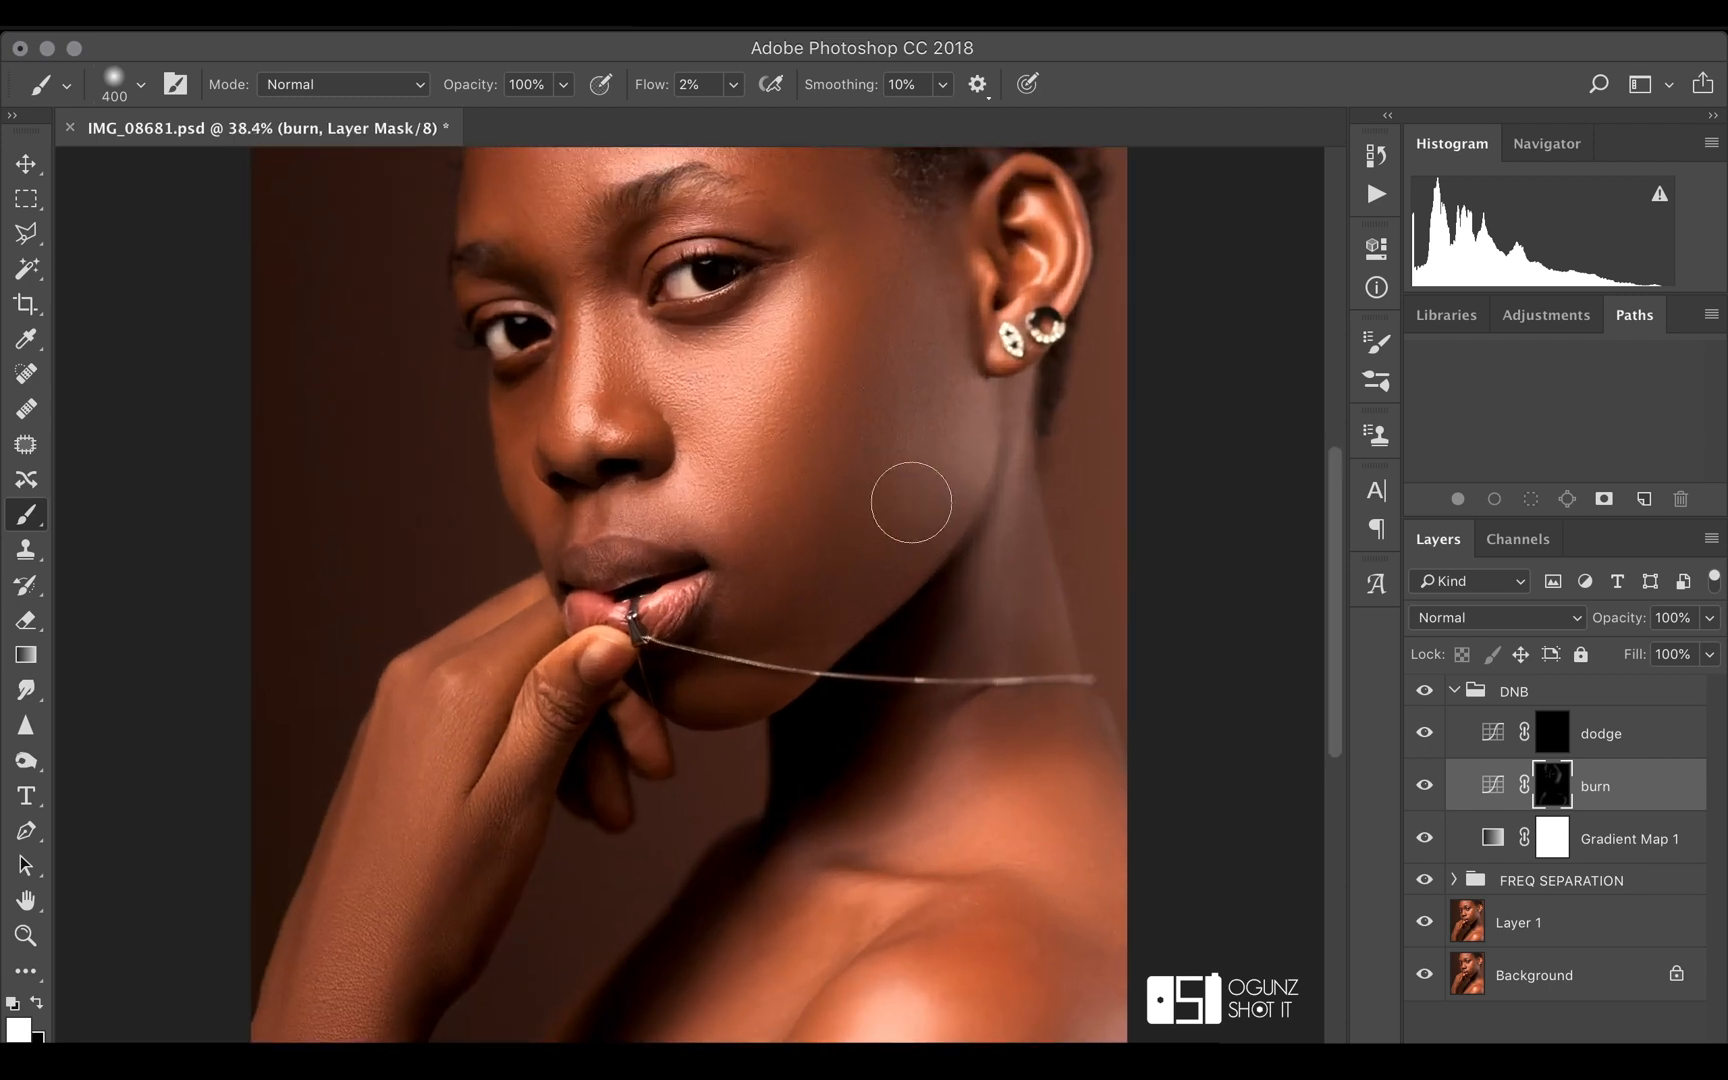
{"action": "key", "text": "x"}
{"action": "key", "text": "bracketleft"}
{"action": "key", "text": "bracketleft"}
{"action": "mouse_move", "coordinate": [863, 466]}
{"action": "left_mouse_down"}
{"action": "mouse_move", "coordinate": [817, 548]}
{"action": "mouse_move", "coordinate": [871, 440]}
{"action": "mouse_move", "coordinate": [849, 501]}
{"action": "left_mouse_up"}
{"action": "scroll", "coordinate": [1017, 545], "scroll_direction": "down", "scroll_amount": 4}
{"action": "scroll", "coordinate": [1017, 545], "scroll_direction": "down", "scroll_amount": 1}
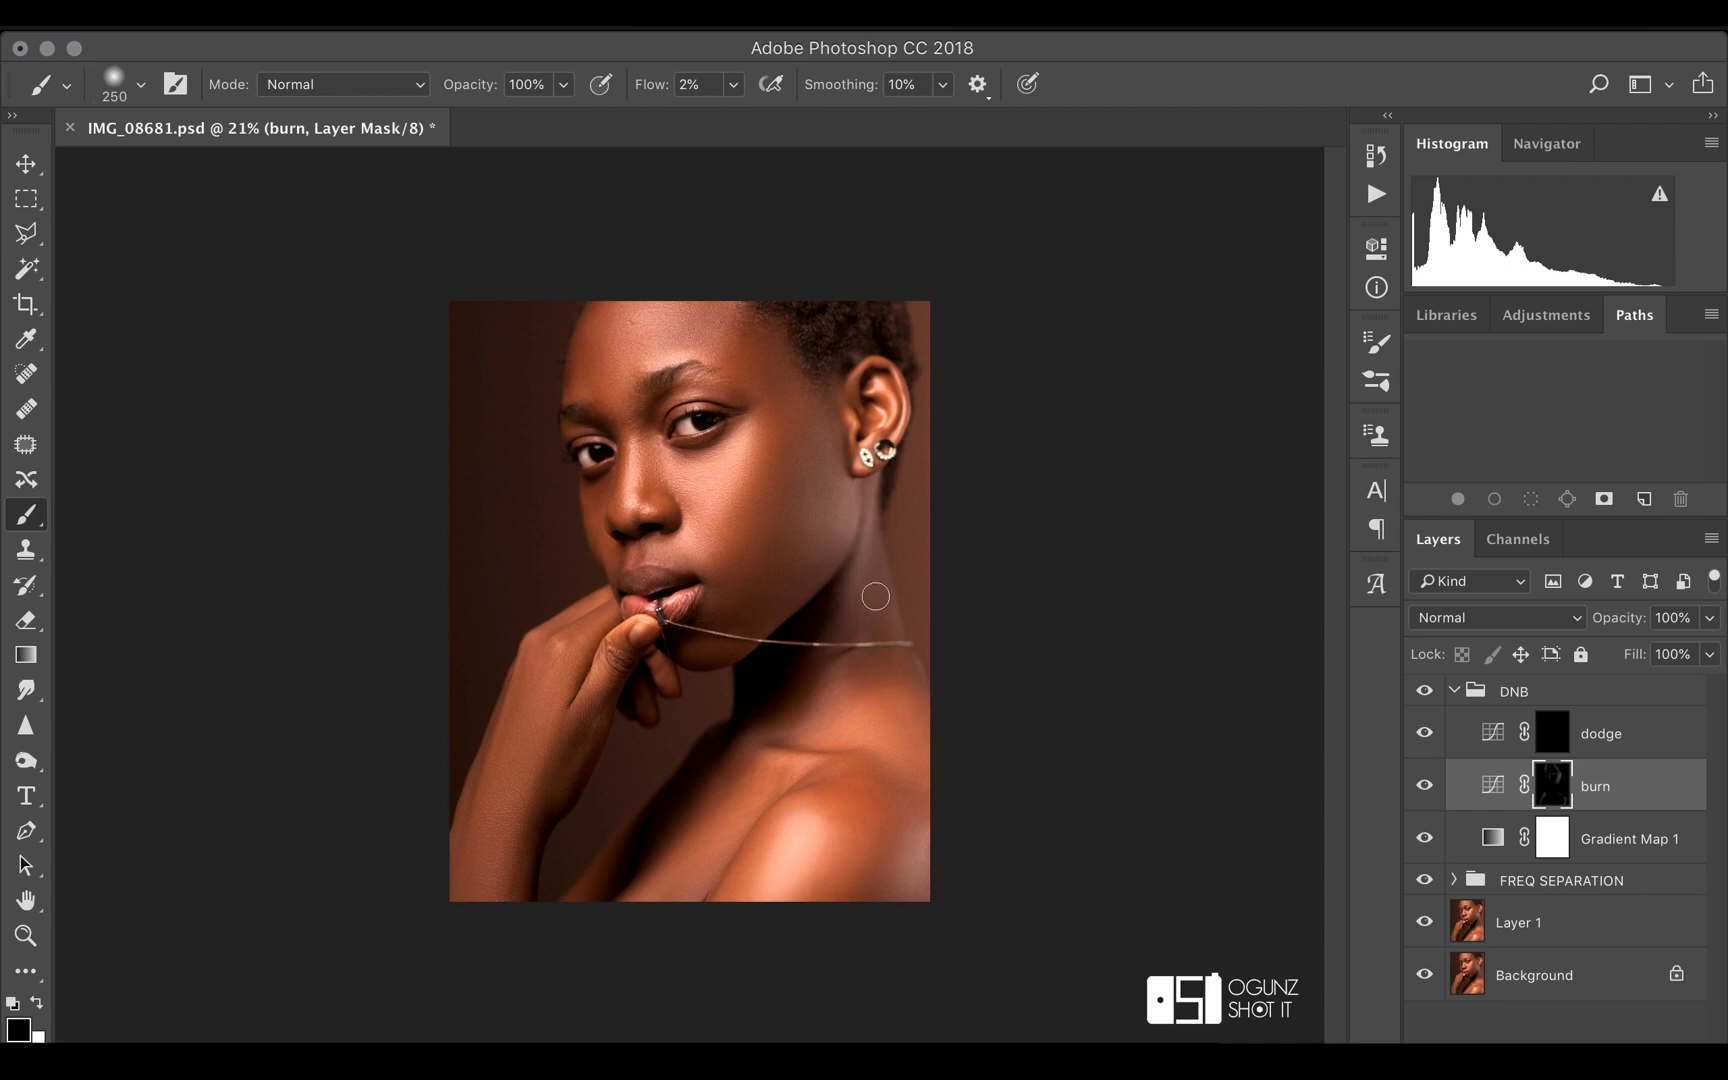
{"action": "key", "text": "x"}
Blend the cheek tones on the low freq copy layer in the FREQ SEPARATION group with the Mixer Brush
{"action": "left_click", "coordinate": [1454, 880]}
{"action": "scroll", "coordinate": [1562, 925], "scroll_direction": "down", "scroll_amount": 4}
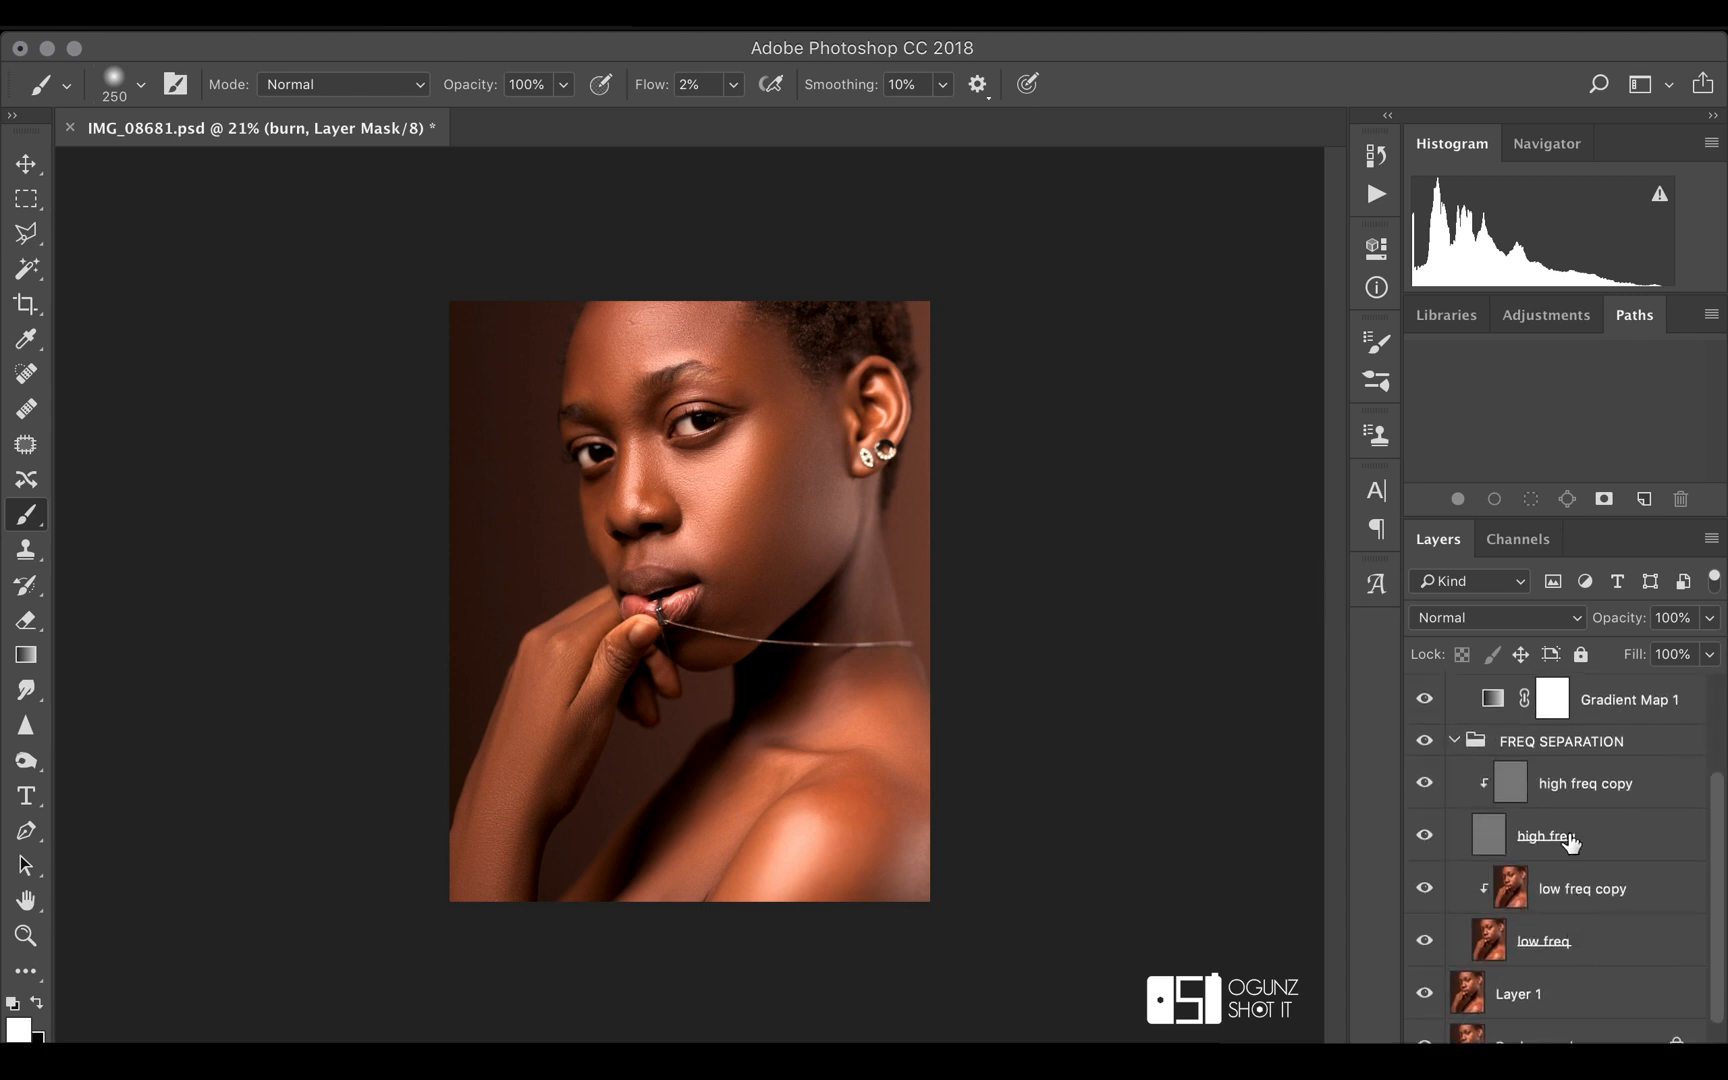
{"action": "left_click", "coordinate": [1566, 899]}
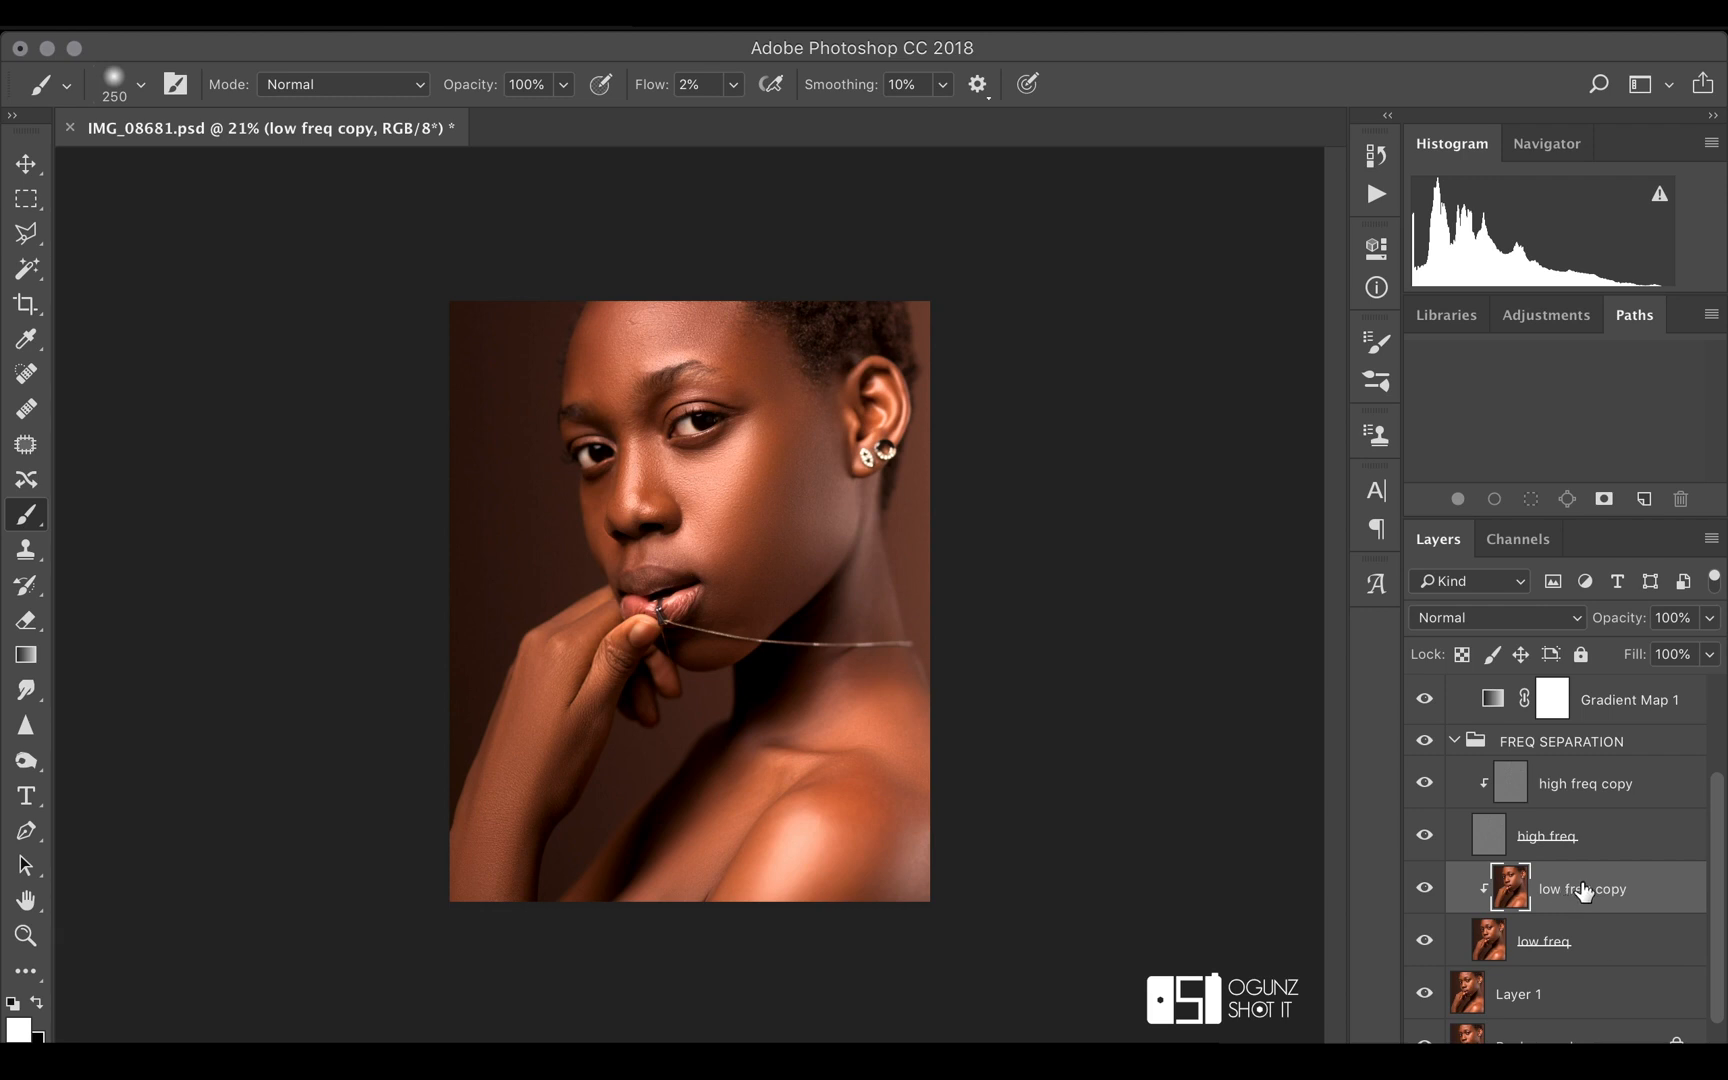
{"action": "left_click", "coordinate": [20, 975]}
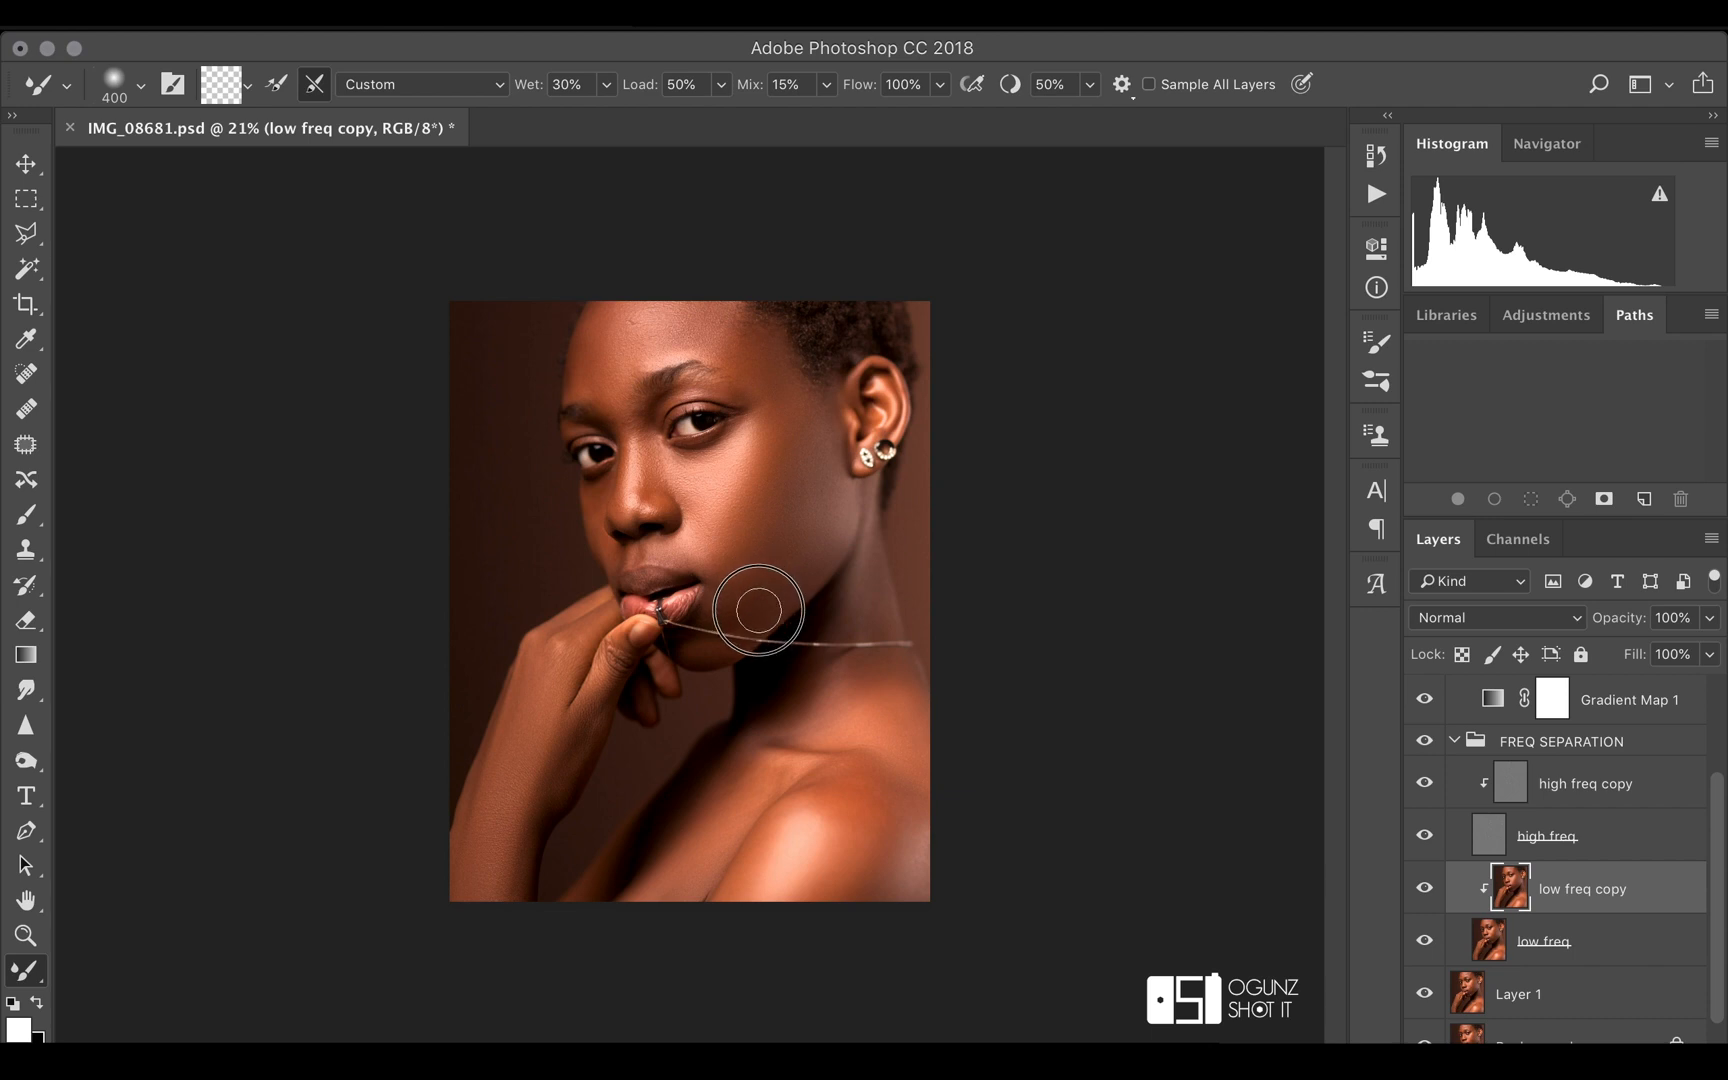
{"action": "left_click_drag", "start_coordinate": [737, 525], "coordinate": [744, 477]}
{"action": "mouse_move", "coordinate": [752, 476]}
{"action": "left_mouse_down"}
{"action": "mouse_move", "coordinate": [773, 434]}
{"action": "mouse_move", "coordinate": [723, 556]}
{"action": "mouse_move", "coordinate": [748, 516]}
{"action": "mouse_move", "coordinate": [738, 560]}
{"action": "left_mouse_up"}
Paint white over the forehead on the dodge layer's mask with a 400 px Brush
{"action": "scroll", "coordinate": [1486, 742], "scroll_direction": "up", "scroll_amount": 3}
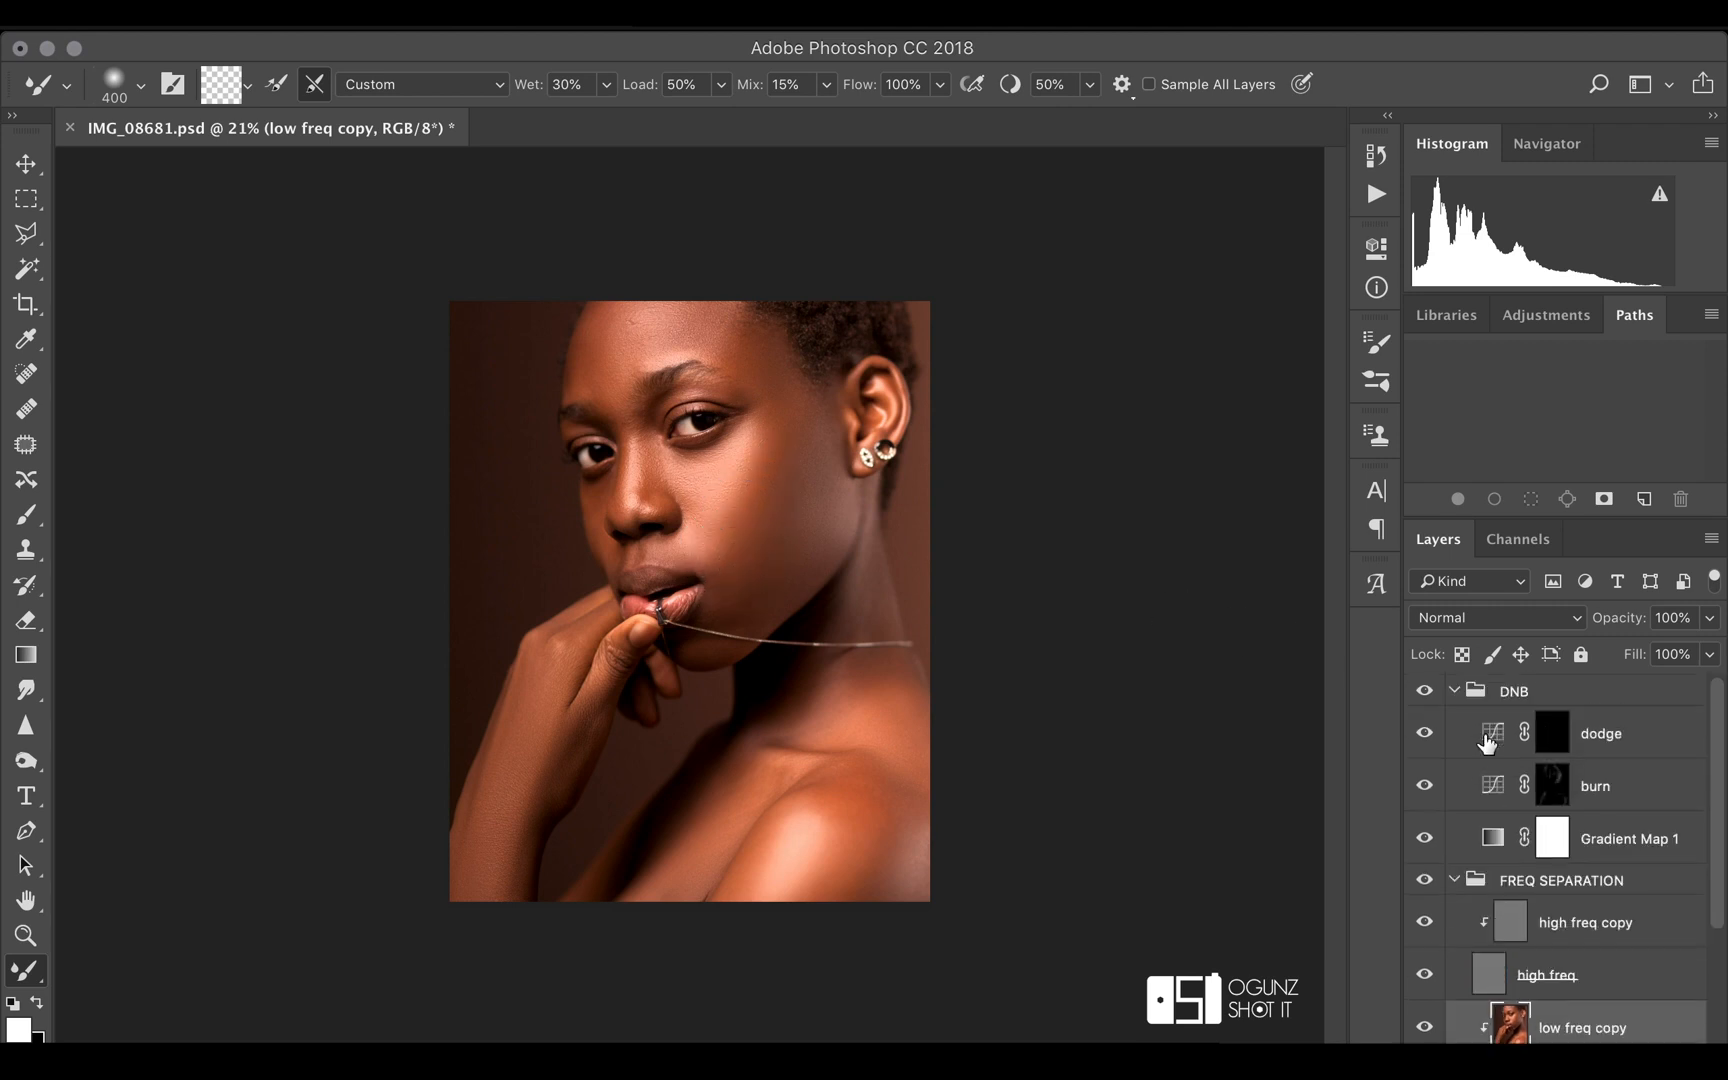
{"action": "left_click", "coordinate": [1570, 740]}
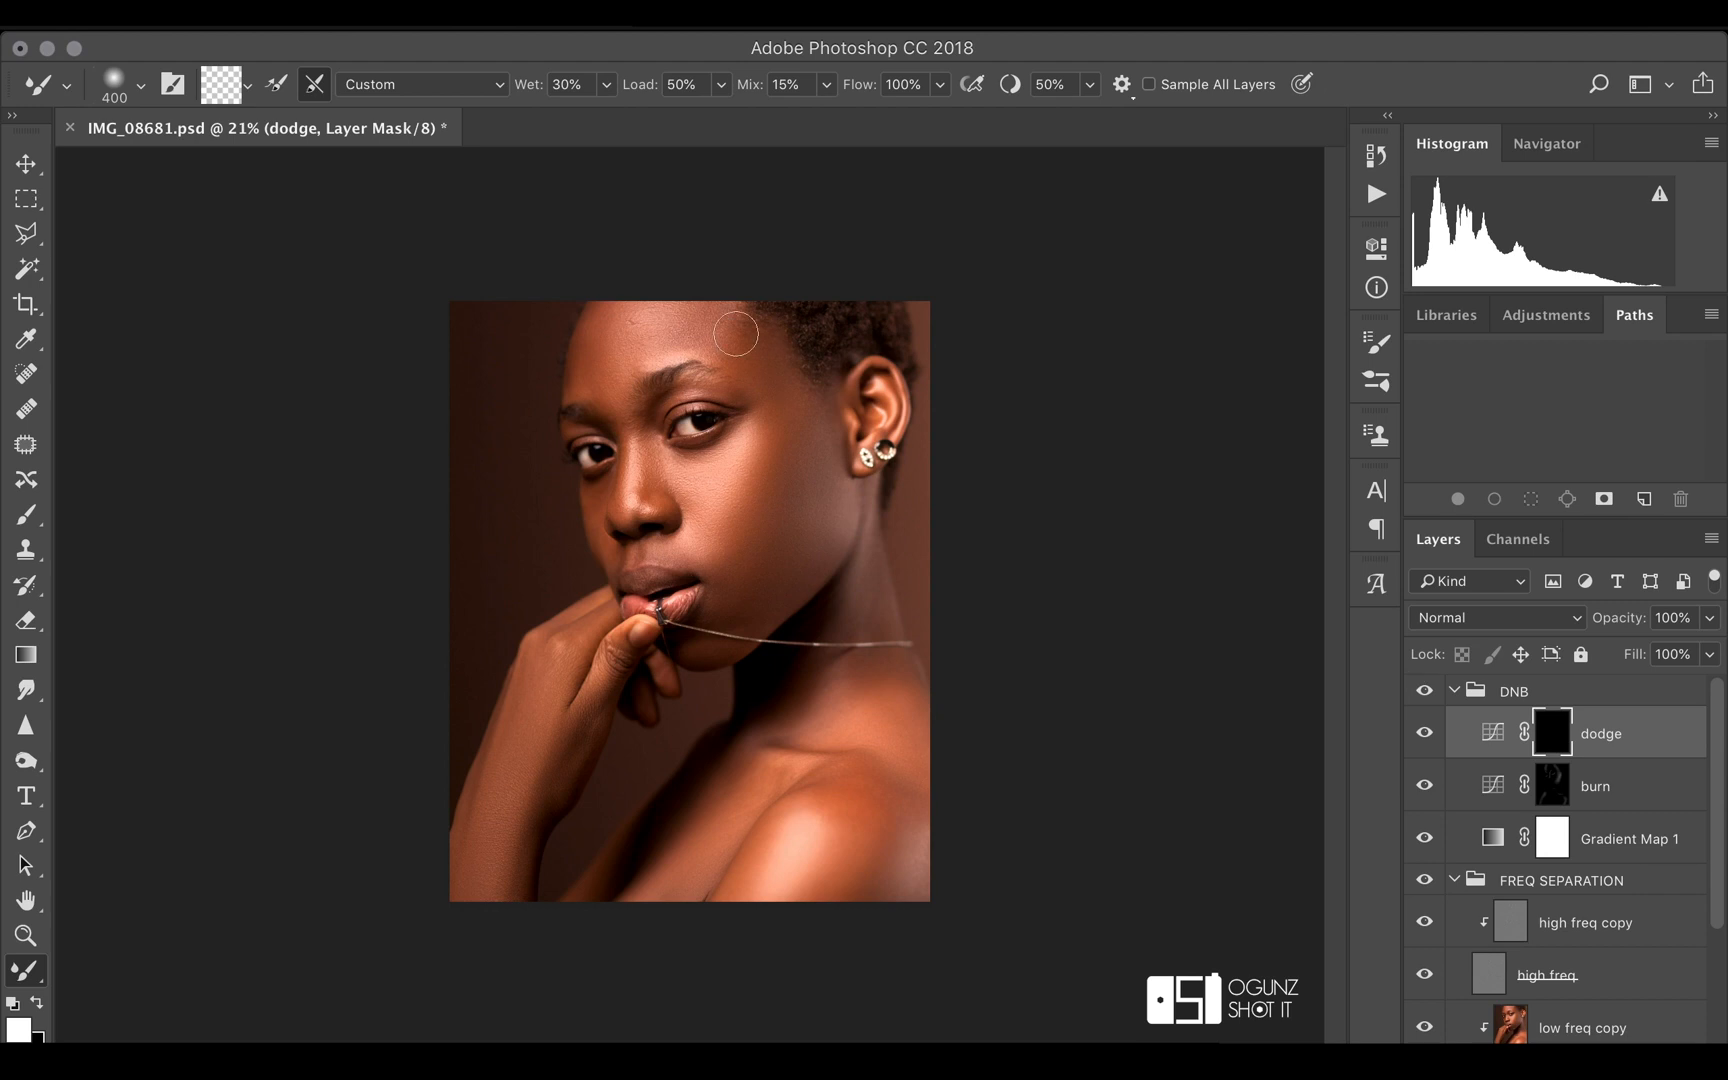
{"action": "left_click", "coordinate": [26, 514]}
{"action": "key", "text": "bracketright"}
{"action": "key", "text": "bracketright"}
{"action": "key", "text": "bracketright"}
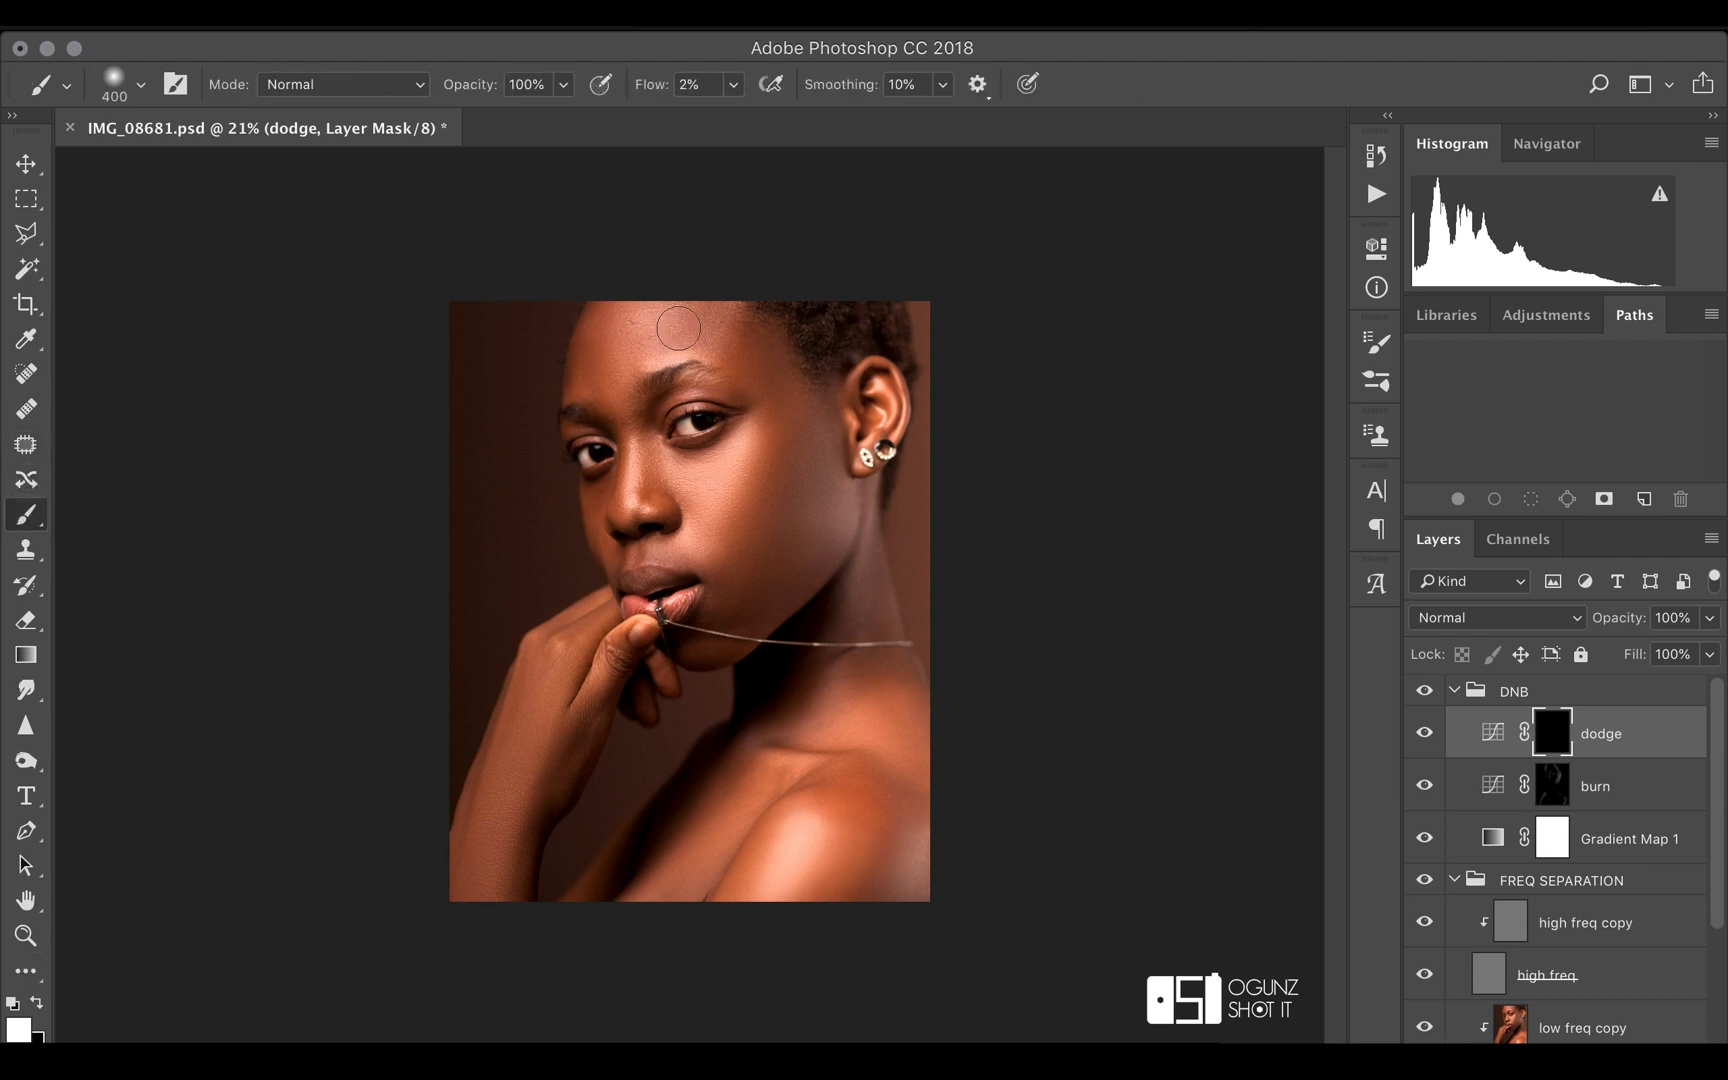
{"action": "mouse_move", "coordinate": [683, 351]}
{"action": "left_mouse_down"}
{"action": "mouse_move", "coordinate": [654, 306]}
{"action": "mouse_move", "coordinate": [648, 349]}
{"action": "mouse_move", "coordinate": [685, 357]}
{"action": "mouse_move", "coordinate": [651, 346]}
{"action": "mouse_move", "coordinate": [652, 302]}
{"action": "left_mouse_up"}
Dodge the upper cheek, the nose bridge and the lips on the dodge mask, using progressively smaller brushes
{"action": "key", "text": "bracketleft"}
{"action": "key", "text": "bracketleft"}
{"action": "mouse_move", "coordinate": [734, 453]}
{"action": "left_mouse_down"}
{"action": "mouse_move", "coordinate": [660, 460]}
{"action": "mouse_move", "coordinate": [731, 455]}
{"action": "mouse_move", "coordinate": [694, 521]}
{"action": "mouse_move", "coordinate": [733, 494]}
{"action": "mouse_move", "coordinate": [747, 442]}
{"action": "mouse_move", "coordinate": [705, 498]}
{"action": "mouse_move", "coordinate": [683, 486]}
{"action": "mouse_move", "coordinate": [691, 525]}
{"action": "mouse_move", "coordinate": [663, 471]}
{"action": "mouse_move", "coordinate": [637, 477]}
{"action": "left_mouse_up"}
{"action": "key", "text": "bracketleft"}
{"action": "key", "text": "bracketleft"}
{"action": "left_click_drag", "start_coordinate": [638, 466], "coordinate": [630, 514]}
{"action": "mouse_move", "coordinate": [682, 594]}
{"action": "left_mouse_down"}
{"action": "mouse_move", "coordinate": [671, 620]}
{"action": "mouse_move", "coordinate": [688, 600]}
{"action": "left_mouse_up"}
Dodge the shoulder highlights with a larger brush and the skin below the earlobe with a 200 px brush
{"action": "key", "text": "bracketright"}
{"action": "key", "text": "bracketright"}
{"action": "key", "text": "bracketright"}
{"action": "key", "text": "bracketright"}
{"action": "key", "text": "bracketright"}
{"action": "key", "text": "bracketright"}
{"action": "left_click_drag", "start_coordinate": [809, 832], "coordinate": [781, 895]}
{"action": "left_click_drag", "start_coordinate": [915, 862], "coordinate": [900, 887]}
{"action": "key", "text": "bracketleft"}
{"action": "key", "text": "bracketleft"}
{"action": "key", "text": "bracketleft"}
{"action": "mouse_move", "coordinate": [857, 499]}
{"action": "left_mouse_down"}
{"action": "mouse_move", "coordinate": [842, 625]}
{"action": "mouse_move", "coordinate": [874, 504]}
{"action": "left_mouse_up"}
Paint white over the lower cheek on the burn layer's mask with a 300 px brush
{"action": "left_click", "coordinate": [1590, 784]}
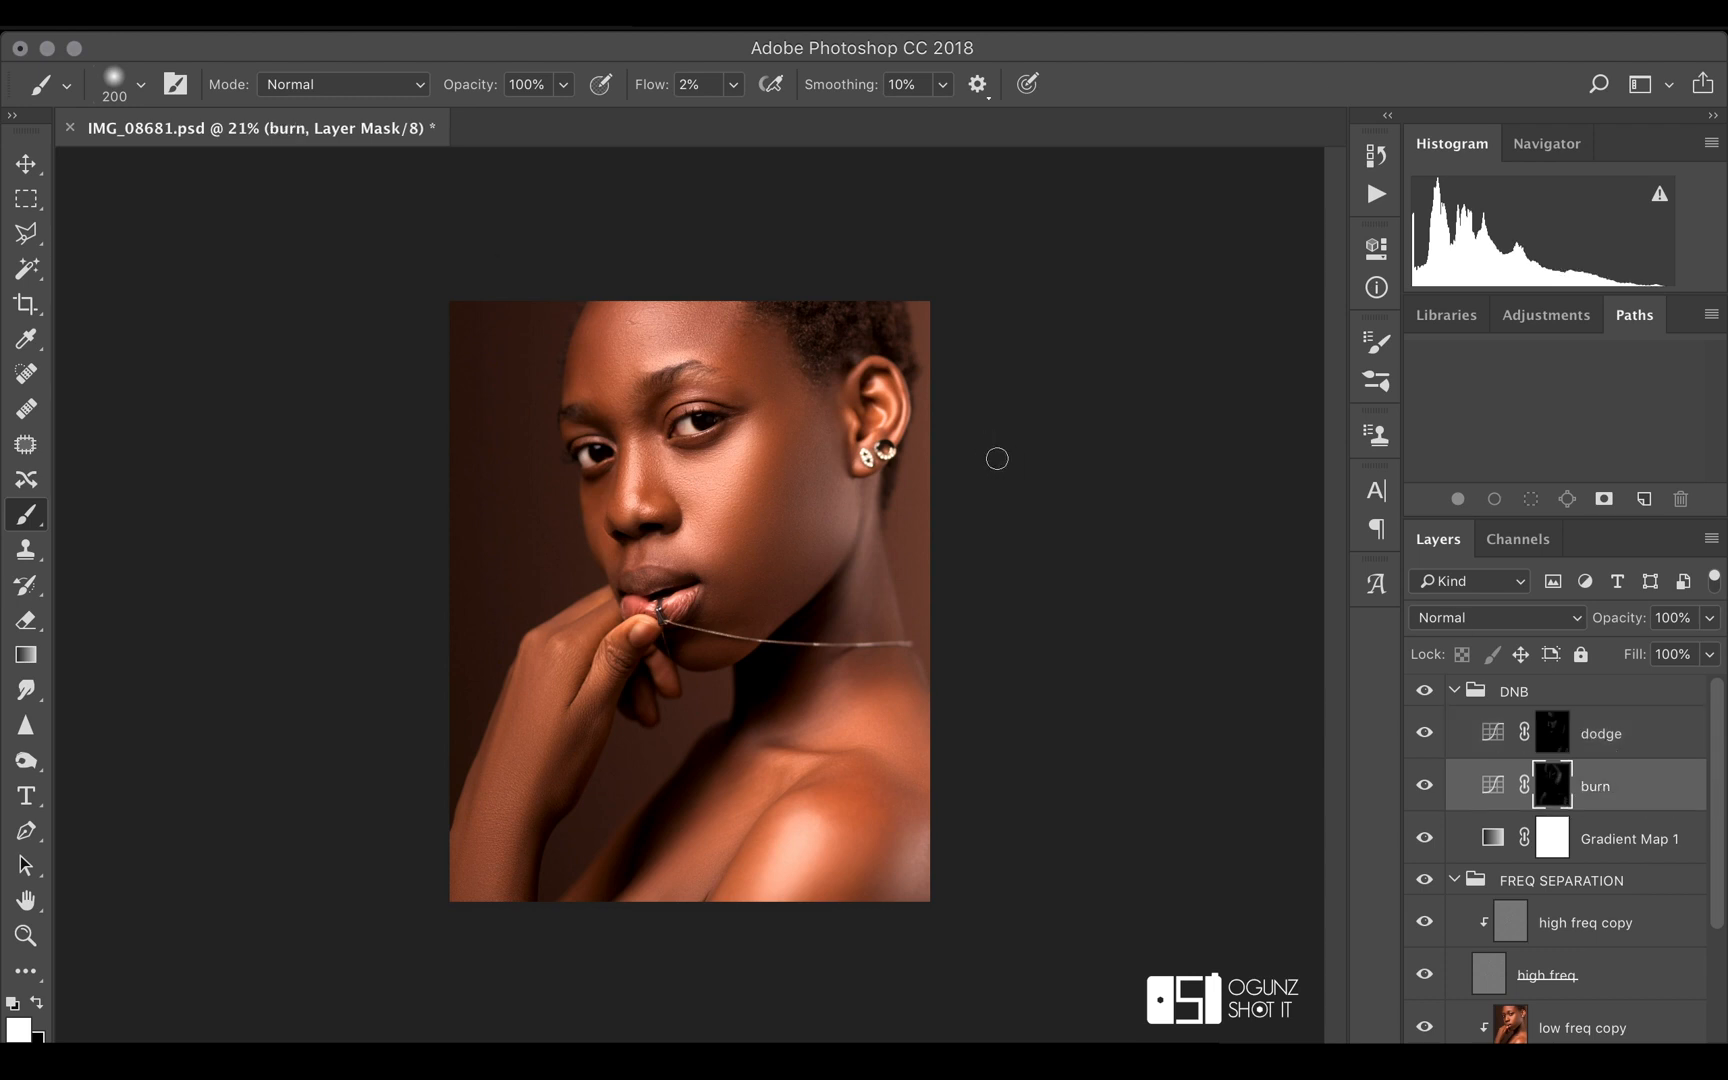
{"action": "key", "text": "bracketright"}
{"action": "key", "text": "bracketright"}
{"action": "key", "text": "bracketright"}
{"action": "key", "text": "bracketleft"}
{"action": "mouse_move", "coordinate": [773, 549]}
{"action": "left_mouse_down"}
{"action": "mouse_move", "coordinate": [826, 434]}
{"action": "mouse_move", "coordinate": [764, 546]}
{"action": "left_mouse_up"}
Collapse the DNB group and toggle its visibility to compare the portrait with and without dodging and burning
{"action": "left_click", "coordinate": [1456, 692]}
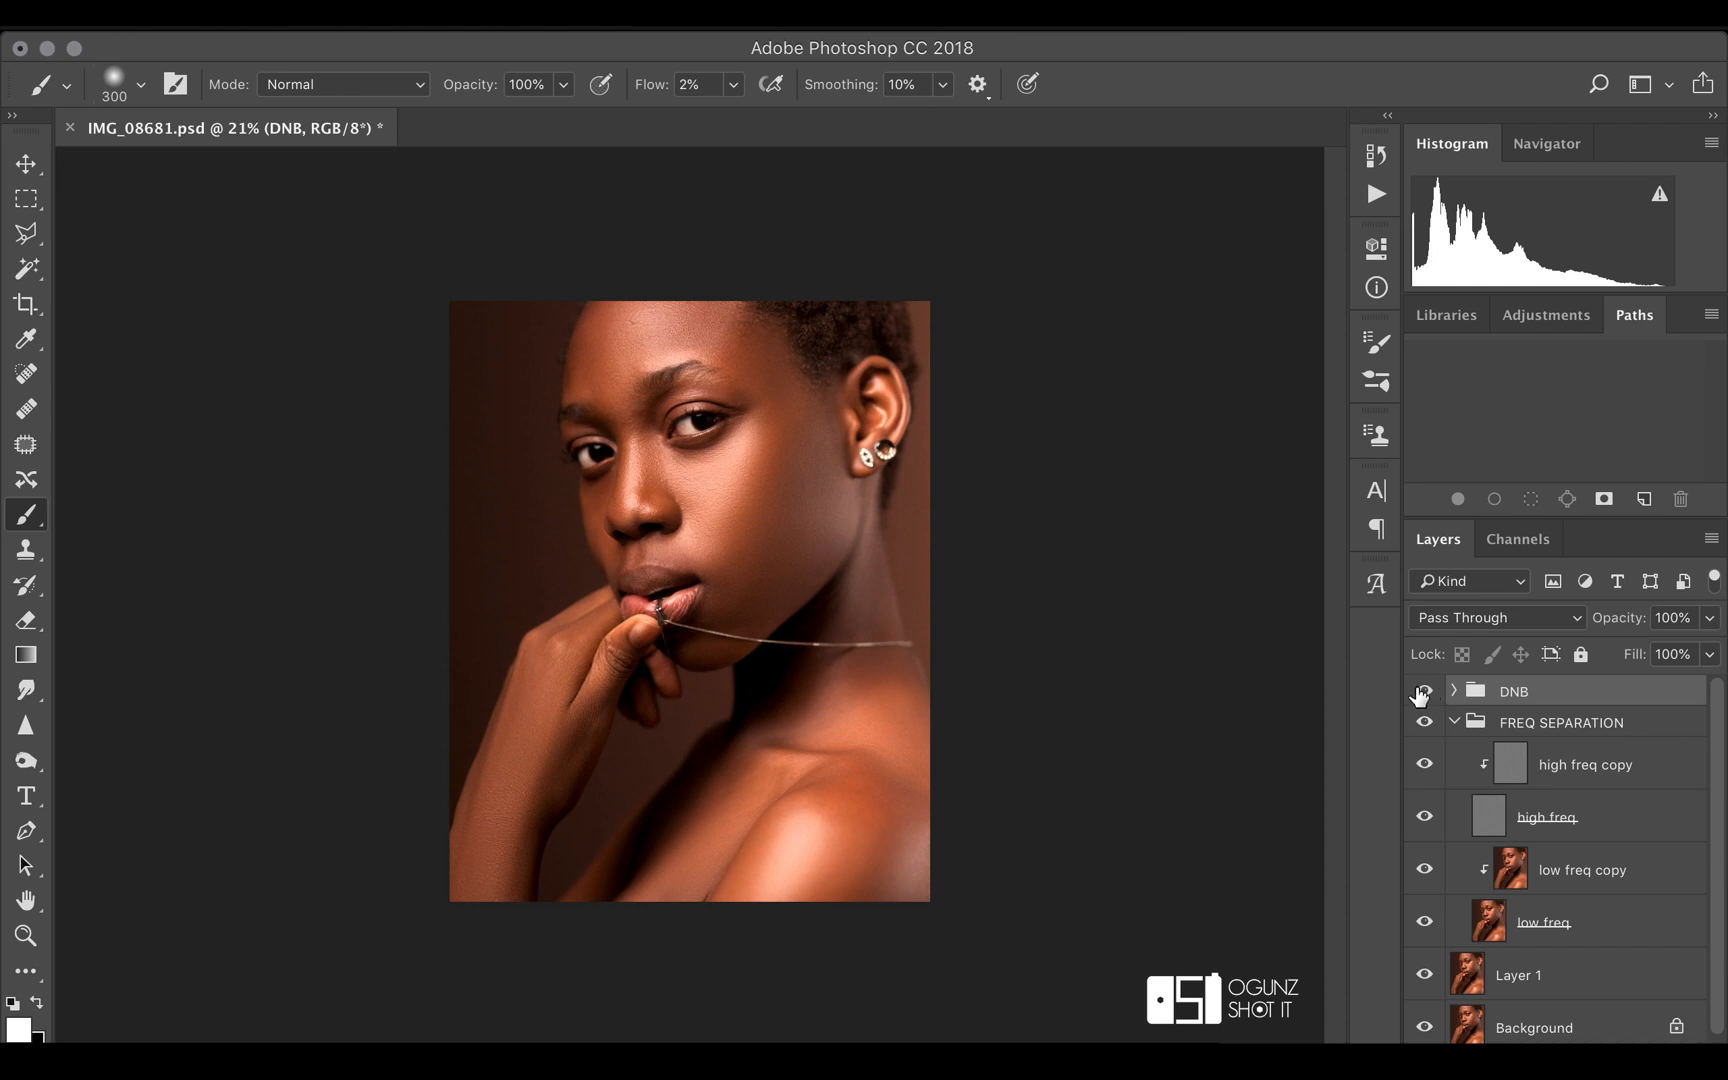
{"action": "left_click", "coordinate": [1423, 693]}
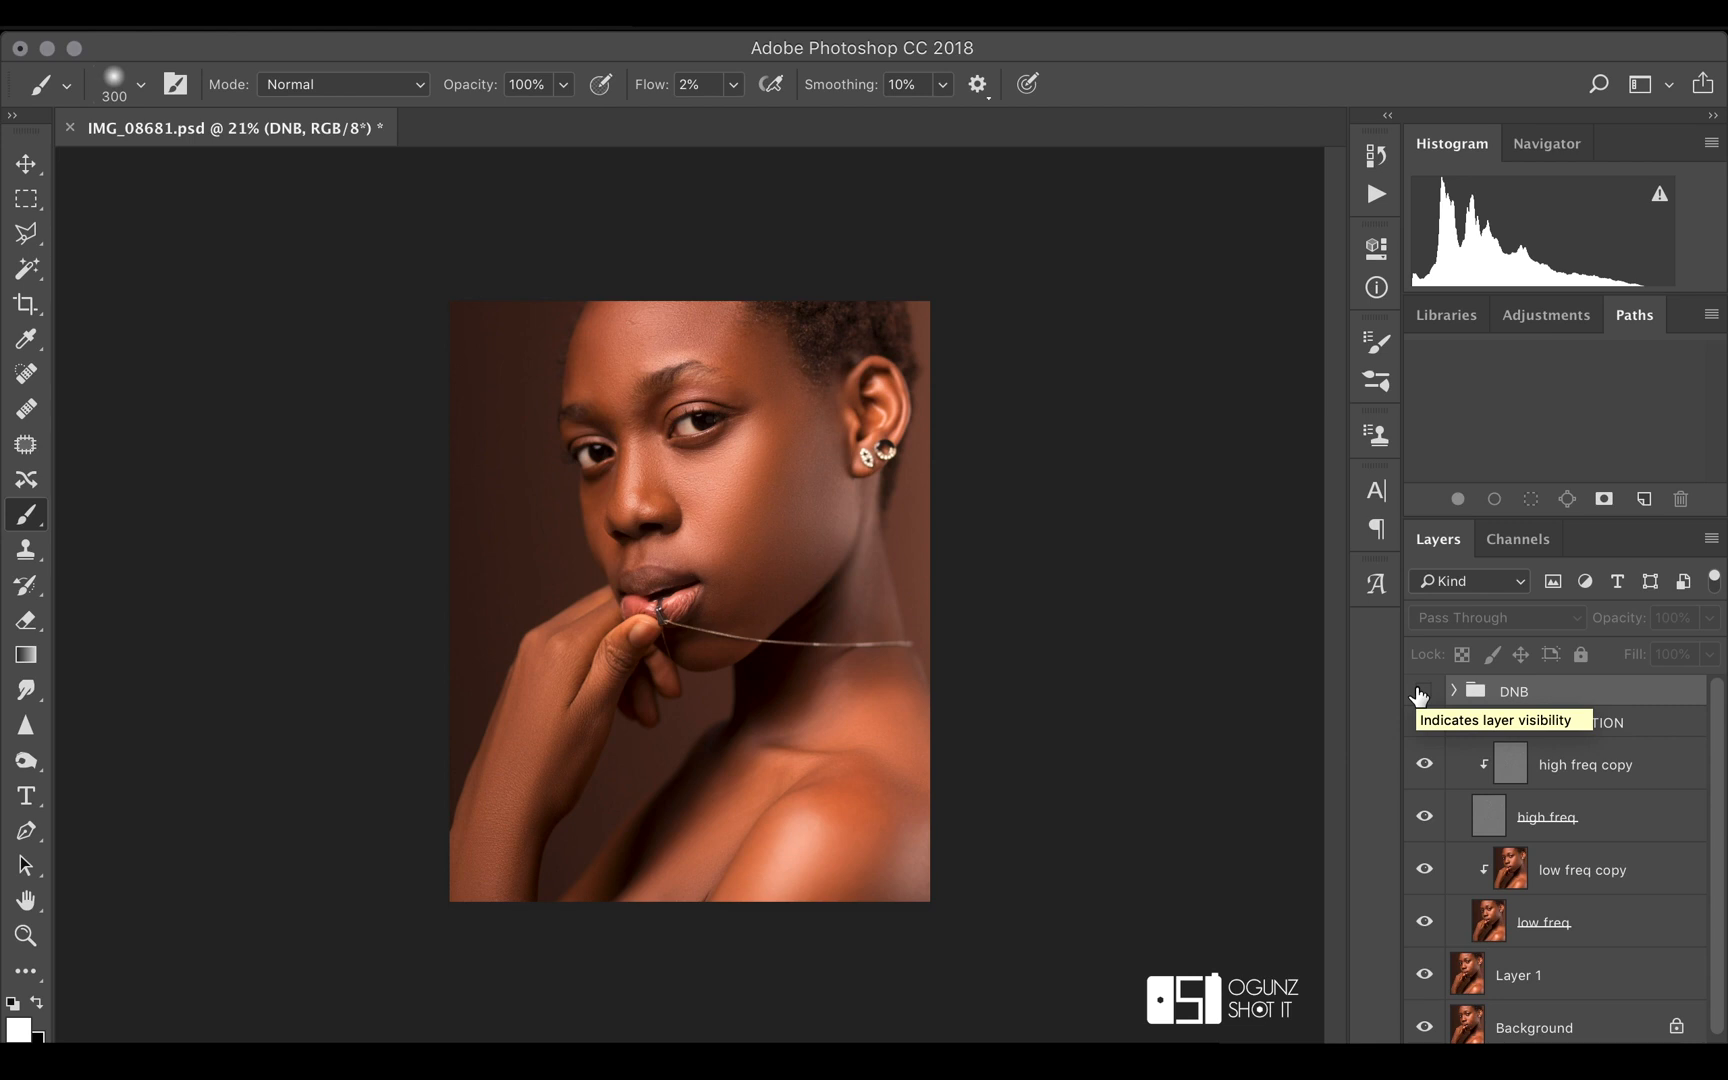
{"action": "left_click", "coordinate": [1423, 692]}
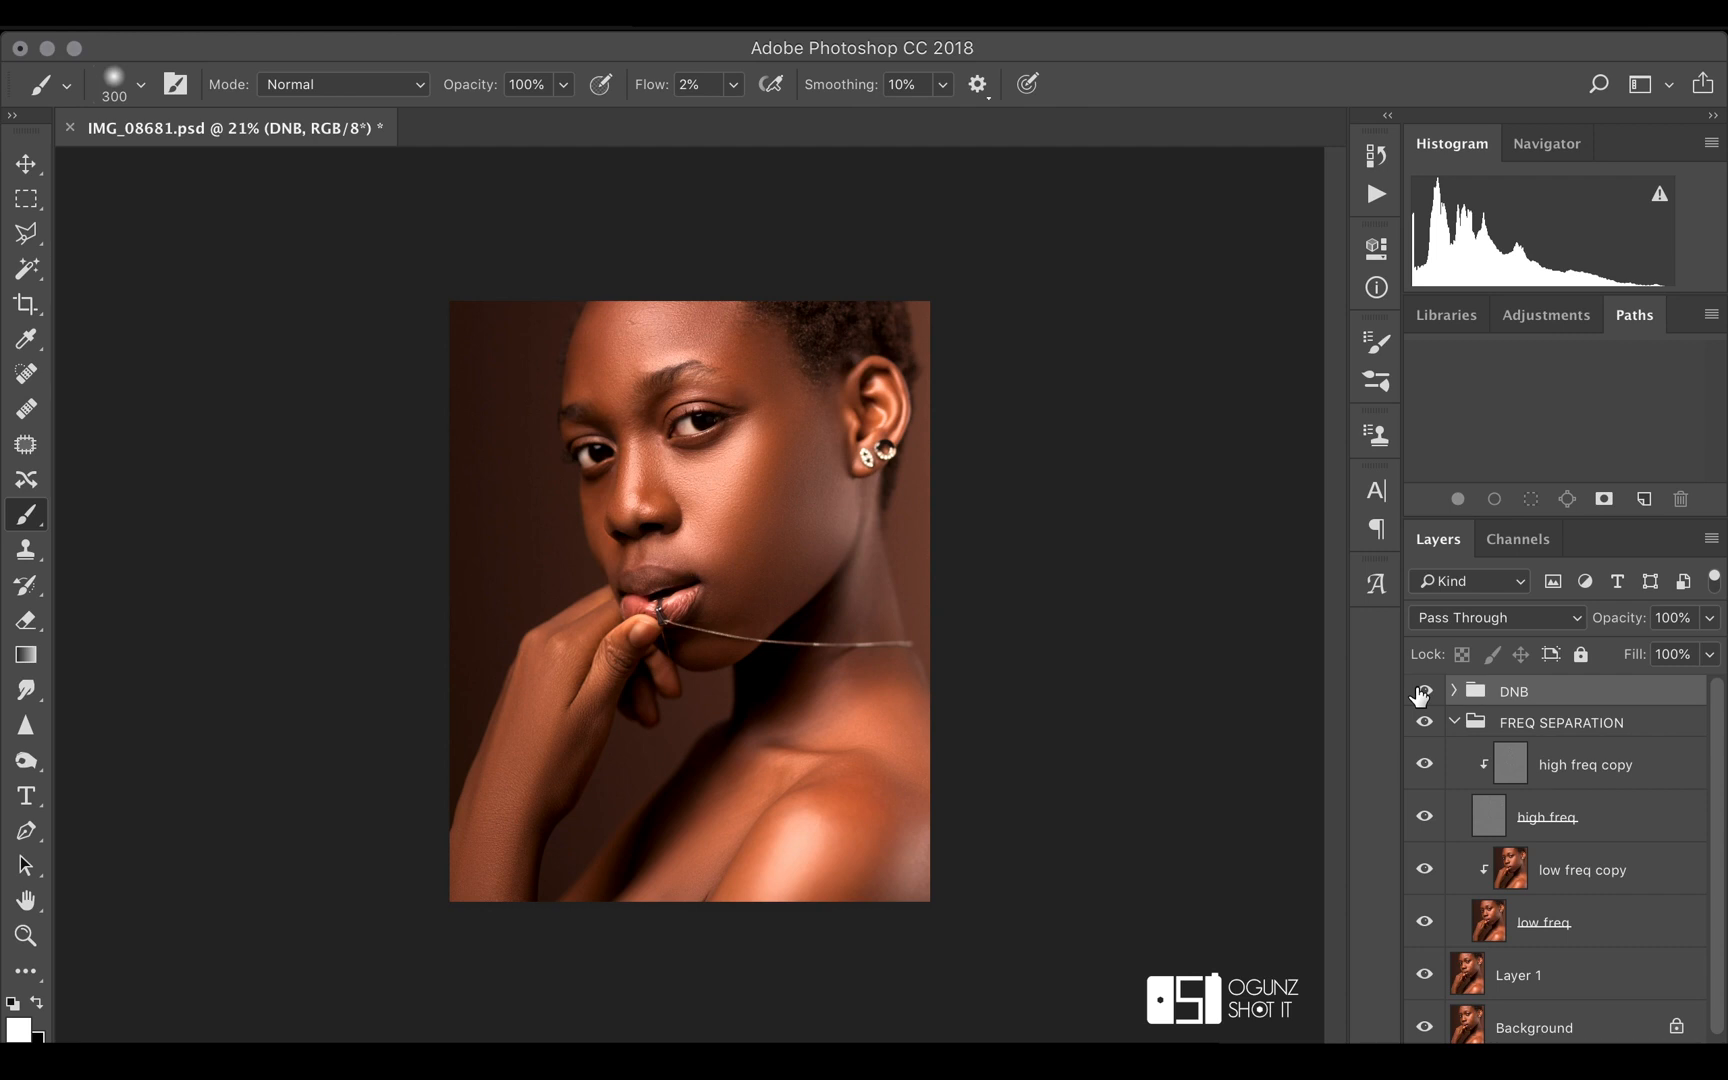
{"action": "left_click", "coordinate": [1423, 692]}
{"action": "left_click", "coordinate": [1423, 692]}
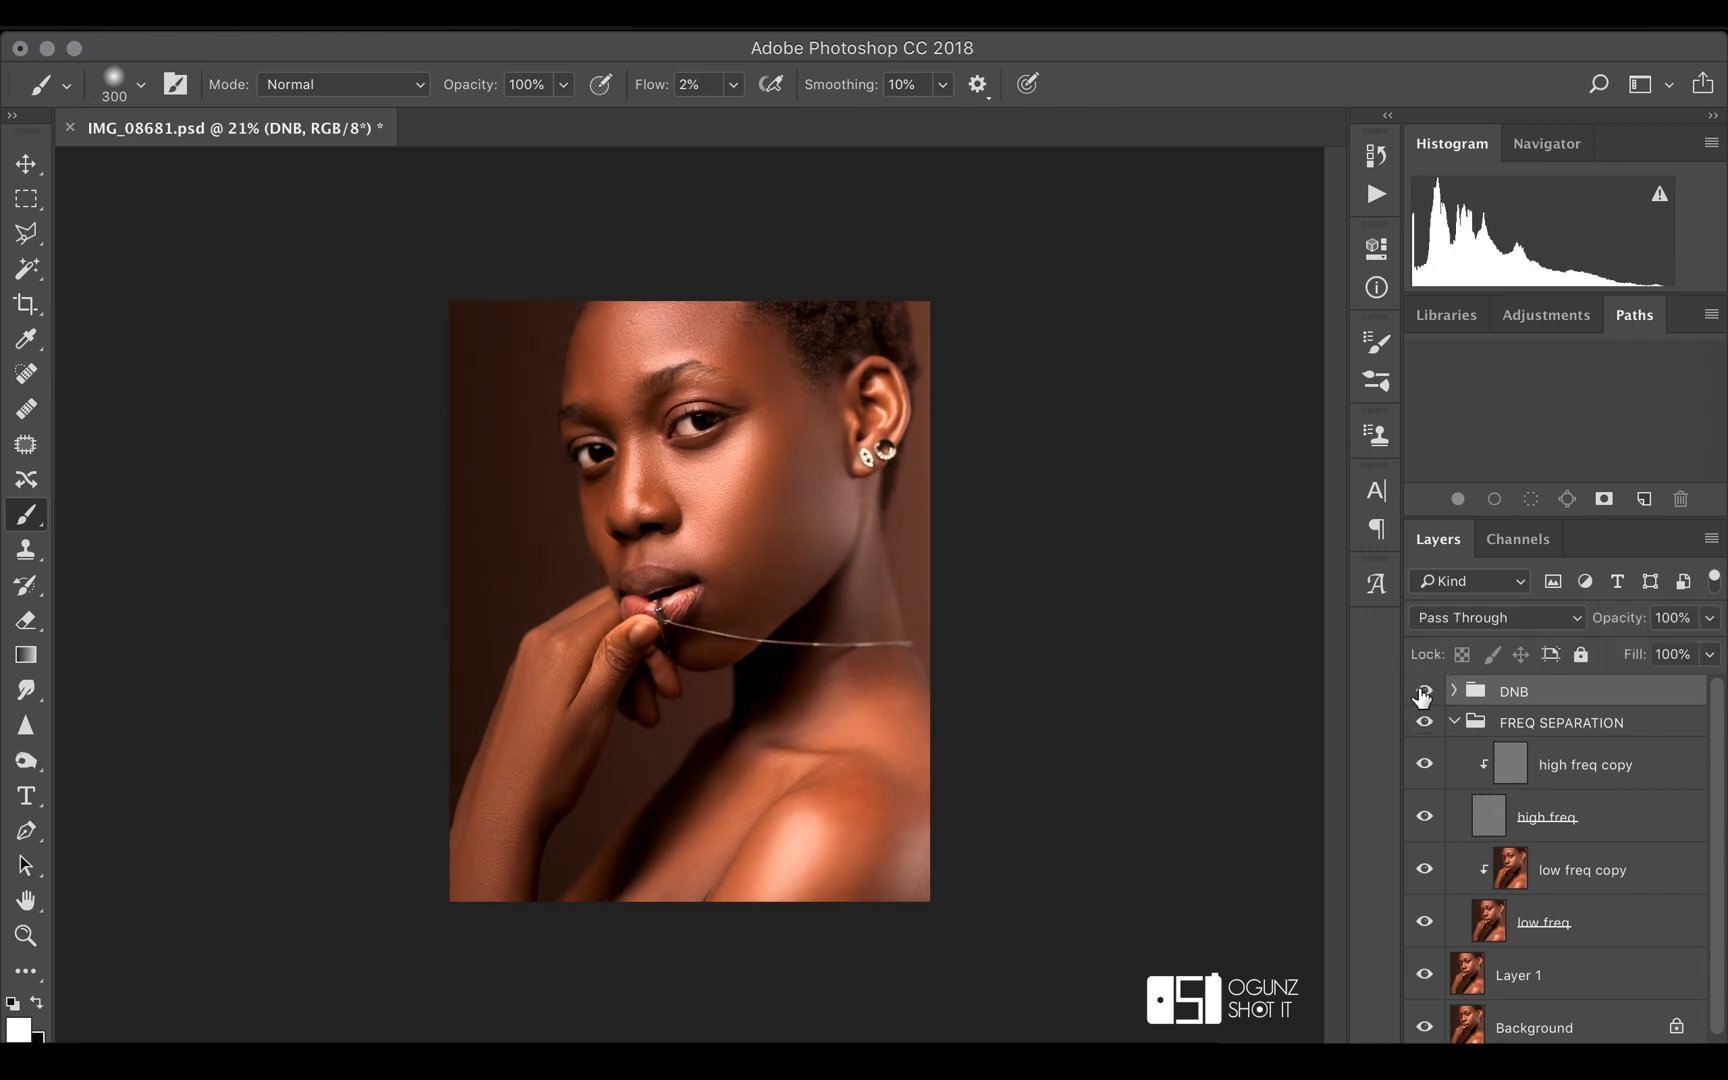
Collapse the FREQ SEPARATION group and hide and restore both groups to compare the retouch with the starting image
{"action": "left_click", "coordinate": [1455, 722]}
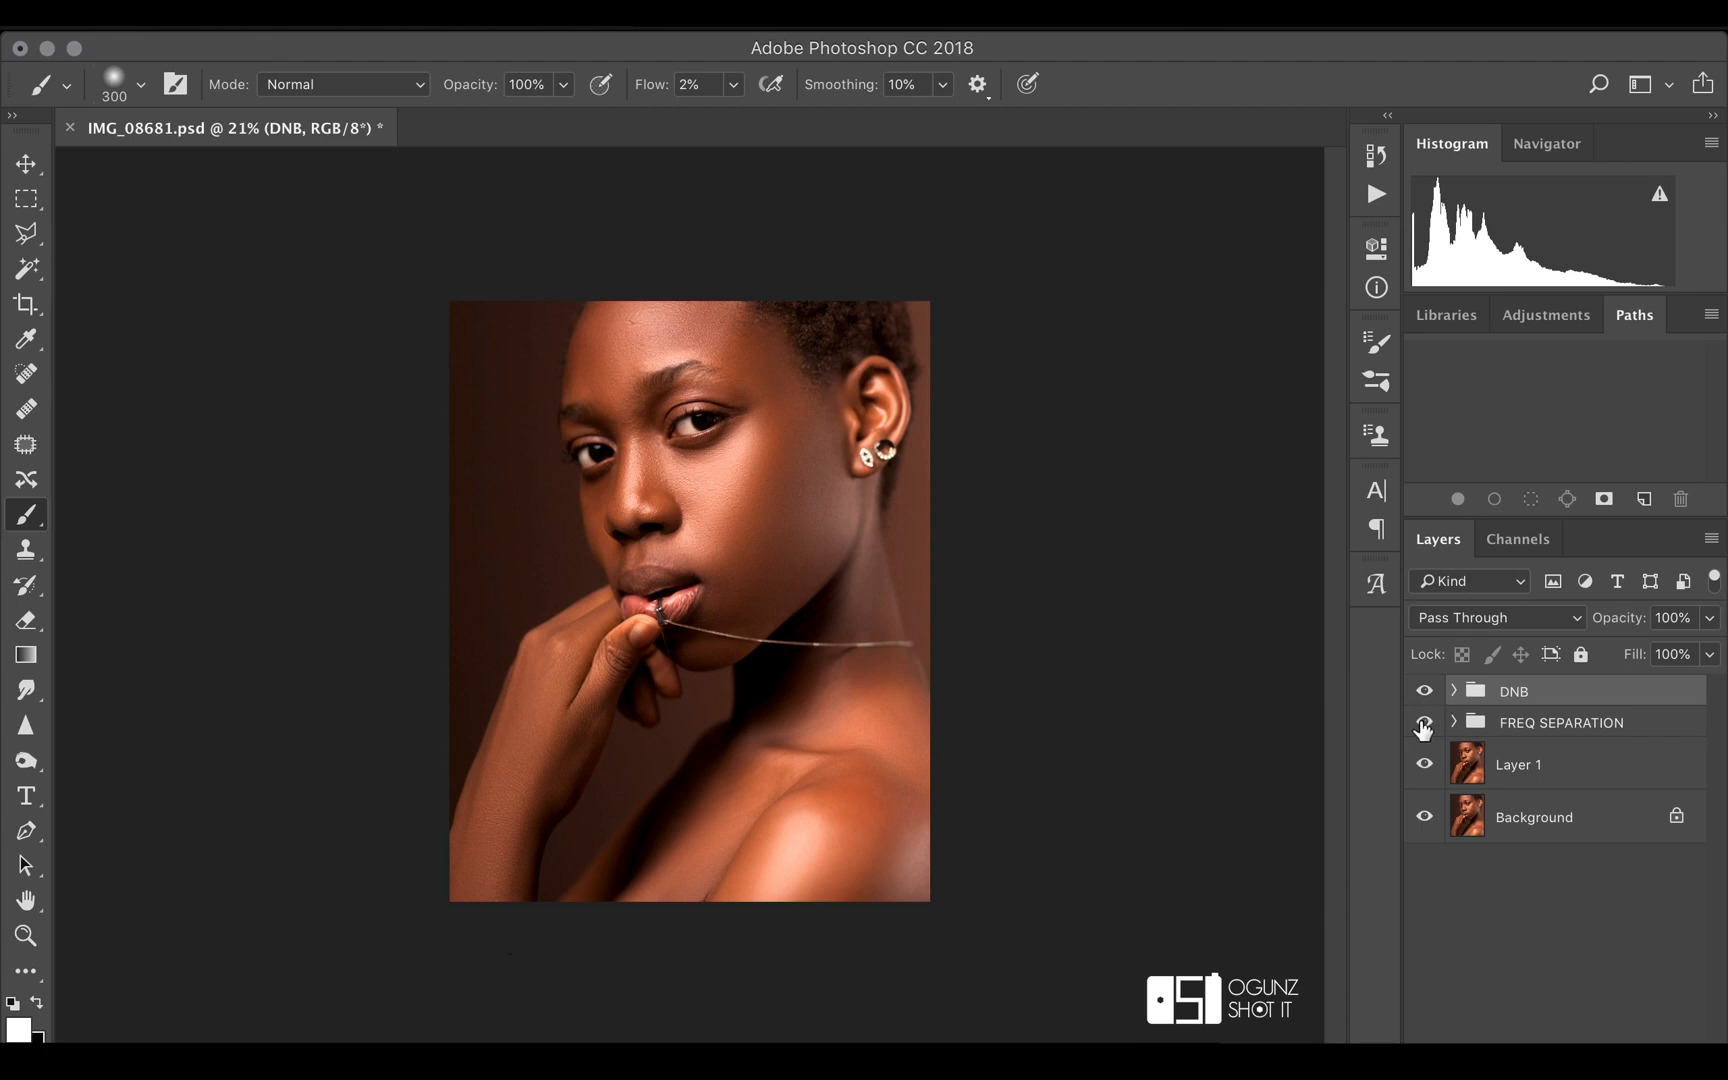
{"action": "left_click", "coordinate": [1424, 691]}
{"action": "left_click", "coordinate": [1424, 722]}
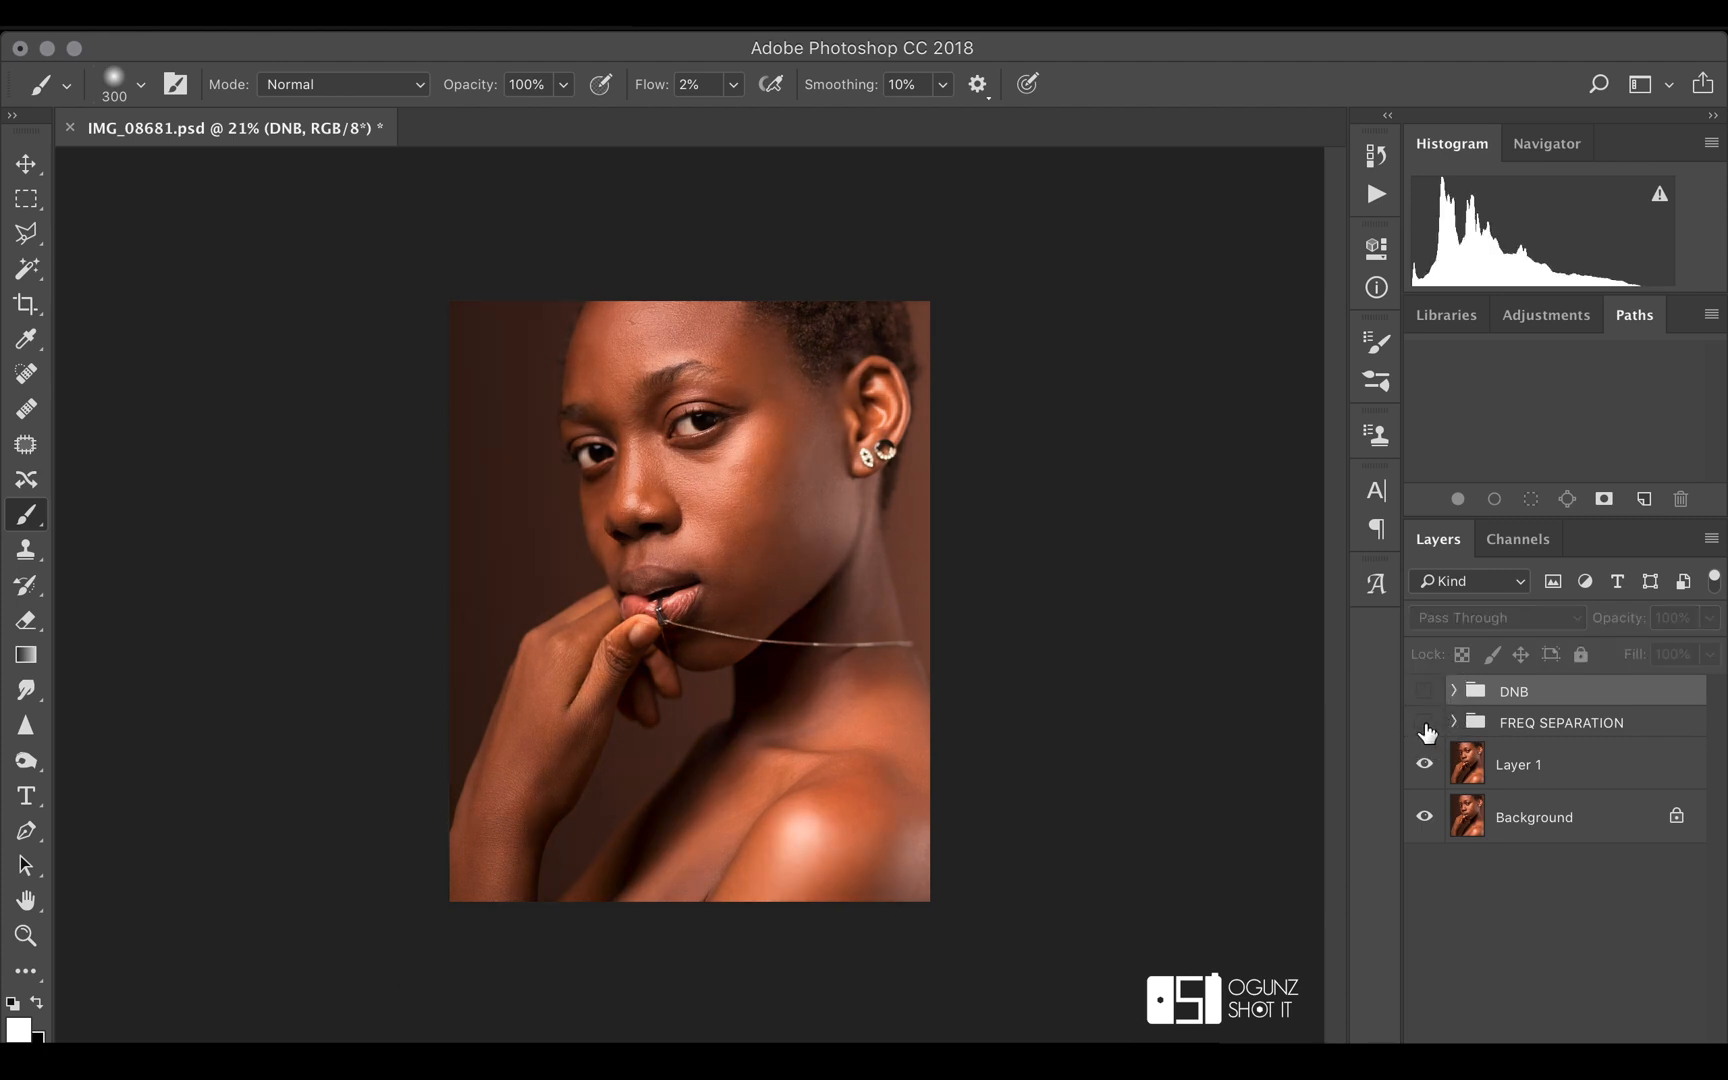
{"action": "left_click", "coordinate": [1424, 723]}
{"action": "left_click", "coordinate": [1422, 692]}
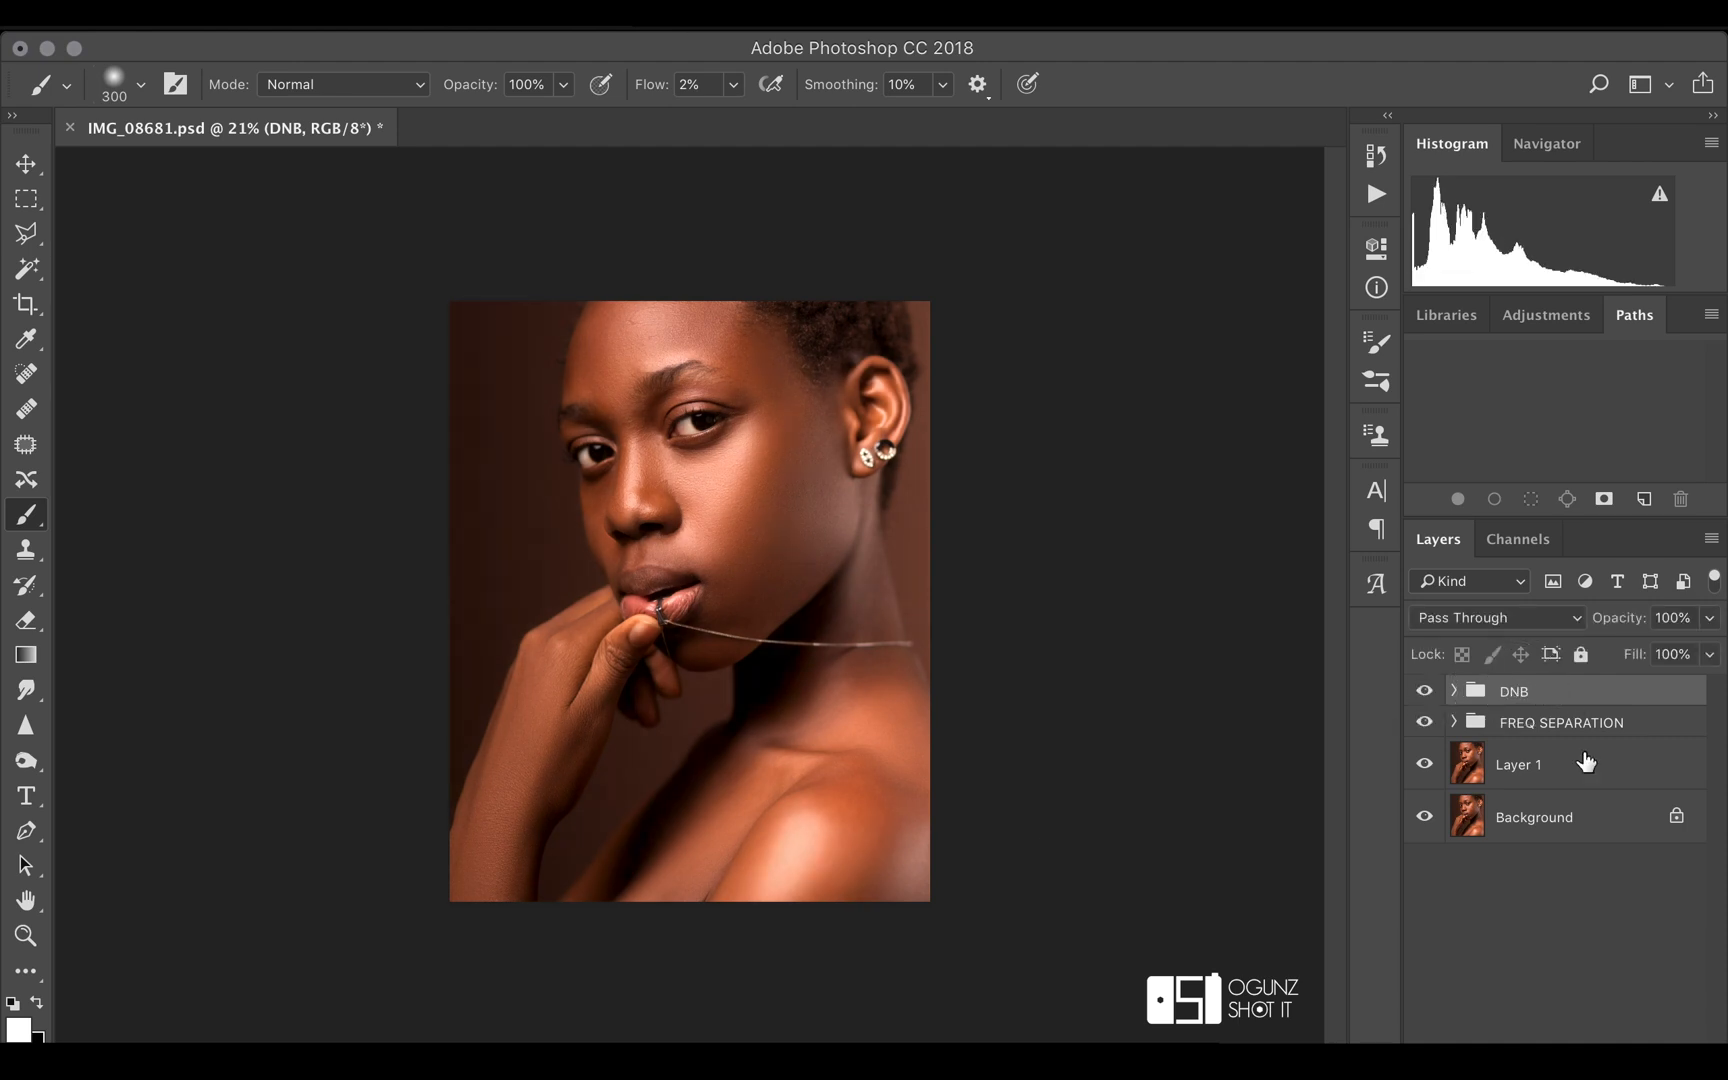
Add a Levels adjustment layer above the dodge layer inside the DNB group
{"action": "left_click", "coordinate": [1455, 692]}
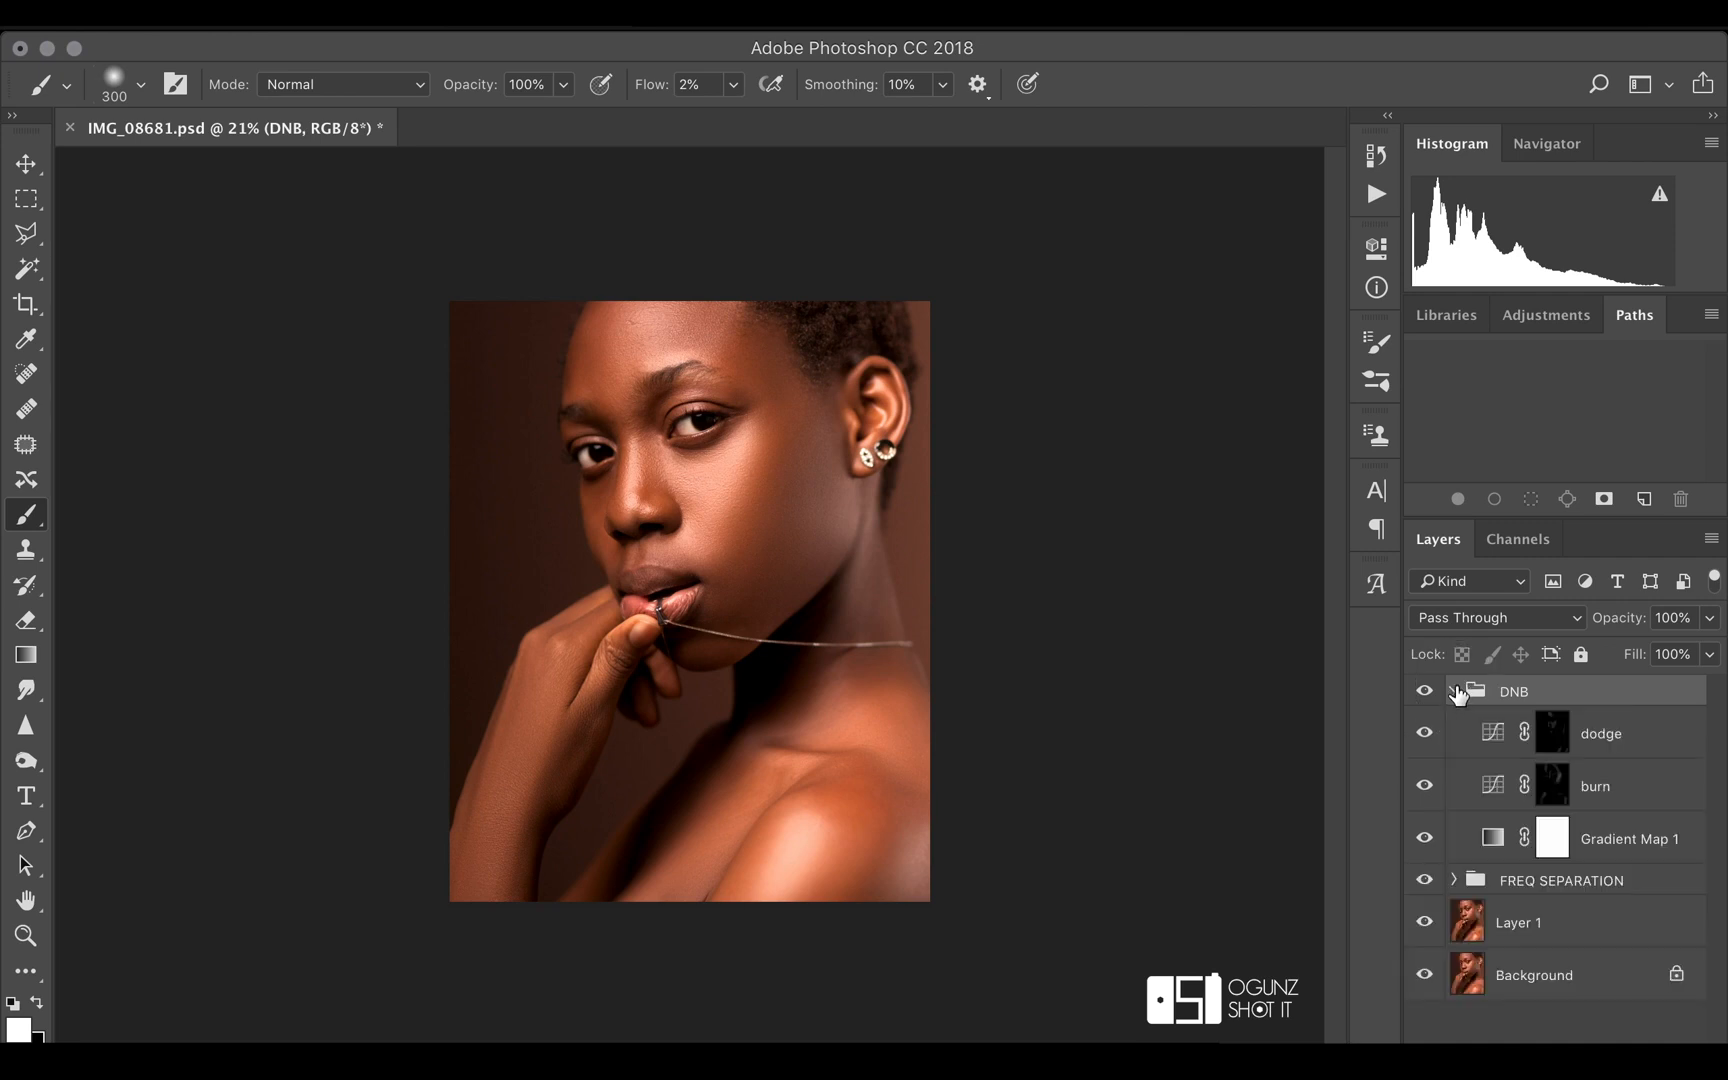
{"action": "left_click", "coordinate": [1610, 734]}
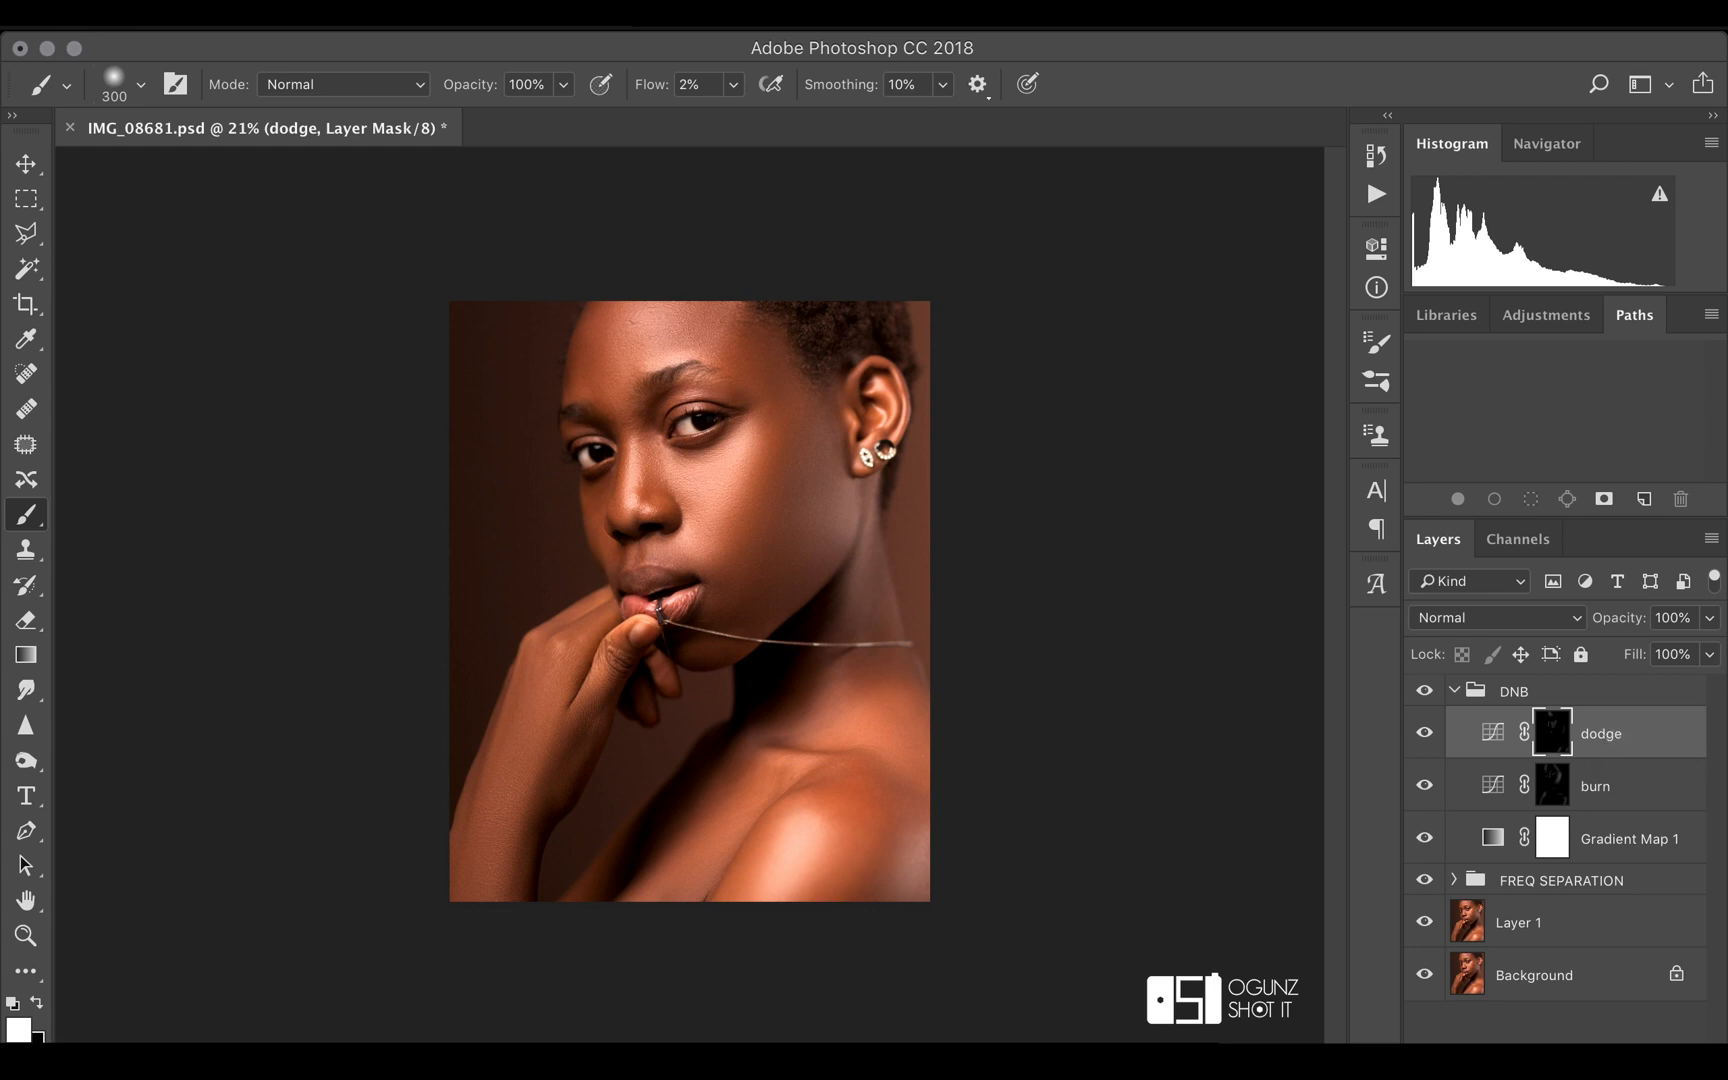
{"action": "left_click", "coordinate": [1575, 660]}
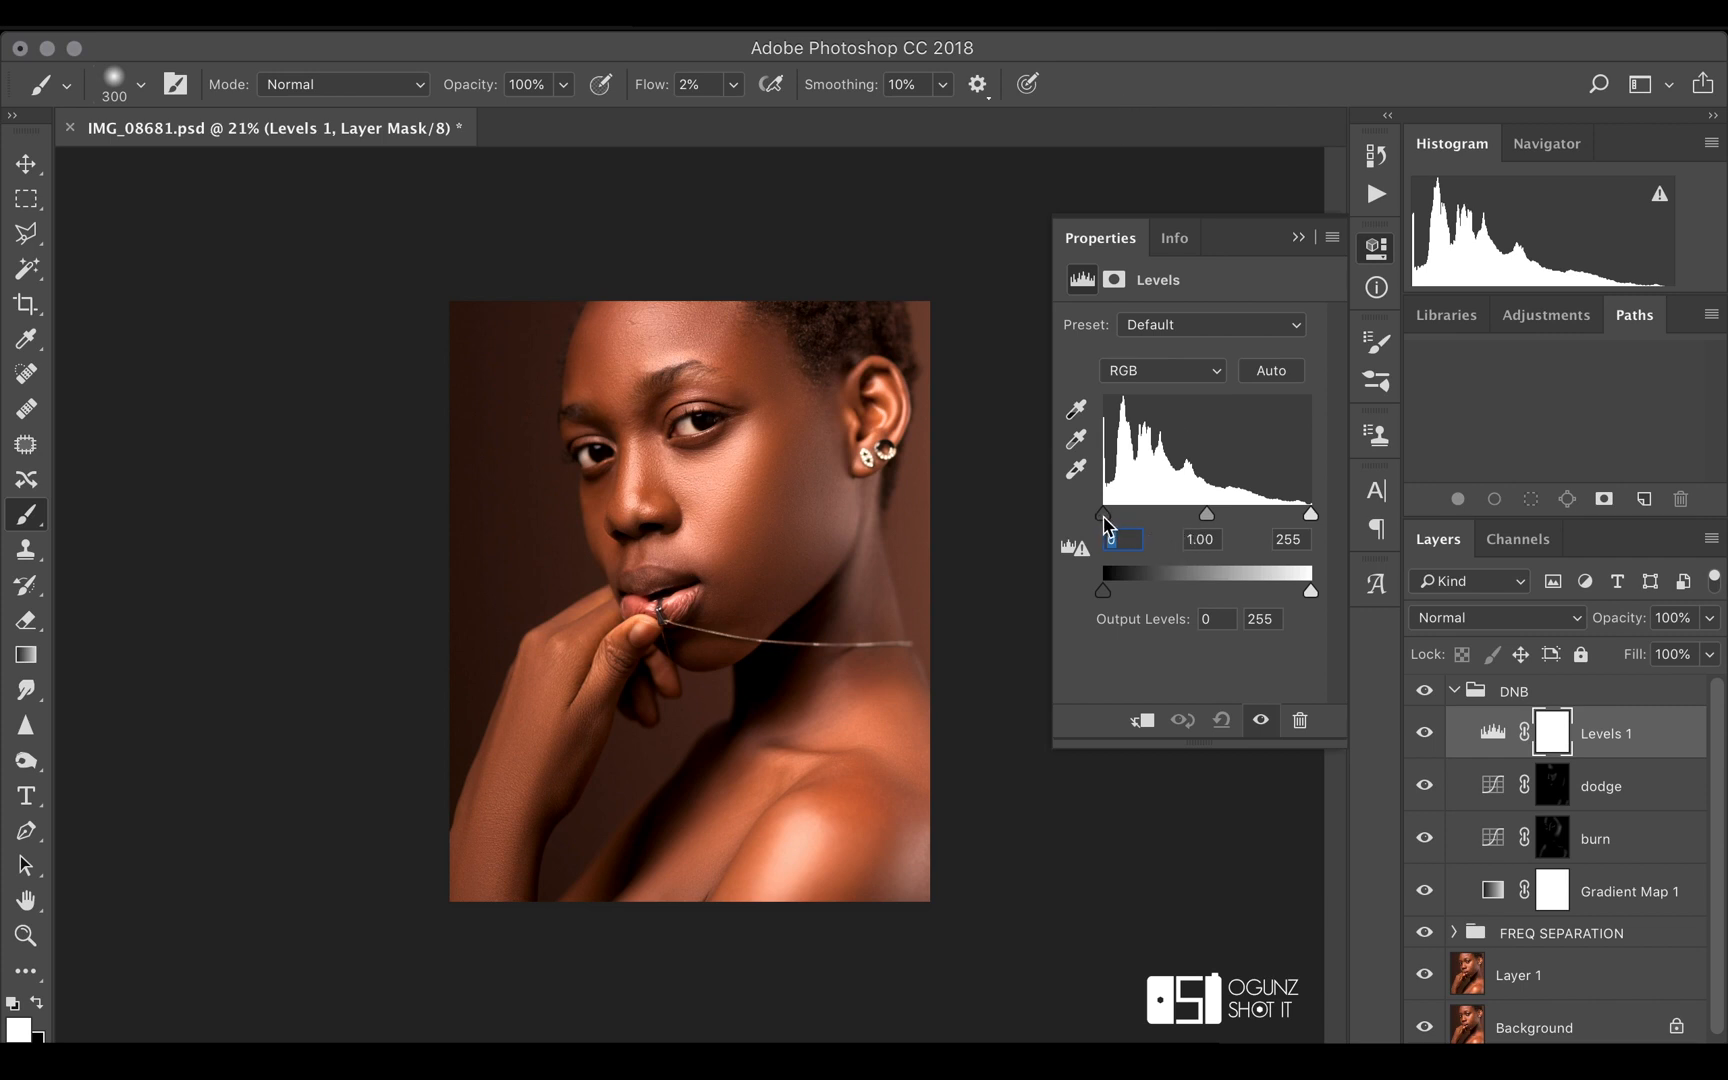
Raise the Levels layer's shadow input to 3
{"action": "left_click_drag", "start_coordinate": [1104, 516], "coordinate": [1212, 516]}
{"action": "key", "text": "Down"}
{"action": "key", "text": "Down"}
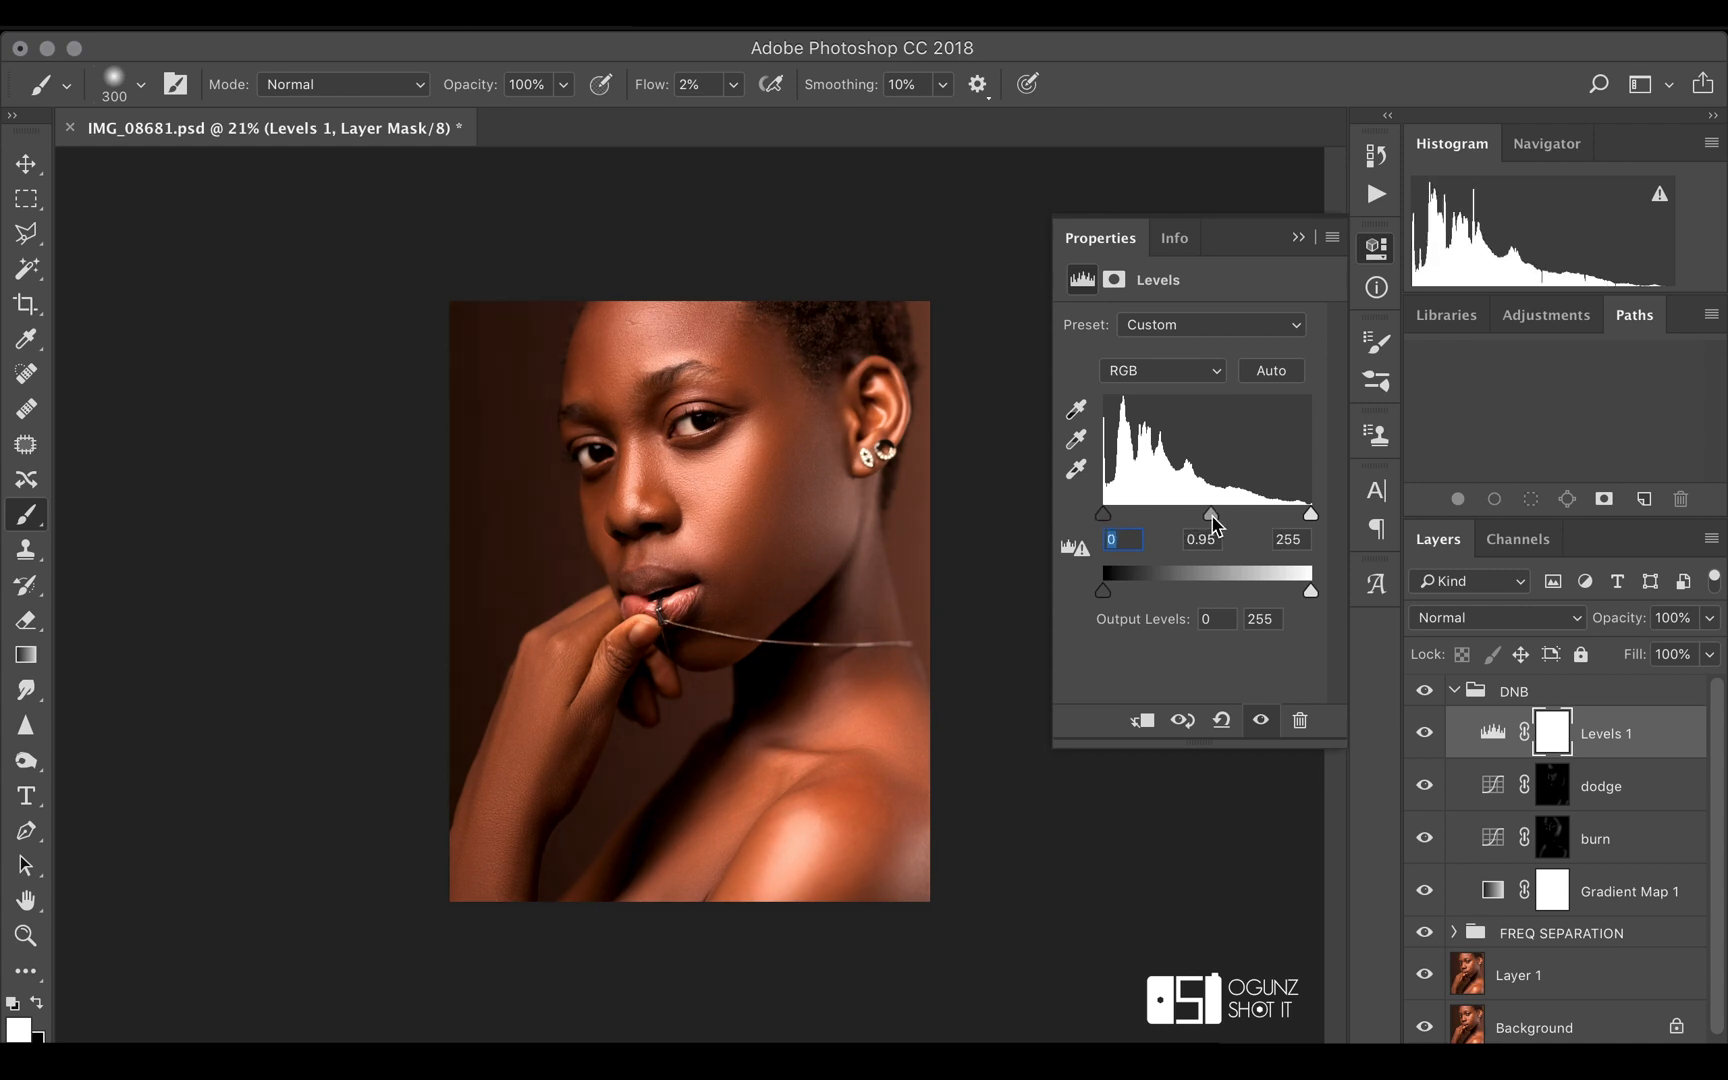
{"action": "key", "text": "Up"}
{"action": "key", "text": "Up"}
{"action": "key", "text": "Up"}
Set the Levels layer's midtone input to 1.06
{"action": "key", "text": "Tab"}
{"action": "key", "text": "Up"}
{"action": "key", "text": "Up"}
{"action": "key", "text": "Up"}
{"action": "key", "text": "Up"}
{"action": "key", "text": "Up"}
{"action": "key", "text": "Up"}
{"action": "key", "text": "Up"}
{"action": "key", "text": "Up"}
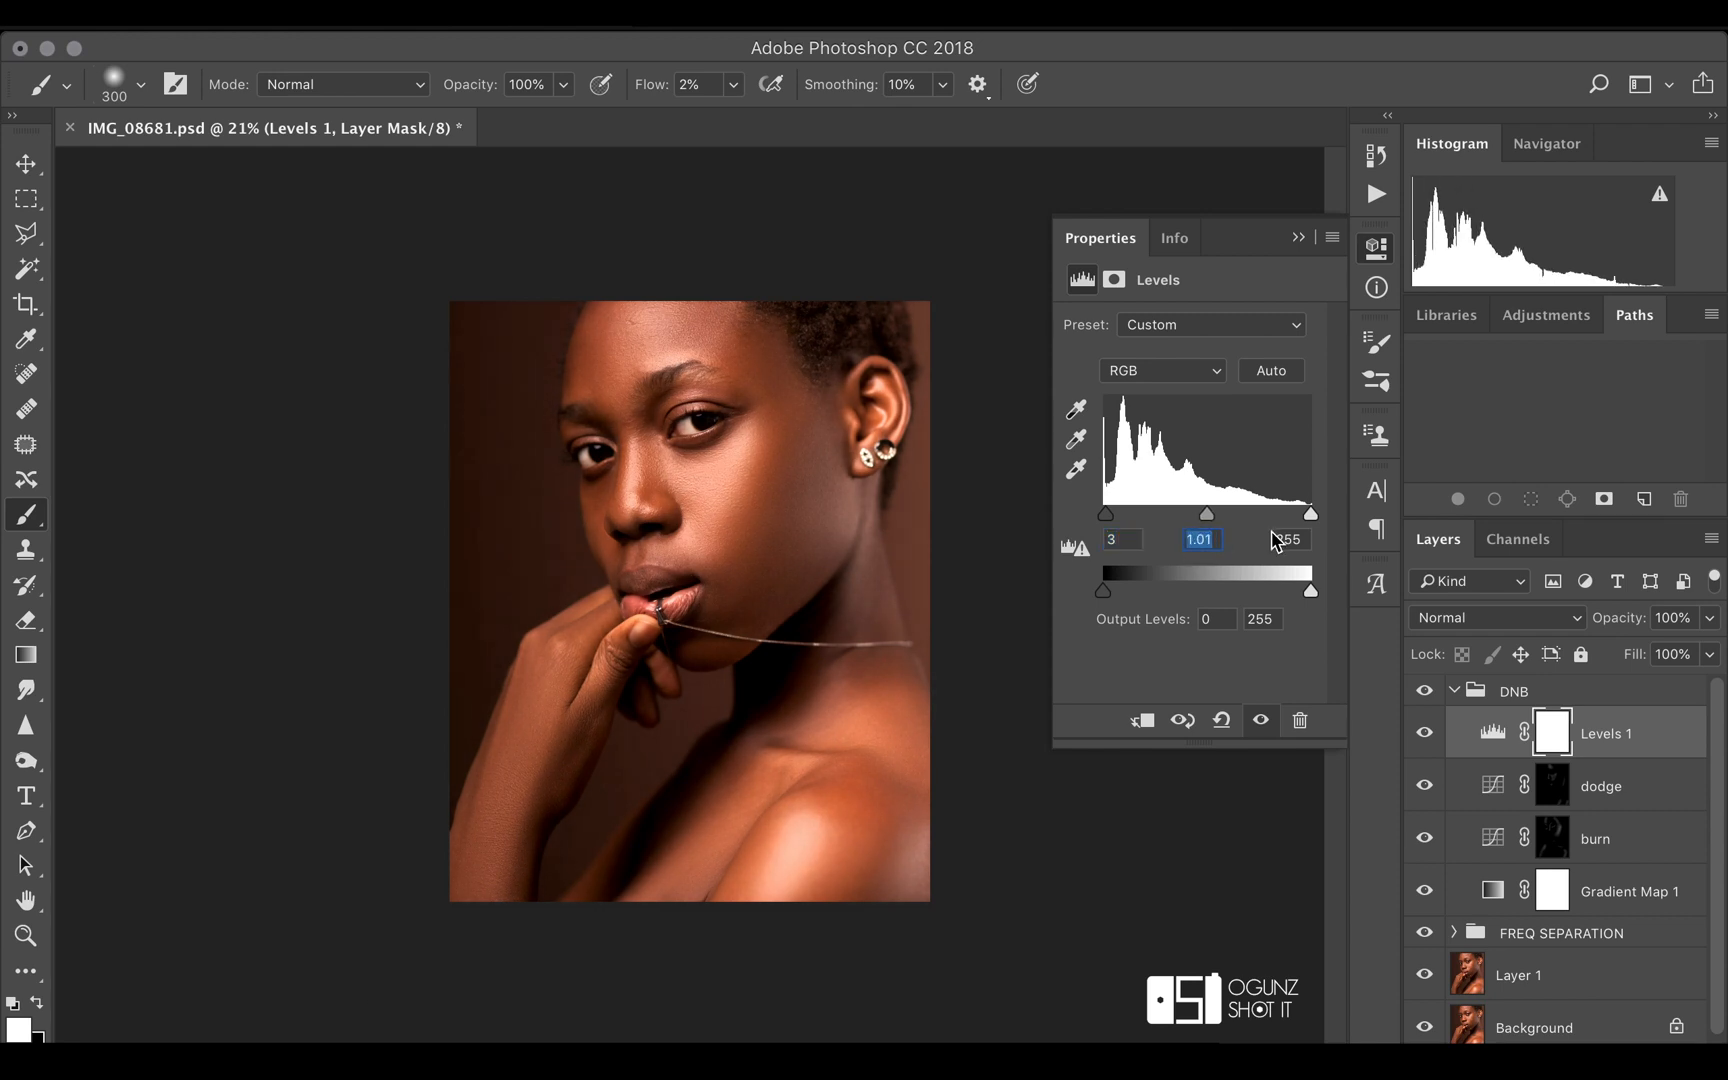
{"action": "key", "text": "Up"}
{"action": "key", "text": "Up"}
{"action": "key", "text": "Up"}
{"action": "key", "text": "Up"}
{"action": "key", "text": "Up"}
{"action": "key", "text": "Down"}
{"action": "key", "text": "Down"}
Lower the Levels highlight input to 247 and compare the image with the Levels layer off and on
{"action": "key", "text": "Tab"}
{"action": "key", "text": "Down"}
{"action": "key", "text": "Down"}
{"action": "key", "text": "Down"}
{"action": "key", "text": "Down"}
{"action": "key", "text": "Down"}
{"action": "key", "text": "Down"}
{"action": "key", "text": "Down"}
{"action": "key", "text": "Down"}
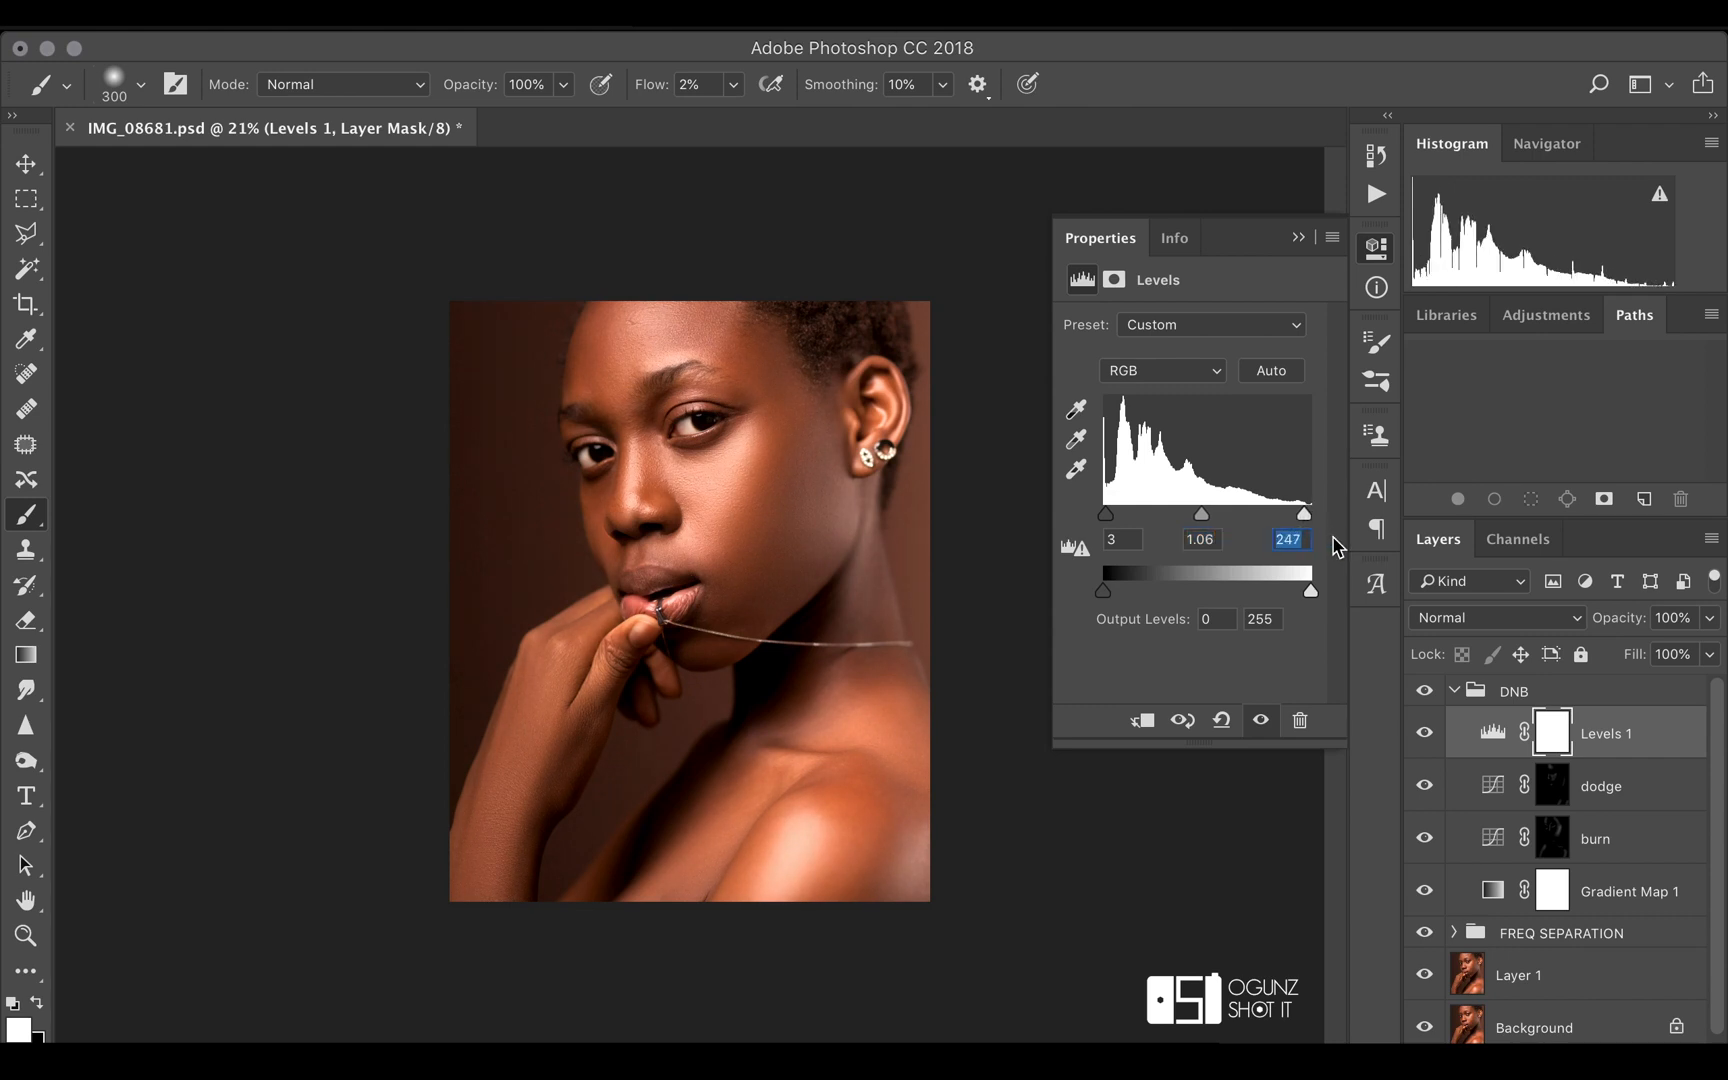
{"action": "left_click", "coordinate": [1424, 735]}
{"action": "left_click", "coordinate": [1424, 736]}
{"action": "left_click", "coordinate": [1424, 736]}
{"action": "left_click", "coordinate": [1424, 736]}
Raise the Levels shadow input to 6 and check the effect by hiding and showing the Levels layer
{"action": "left_click_drag", "start_coordinate": [1108, 537], "coordinate": [1138, 538]}
{"action": "key", "text": "Up"}
{"action": "key", "text": "Up"}
{"action": "key", "text": "Up"}
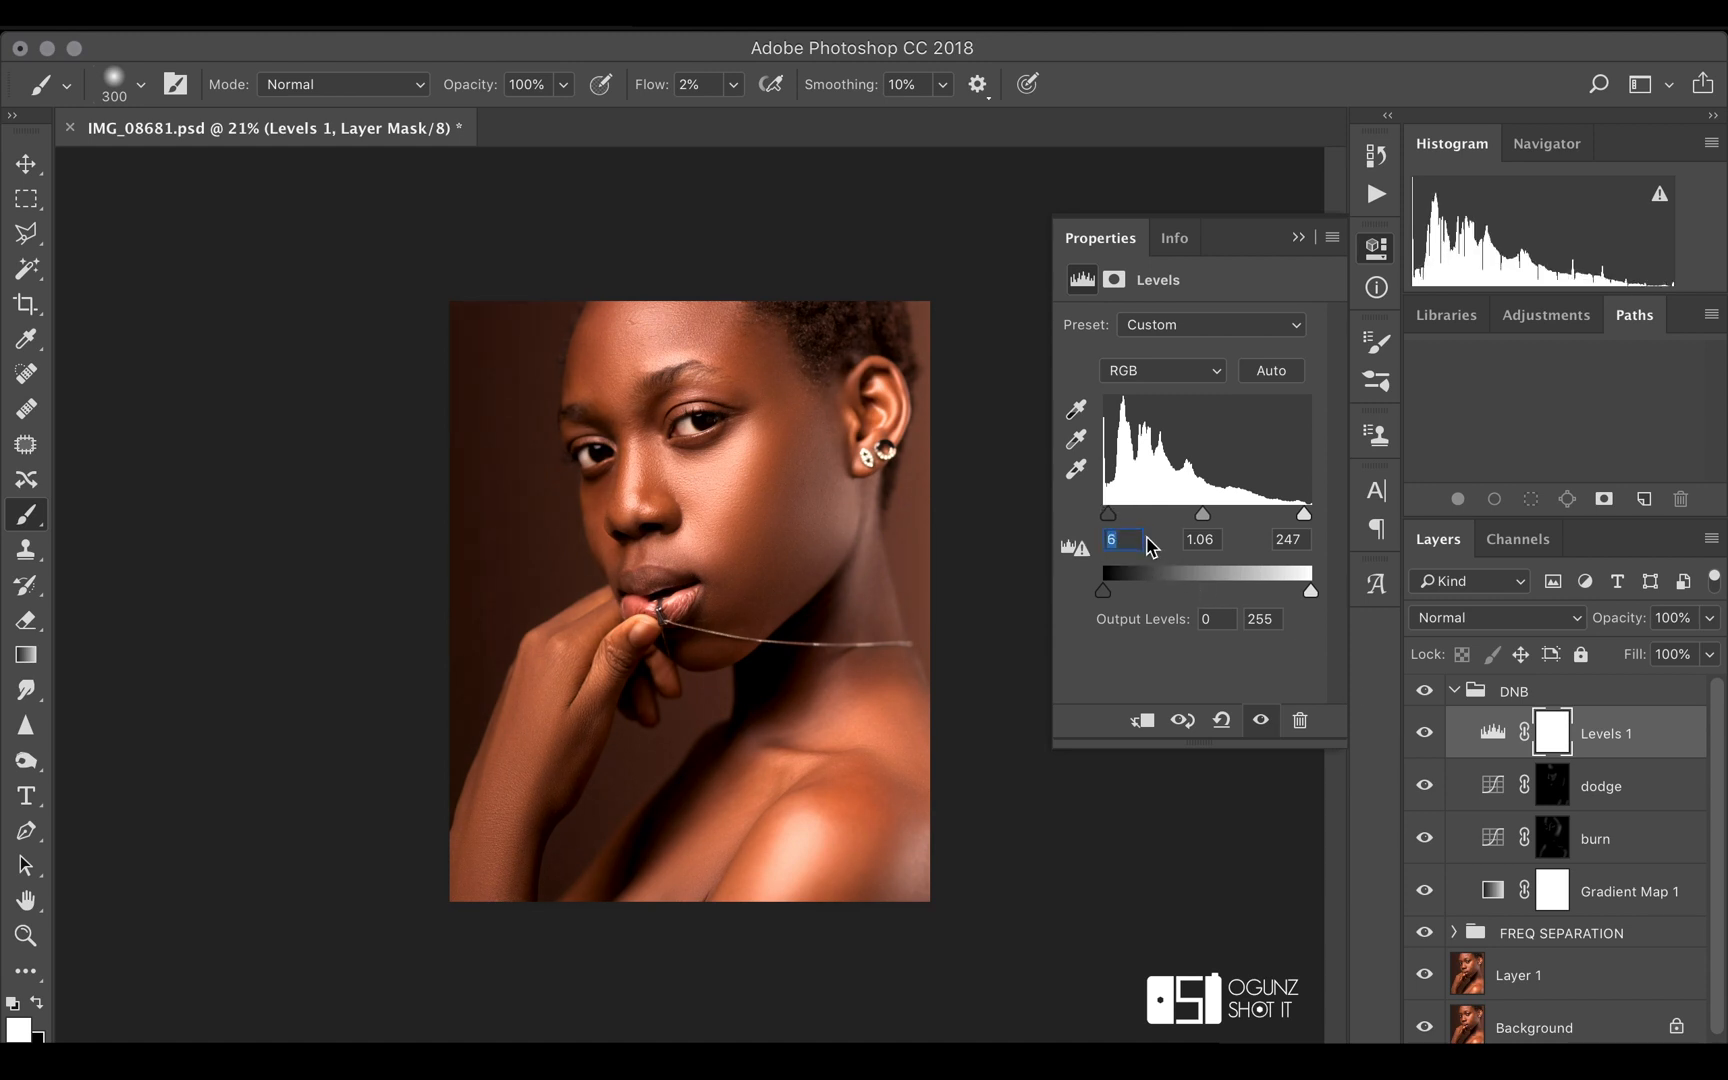
{"action": "left_click", "coordinate": [1424, 736]}
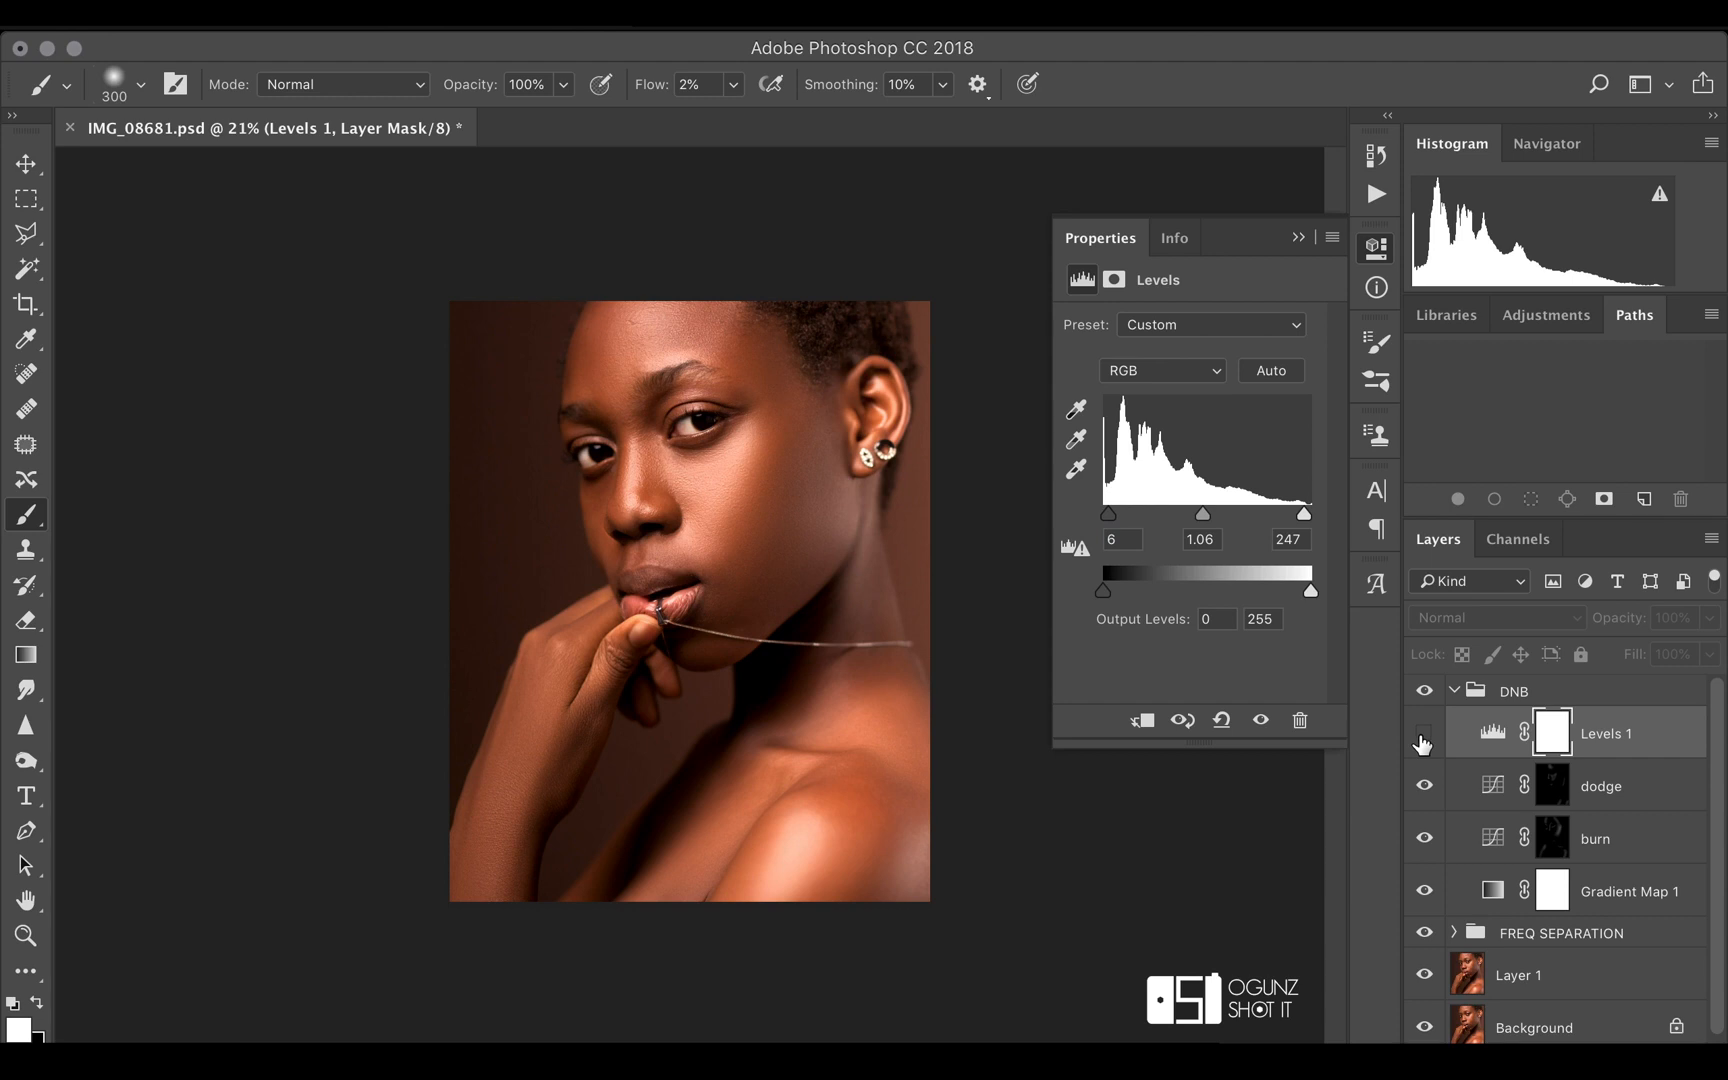
{"action": "left_click", "coordinate": [1424, 736]}
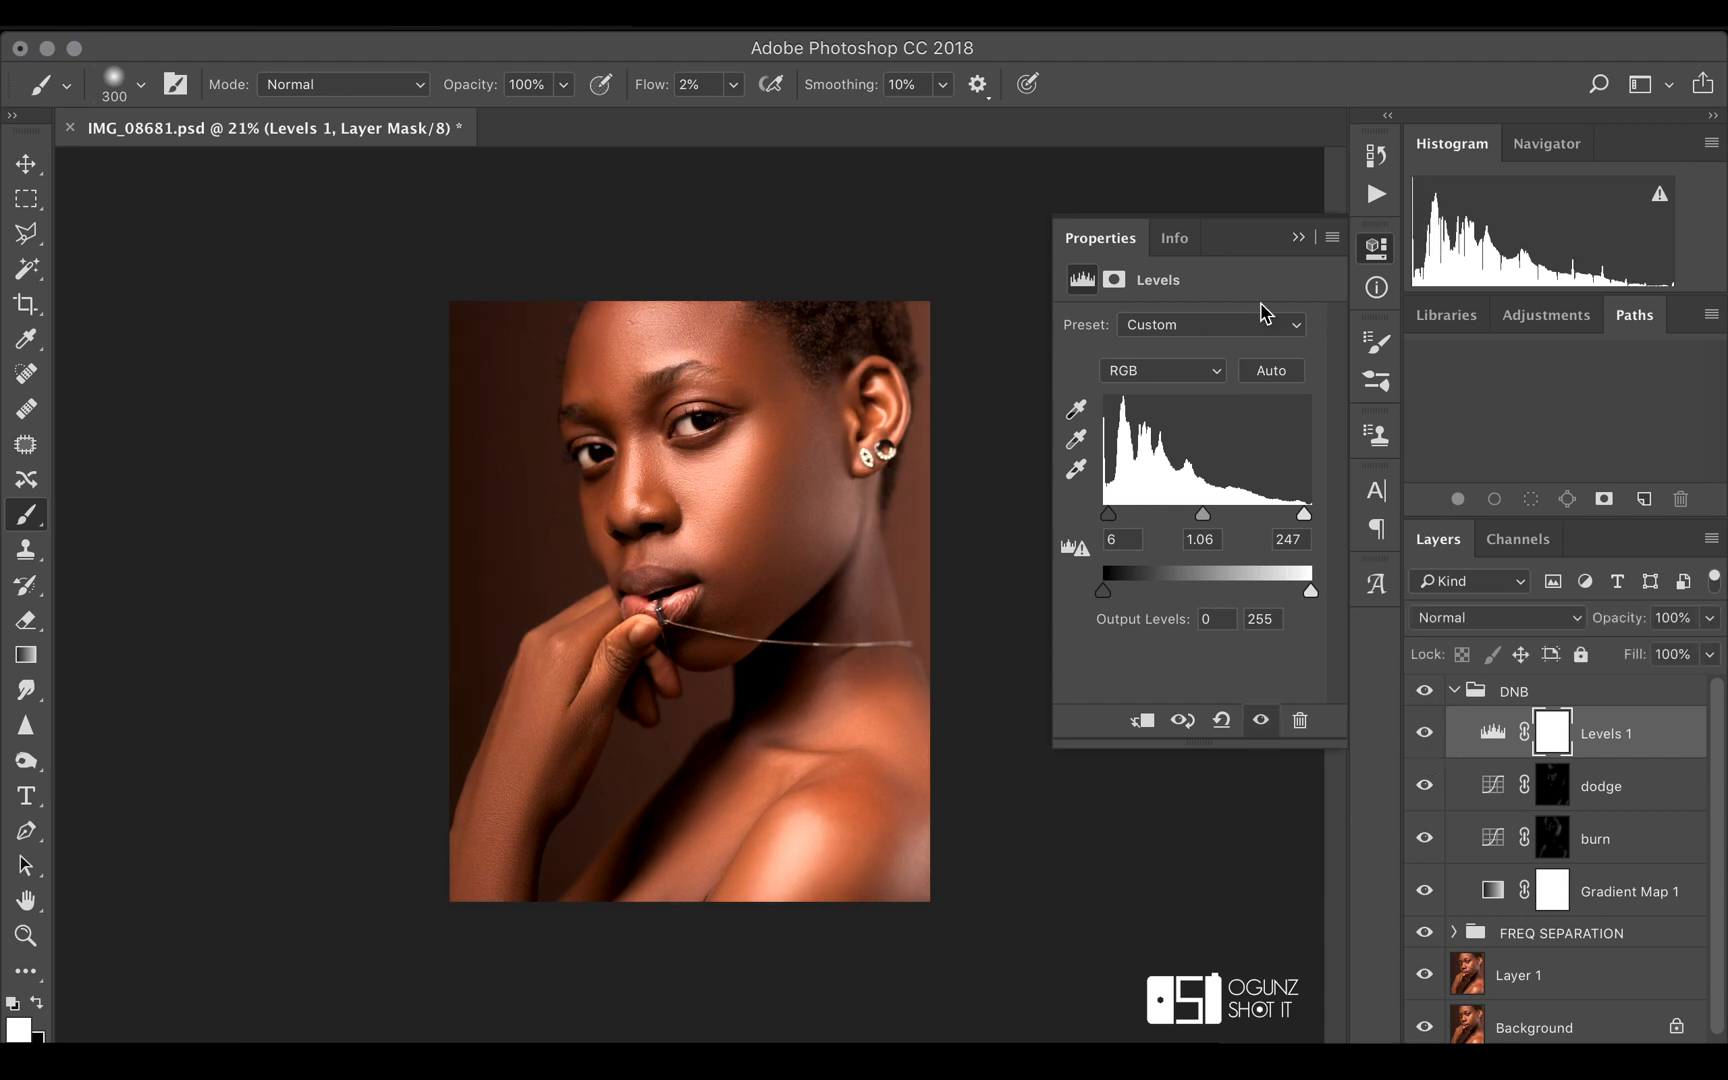
Collapse the DNB group and create a new layer group named COLOR GRADING above it
{"action": "left_click", "coordinate": [1297, 237]}
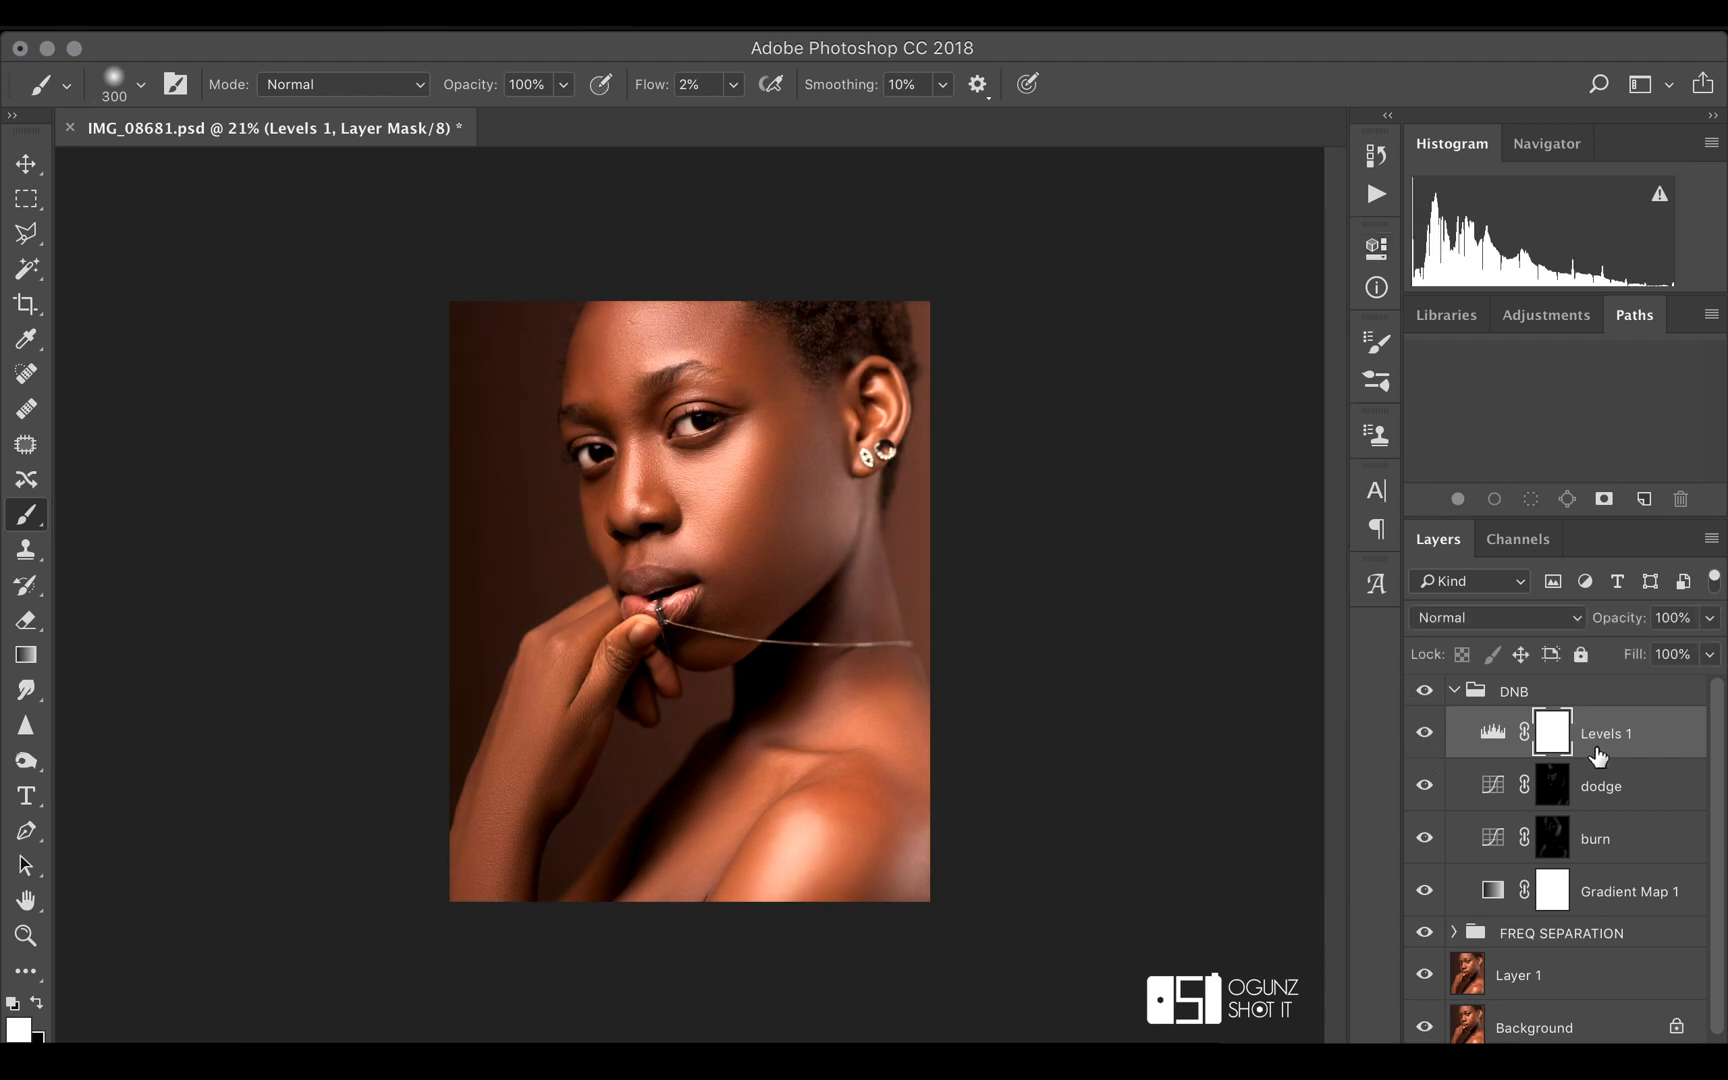
{"action": "left_click", "coordinate": [1454, 690]}
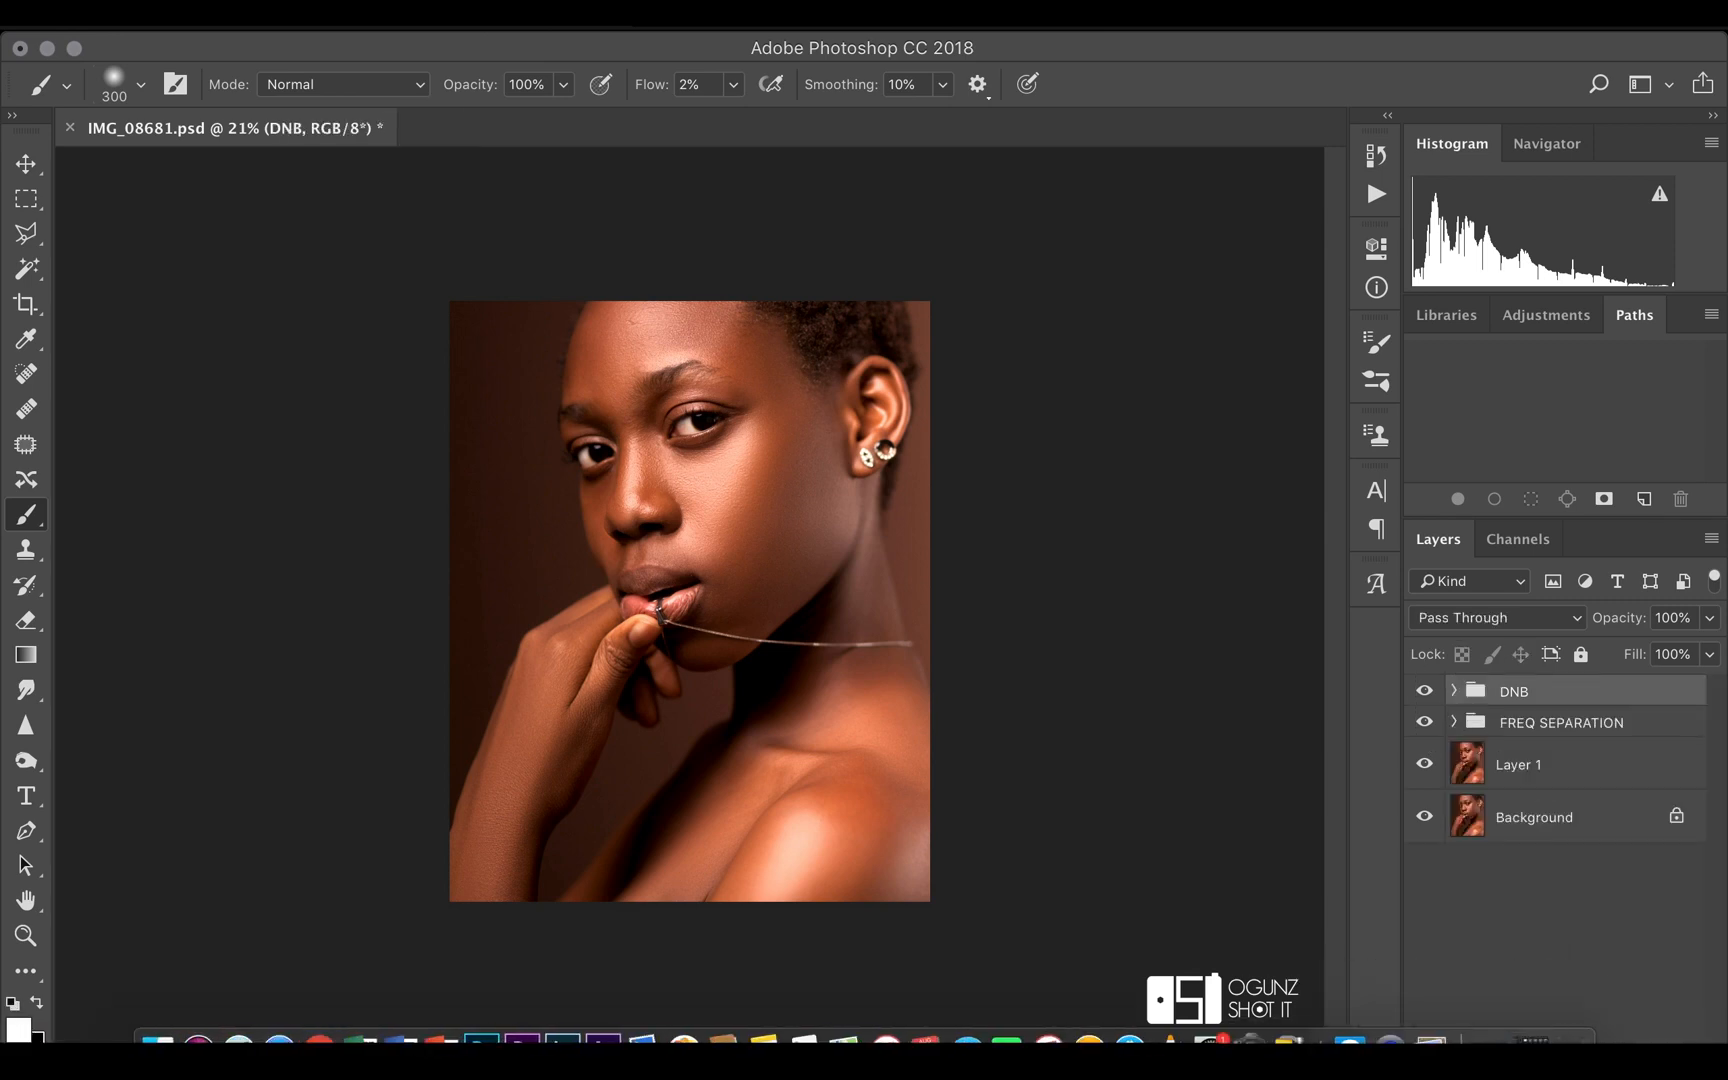
{"action": "left_click", "coordinate": [1567, 1057]}
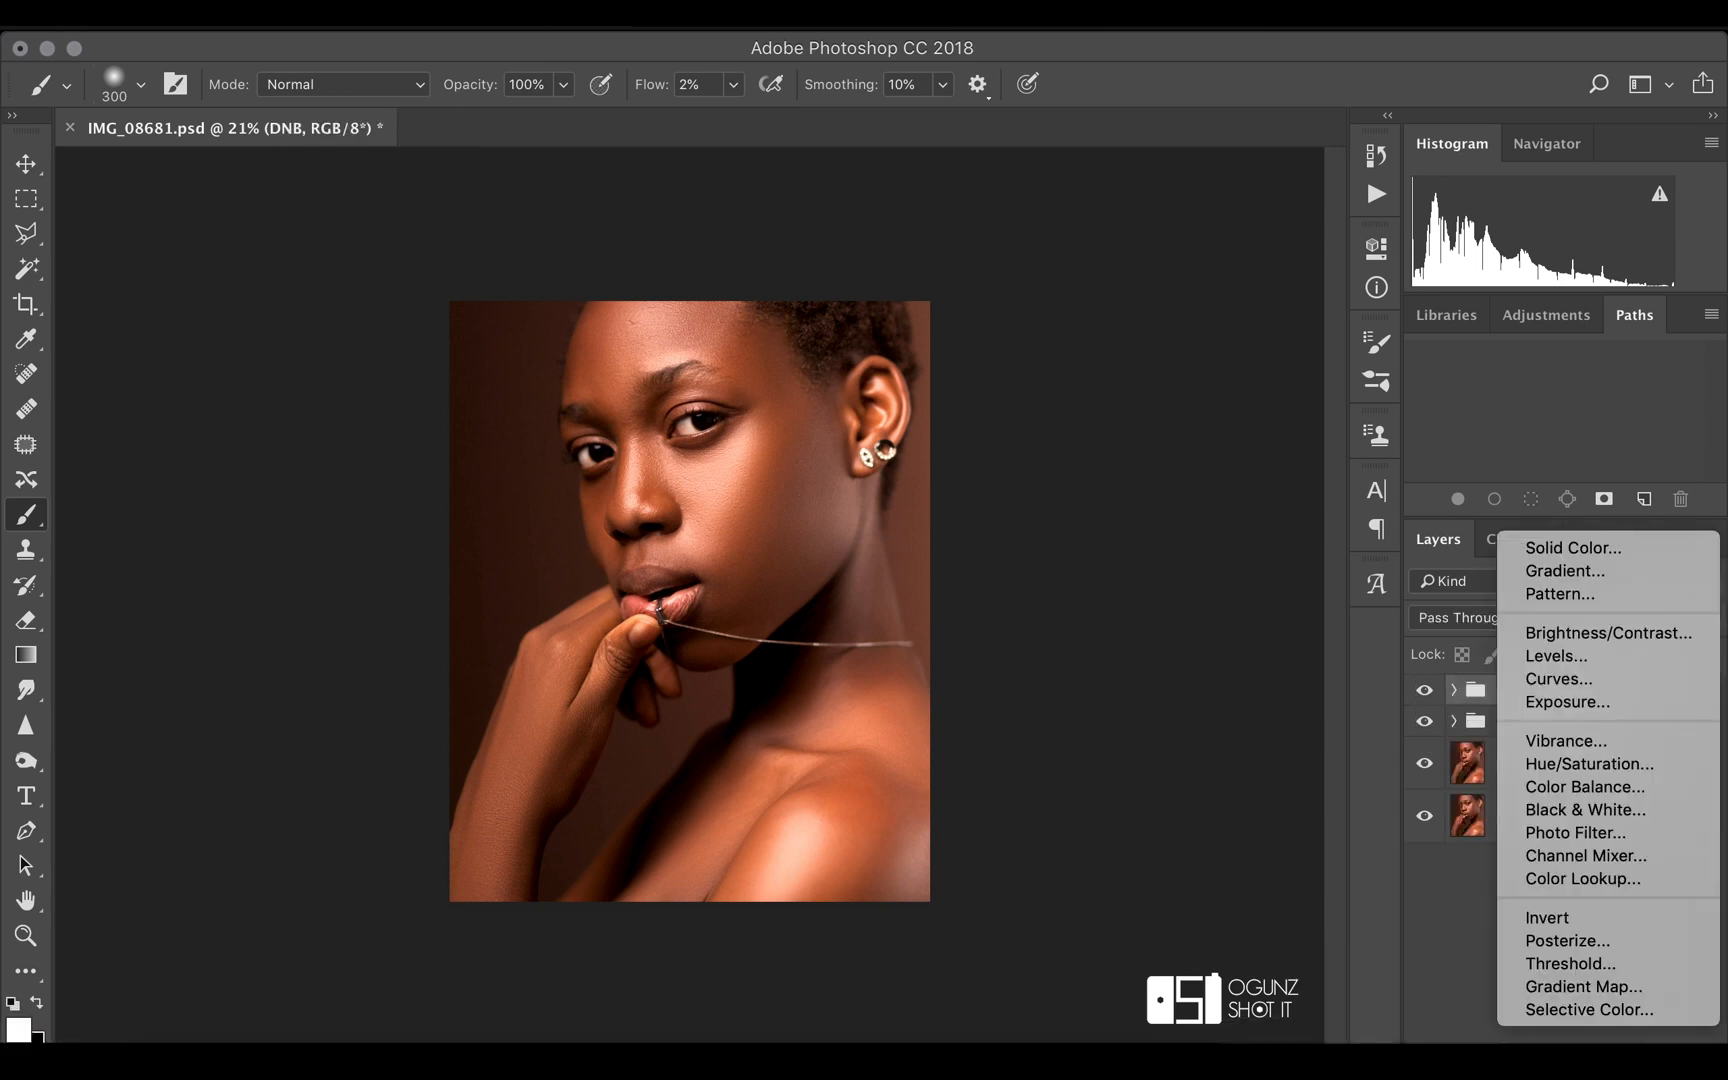
{"action": "left_click", "coordinate": [1455, 978]}
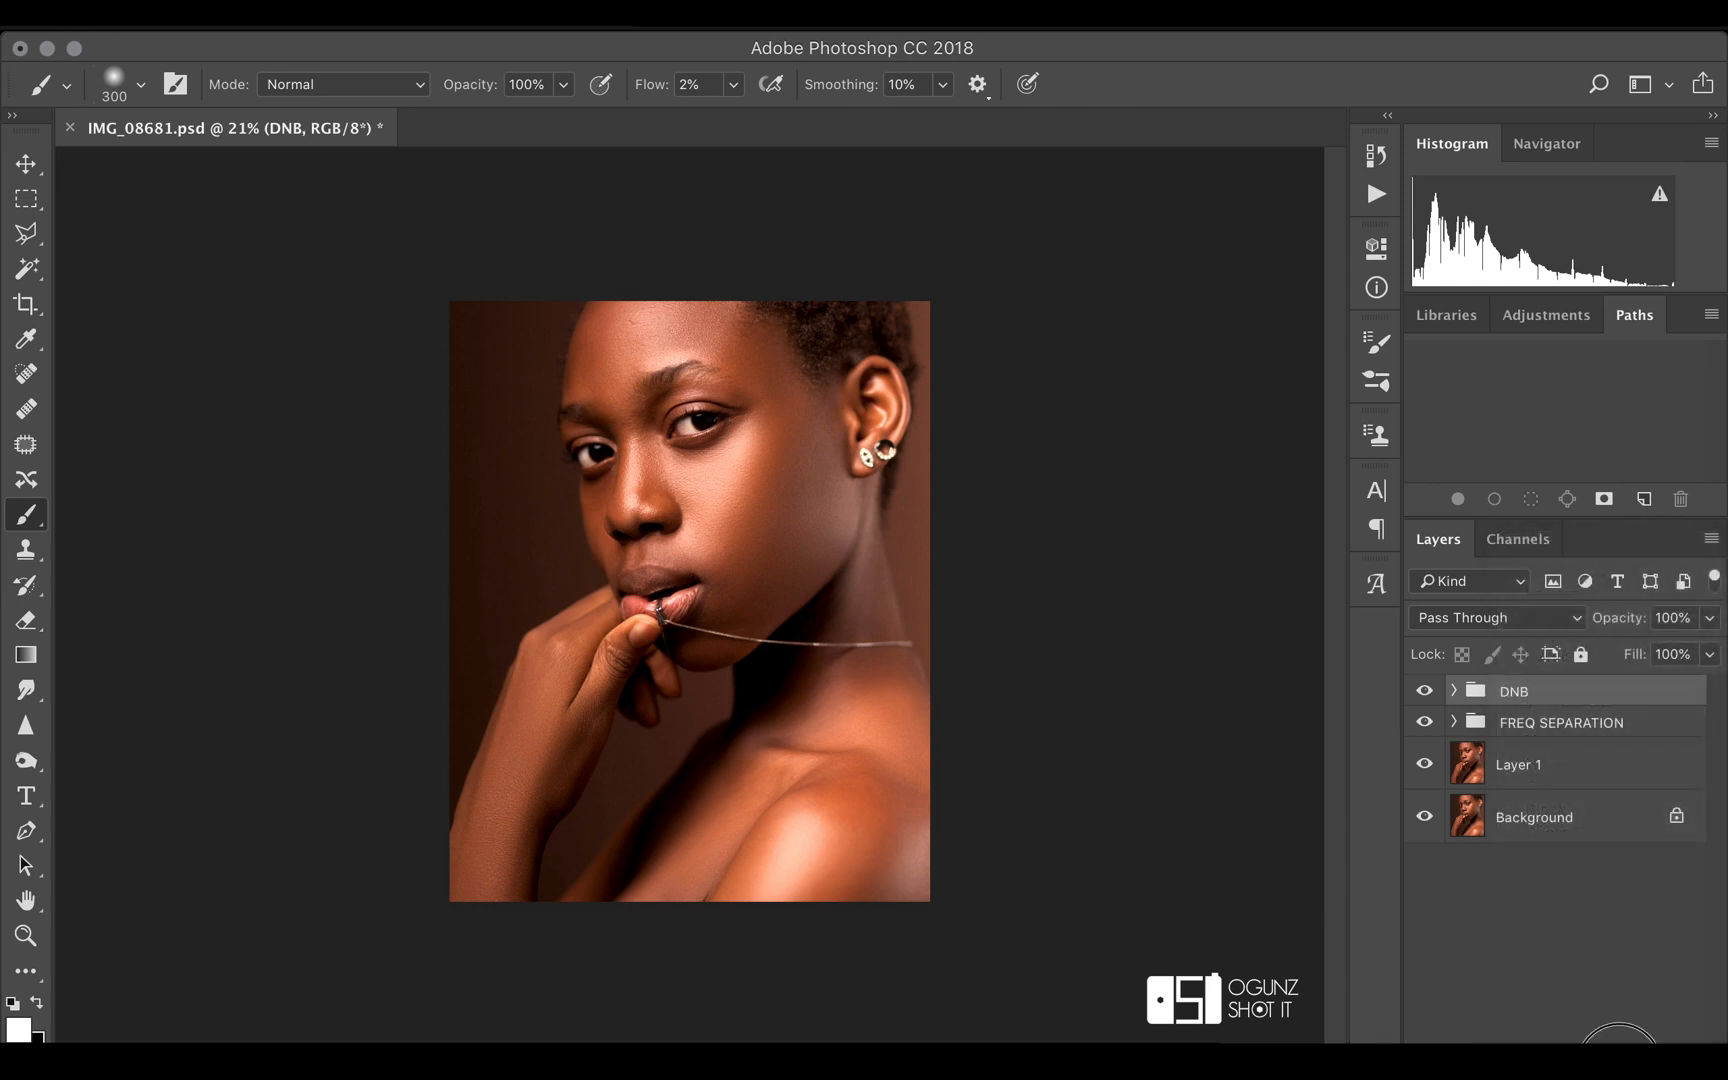
{"action": "left_click", "coordinate": [1604, 1056]}
{"action": "double_click", "coordinate": [1537, 693]}
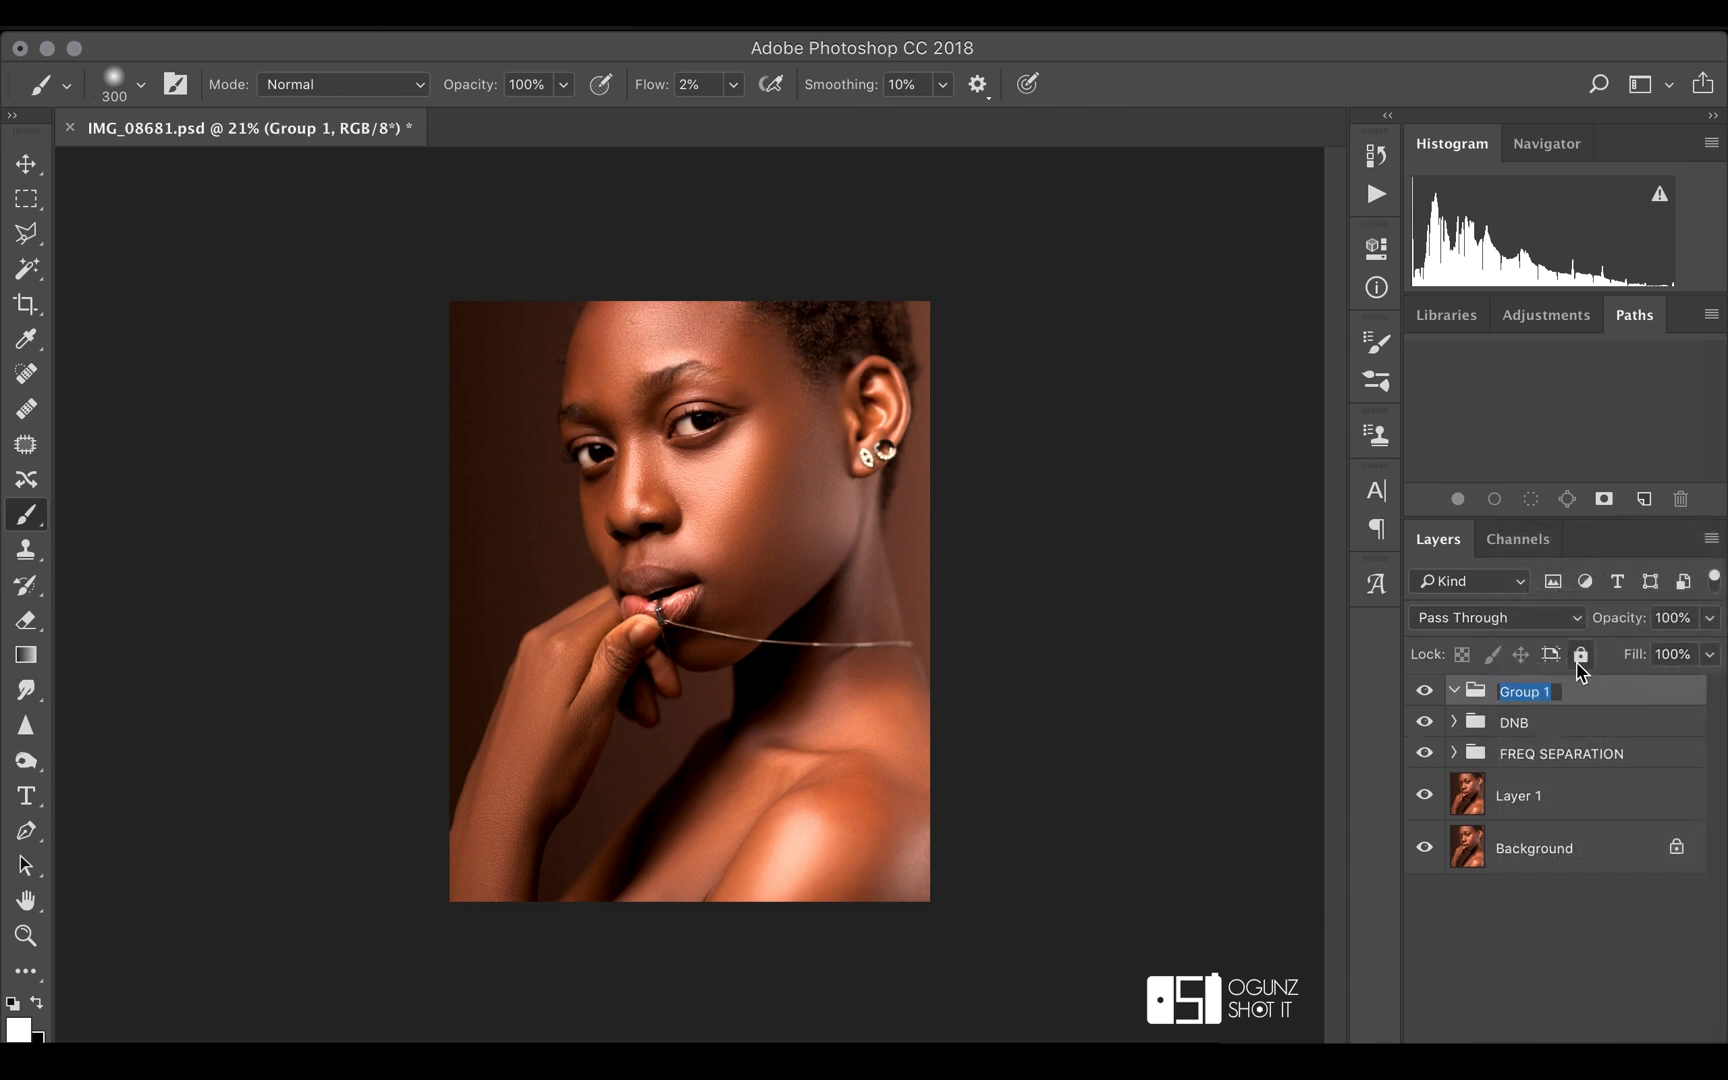
{"action": "type", "text": "COLOR GRADING"}
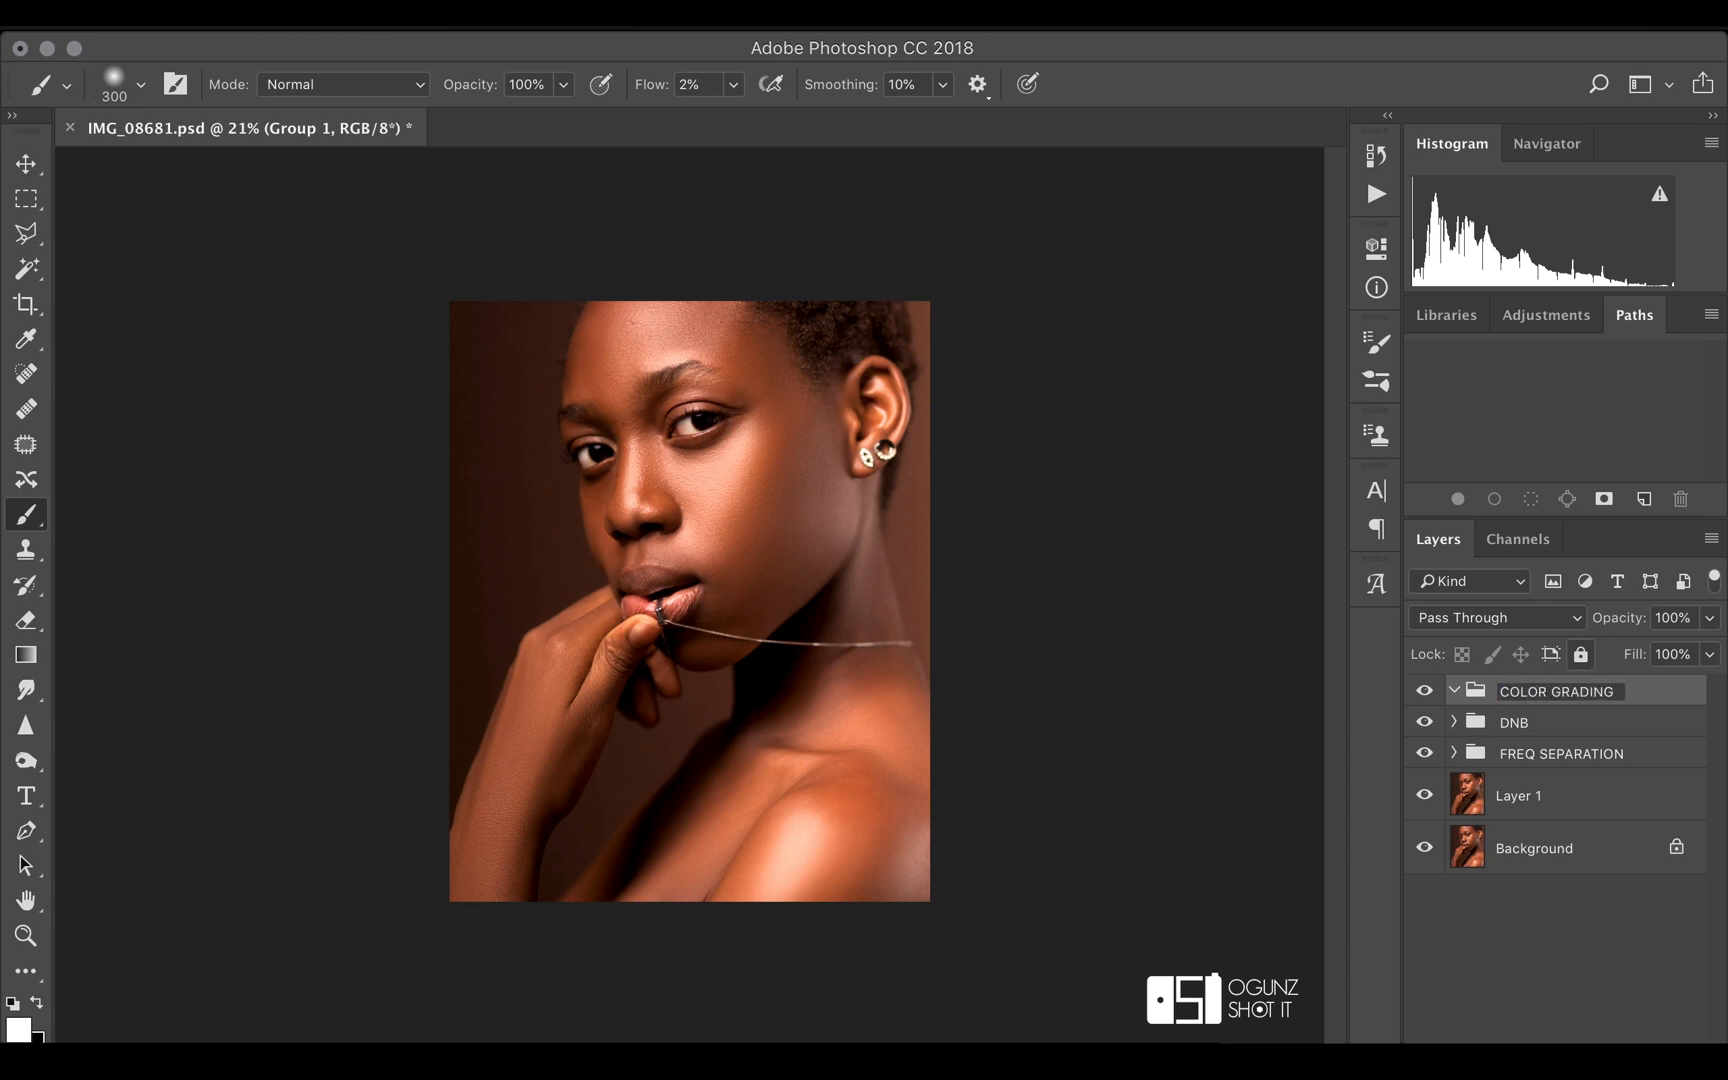
{"action": "key", "text": "Return"}
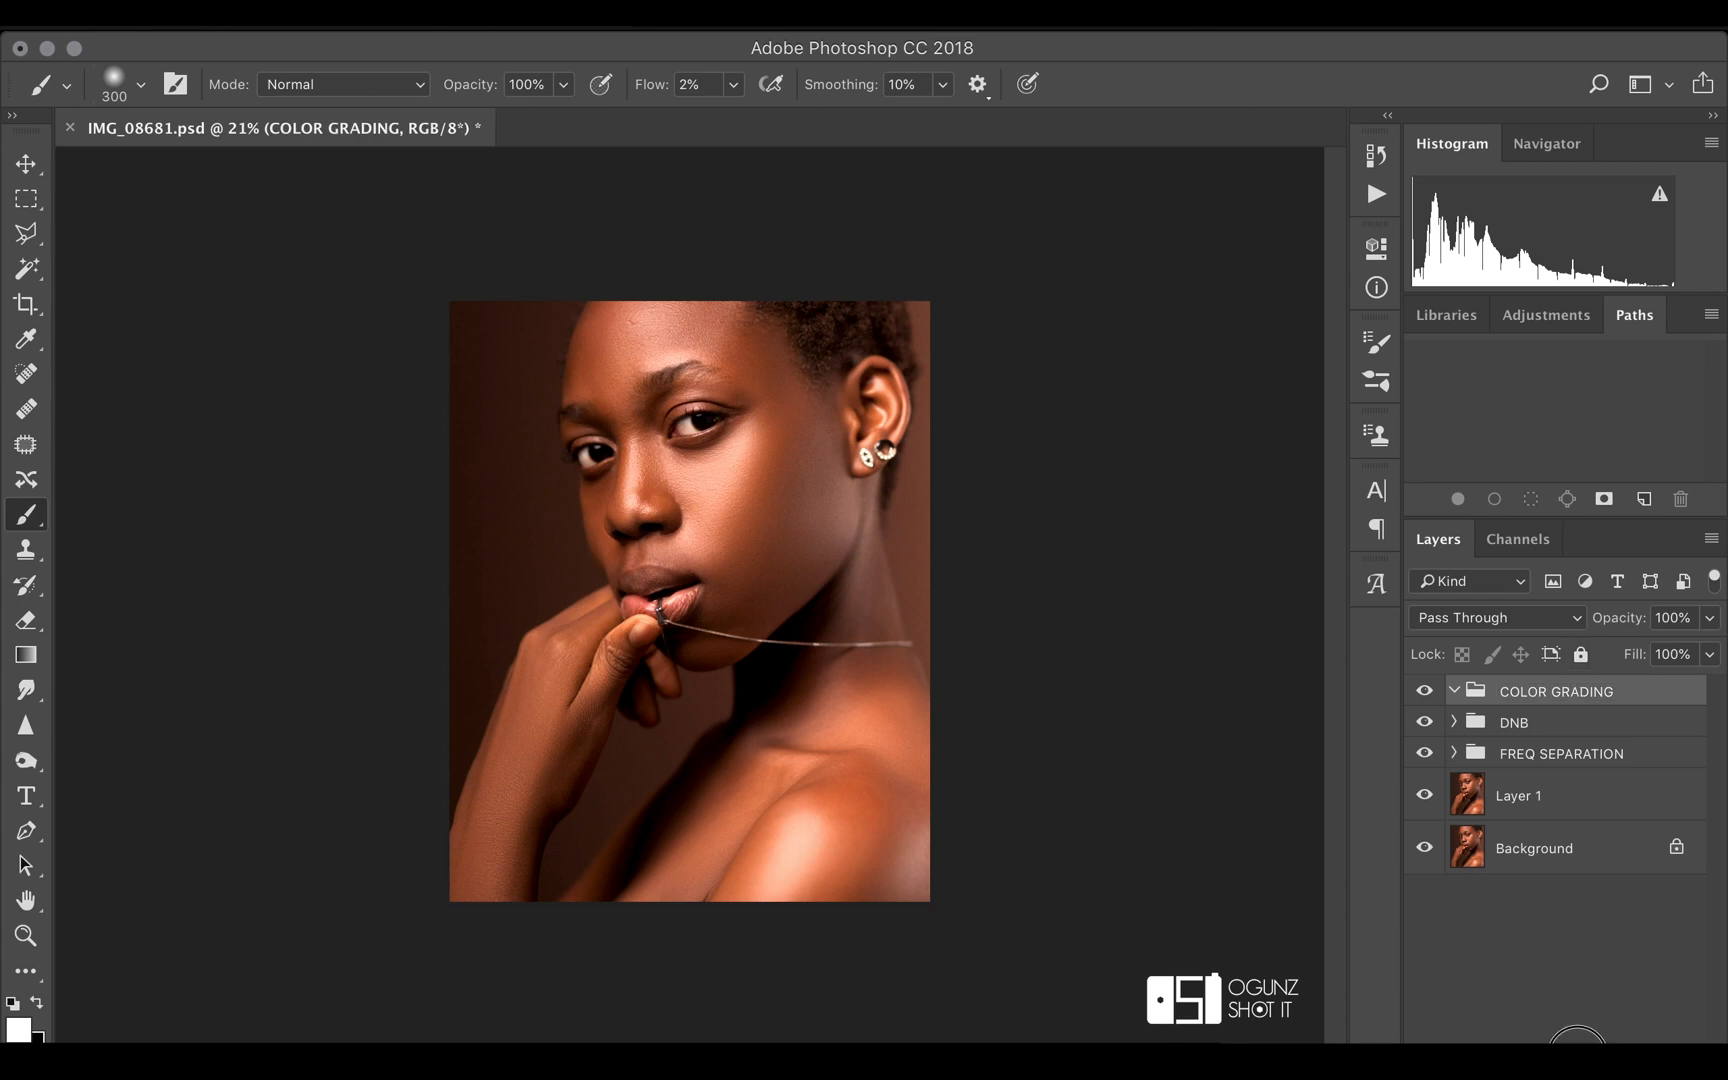
Add a Hue/Saturation adjustment layer inside the COLOR GRADING group and set its master saturation to -20
{"action": "left_click", "coordinate": [1577, 1036]}
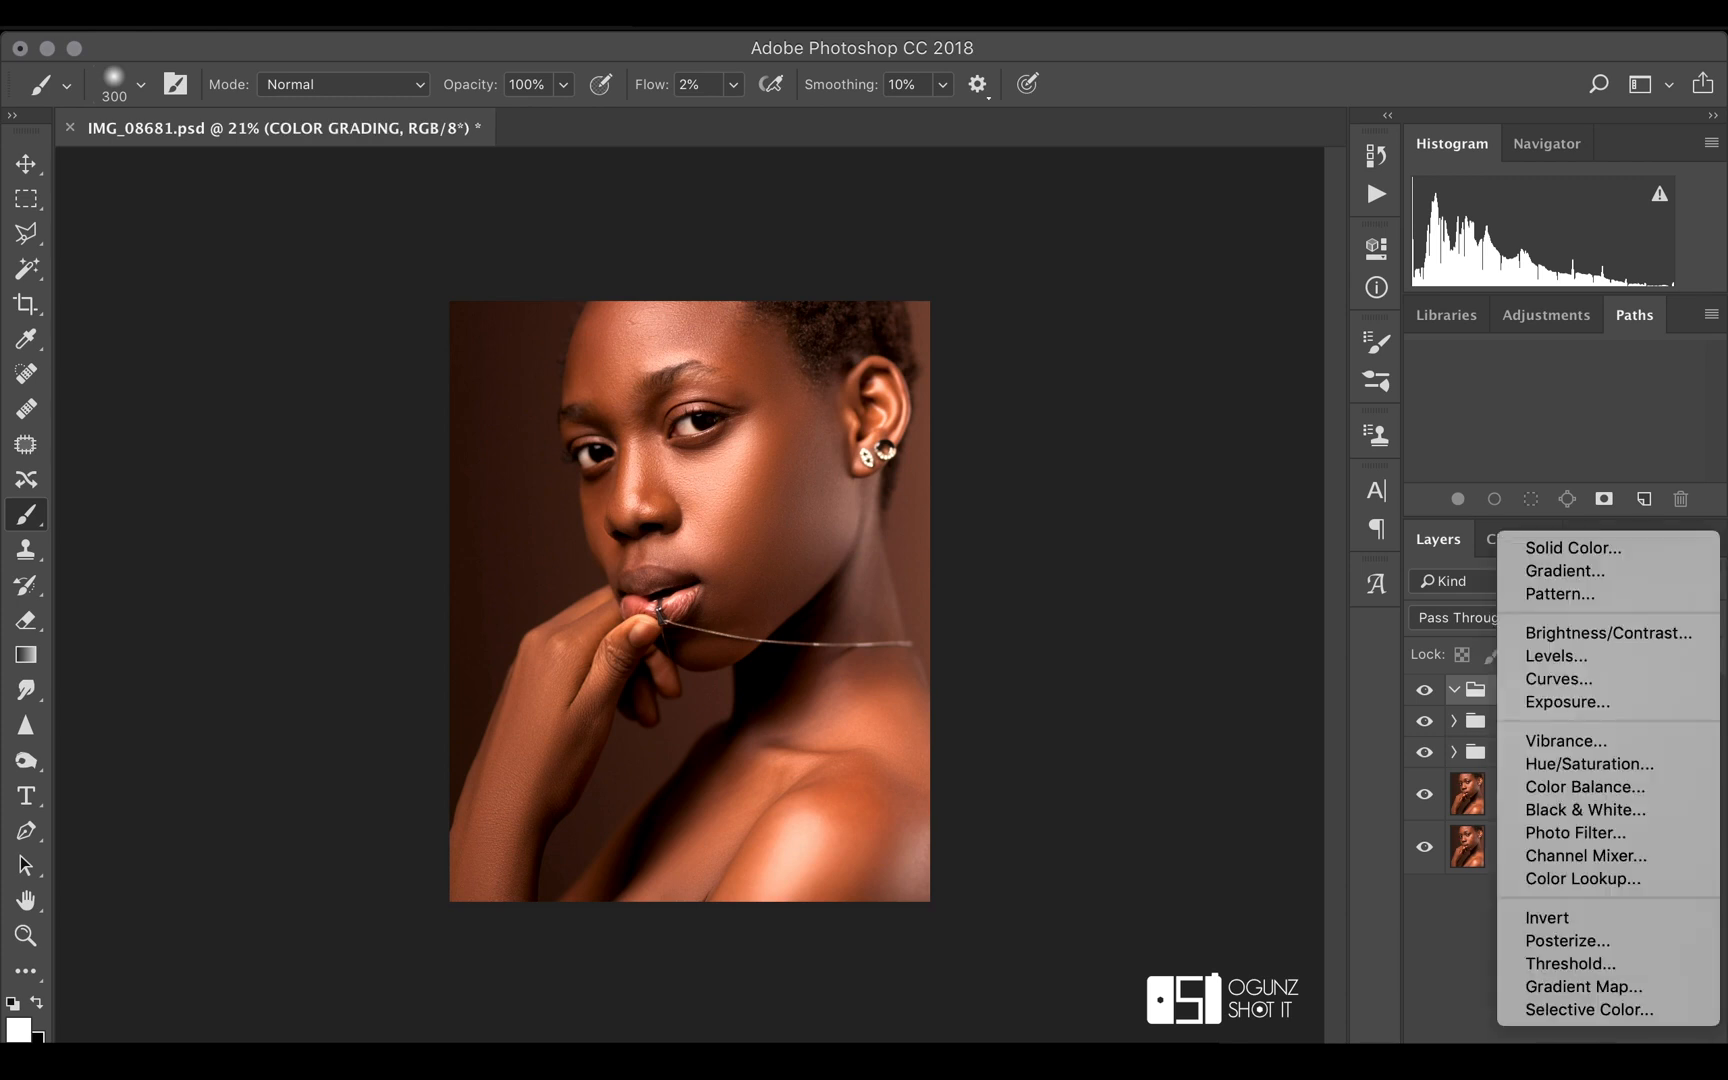
{"action": "left_click", "coordinate": [1617, 766]}
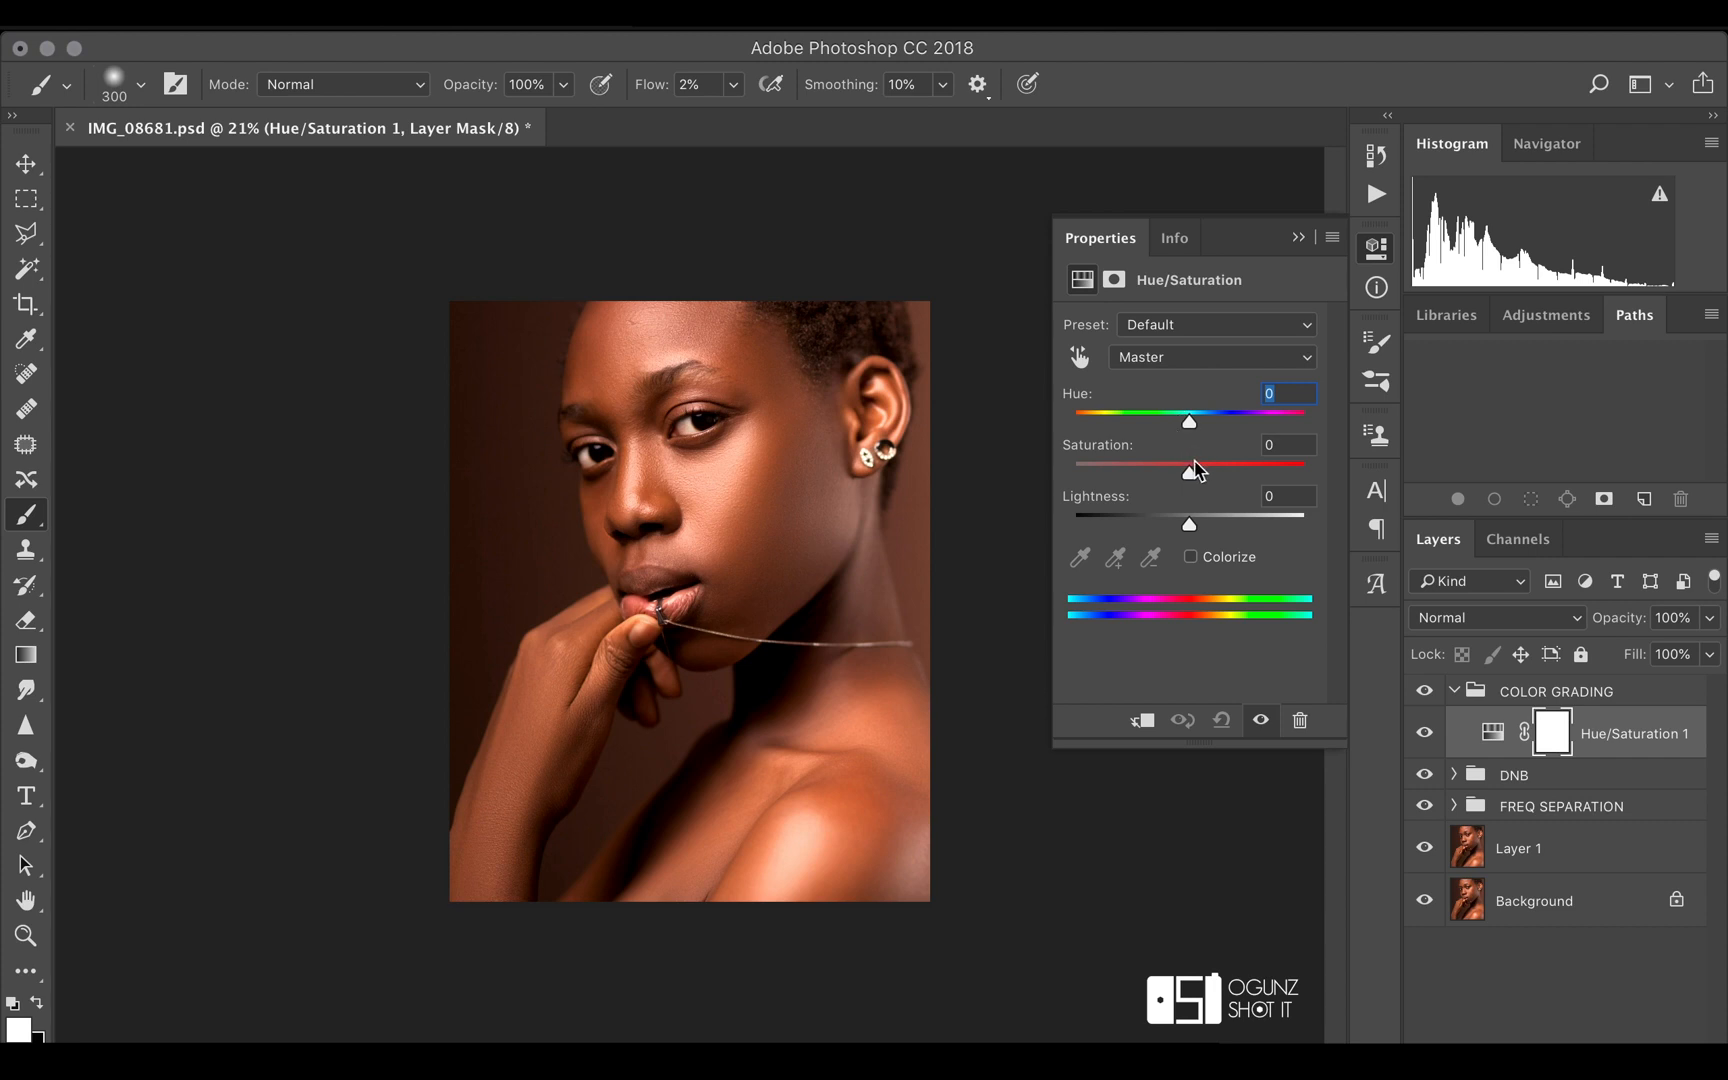
{"action": "left_click_drag", "start_coordinate": [1189, 472], "coordinate": [1168, 480]}
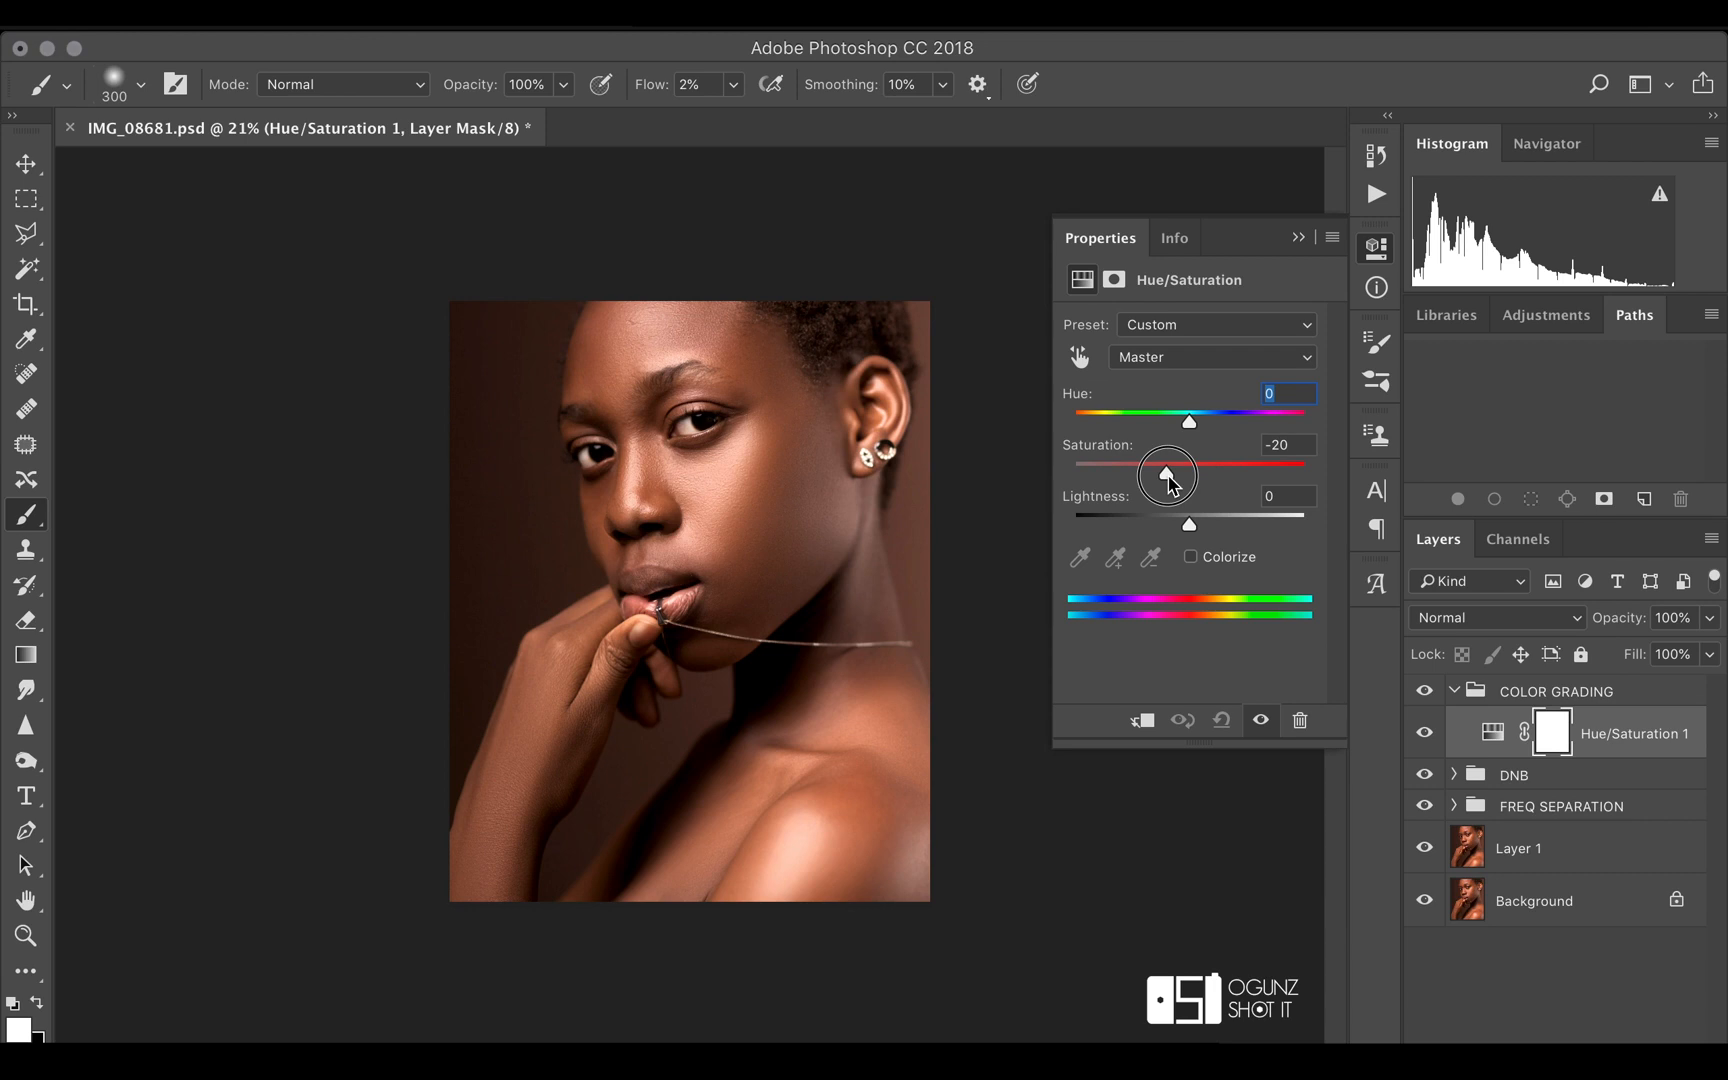
{"action": "left_click", "coordinate": [1298, 238]}
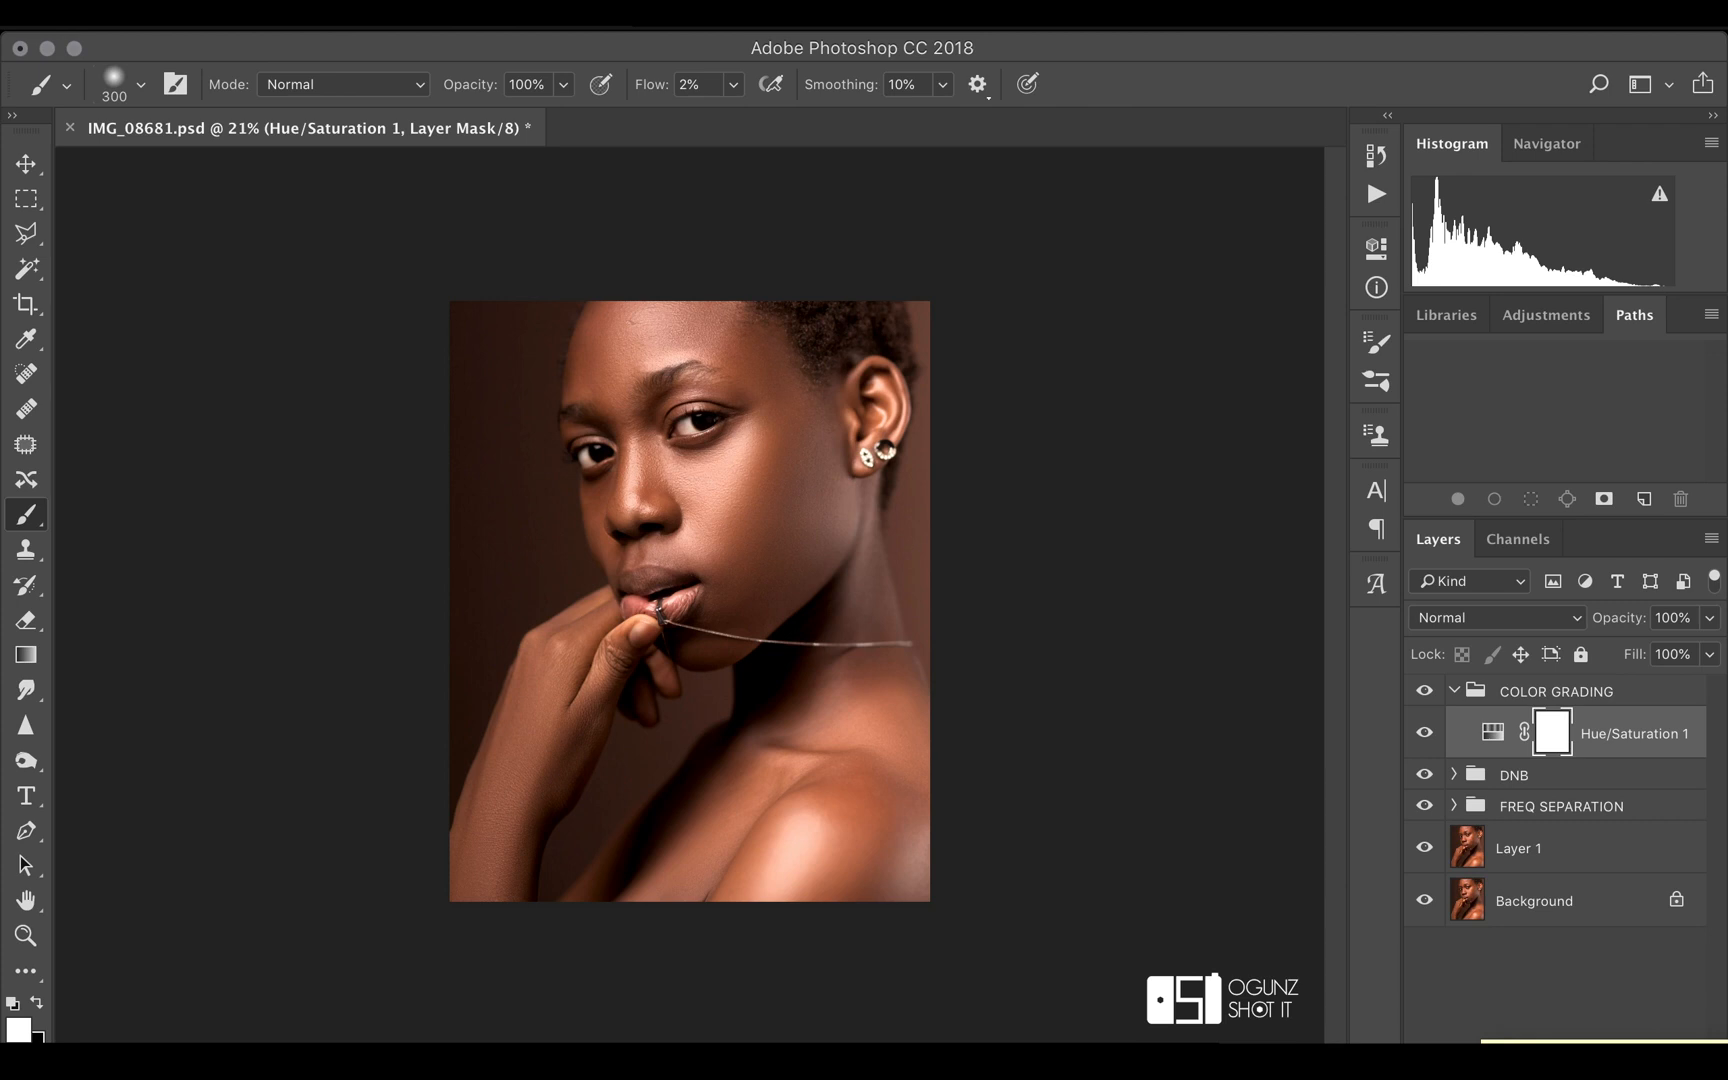
Add a Selective Color adjustment layer in the COLOR GRADING group, adjust the Reds' color balance, and compare the image with the layer off and on
{"action": "left_click", "coordinate": [1568, 1056]}
{"action": "left_click", "coordinate": [1583, 1013]}
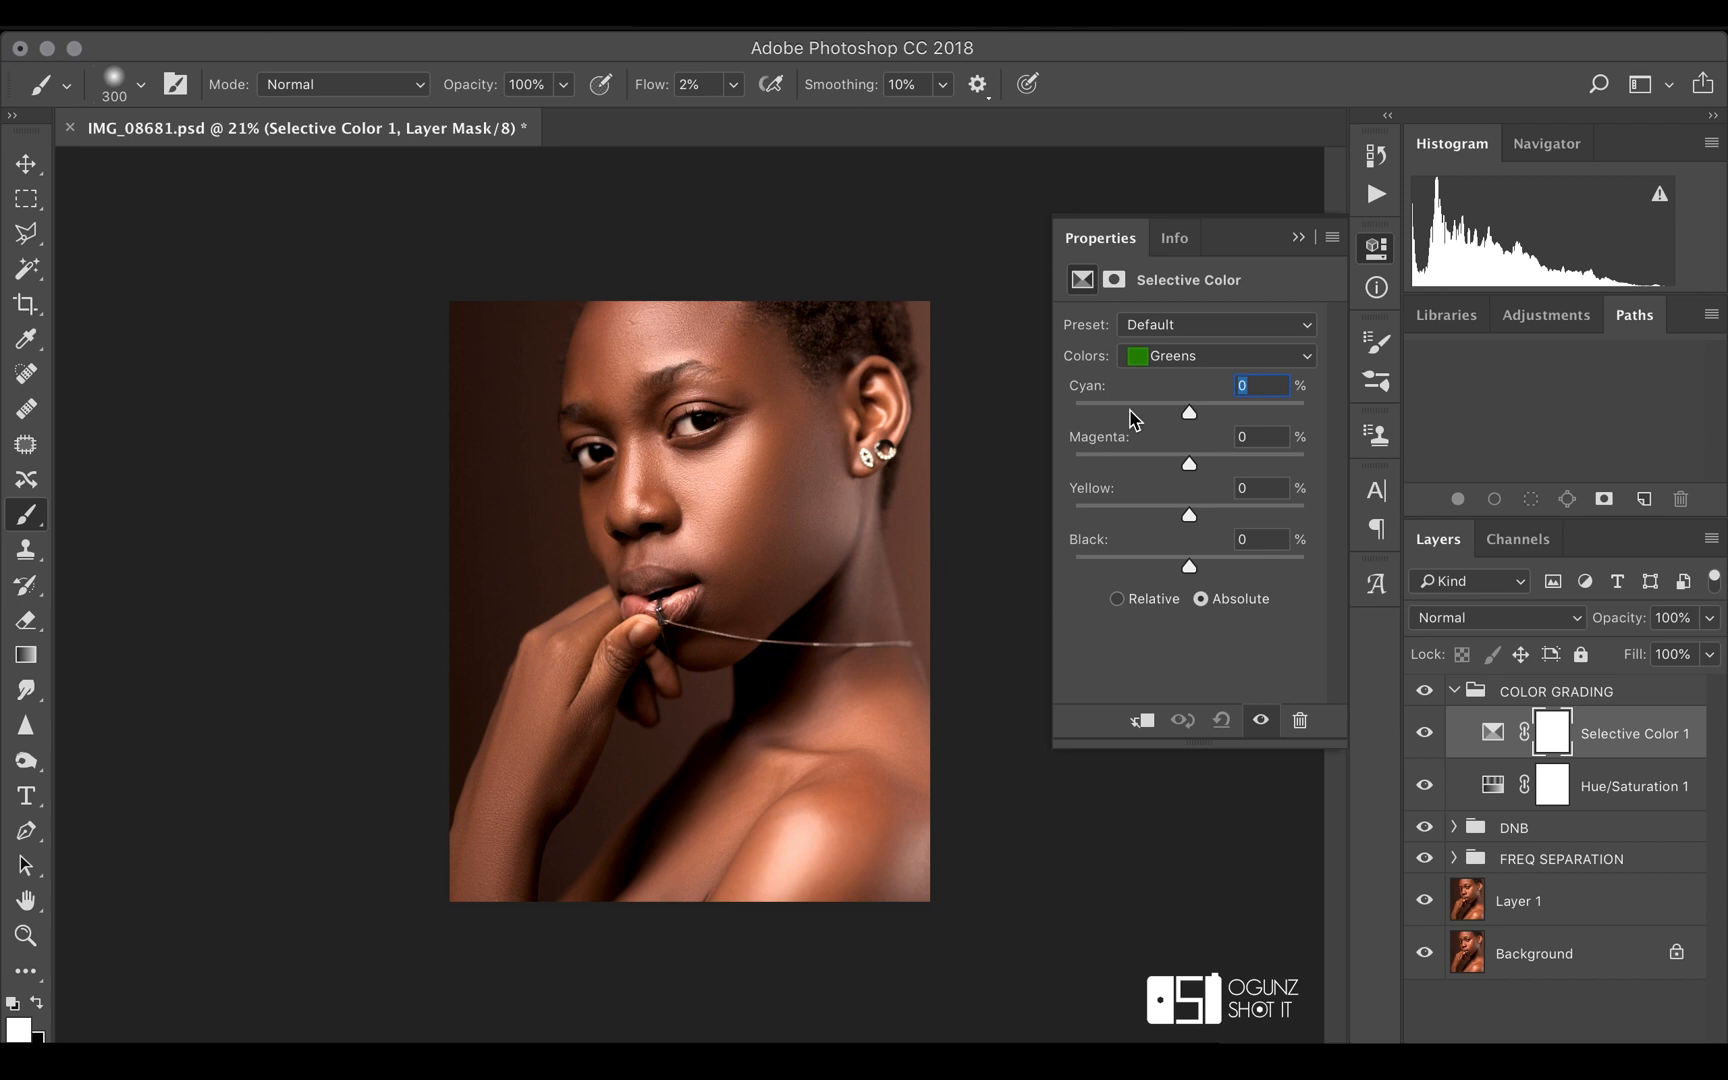
{"action": "left_click", "coordinate": [1195, 355]}
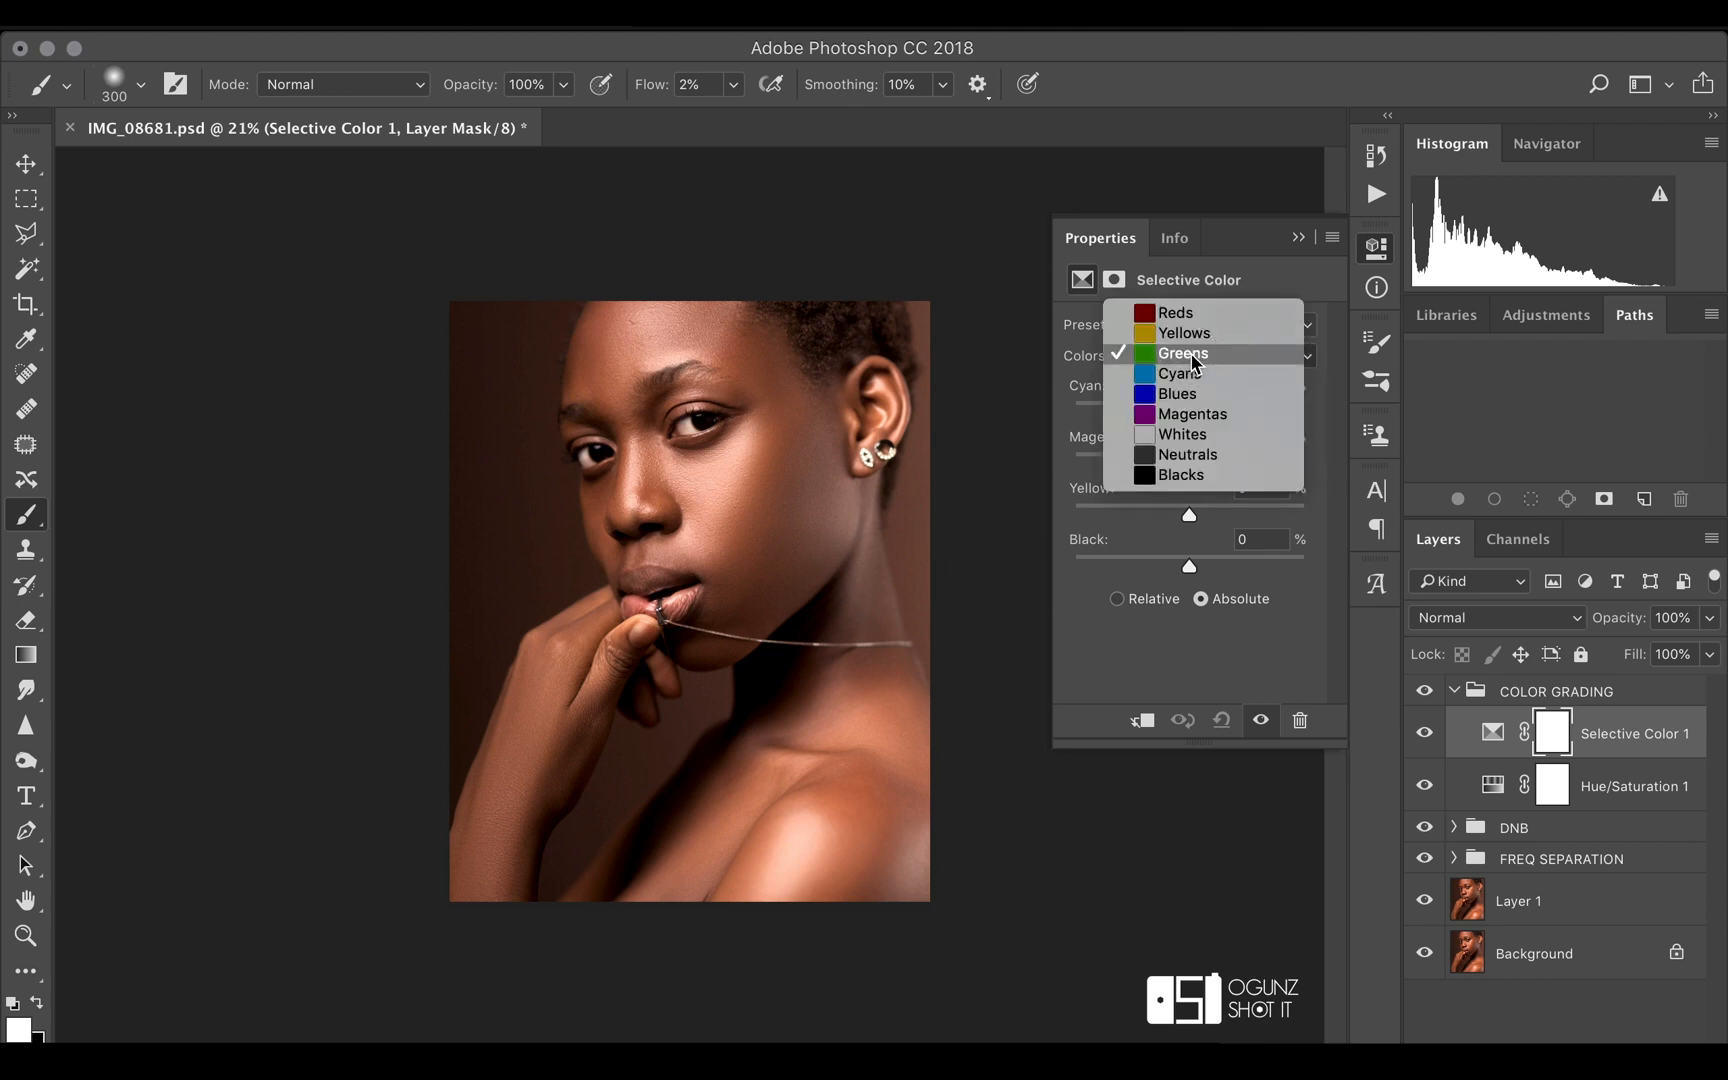
{"action": "left_click", "coordinate": [1211, 311]}
{"action": "left_click_drag", "start_coordinate": [1189, 412], "coordinate": [1177, 418]}
{"action": "left_click_drag", "start_coordinate": [1195, 420], "coordinate": [1193, 518]}
{"action": "left_click", "coordinate": [1298, 237]}
{"action": "left_click", "coordinate": [1423, 735]}
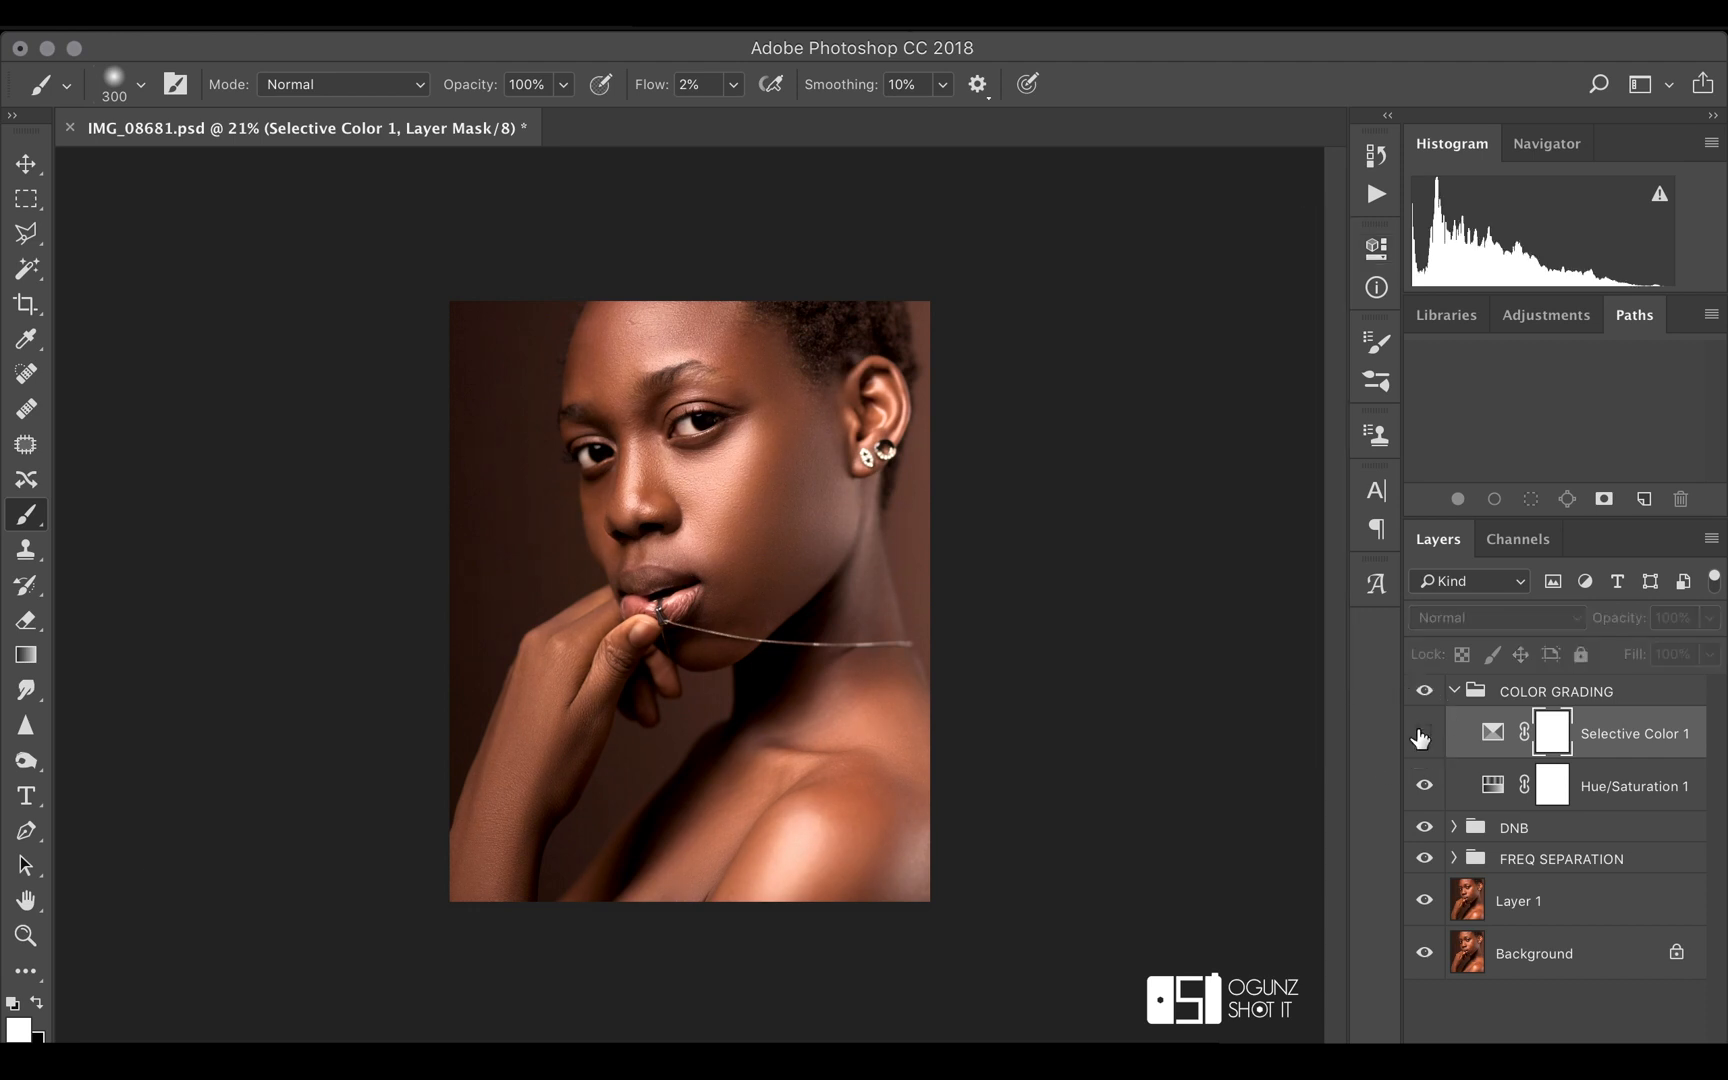
{"action": "left_click", "coordinate": [1423, 735]}
Add a second Selective Color layer with Reds at cyan +9 and magenta +3, and fine-tune their yellow amount
{"action": "left_click", "coordinate": [1567, 1058]}
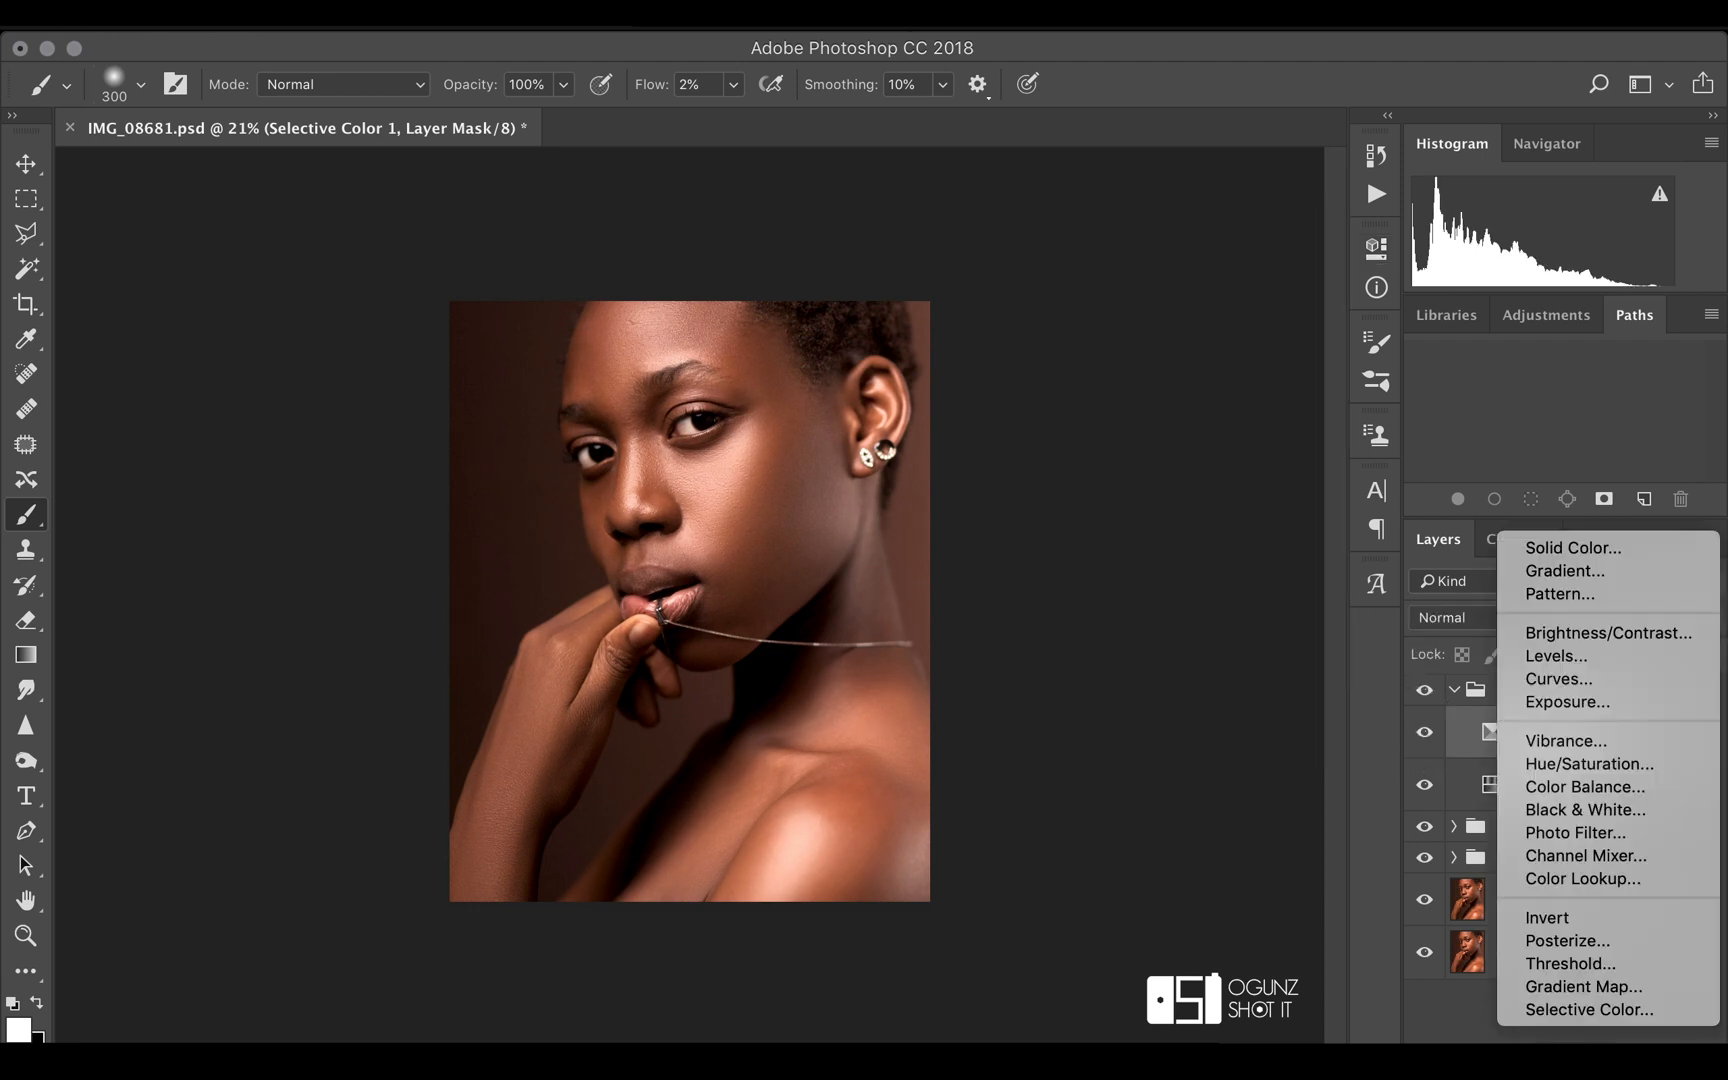
{"action": "left_click", "coordinate": [1574, 1009]}
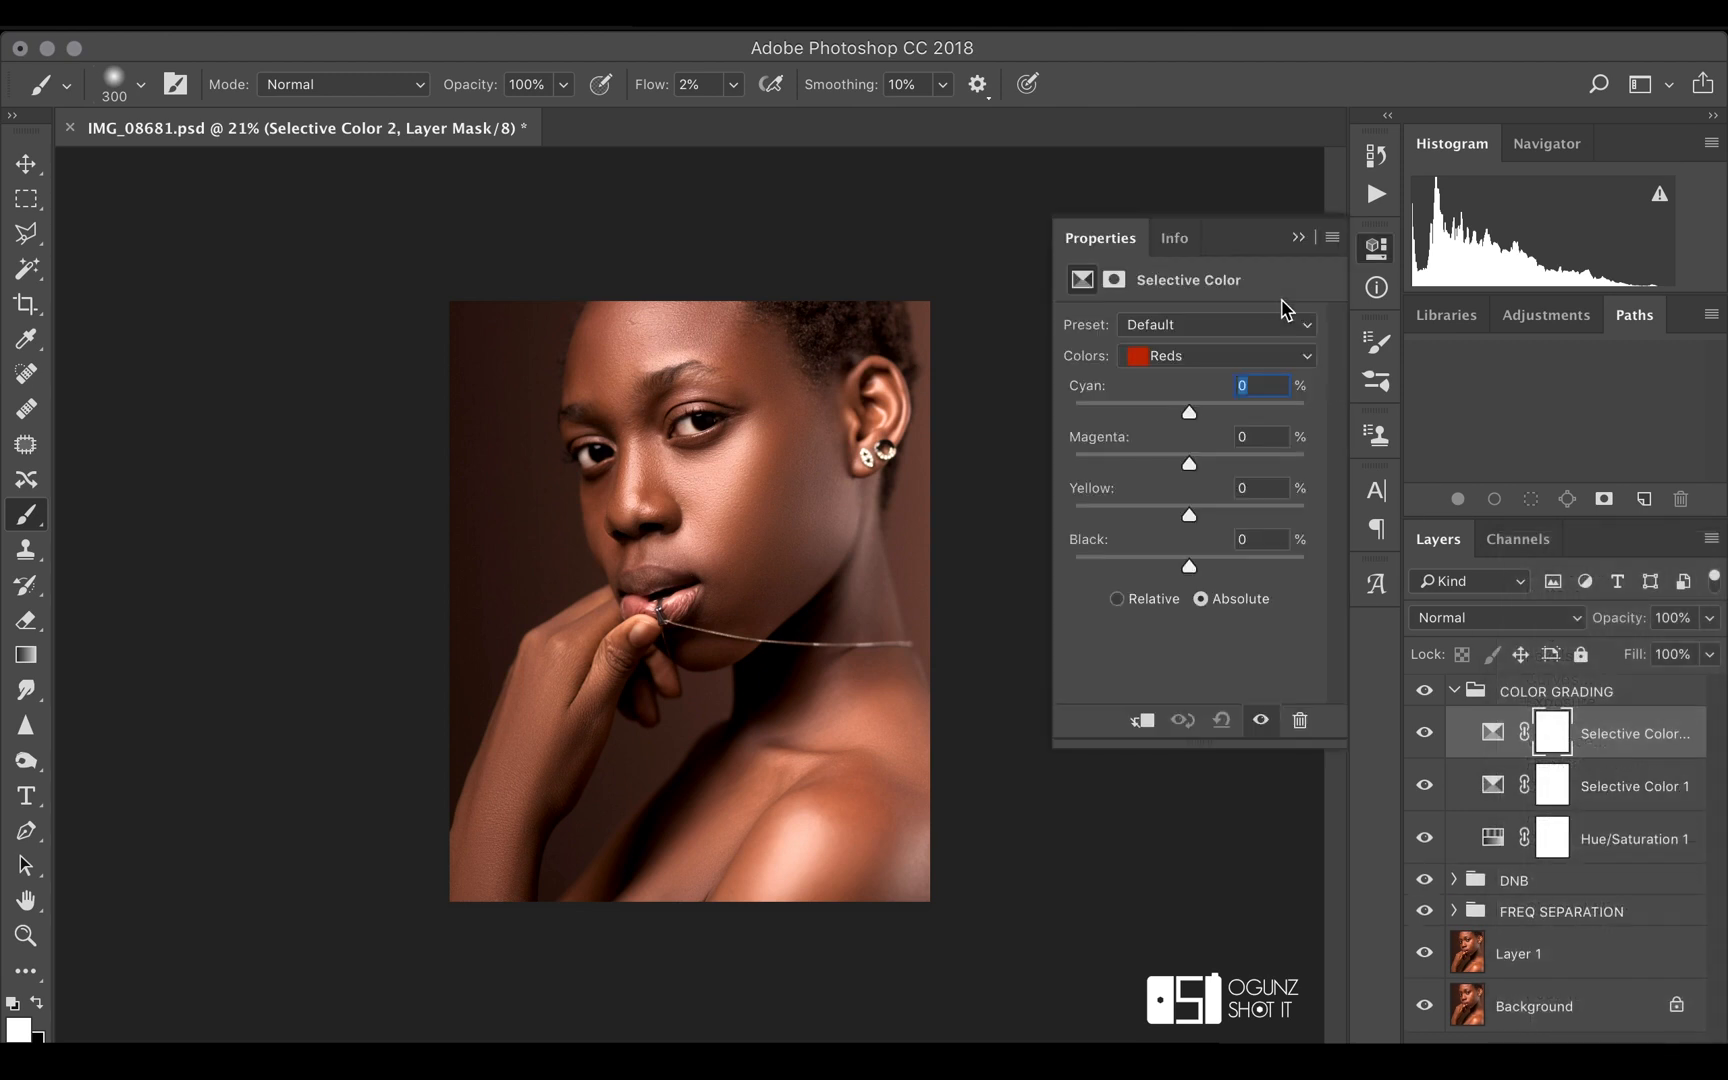
{"action": "left_click_drag", "start_coordinate": [1192, 420], "coordinate": [1195, 465]}
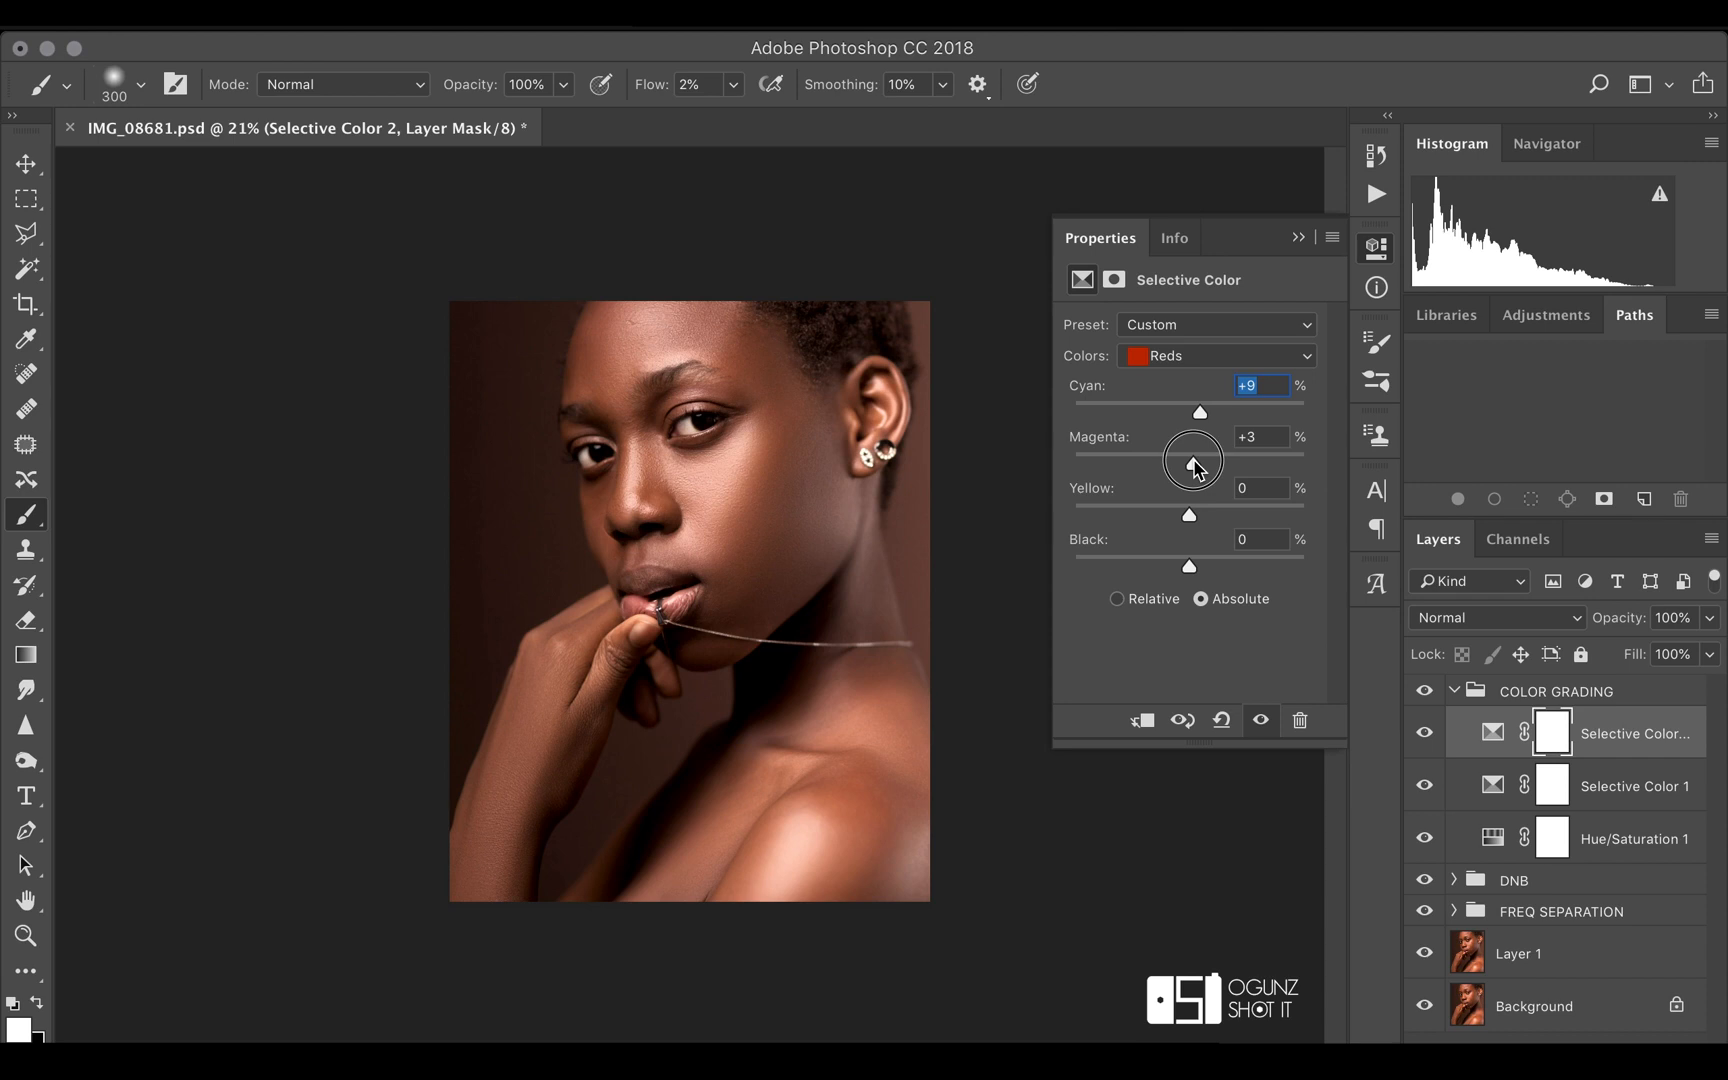
{"action": "left_click_drag", "start_coordinate": [1195, 465], "coordinate": [1193, 517]}
{"action": "left_click", "coordinate": [1298, 237]}
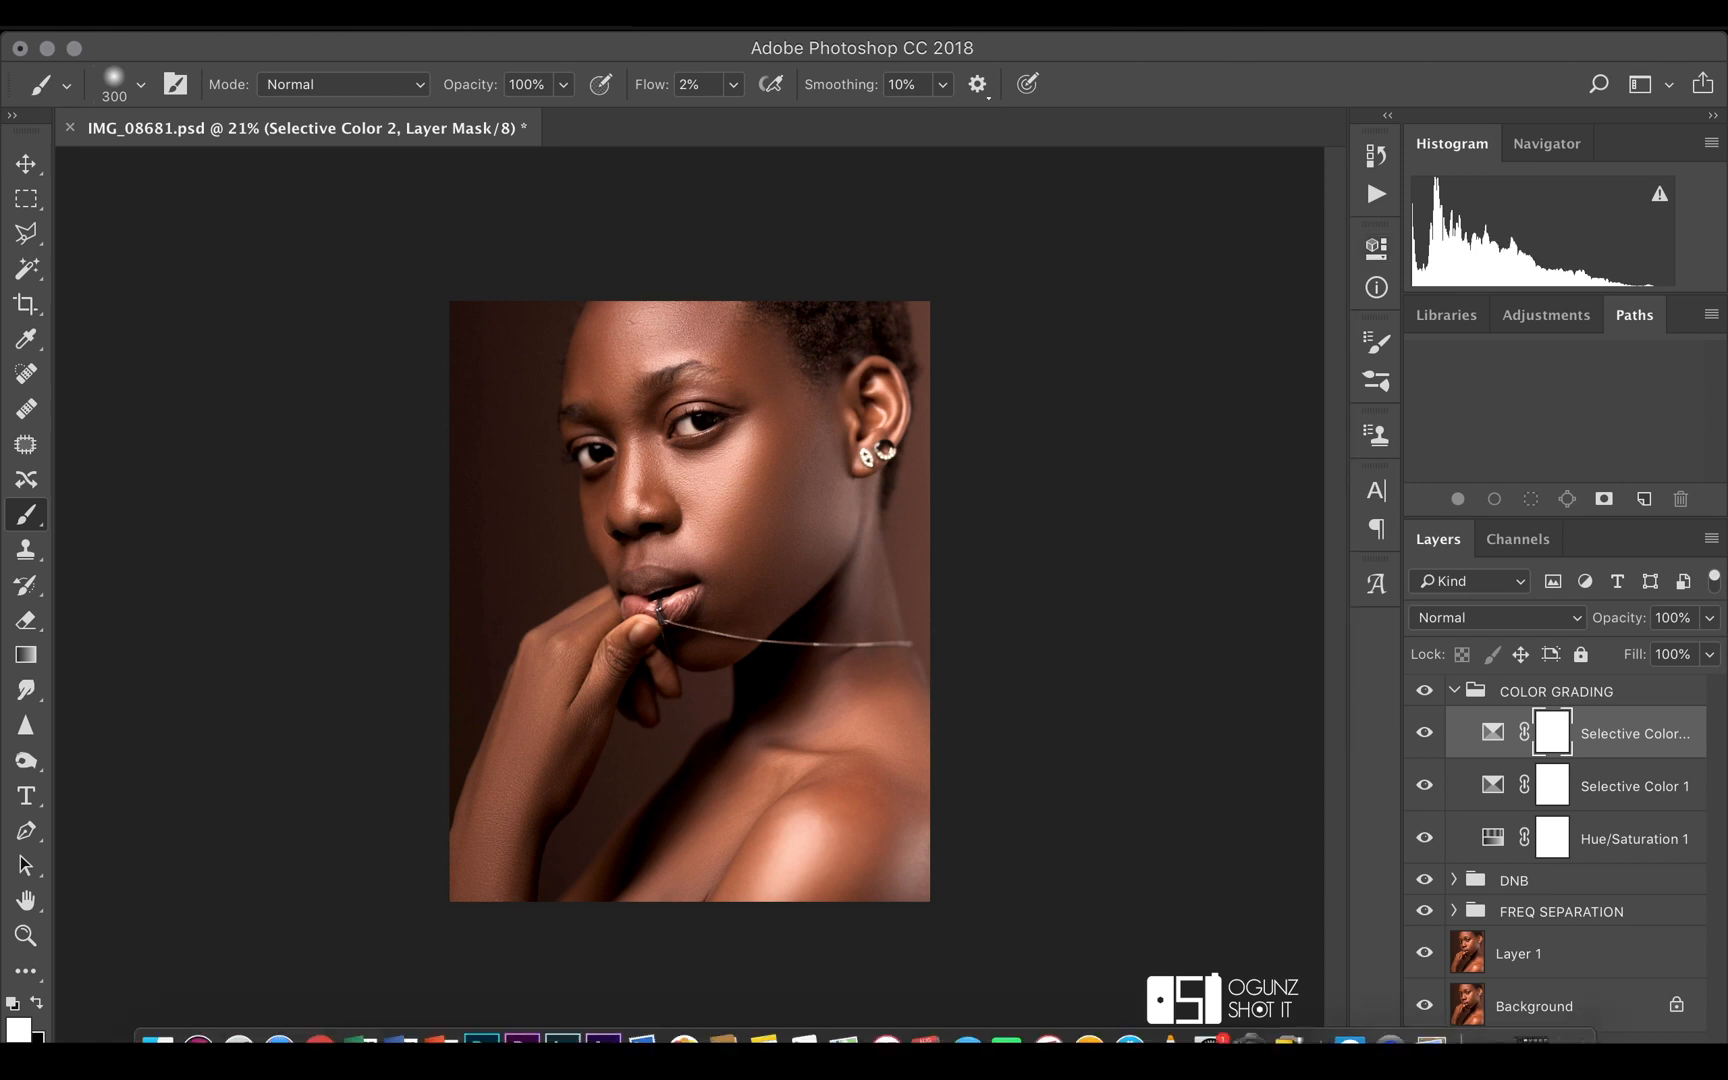
Add a third Selective Color layer and set its Yellows to cyan +2, magenta +7 and yellow -2
{"action": "left_click", "coordinate": [1566, 1036]}
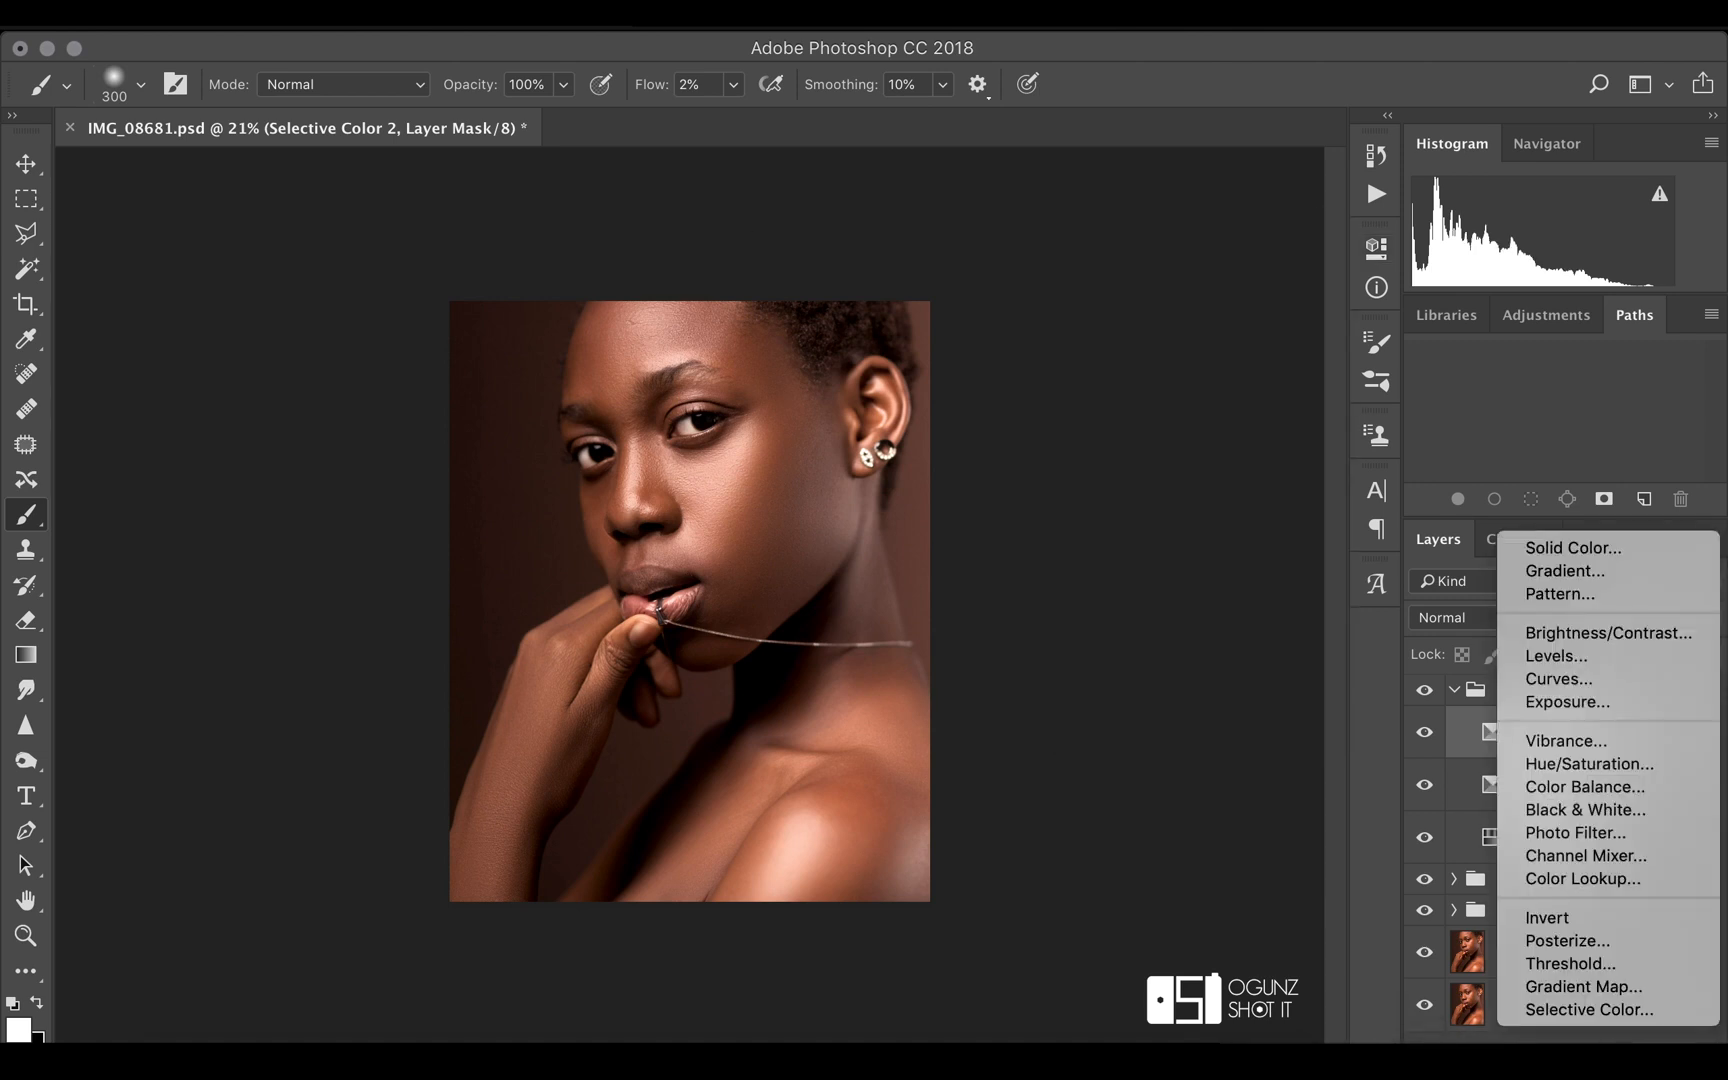
{"action": "left_click", "coordinate": [1569, 1006]}
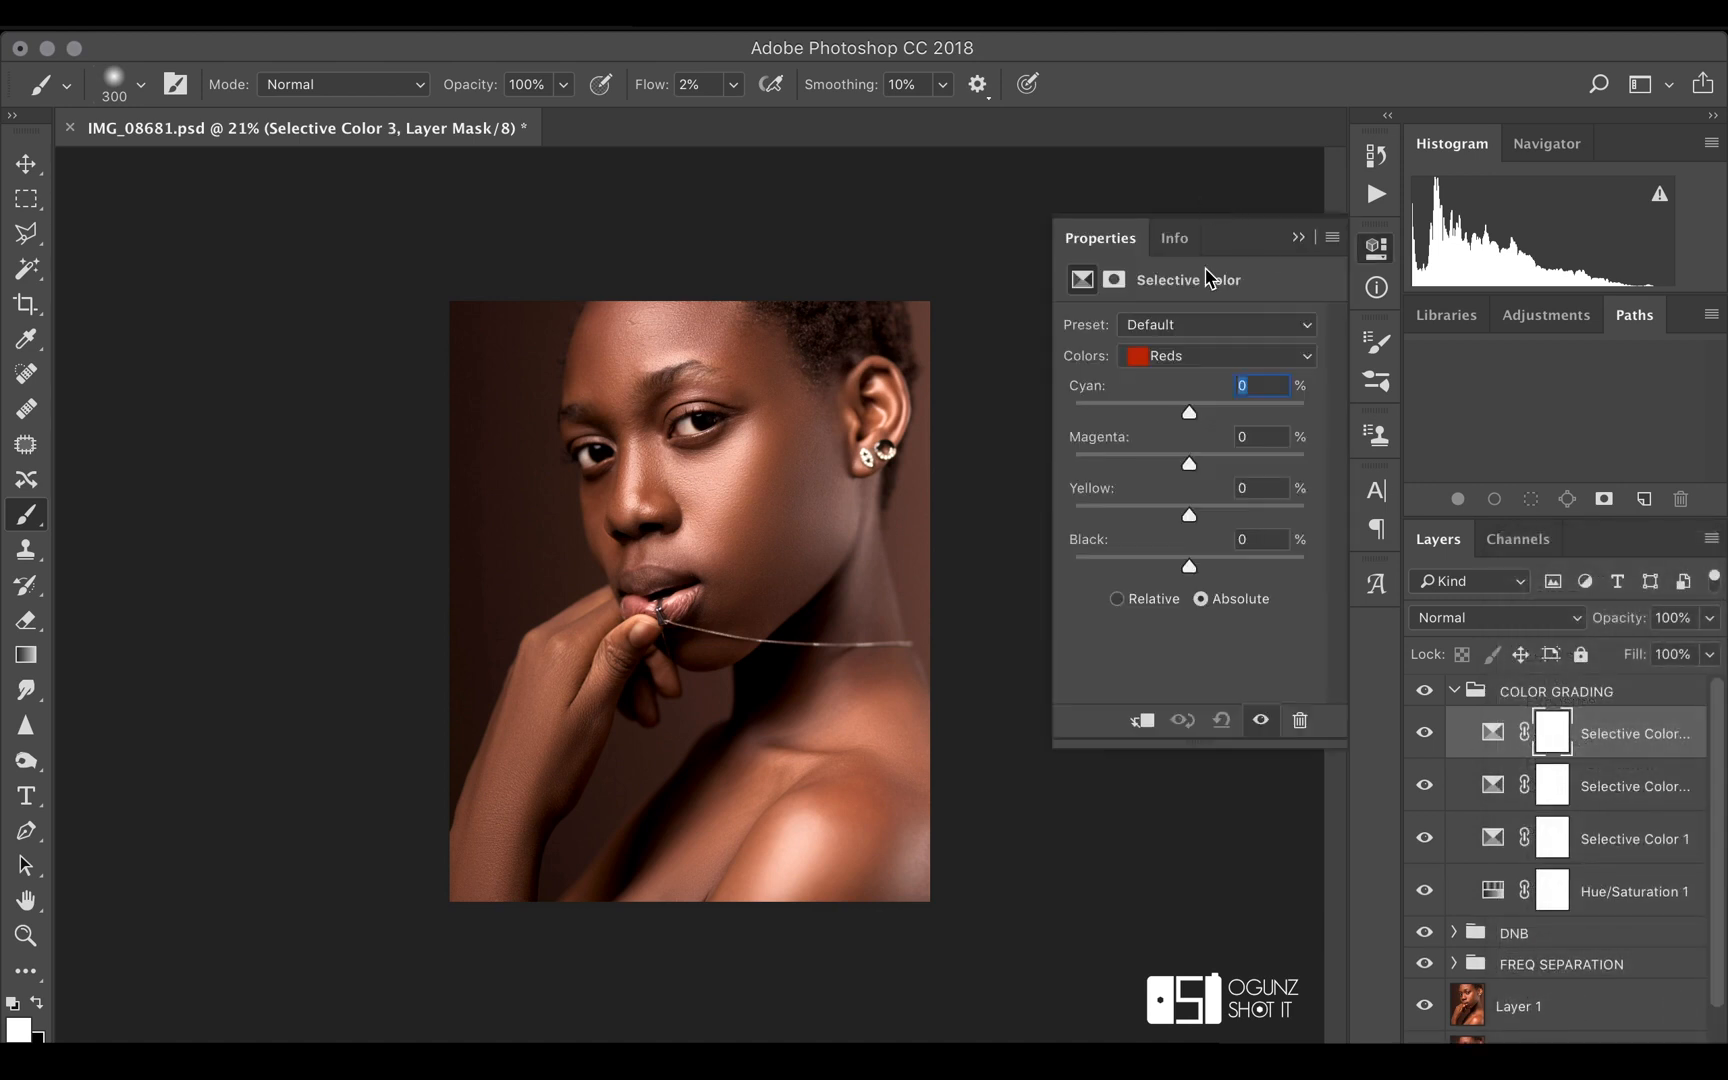
{"action": "left_click", "coordinate": [1193, 357]}
{"action": "left_click", "coordinate": [1192, 377]}
{"action": "left_click_drag", "start_coordinate": [1189, 418], "coordinate": [1177, 417]}
{"action": "mouse_move", "coordinate": [1189, 513]}
{"action": "left_mouse_down"}
{"action": "mouse_move", "coordinate": [1197, 468]}
{"action": "mouse_move", "coordinate": [1188, 517]}
{"action": "left_mouse_up"}
{"action": "left_click_drag", "start_coordinate": [1177, 411], "coordinate": [1191, 411]}
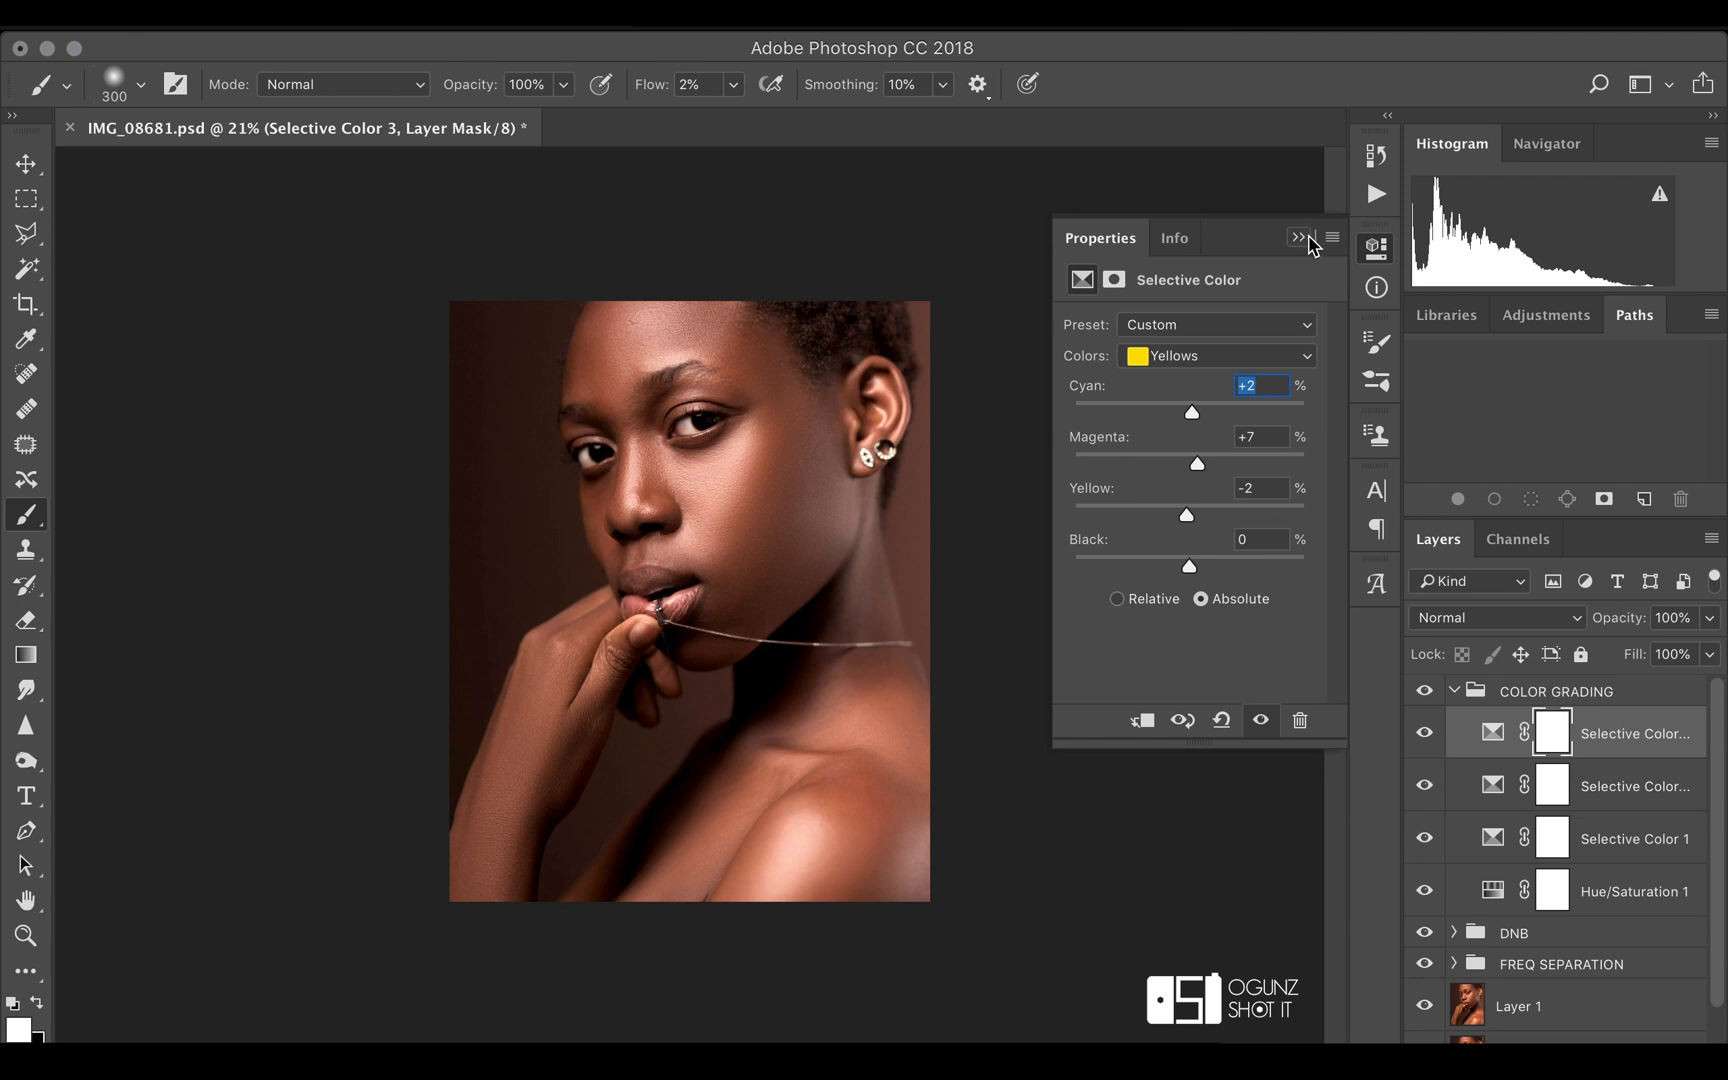
Add a fourth Selective Color layer and set its Reds to cyan +2, magenta +3, yellow +7 and black +19
{"action": "left_click", "coordinate": [1583, 1052]}
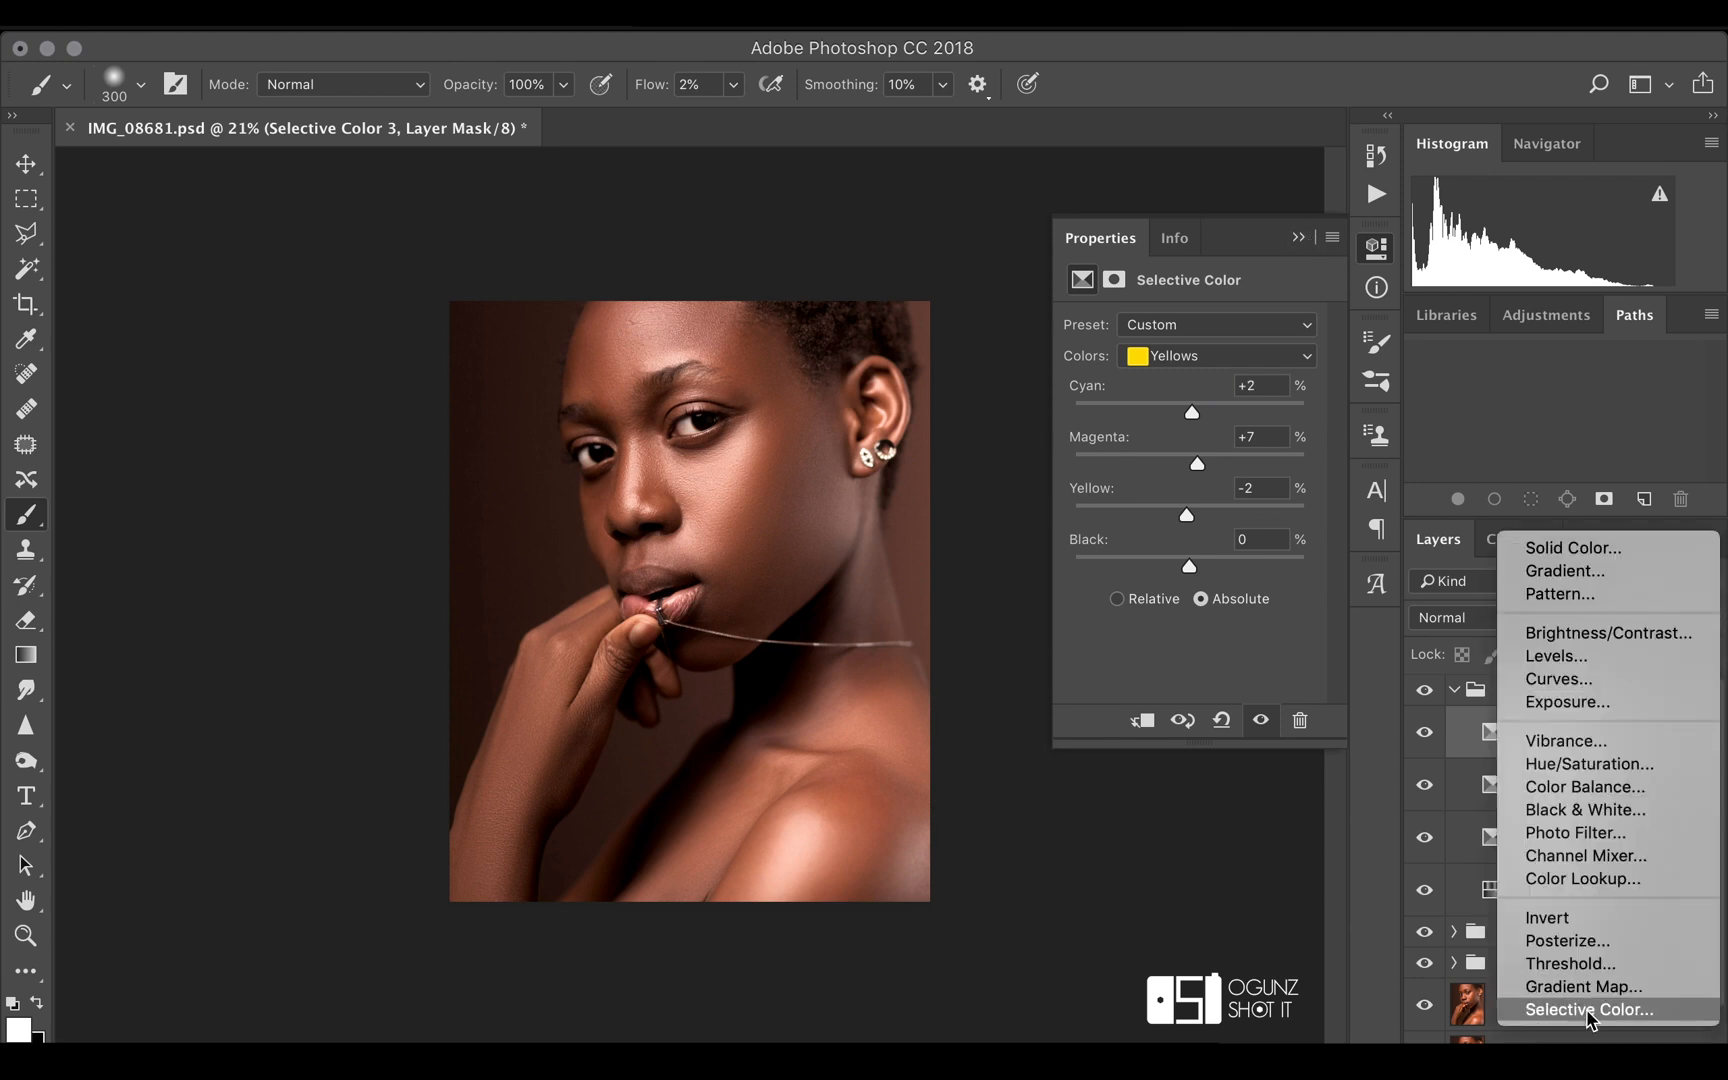
{"action": "left_click", "coordinate": [1588, 1014]}
{"action": "left_click", "coordinate": [1238, 352]}
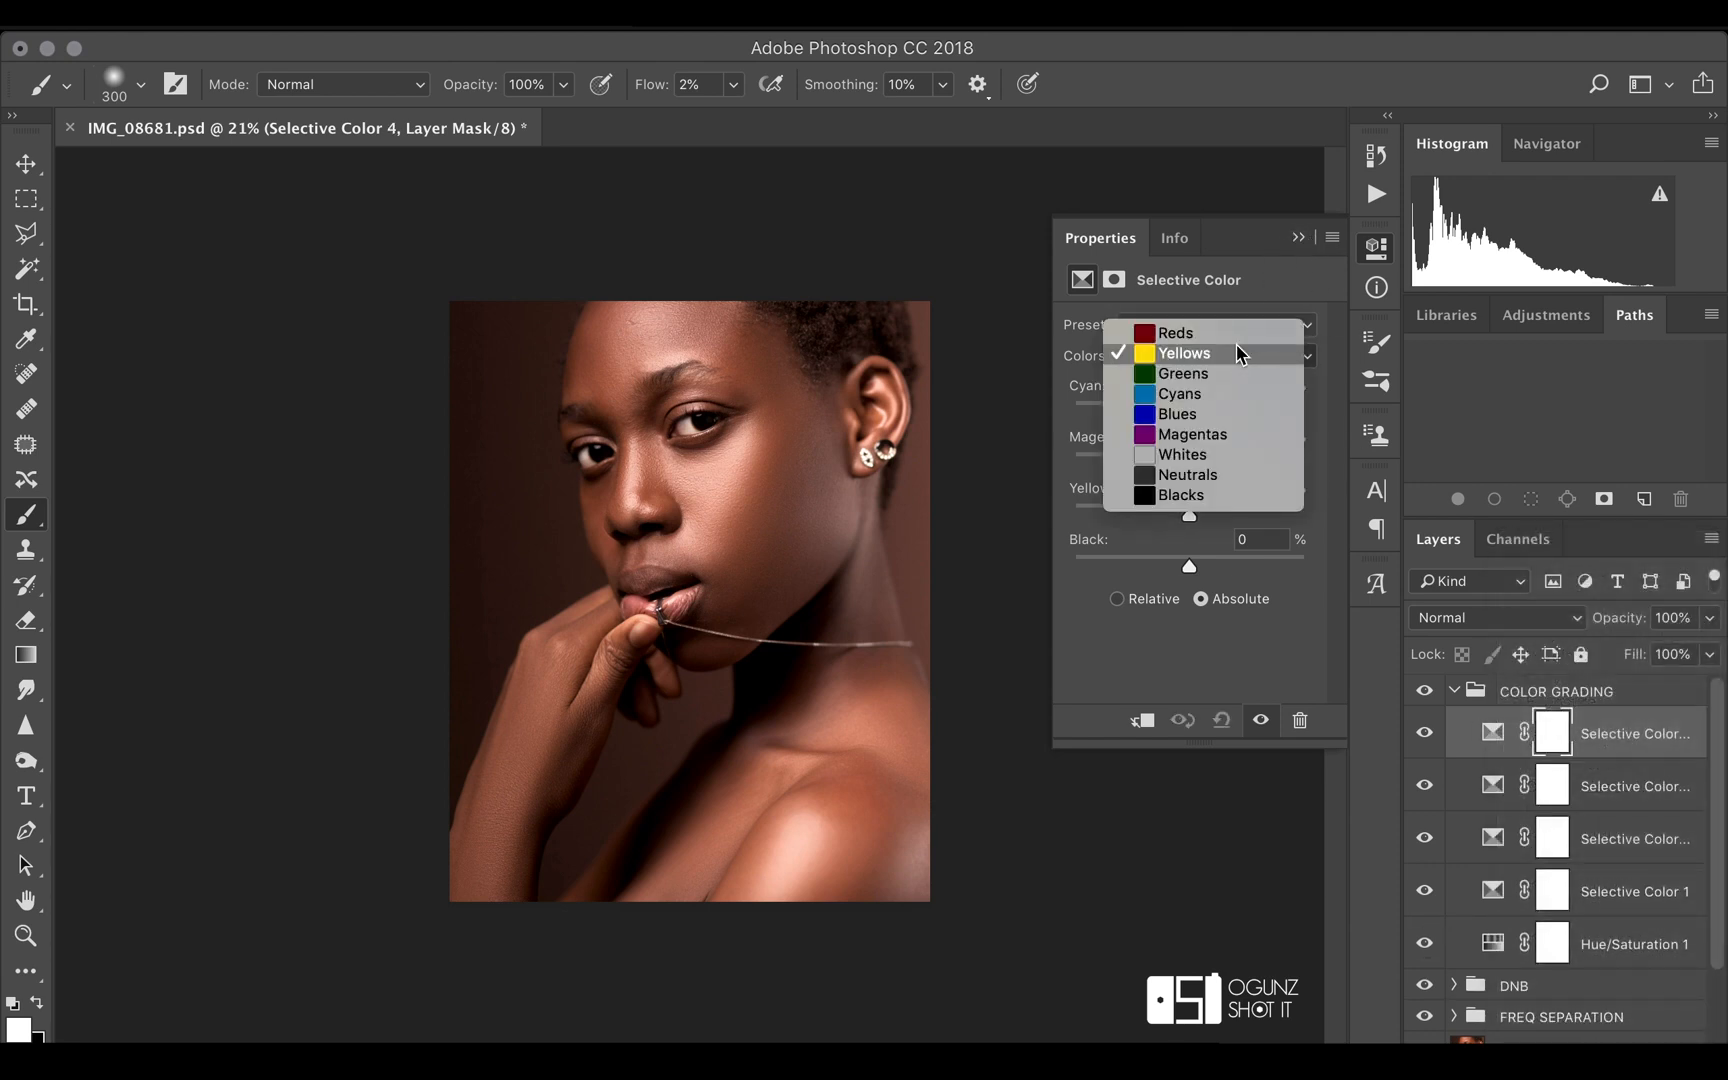
{"action": "left_click", "coordinate": [1165, 336]}
{"action": "mouse_move", "coordinate": [1196, 424]}
{"action": "left_mouse_down"}
{"action": "mouse_move", "coordinate": [1192, 465]}
{"action": "mouse_move", "coordinate": [1193, 415]}
{"action": "left_mouse_up"}
{"action": "left_click_drag", "start_coordinate": [1190, 515], "coordinate": [1213, 566]}
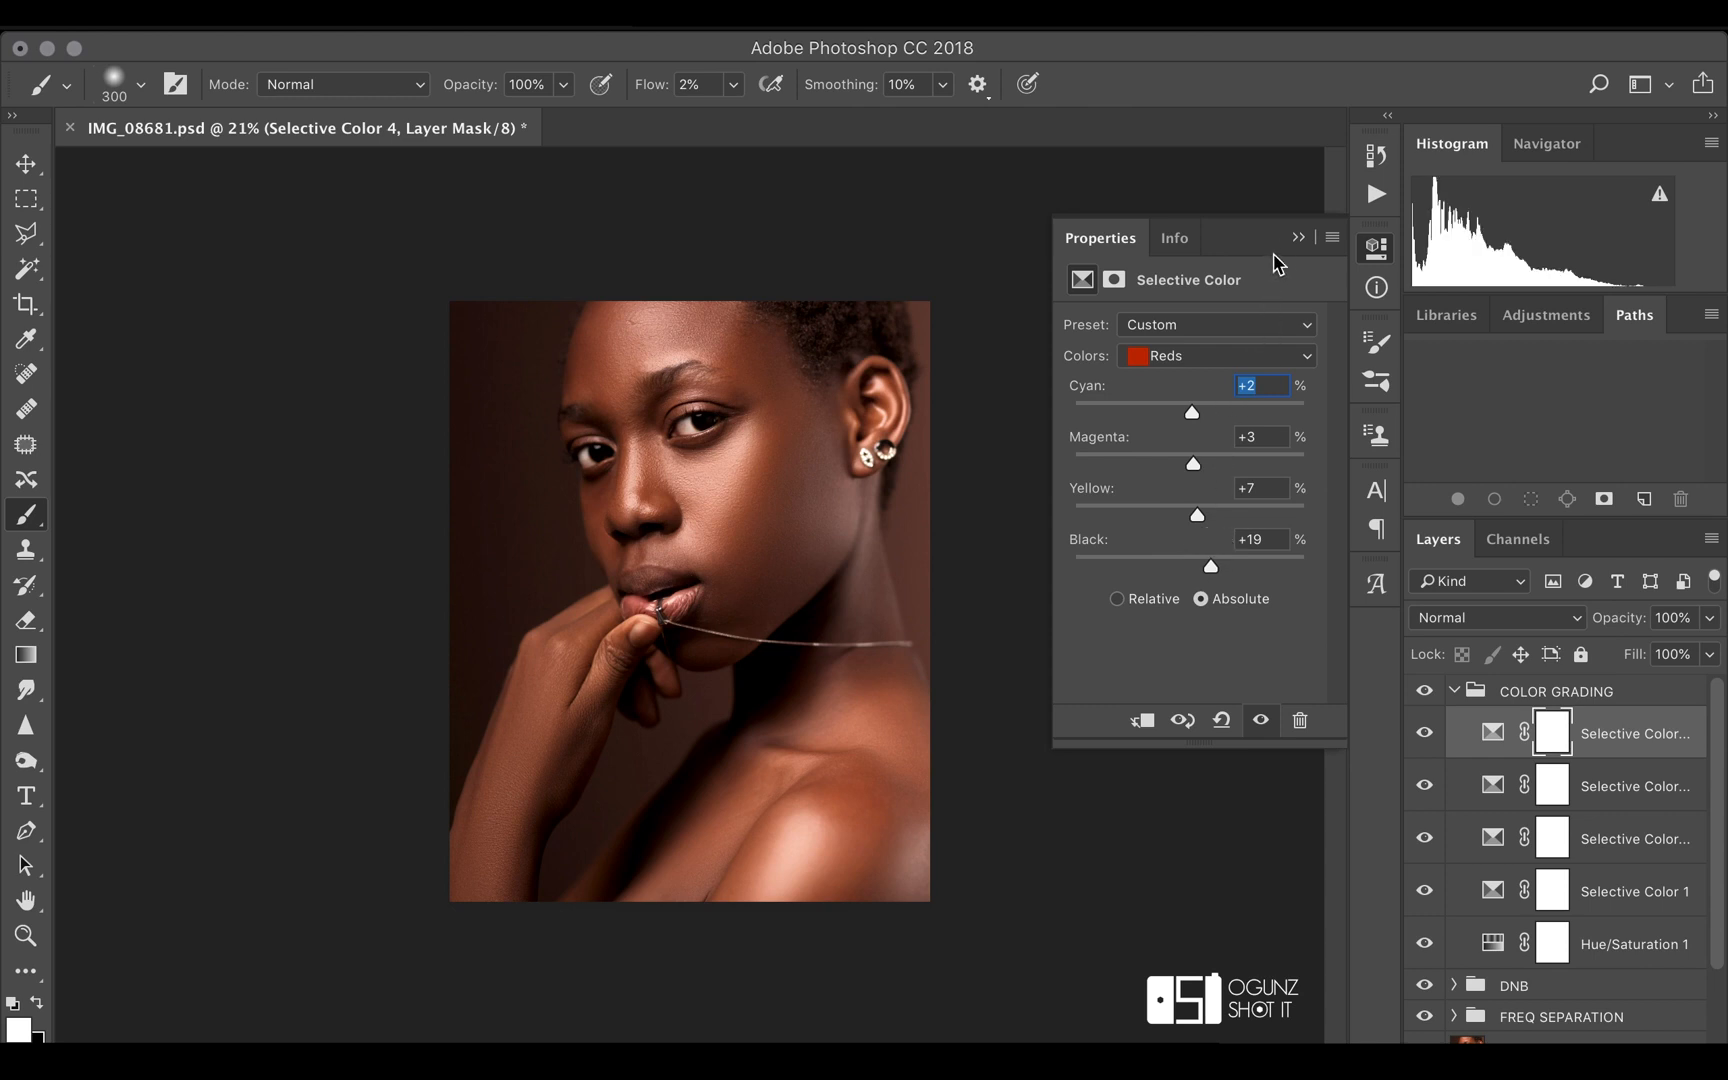
{"action": "left_click", "coordinate": [1297, 238]}
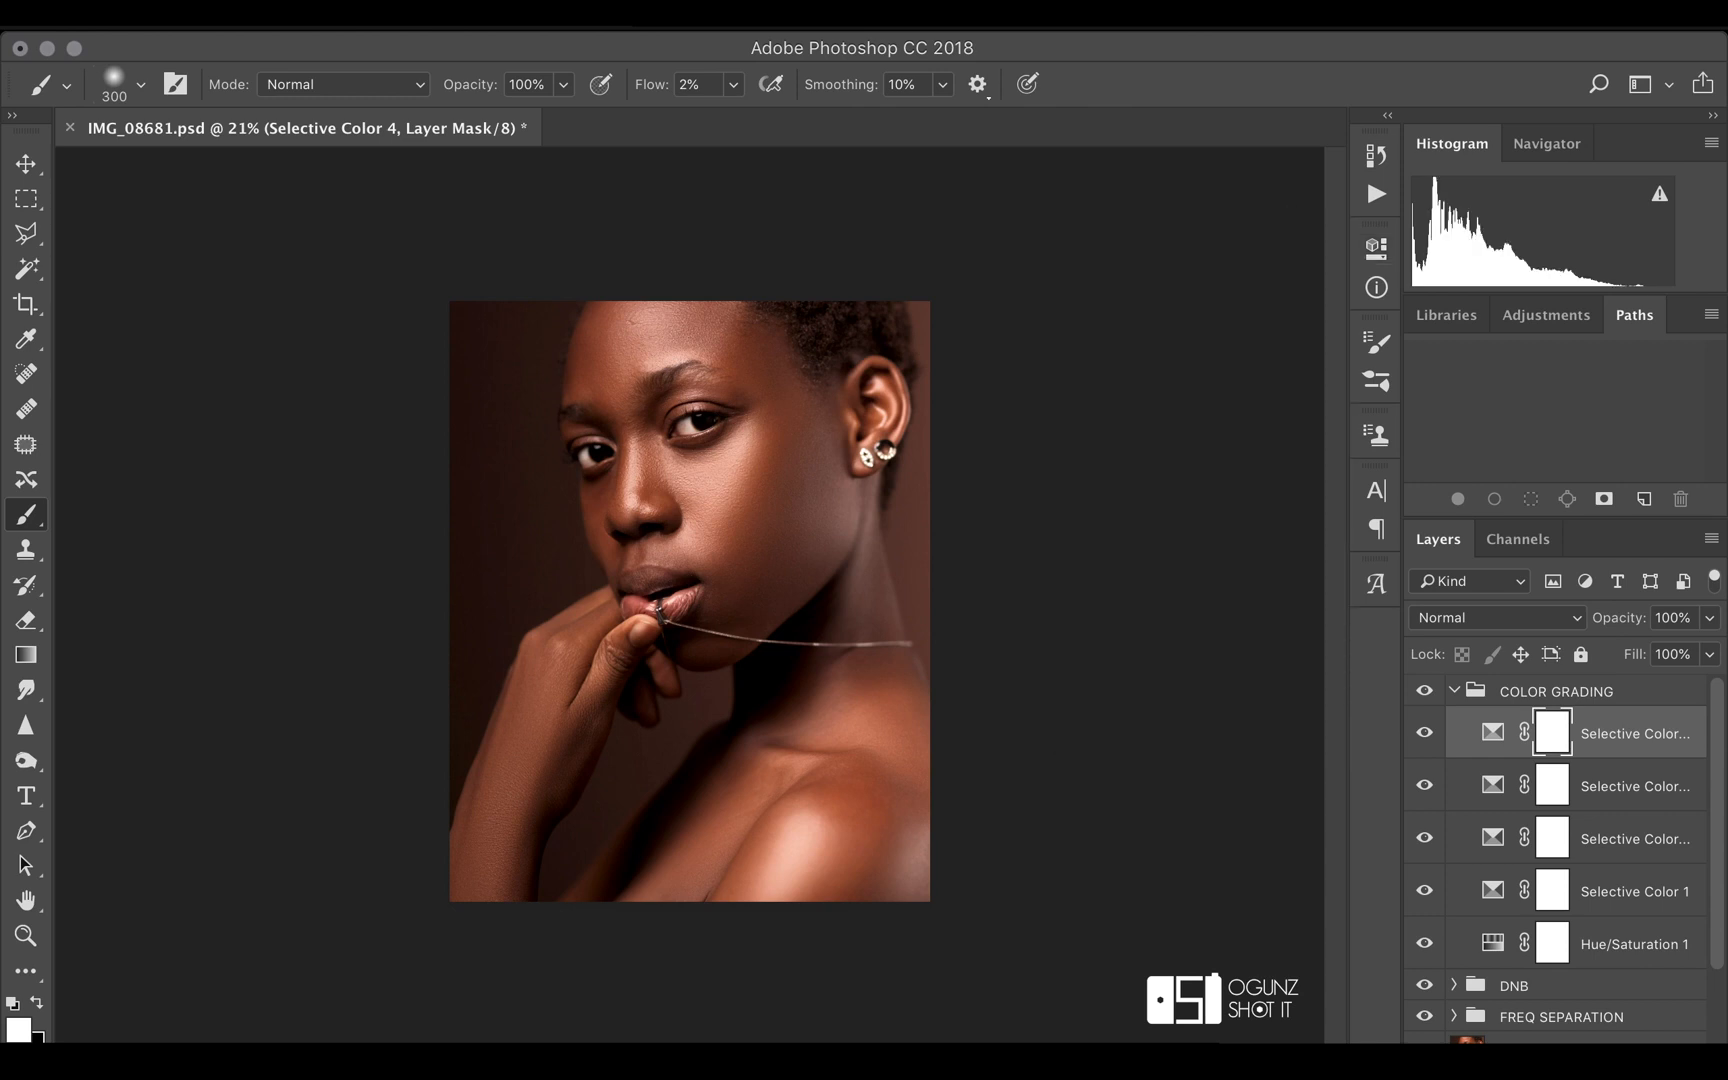
Add a fifth Selective Color layer with Reds at cyan +10, magenta +2, yellow +2, and compare the COLOR GRADING group off and on
{"action": "left_click", "coordinate": [1585, 1040]}
{"action": "left_click", "coordinate": [1612, 1012]}
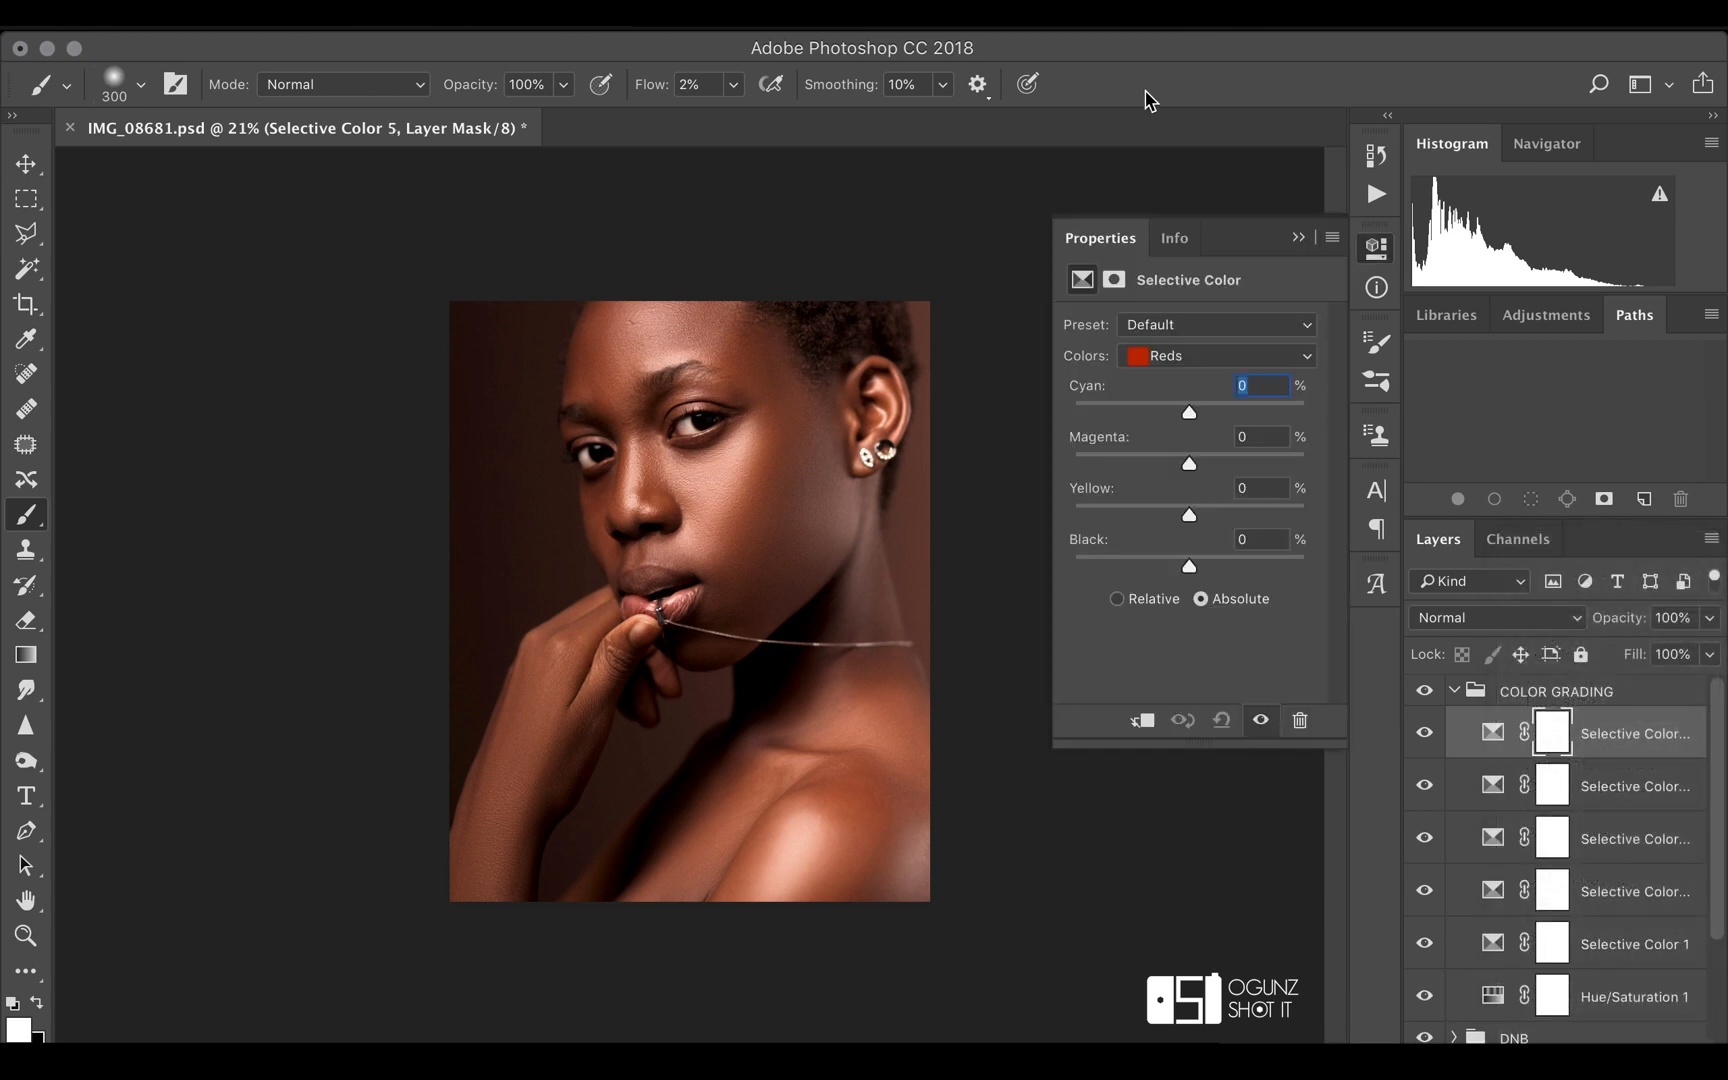
{"action": "left_click_drag", "start_coordinate": [1190, 418], "coordinate": [1192, 518]}
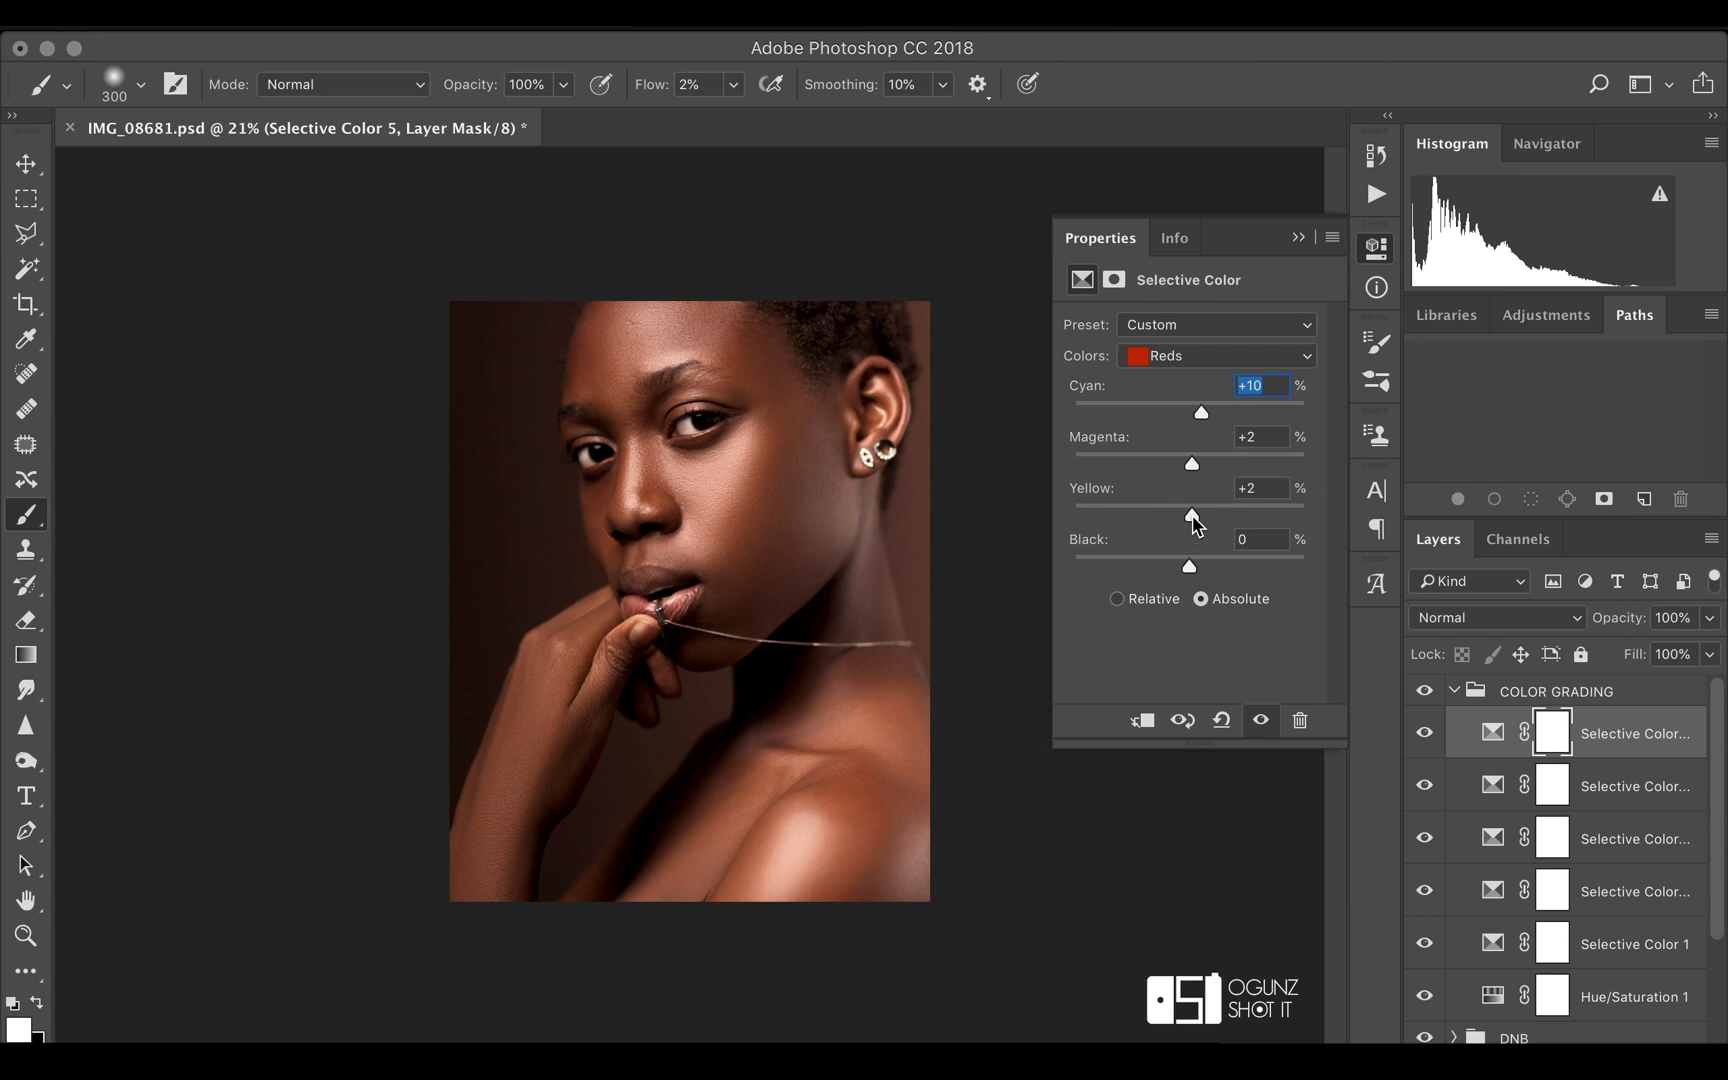
{"action": "left_click", "coordinate": [1424, 692]}
{"action": "left_click", "coordinate": [1424, 692]}
Add a sixth Selective Color layer and set its Yellows to cyan +9, magenta +5 and yellow +7
{"action": "left_click", "coordinate": [1585, 1041]}
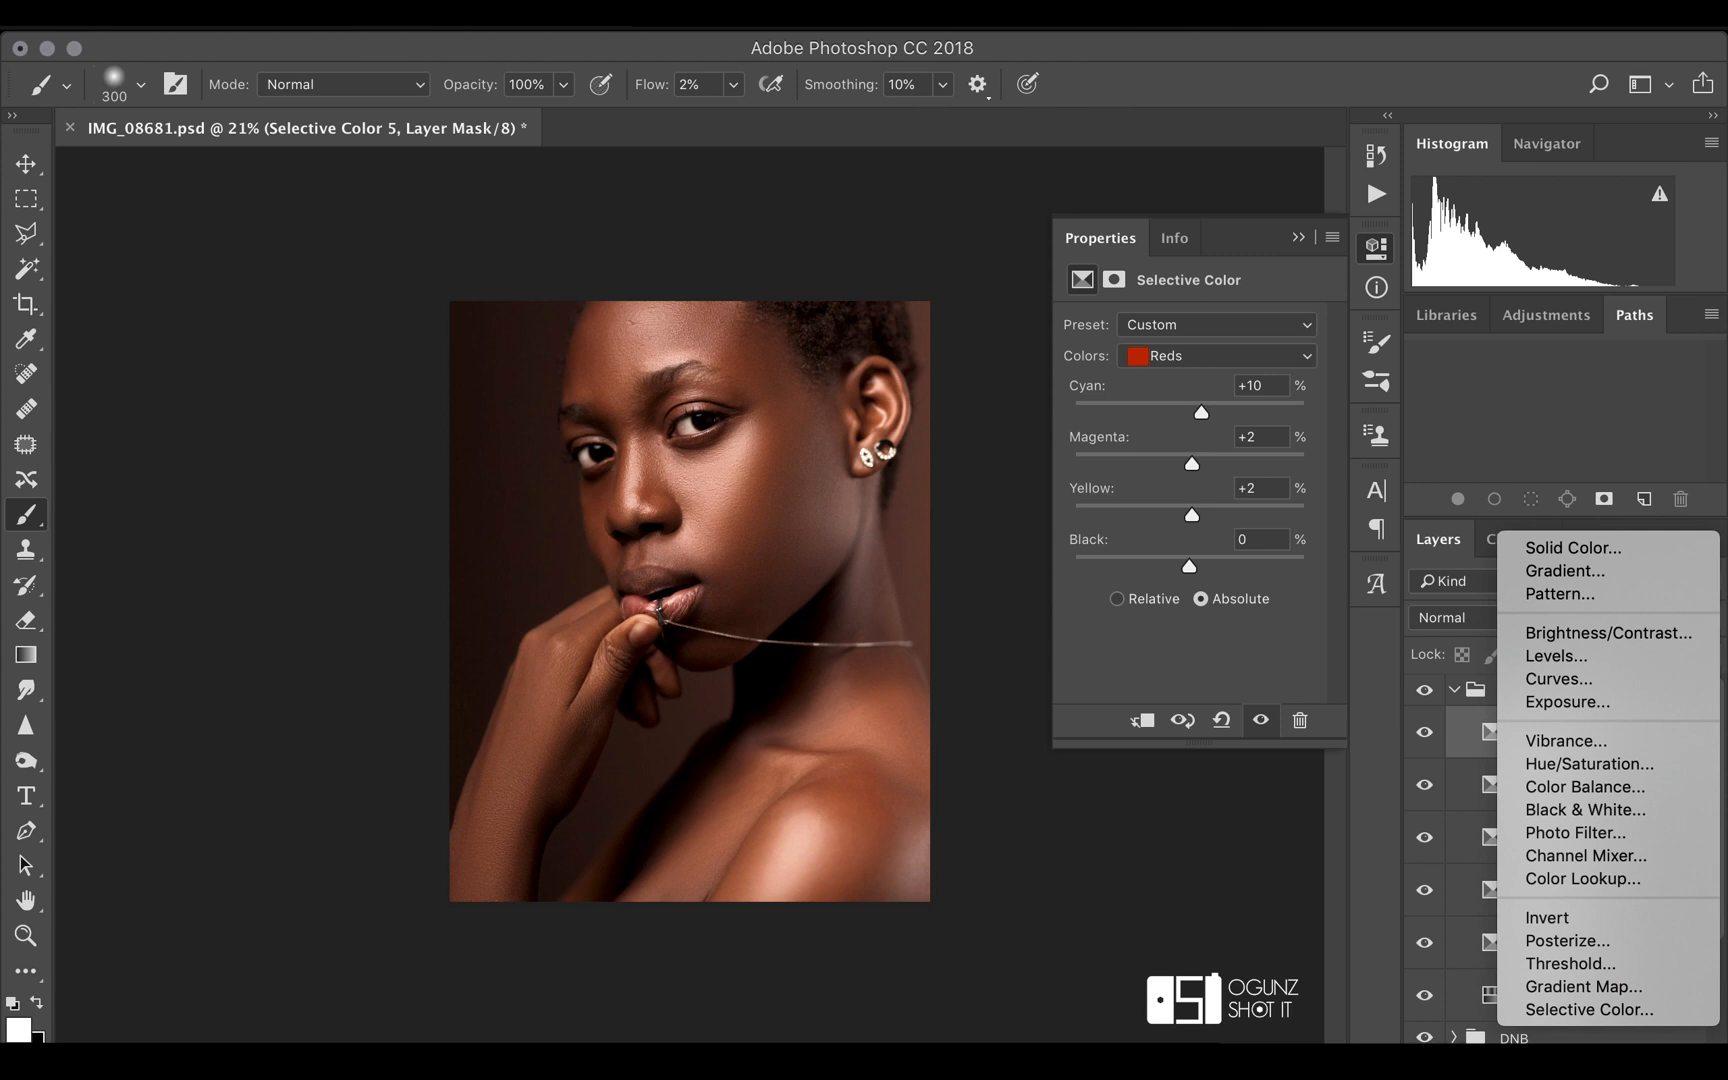
{"action": "left_click", "coordinate": [1600, 1015]}
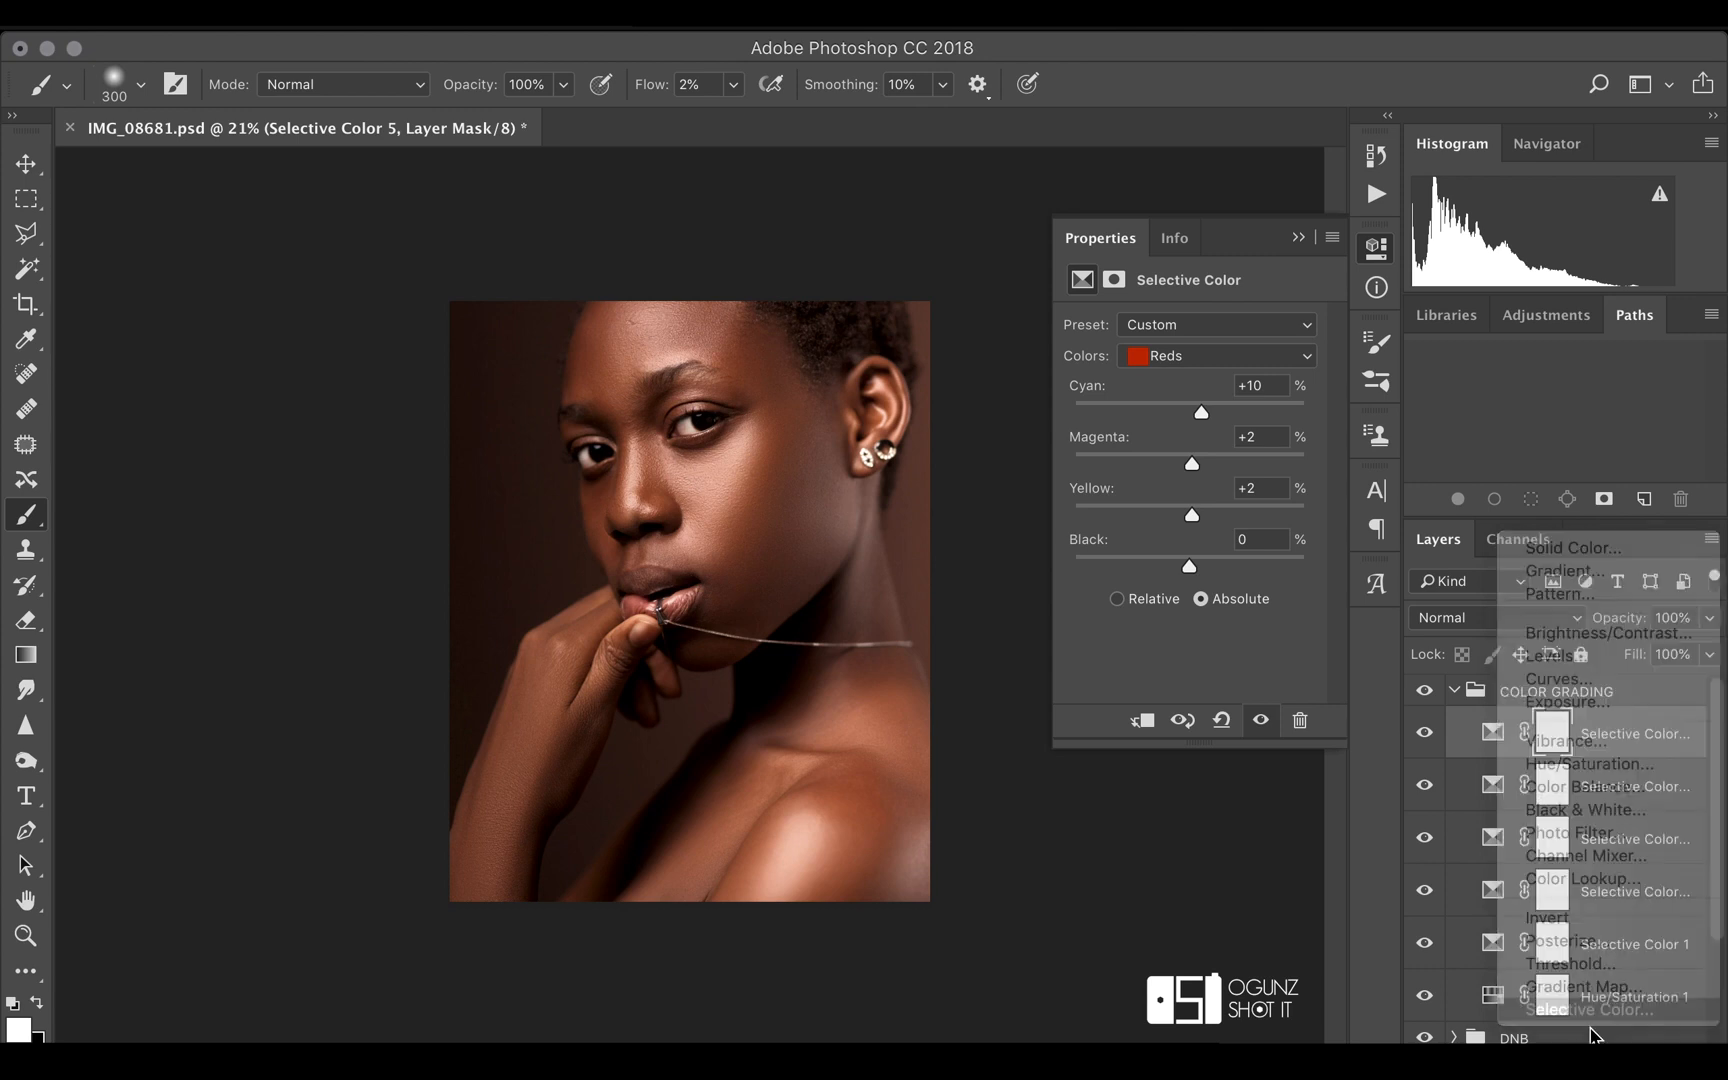
{"action": "left_click", "coordinate": [1160, 357]}
{"action": "left_click", "coordinate": [1157, 376]}
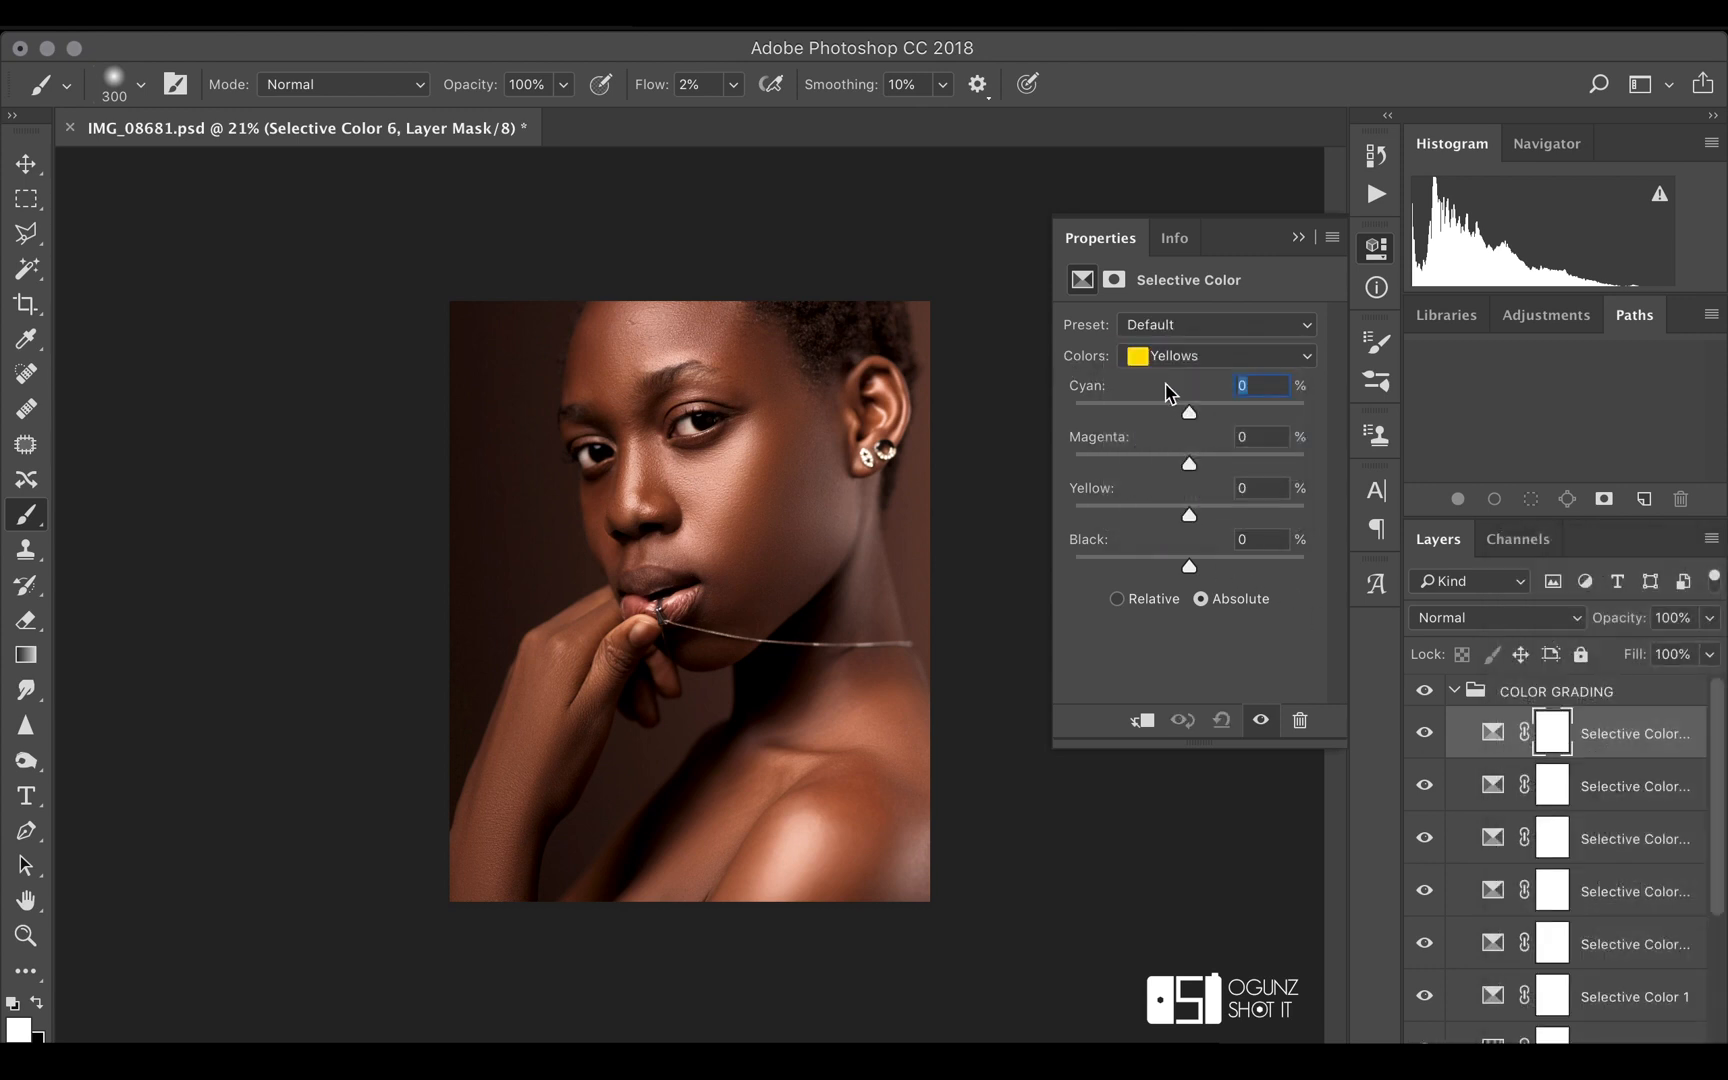
{"action": "left_click", "coordinate": [1189, 413]}
{"action": "mouse_move", "coordinate": [1194, 418]}
{"action": "left_mouse_down"}
{"action": "mouse_move", "coordinate": [1179, 420]}
{"action": "mouse_move", "coordinate": [1212, 418]}
{"action": "left_mouse_up"}
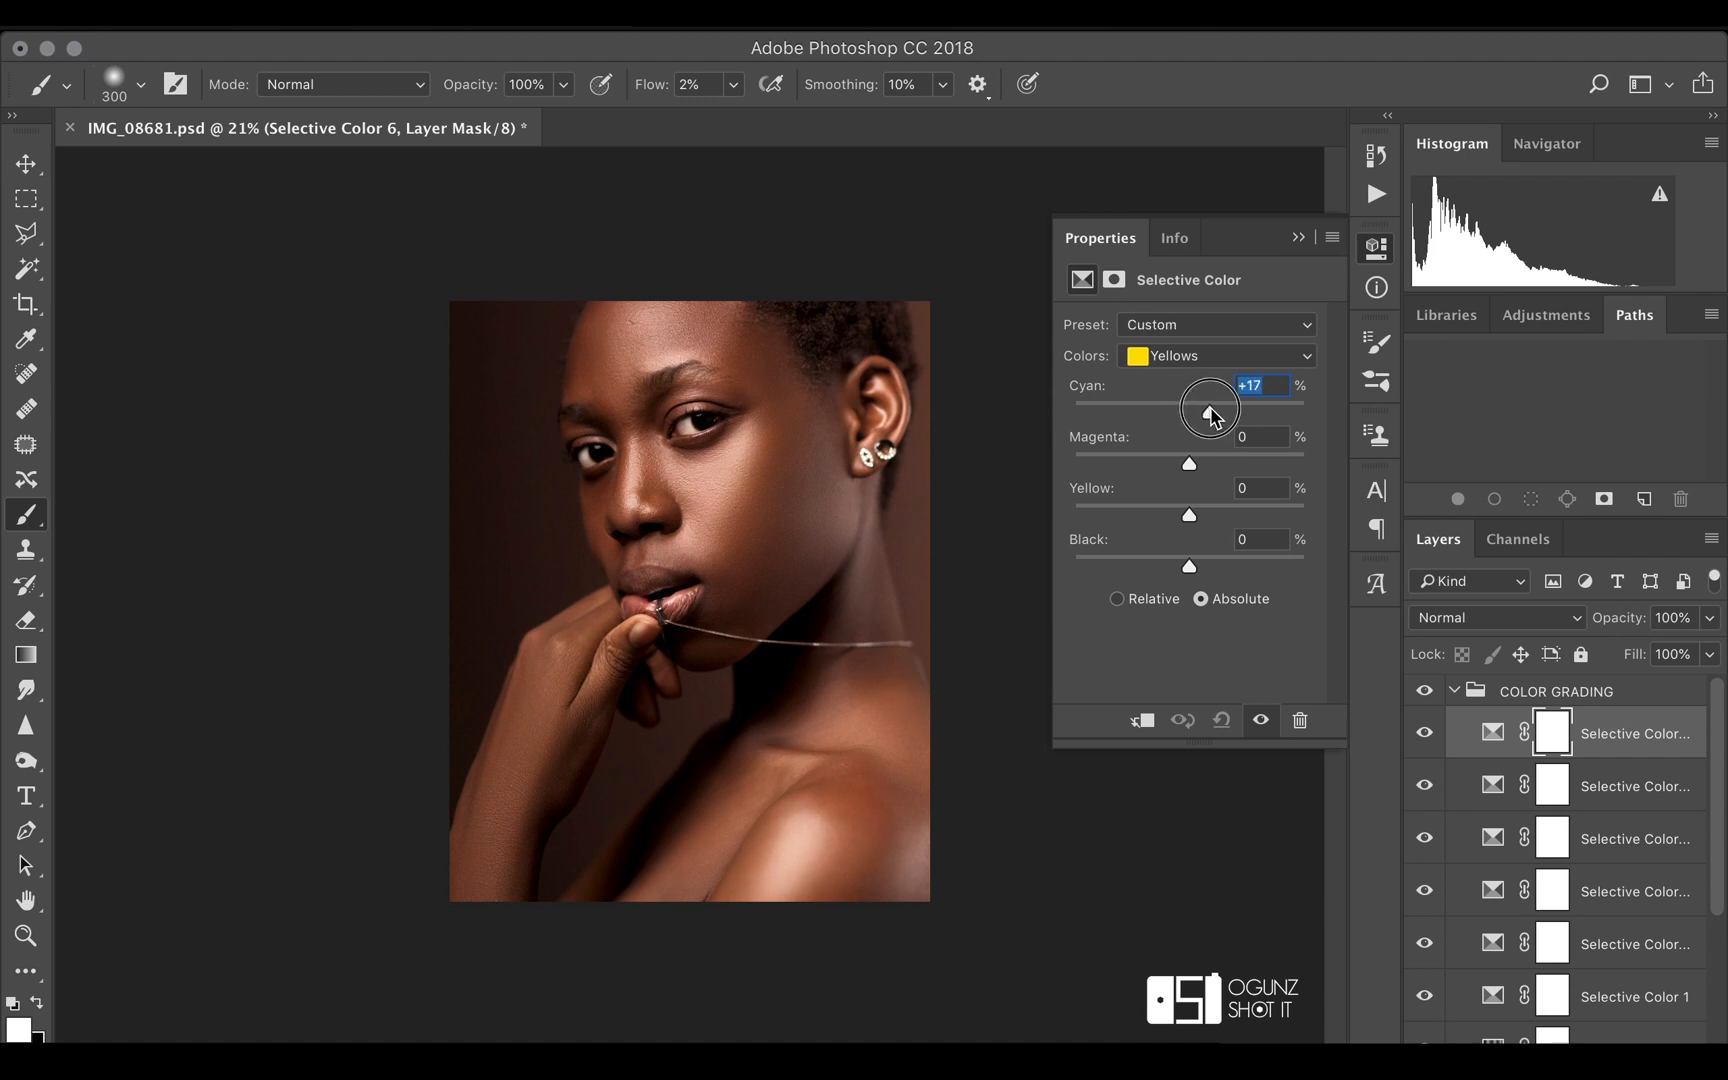
{"action": "left_click_drag", "start_coordinate": [1212, 418], "coordinate": [1200, 526]}
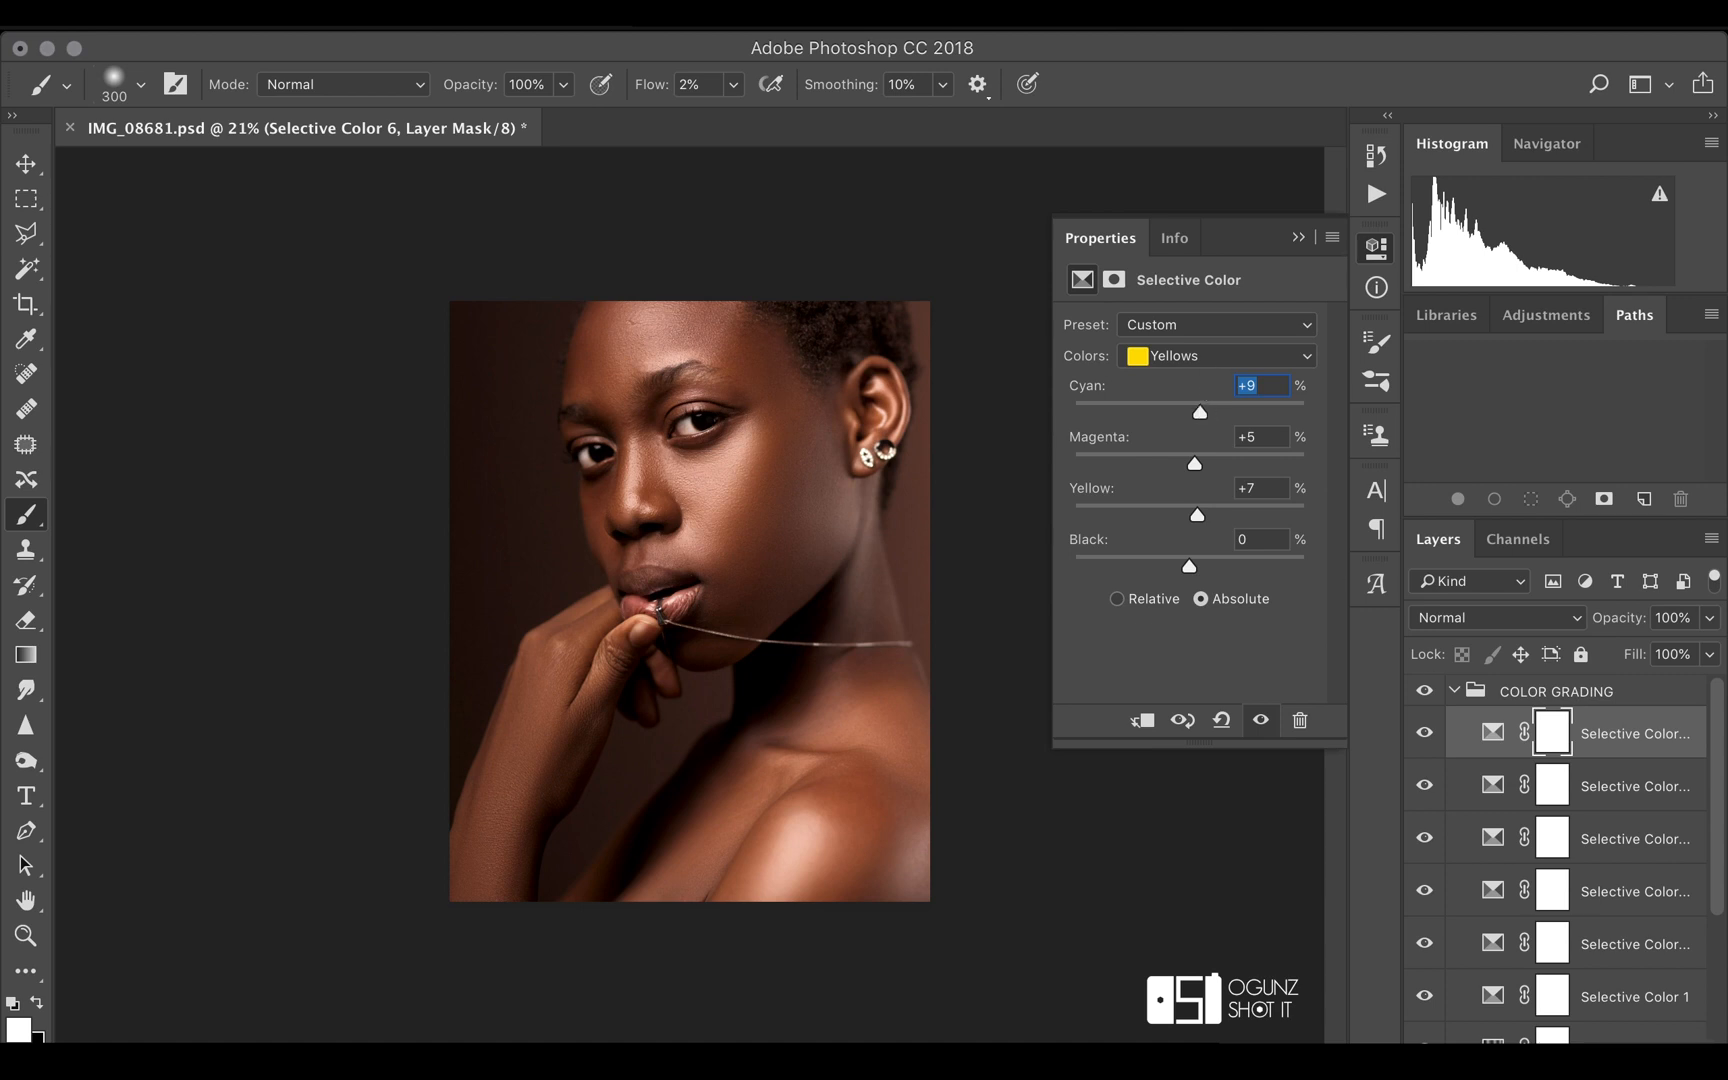
Add a seventh Selective Color layer and set its Reds to cyan +8, magenta +1, yellow +3 and black +9
{"action": "left_click", "coordinate": [1586, 1050]}
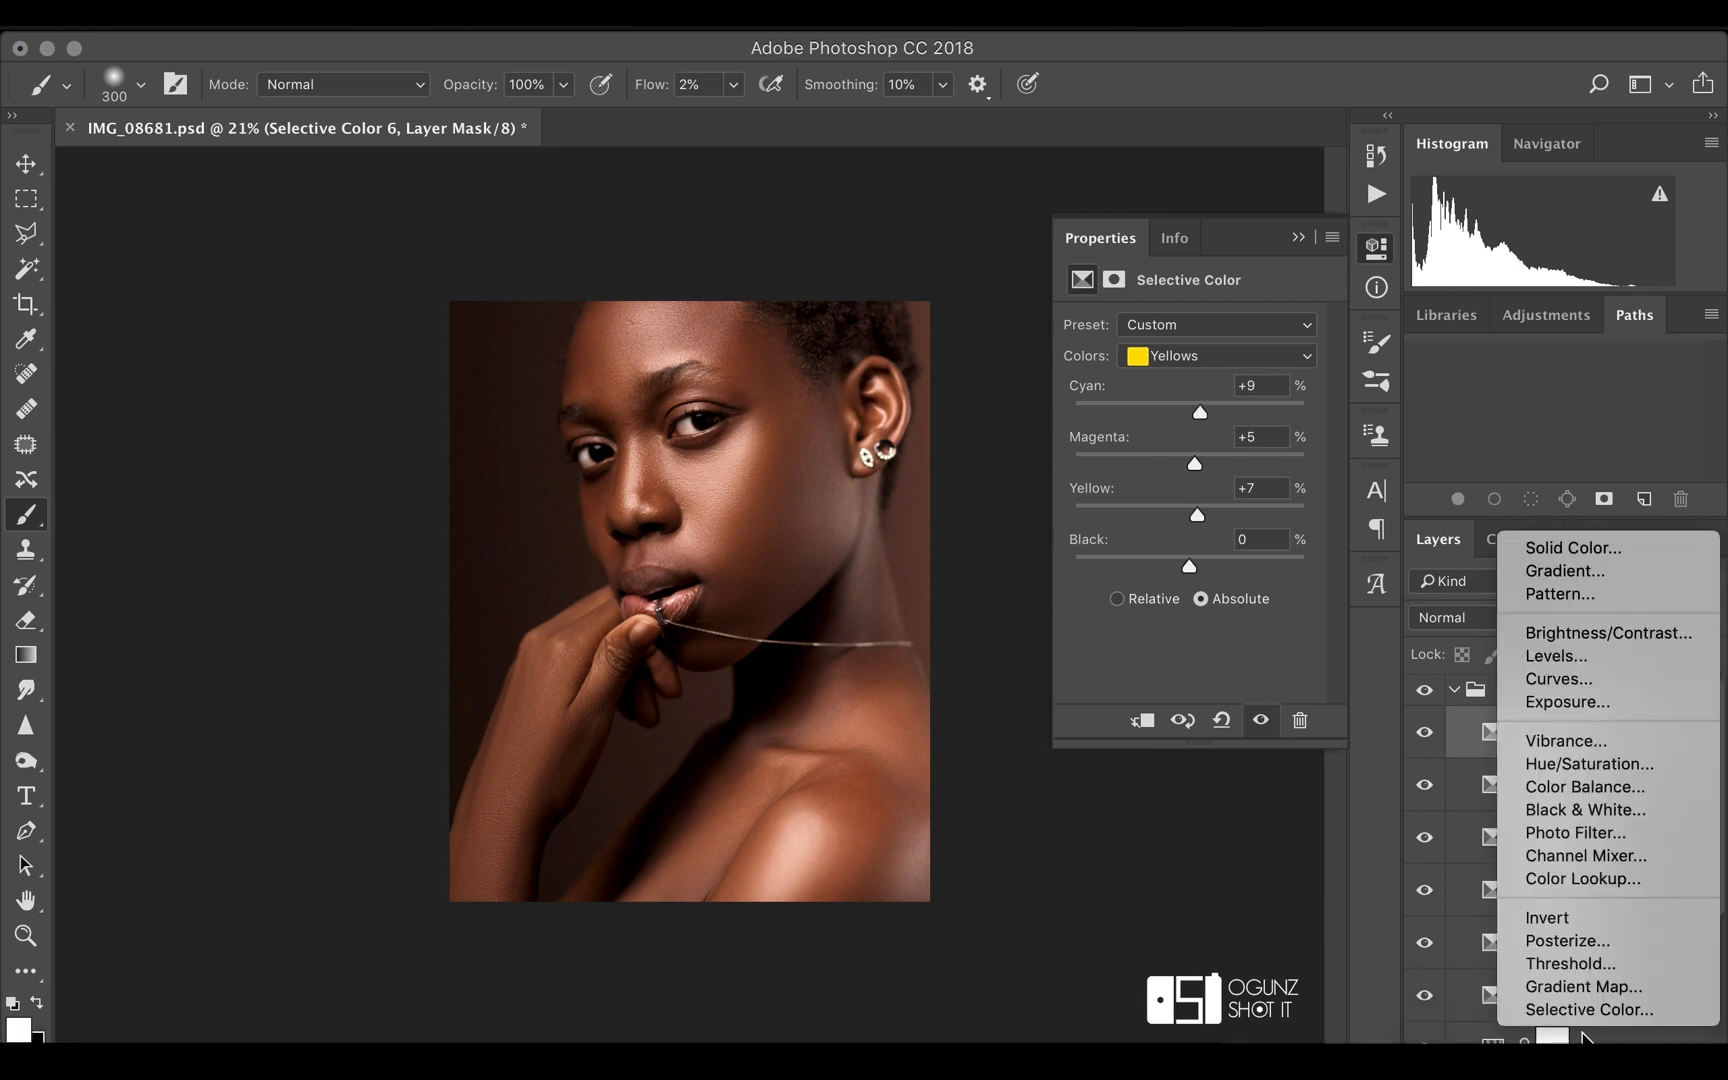
{"action": "left_click", "coordinate": [1588, 1032]}
{"action": "scroll", "coordinate": [1545, 906], "scroll_direction": "down", "scroll_amount": 1}
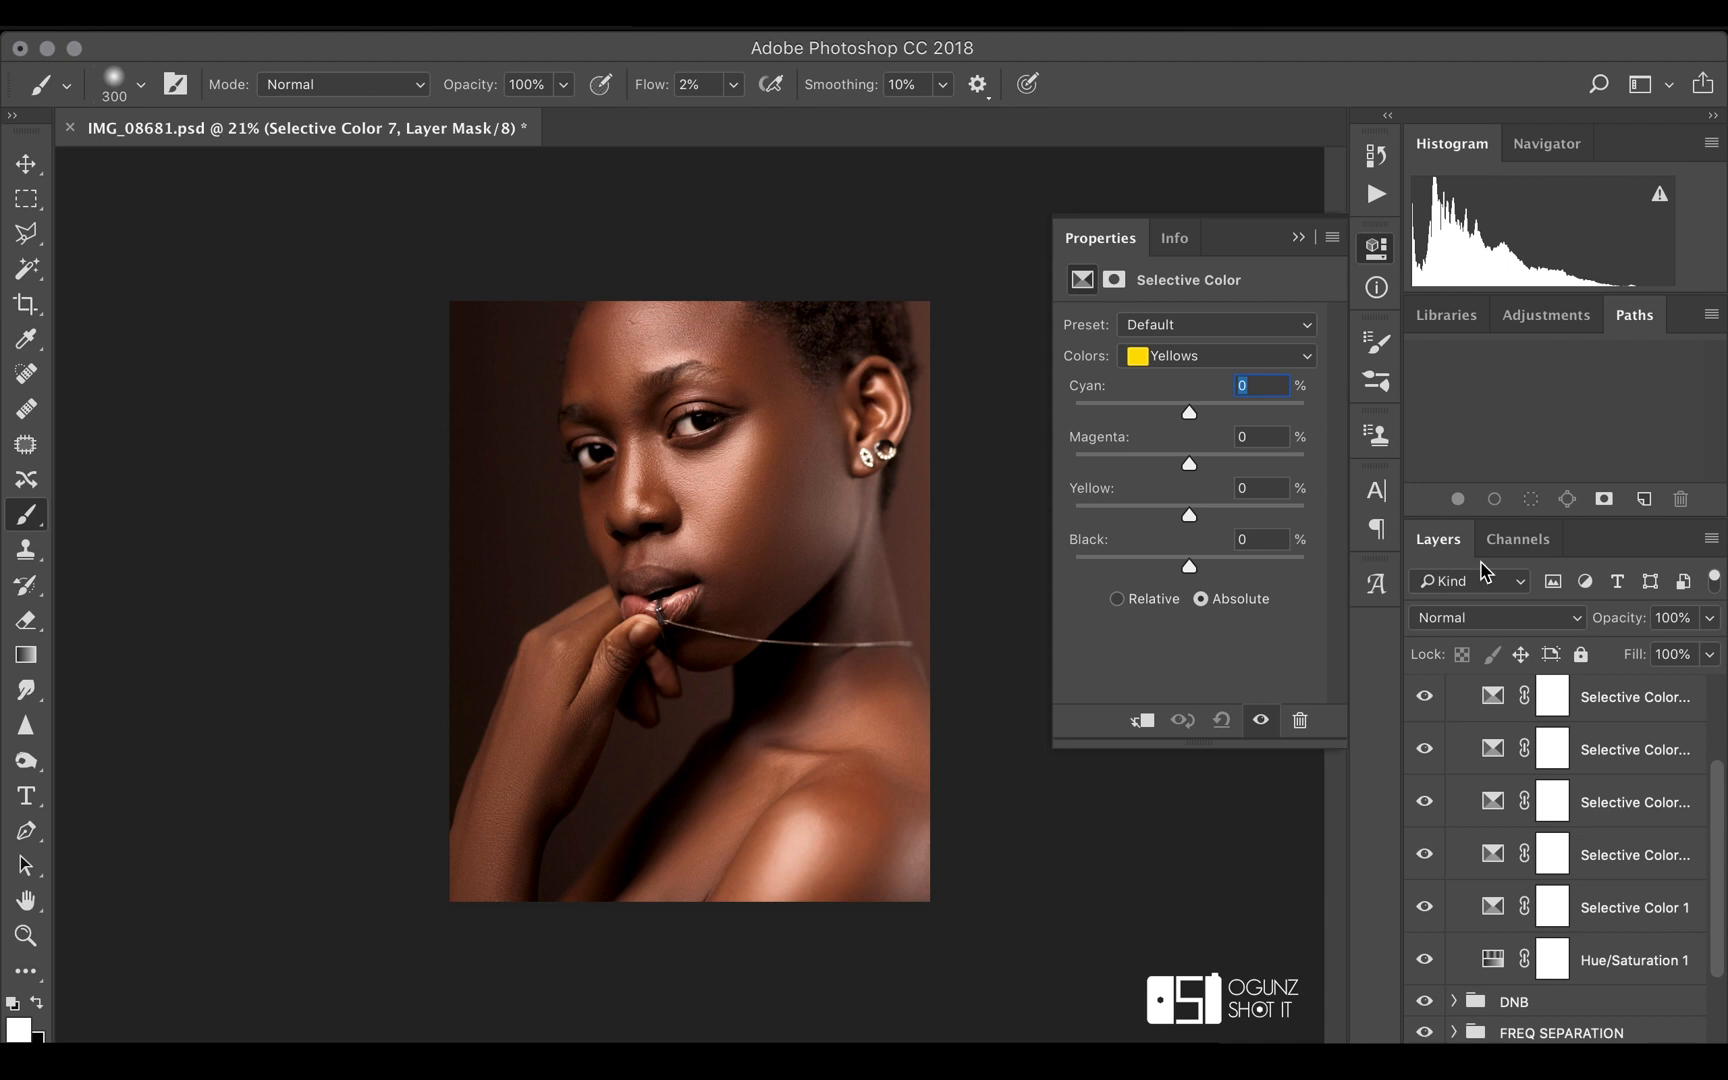
{"action": "left_click", "coordinate": [1196, 357]}
{"action": "left_click", "coordinate": [1185, 338]}
{"action": "left_click_drag", "start_coordinate": [1189, 410], "coordinate": [1201, 418]}
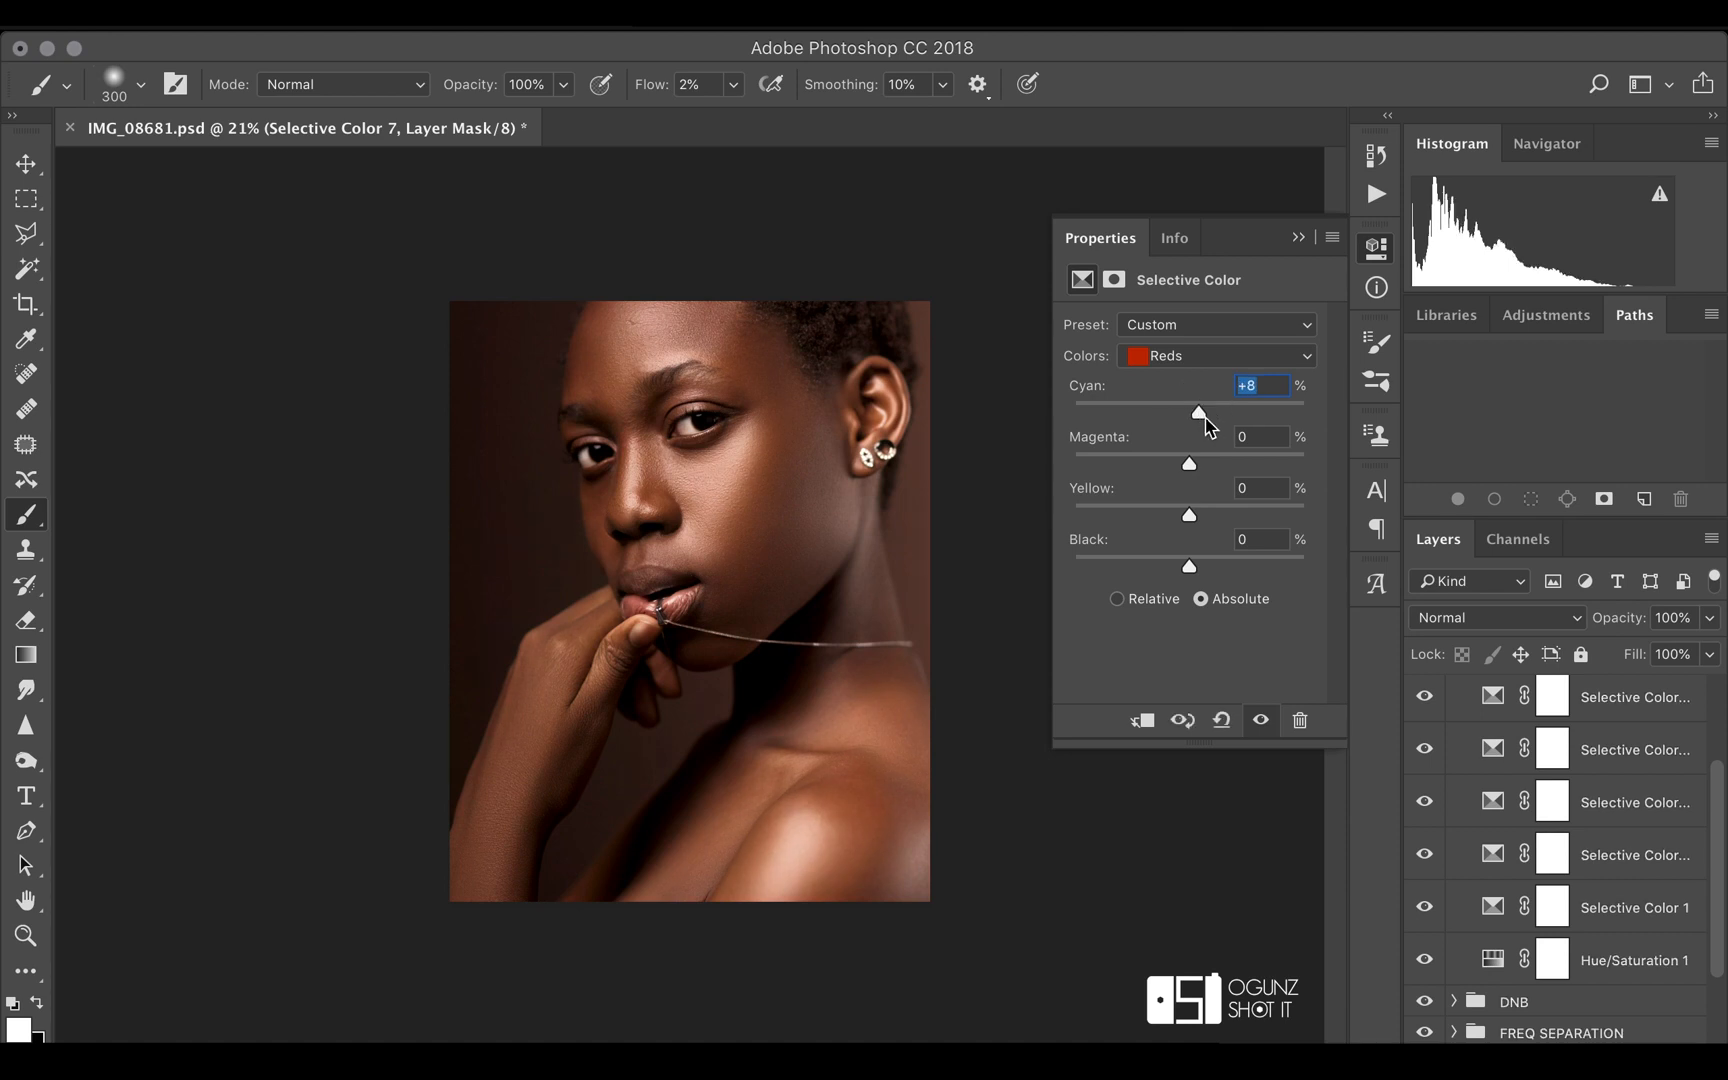
{"action": "left_click", "coordinate": [1190, 466]}
{"action": "left_click_drag", "start_coordinate": [1189, 465], "coordinate": [1193, 468]}
{"action": "left_click_drag", "start_coordinate": [1195, 470], "coordinate": [1201, 568]}
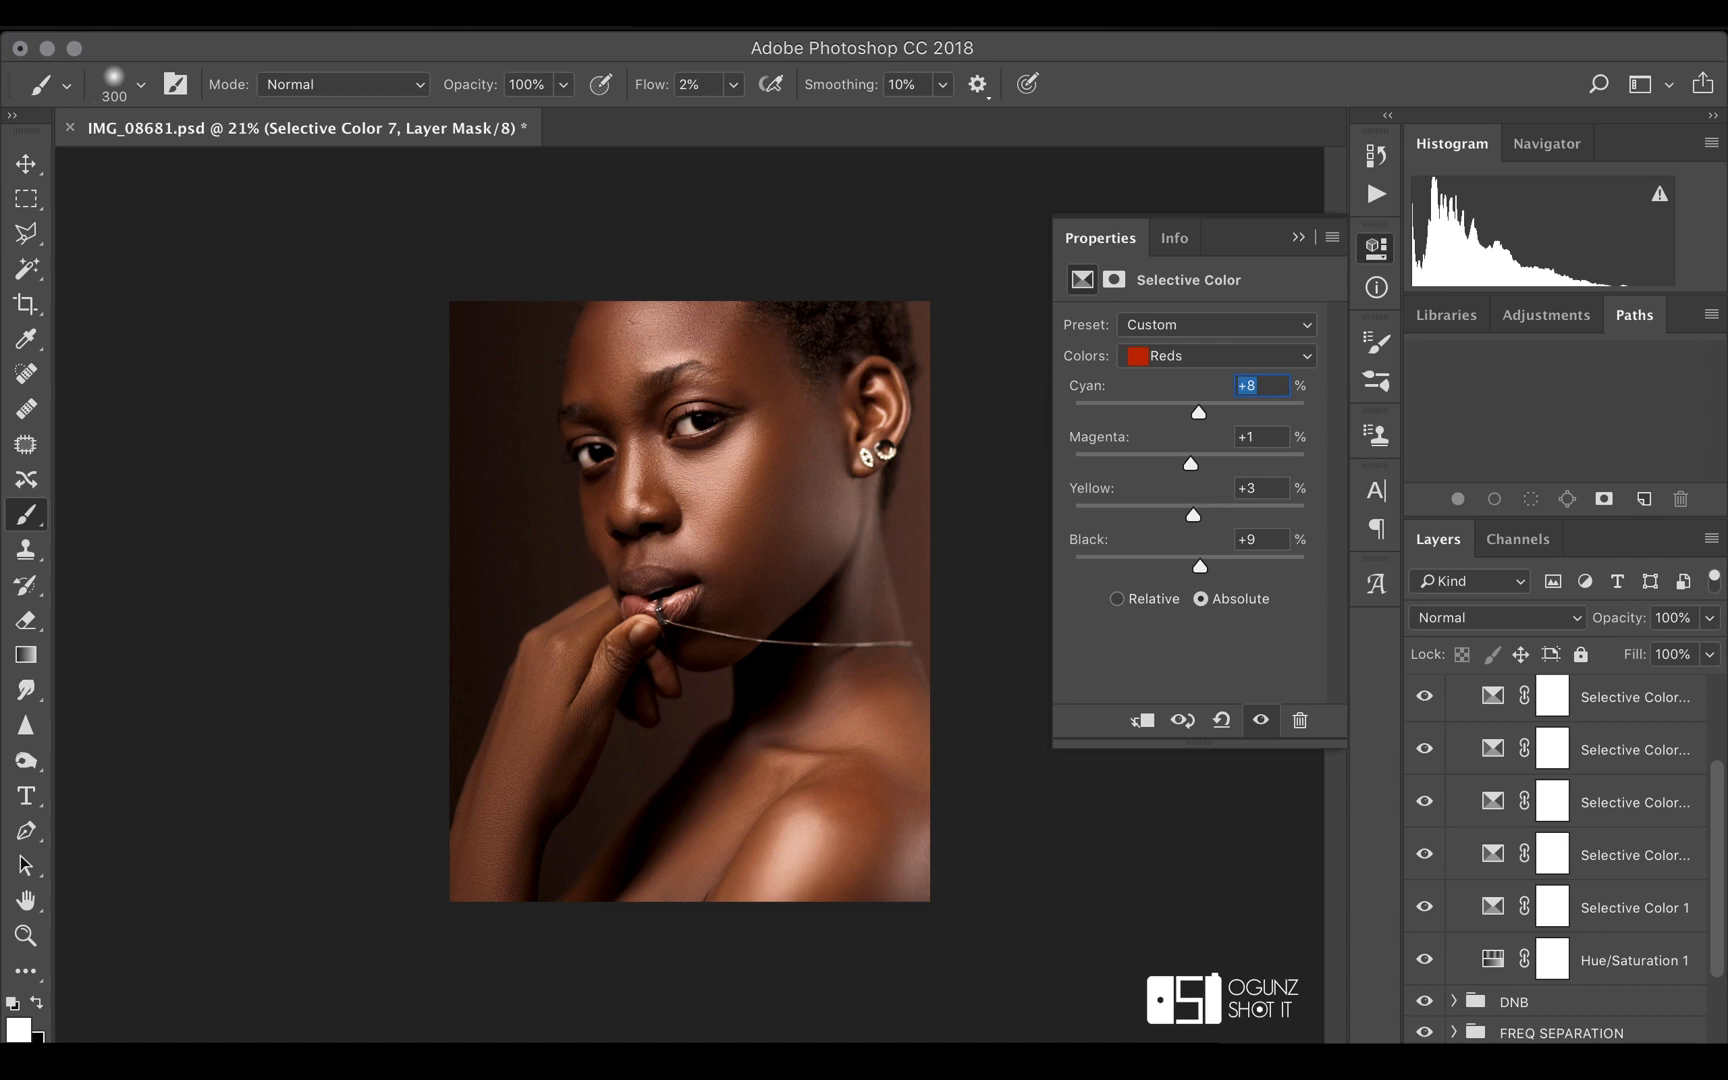
Add an eighth Selective Color layer and set its Reds to cyan +7, magenta +5, yellow -3 and black +5
{"action": "left_click", "coordinate": [1585, 1038]}
{"action": "left_click", "coordinate": [1587, 1010]}
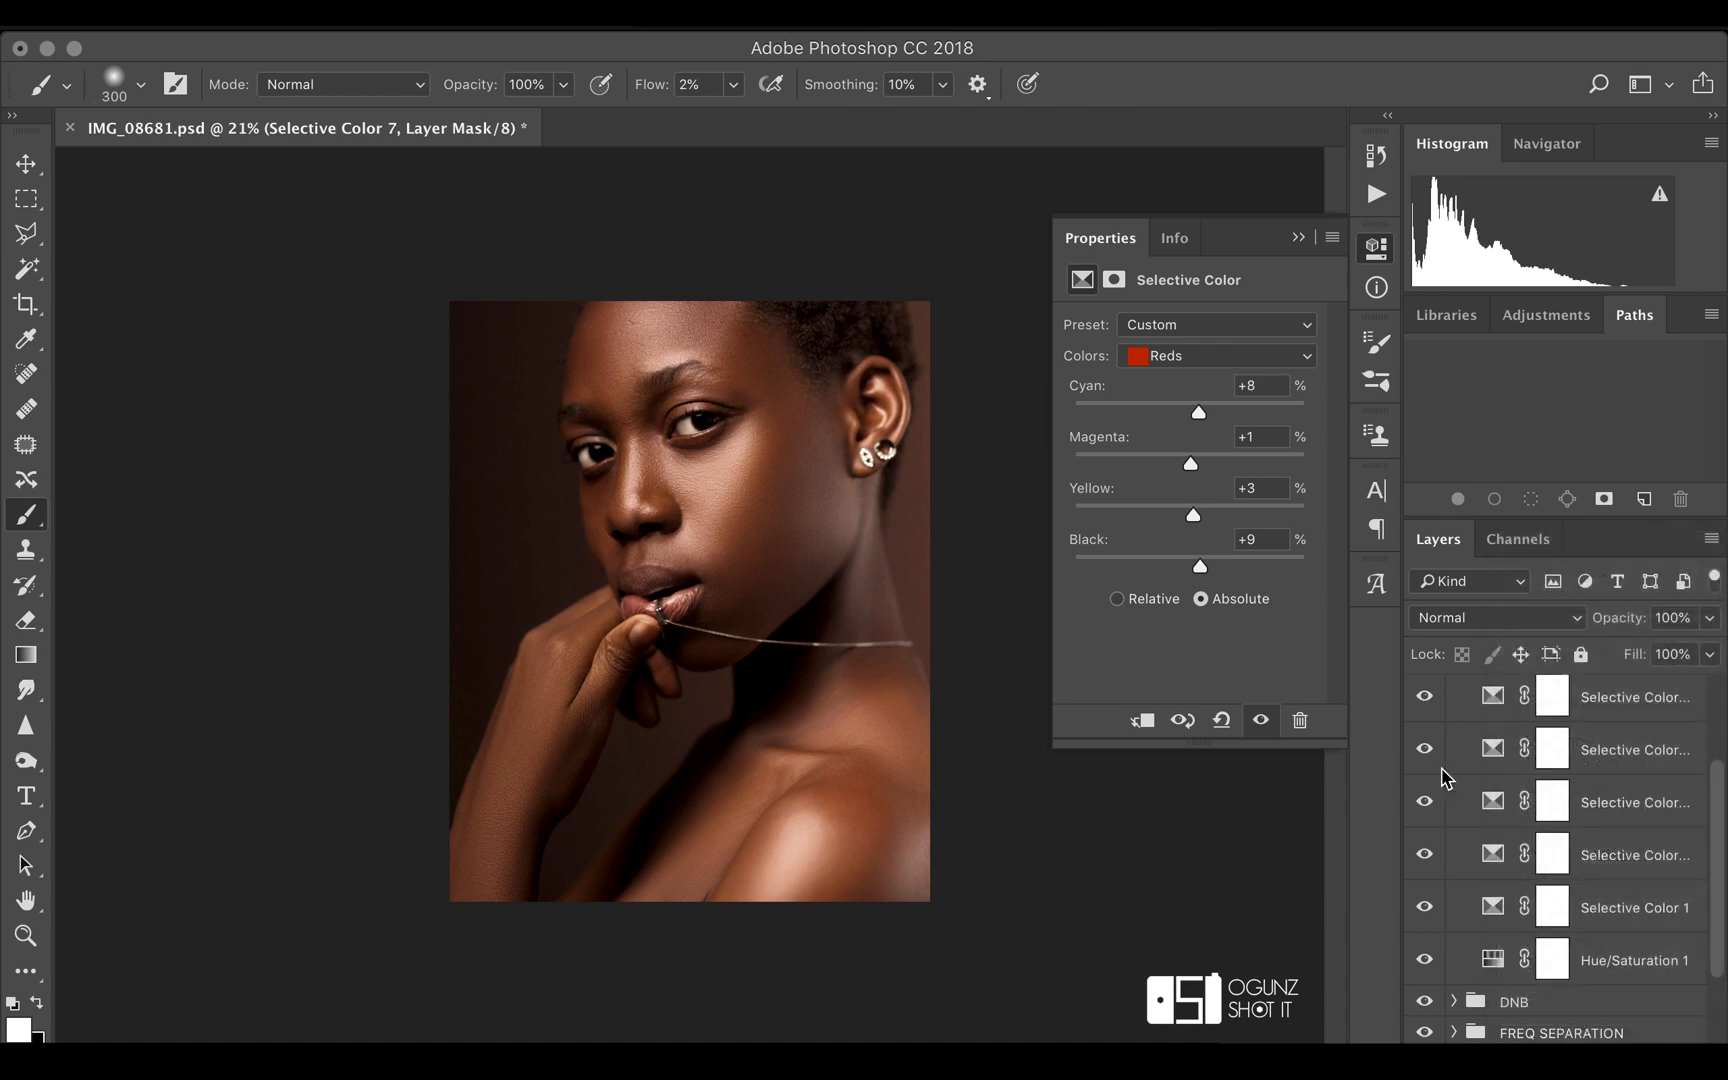
{"action": "left_click_drag", "start_coordinate": [1189, 569], "coordinate": [1196, 570]}
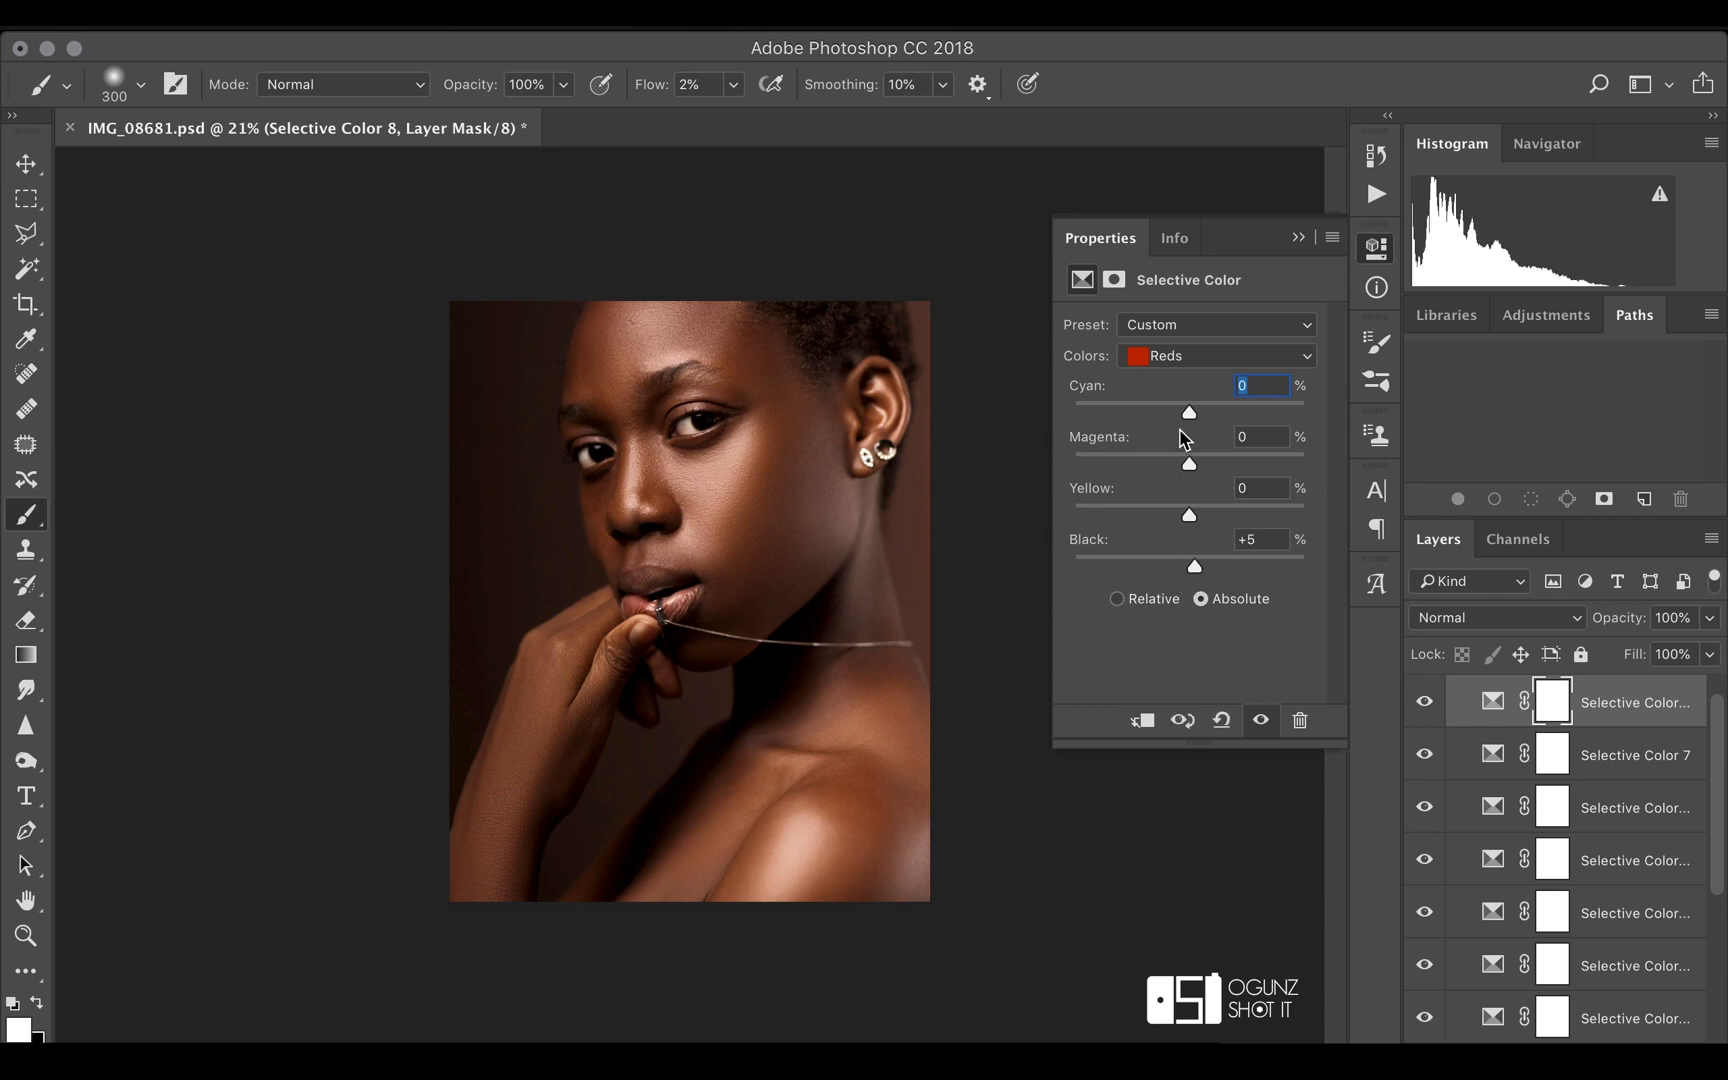
{"action": "left_click_drag", "start_coordinate": [1188, 409], "coordinate": [1200, 520]}
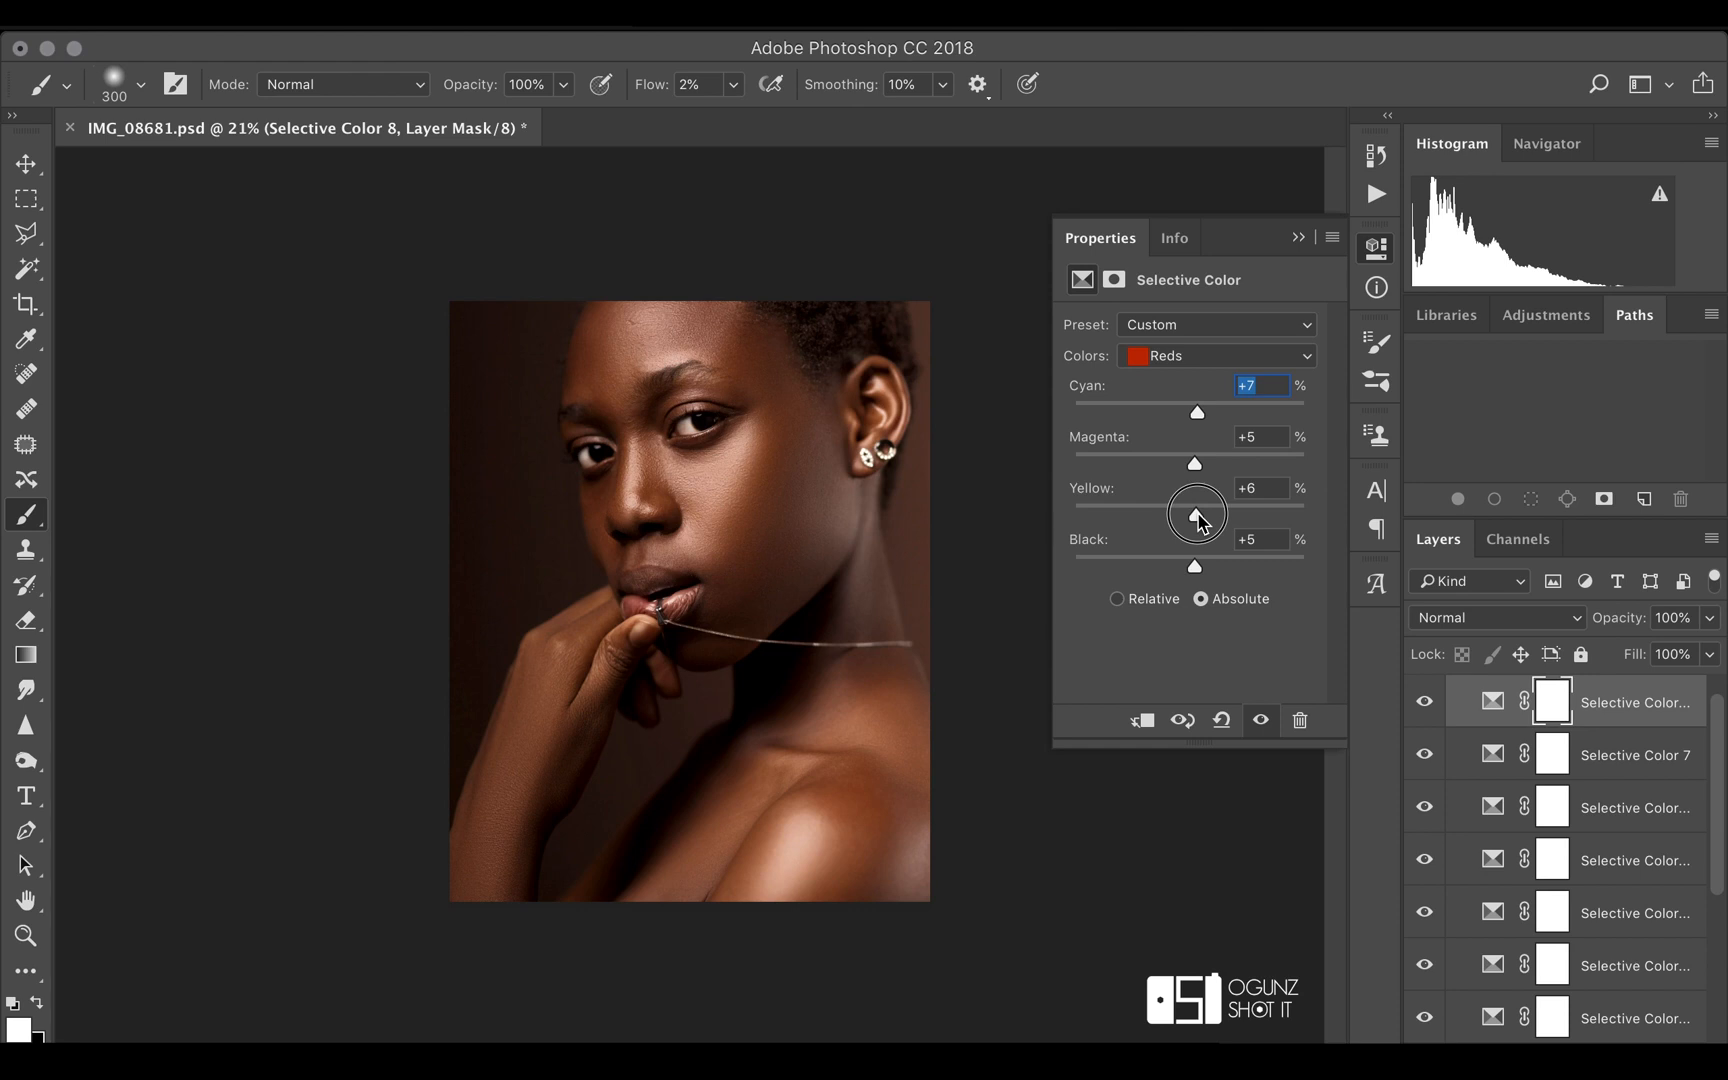
{"action": "left_click_drag", "start_coordinate": [1199, 522], "coordinate": [1186, 526]}
{"action": "mouse_move", "coordinate": [1185, 522]}
{"action": "left_mouse_down"}
{"action": "mouse_move", "coordinate": [1205, 518]}
{"action": "mouse_move", "coordinate": [1184, 520]}
{"action": "left_mouse_up"}
{"action": "left_click_drag", "start_coordinate": [1184, 520], "coordinate": [1188, 518]}
Add a ninth Selective Color layer and set its Yellows to cyan +6, magenta +1, yellow -23 and black +7
{"action": "left_click", "coordinate": [1568, 1056]}
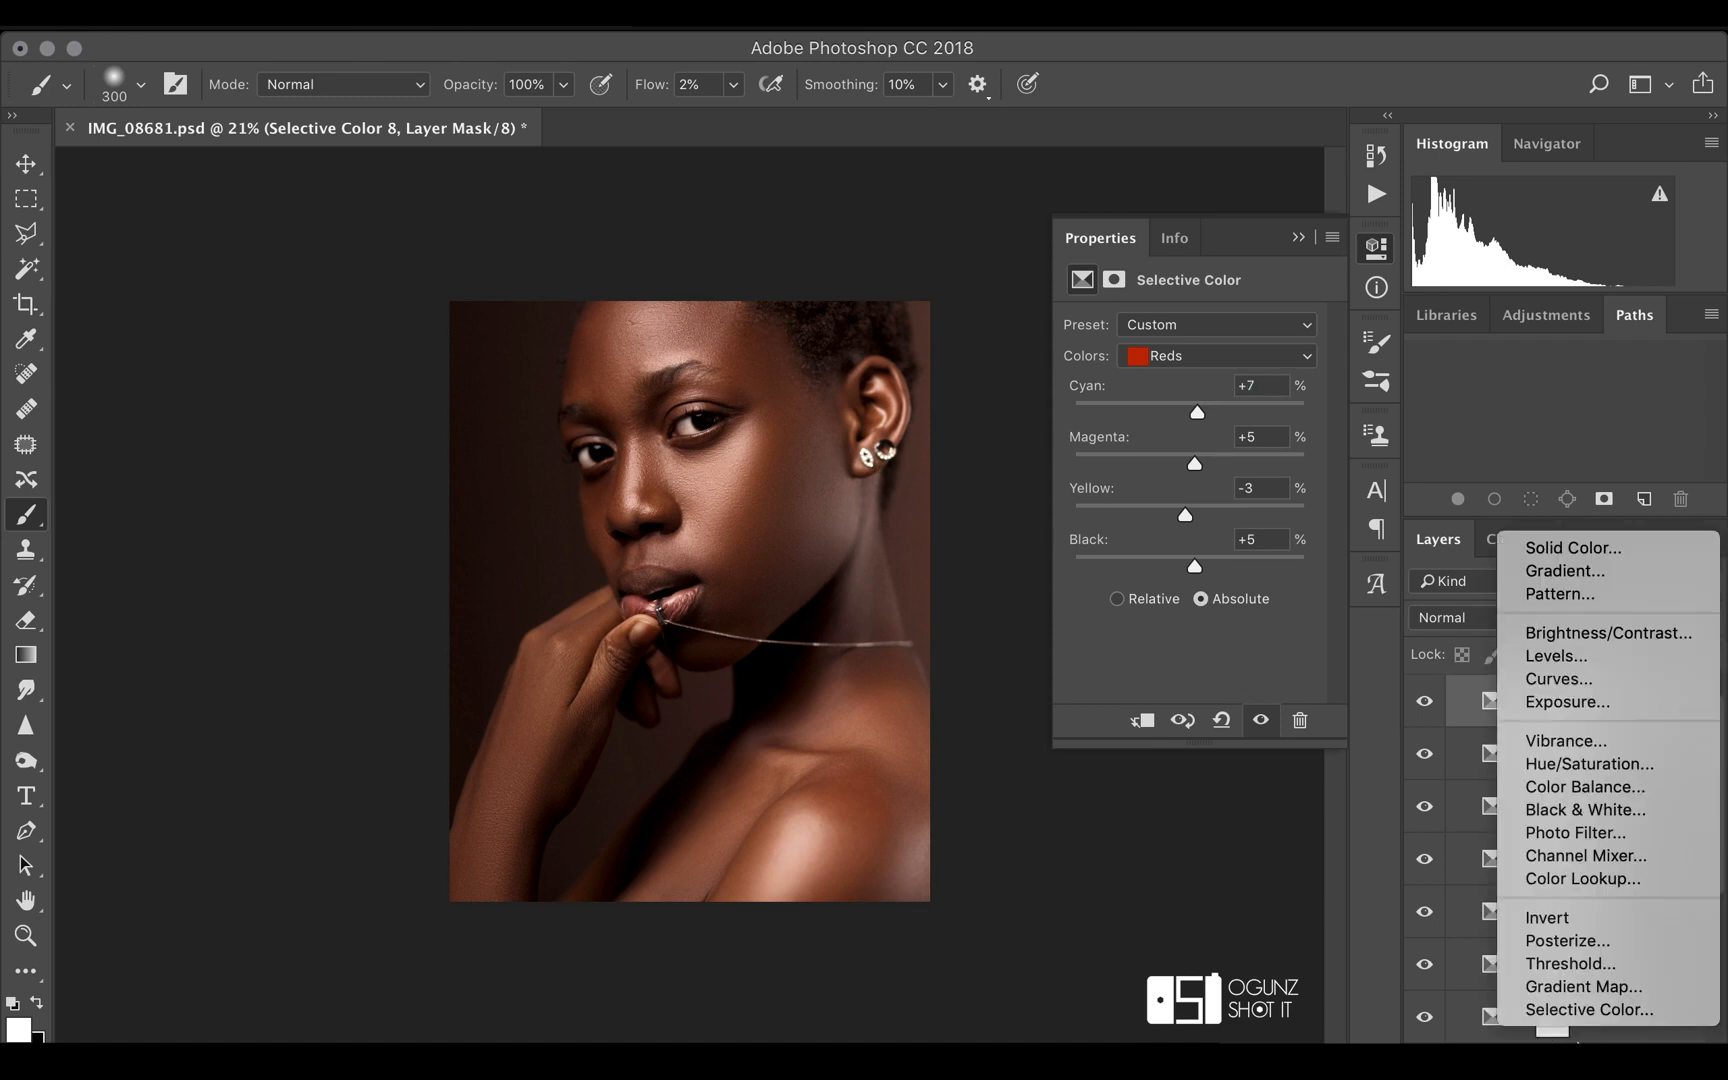
{"action": "left_click", "coordinate": [1581, 1012]}
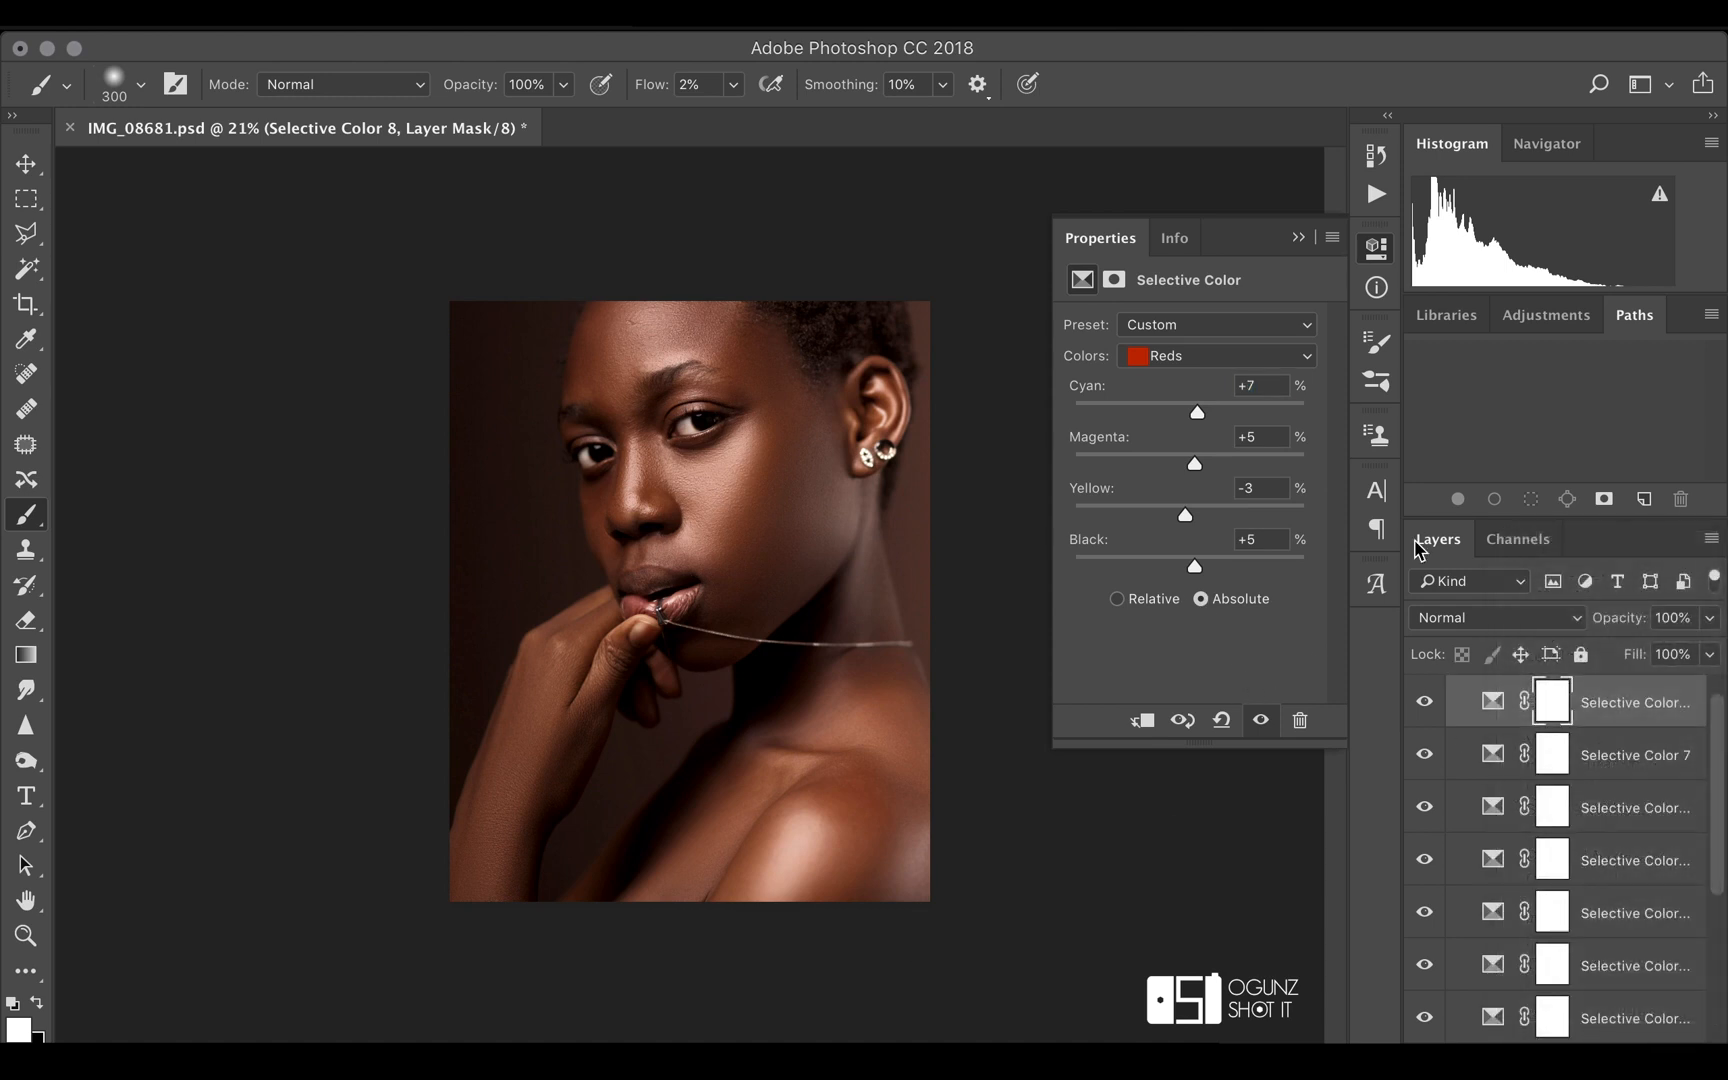
{"action": "left_click", "coordinate": [1230, 352]}
{"action": "left_click", "coordinate": [1220, 374]}
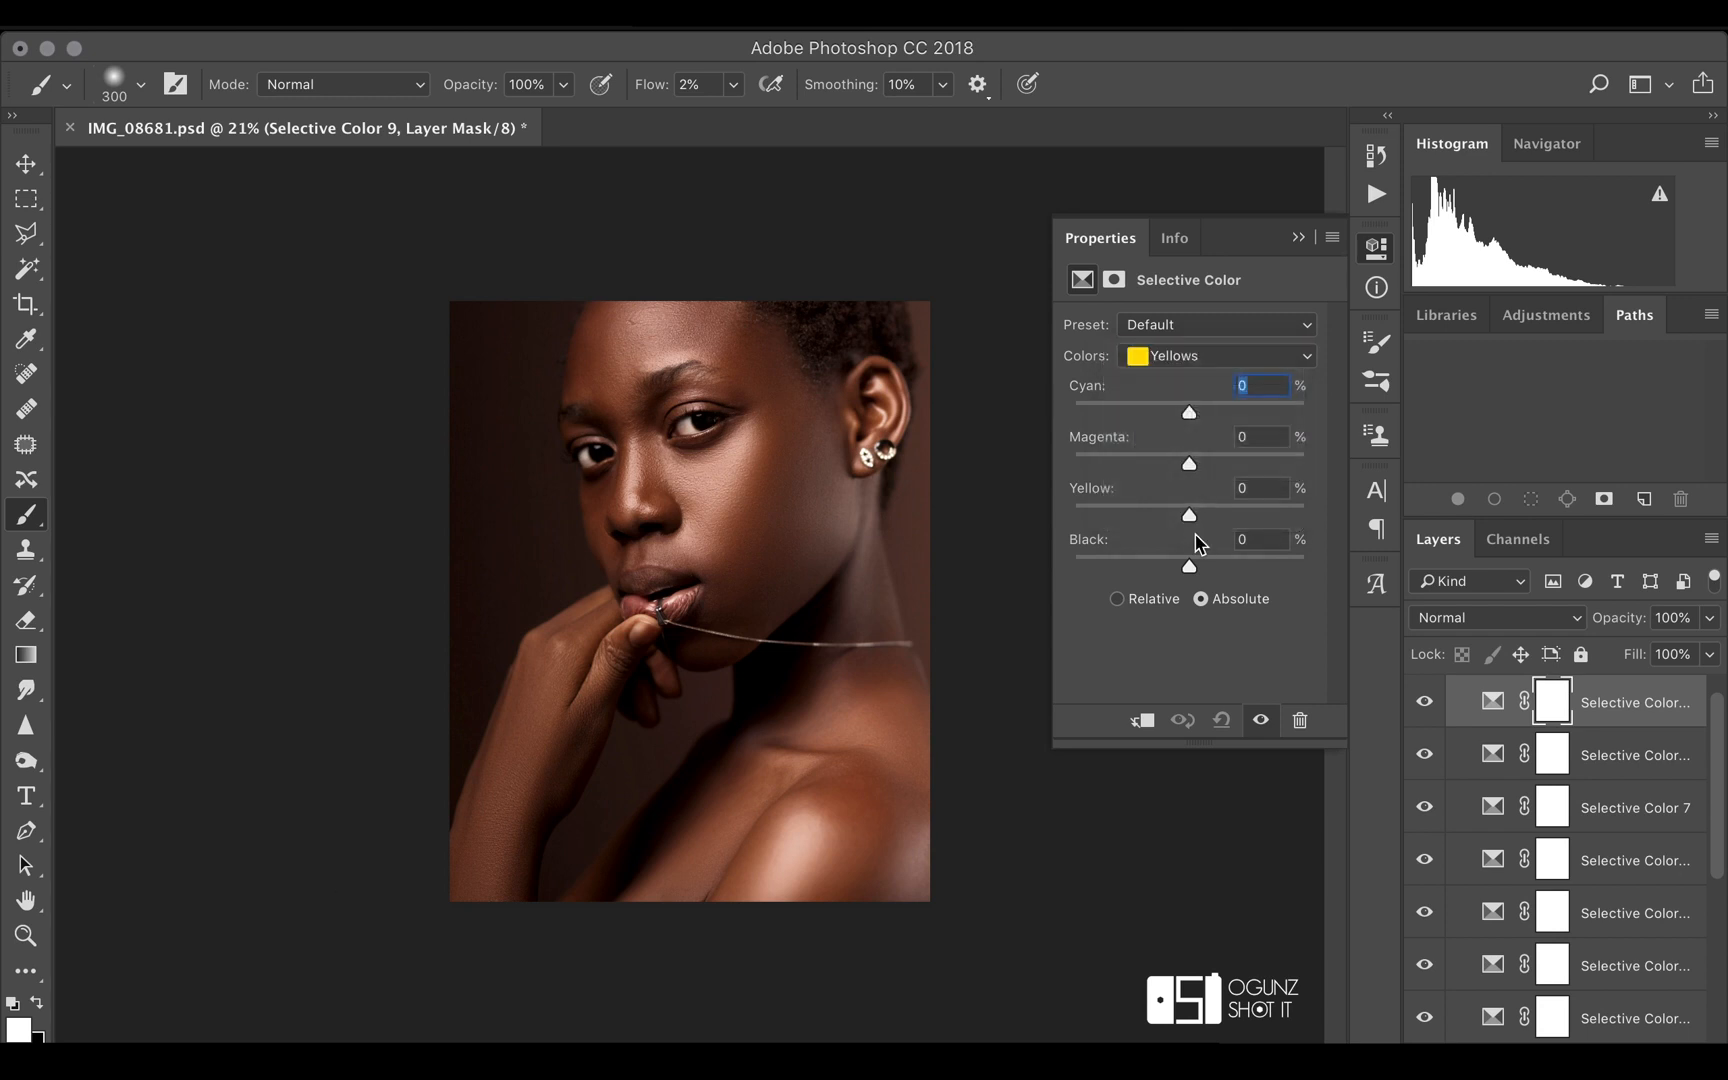
{"action": "left_click_drag", "start_coordinate": [1190, 520], "coordinate": [1173, 521]}
{"action": "left_click_drag", "start_coordinate": [1189, 414], "coordinate": [1199, 567]}
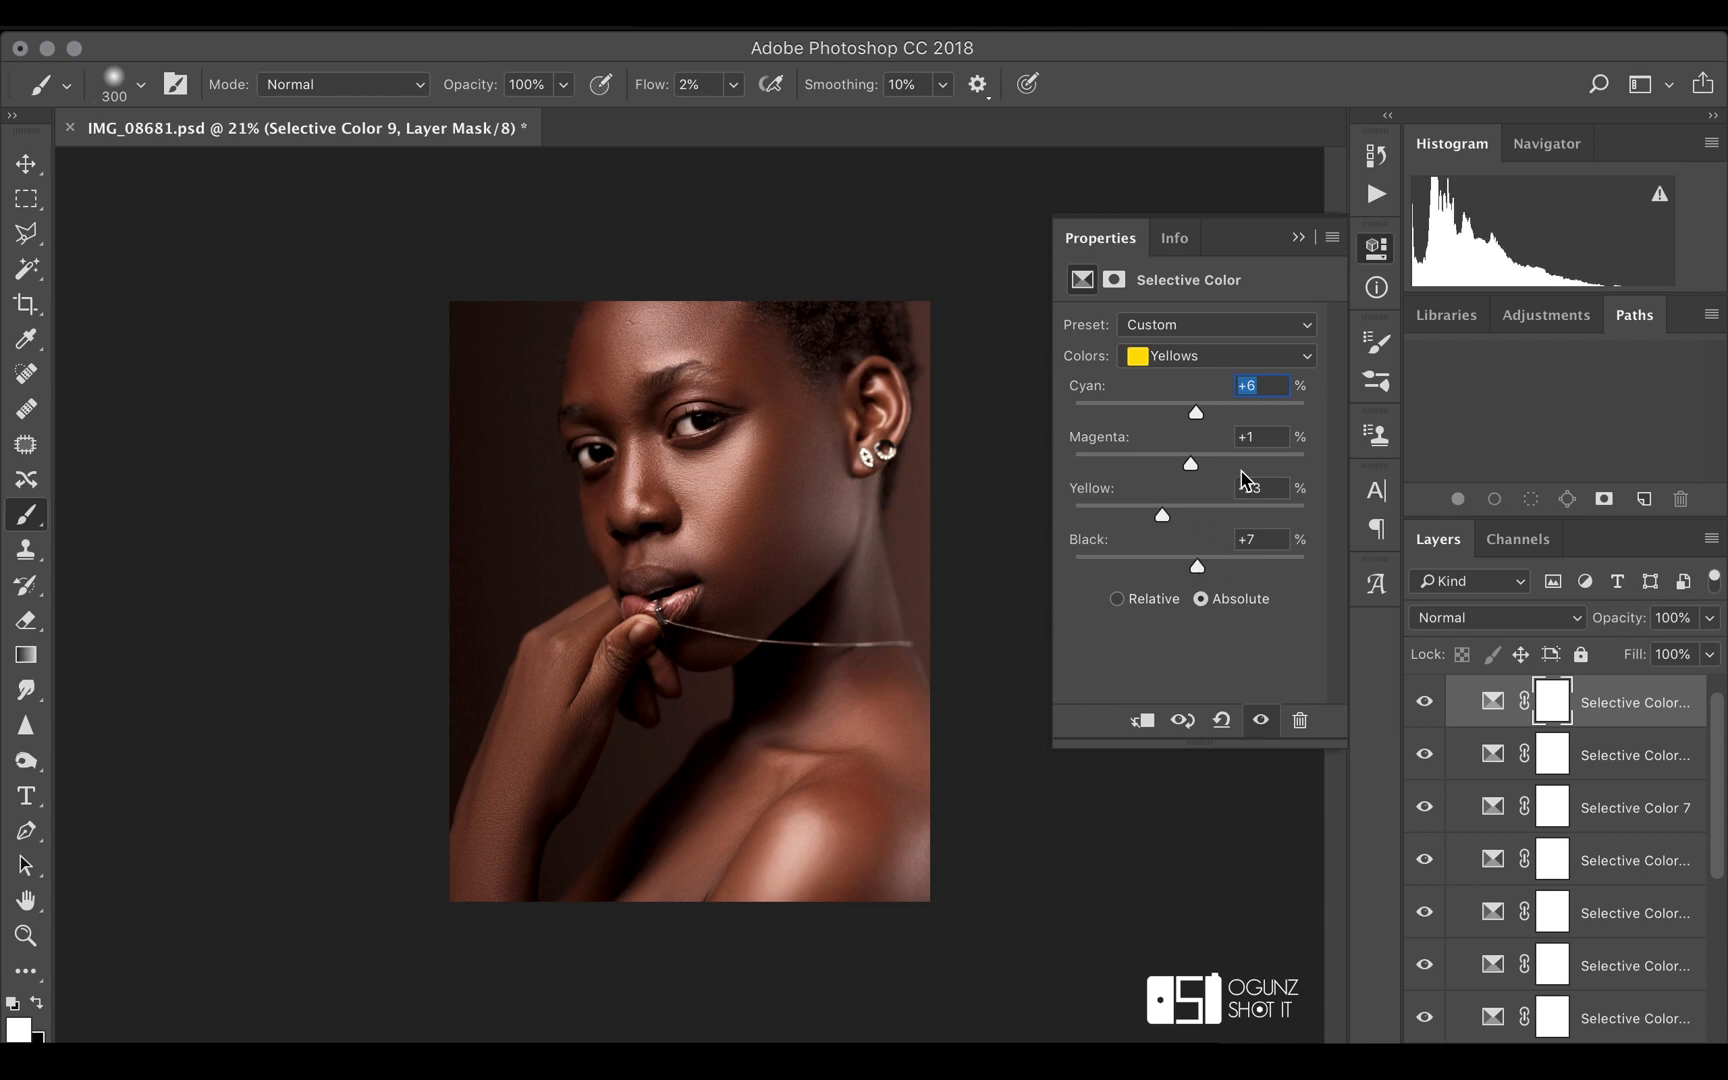
{"action": "left_click", "coordinate": [1298, 237]}
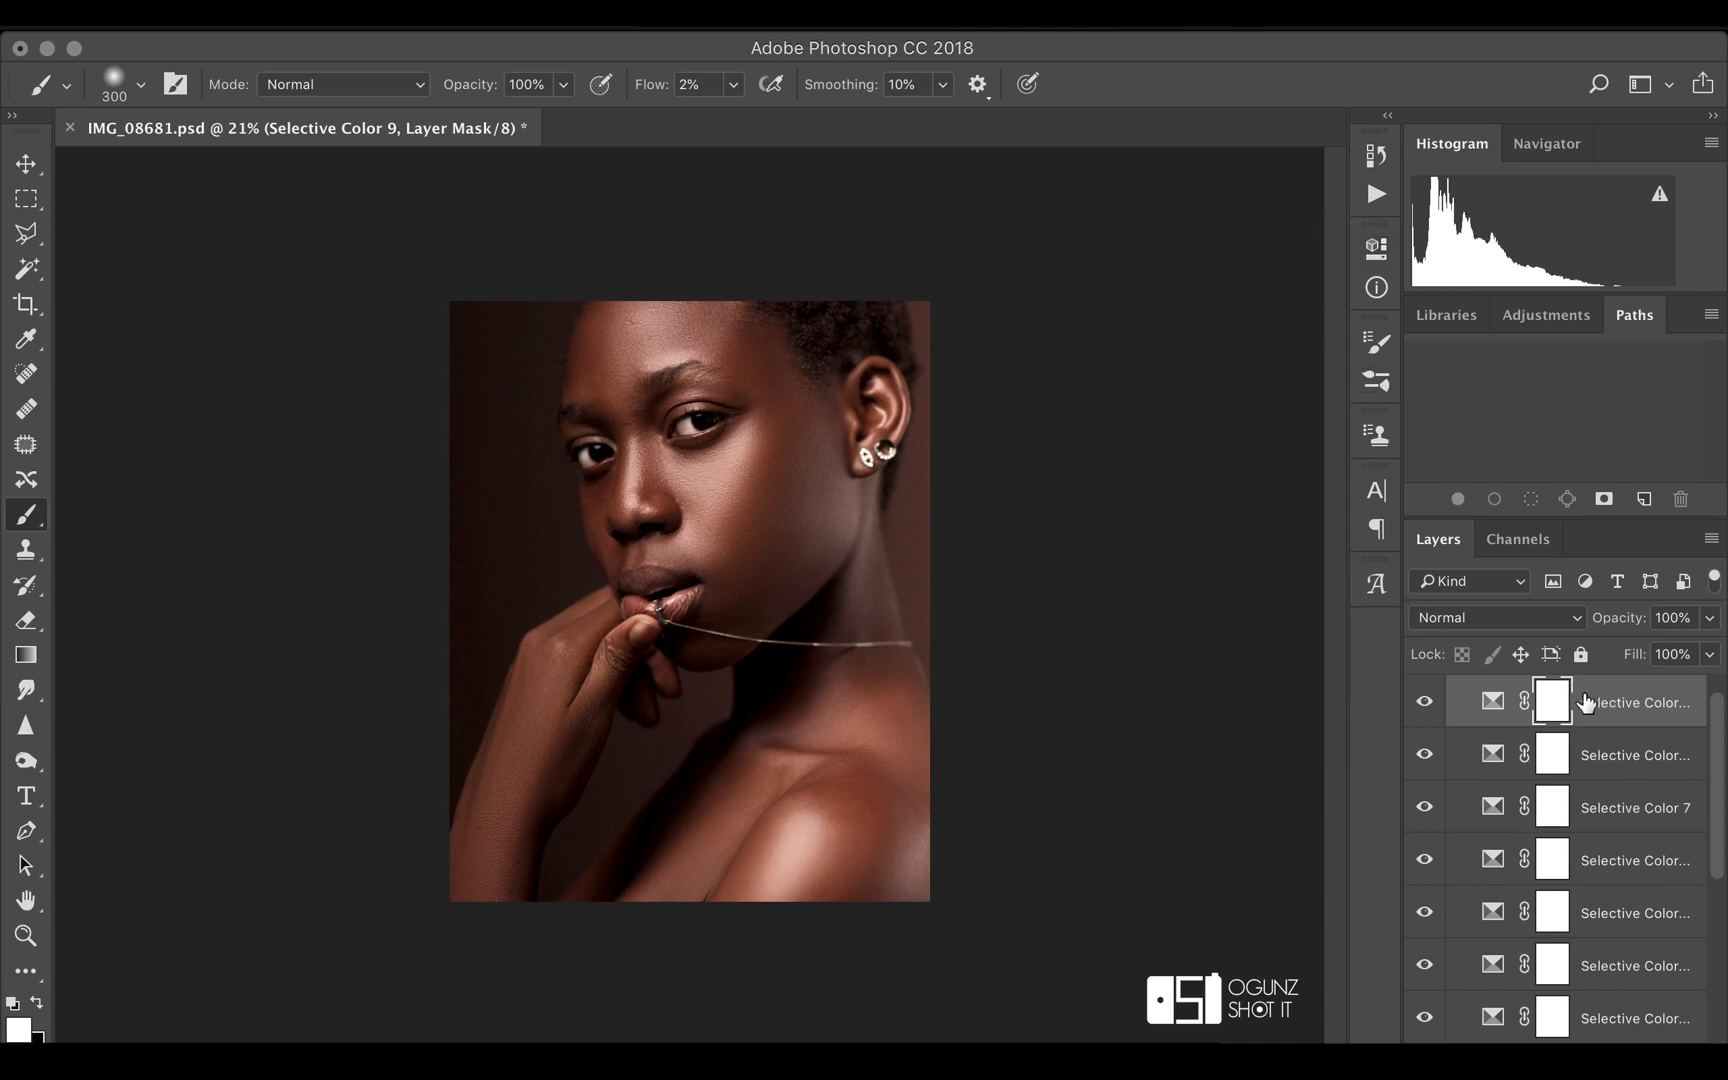
{"action": "left_click", "coordinate": [1567, 1056]}
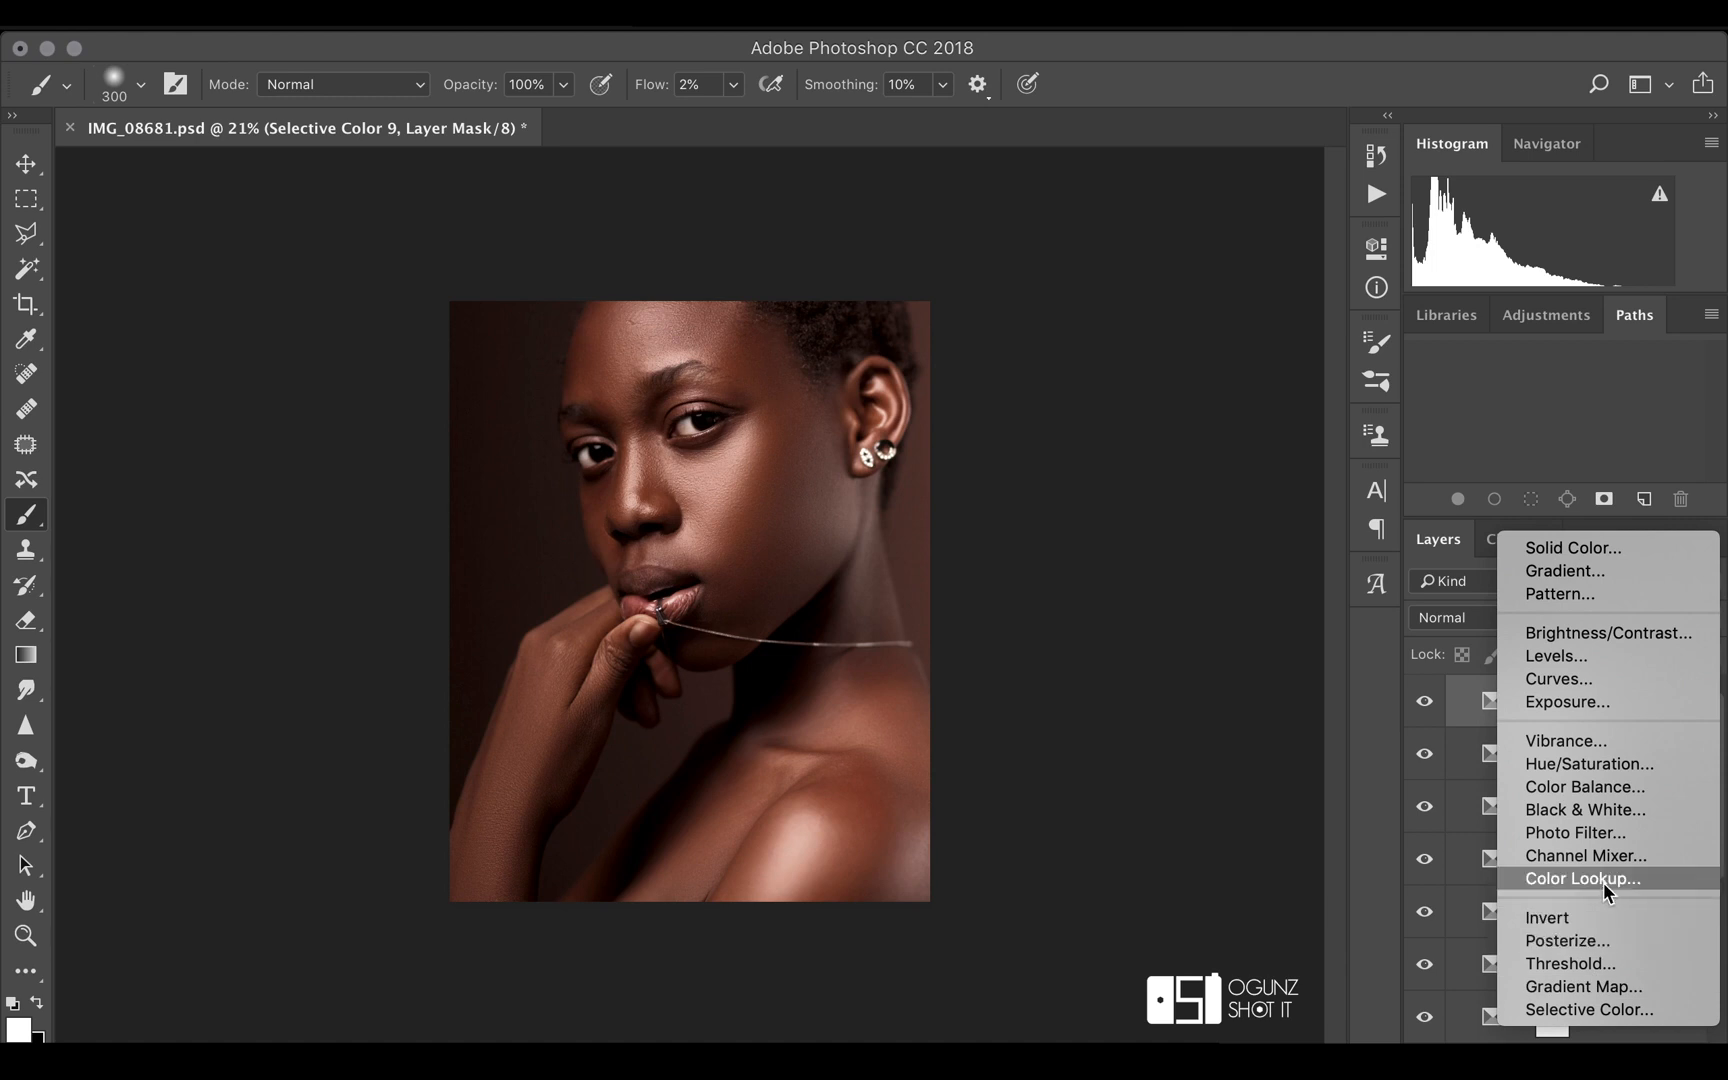
{"action": "left_click", "coordinate": [1609, 764]}
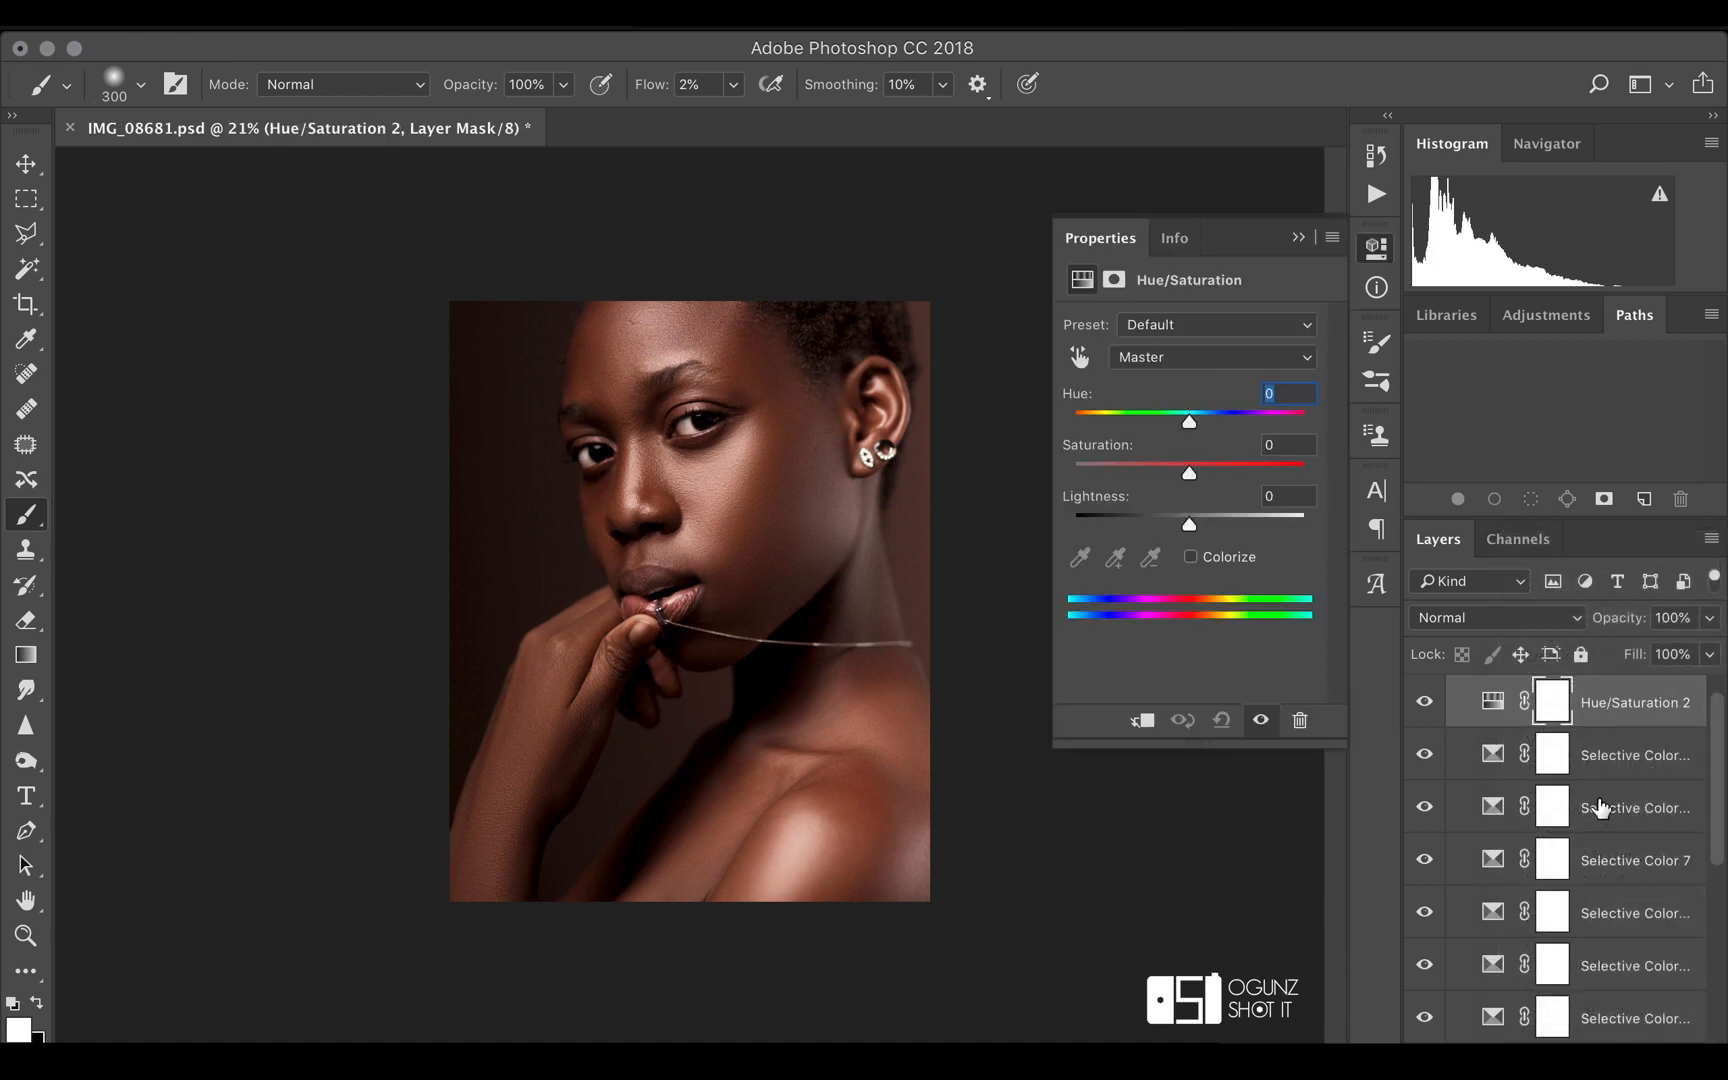
{"action": "left_click", "coordinate": [1598, 720]}
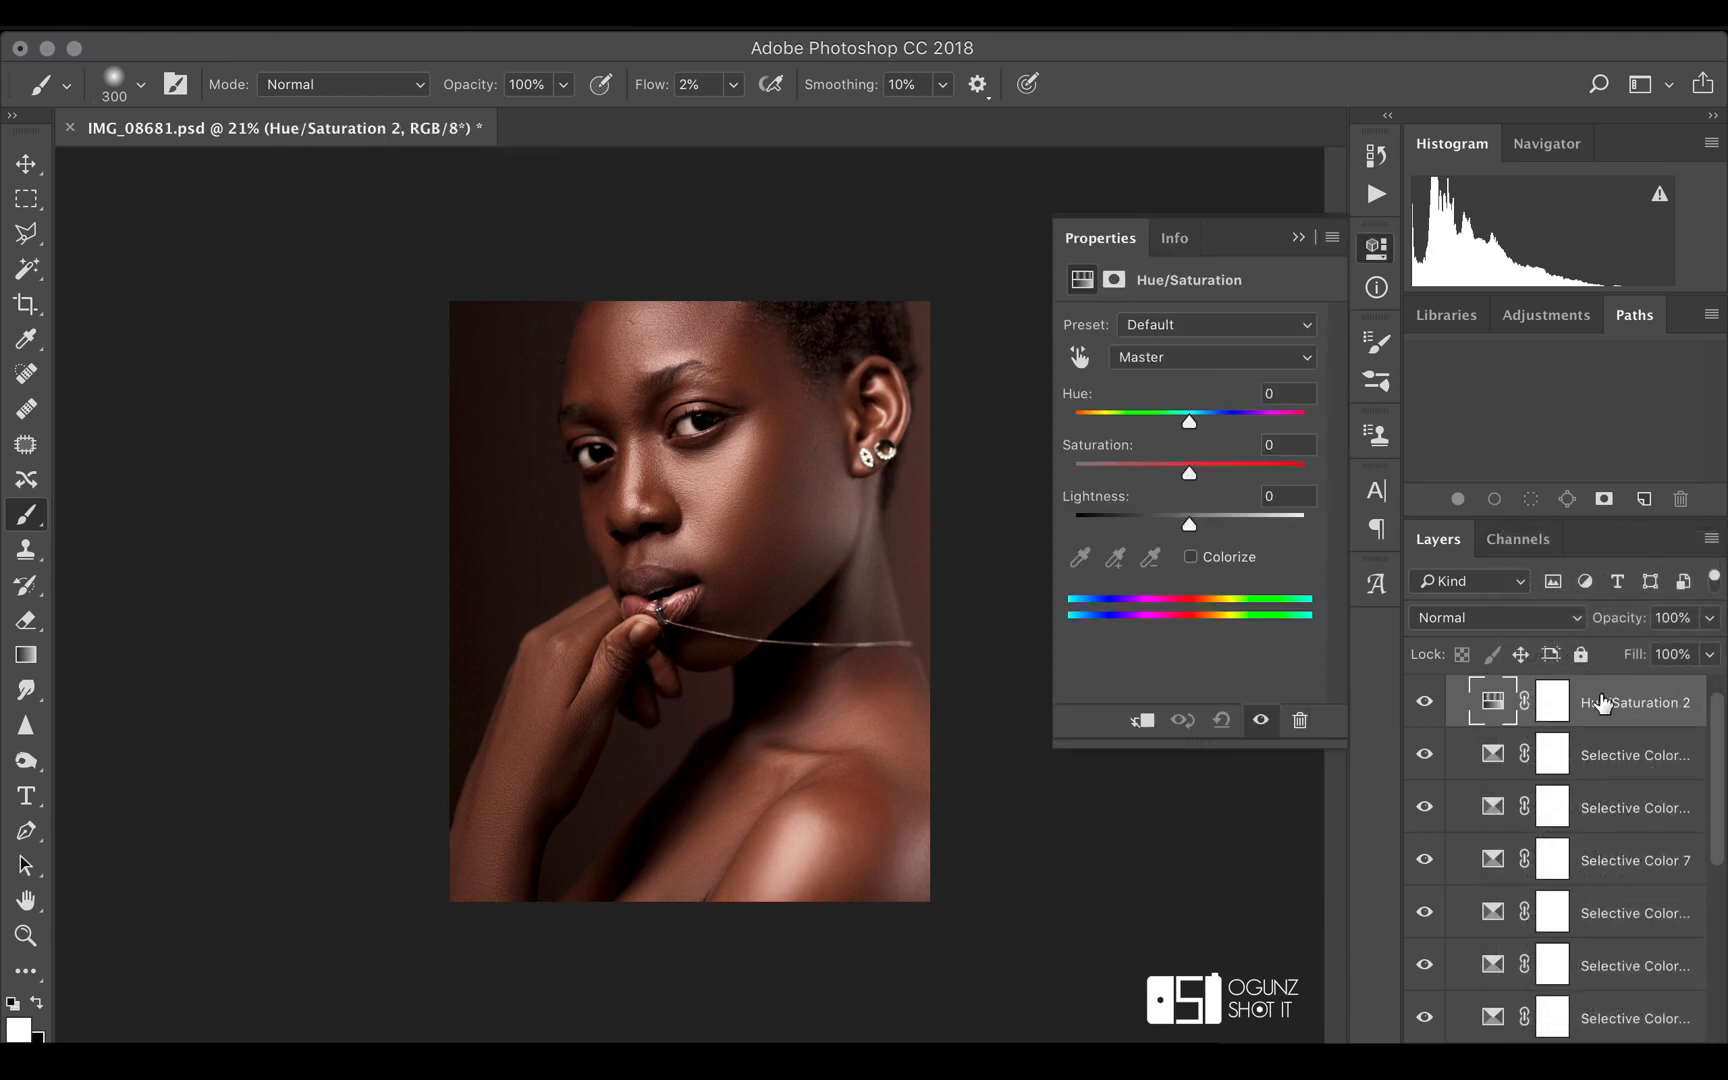
{"action": "right_click", "coordinate": [1600, 692]}
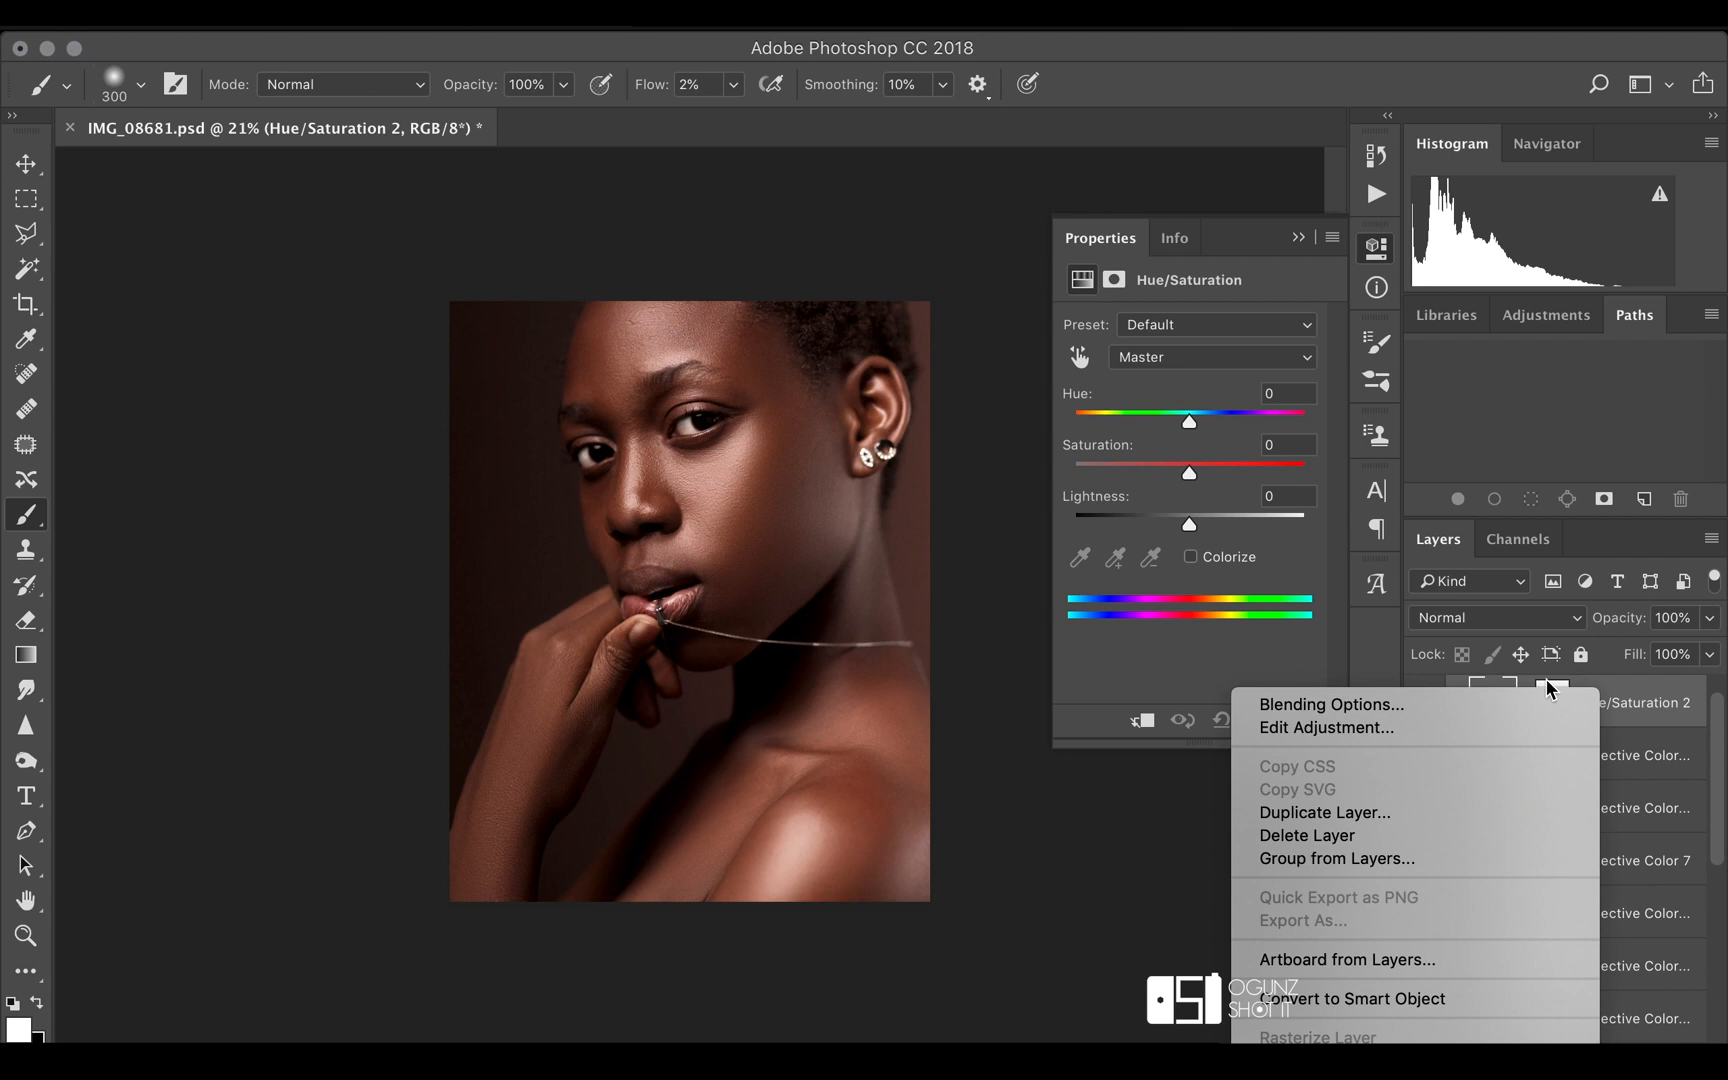
{"action": "left_click", "coordinate": [1430, 835]}
{"action": "key", "text": "Return"}
{"action": "scroll", "coordinate": [1470, 810], "scroll_direction": "down", "scroll_amount": 5}
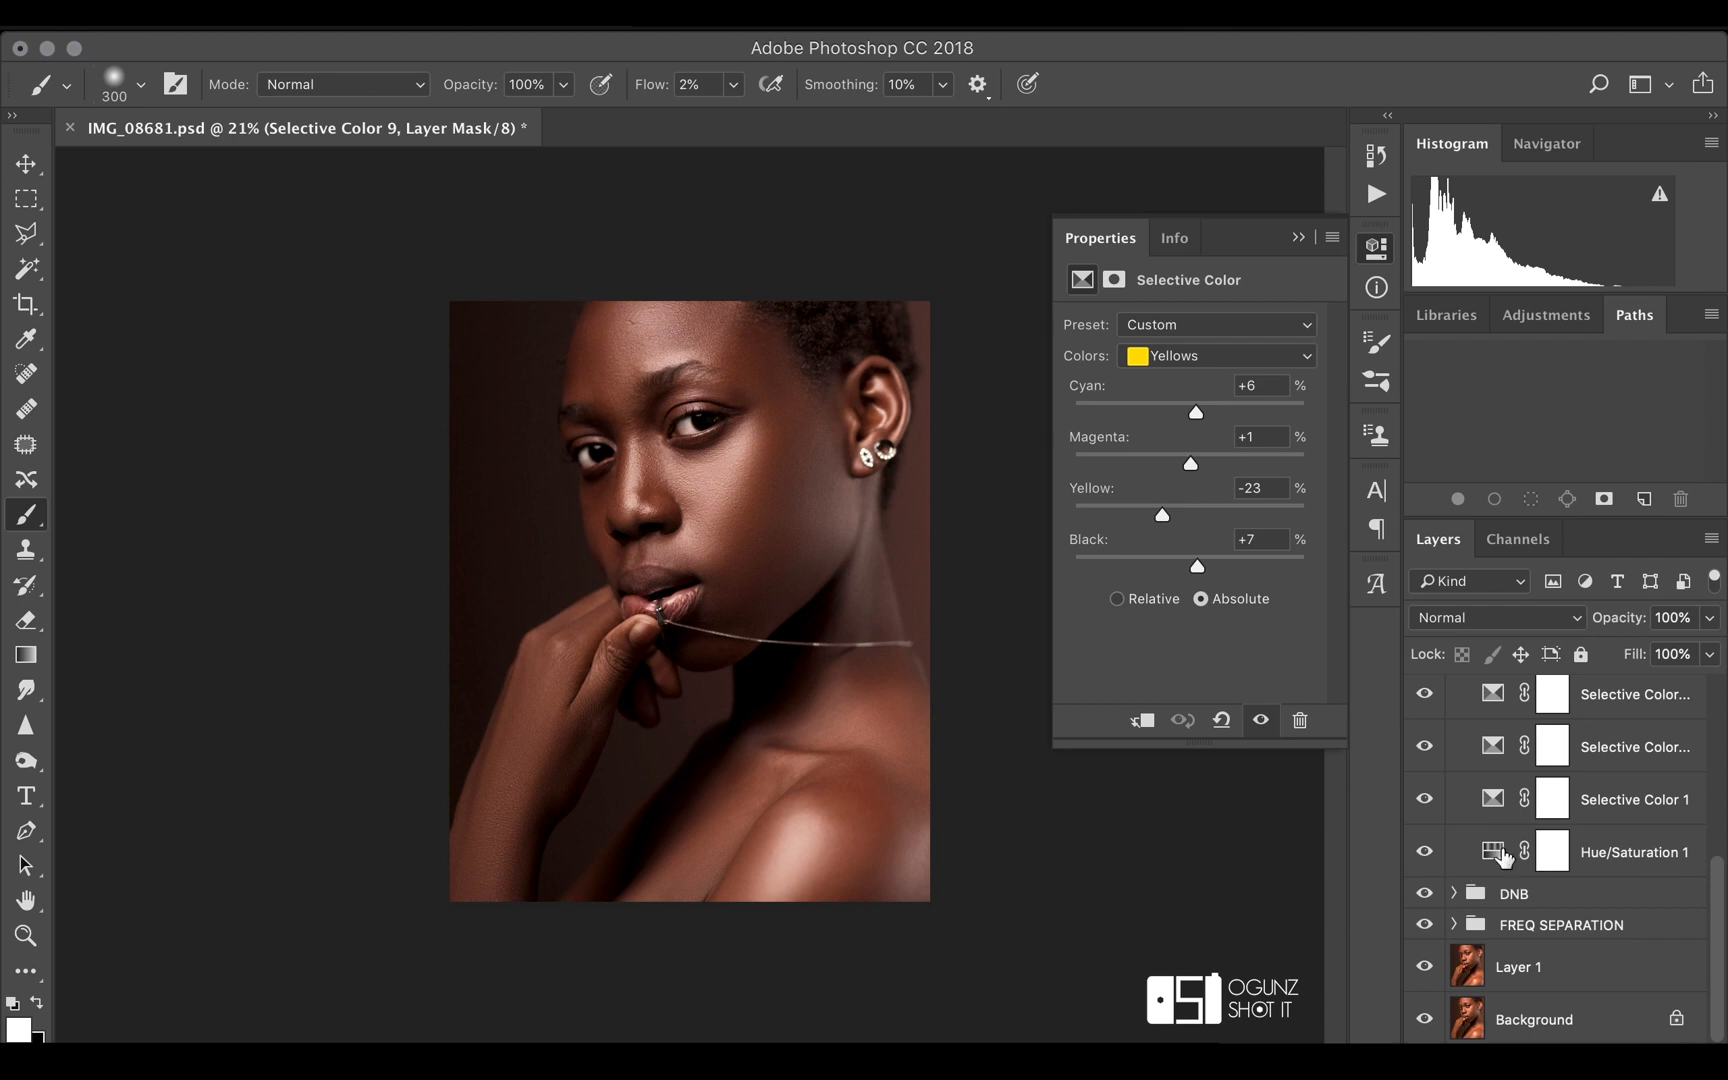
Set the saturation of the Hue/Saturation 1 layer to -28
{"action": "left_click", "coordinate": [1503, 852]}
{"action": "mouse_move", "coordinate": [1164, 468]}
{"action": "left_mouse_down"}
{"action": "mouse_move", "coordinate": [1169, 483]}
{"action": "mouse_move", "coordinate": [1157, 474]}
{"action": "left_mouse_up"}
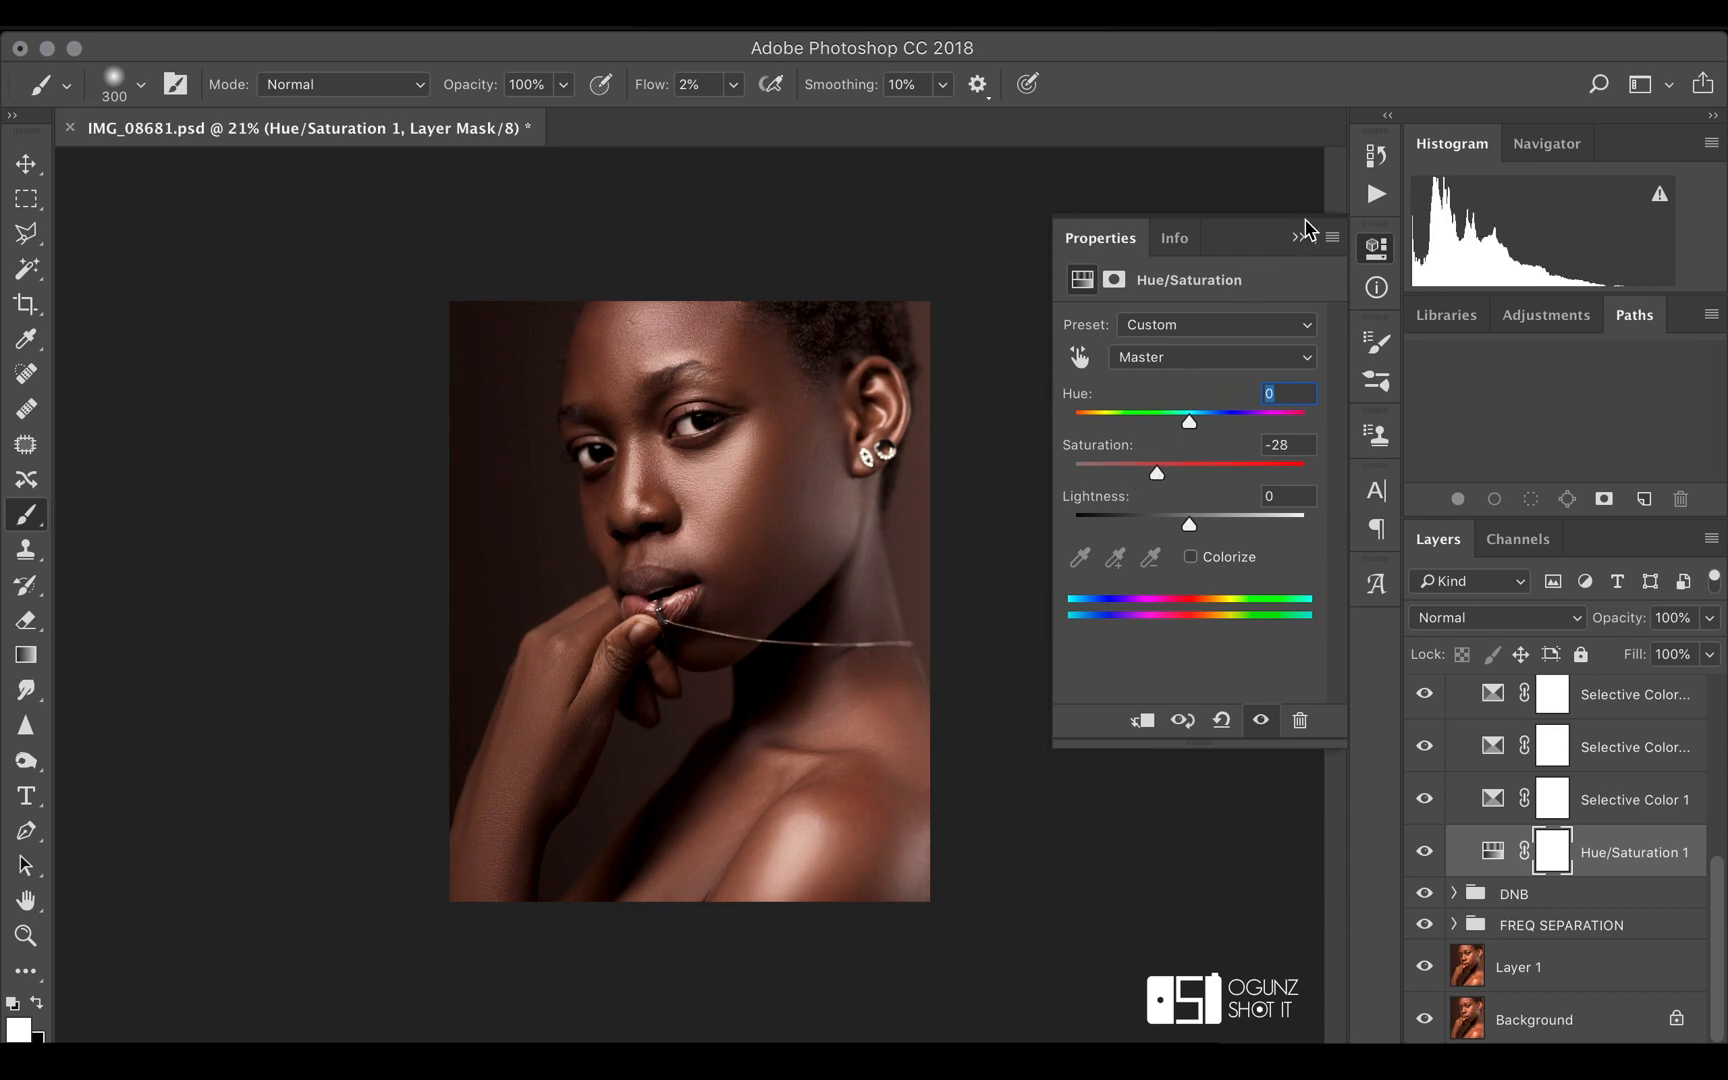
{"action": "left_click", "coordinate": [1298, 237]}
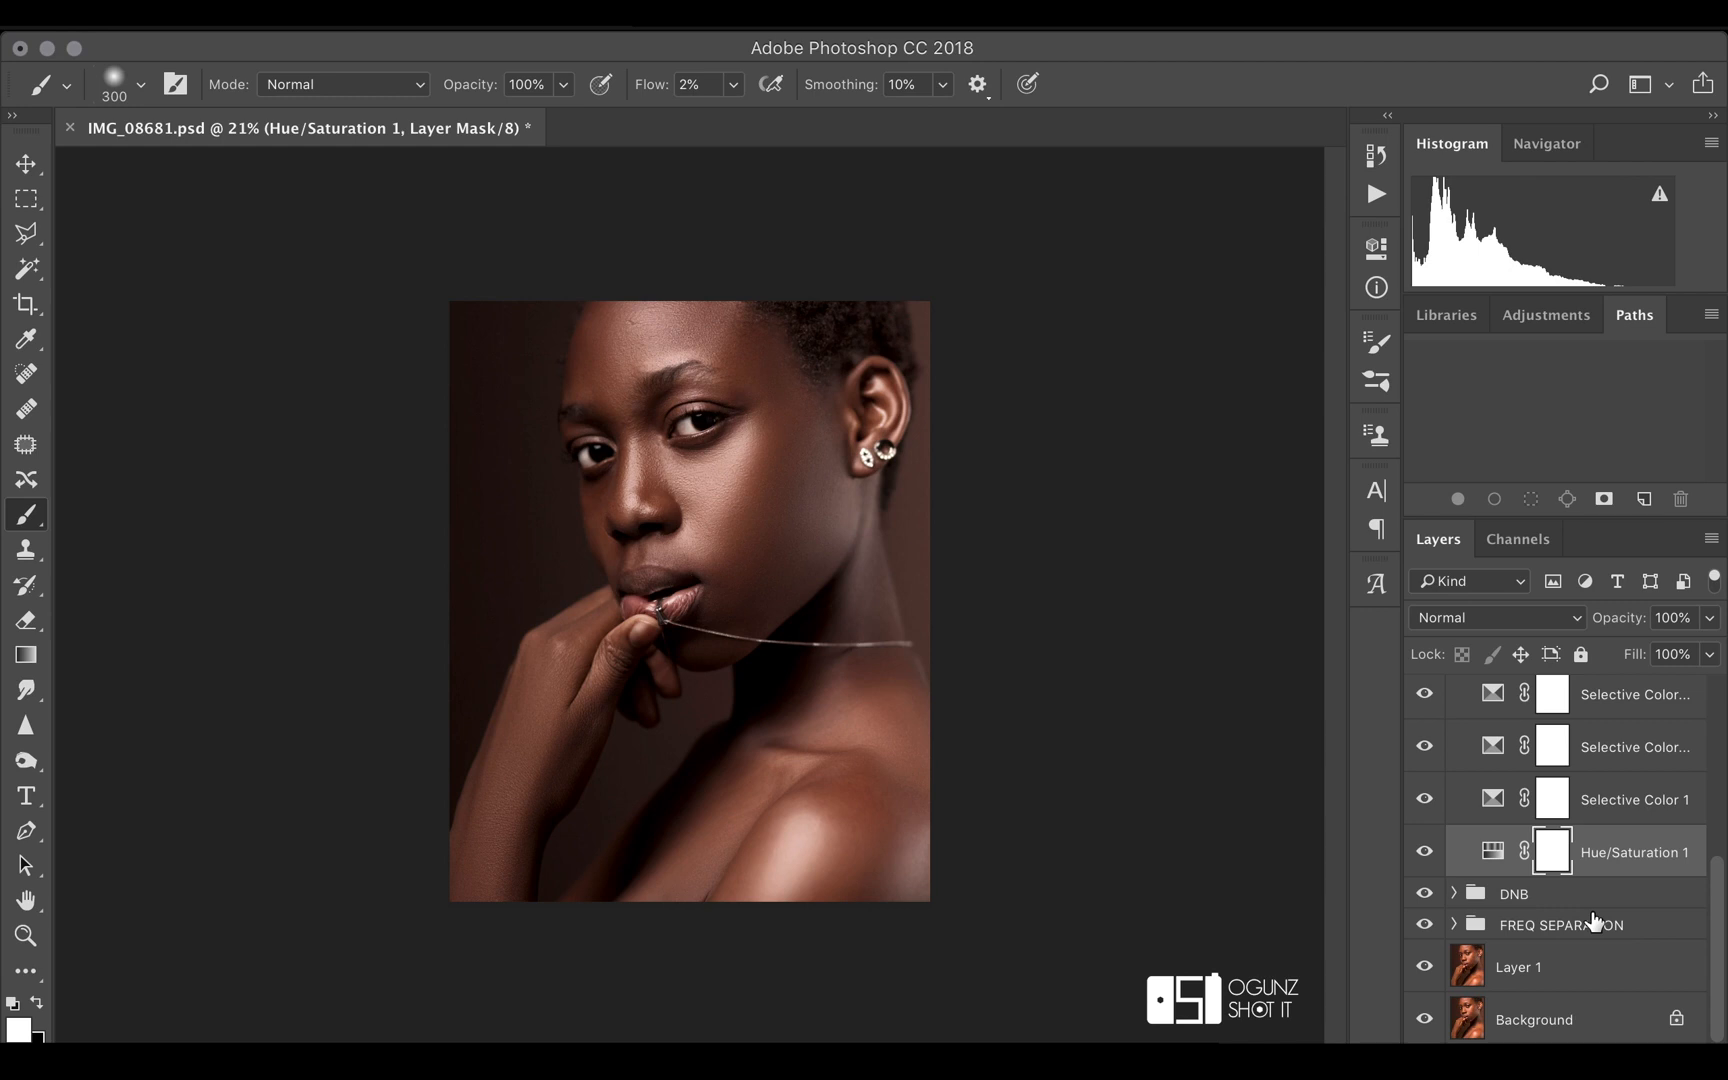
Smooth the cheek tones on the low freq copy layer in the FREQ SEPARATION group with the Mixer Brush
{"action": "left_click", "coordinate": [1454, 924]}
{"action": "scroll", "coordinate": [1567, 880], "scroll_direction": "down", "scroll_amount": 4}
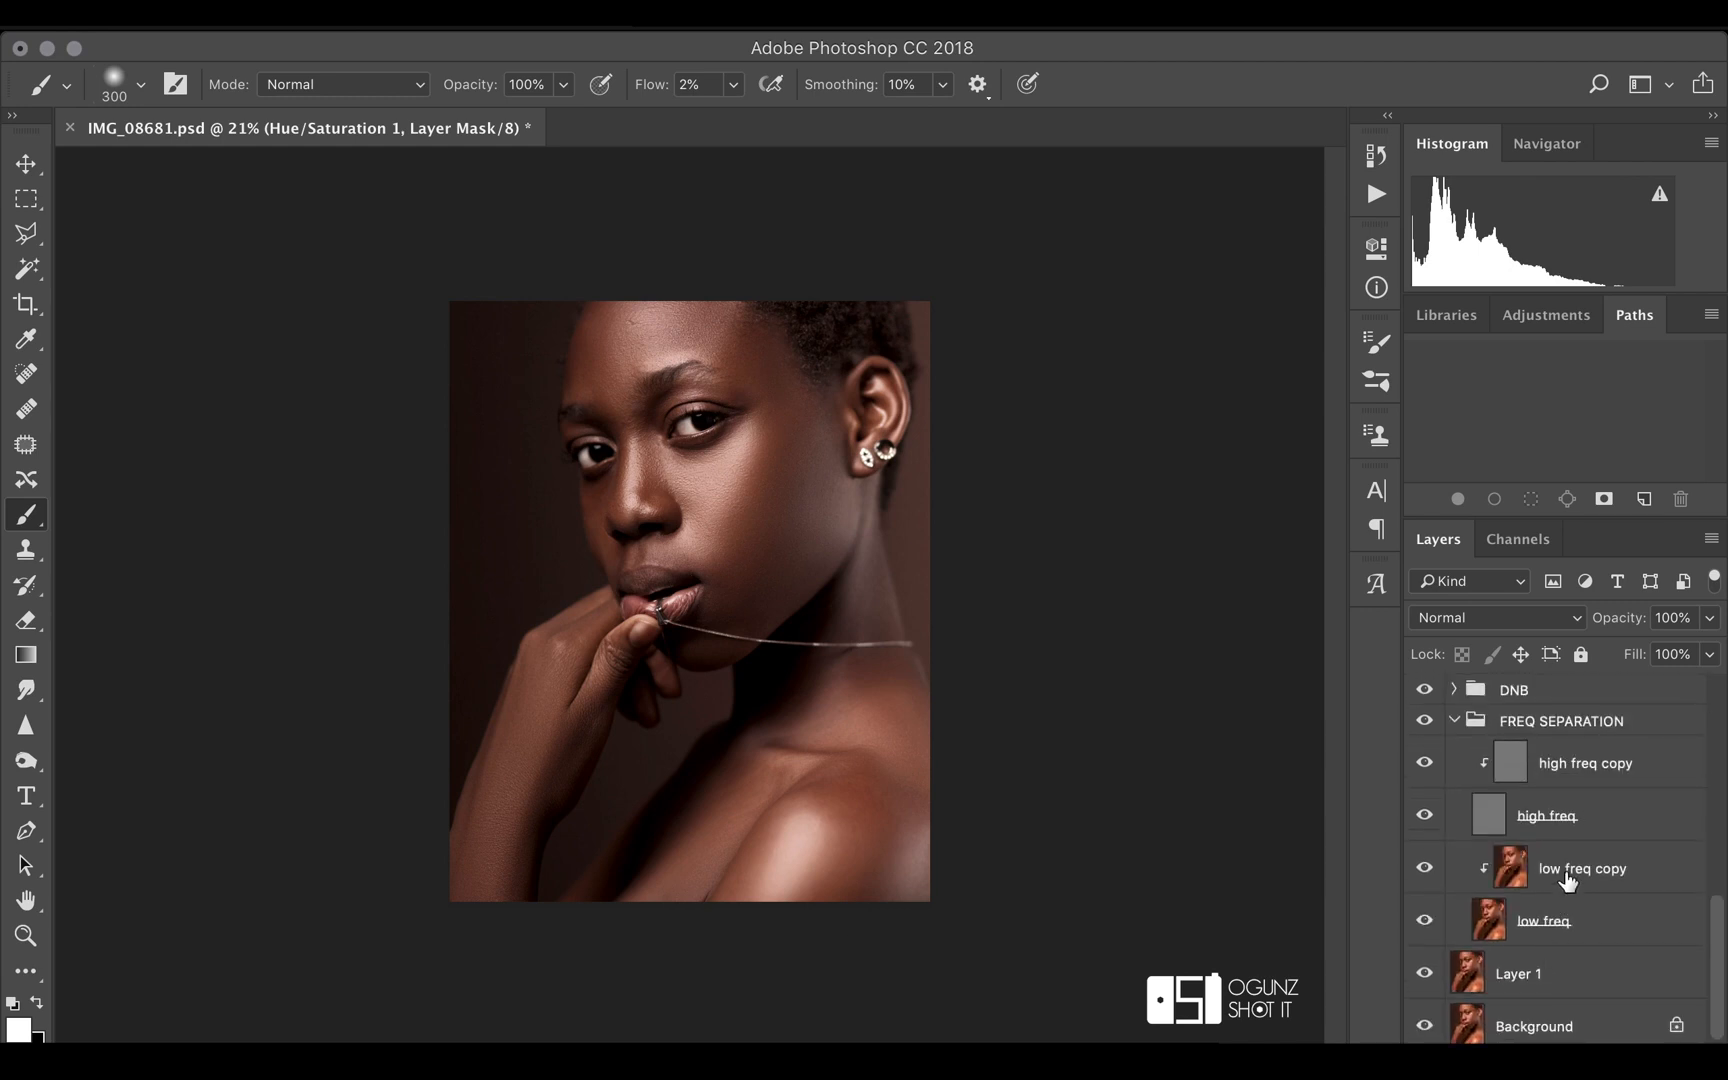
{"action": "left_click", "coordinate": [1576, 874]}
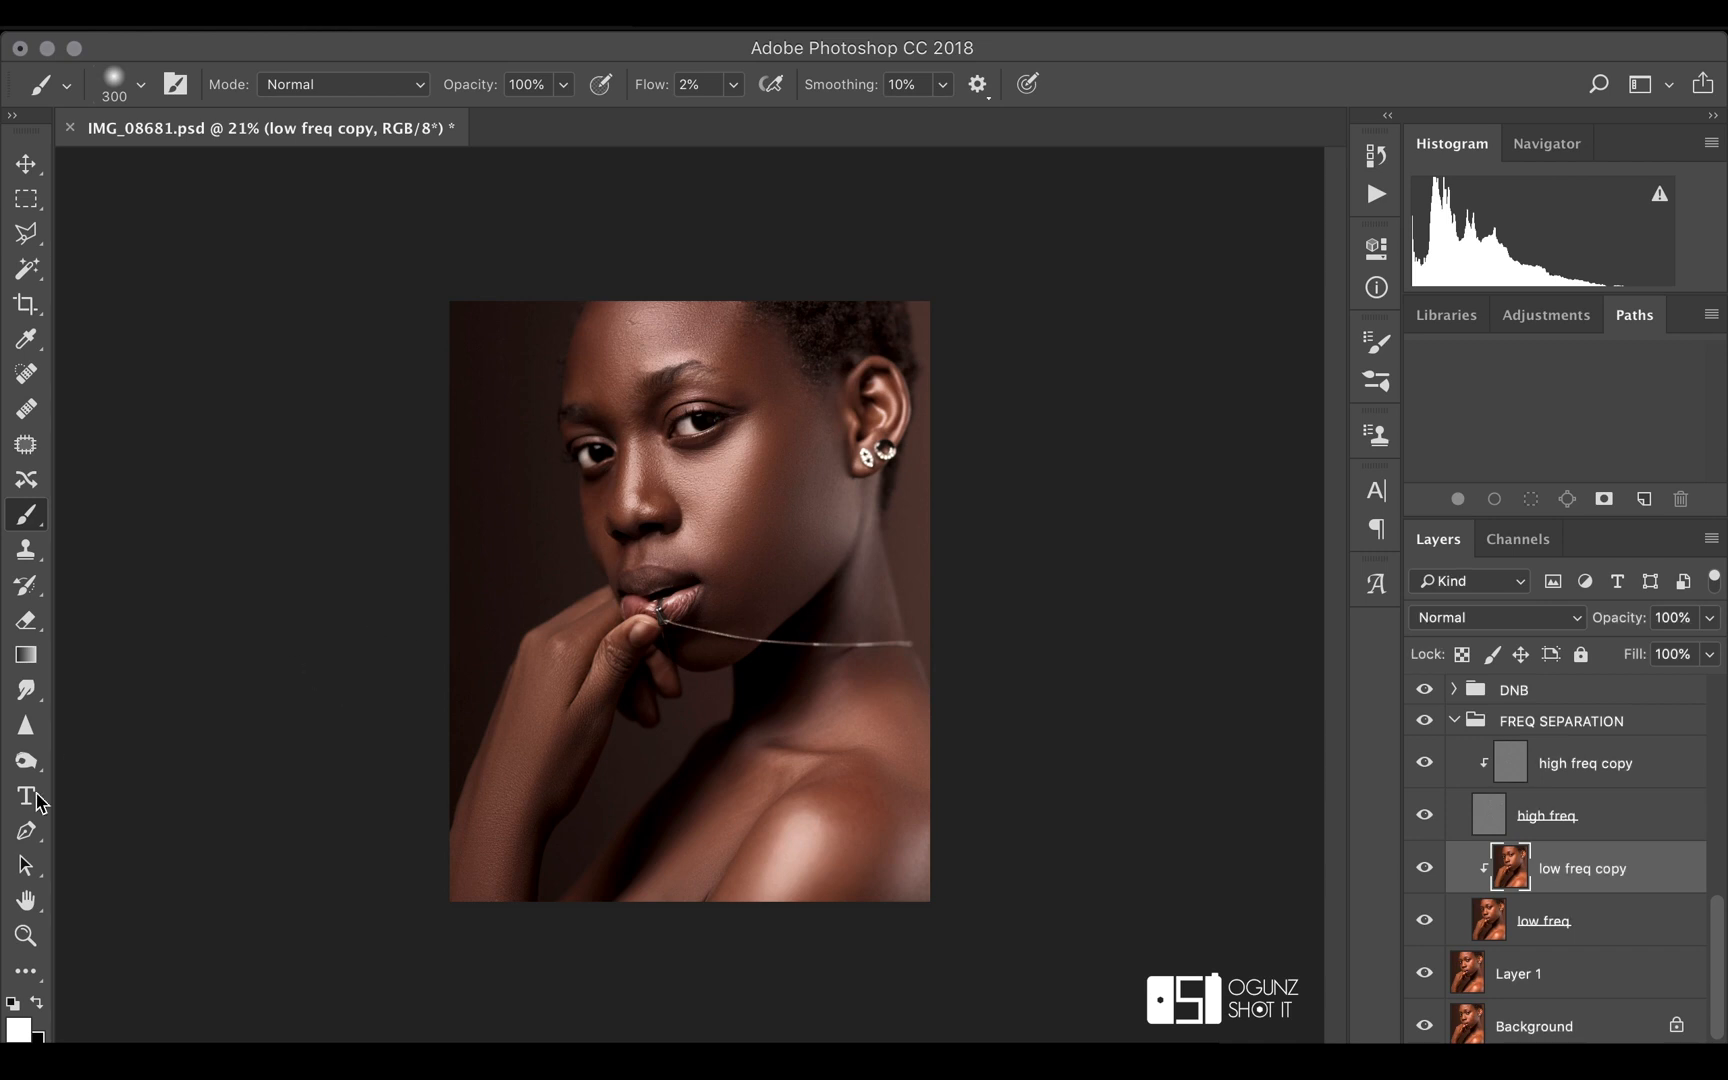
{"action": "left_click", "coordinate": [28, 970]}
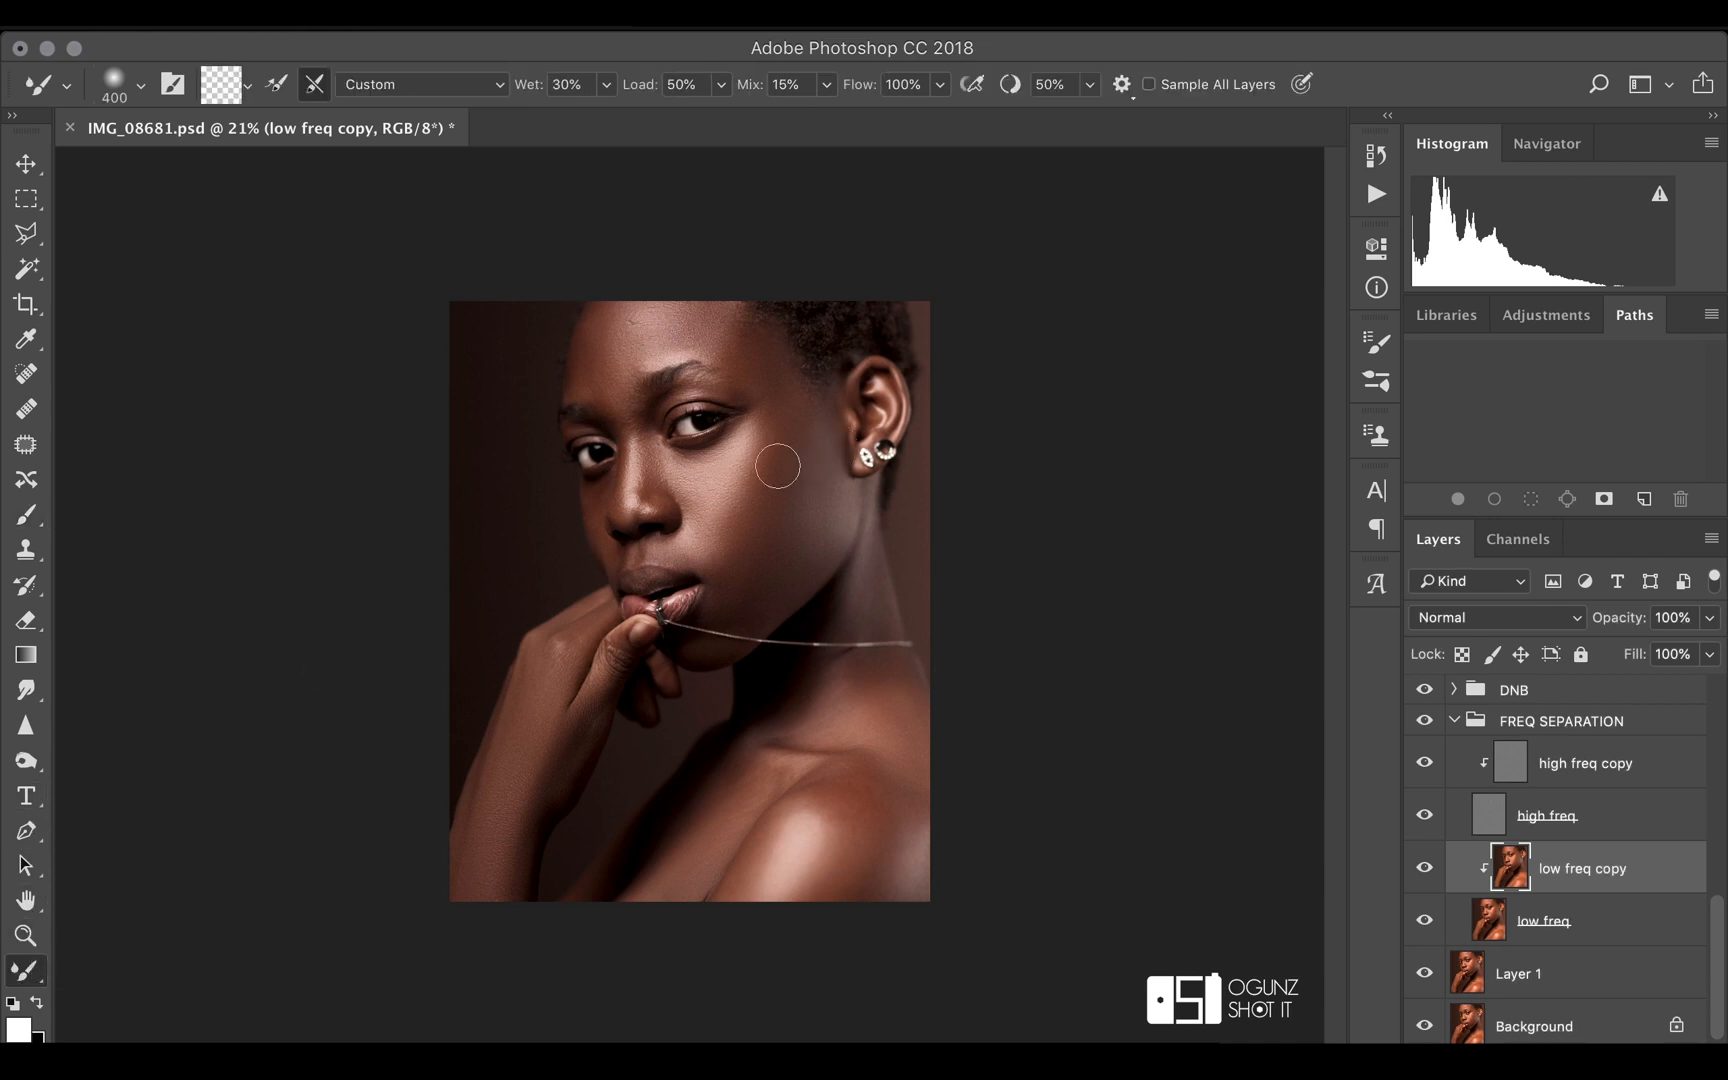
{"action": "left_click_drag", "start_coordinate": [734, 507], "coordinate": [731, 526]}
{"action": "left_click_drag", "start_coordinate": [763, 463], "coordinate": [764, 430]}
{"action": "left_click_drag", "start_coordinate": [731, 498], "coordinate": [728, 550]}
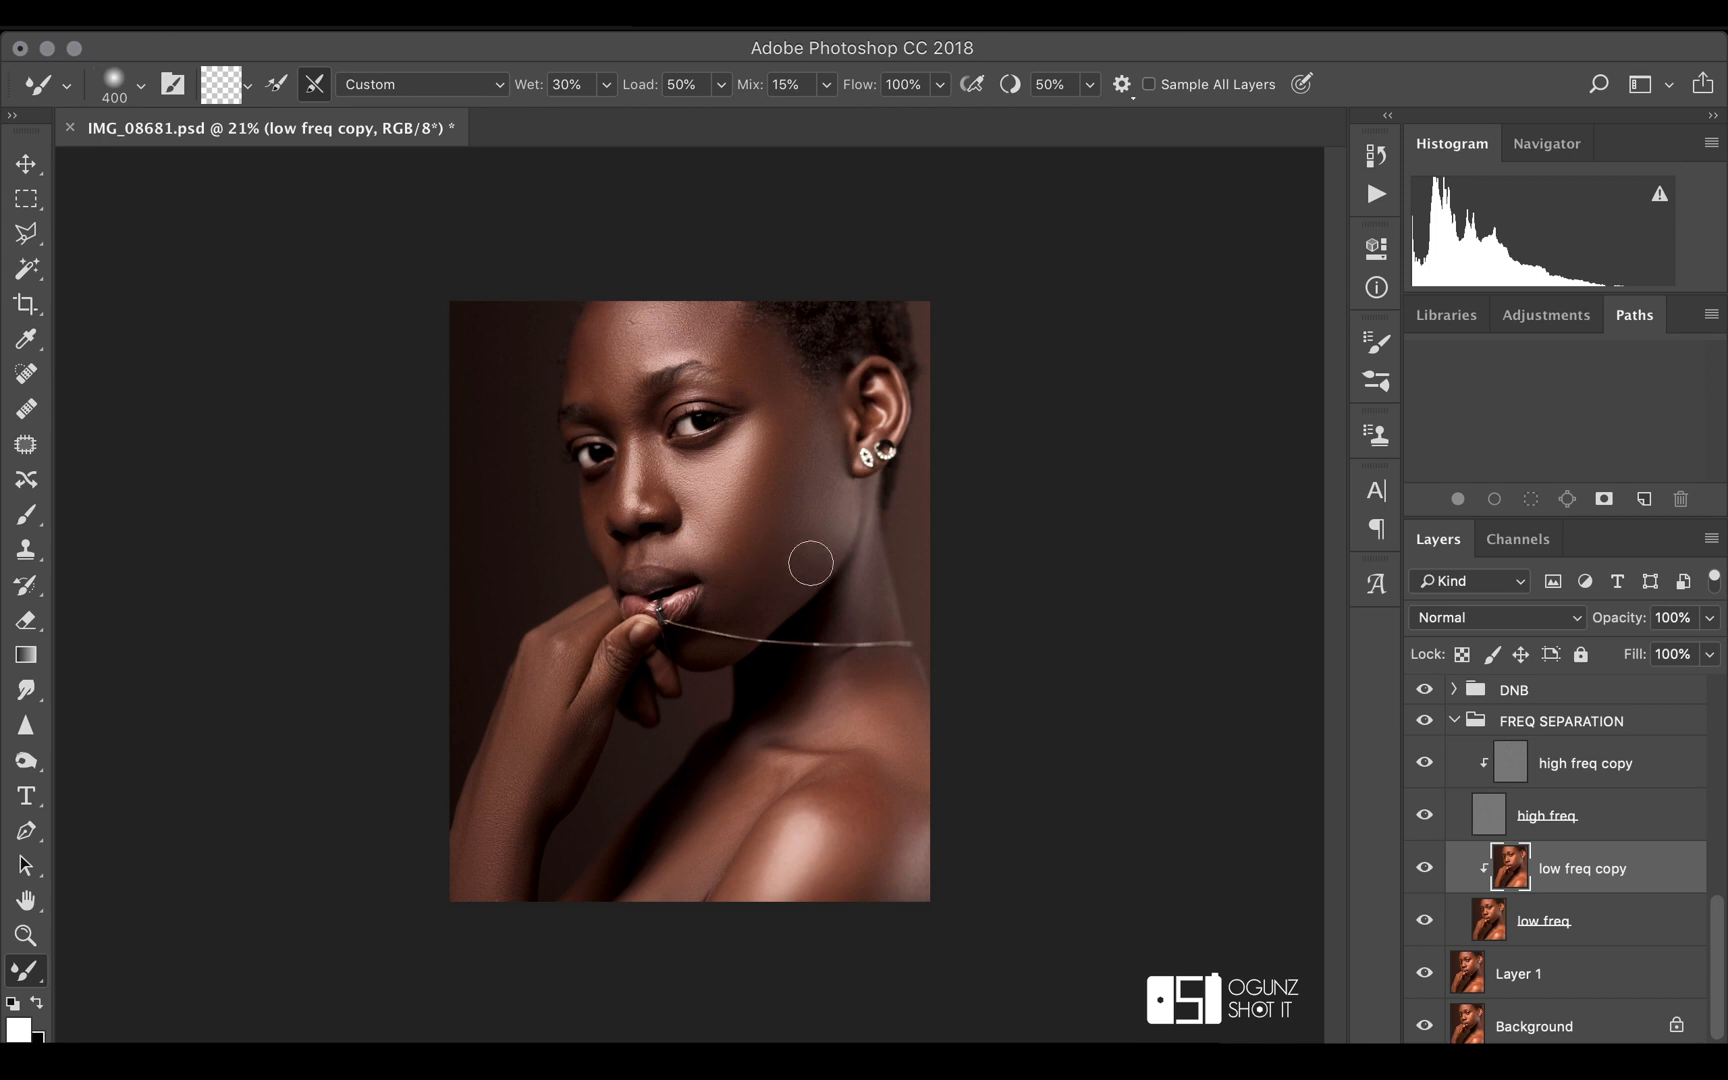
{"action": "left_click", "coordinate": [26, 163]}
Add a Curves adjustment layer above Selective Color 9 in the COLOR GRADING group and apply its Darker (RGB) preset
{"action": "scroll", "coordinate": [1620, 905], "scroll_direction": "up", "scroll_amount": 1}
{"action": "scroll", "coordinate": [1620, 905], "scroll_direction": "up", "scroll_amount": 5}
{"action": "left_click", "coordinate": [1555, 735]}
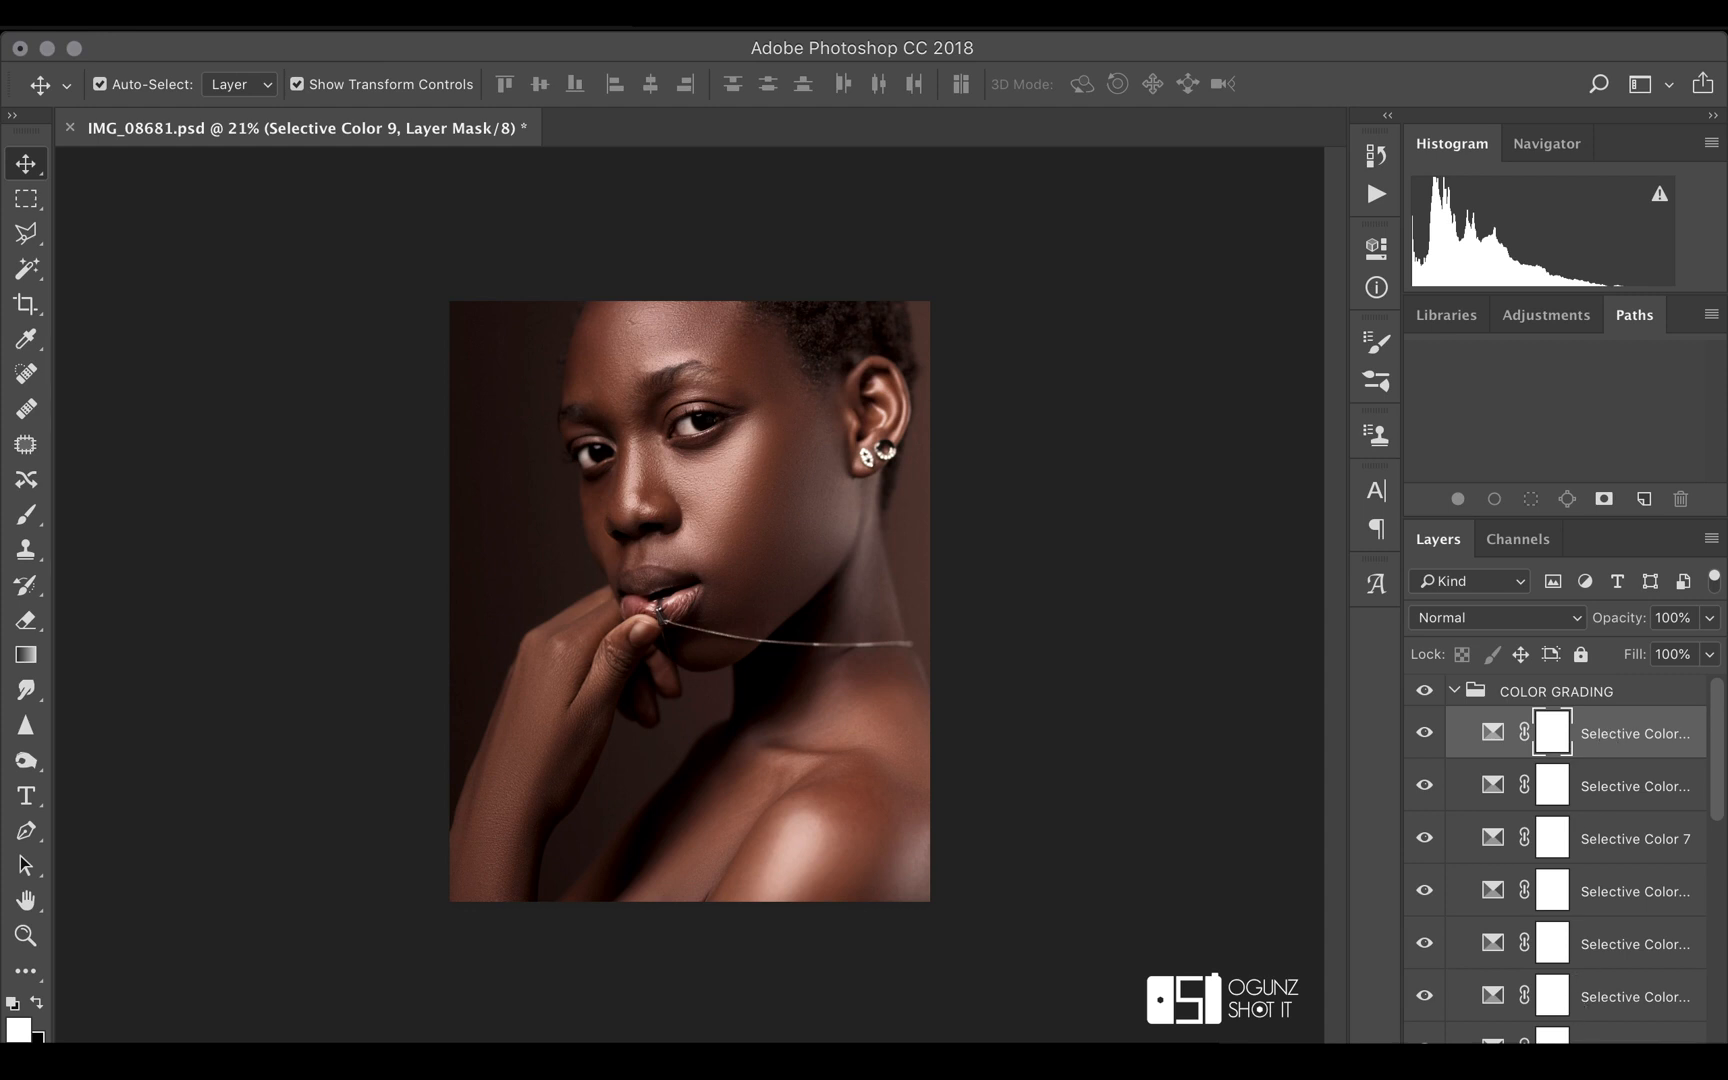
{"action": "left_click", "coordinate": [1568, 1056]}
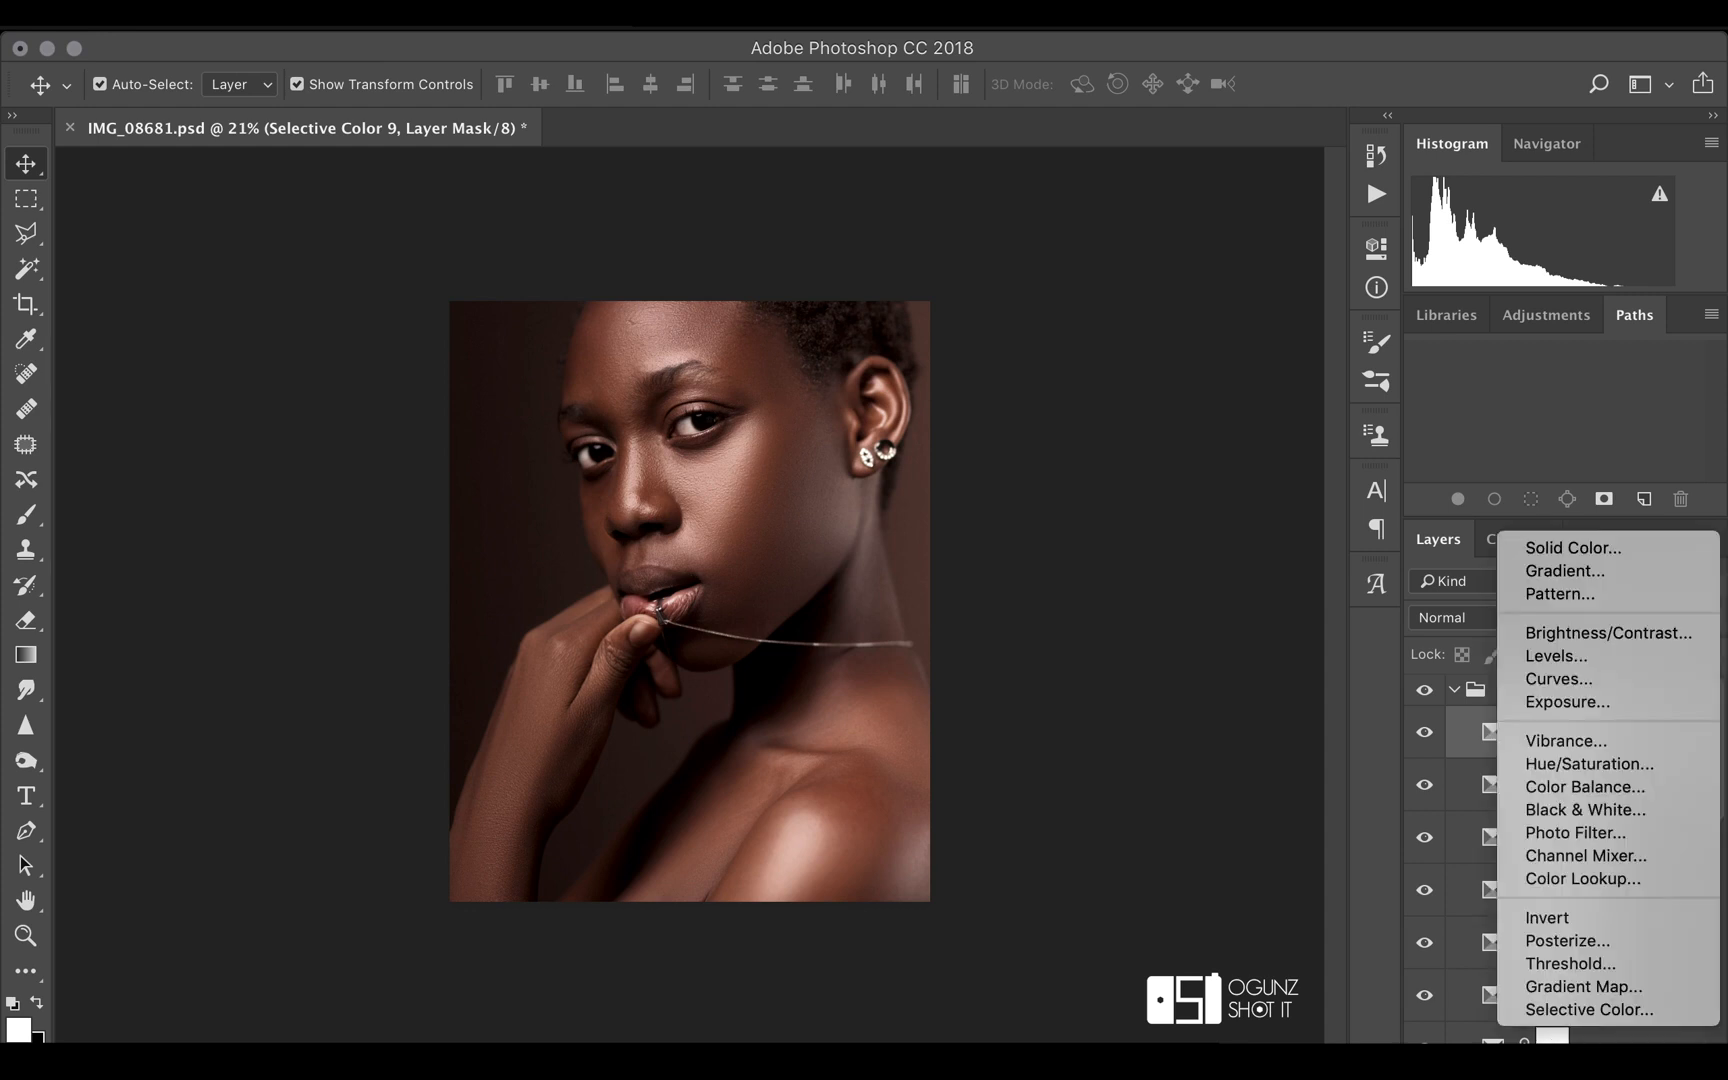
{"action": "left_click", "coordinate": [1561, 678]}
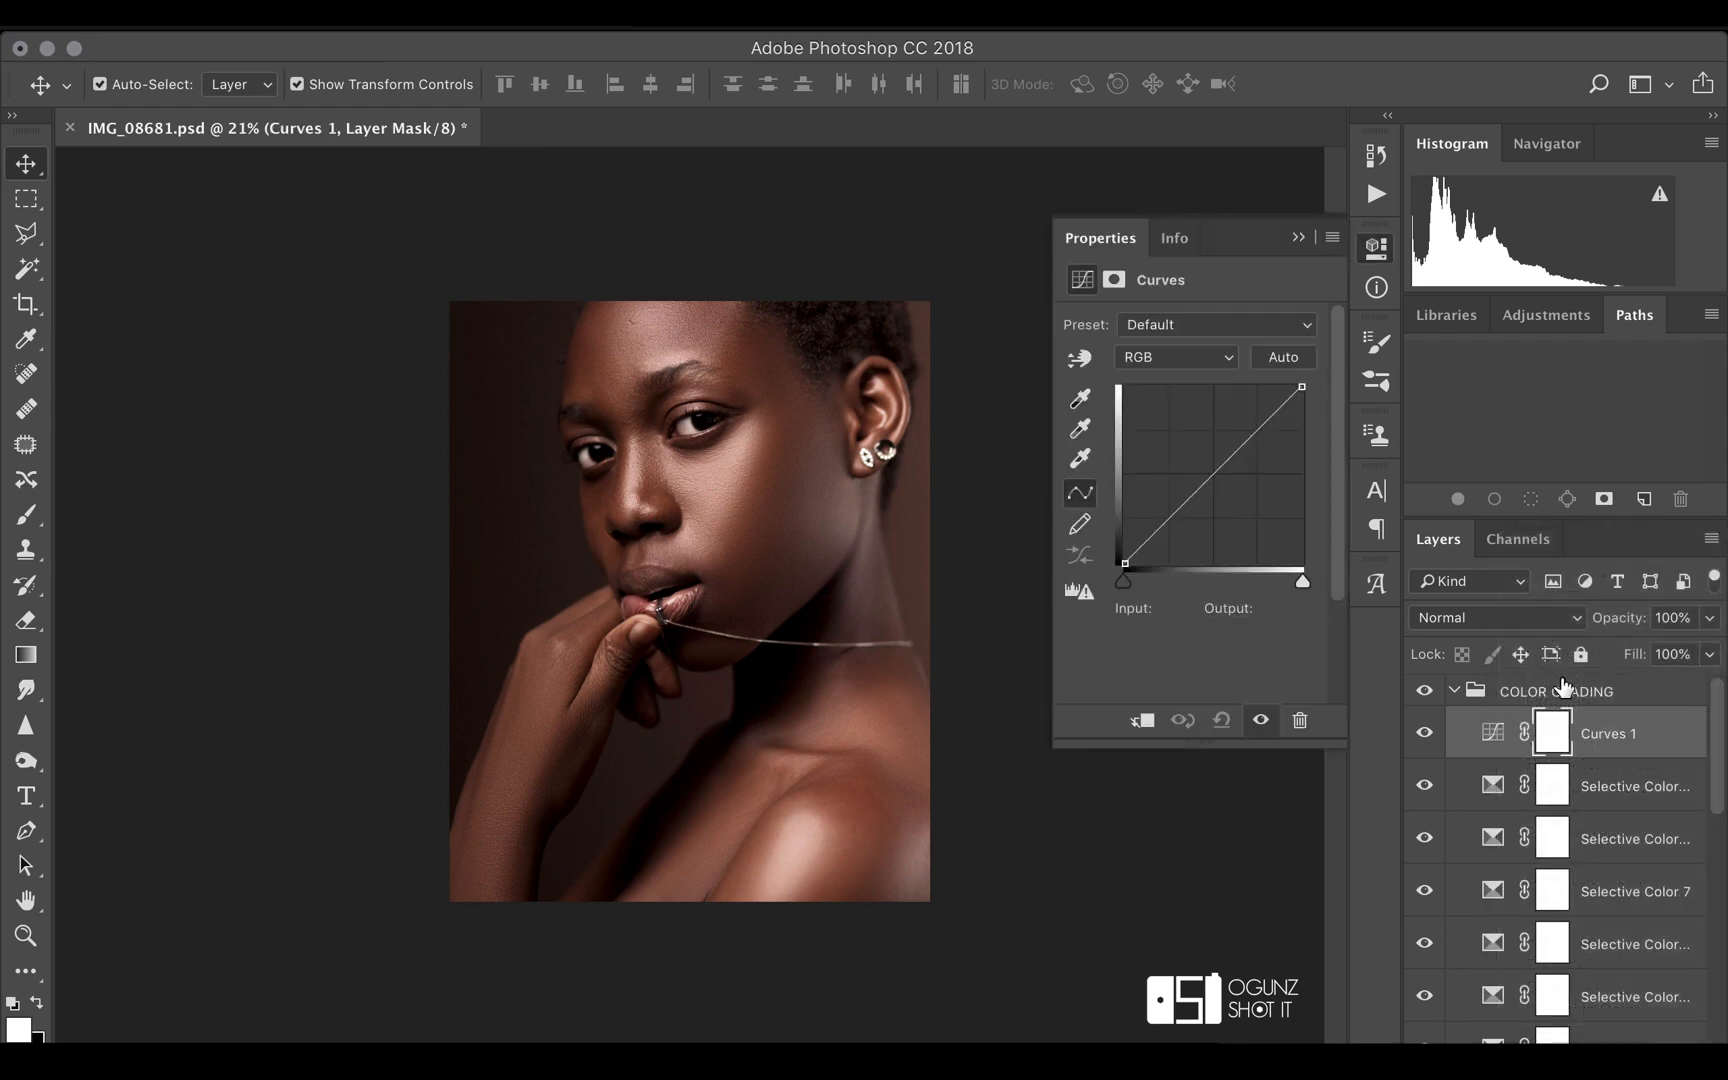
{"action": "left_click", "coordinate": [1222, 332]}
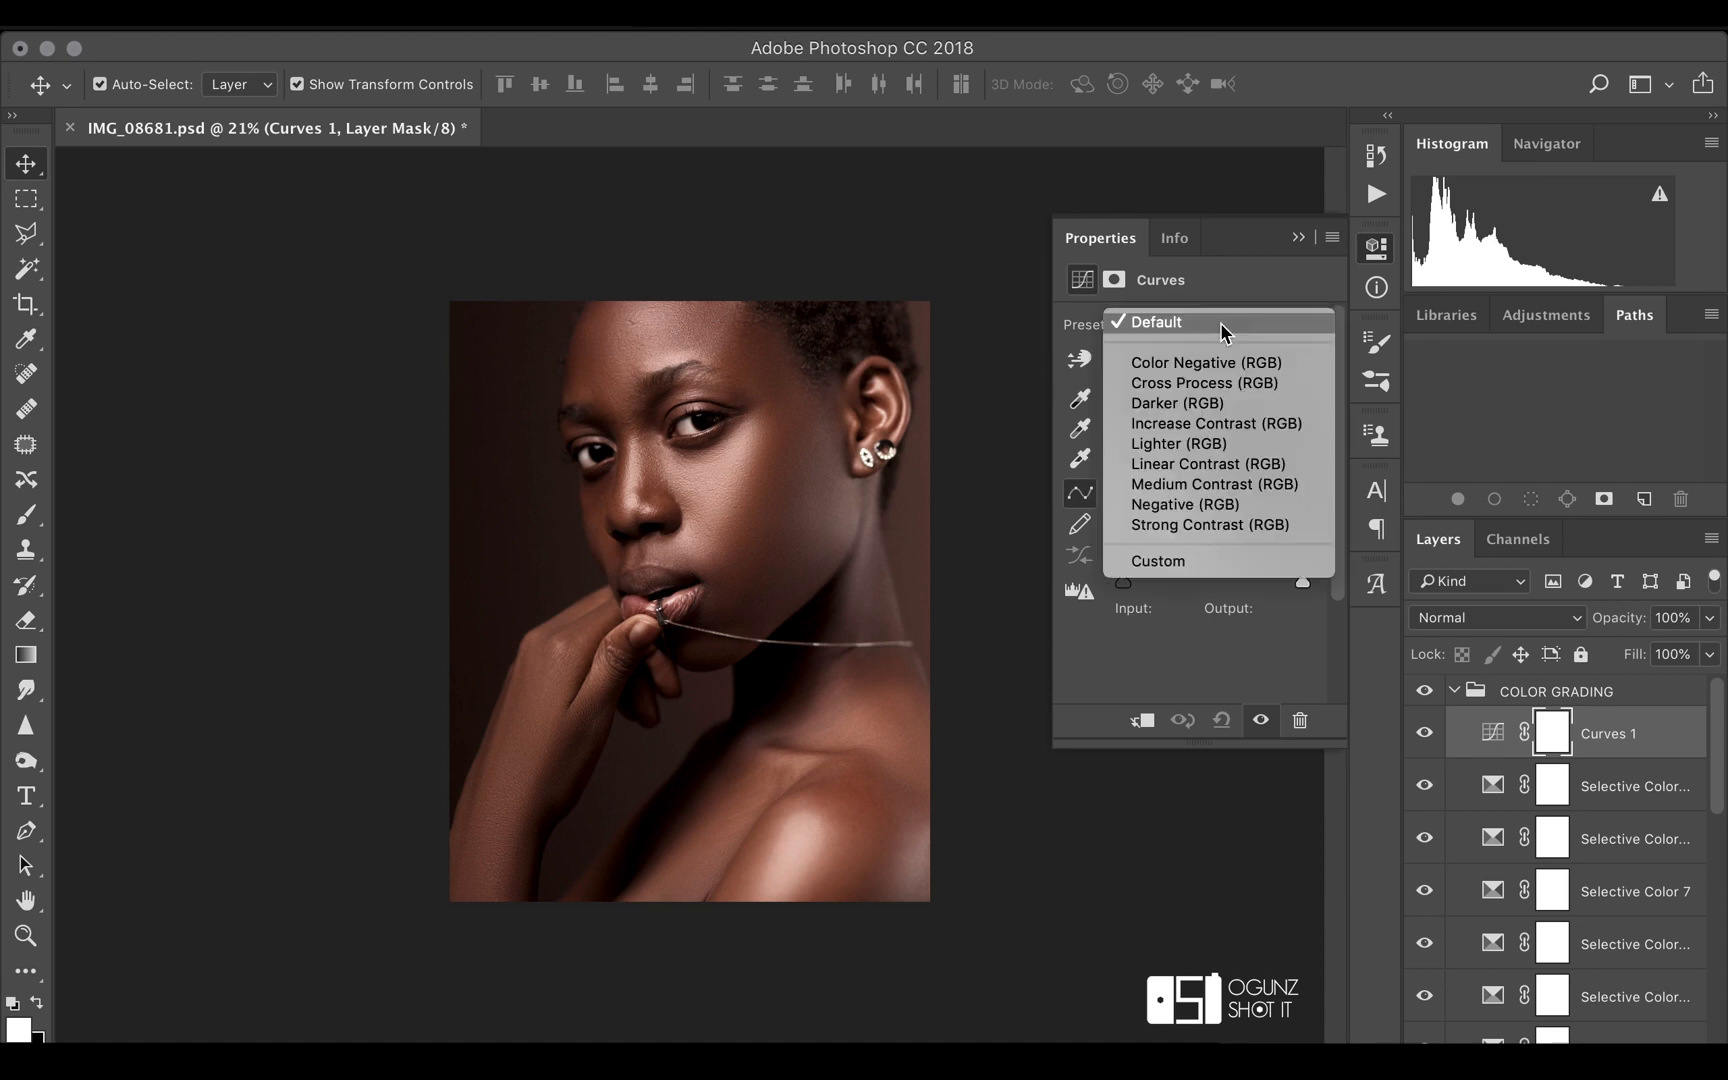
{"action": "left_click", "coordinate": [1222, 405]}
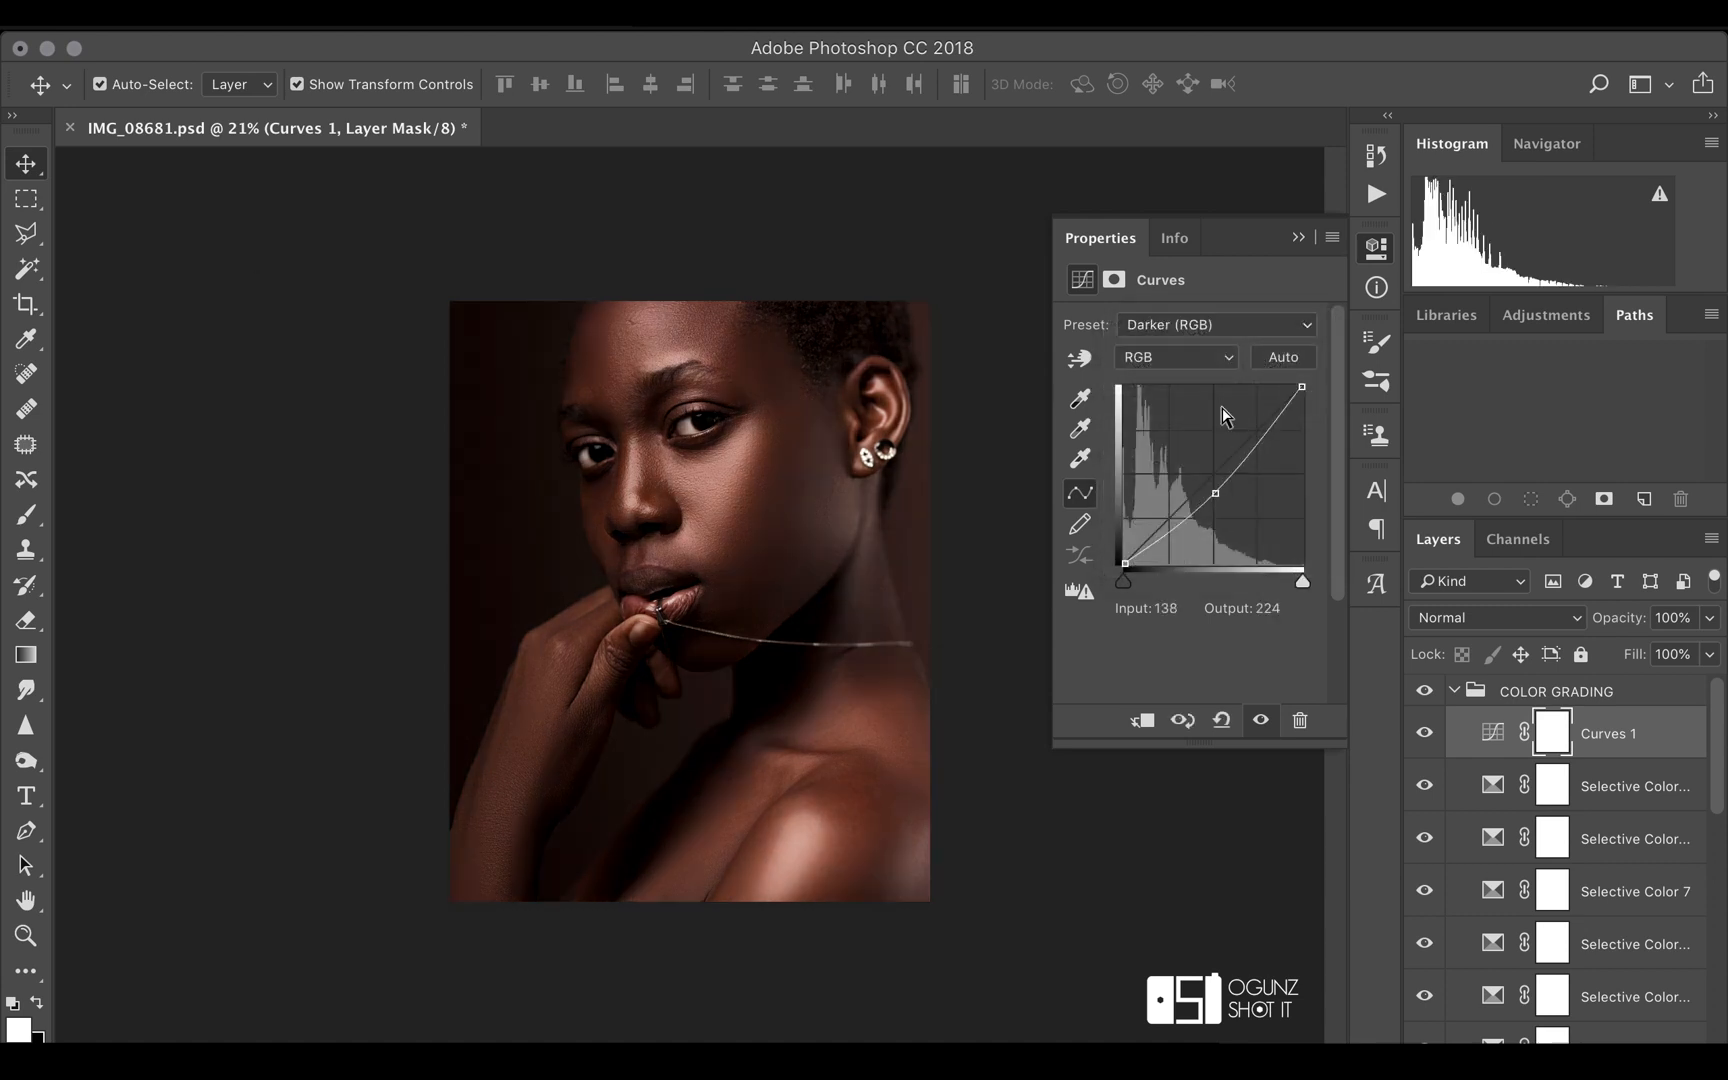
Set the Curves layer to Multiply blending at 37% opacity and compare the image with and without it
{"action": "left_click", "coordinate": [1568, 622]}
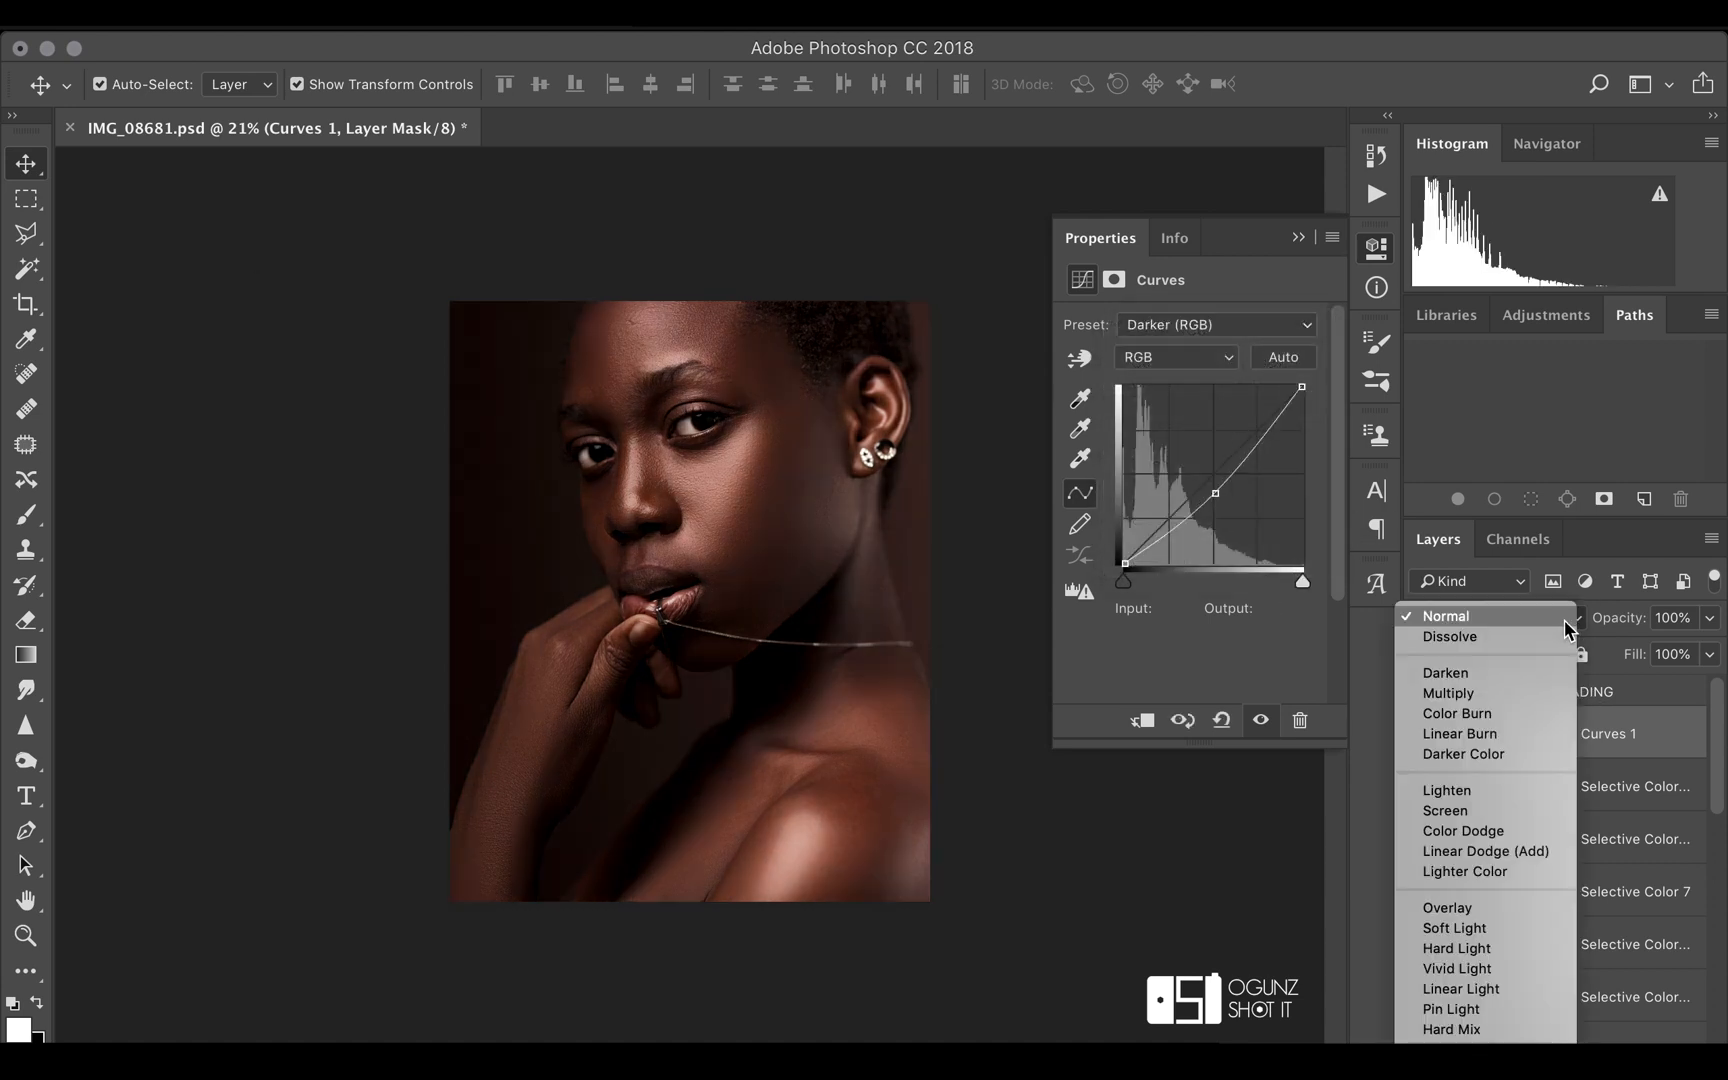
{"action": "left_click", "coordinate": [1519, 693]}
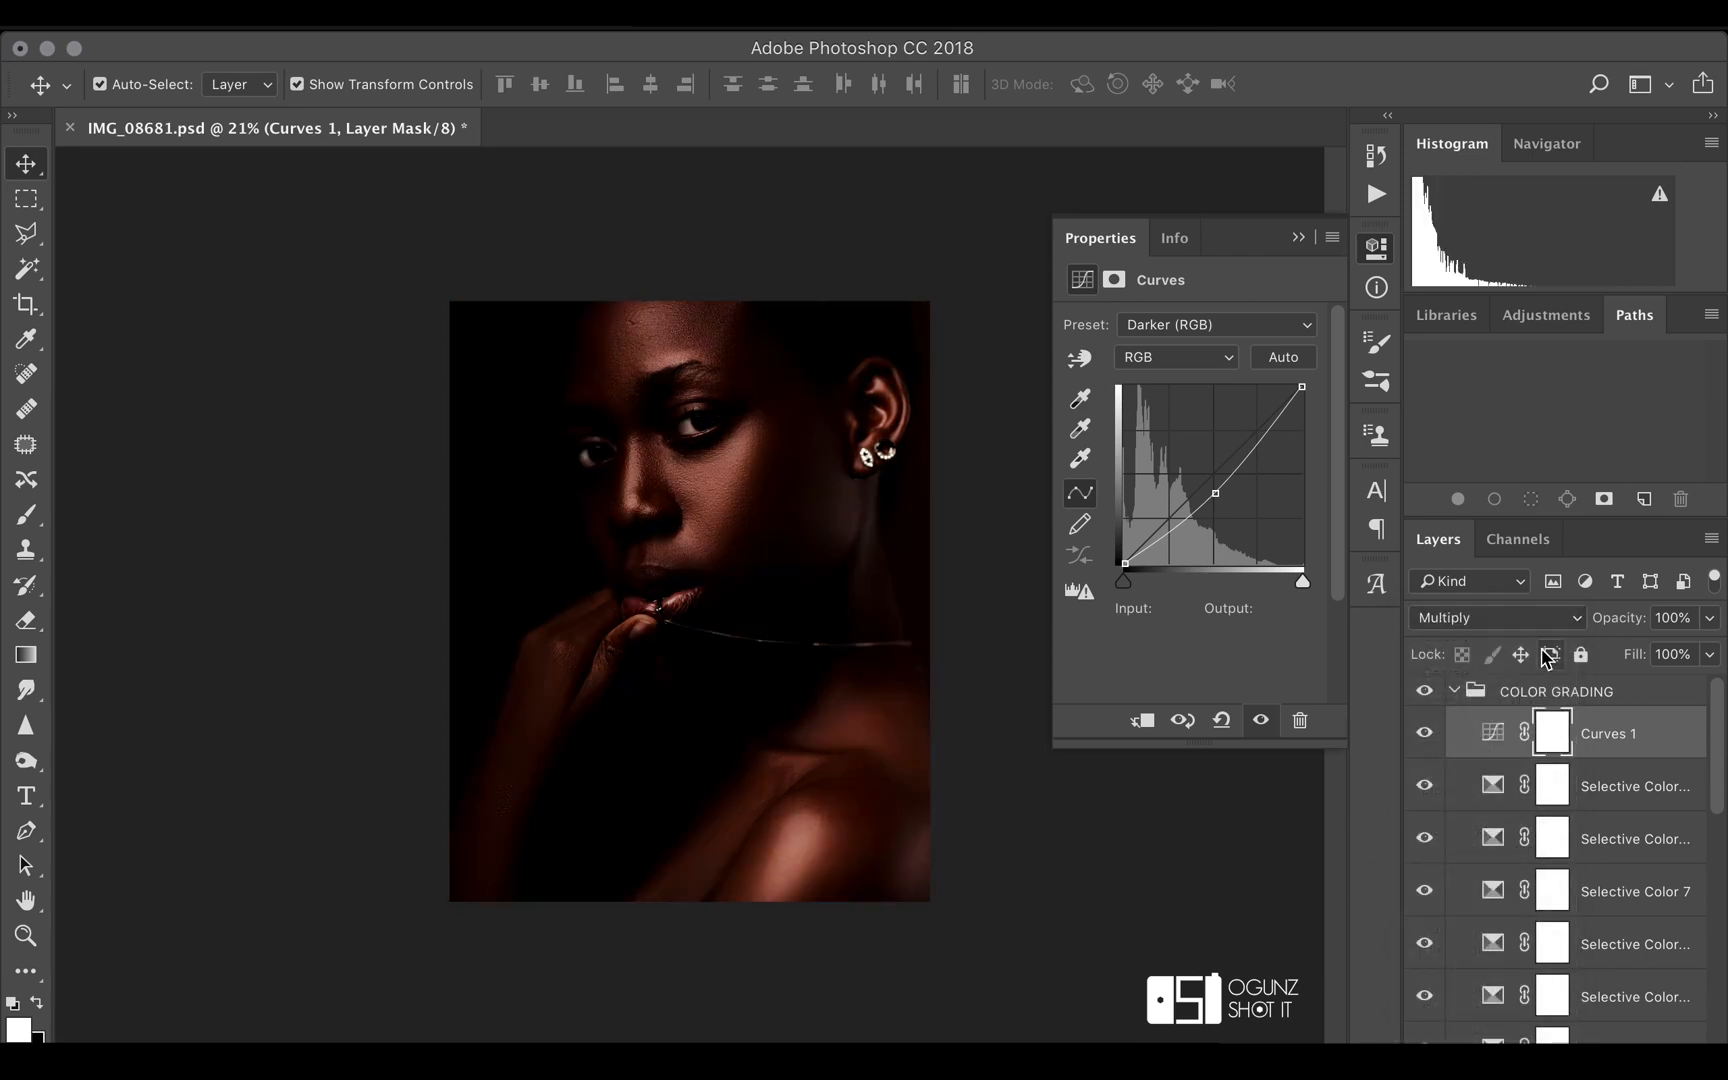
{"action": "mouse_move", "coordinate": [1632, 618]}
{"action": "left_mouse_down"}
{"action": "mouse_move", "coordinate": [1606, 621]}
{"action": "mouse_move", "coordinate": [1619, 630]}
{"action": "left_mouse_up"}
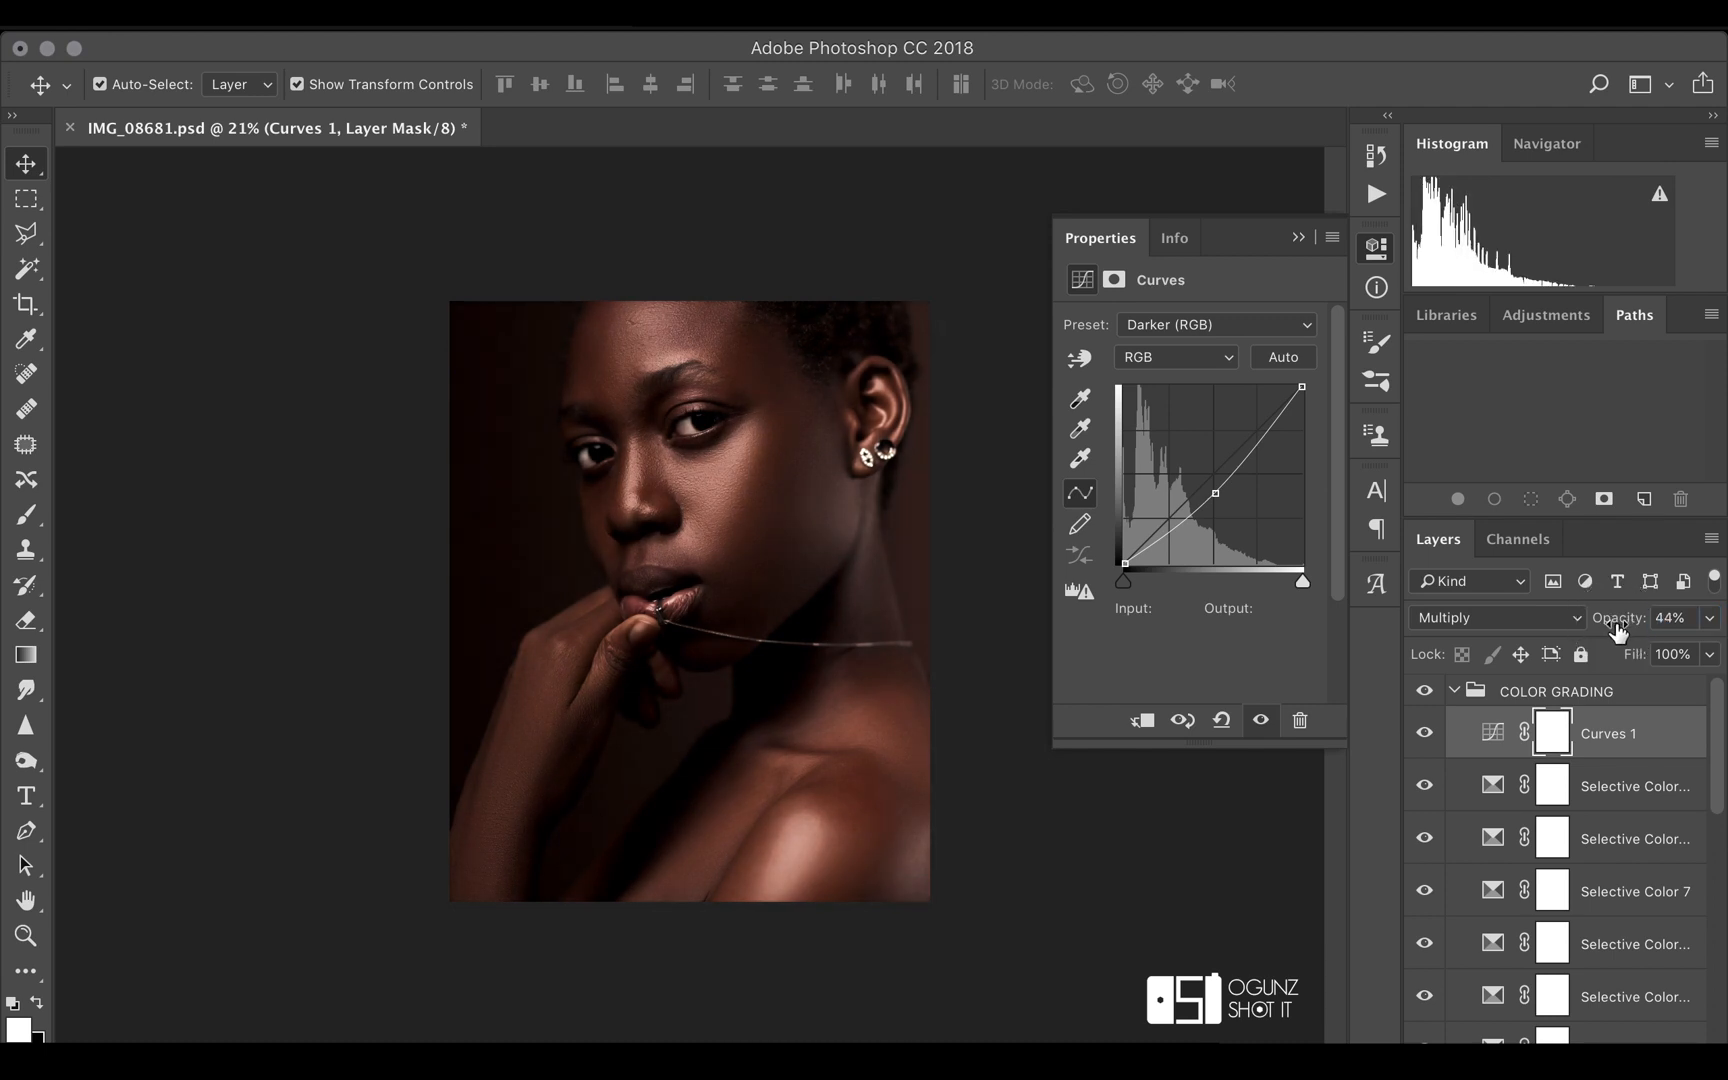
{"action": "left_click", "coordinate": [1298, 237]}
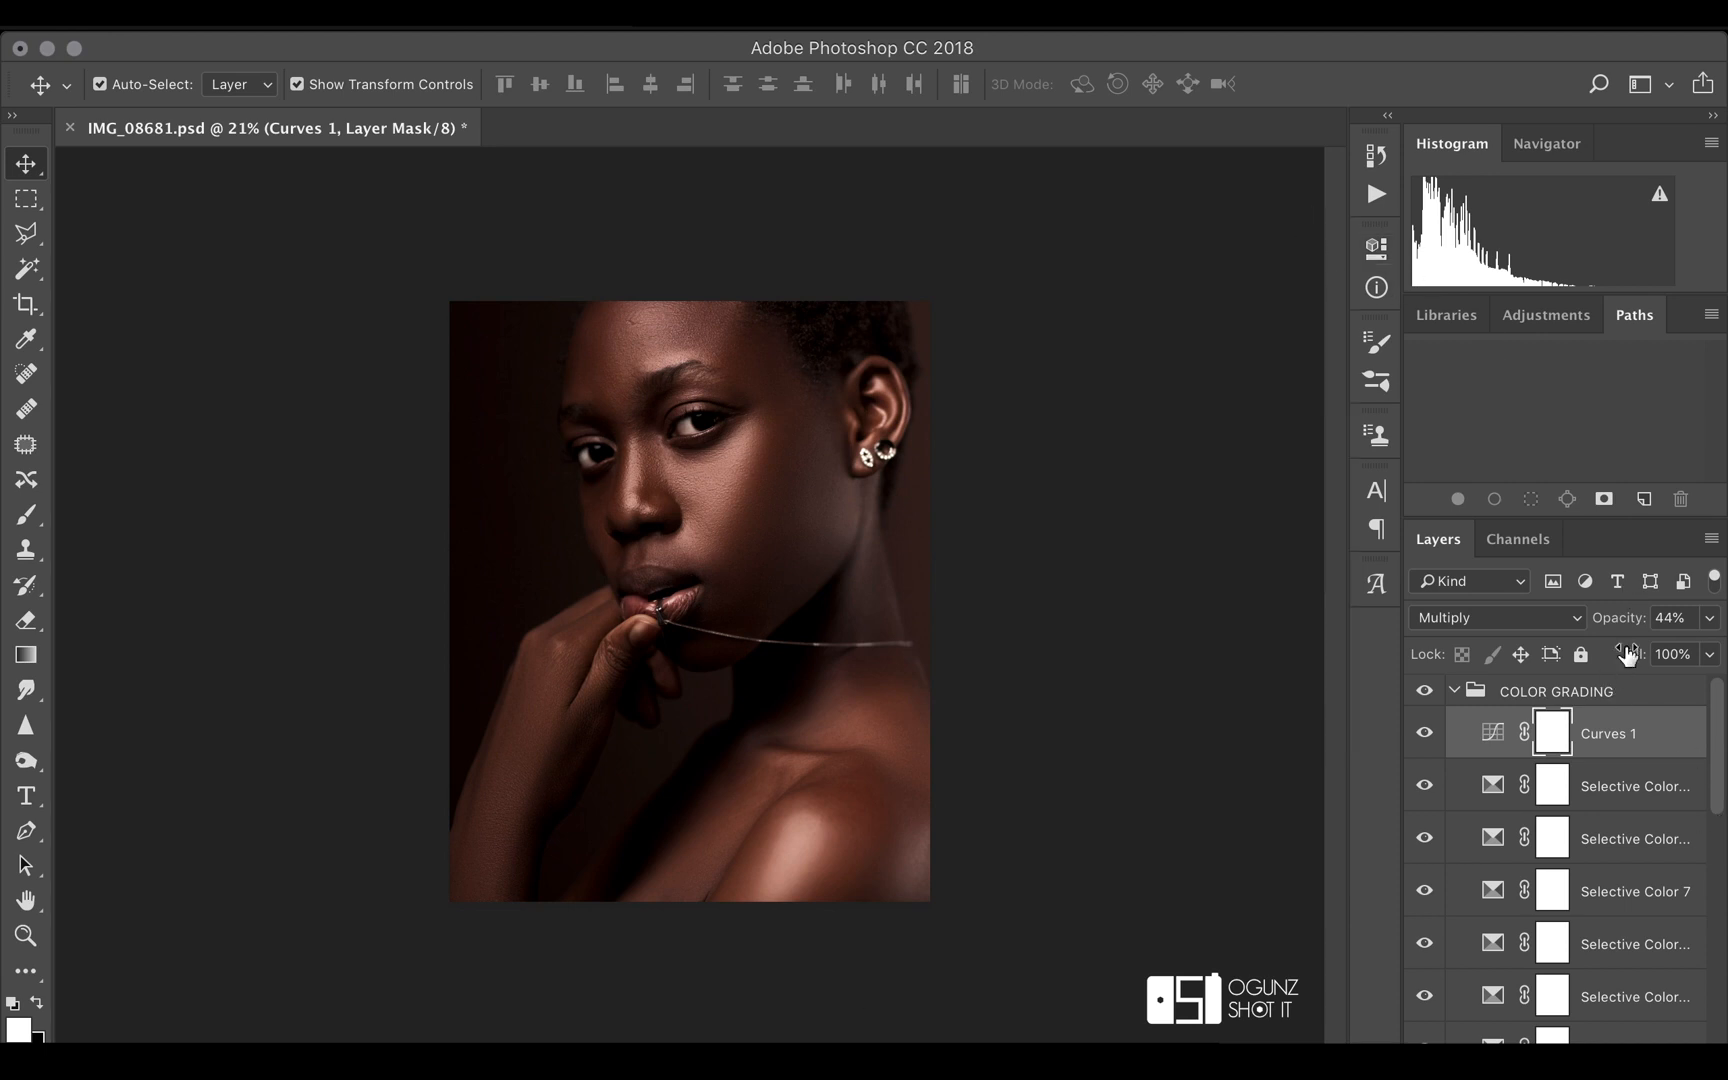
{"action": "left_click_drag", "start_coordinate": [1634, 626], "coordinate": [1630, 626]}
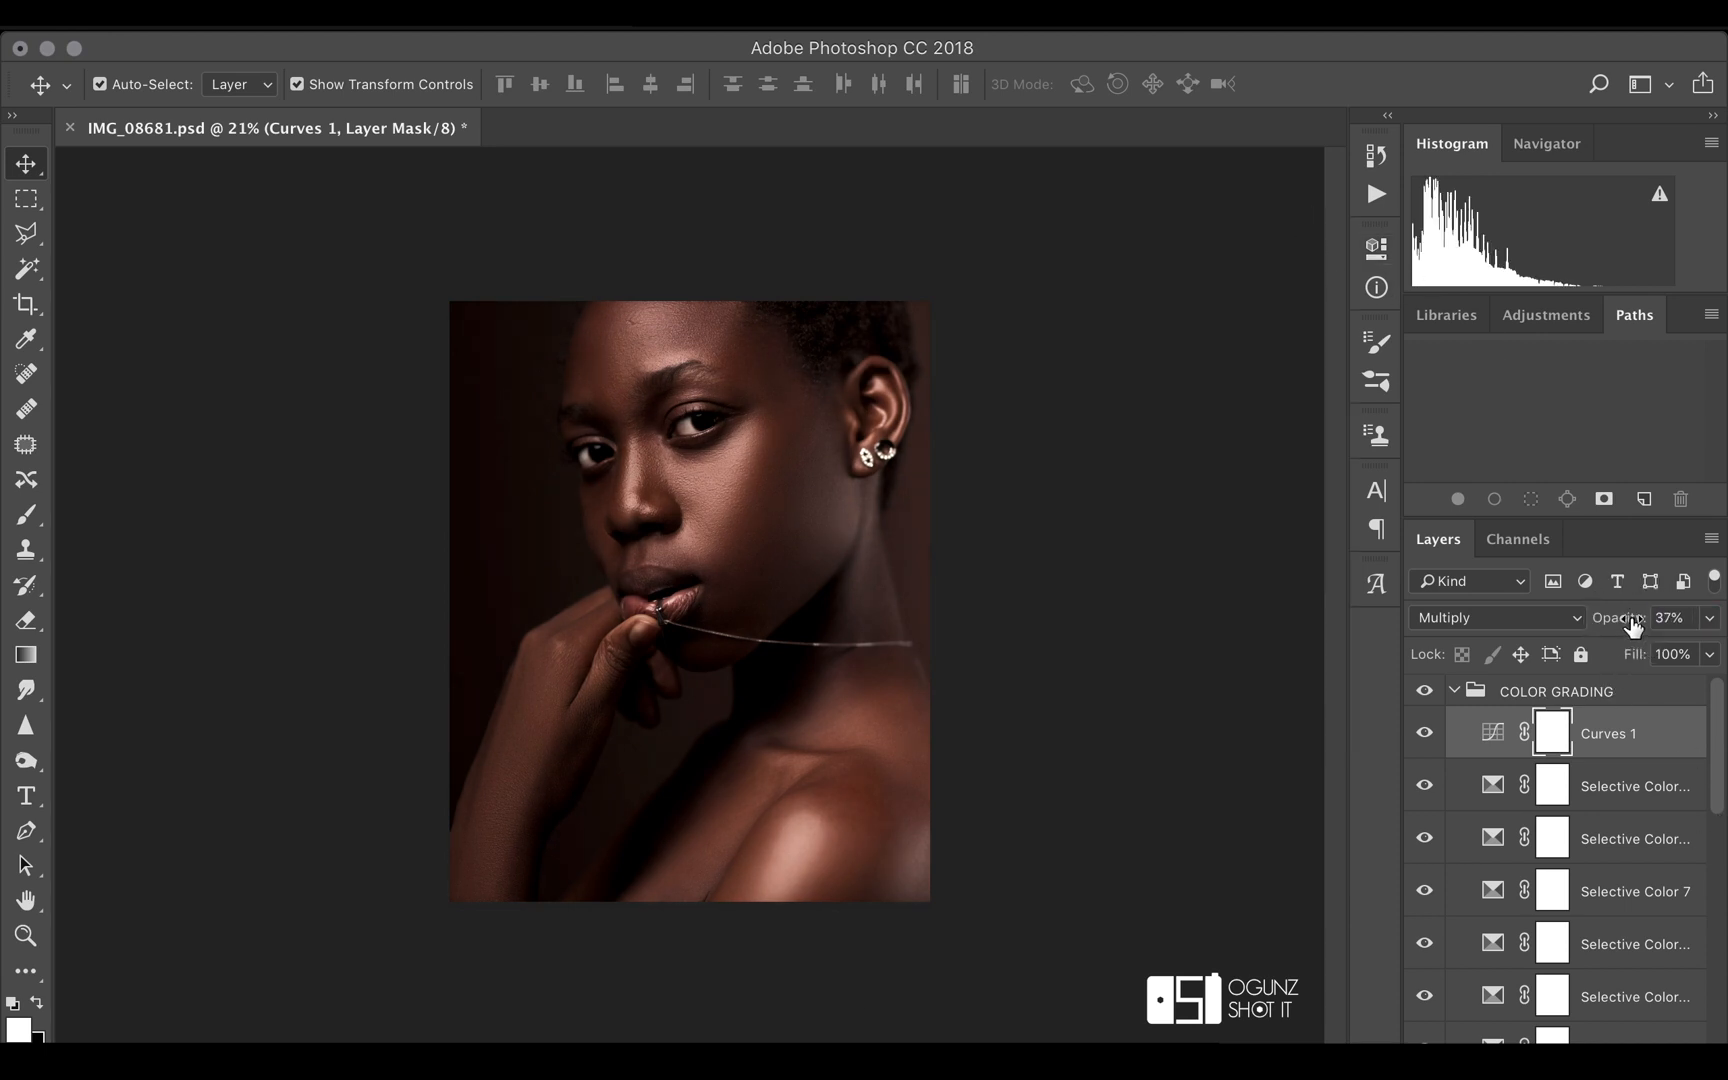
{"action": "left_click", "coordinate": [1425, 736]}
{"action": "left_click", "coordinate": [1425, 736]}
{"action": "left_click", "coordinate": [1425, 736]}
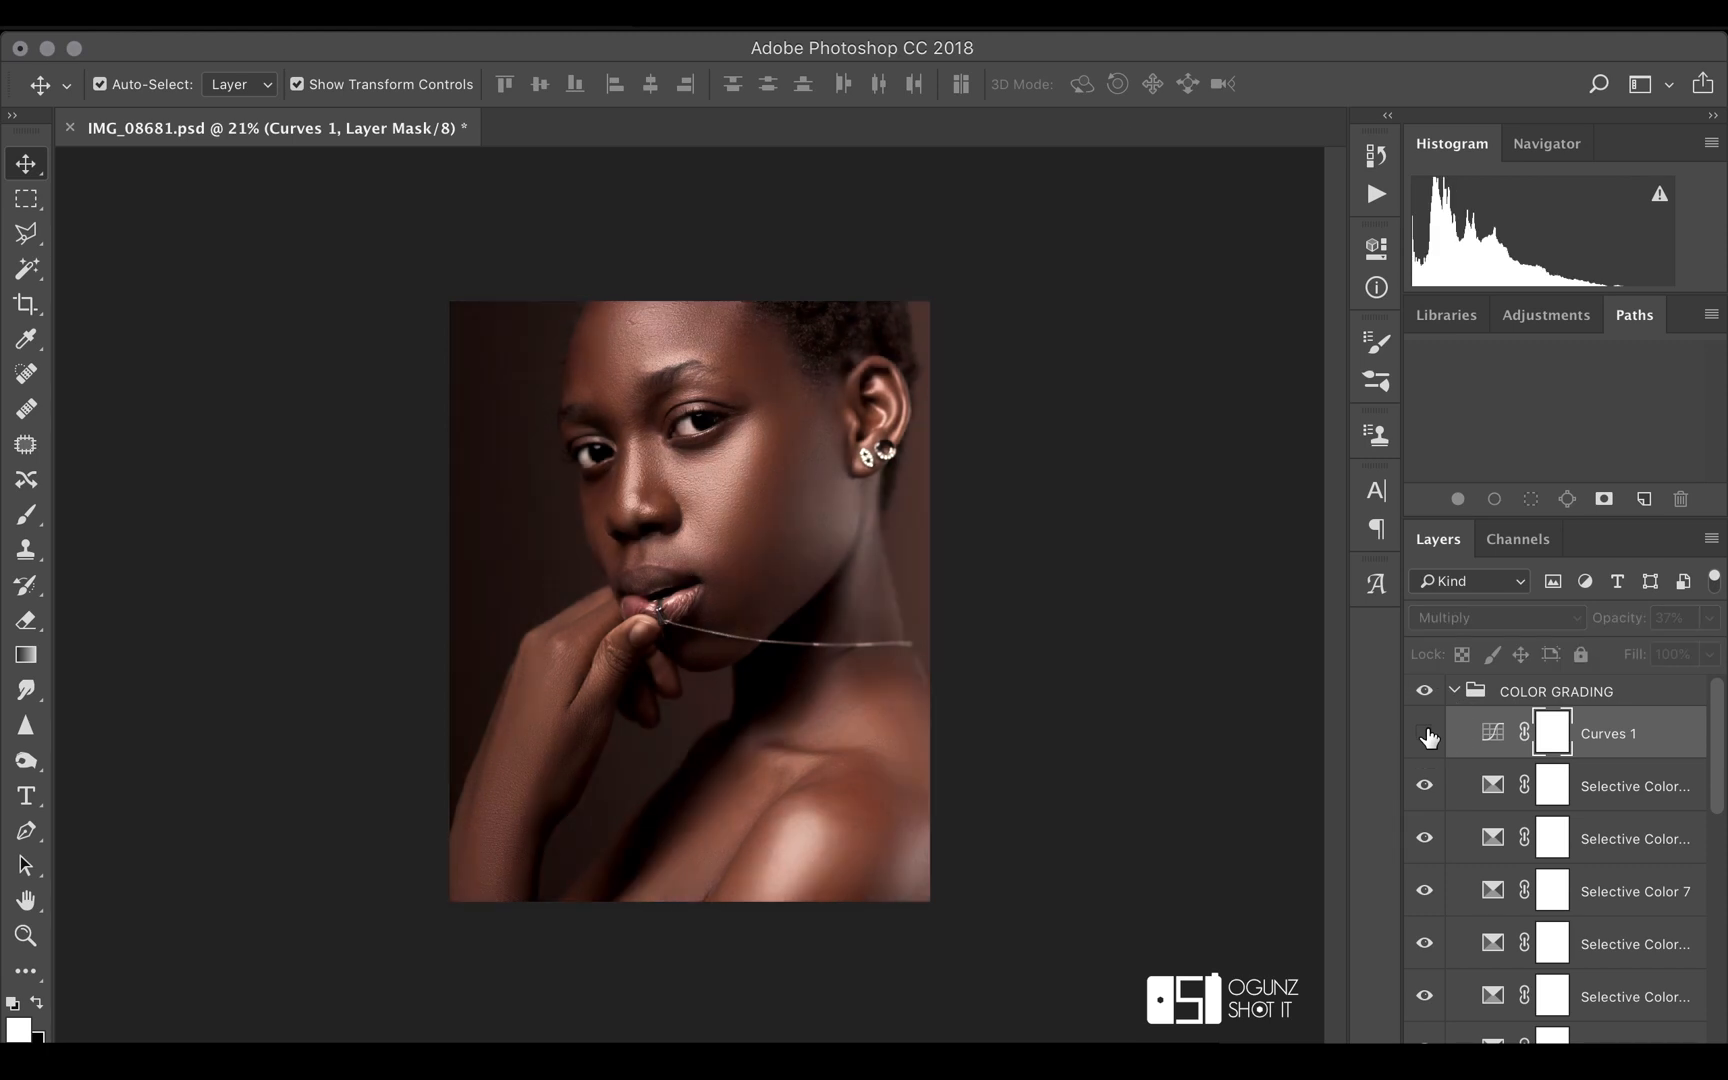
{"action": "left_click", "coordinate": [1425, 736]}
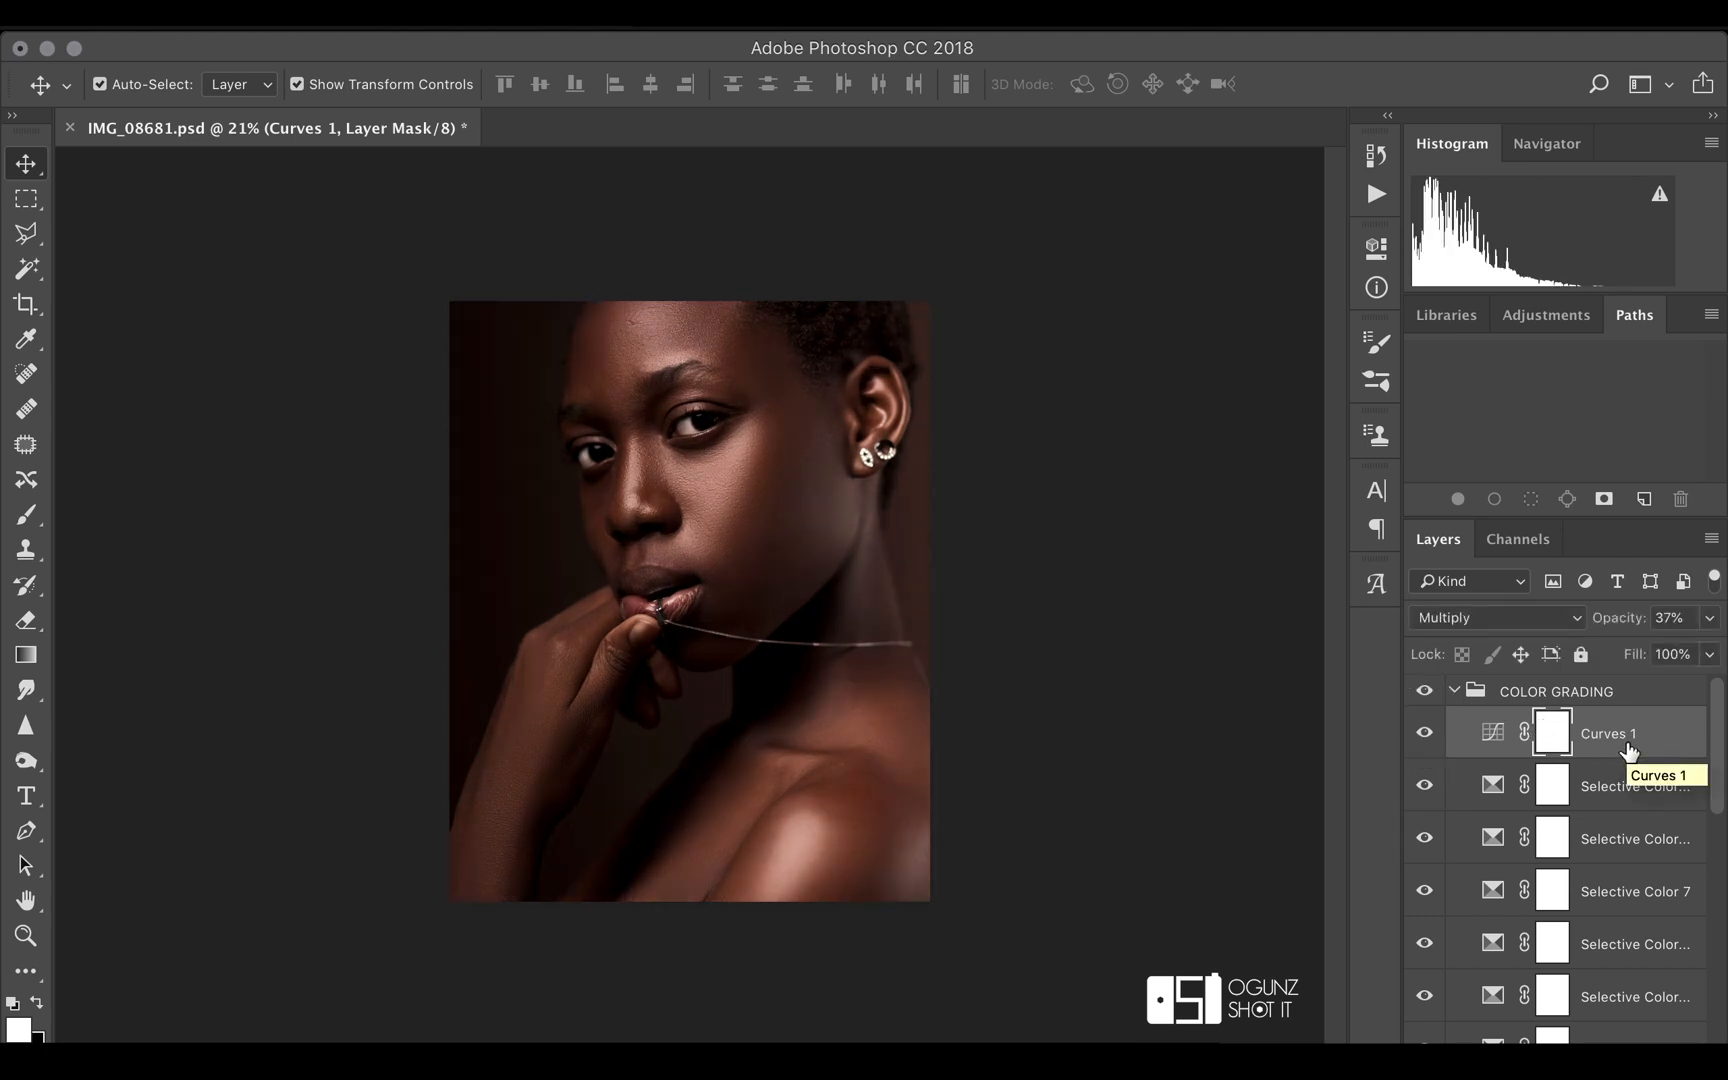
Add a tenth Selective Color layer and set its Reds to cyan +9, magenta -5 and yellow -9
{"action": "left_click", "coordinate": [1567, 1056]}
{"action": "left_click", "coordinate": [1606, 1034]}
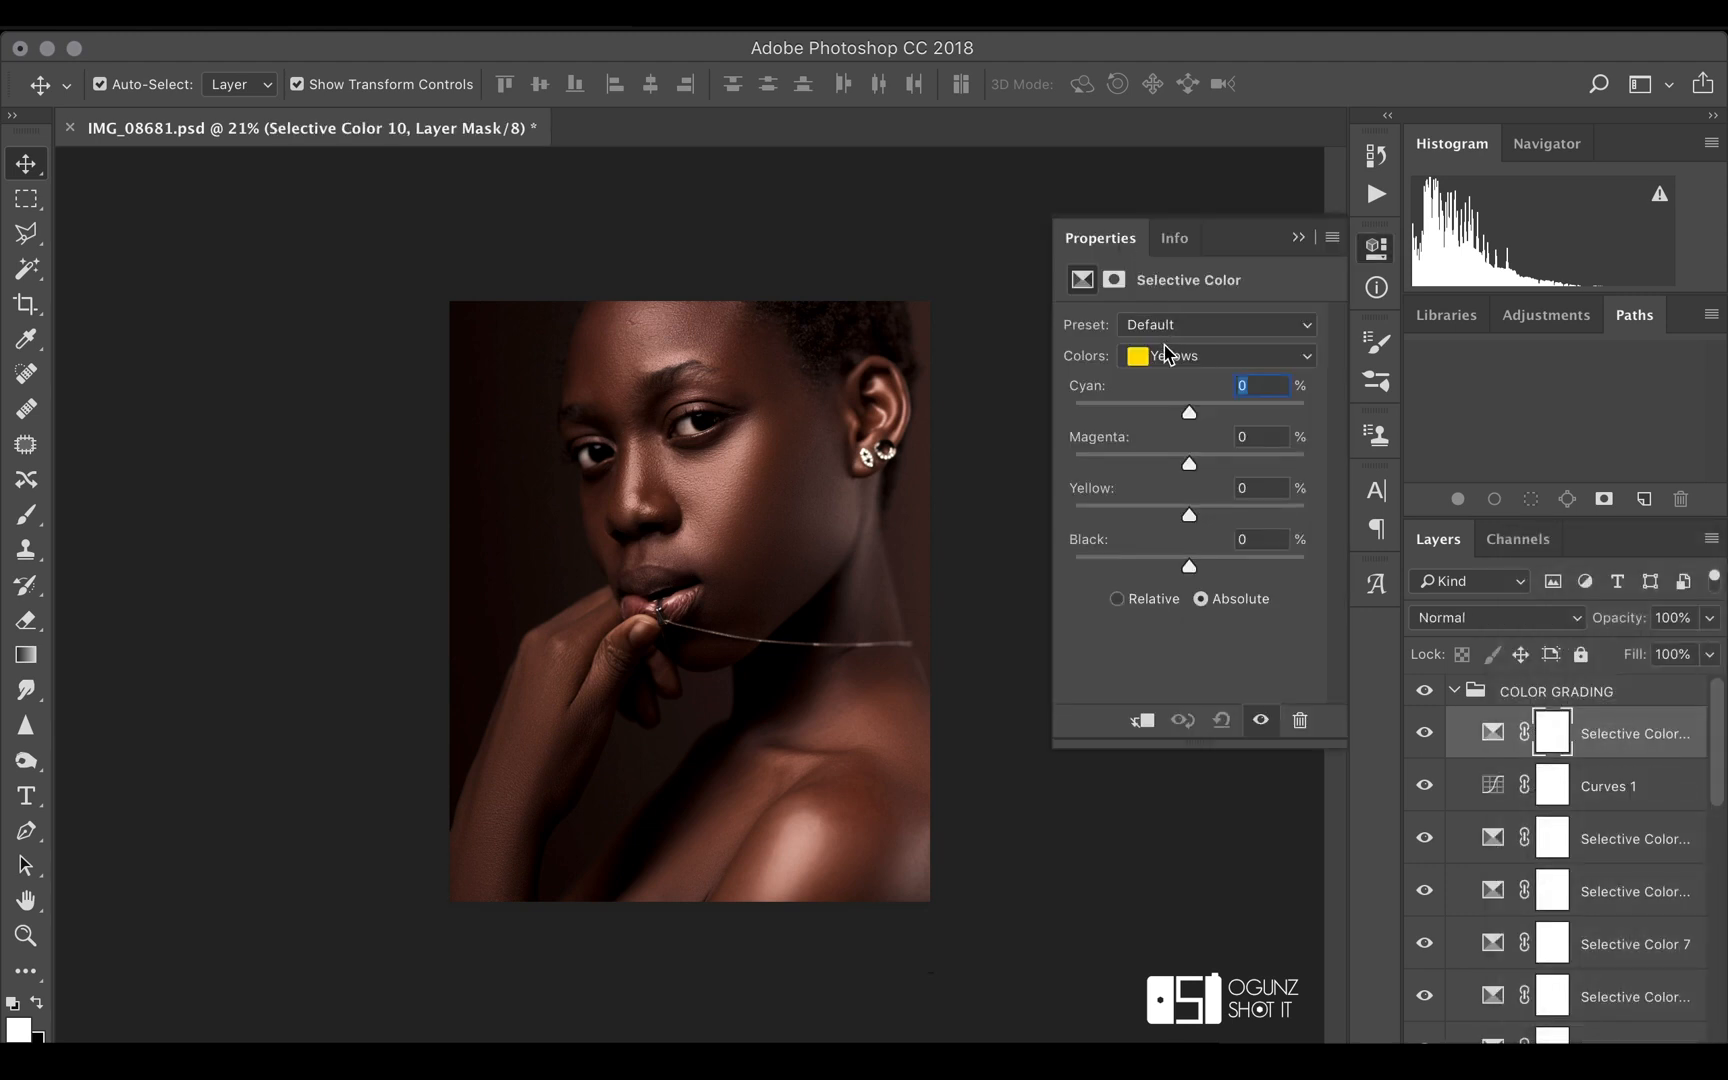
{"action": "left_click", "coordinate": [1178, 360]}
{"action": "left_click", "coordinate": [1183, 335]}
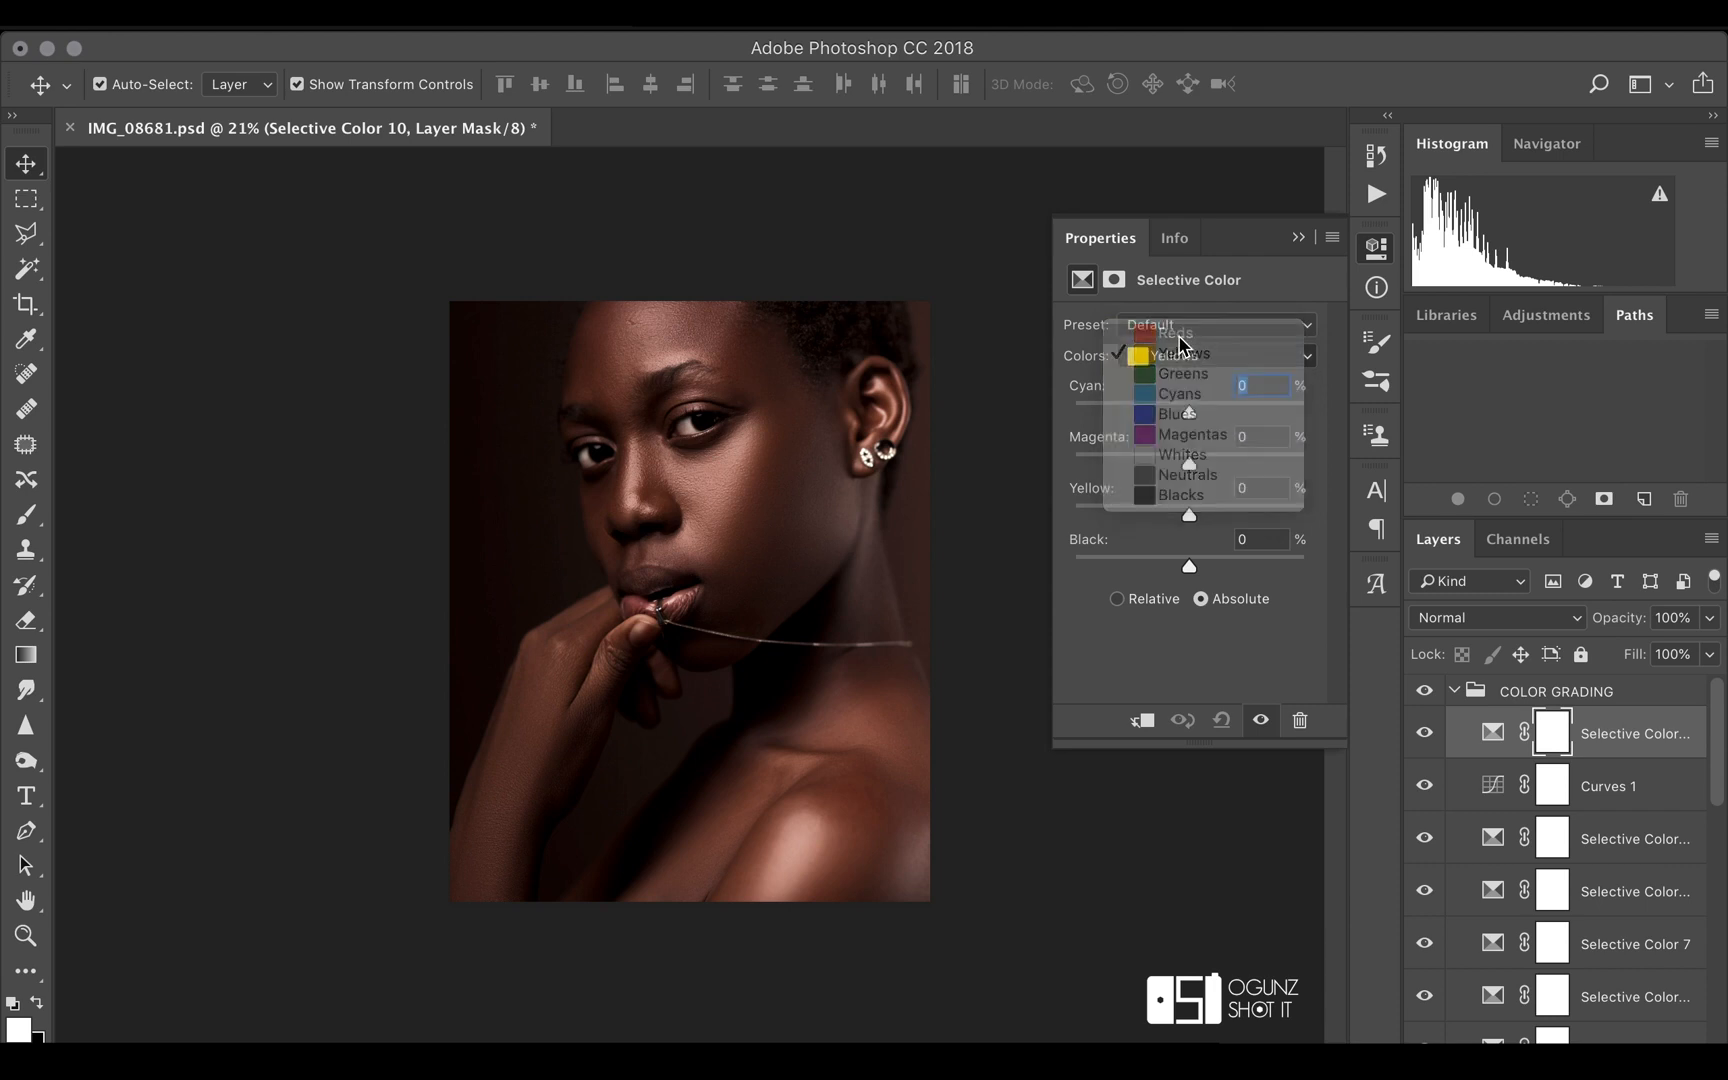
{"action": "left_click_drag", "start_coordinate": [1190, 466], "coordinate": [1186, 465]}
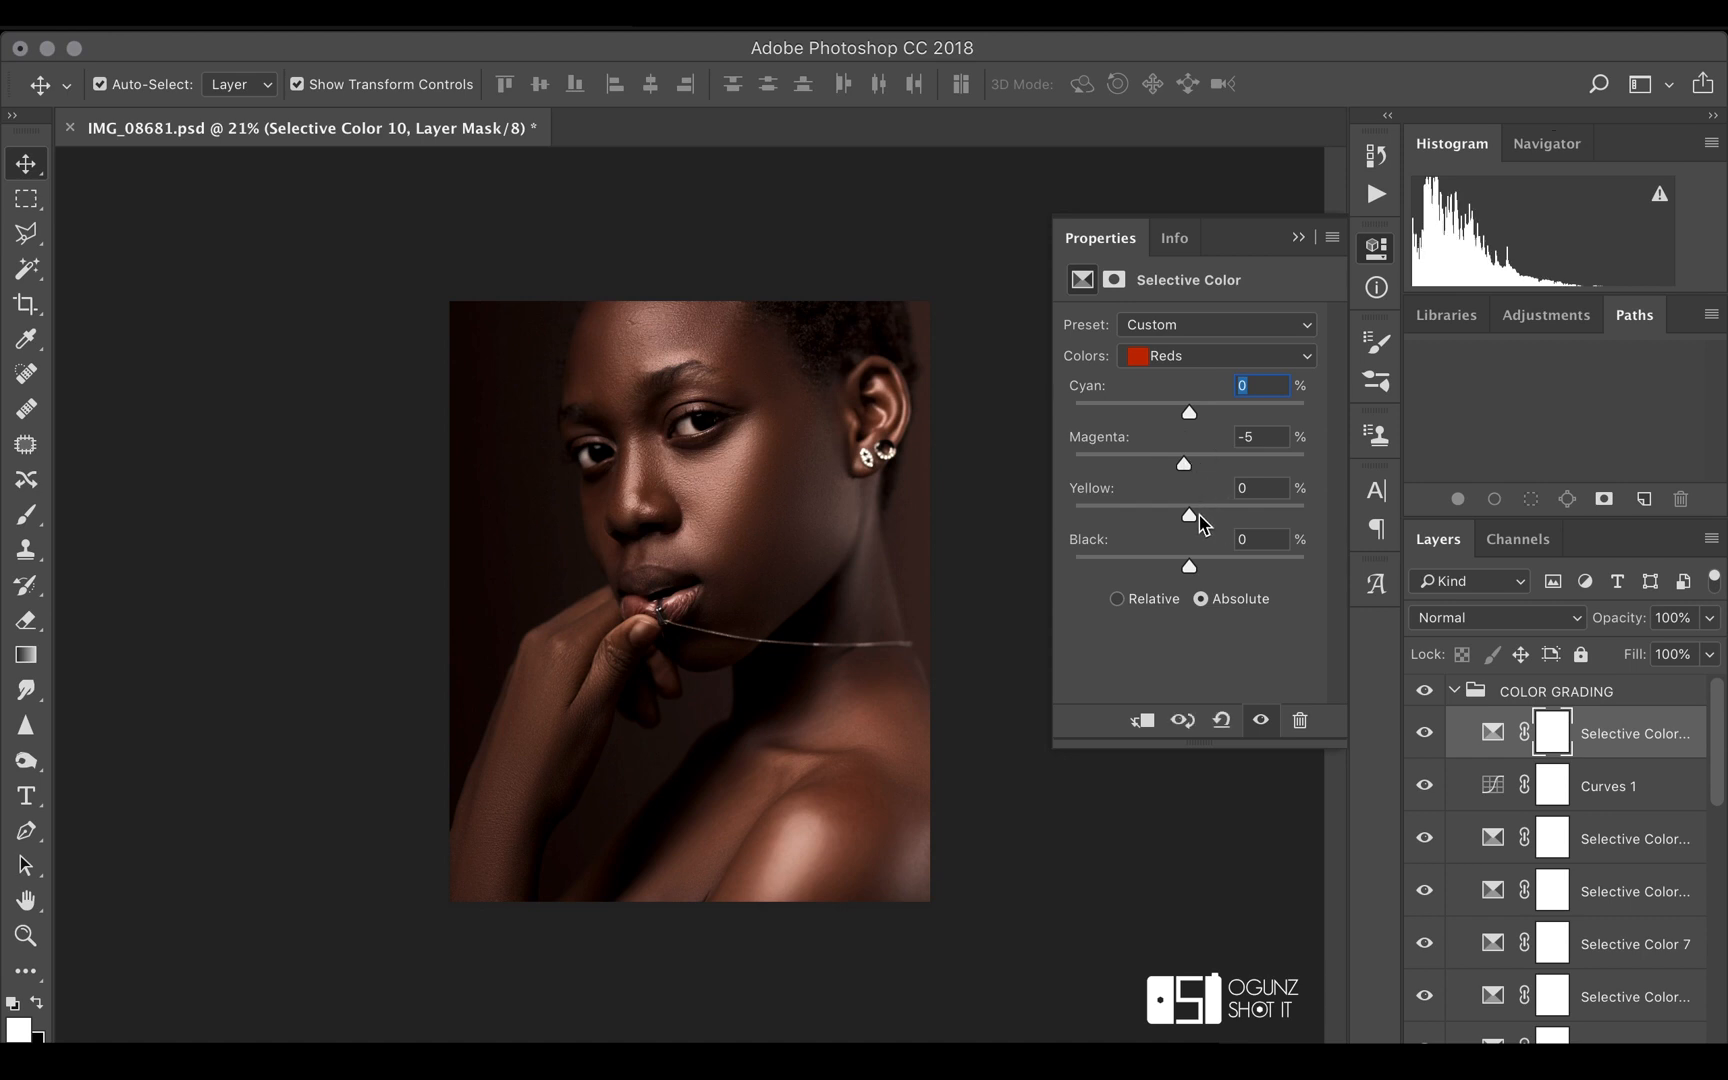
{"action": "left_click_drag", "start_coordinate": [1192, 522], "coordinate": [1193, 517]}
{"action": "left_click_drag", "start_coordinate": [1192, 411], "coordinate": [1203, 420]}
{"action": "left_click_drag", "start_coordinate": [1191, 514], "coordinate": [1178, 517]}
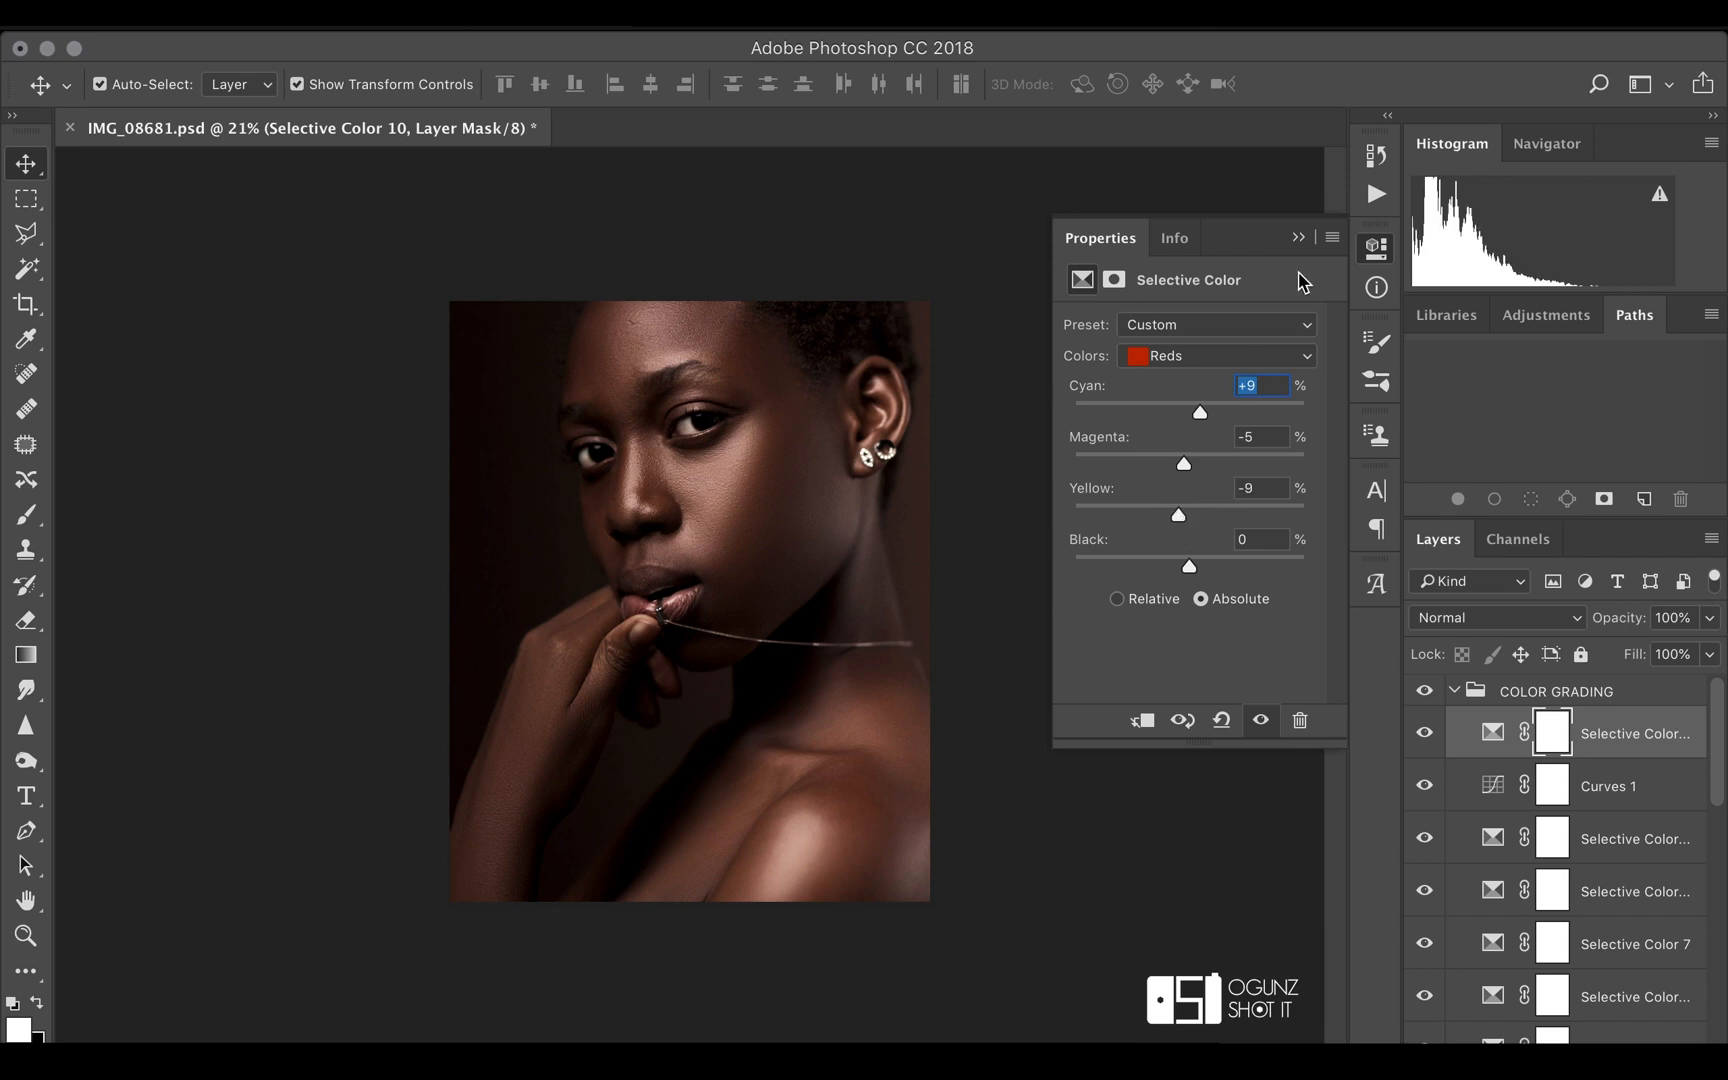
{"action": "left_click", "coordinate": [1301, 238]}
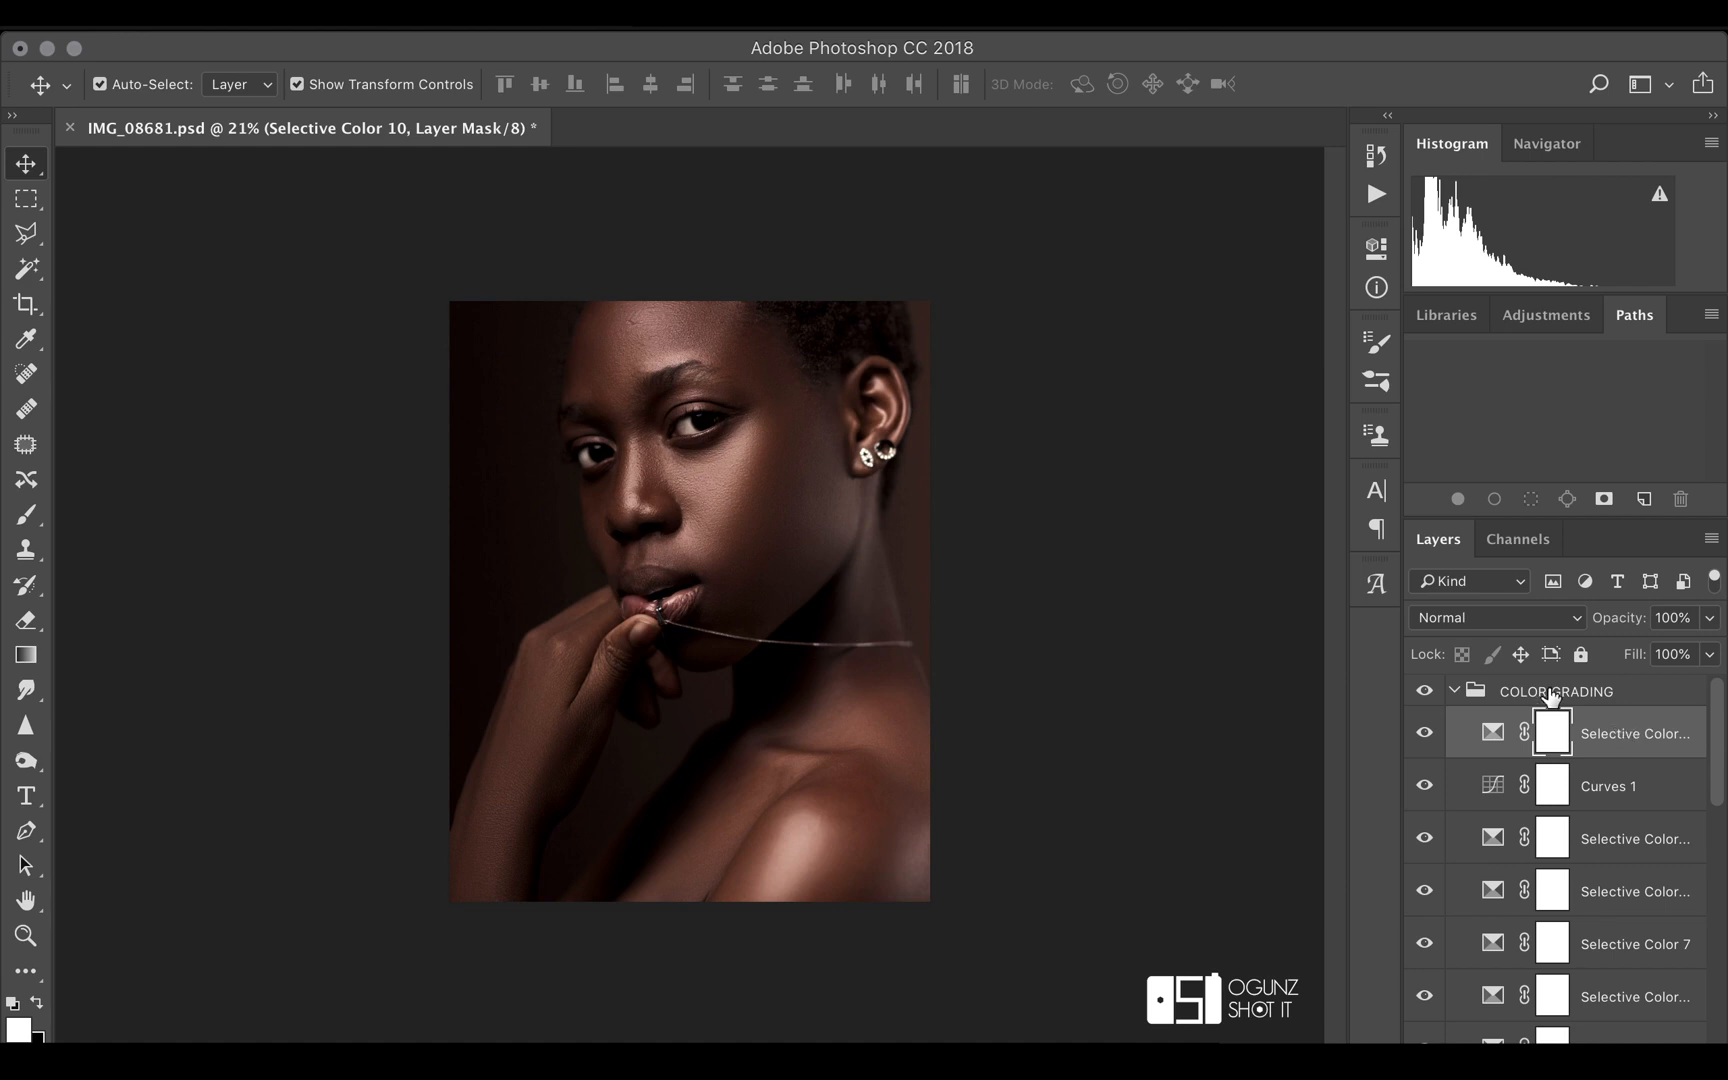
Collapse the COLOR GRADING and FREQ SEPARATION groups and merge all visible layers into a new layer at the top of the stack
{"action": "left_click", "coordinate": [1455, 688]}
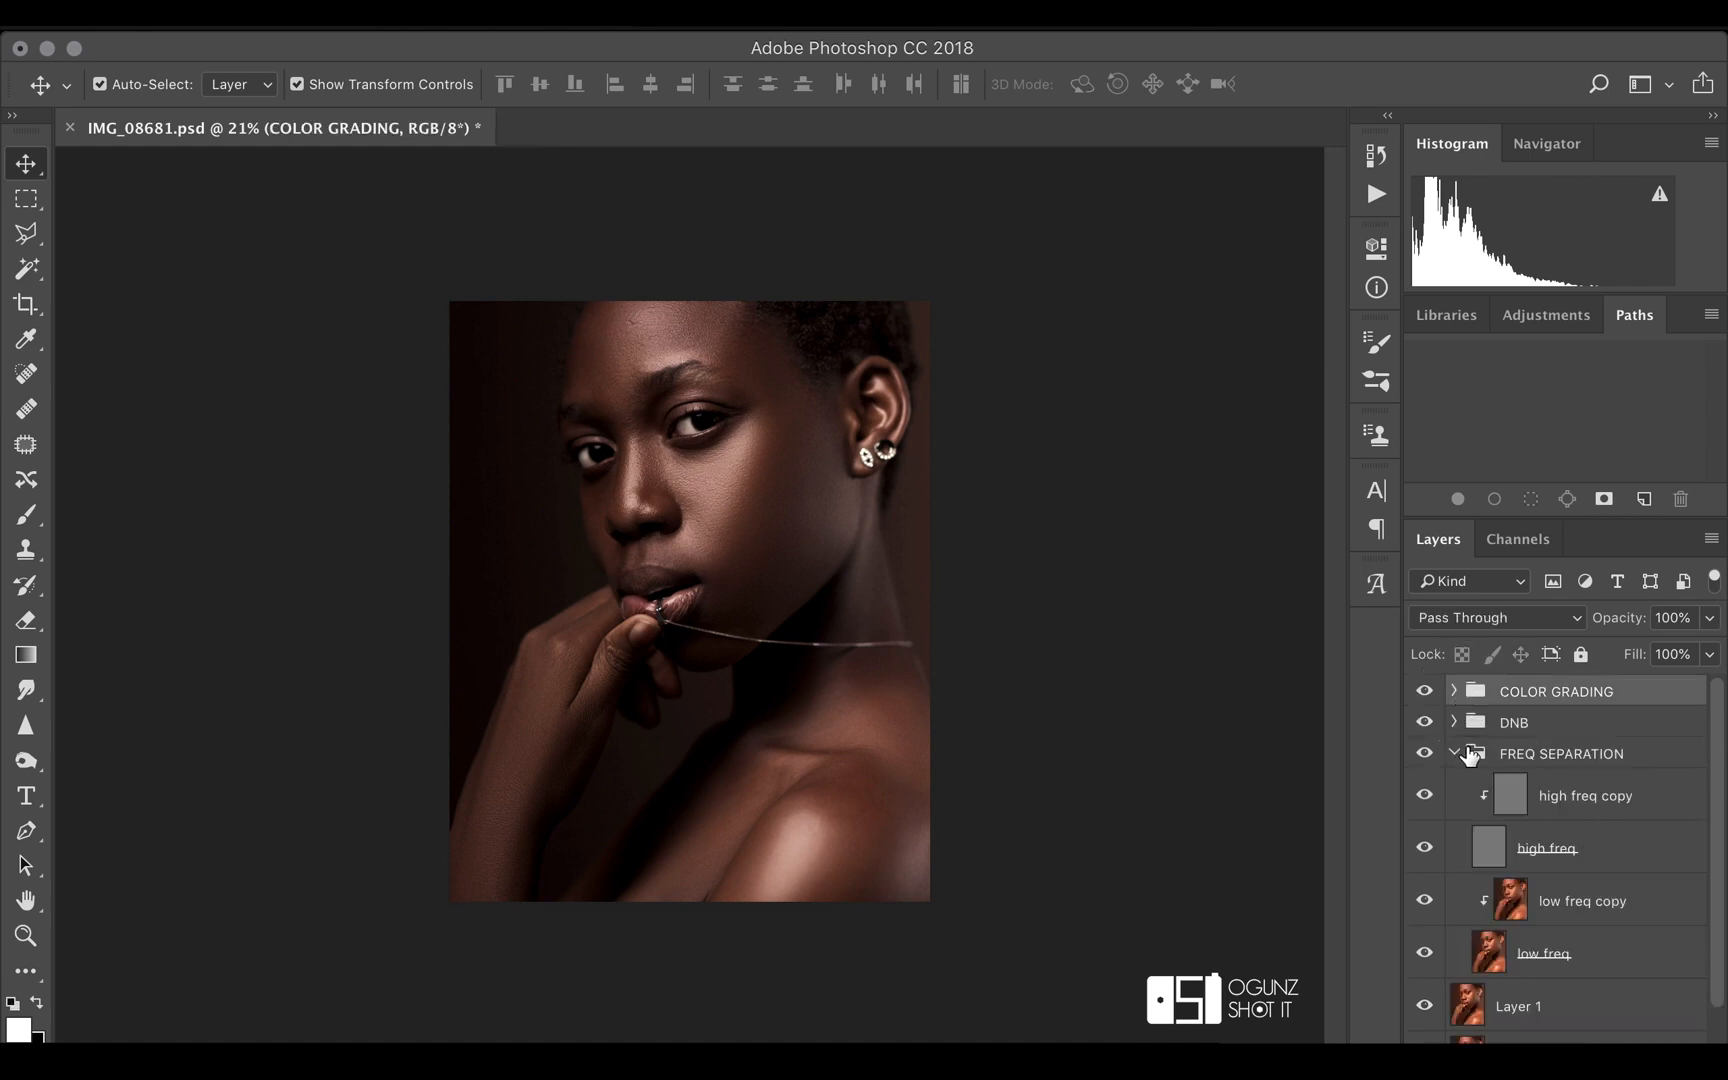
{"action": "left_click", "coordinate": [1458, 752]}
{"action": "key", "text": "super"}
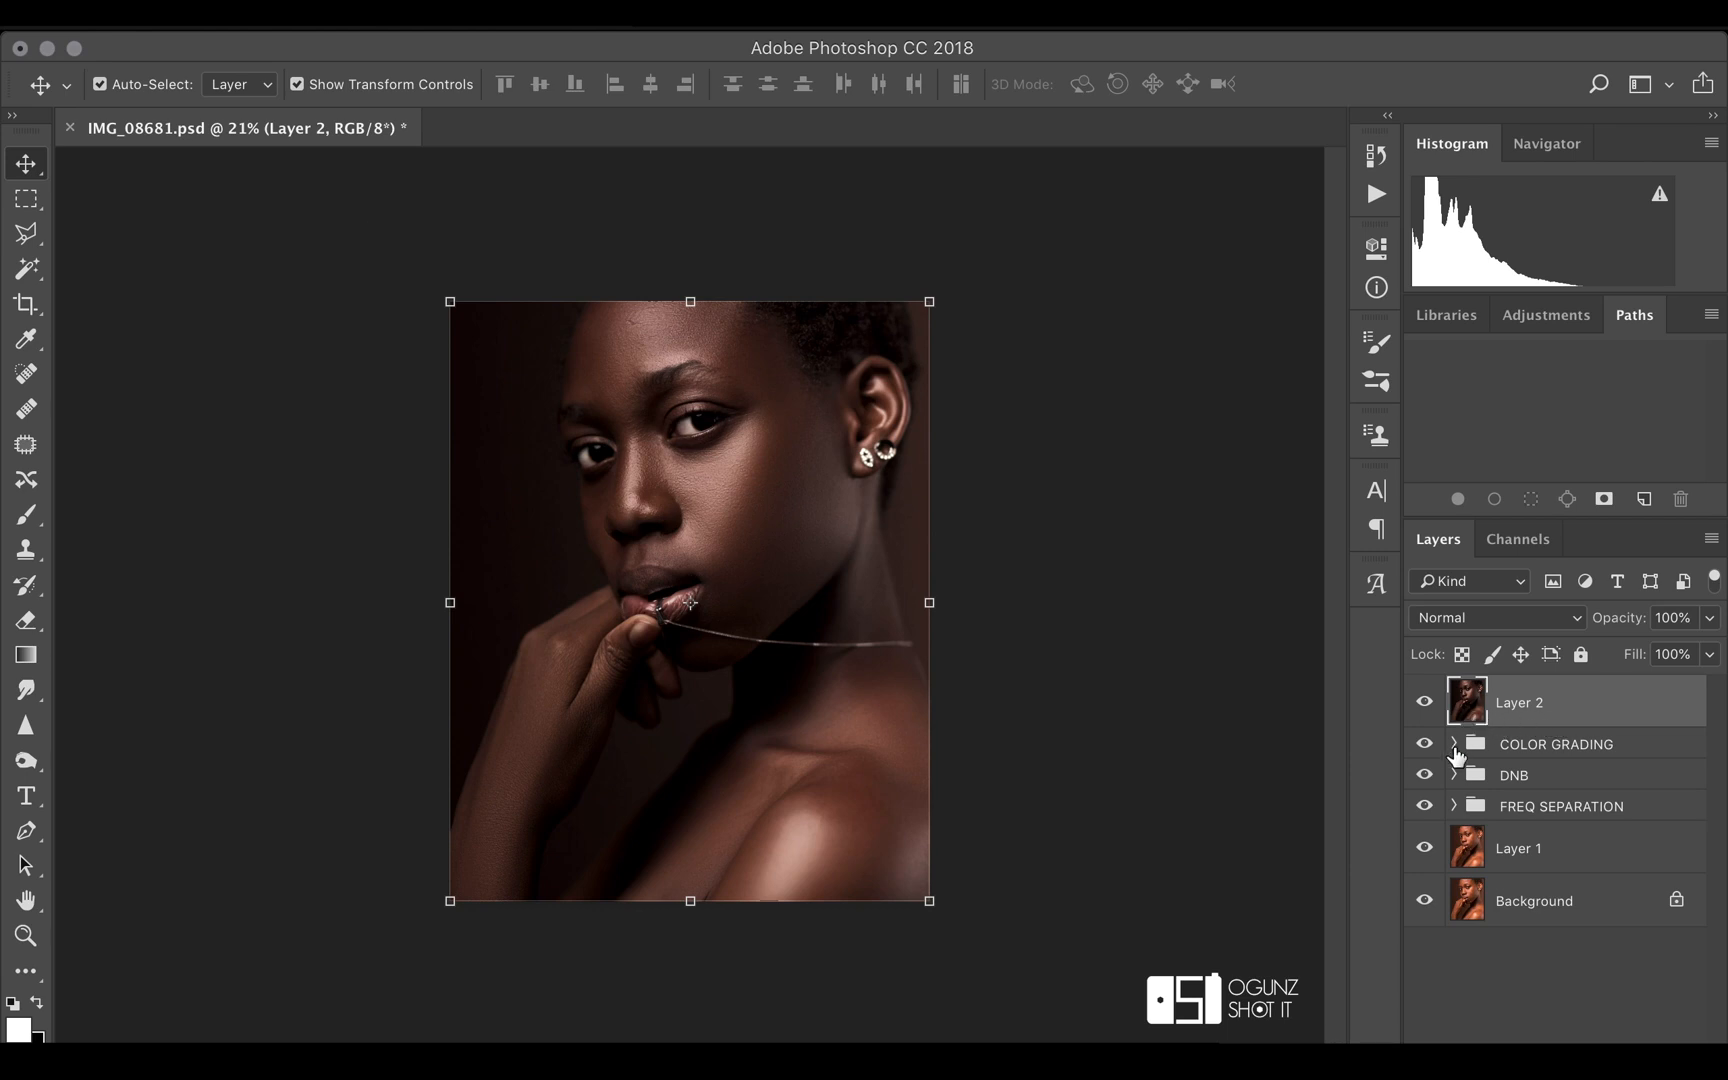
Hide the merged layer, the three groups and Layer 1, then show them again one by one to compare each retouching stage
{"action": "left_click", "coordinate": [1424, 702]}
{"action": "left_click", "coordinate": [1425, 750]}
{"action": "left_click", "coordinate": [1424, 775]}
{"action": "left_click", "coordinate": [1424, 806]}
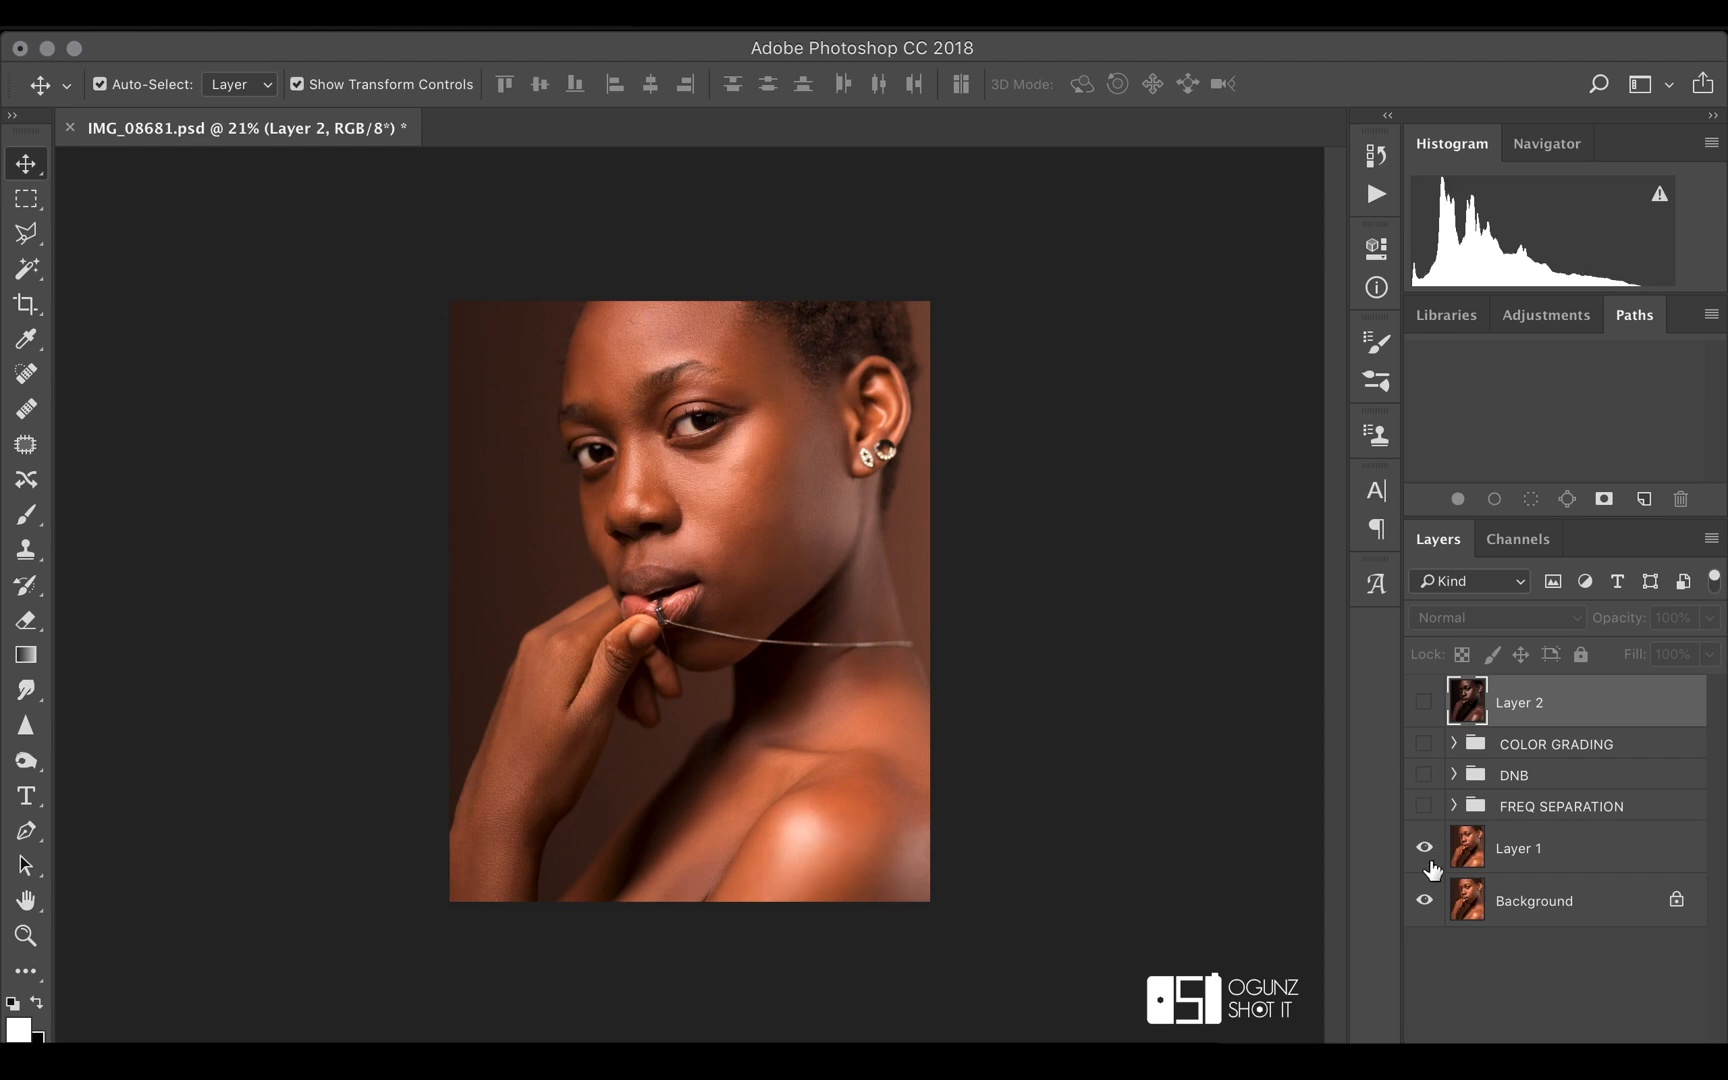
{"action": "left_click", "coordinate": [1426, 850]}
{"action": "left_click", "coordinate": [1425, 850]}
{"action": "left_click", "coordinate": [1424, 807]}
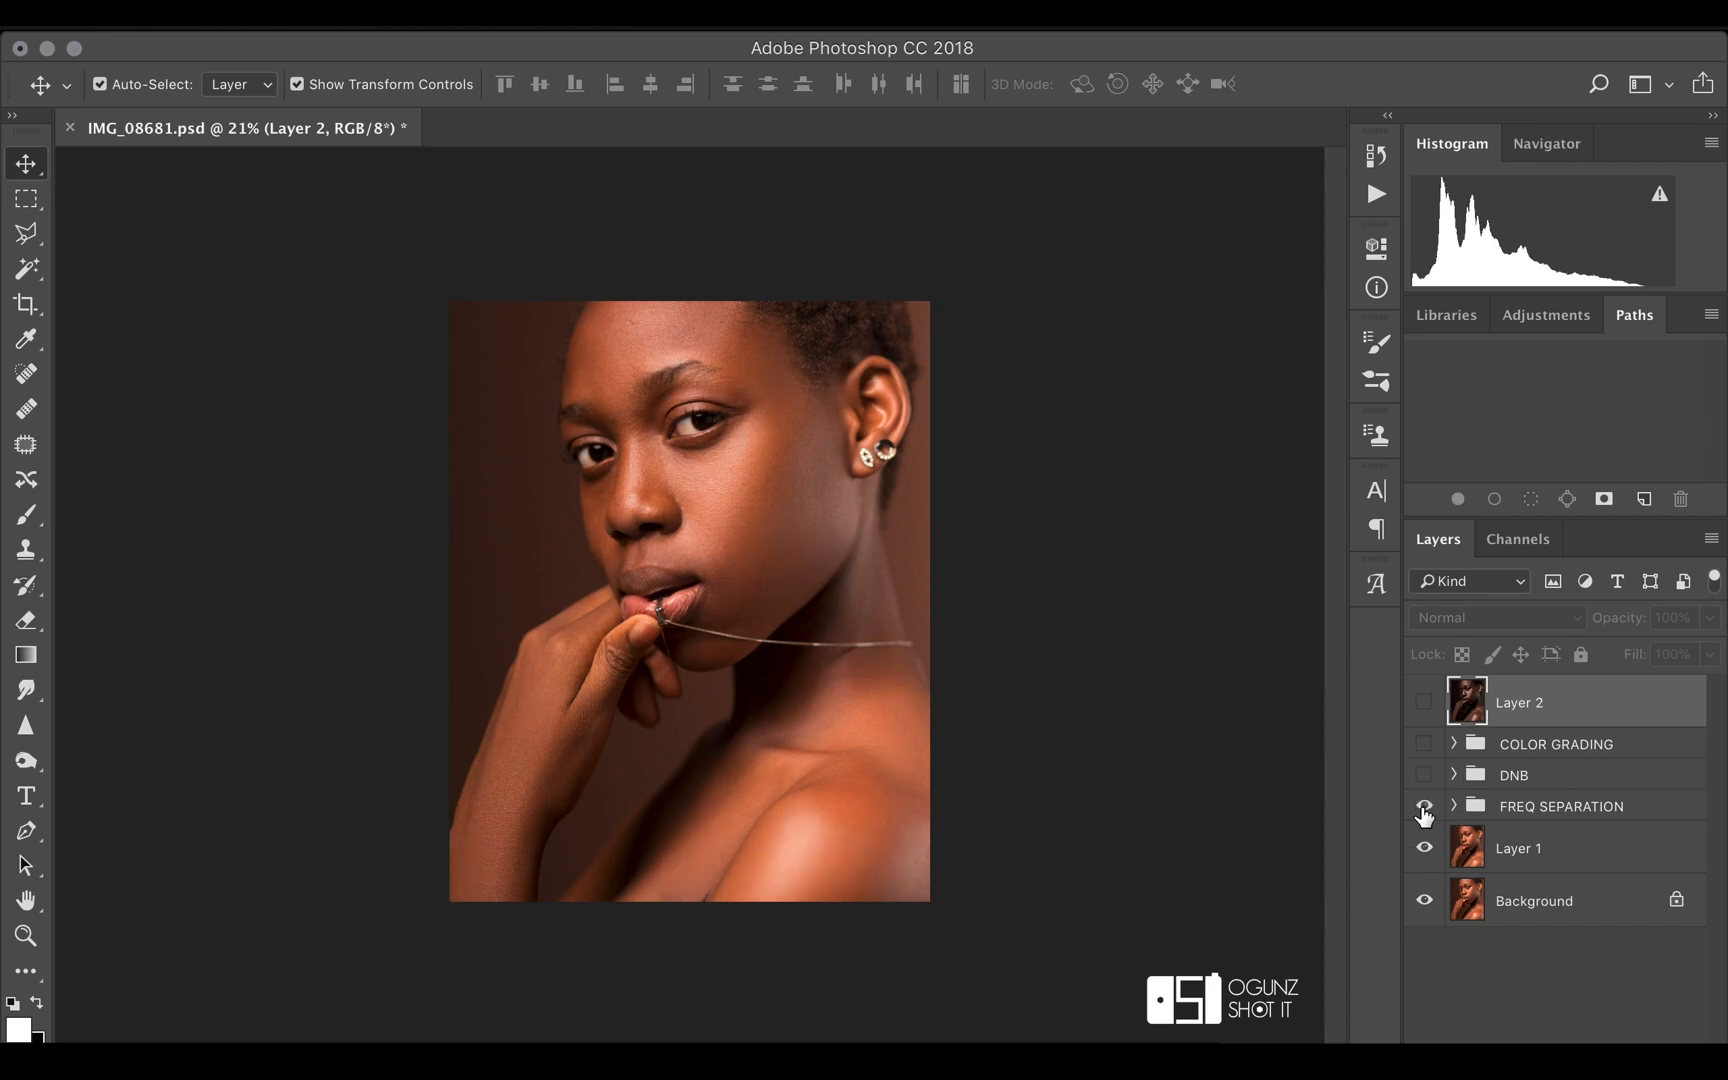
{"action": "left_click", "coordinate": [1424, 775]}
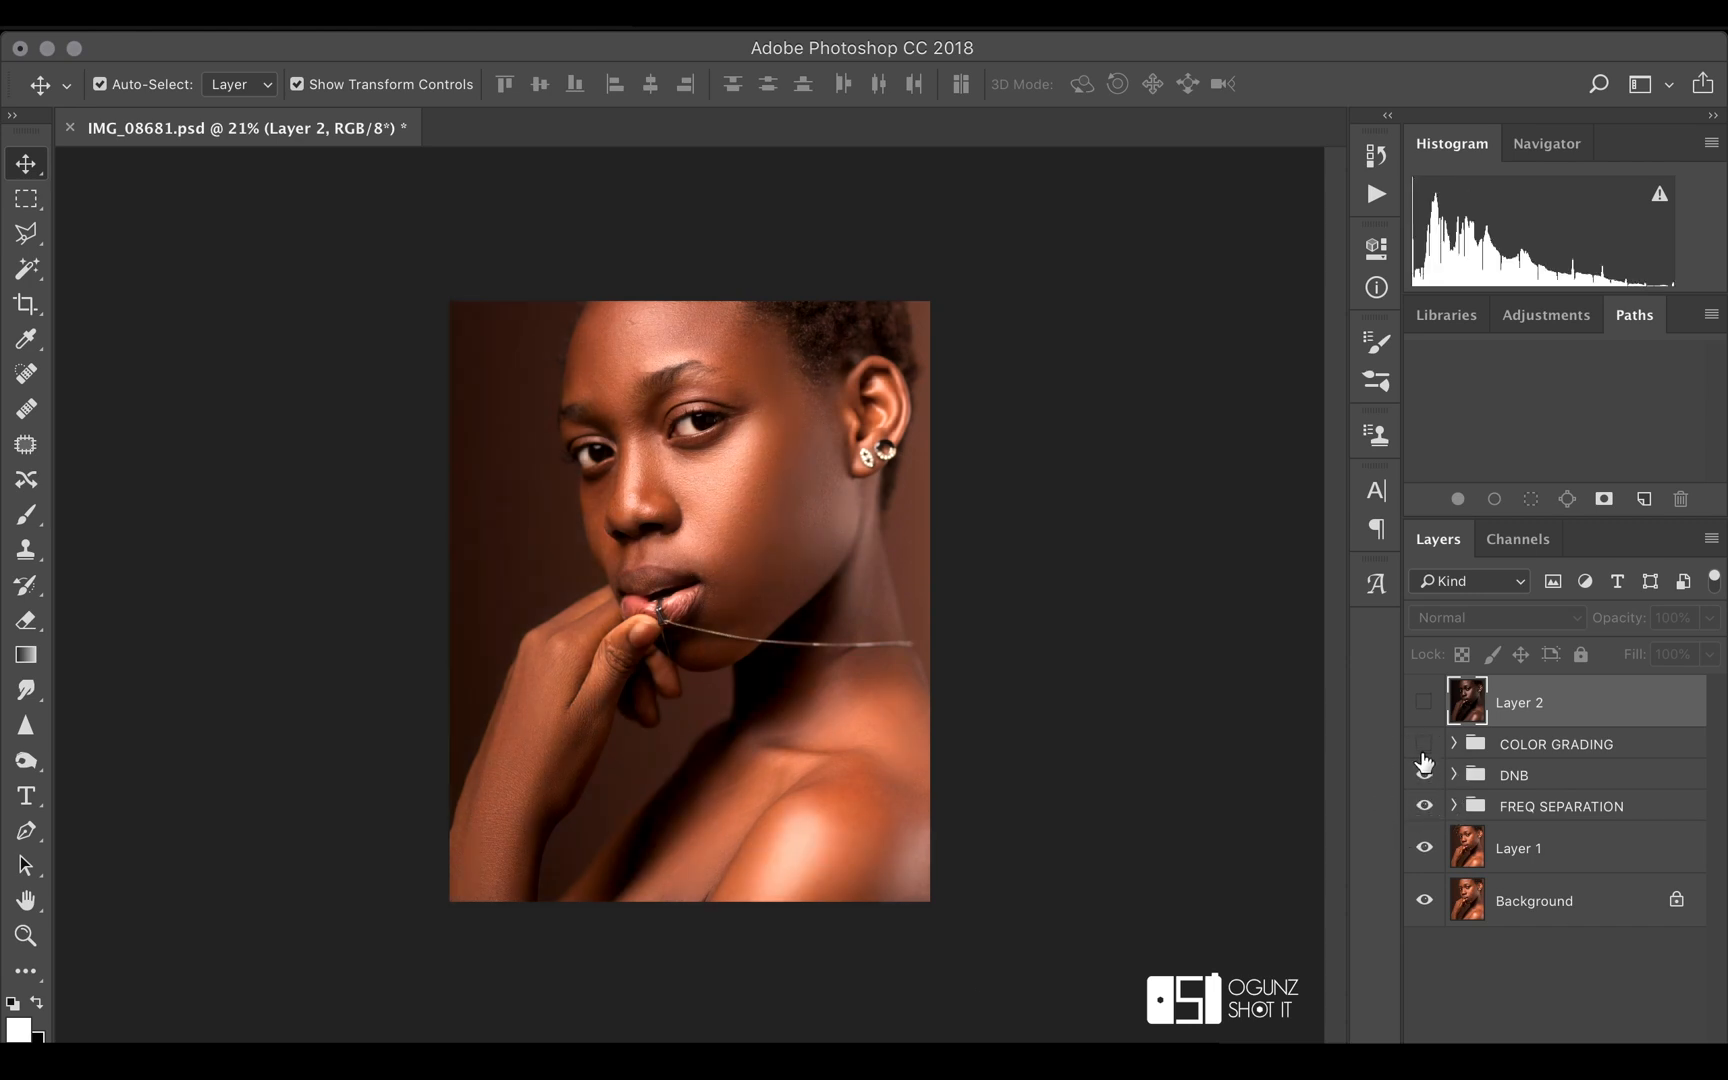
{"action": "left_click", "coordinate": [1424, 745]}
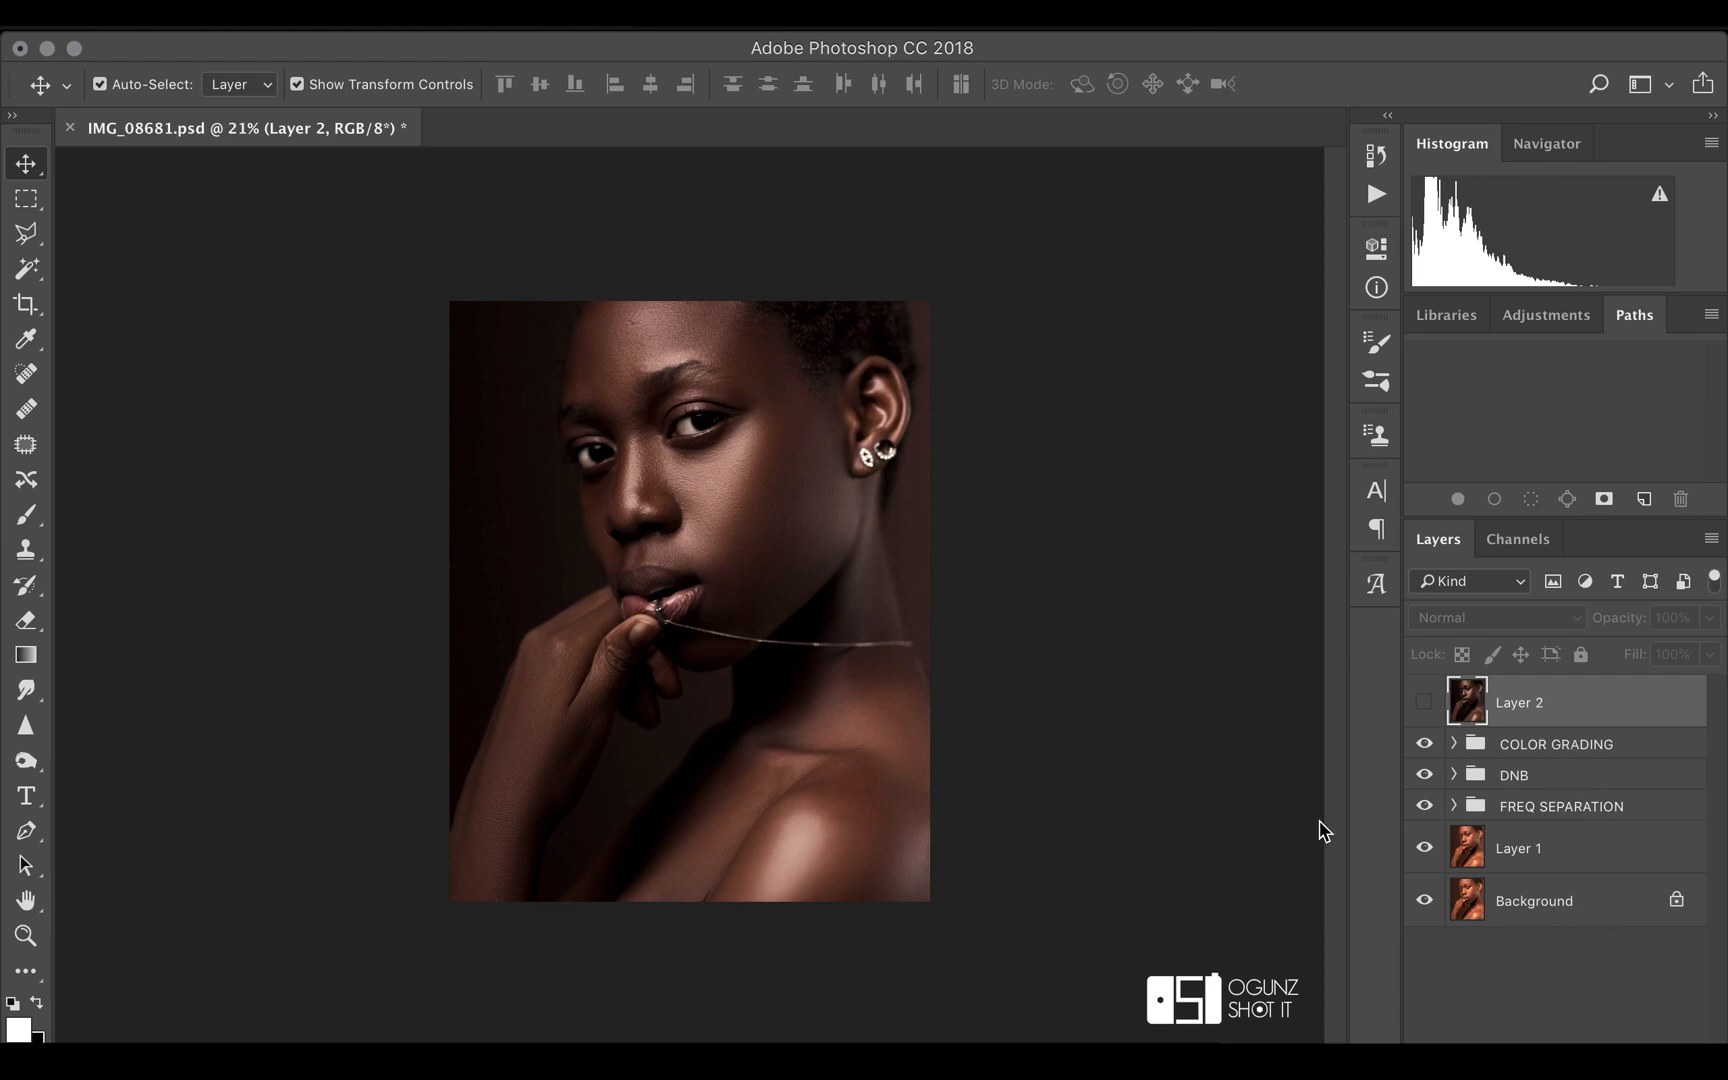
{"action": "left_click", "coordinate": [1424, 703]}
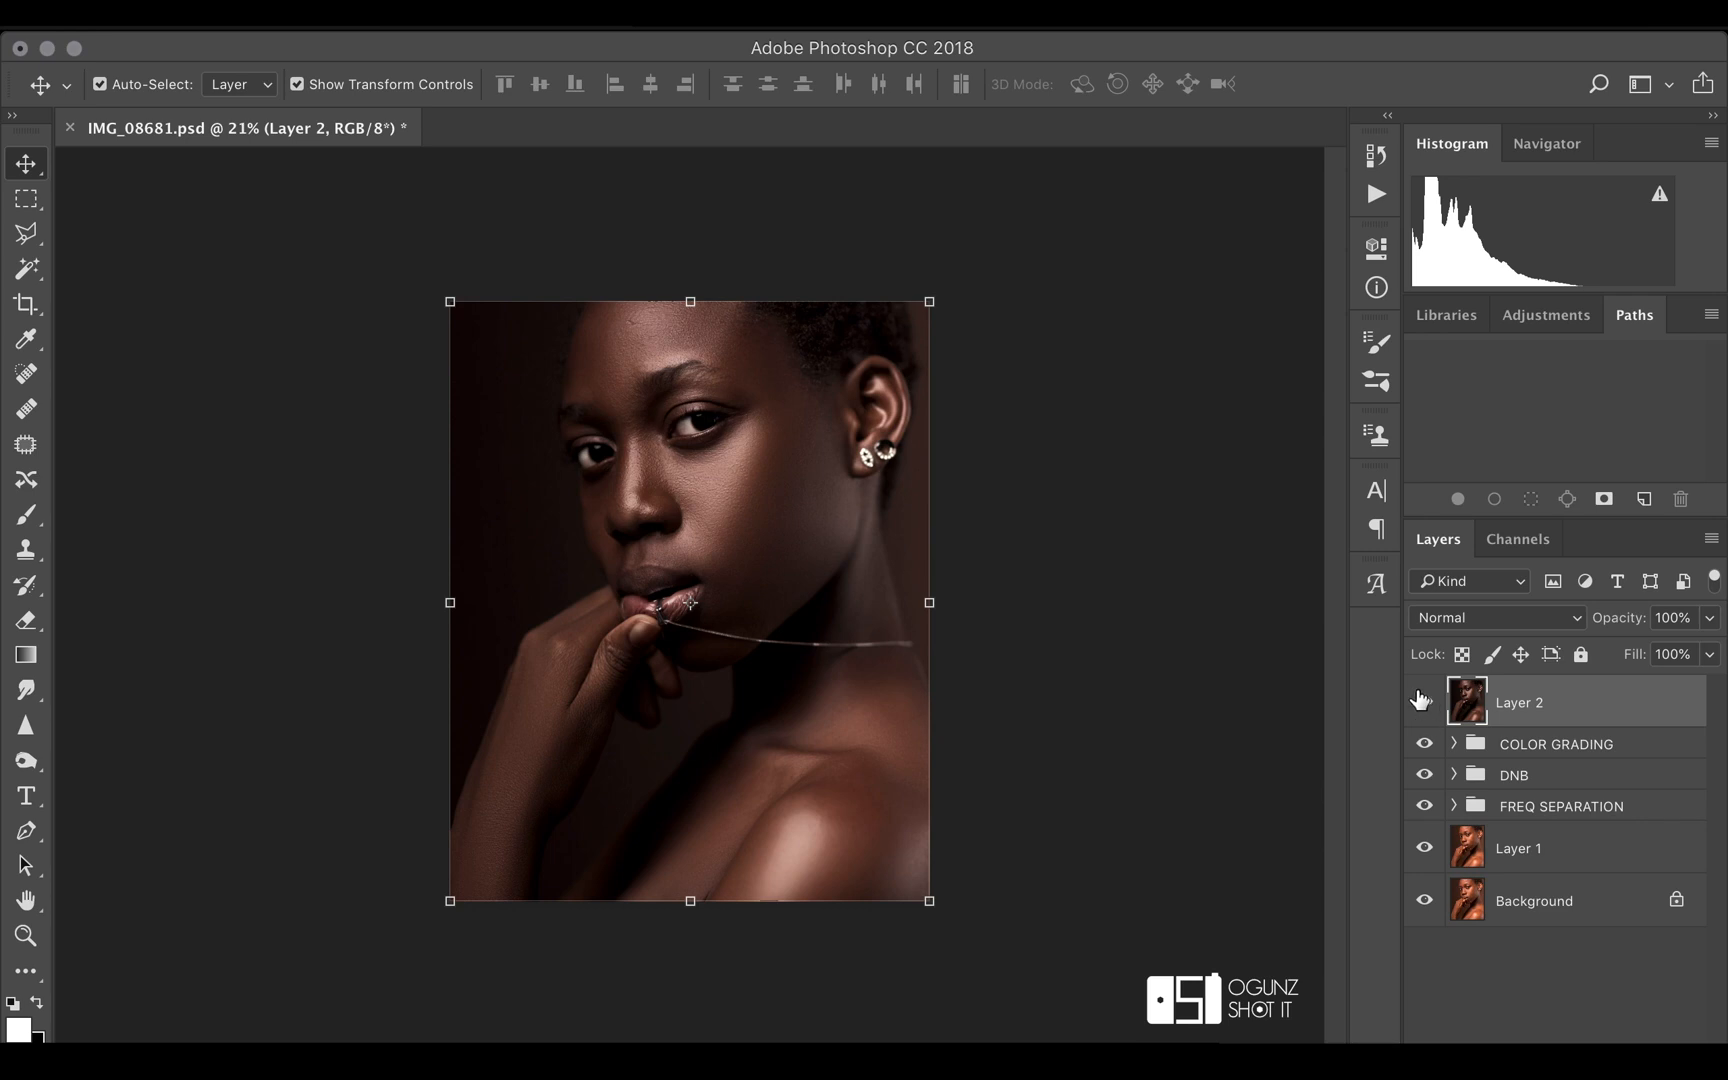
{"action": "mouse_move", "coordinate": [1220, 1040]}
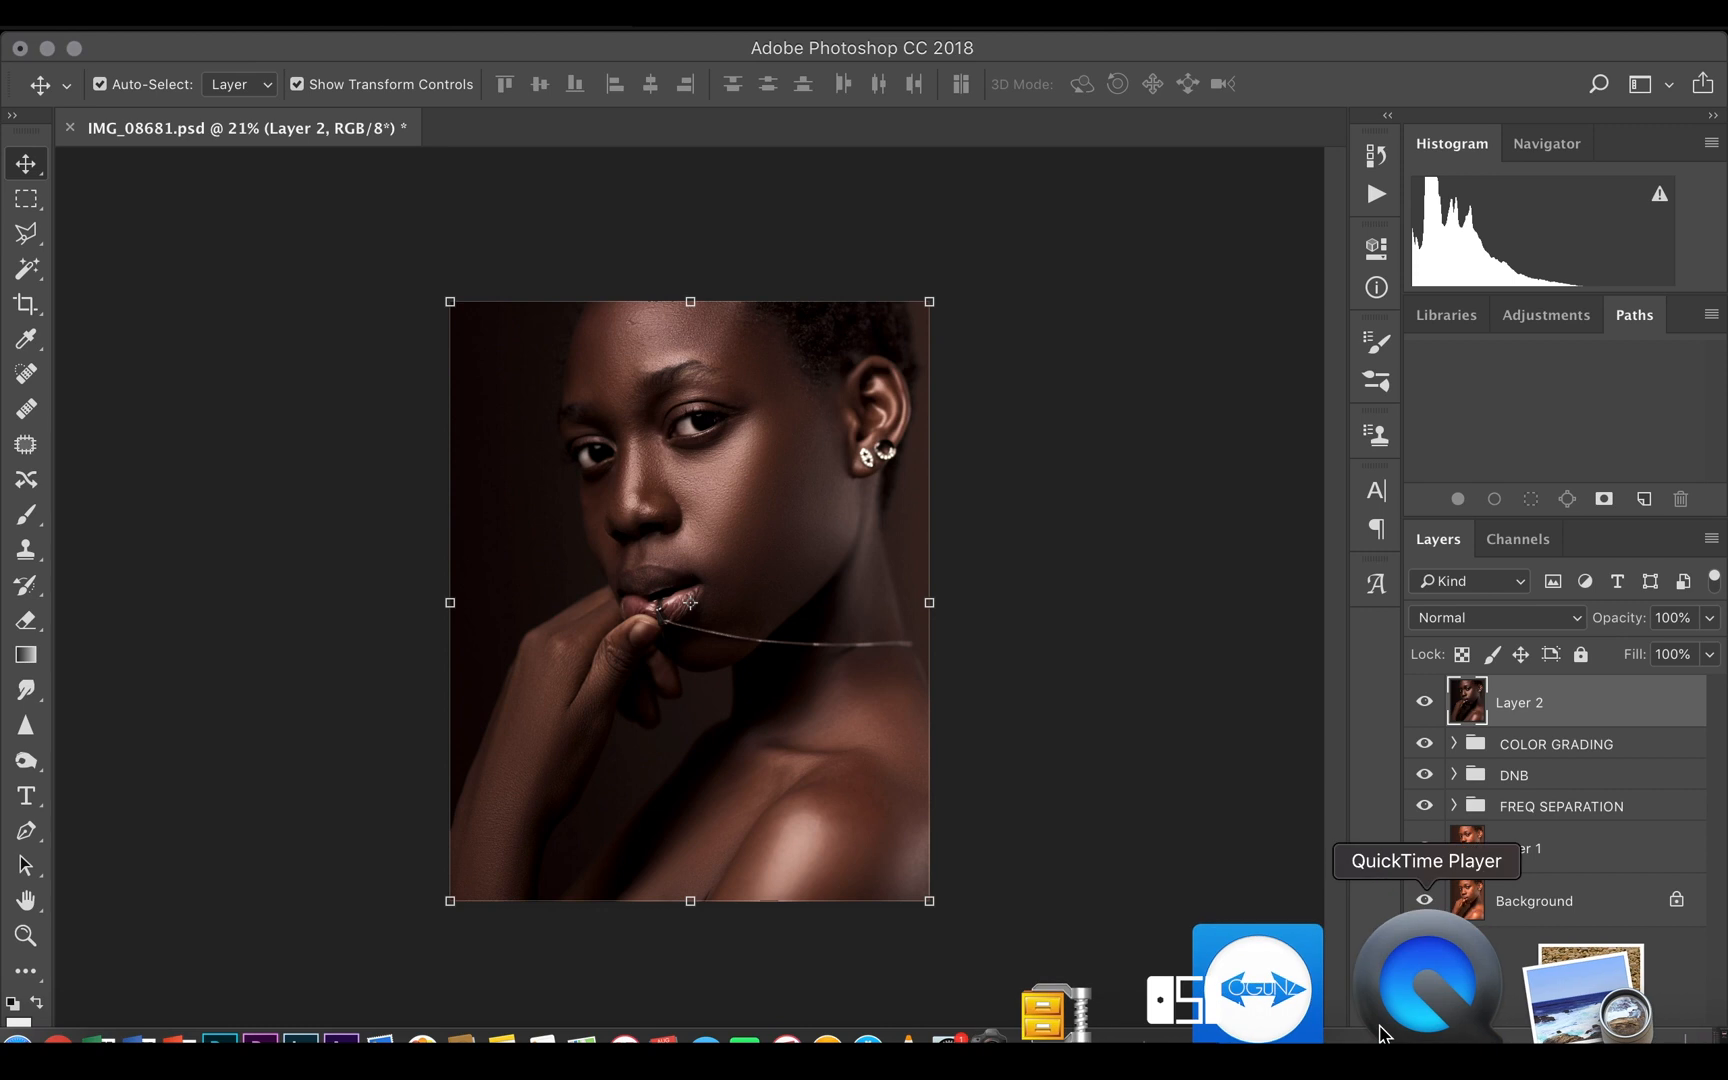